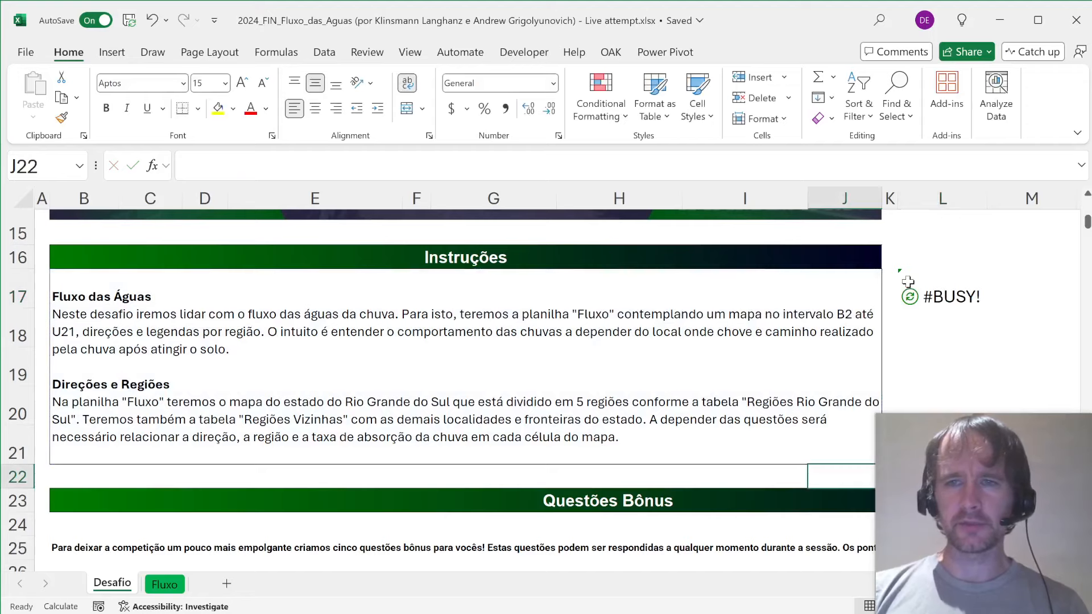
# - Replace the TRANSLATE formula in L17 with its plain text result
pyautogui.press('Right')
pyautogui.press('Up')
pyautogui.press('Up')
pyautogui.press('Up')
pyautogui.press('Up')
pyautogui.press('Up')
pyautogui.press('Right')
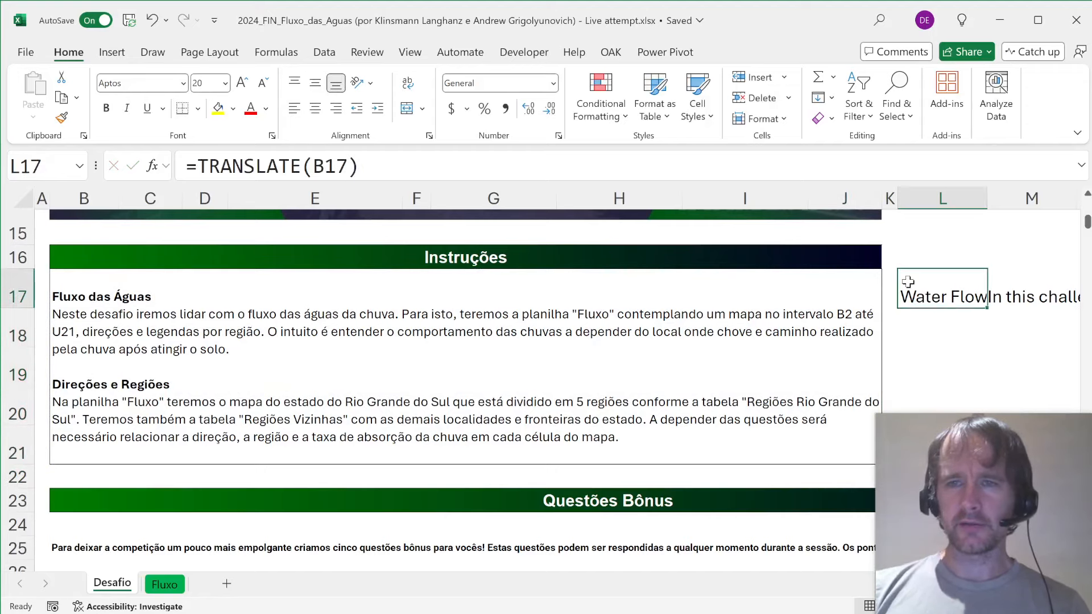
pyautogui.hotkey('ctrl', 'c')
pyautogui.hotkey('ctrl', 'alt', 'v')
pyautogui.press('v')
pyautogui.press('Return')
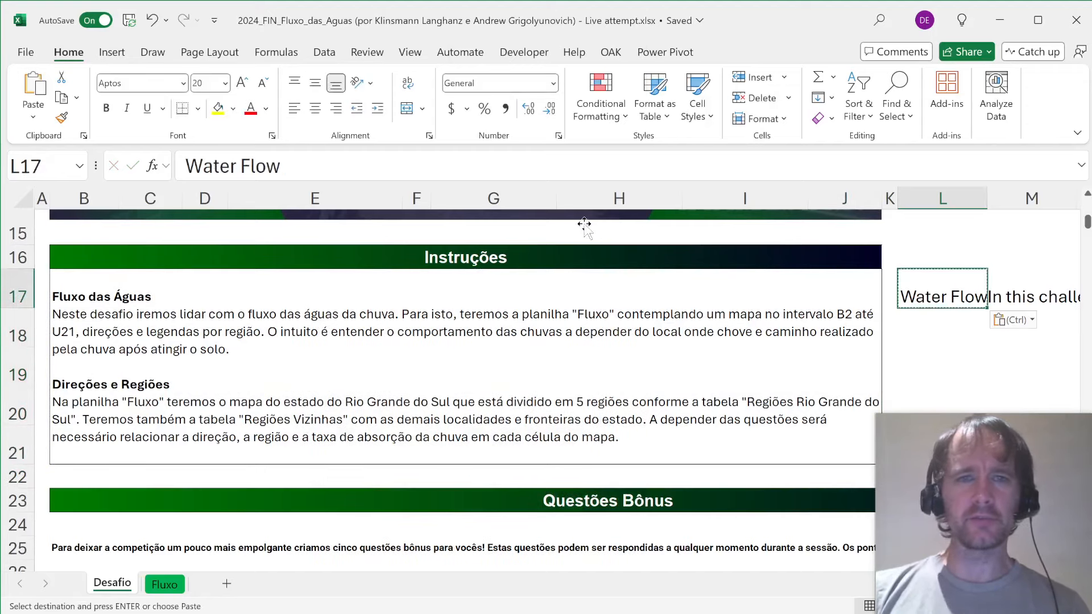
# - Enlarge the formula bar and read the translated Water Flow instructions in L17
pyautogui.moveTo(473, 181); pyautogui.dragTo(484, 328)
pyautogui.press('Escape')
pyautogui.click(324, 195)
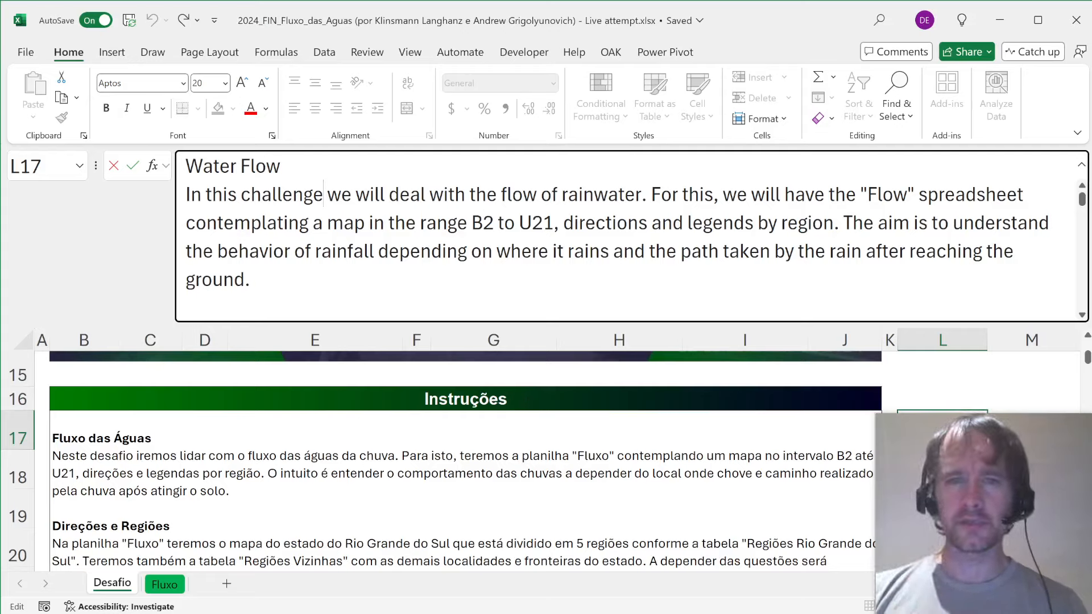
pyautogui.press('Return')
pyautogui.press('Up')
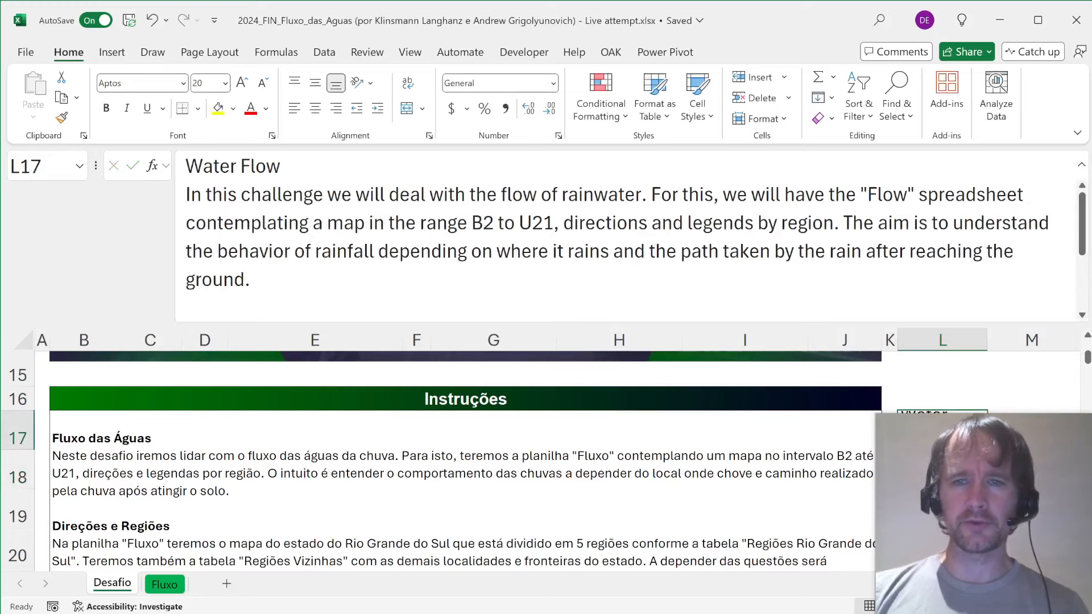
# - Examine the arrow map and region tables on the Fluxo sheet, and shrink the formula bar for more room
pyautogui.hotkey('ctrl', 'pagedown')
pyautogui.scroll(-3, 311, 415)
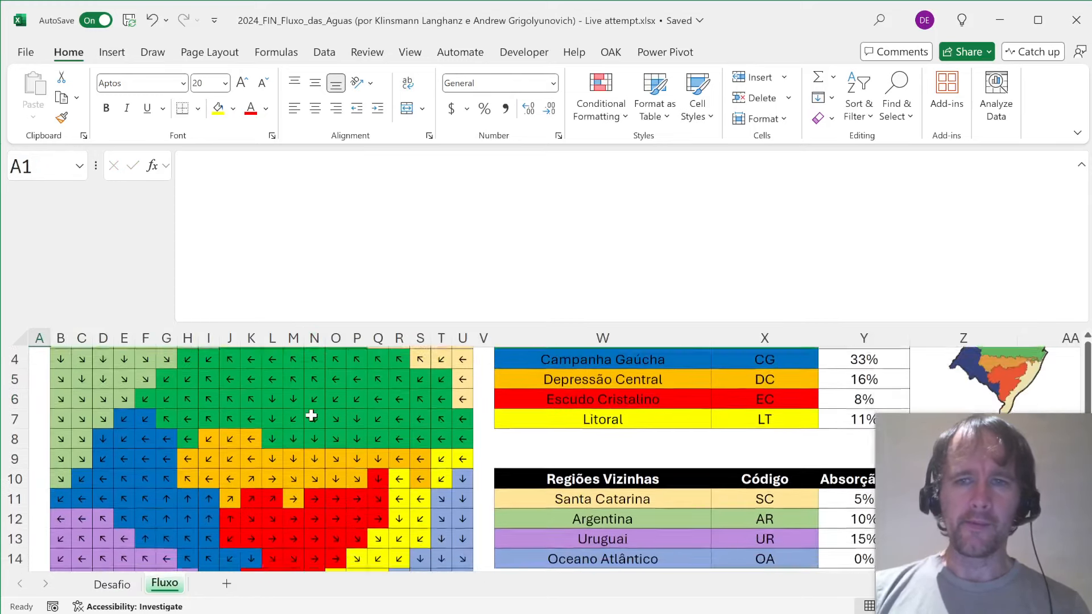
pyautogui.scroll(-3, 311, 415)
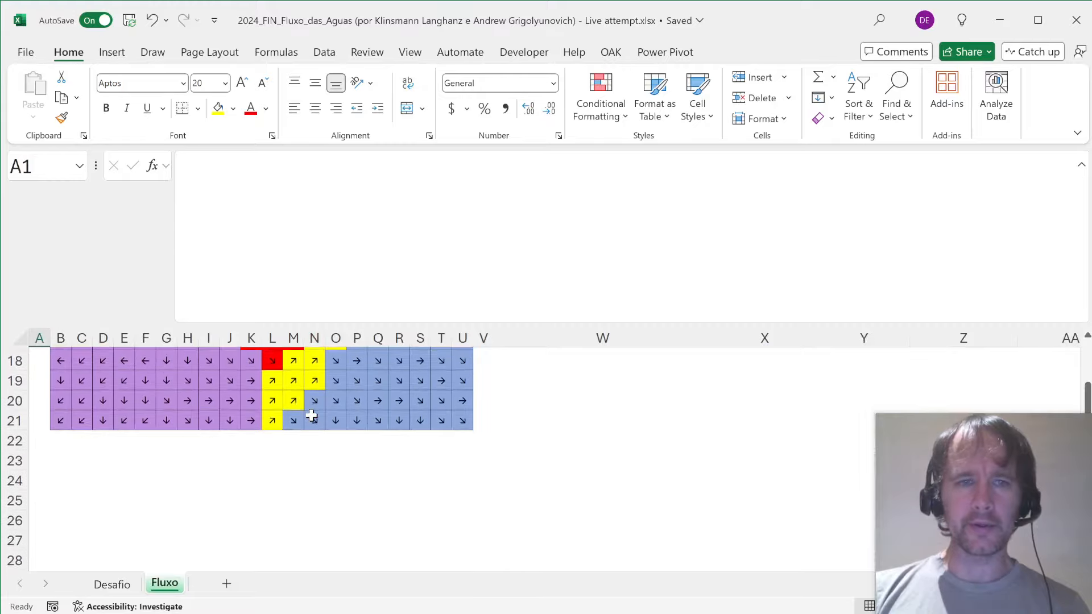
pyautogui.scroll(3, 311, 415)
pyautogui.scroll(3, 311, 415)
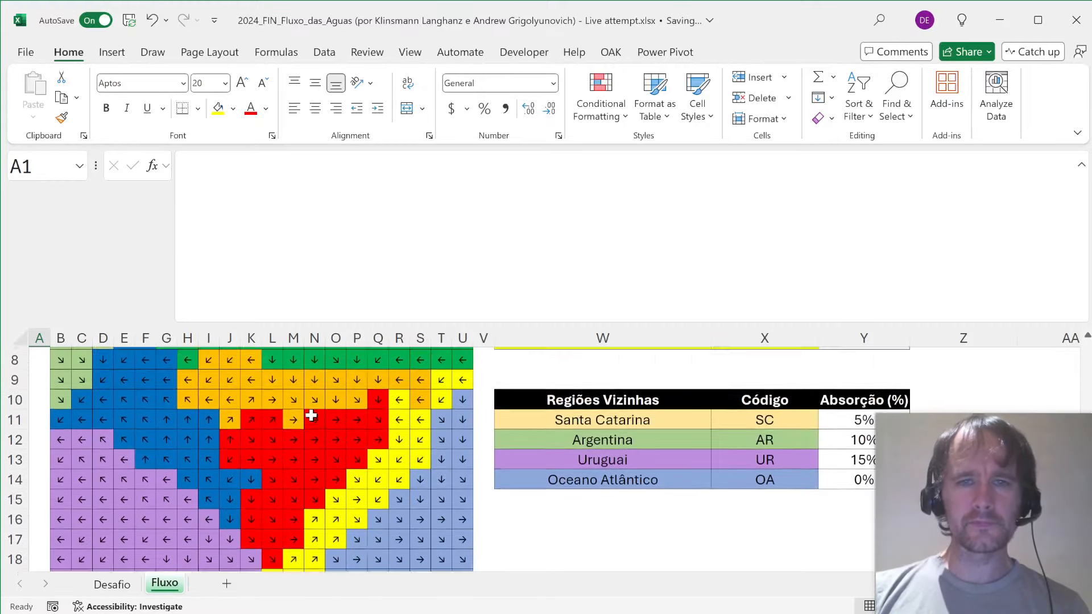
pyautogui.scroll(1, 311, 415)
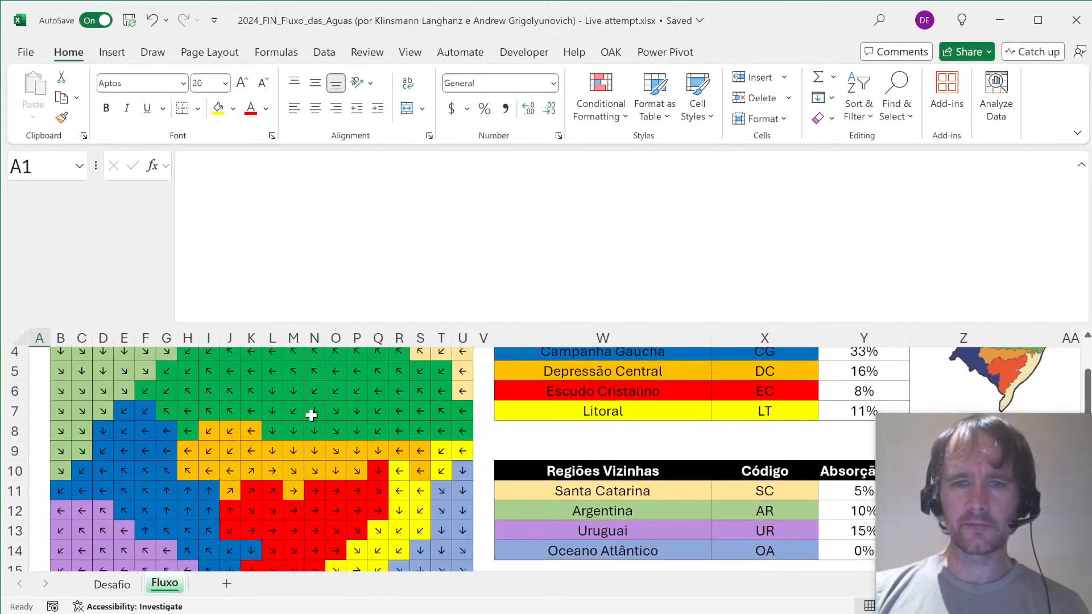
pyautogui.scroll(-1, 311, 415)
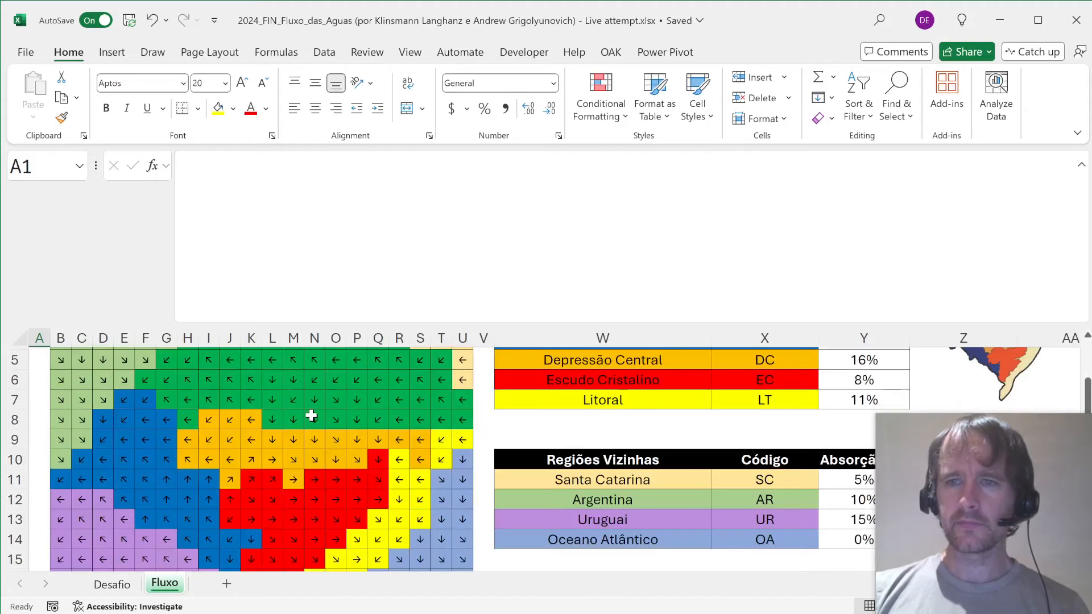
pyautogui.scroll(1, 311, 415)
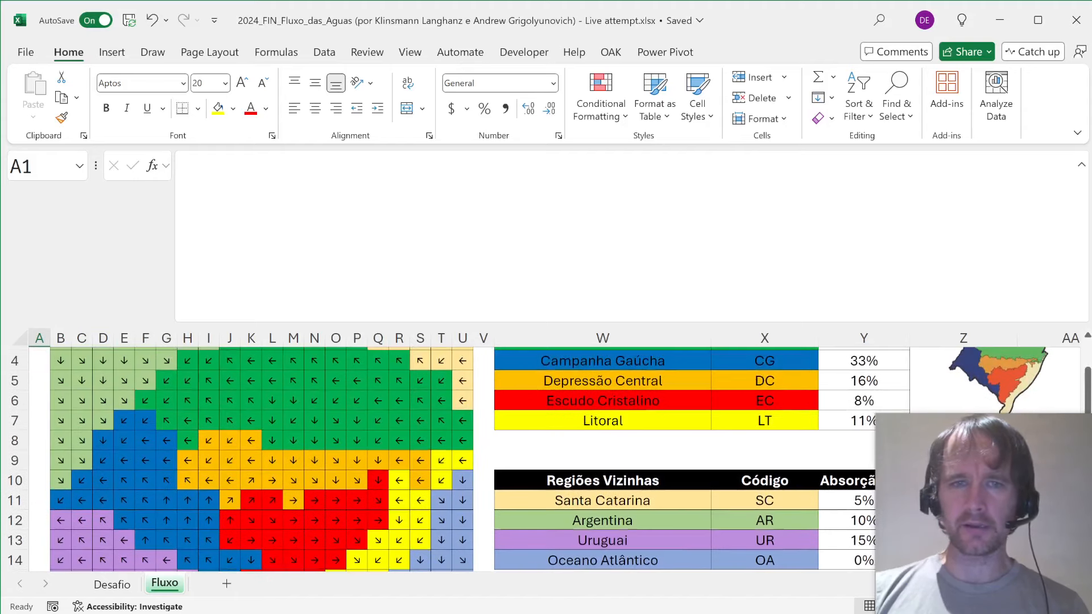
pyautogui.moveTo(427, 323); pyautogui.dragTo(382, 191)
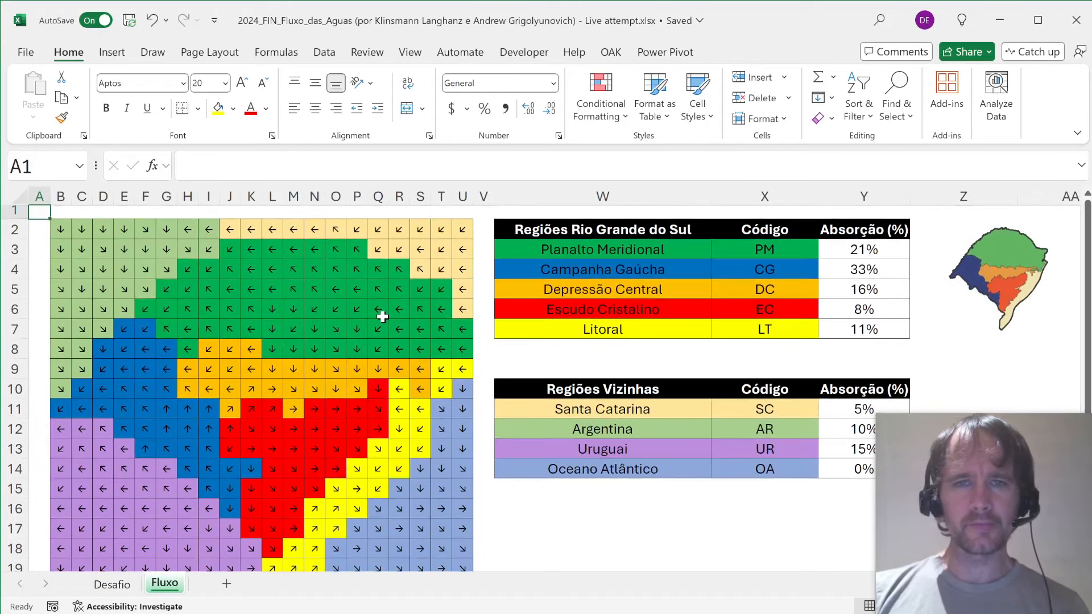
# - Return to the Desafio sheet, enlarge the formula bar and read the Directions and Regions instructions in L17
pyautogui.hotkey('ctrl', 'pageup')
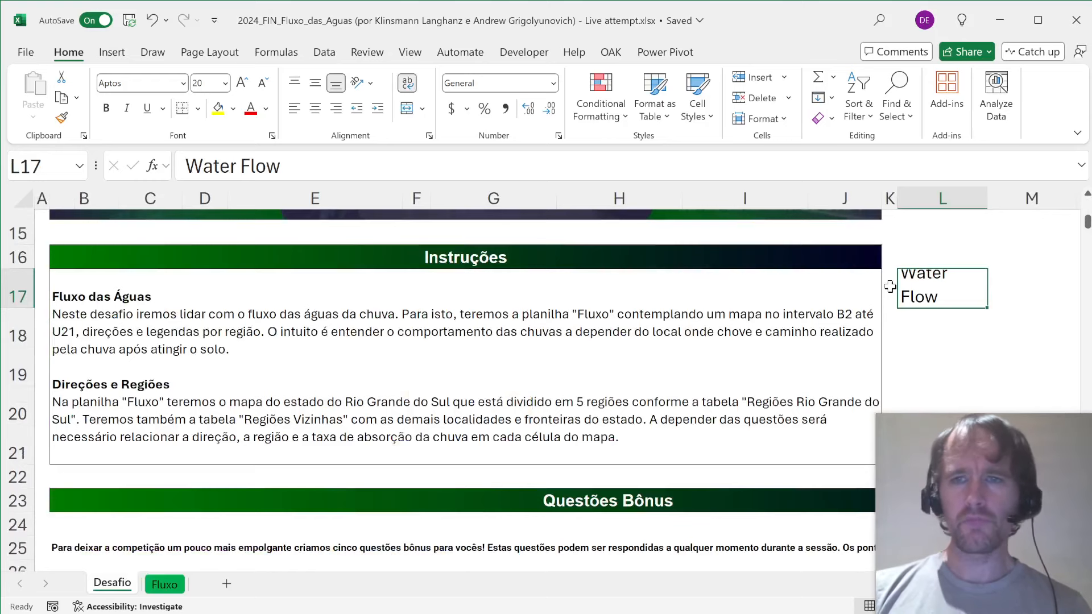
pyautogui.click(605, 167)
pyautogui.press('Down')
pyautogui.press('Down')
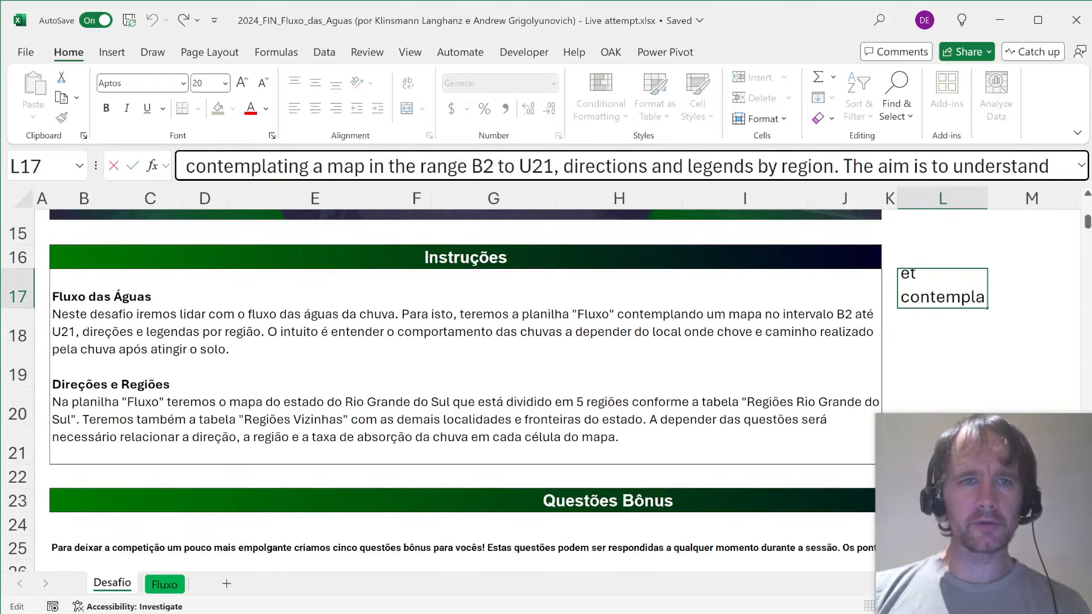
pyautogui.press('Down')
pyautogui.press('Down')
pyautogui.press('Down')
pyautogui.moveTo(510, 181); pyautogui.dragTo(513, 323)
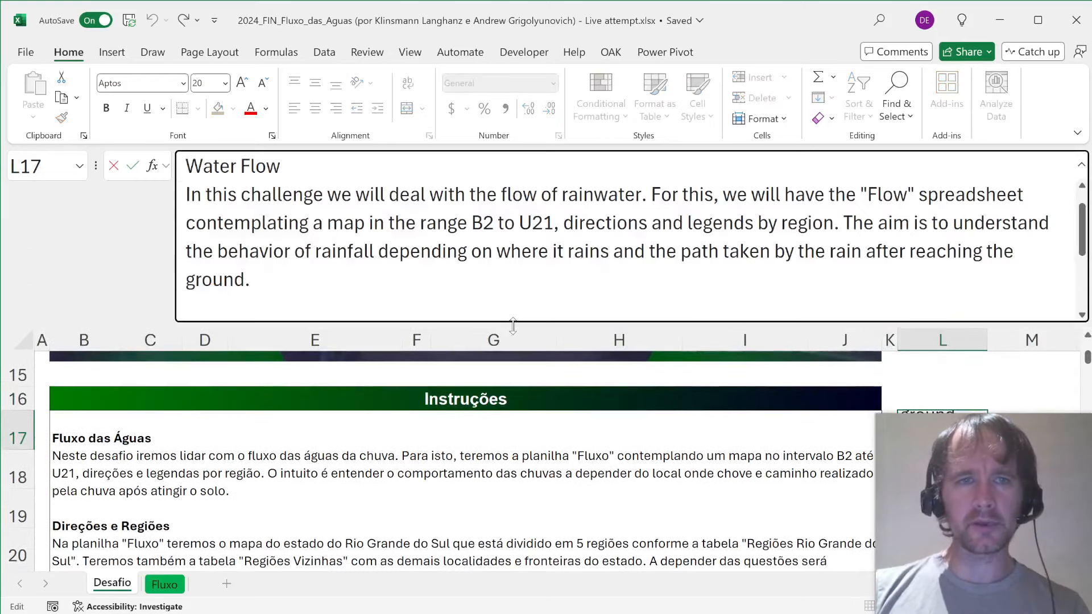
pyautogui.press('Down')
pyautogui.press('Down')
pyautogui.press('Down')
pyautogui.press('Down')
pyautogui.press('Down')
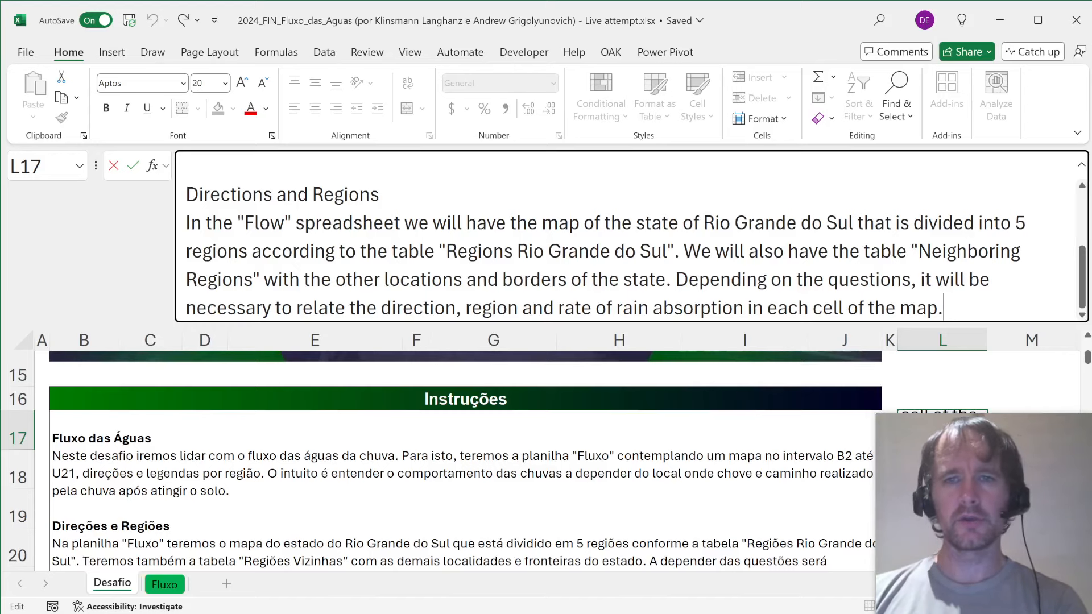
pyautogui.hotkey('ctrl', 'Return')
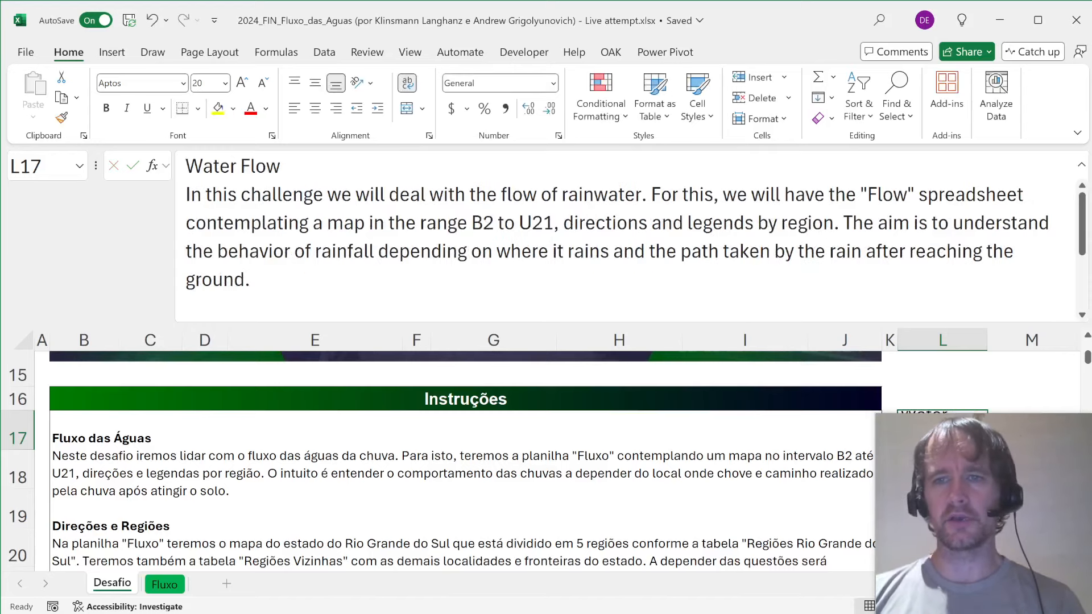
# - Translate the first bonus question by entering =TRANSLATE(G28,"pt") in O28
pyautogui.scroll(-4, 267, 501)
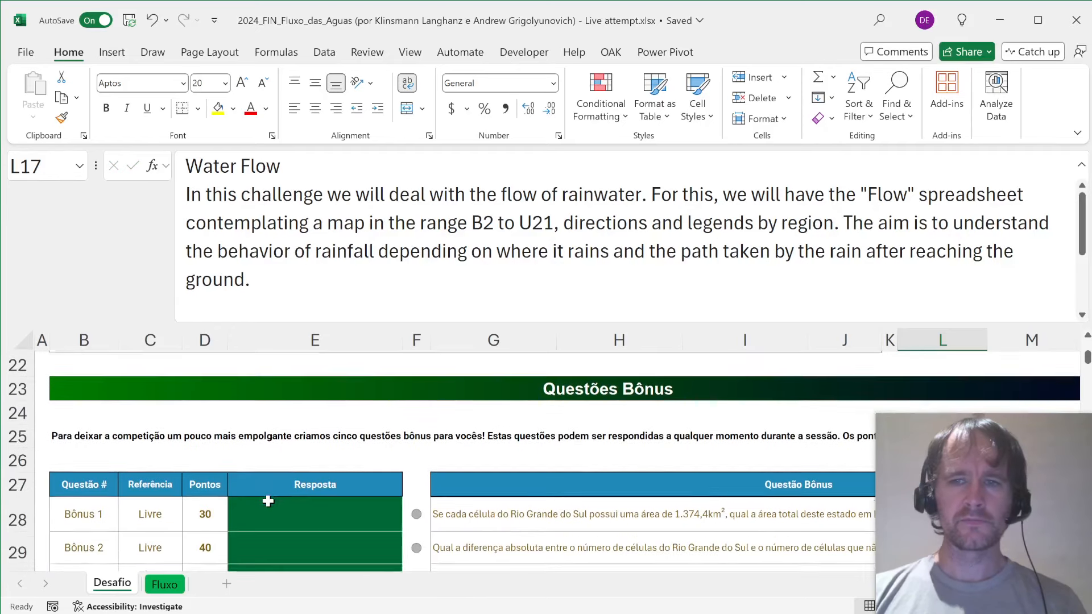
pyautogui.hscroll(5, 268, 501)
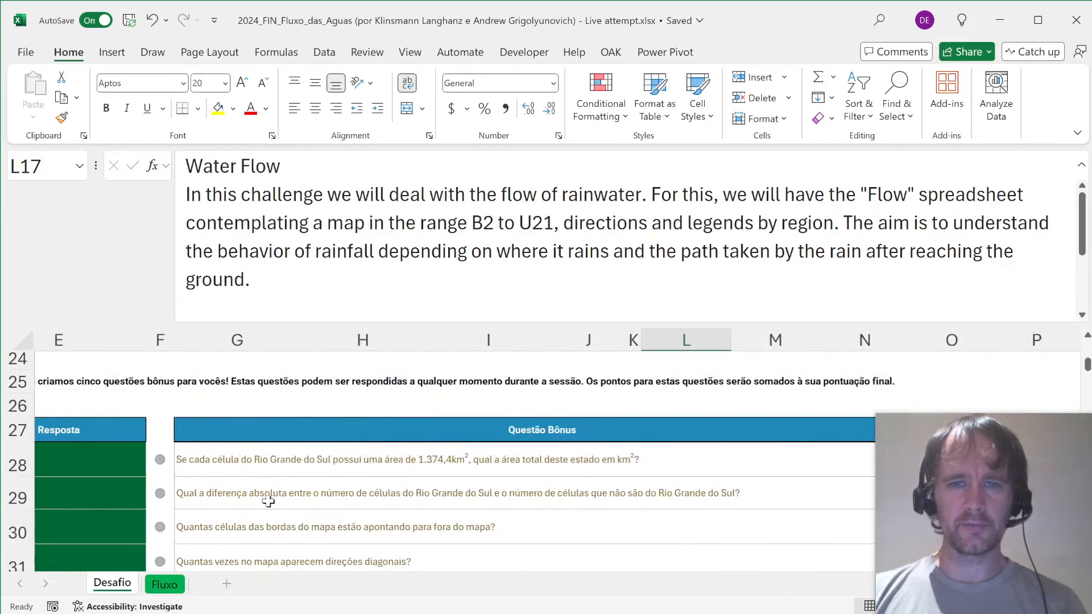
pyautogui.click(828, 459)
pyautogui.write('=tran')
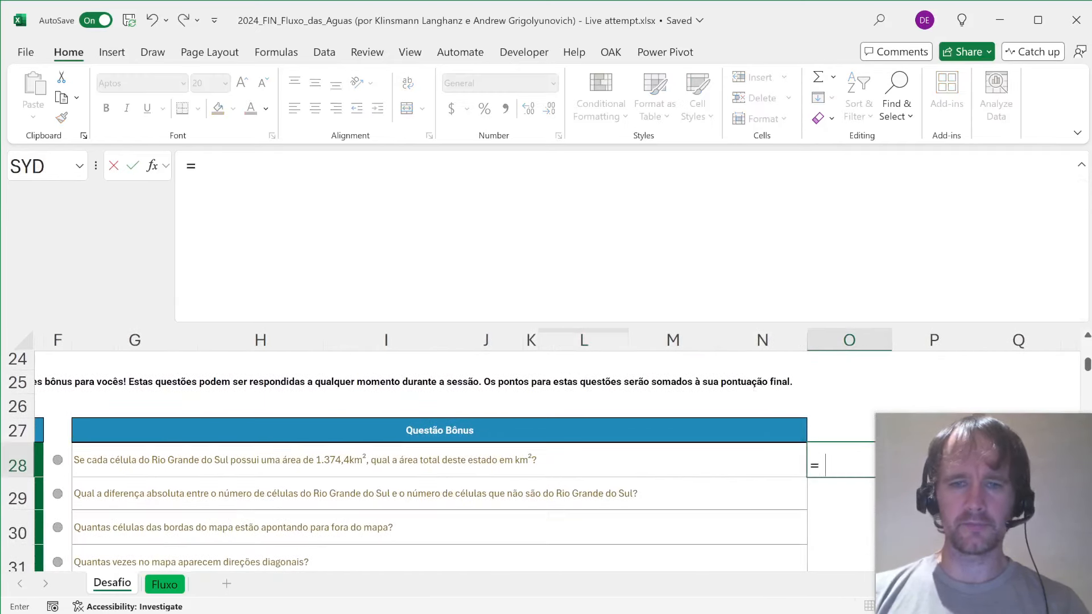
pyautogui.press('Tab')
pyautogui.press('Left')
pyautogui.write(',"pt")')
pyautogui.hotkey('ctrl', 'Return')
# - Fill the translation formula from O28 down to O32 for the remaining bonus questions
pyautogui.hotkey('shift', 'Down')
pyautogui.hotkey('shift', 'Down')
pyautogui.hotkey('shift', 'Down')
pyautogui.hotkey('shift', 'Down')
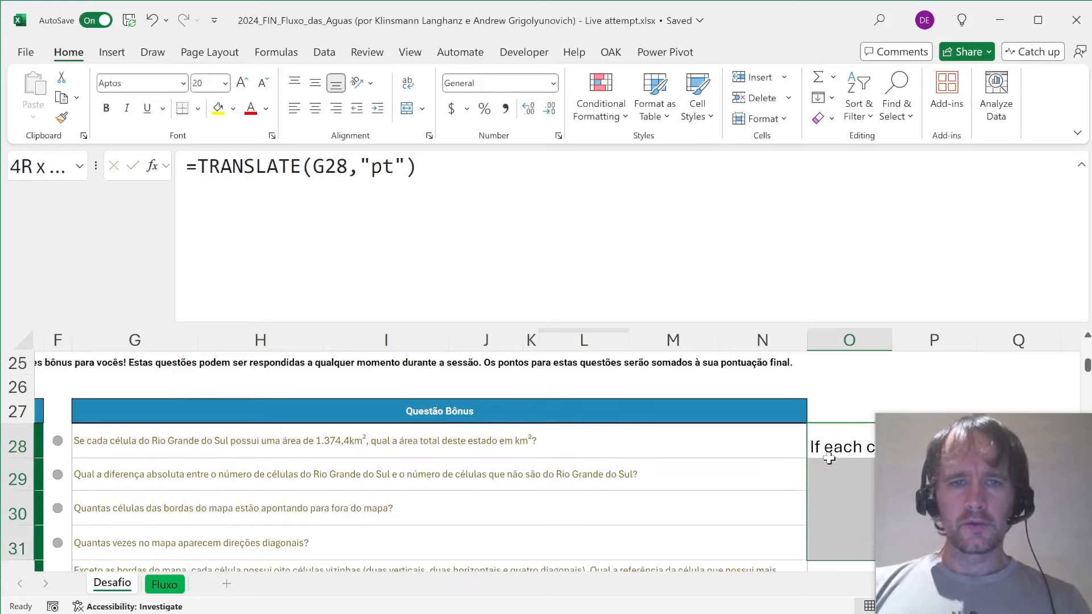
pyautogui.hotkey('ctrl', 'd')
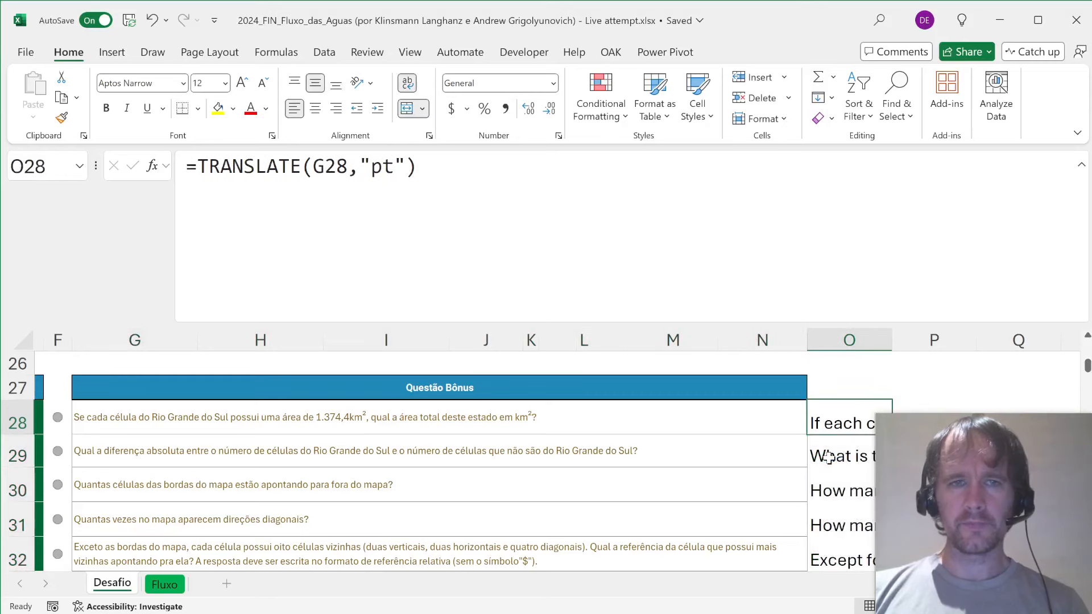
# - Convert the translation formulas in O28:O32 to plain values
pyautogui.hotkey('ctrl', 'c')
pyautogui.hotkey('alt', 'e')
pyautogui.press('s')
pyautogui.press('v')
pyautogui.press('Return')
pyautogui.hotkey('shift', 'BackSpace')
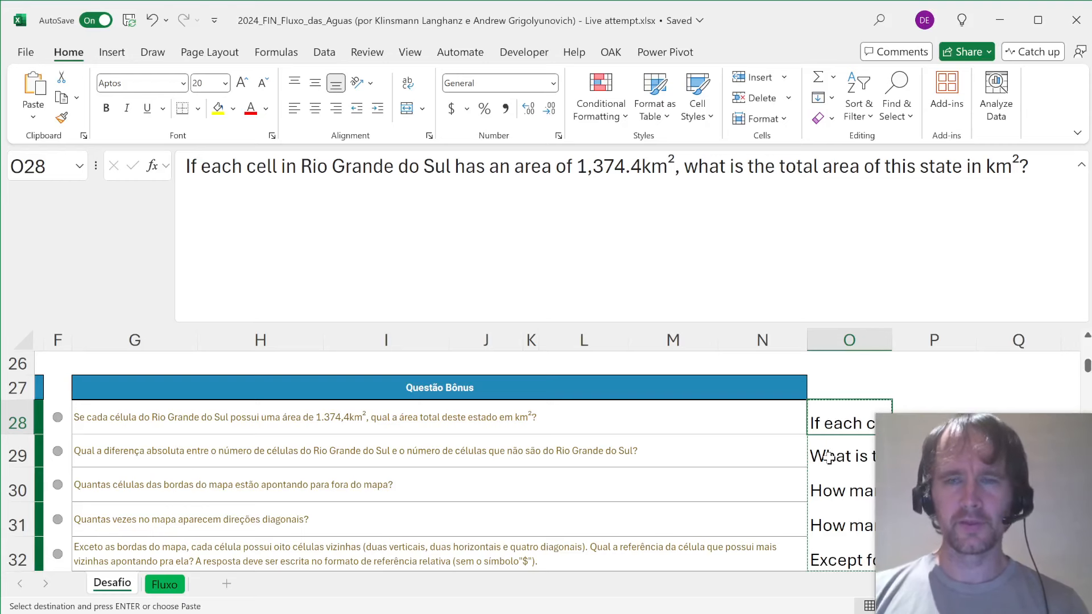
# - Copy the map B2:U21 on the Fluxo sheet and paste only its cell formatting starting at B23
pyautogui.hotkey('ctrl', 'pagedown')
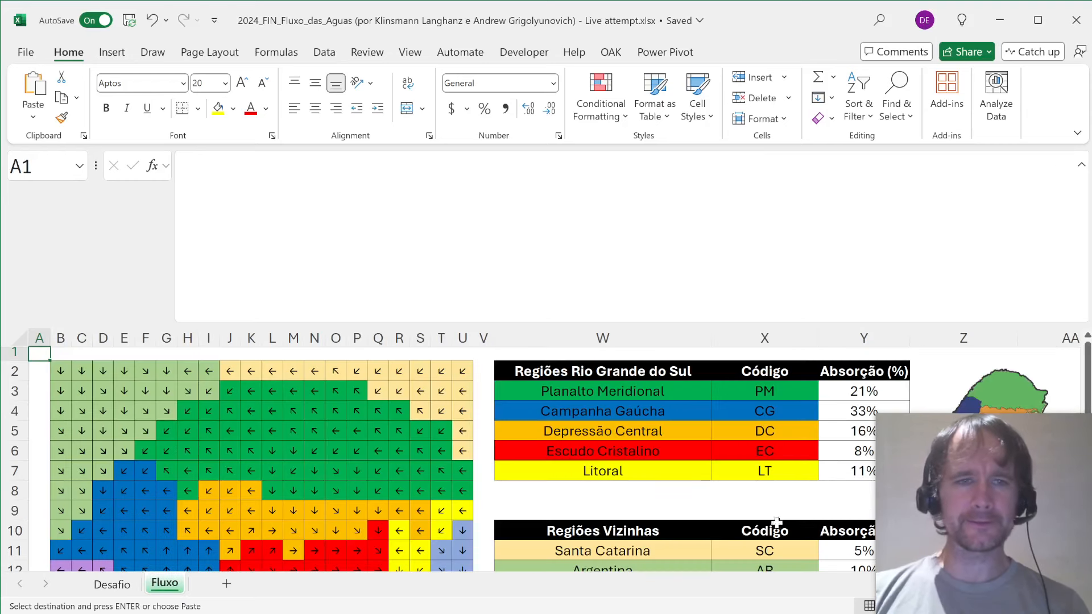
pyautogui.click(60, 371)
pyautogui.hotkey('ctrl', 'shift', 'Right')
pyautogui.hotkey('ctrl', 'shift', 'Down')
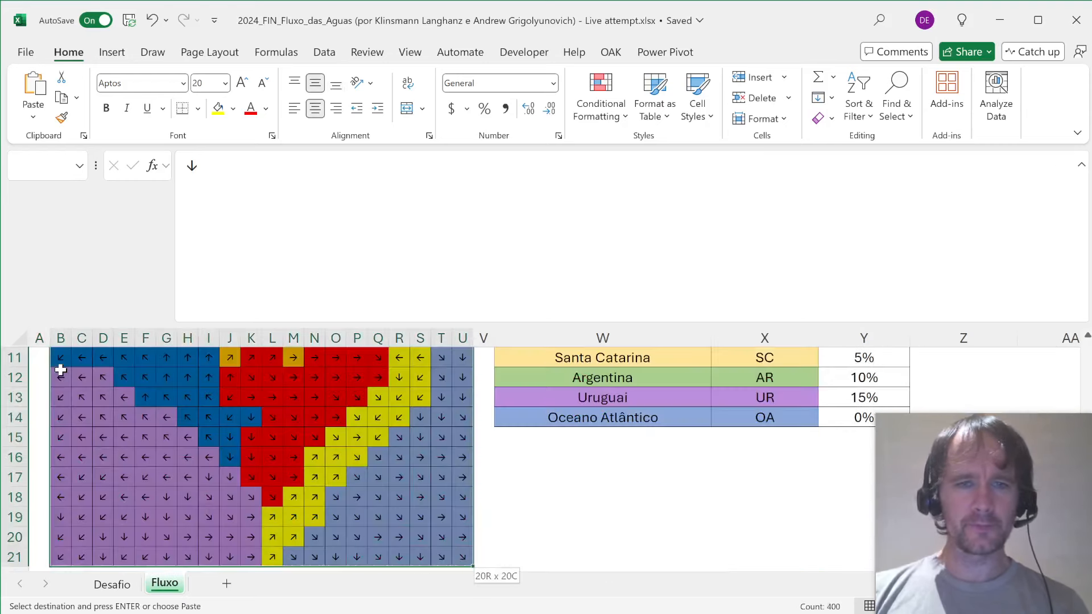
pyautogui.hotkey('ctrl', 'c')
pyautogui.hotkey('ctrl', 'Down')
pyautogui.press('Down')
pyautogui.press('Down')
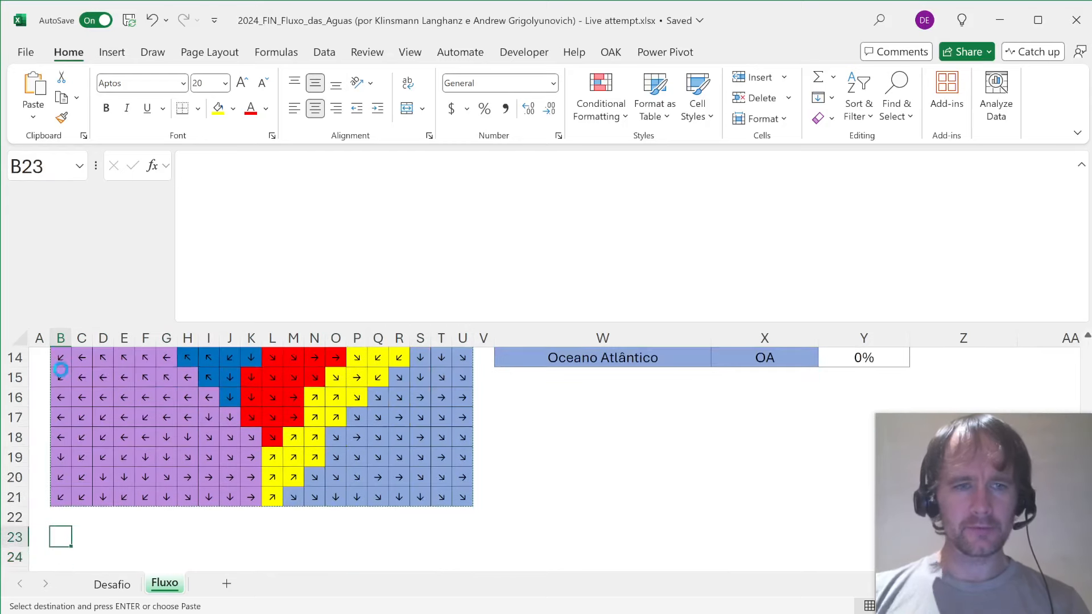
pyautogui.hotkey('ctrl', 'v')
pyautogui.press('Escape')
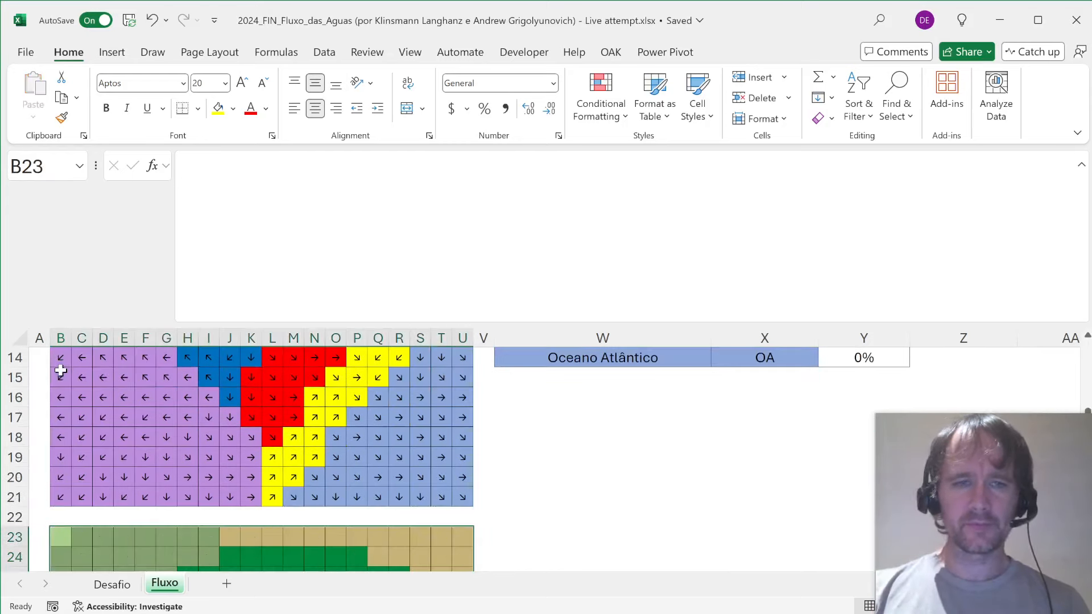
# - Copy the Planalto Meridional code PM from X3 into the green block J24:P28 of the colour-only map
pyautogui.scroll(-2, 360, 441)
pyautogui.scroll(5, 362, 441)
pyautogui.scroll(2, 362, 441)
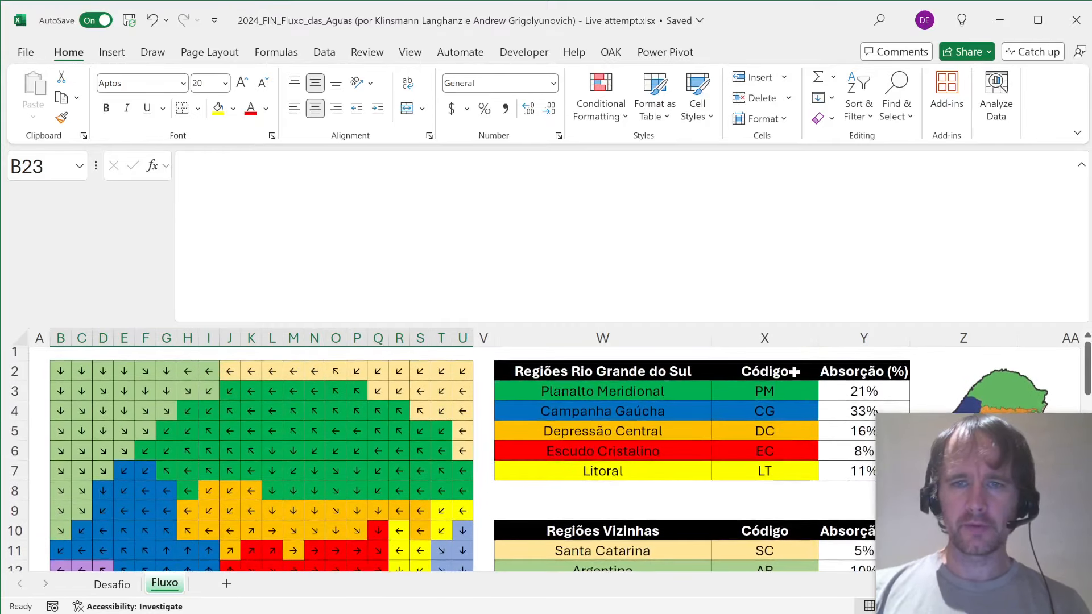
pyautogui.click(757, 392)
pyautogui.hotkey('ctrl', 'c')
pyautogui.scroll(-3, 427, 524)
pyautogui.scroll(-5, 427, 524)
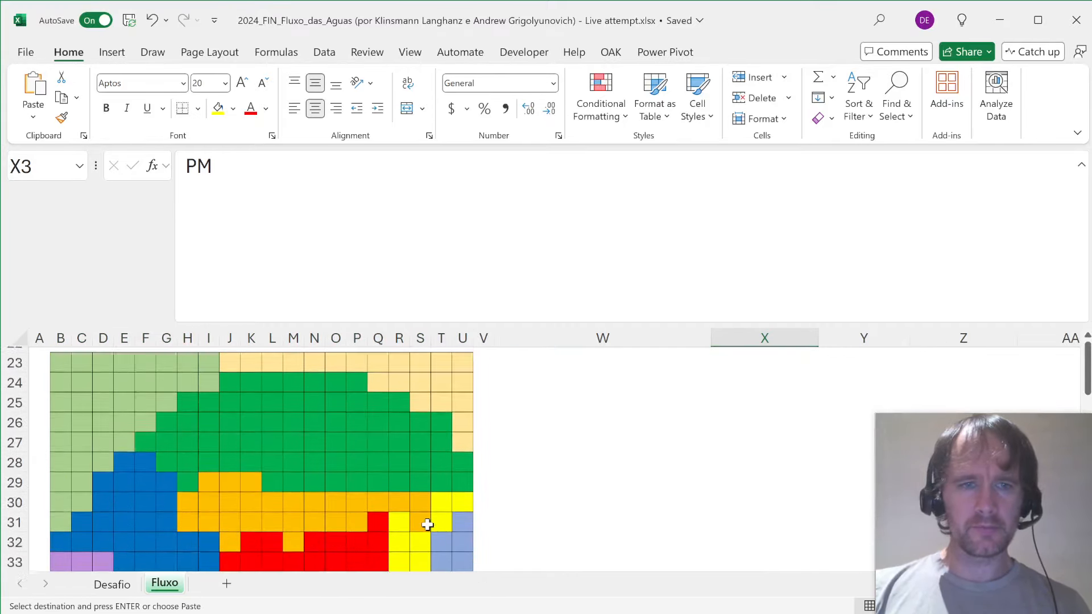
pyautogui.moveTo(237, 362); pyautogui.dragTo(356, 443)
pyautogui.hotkey('ctrl', 'v')
# - Paste PM into the remaining western green cells: H25:I28, G26:G28, F27 and H29
pyautogui.moveTo(186, 383); pyautogui.dragTo(166, 444)
pyautogui.hotkey('ctrl', 'v')
pyautogui.click(166, 401)
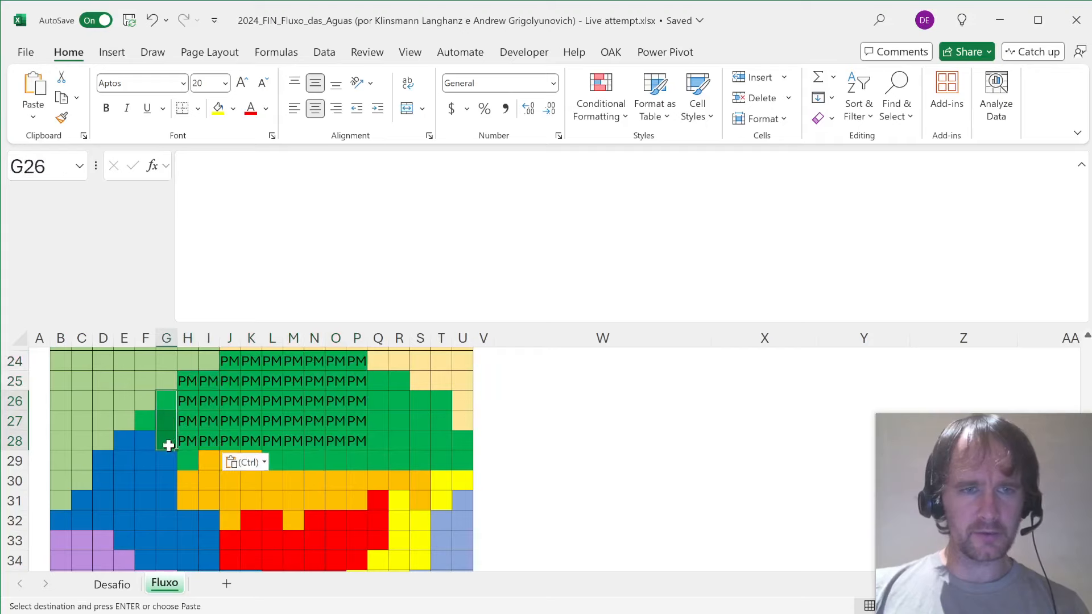
pyautogui.hotkey('ctrl', 'v')
pyautogui.click(145, 421)
pyautogui.hotkey('ctrl', 'v')
pyautogui.click(186, 454)
pyautogui.hotkey('ctrl', 'v')
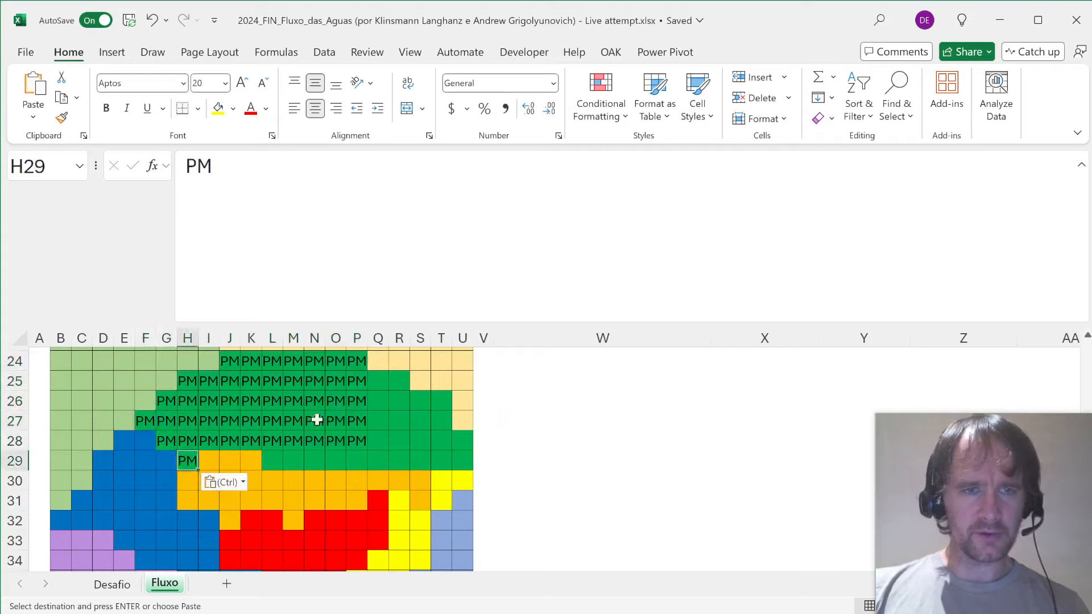
pyautogui.click(379, 383)
pyautogui.press('Escape')
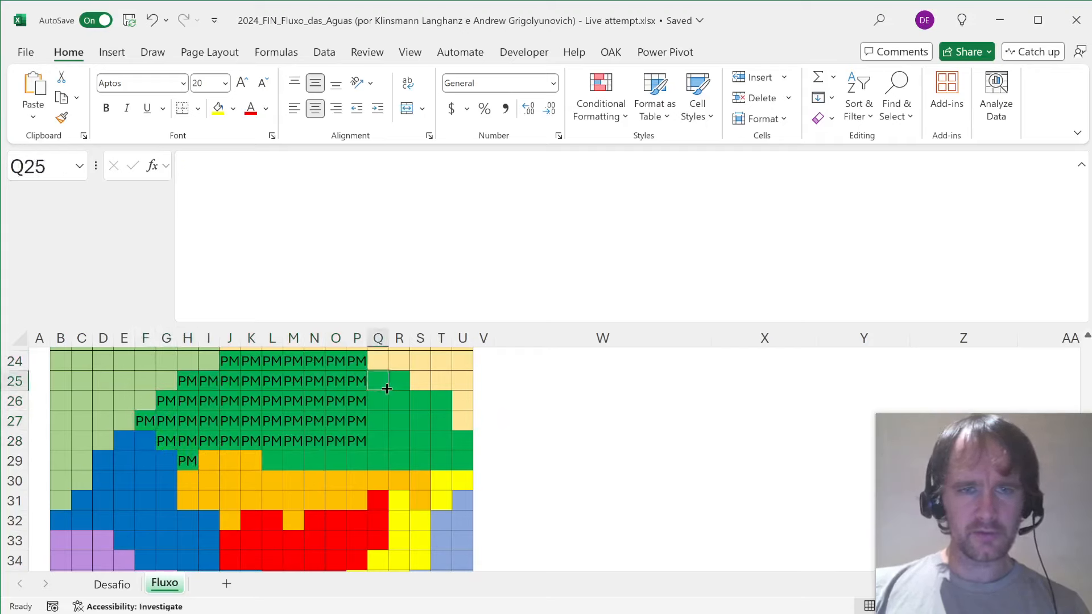
pyautogui.moveTo(403, 402); pyautogui.dragTo(417, 405)
pyautogui.click(419, 404)
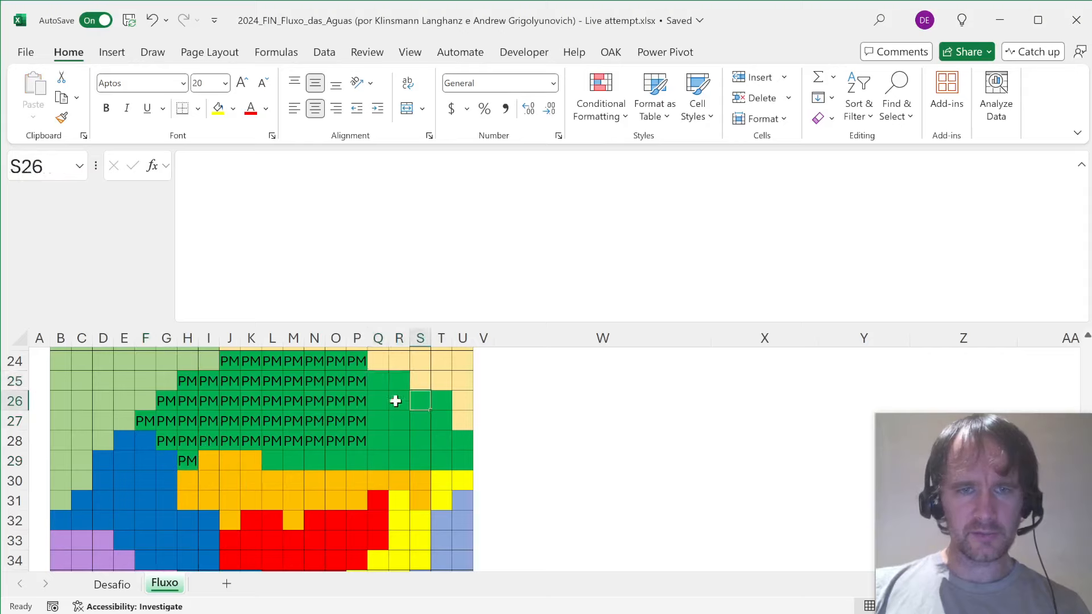
# - Copy a PM cell into the eastern green cells Q25:R27 and S26:T27, and into the green strip L28:U29
pyautogui.click(355, 395)
pyautogui.hotkey('ctrl', 'c')
pyautogui.moveTo(378, 382); pyautogui.dragTo(436, 421)
pyautogui.hotkey('ctrl', 'v')
pyautogui.hotkey('ctrl', 'v')
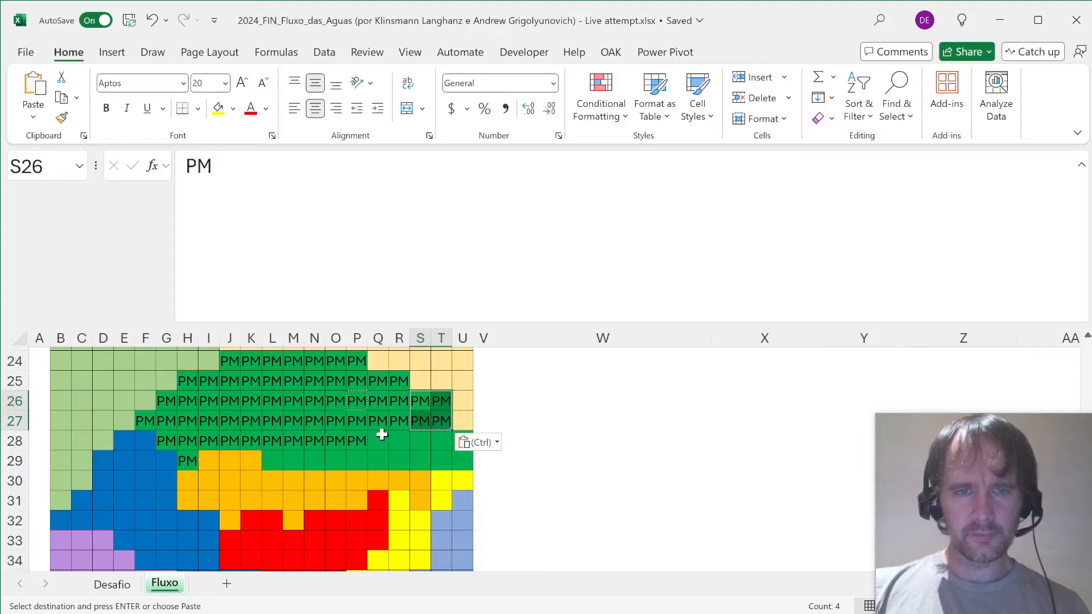
pyautogui.moveTo(265, 435); pyautogui.dragTo(462, 462)
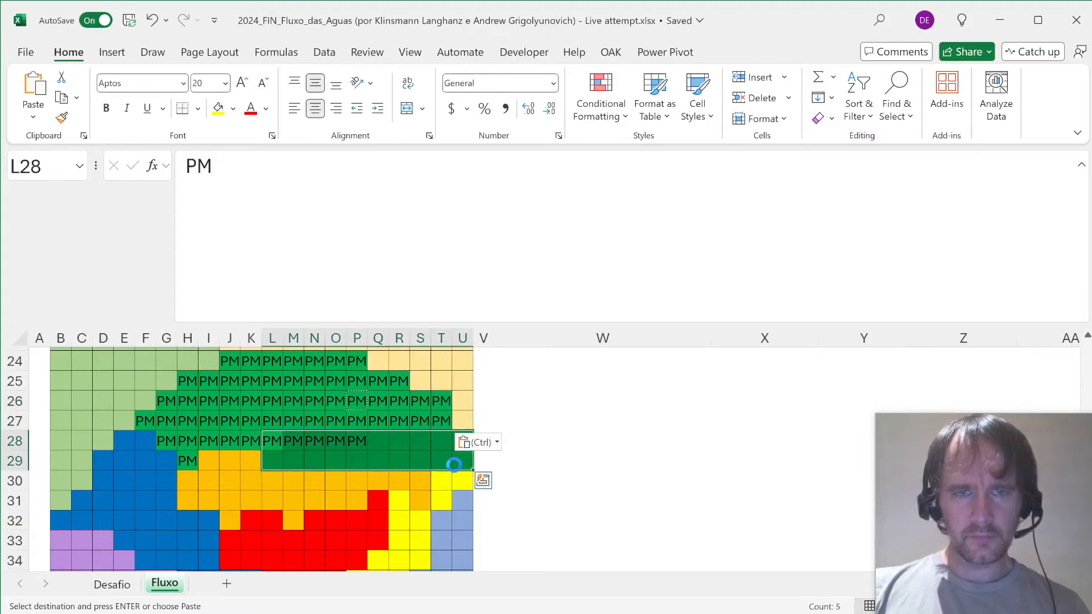
pyautogui.scroll(3, 601, 421)
pyautogui.scroll(4, 601, 422)
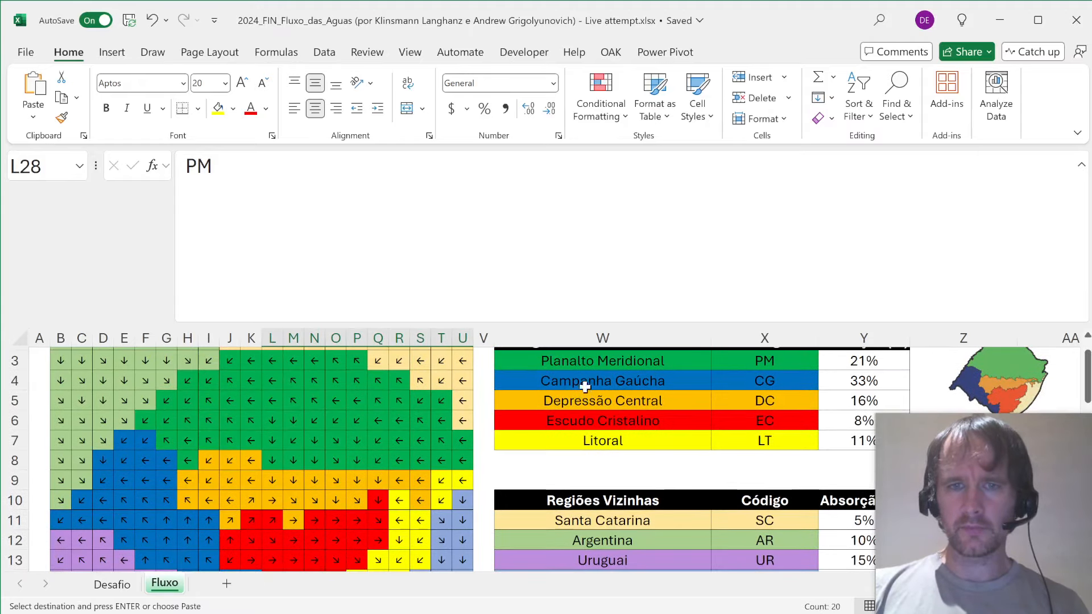
# - Copy the Campanha Gaúcha code CG from X4 into the blue cells E28:F28 of the colour-only map
pyautogui.click(759, 377)
pyautogui.scroll(-8, 441, 469)
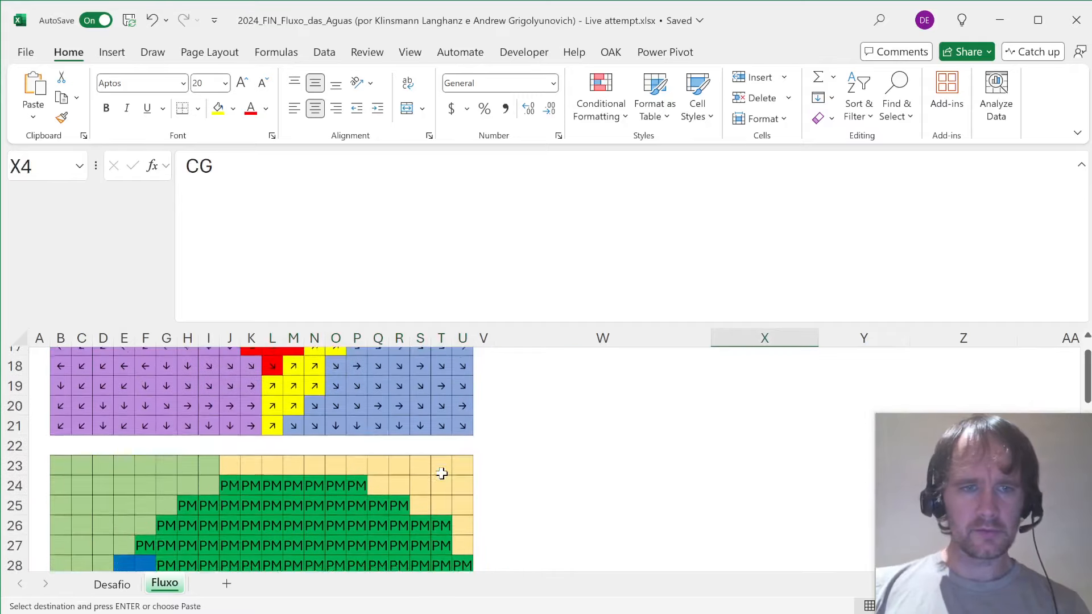
pyautogui.moveTo(125, 390); pyautogui.dragTo(145, 398)
pyautogui.hotkey('ctrl', 'v')
pyautogui.scroll(4, 173, 432)
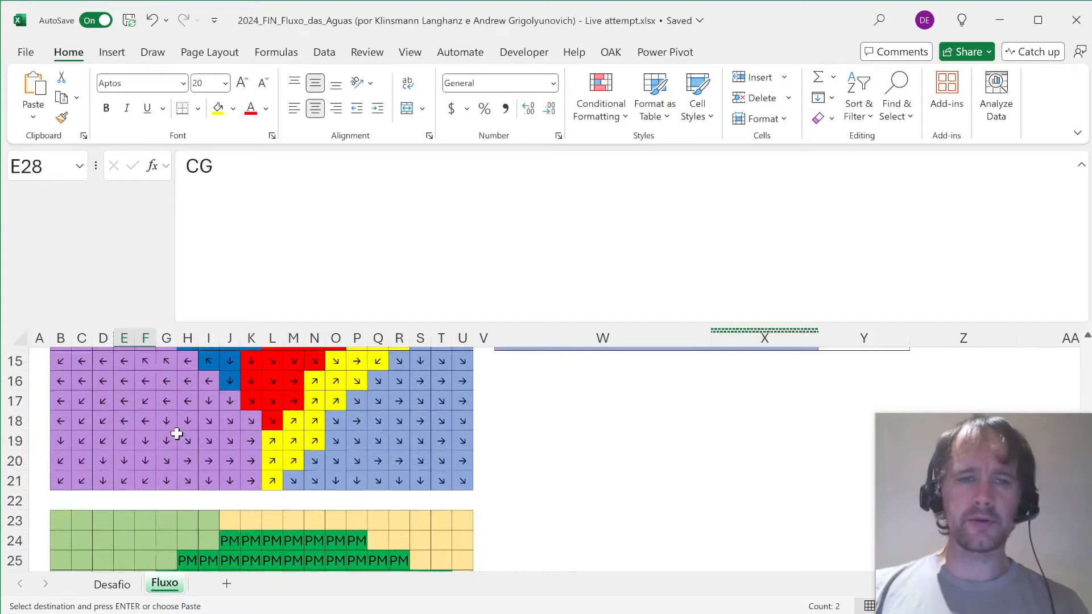
# - Name the whole colour-only map B23:U42 as the range col
pyautogui.scroll(-3, 174, 432)
pyautogui.click(81, 366)
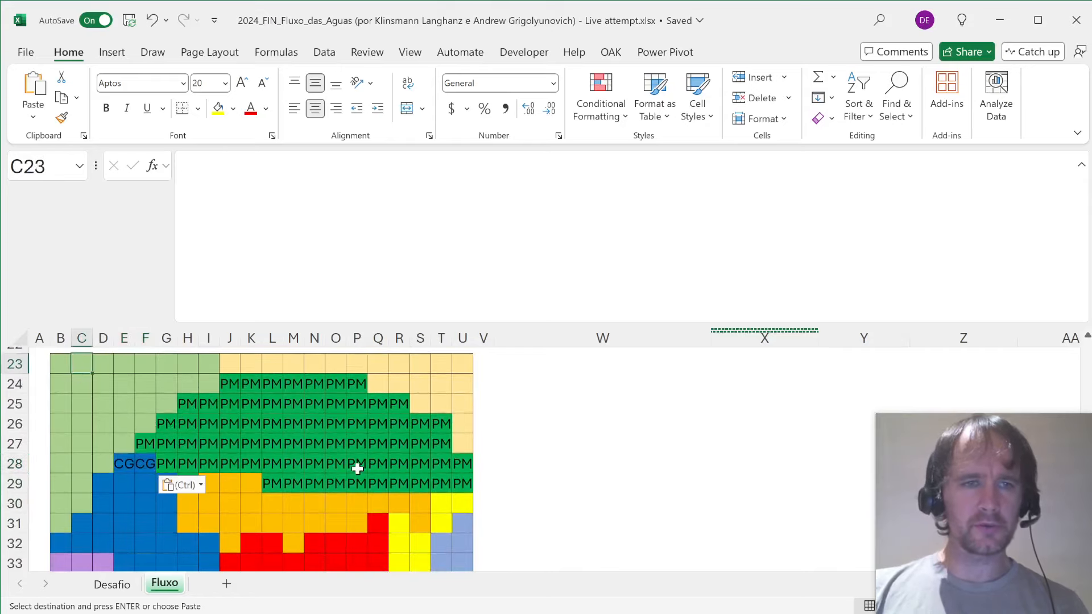
pyautogui.press('Left')
pyautogui.scroll(-5, 357, 468)
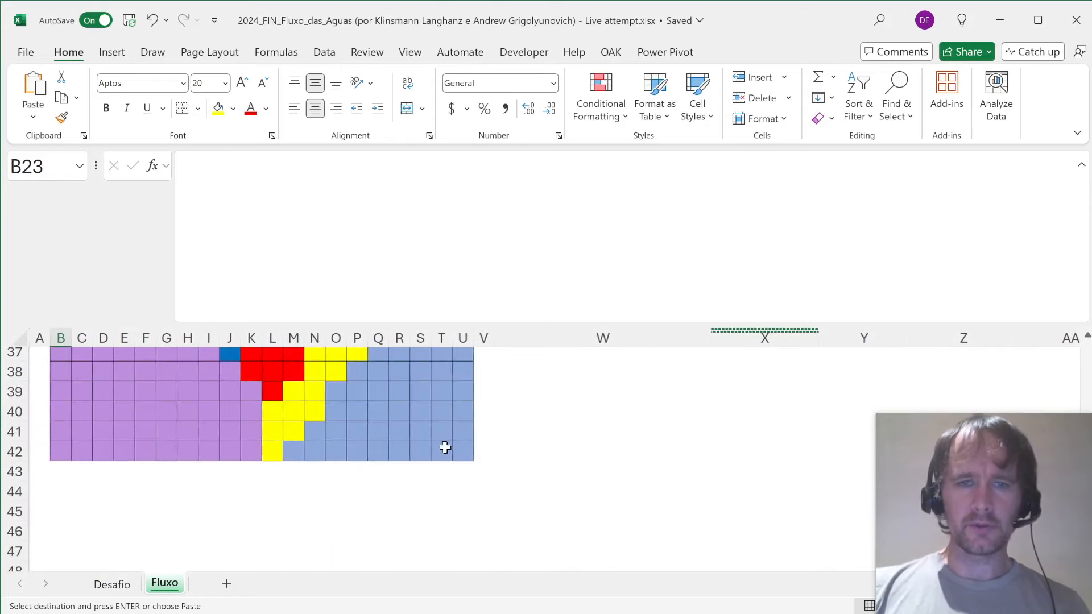
pyautogui.keyDown('shift'); pyautogui.click(465, 455); pyautogui.keyUp('shift')
pyautogui.click(48, 166)
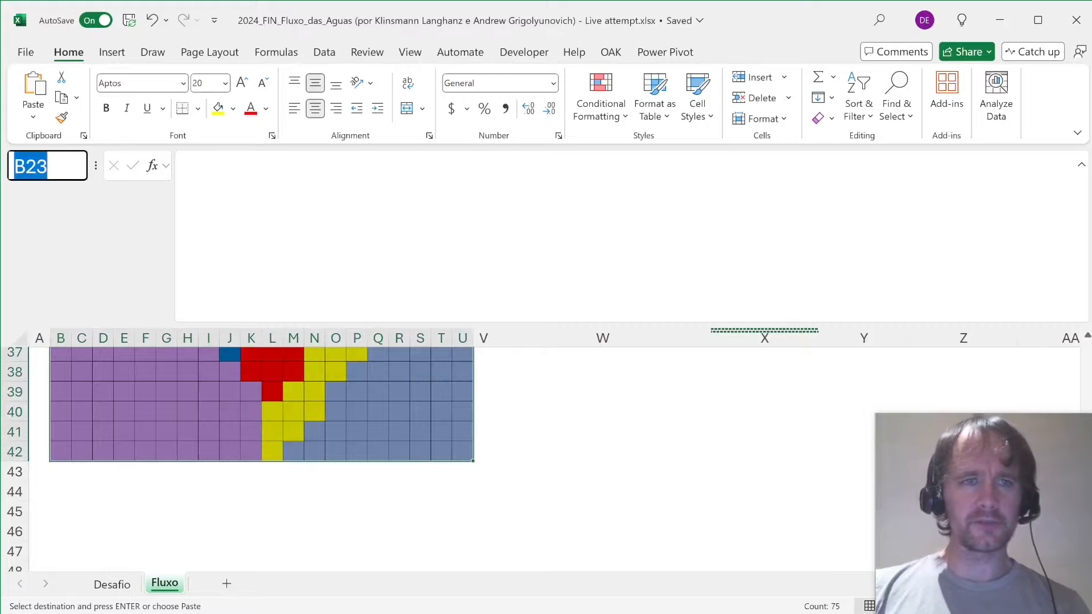
pyautogui.write('col')
pyautogui.press('Return')
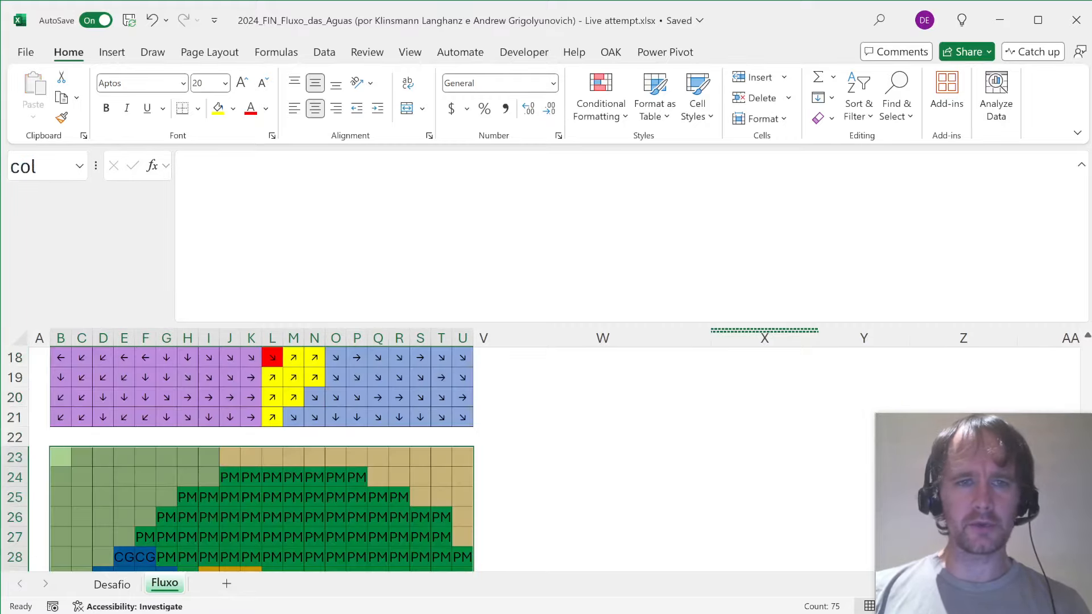
# - Check which fill colour the Campanha Gaúcha code cell X4 uses
pyautogui.scroll(6, 568, 453)
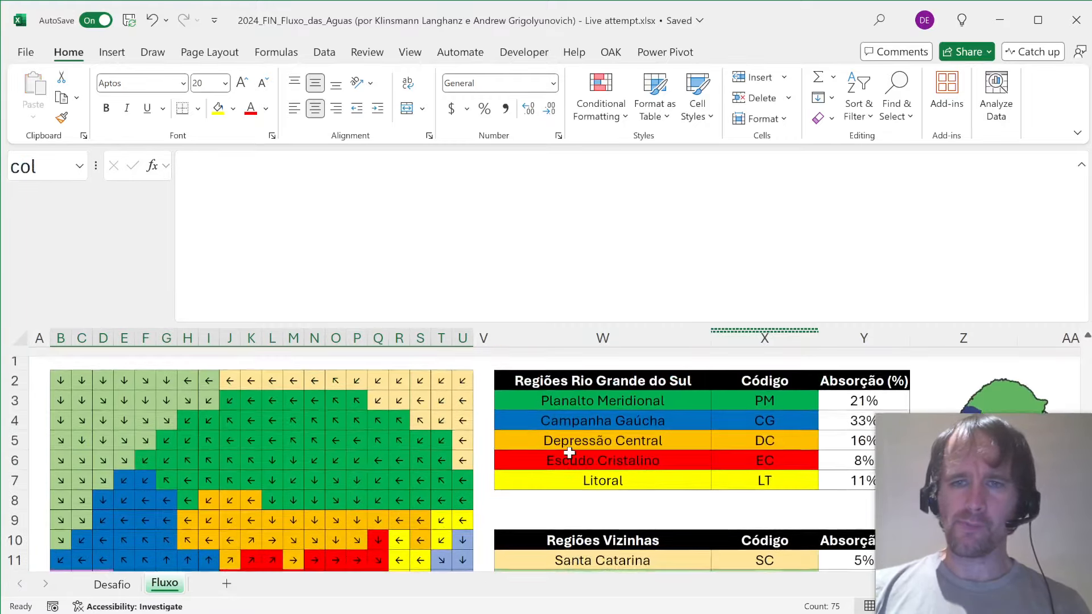
pyautogui.click(757, 412)
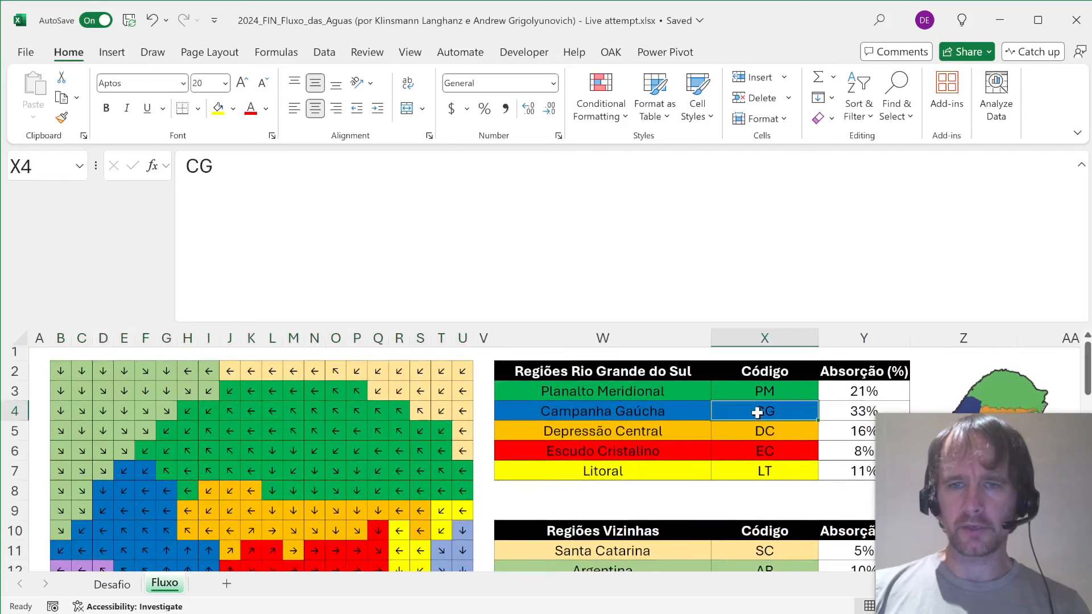
pyautogui.click(233, 109)
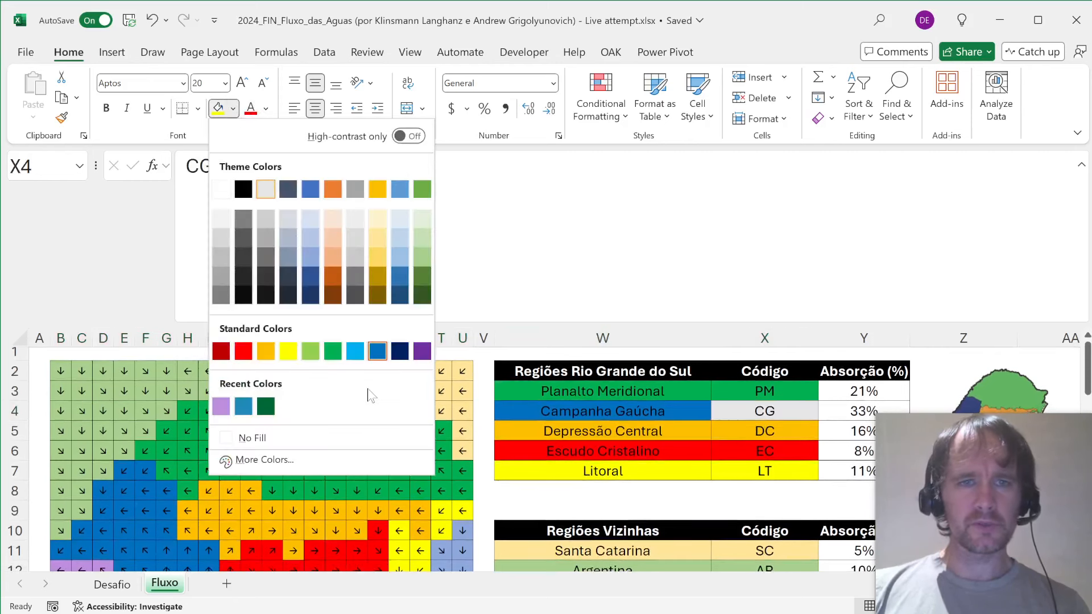
pyautogui.press('Escape')
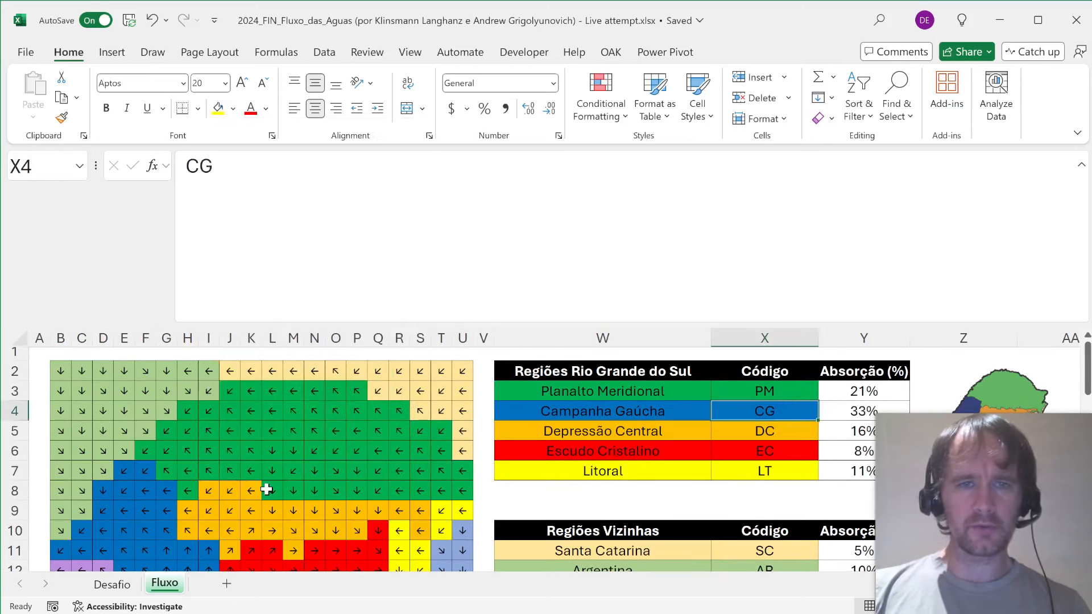
# - In the range col, use Replace All by format to fill the standard blue cells with CG
pyautogui.scroll(-4, 242, 507)
pyautogui.scroll(-3, 243, 507)
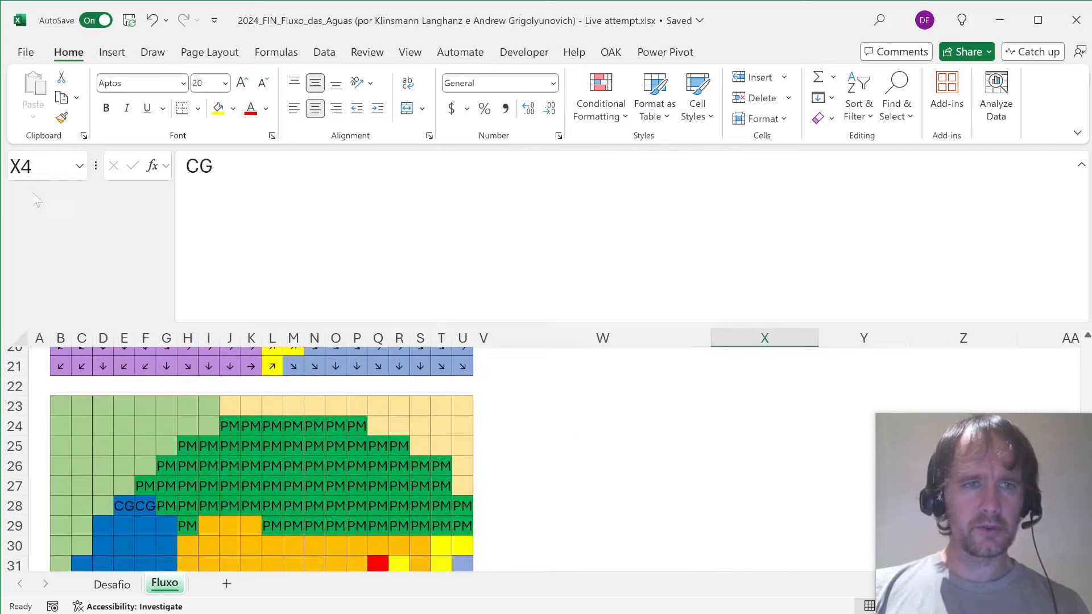
pyautogui.click(37, 166)
pyautogui.write('col')
pyautogui.press('Return')
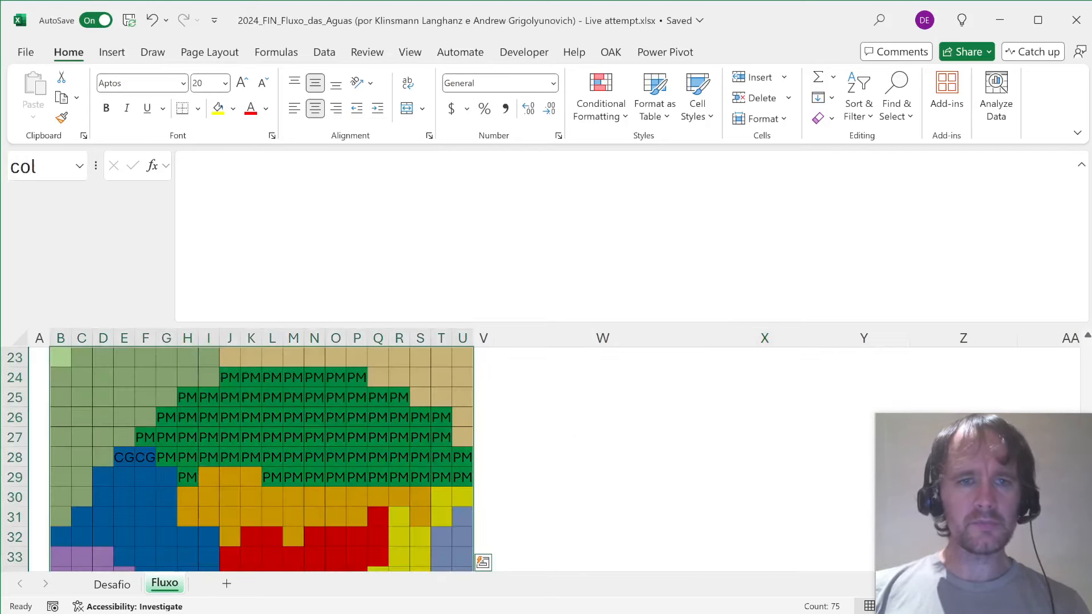
pyautogui.hotkey('ctrl', 'h')
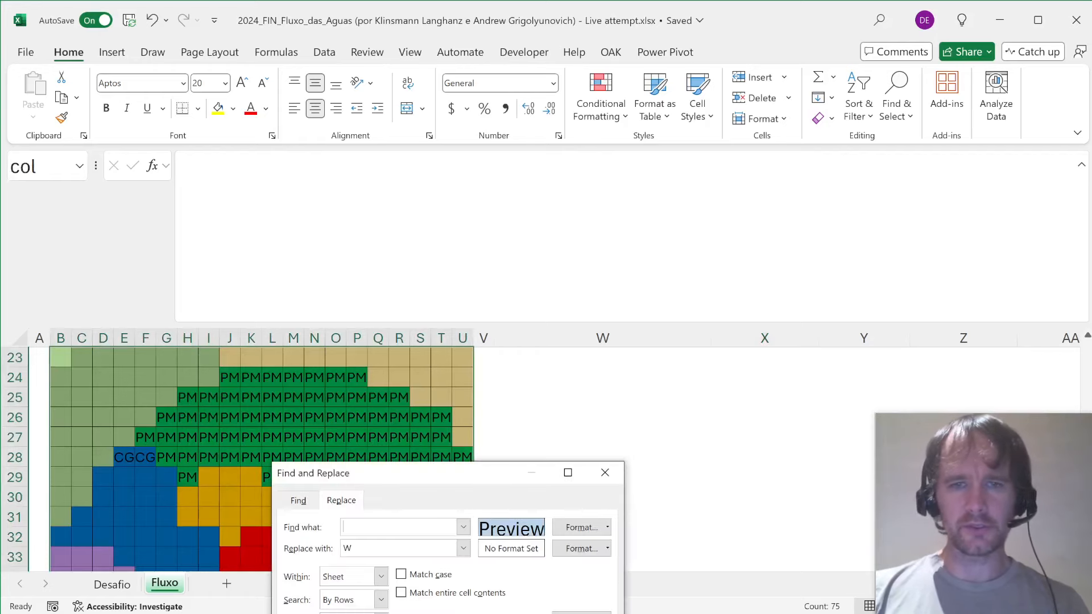
pyautogui.click(582, 528)
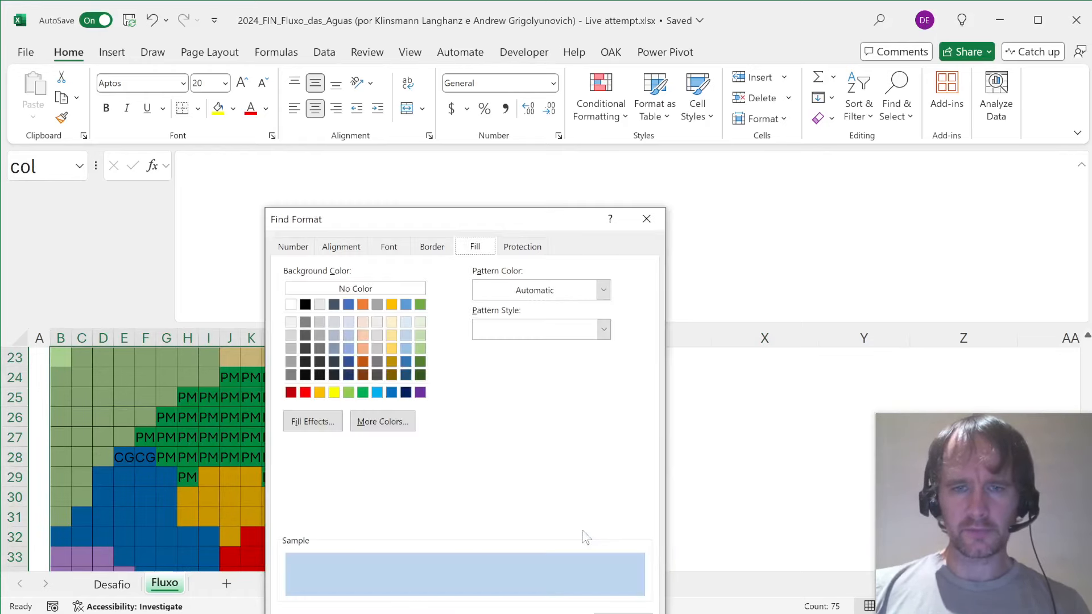
pyautogui.click(392, 393)
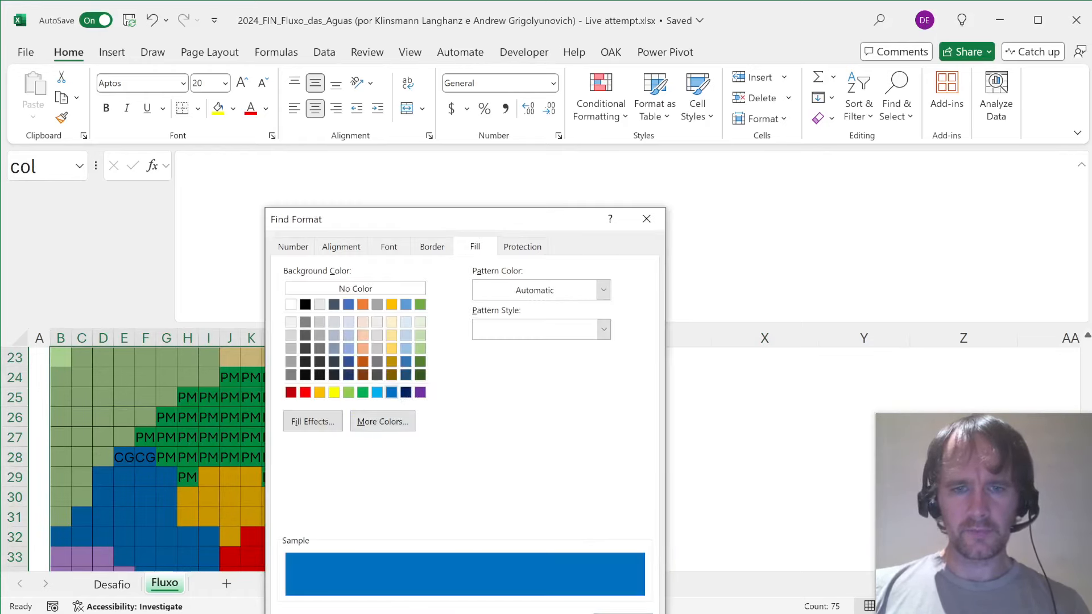
pyautogui.press('Return')
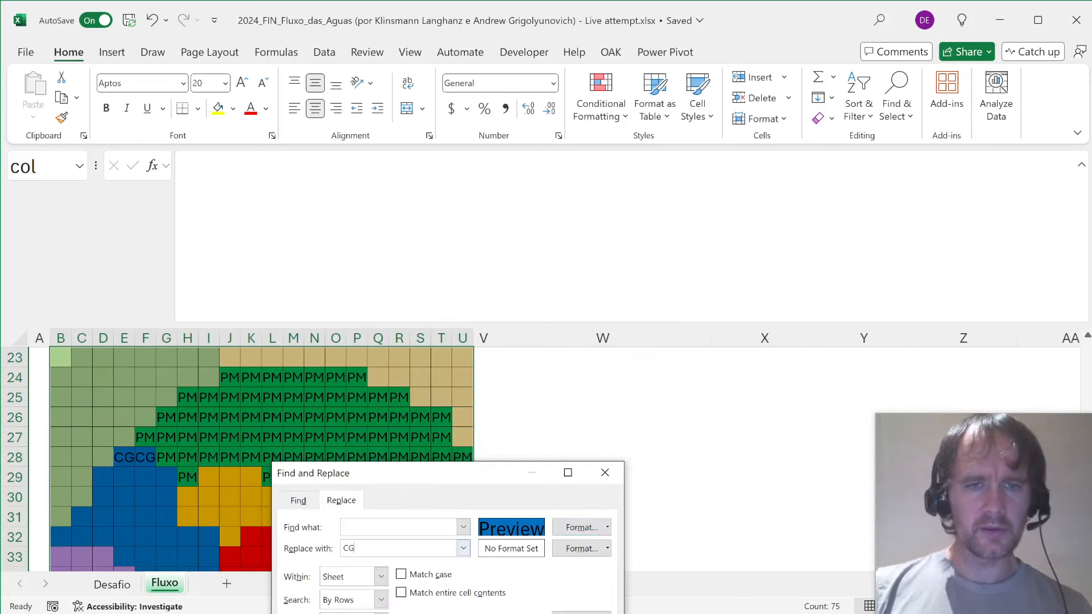
pyautogui.hotkey('alt', 'a')
pyautogui.press('Return')
pyautogui.press('Escape')
# - Check which fill colour the Depressão Central code cell X5 uses
pyautogui.scroll(7, 533, 416)
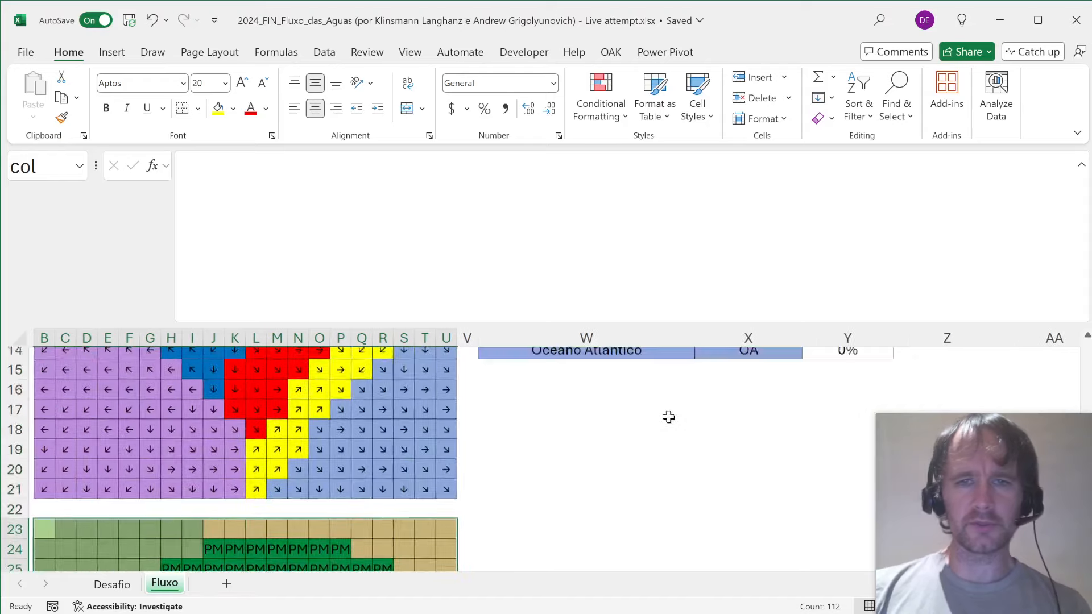
pyautogui.click(743, 415)
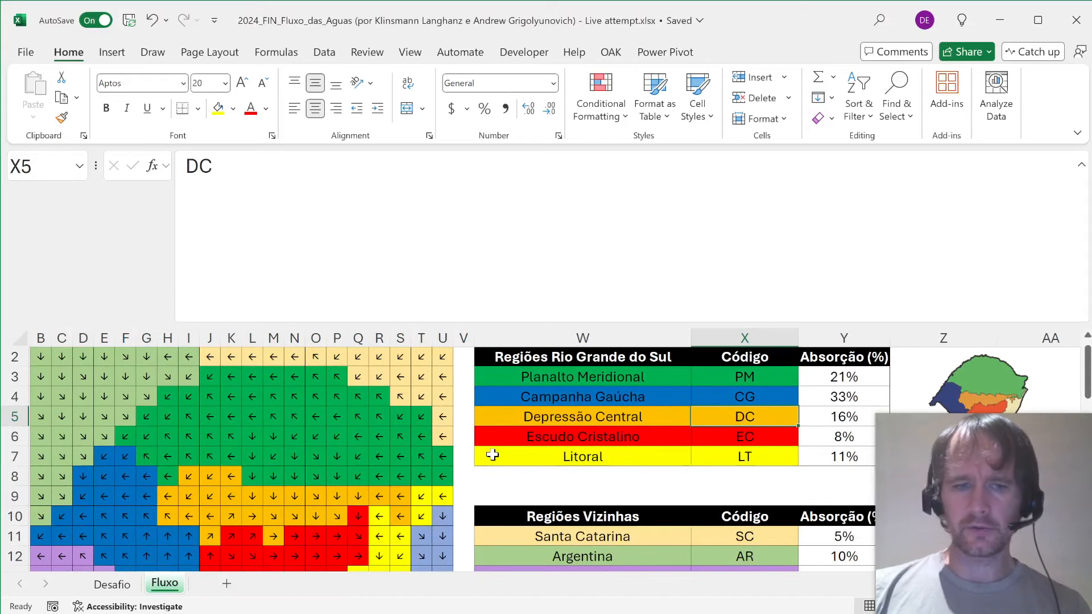
pyautogui.hotkey('ctrl', '1')
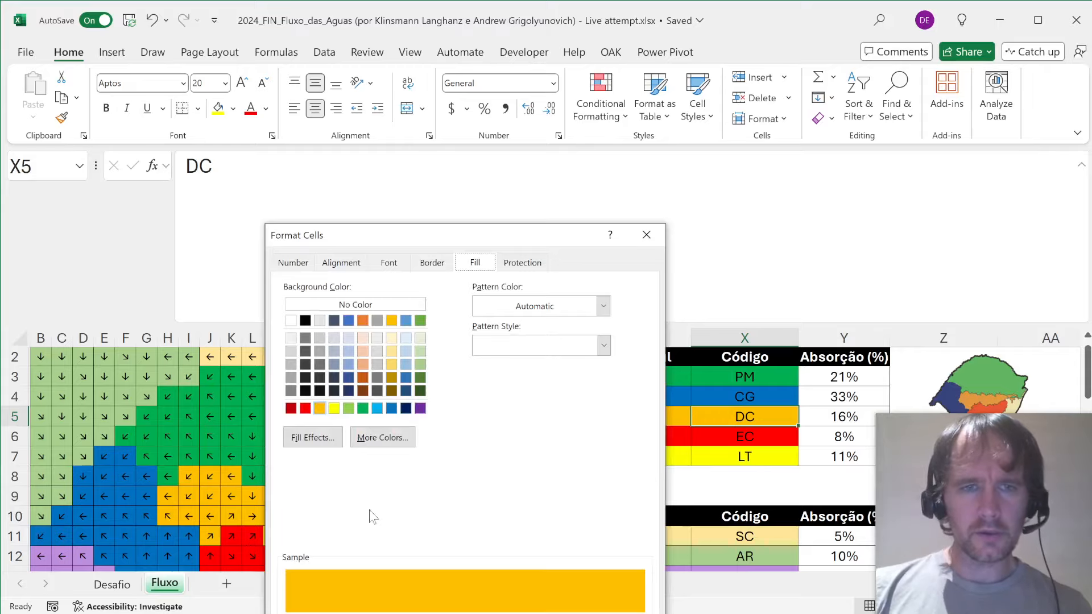
pyautogui.press('Escape')
# - In the range col, use Replace All by format to fill the standard orange cells with DC
pyautogui.scroll(-2, 368, 510)
pyautogui.scroll(1, 368, 510)
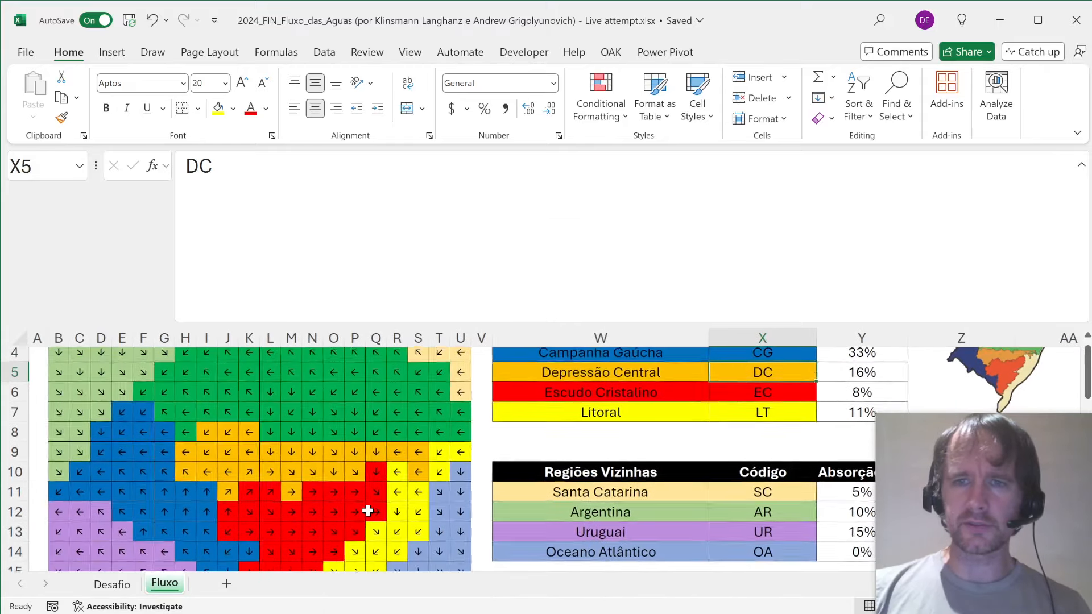
pyautogui.scroll(-6, 368, 511)
pyautogui.click(46, 166)
pyautogui.write('co')
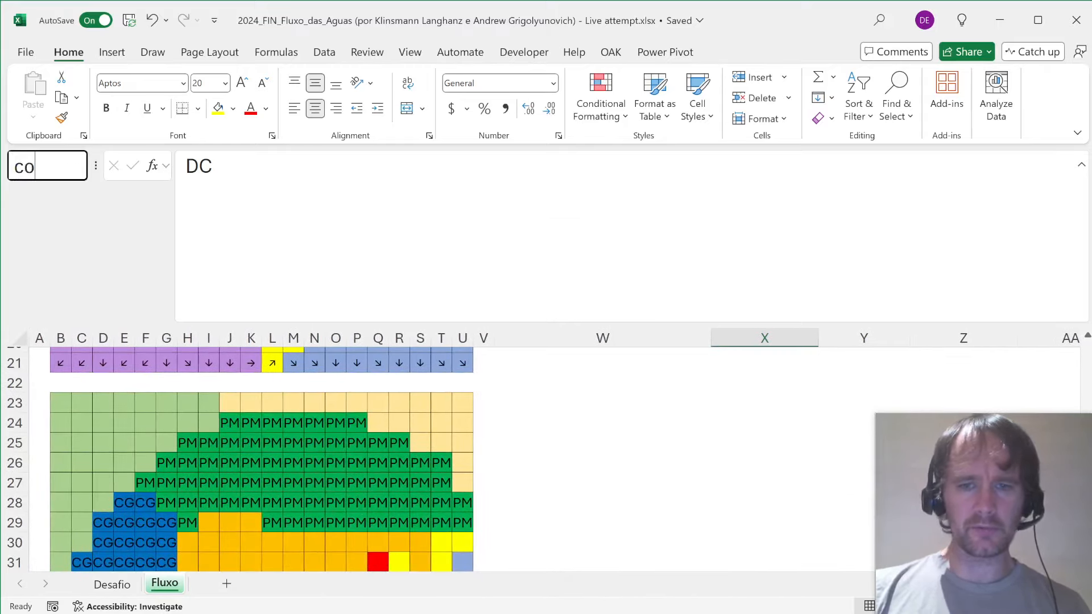
pyautogui.write('l')
pyautogui.press('Return')
pyautogui.hotkey('ctrl', 'h')
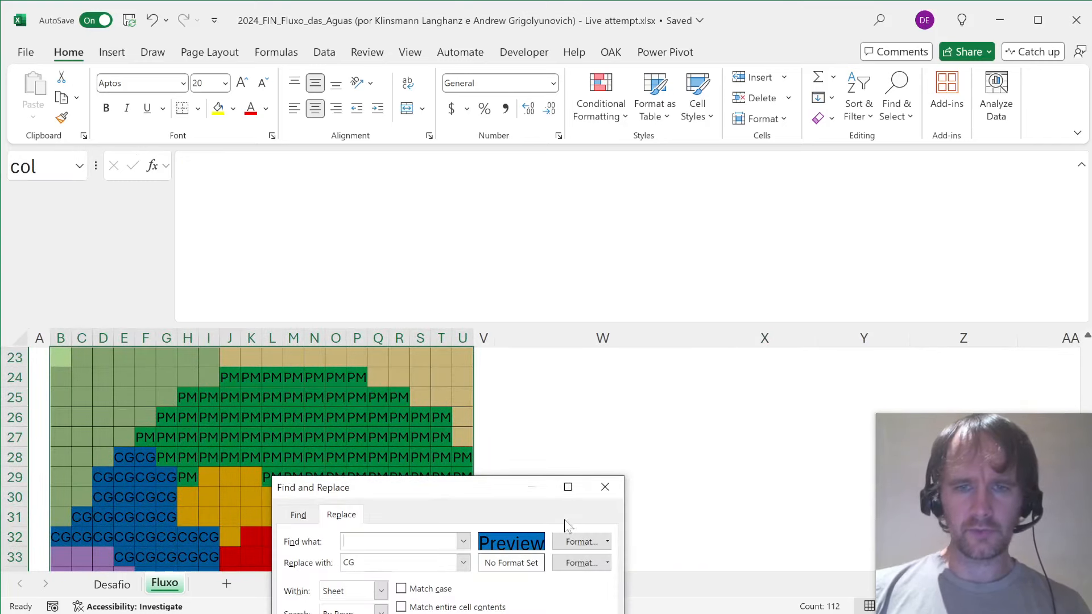
pyautogui.click(578, 542)
pyautogui.click(320, 393)
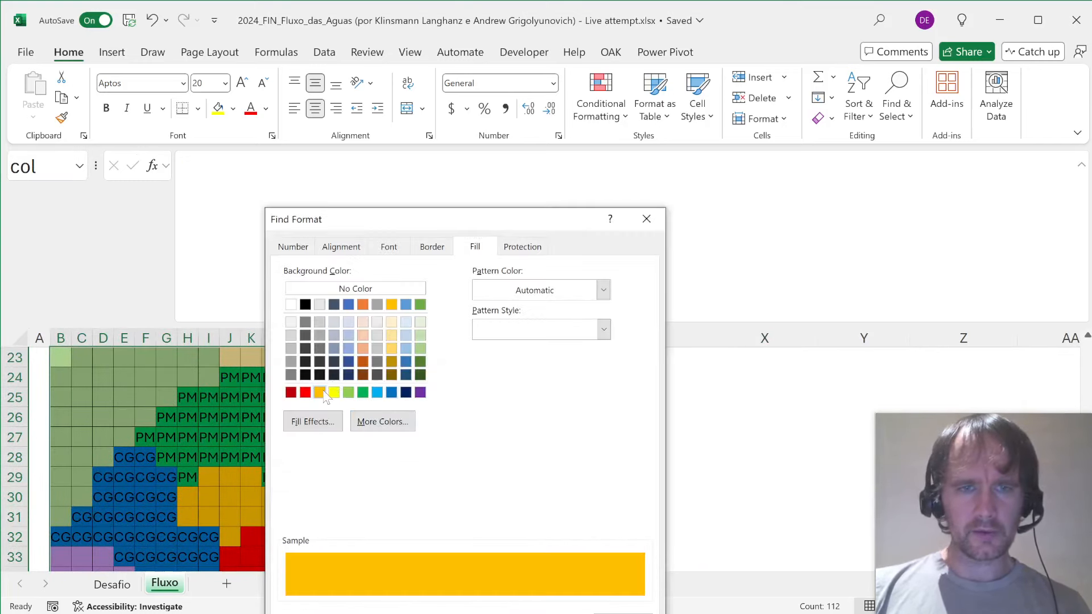
pyautogui.press('Return')
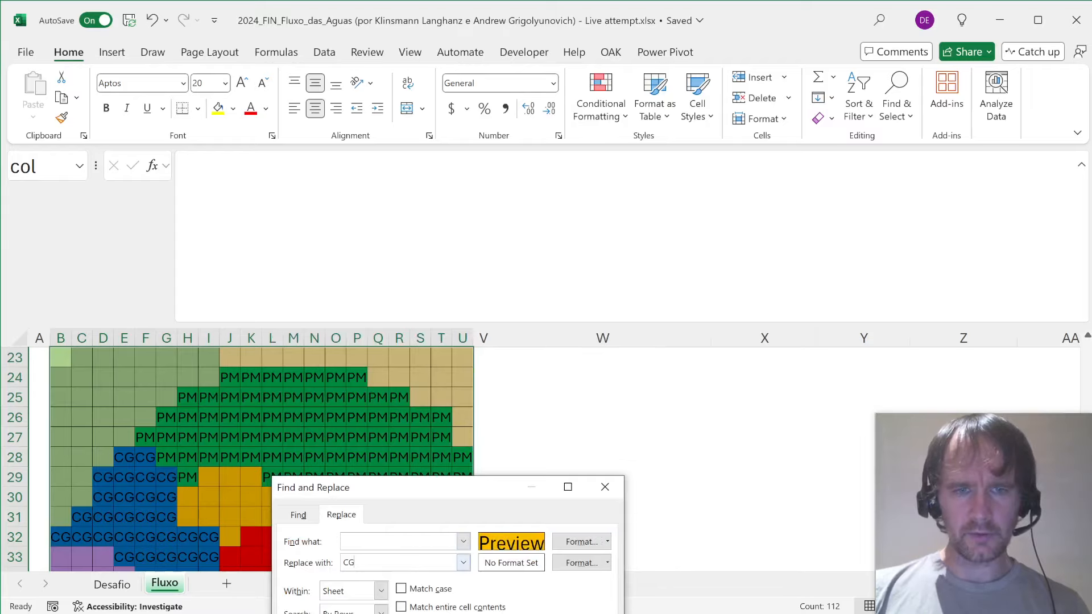
pyautogui.hotkey('alt', 'a')
pyautogui.press('Escape')
pyautogui.press('Escape')
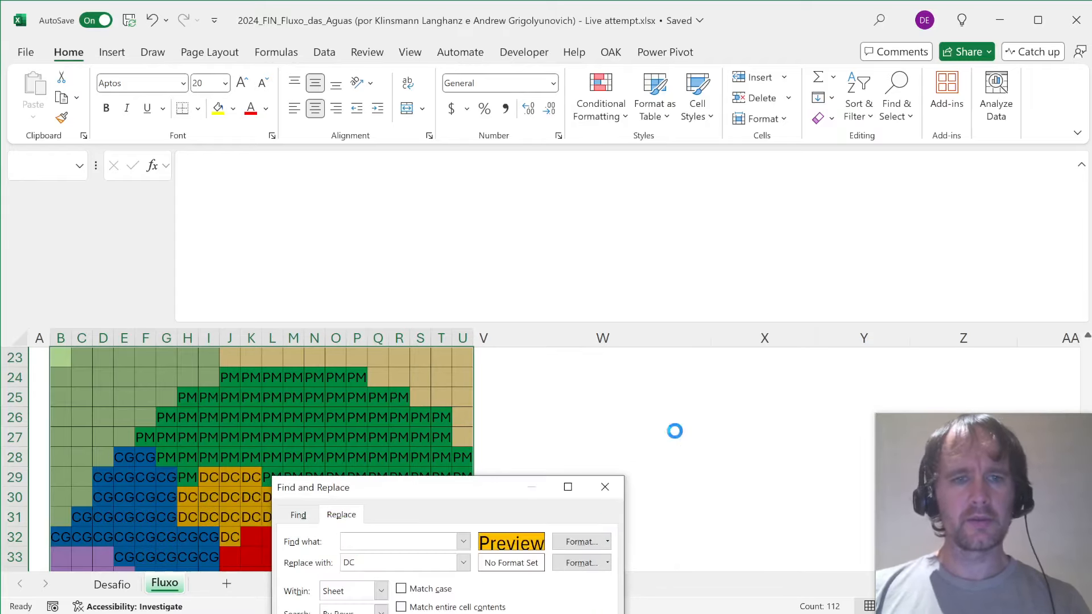
# - Check which fill colour the Escudo Cristalino code cell X6 uses
pyautogui.scroll(6, 604, 451)
pyautogui.scroll(1, 603, 451)
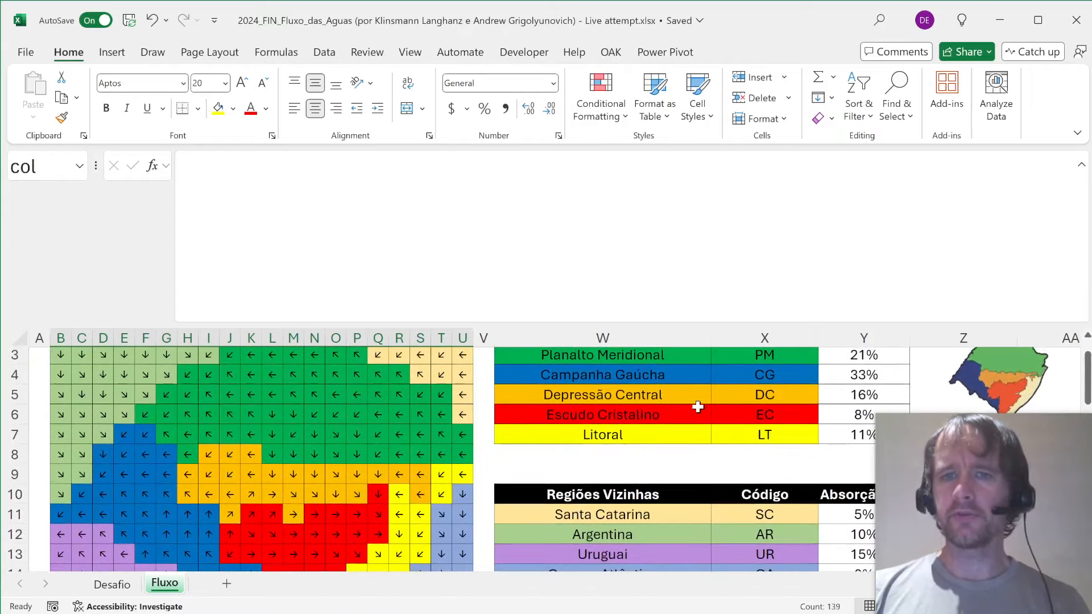
pyautogui.click(734, 411)
pyautogui.hotkey('ctrl', 'c')
pyautogui.scroll(-4, 414, 517)
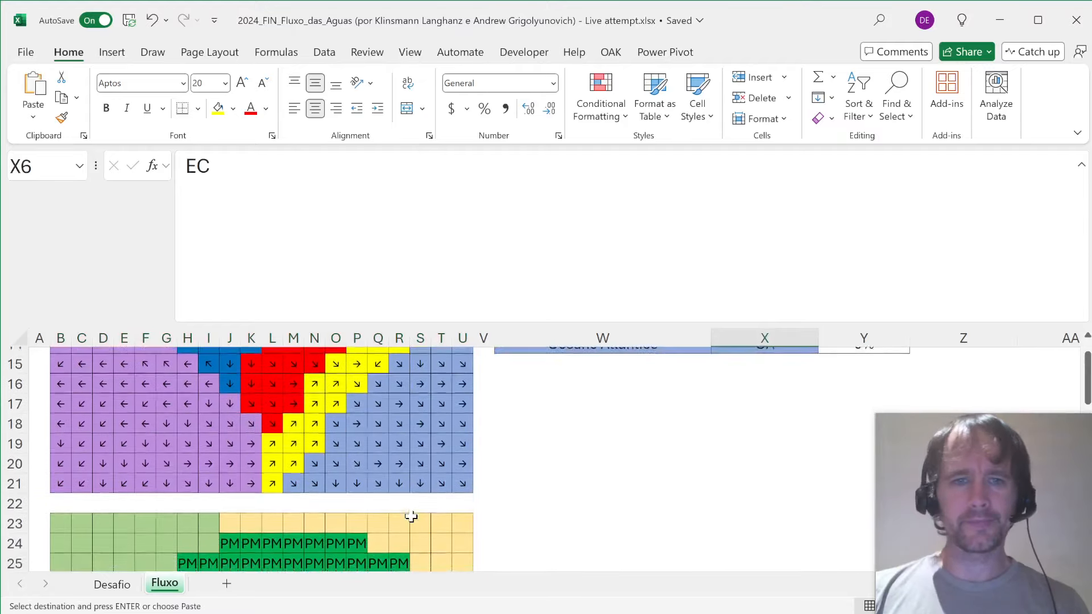
pyautogui.hotkey('ctrl', '1')
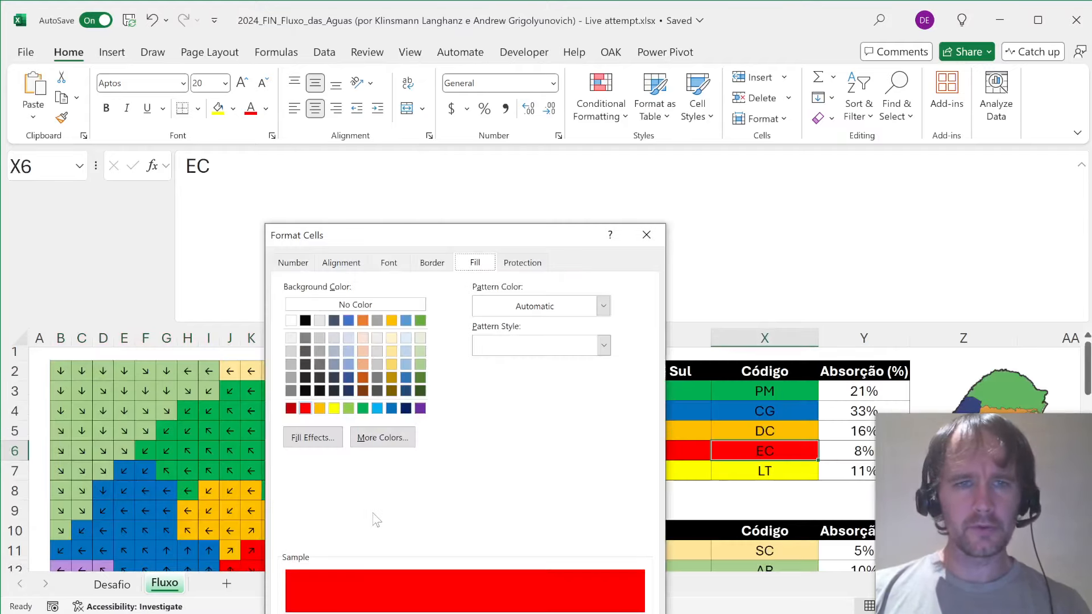
pyautogui.press('Escape')
# - In the range col, use Replace All by format to fill the standard red cells with EC
pyautogui.scroll(-3, 376, 519)
pyautogui.click(47, 165)
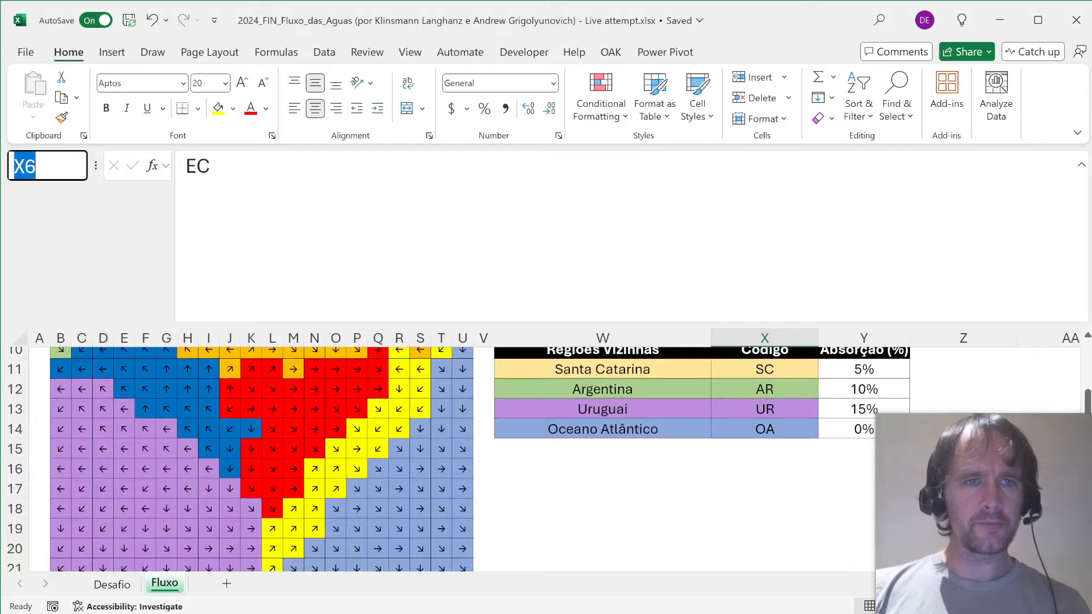
pyautogui.write('col')
pyautogui.press('Return')
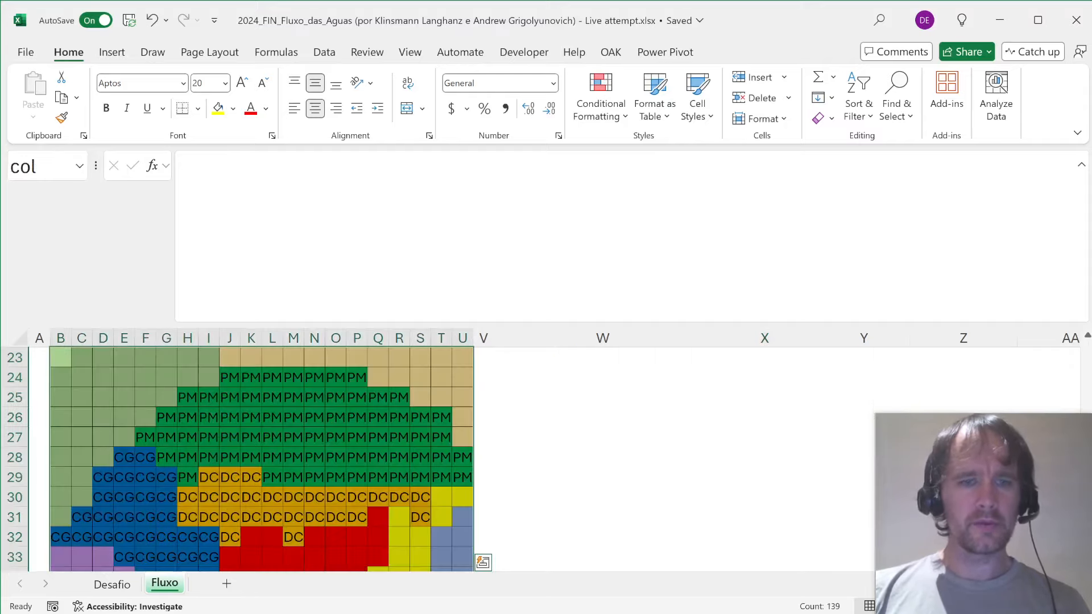
pyautogui.hotkey('ctrl', 'q')
pyautogui.scroll(7, 577, 365)
pyautogui.scroll(-5, 577, 365)
pyautogui.scroll(-3, 577, 365)
pyautogui.hotkey('ctrl', 'h')
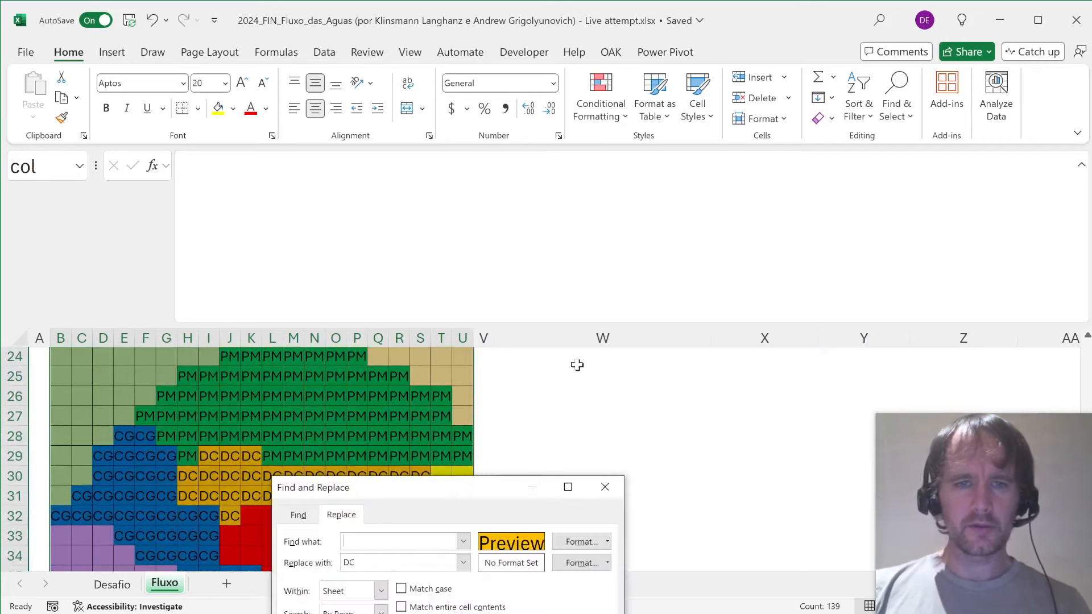
pyautogui.click(579, 538)
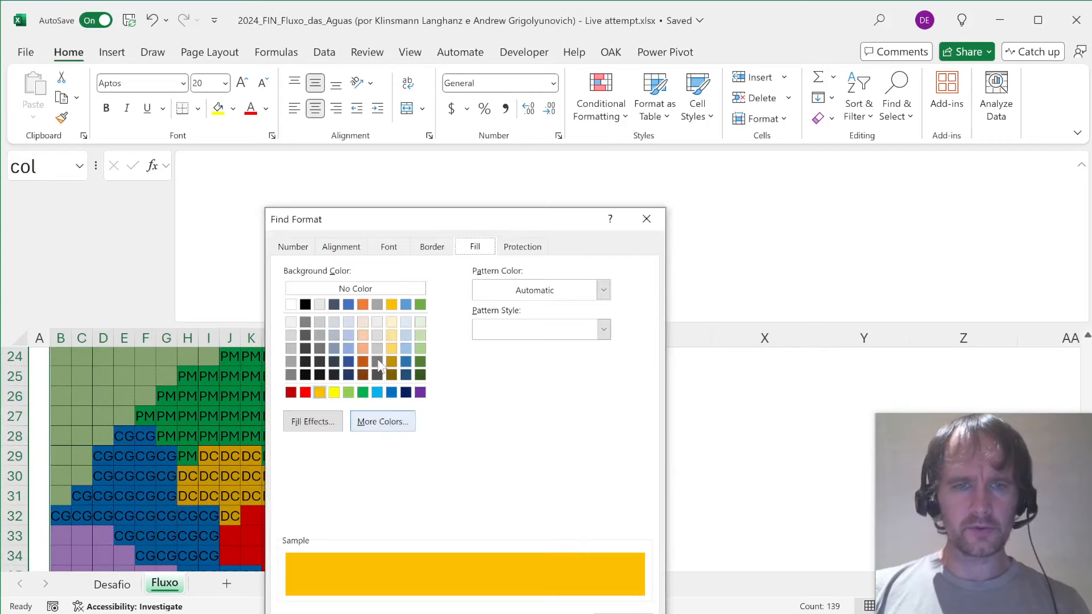
pyautogui.click(305, 392)
pyautogui.press('Return')
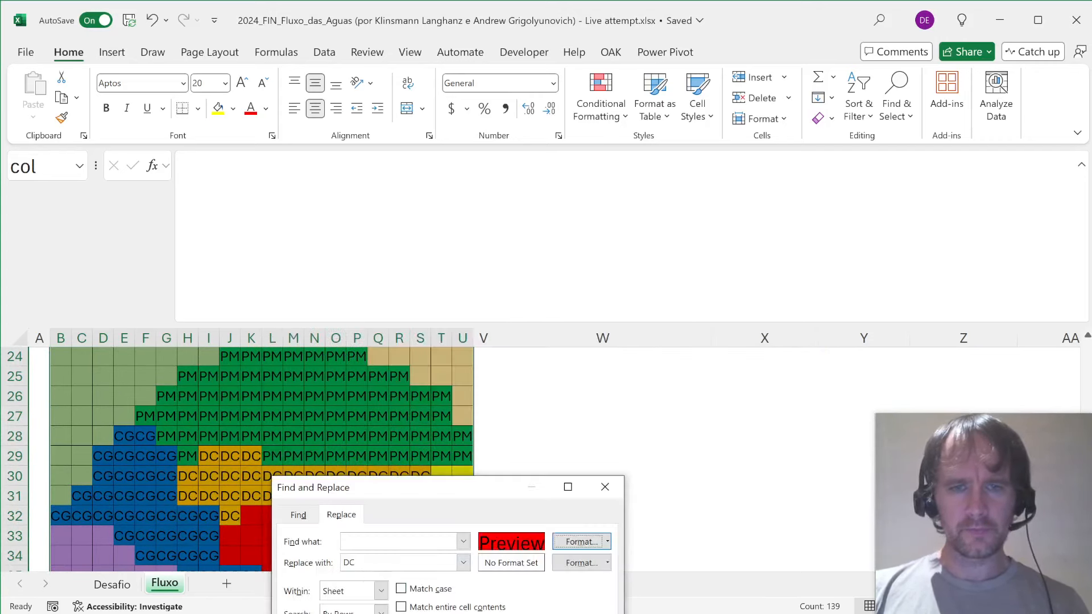
pyautogui.click(368, 563)
pyautogui.write('EC')
pyautogui.hotkey('alt', 'a')
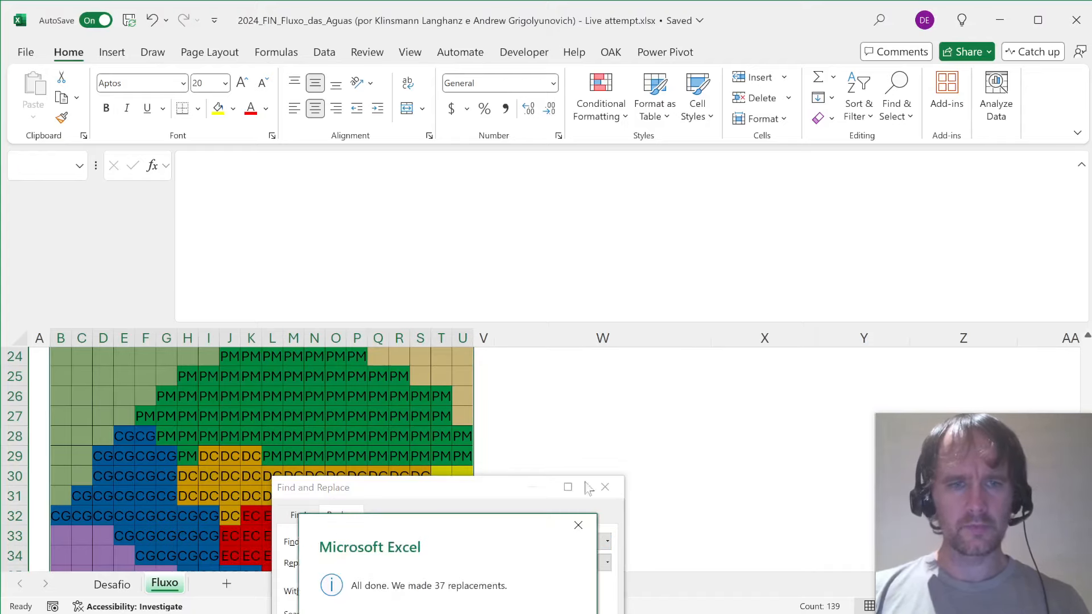
pyautogui.press('Return')
pyautogui.press('Escape')
pyautogui.scroll(7, 629, 448)
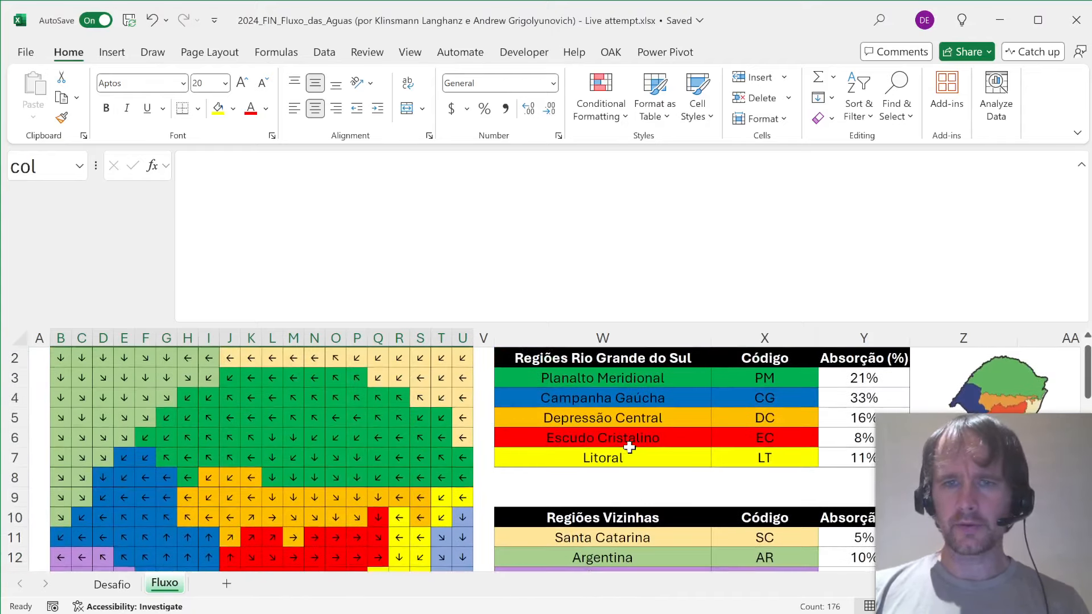
# - Check which fill colour the Litoral cell W7 uses
pyautogui.scroll(-6, 538, 484)
pyautogui.scroll(4, 659, 410)
pyautogui.click(694, 372)
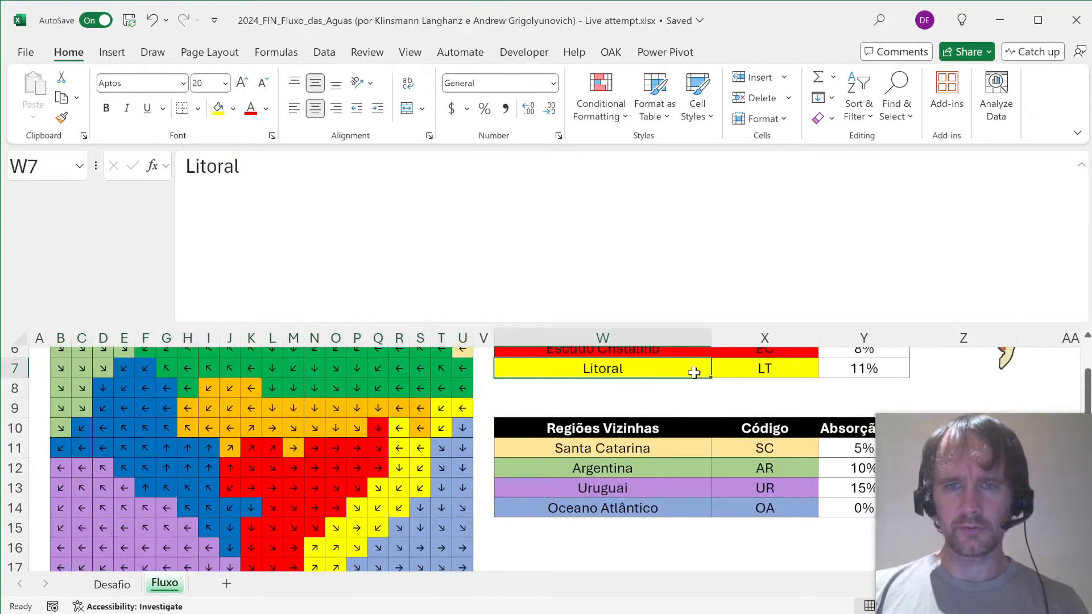
pyautogui.hotkey('ctrl', '1')
pyautogui.press('Escape')
# - In the range col, use Replace All by format to fill the standard yellow cells with LT
pyautogui.scroll(-7, 238, 537)
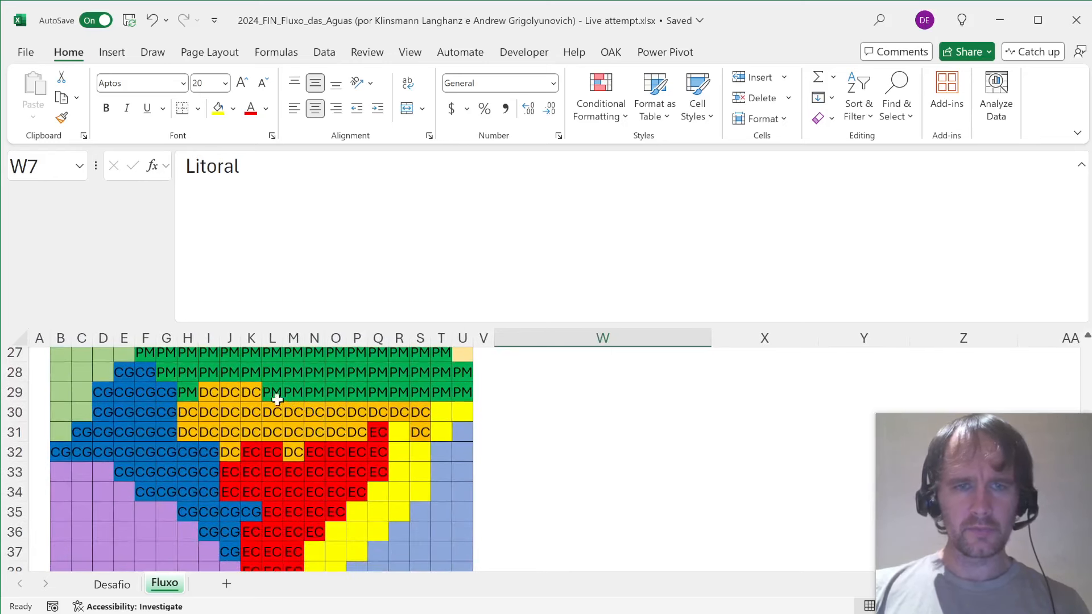
pyautogui.hotkey('alt', 'F3')
pyautogui.write('col')
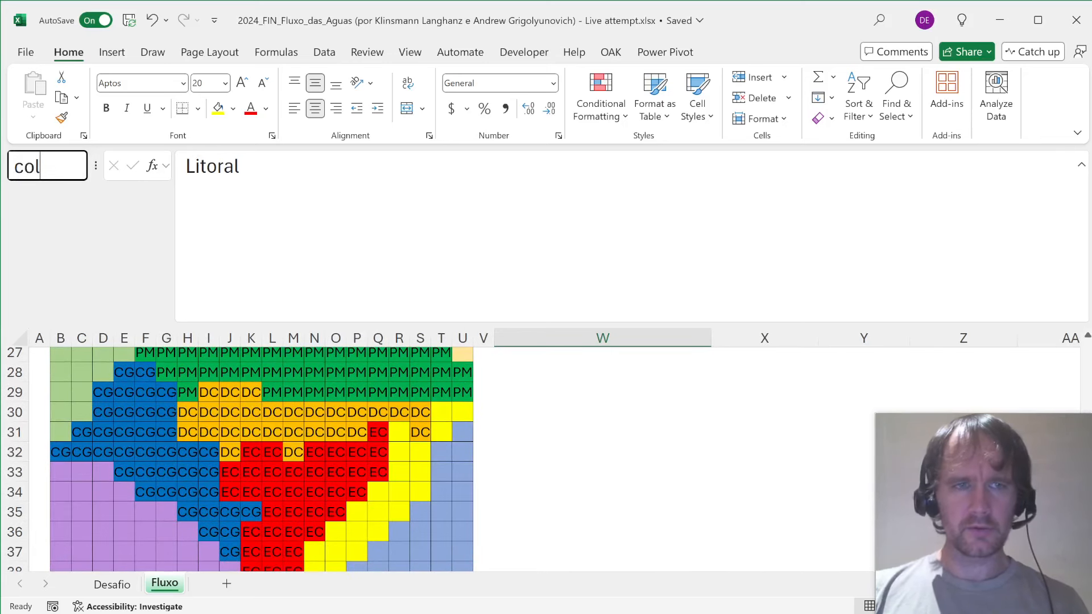
pyautogui.press('Return')
pyautogui.hotkey('ctrl', 'h')
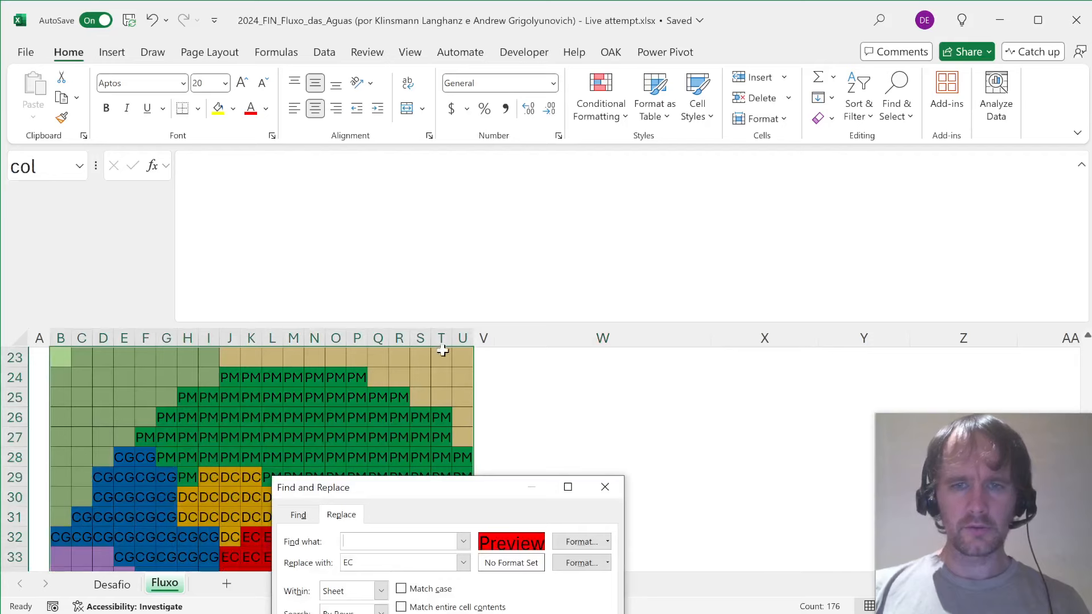
pyautogui.click(577, 543)
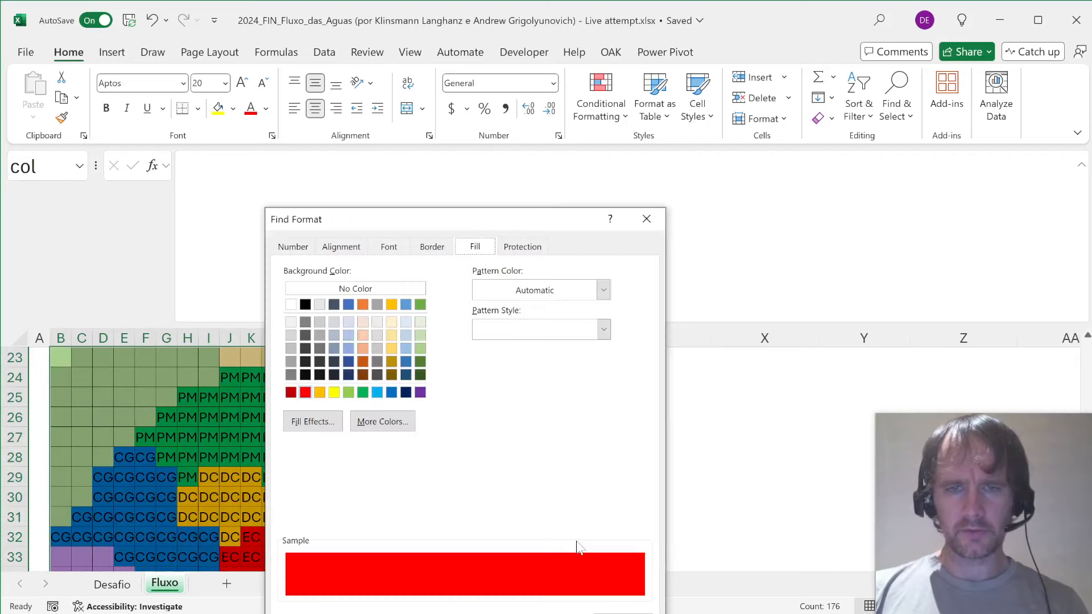
pyautogui.click(335, 393)
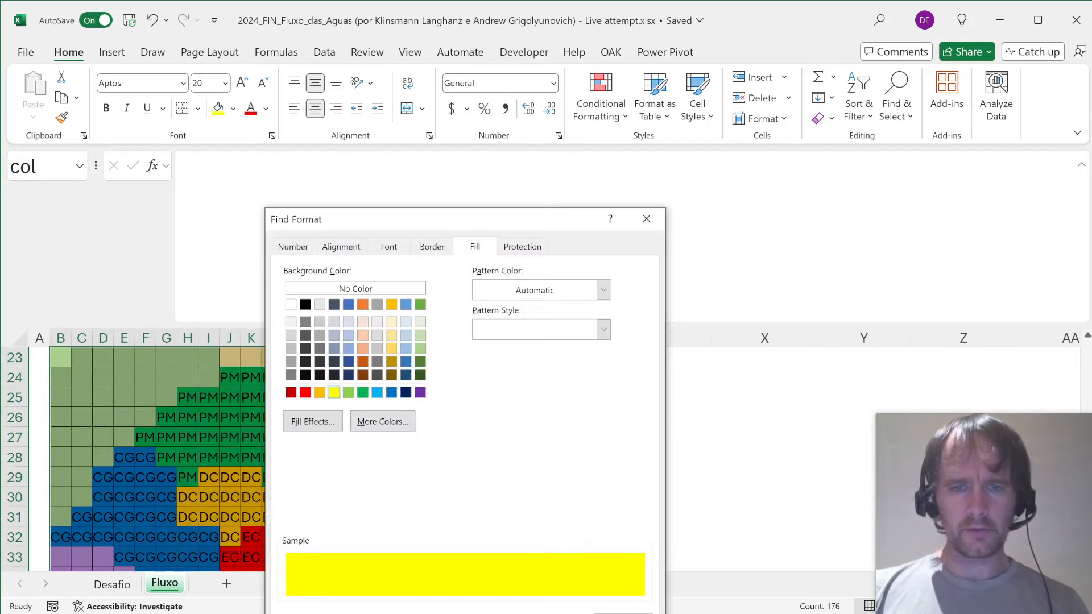
pyautogui.press('Return')
pyautogui.click(368, 562)
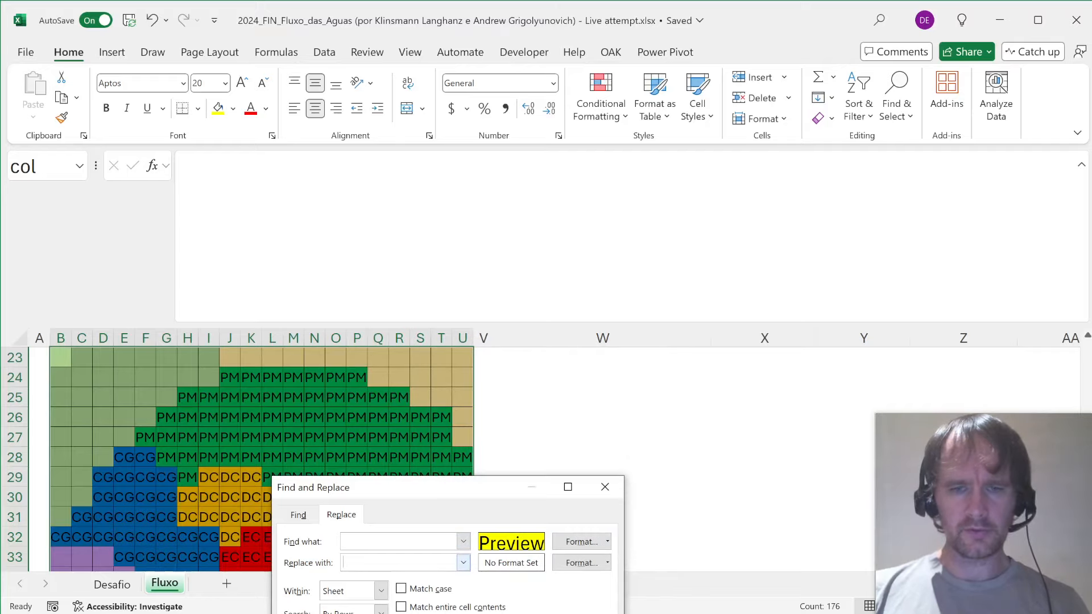
pyautogui.press('Return')
pyautogui.press('Escape')
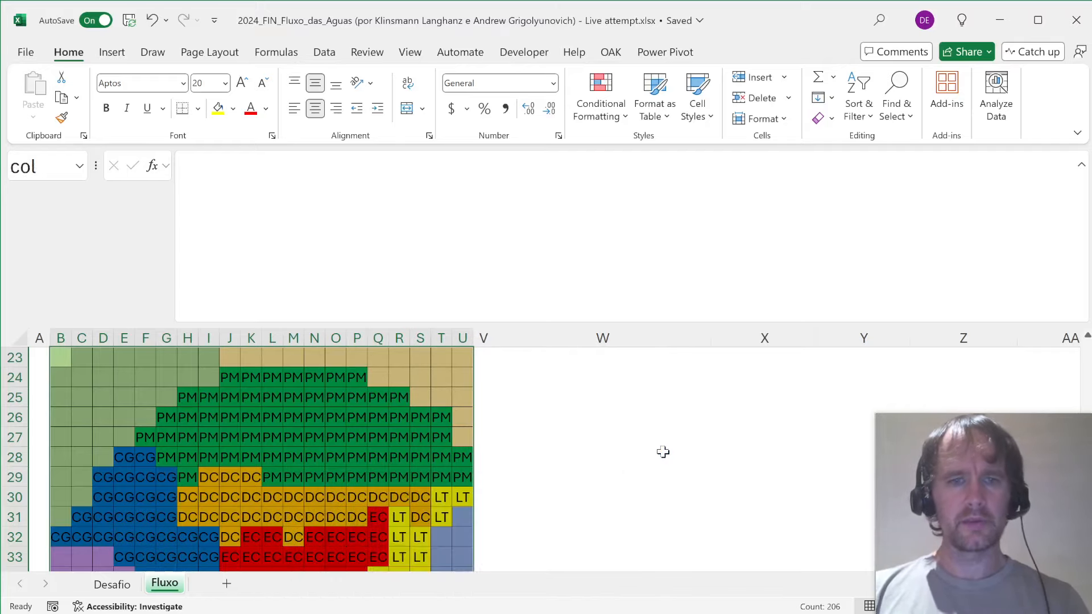
# - Compare the Regiões Vizinhas colours and codes with the cells still blank in the colour-only map
pyautogui.scroll(6, 593, 459)
pyautogui.scroll(1, 593, 459)
pyautogui.scroll(-1, 591, 455)
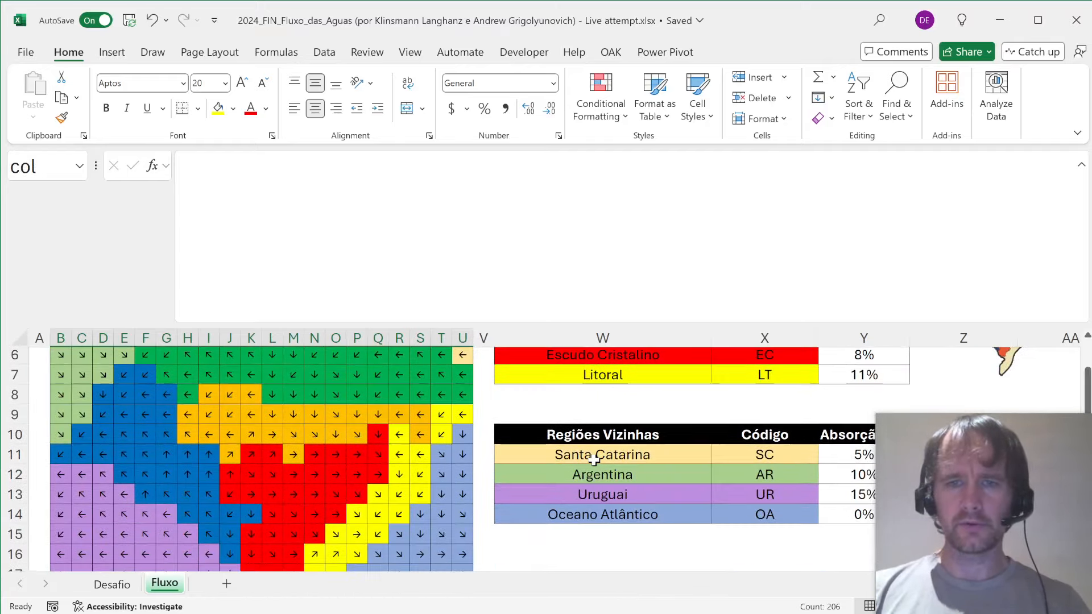
pyautogui.scroll(-1, 647, 455)
pyautogui.scroll(-5, 647, 455)
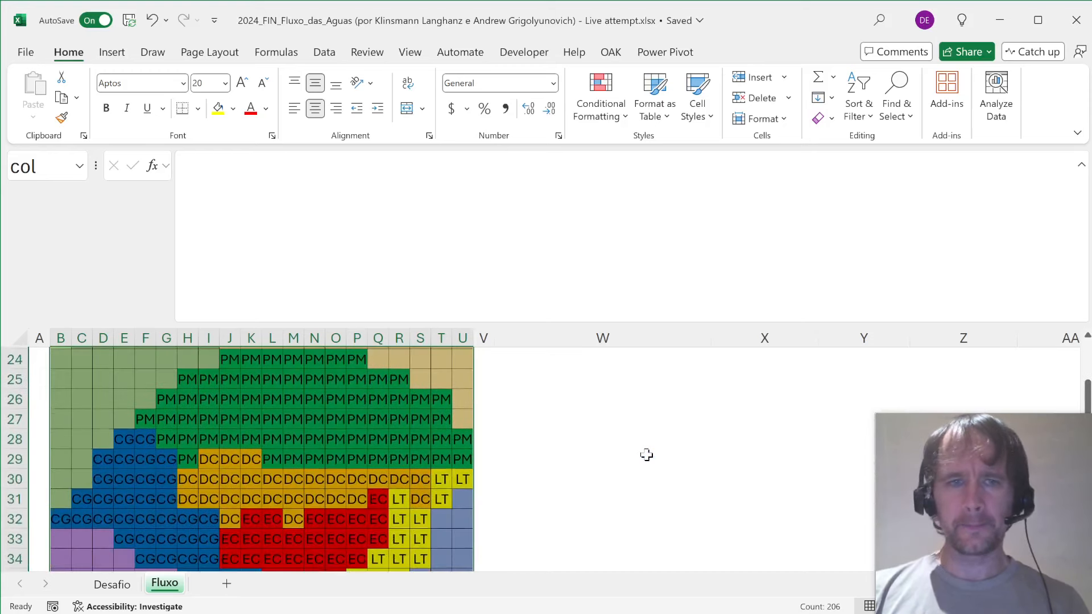
pyautogui.click(540, 416)
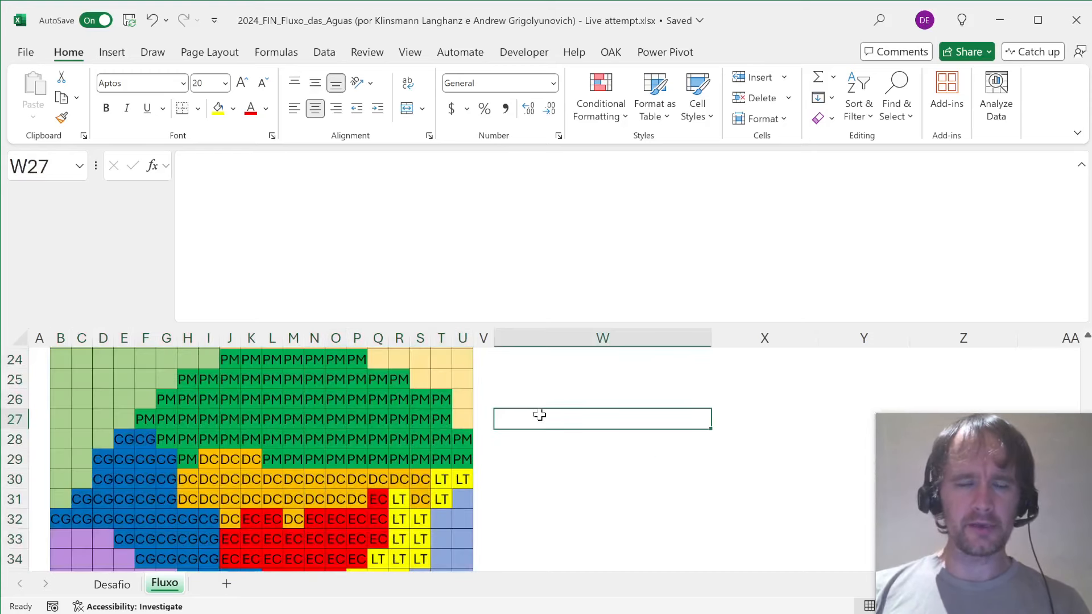
pyautogui.press('Up')
pyautogui.press('Up')
pyautogui.press('Up')
pyautogui.press('Up')
pyautogui.press('Up')
pyautogui.press('Up')
pyautogui.scroll(6, 539, 415)
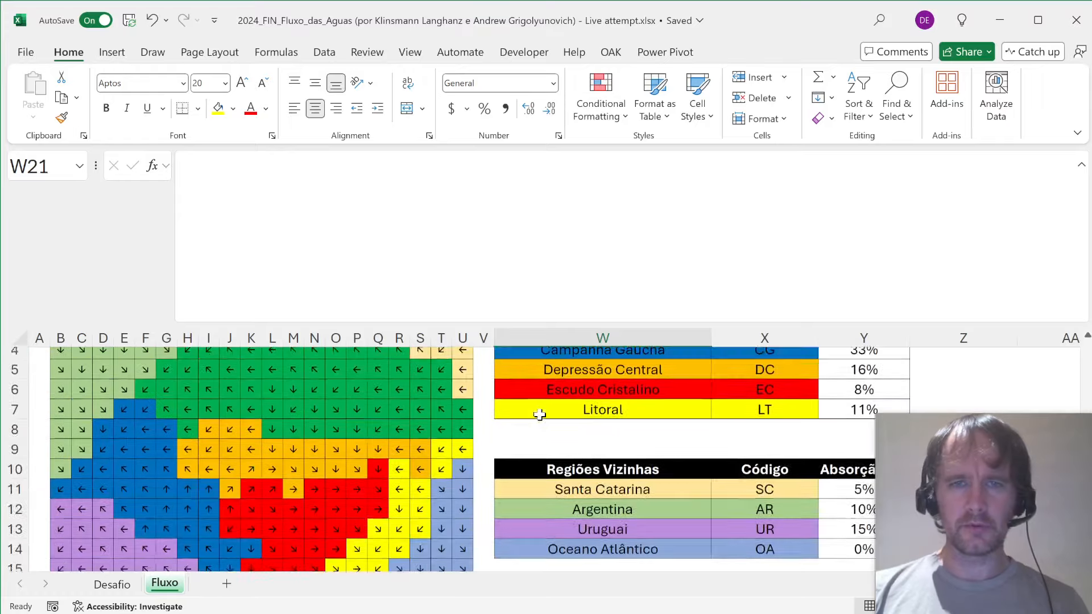
pyautogui.scroll(1, 565, 426)
pyautogui.scroll(-2, 572, 437)
pyautogui.scroll(-3, 501, 516)
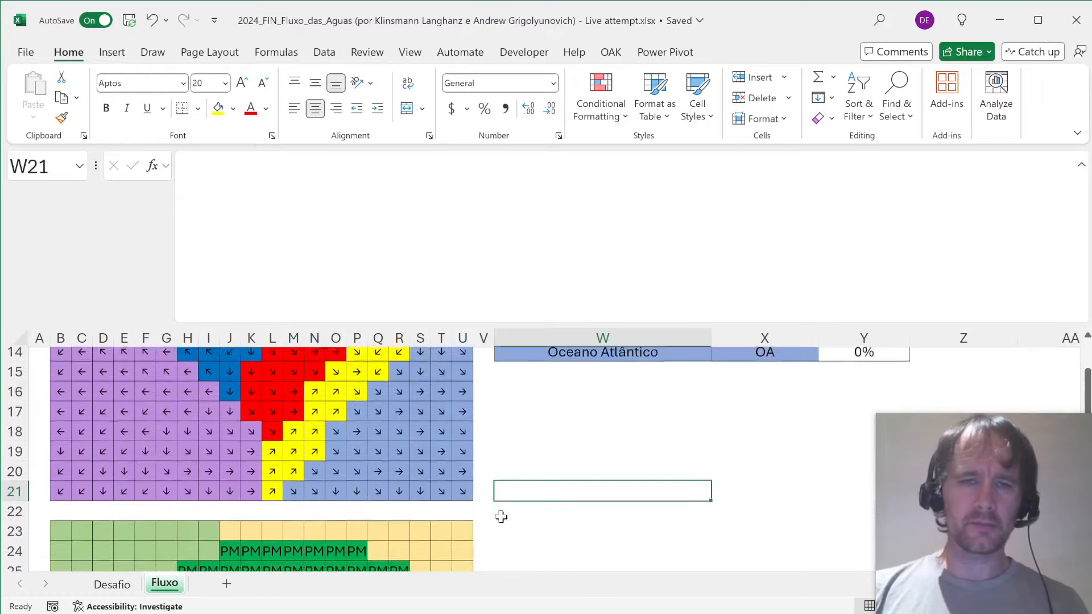
pyautogui.scroll(-3, 398, 489)
pyautogui.scroll(3, 576, 446)
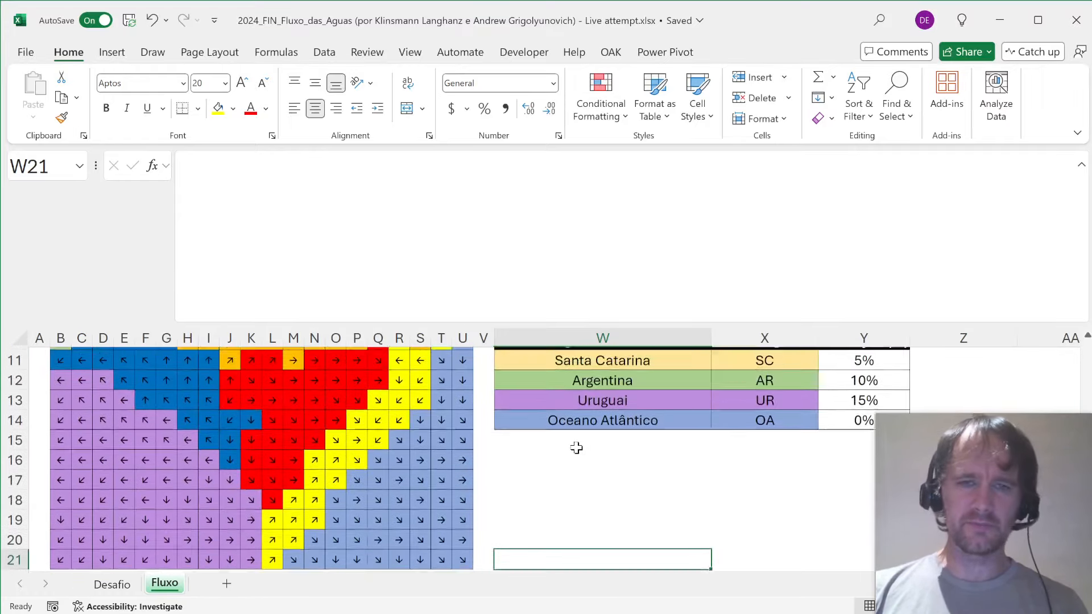
pyautogui.scroll(1, 577, 447)
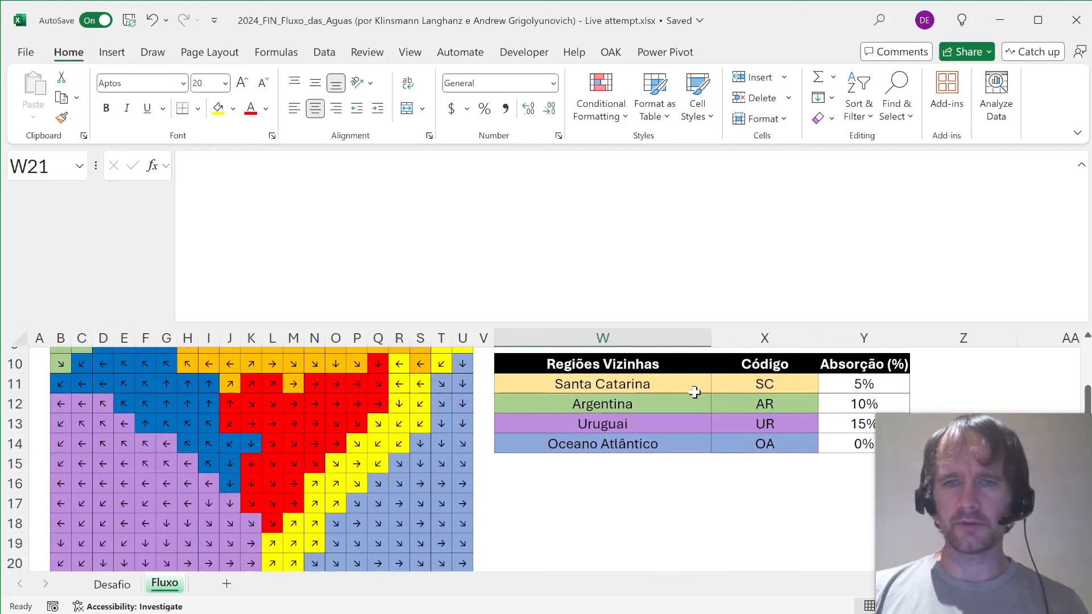
# - Check which fill colours the Santa Catarina and Argentina code cells X11 and X12 use
pyautogui.click(733, 390)
pyautogui.hotkey('ctrl', '1')
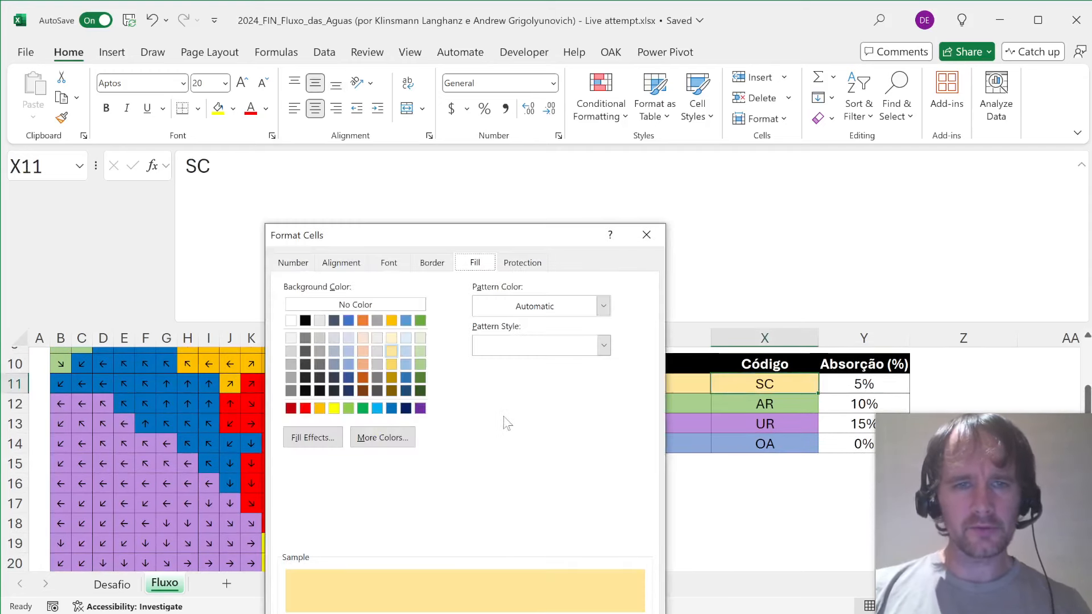
pyautogui.press('Escape')
pyautogui.press('Down')
pyautogui.hotkey('ctrl', '1')
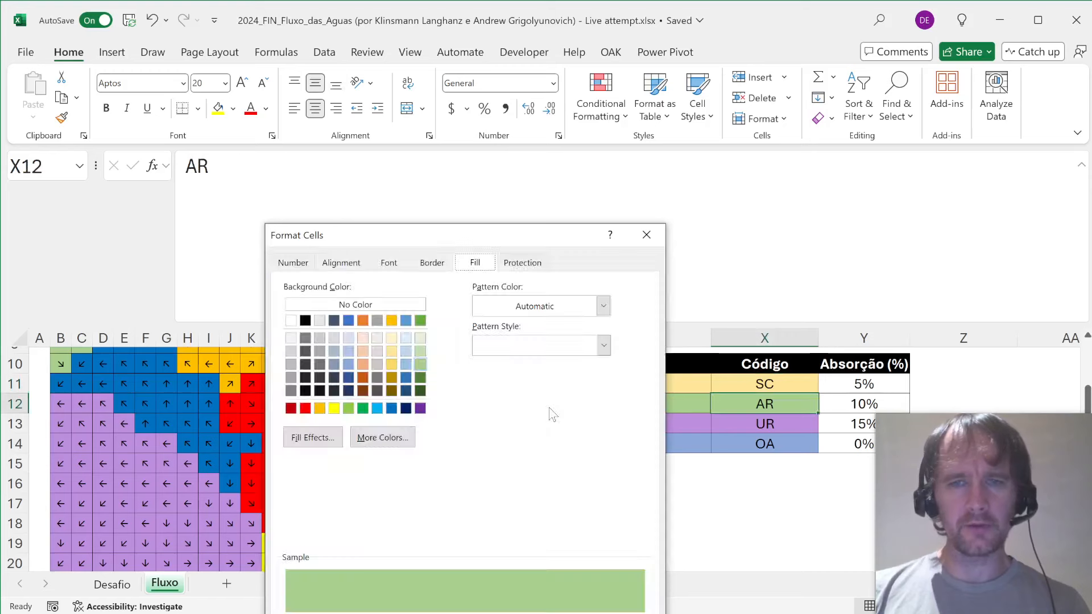
pyautogui.press('Escape')
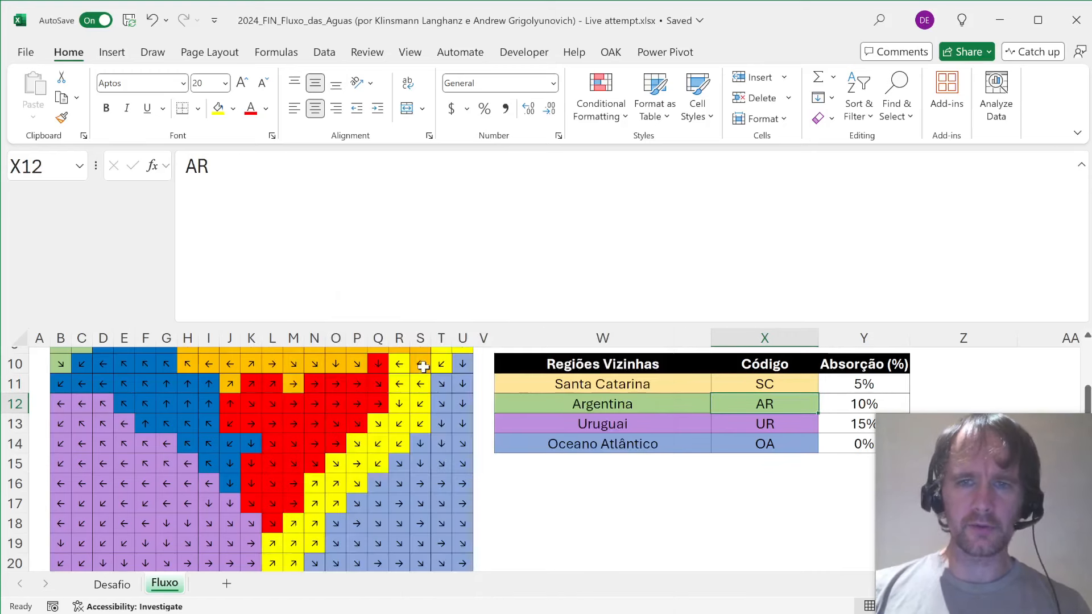
# - In the range col, use Replace All by format to fill the light gold cells with SC
pyautogui.press('Down')
pyautogui.scroll(-3, 331, 487)
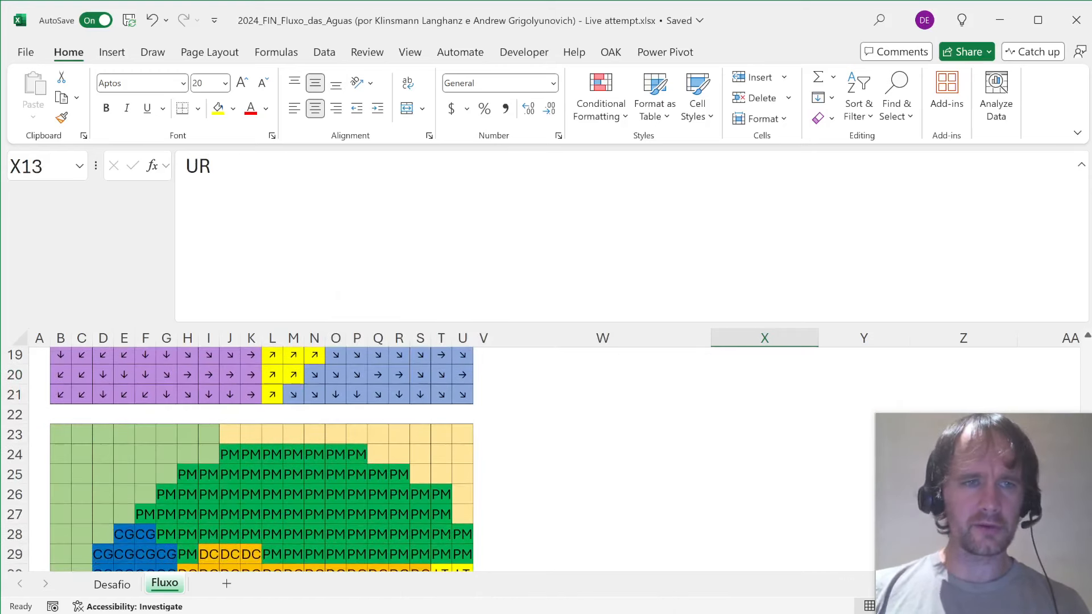
pyautogui.hotkey('alt', 'F3')
pyautogui.scroll(4, 604, 440)
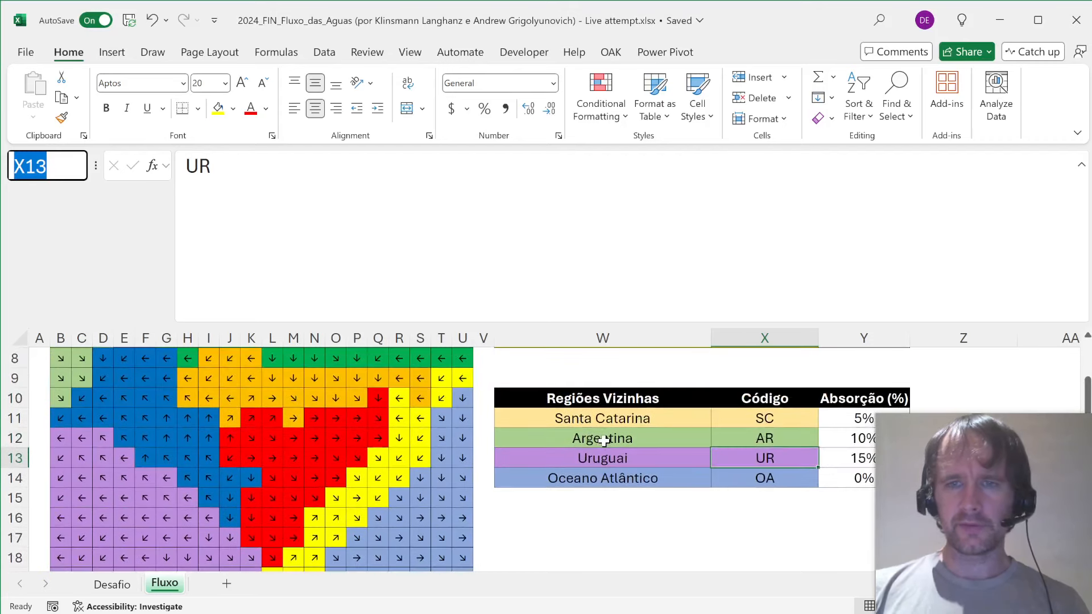
pyautogui.write('col')
pyautogui.press('Return')
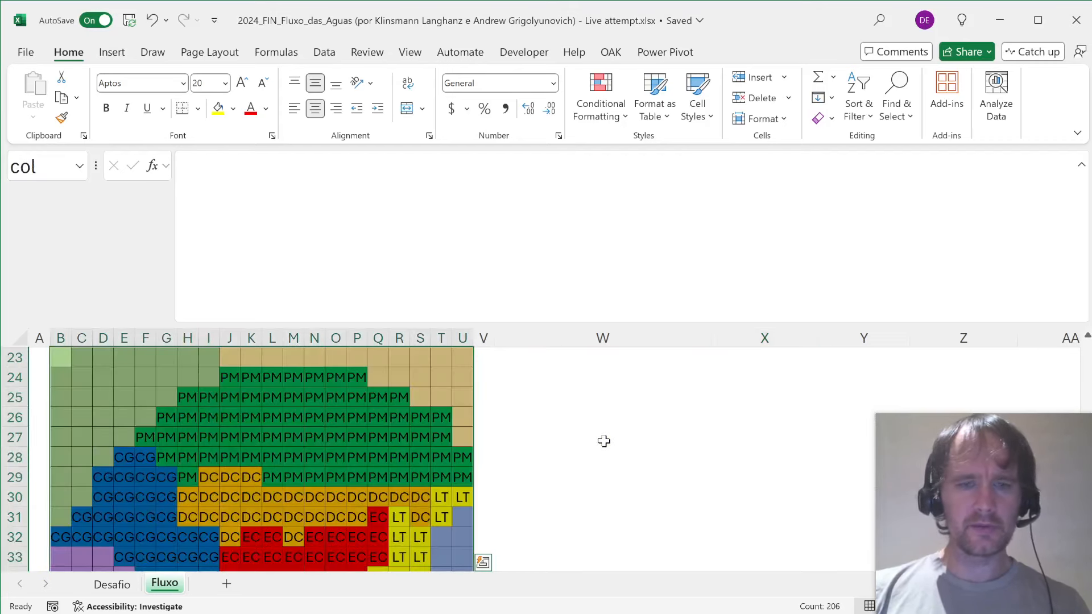
pyautogui.hotkey('ctrl', 'h')
pyautogui.click(579, 541)
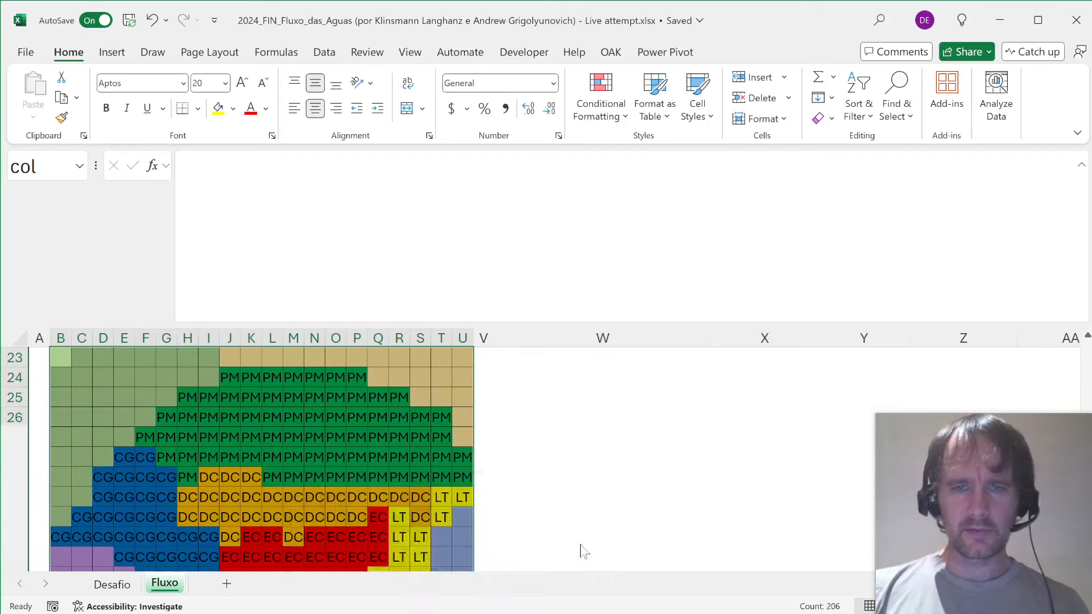
pyautogui.click(392, 337)
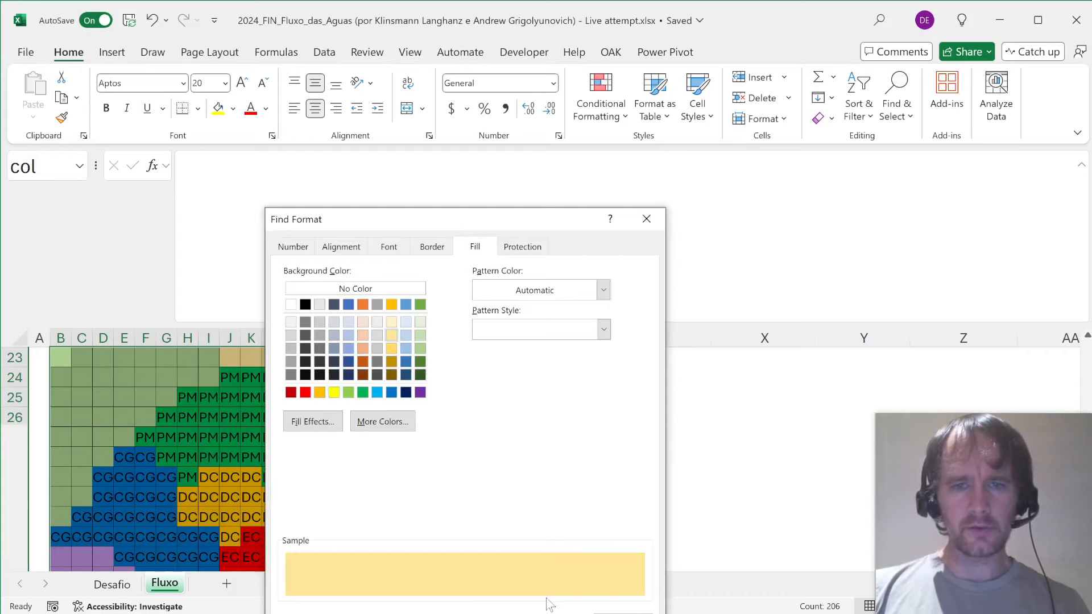
pyautogui.press('Return')
pyautogui.press('Tab')
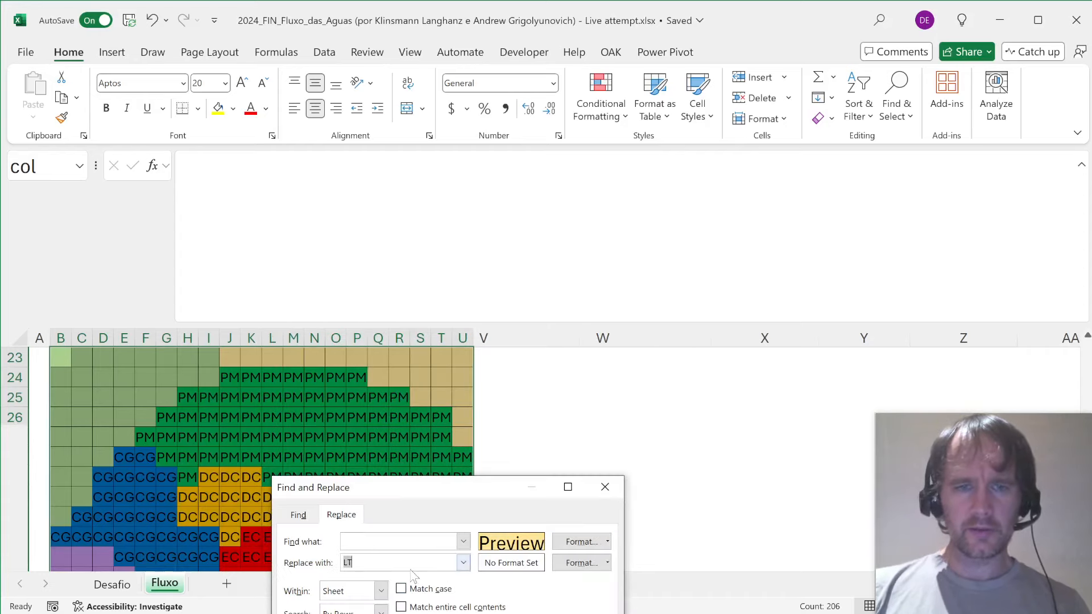
pyautogui.hotkey('alt', 'a')
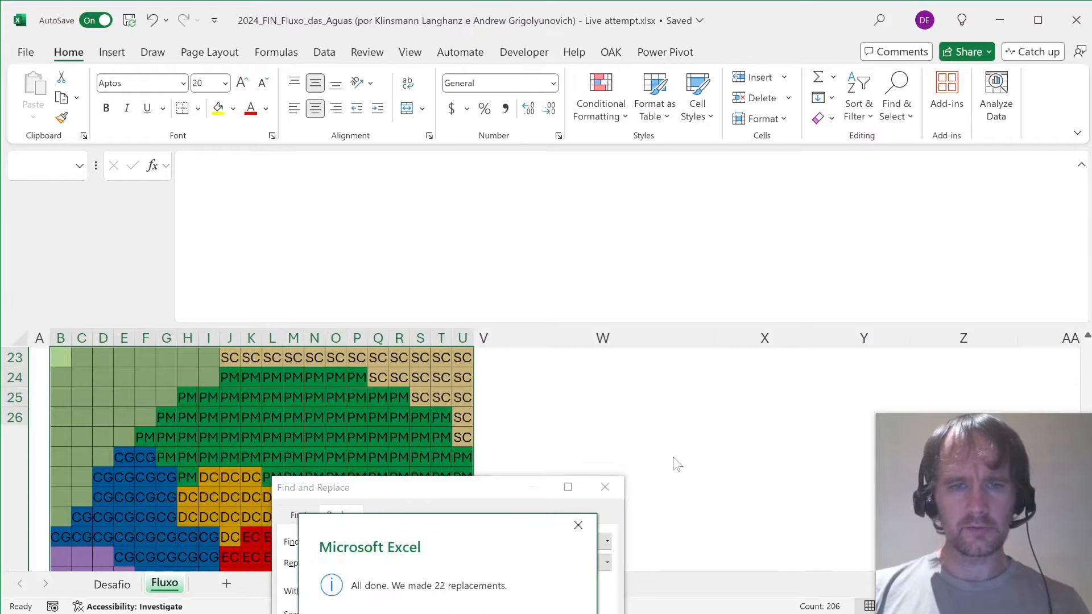
pyautogui.press('Return')
pyautogui.press('Escape')
# - In the range col, use Replace All by format to fill the light green cells with AR
pyautogui.scroll(5, 700, 445)
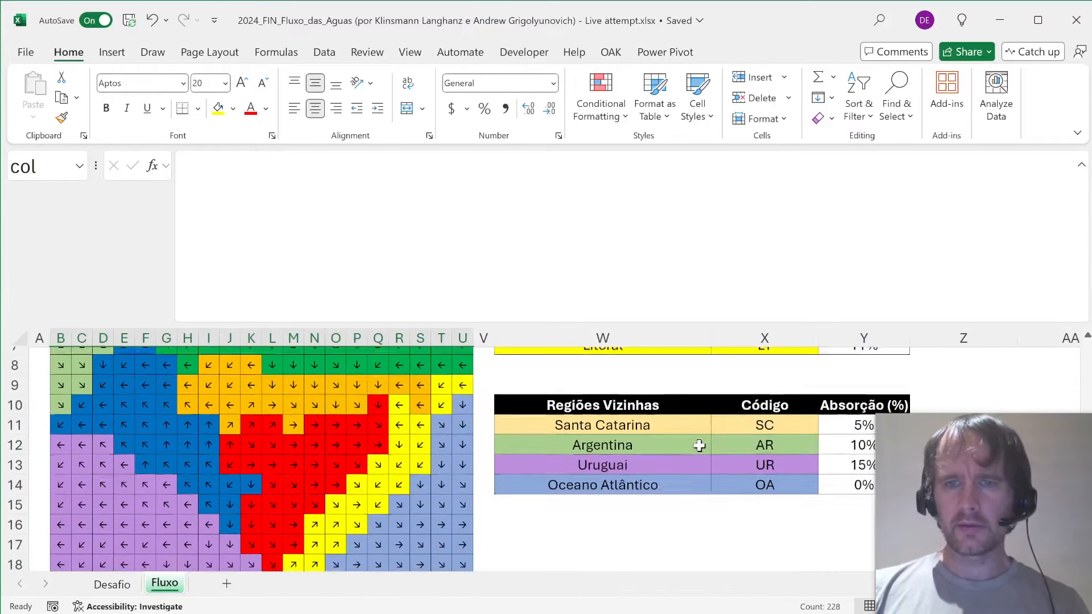
pyautogui.scroll(-1, 699, 445)
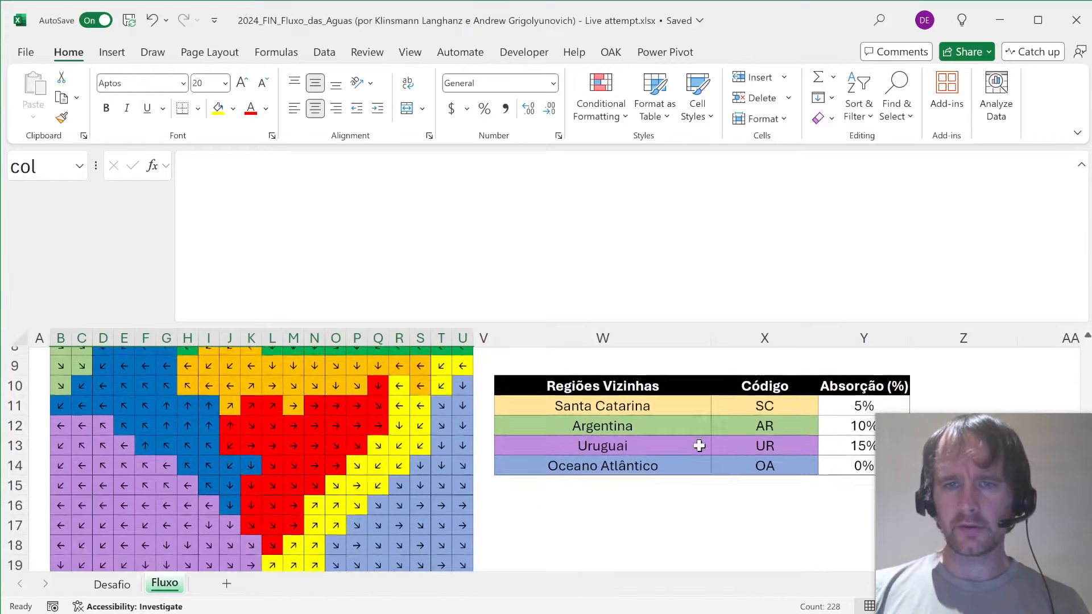
pyautogui.scroll(-4, 700, 445)
pyautogui.scroll(2, 700, 445)
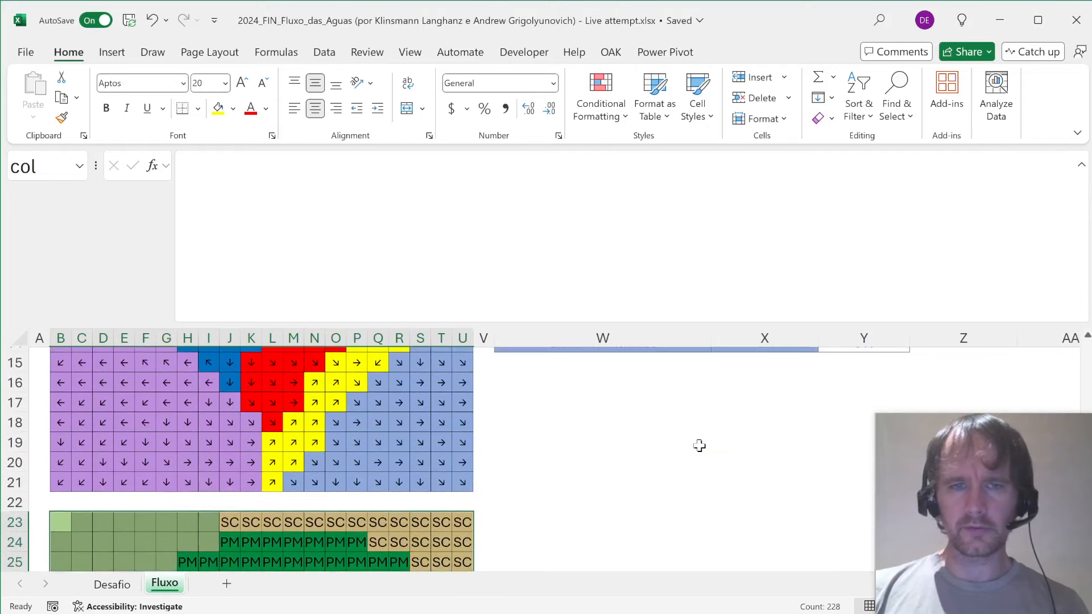
pyautogui.scroll(-1, 700, 446)
pyautogui.hotkey('ctrl', 'h')
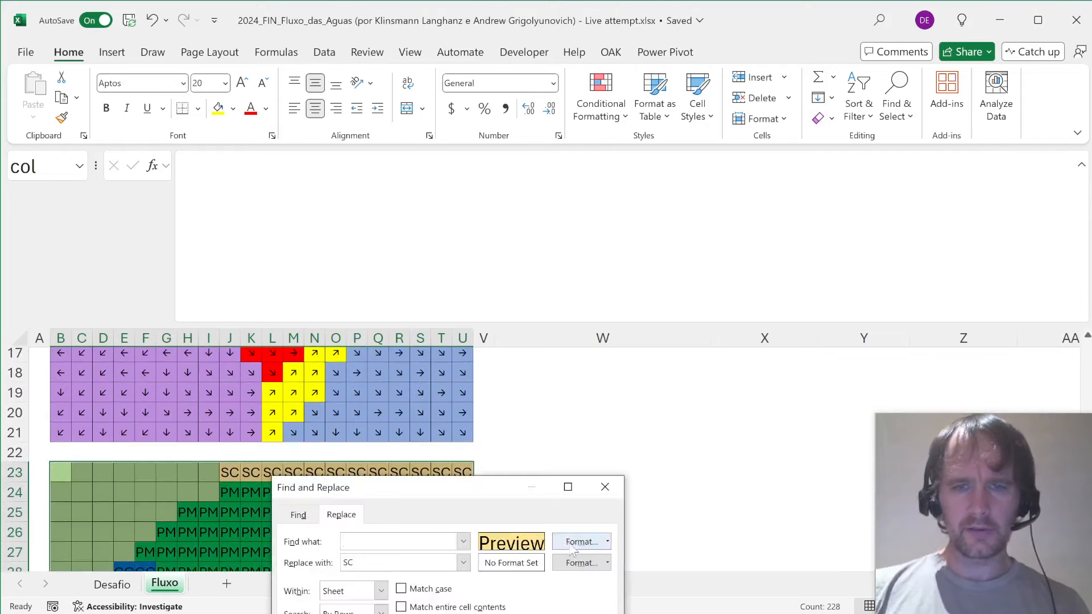
pyautogui.click(573, 543)
pyautogui.click(420, 348)
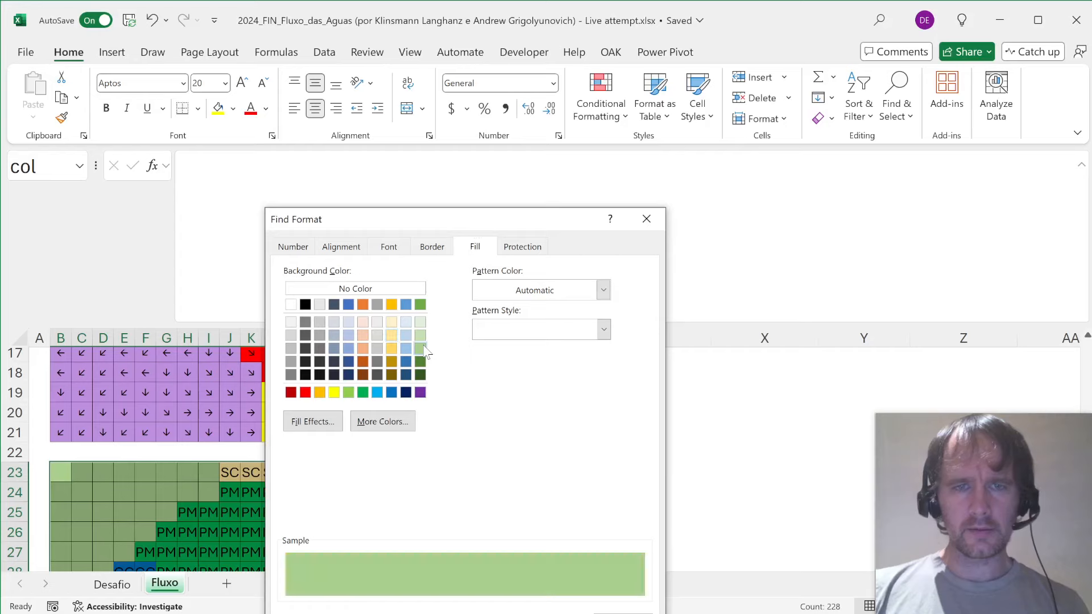
pyautogui.press('Return')
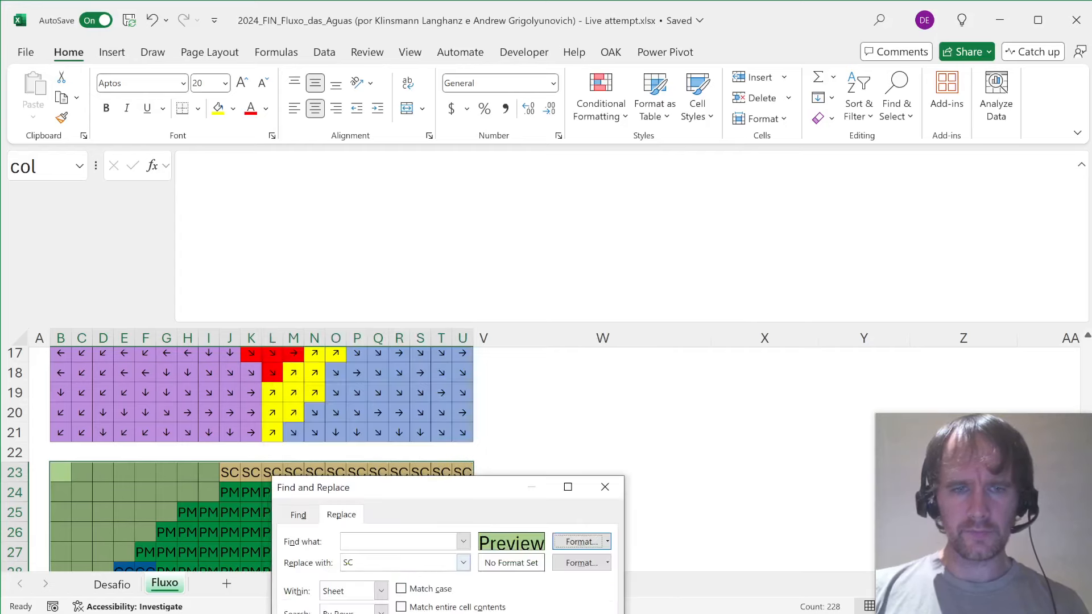
pyautogui.hotkey('alt', 'a')
pyautogui.press('Return')
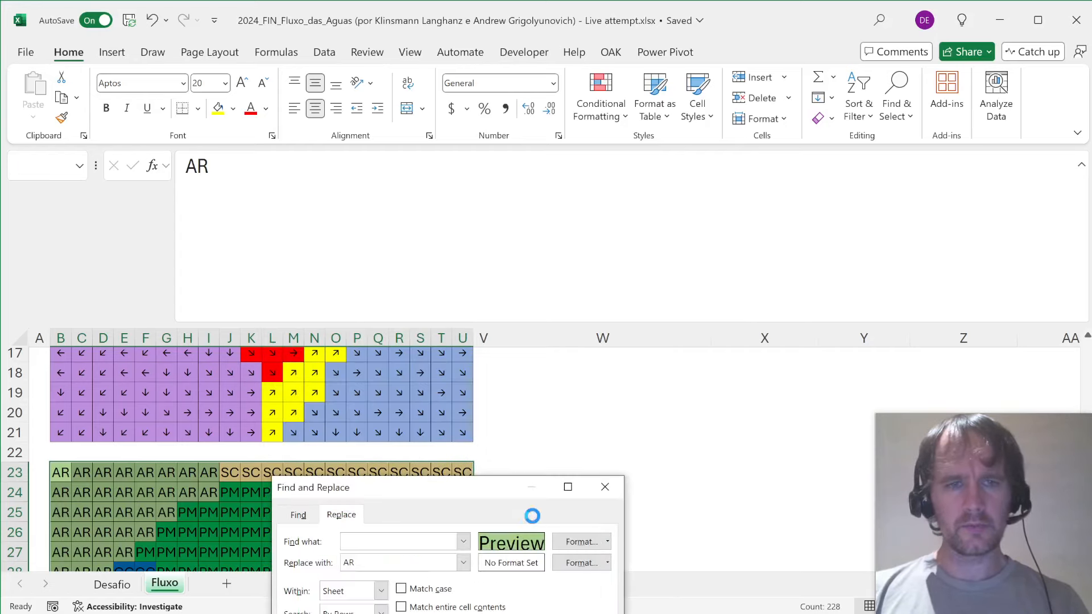
pyautogui.press('Escape')
# - Copy the hex code of the fill colour used by the Uruguai cell W13
pyautogui.scroll(-2, 547, 501)
pyautogui.scroll(7, 547, 501)
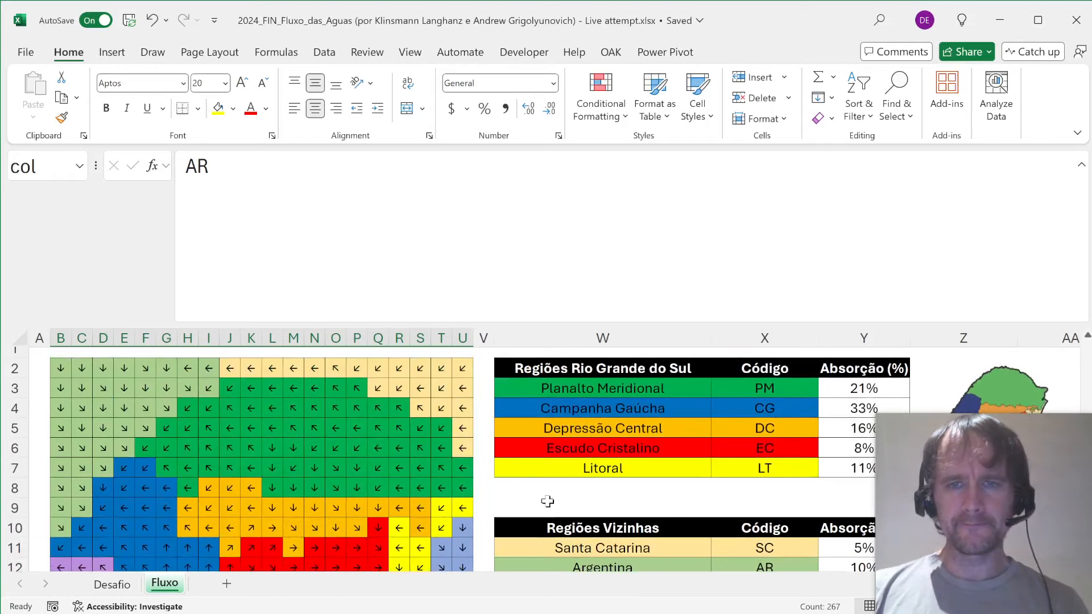
pyautogui.scroll(-1, 547, 501)
pyautogui.click(654, 538)
pyautogui.hotkey('ctrl', '1')
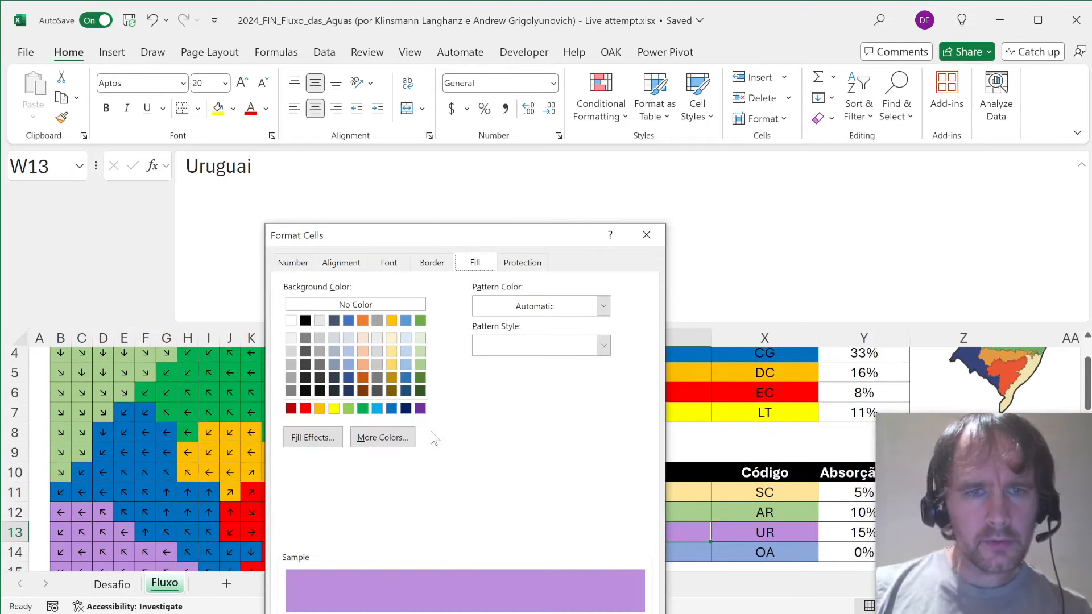
pyautogui.click(401, 441)
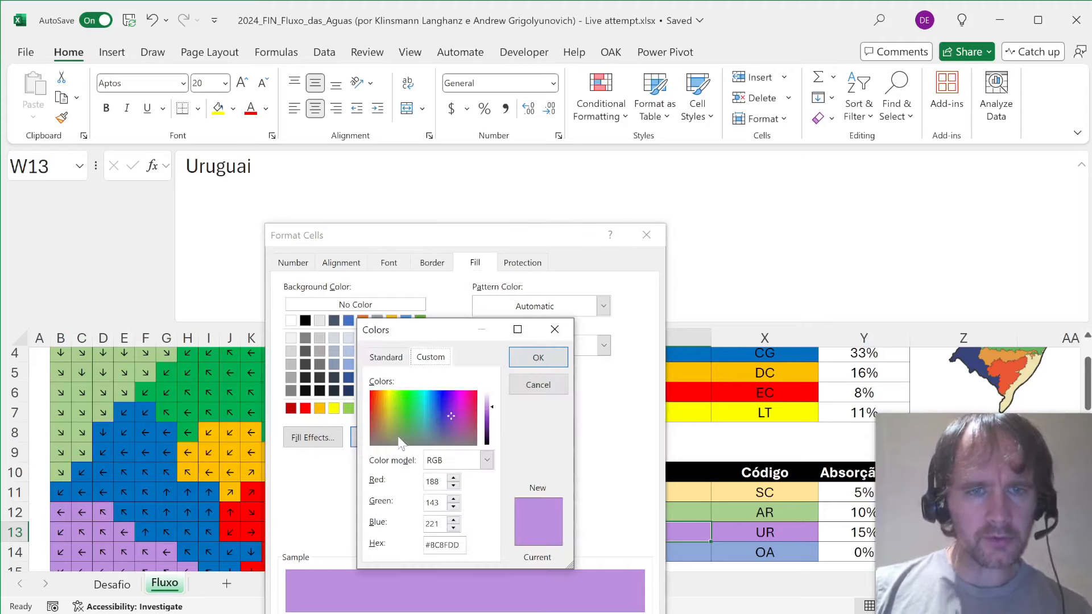
pyautogui.doubleClick(444, 546)
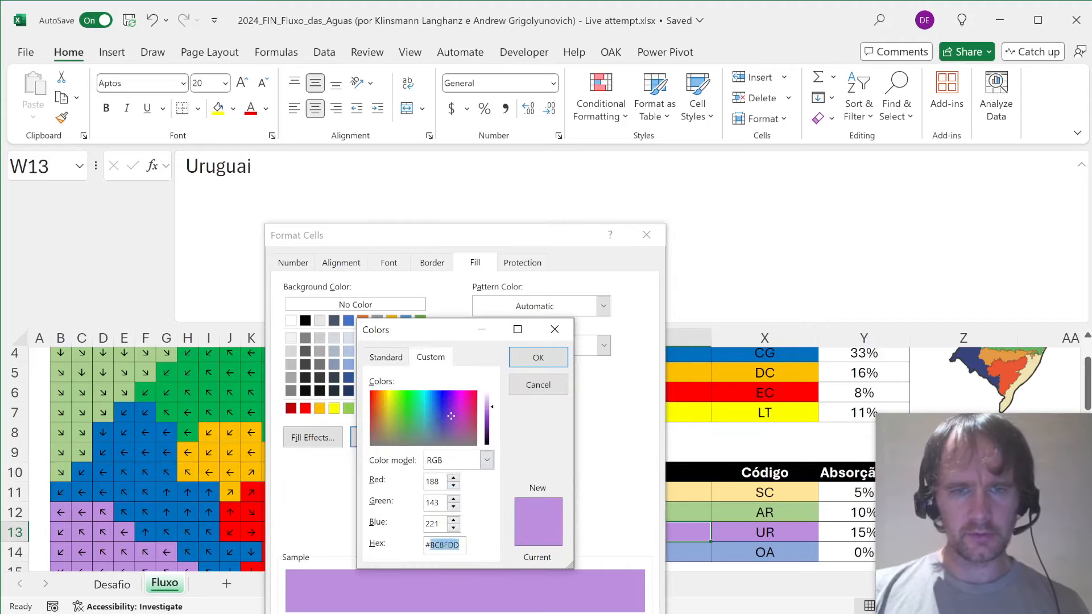
pyautogui.hotkey('ctrl', 'c')
pyautogui.press('Return')
pyautogui.press('Return')
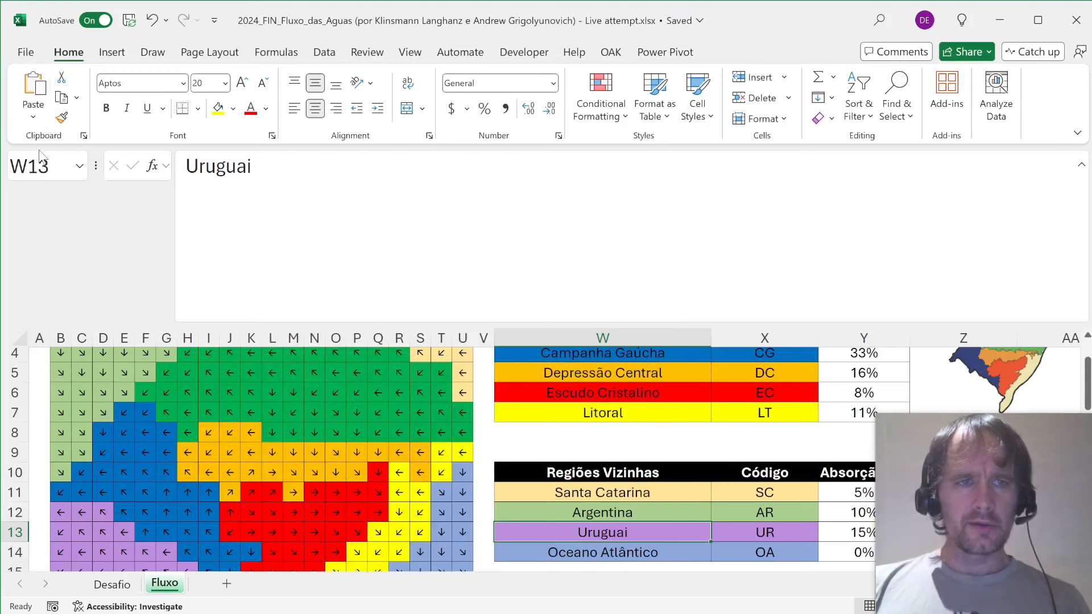
# - In the range col, use Replace All by format to fill the blank purple #BC8FDD cells with UG
pyautogui.hotkey('alt', 'F3')
pyautogui.write('col')
pyautogui.press('Return')
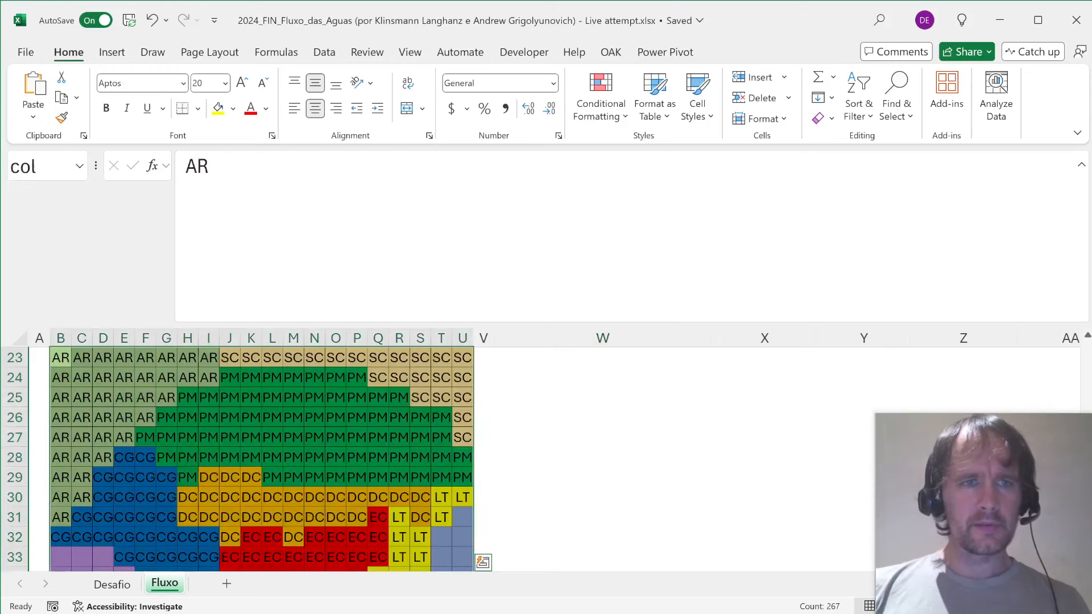
pyautogui.hotkey('ctrl', 'h')
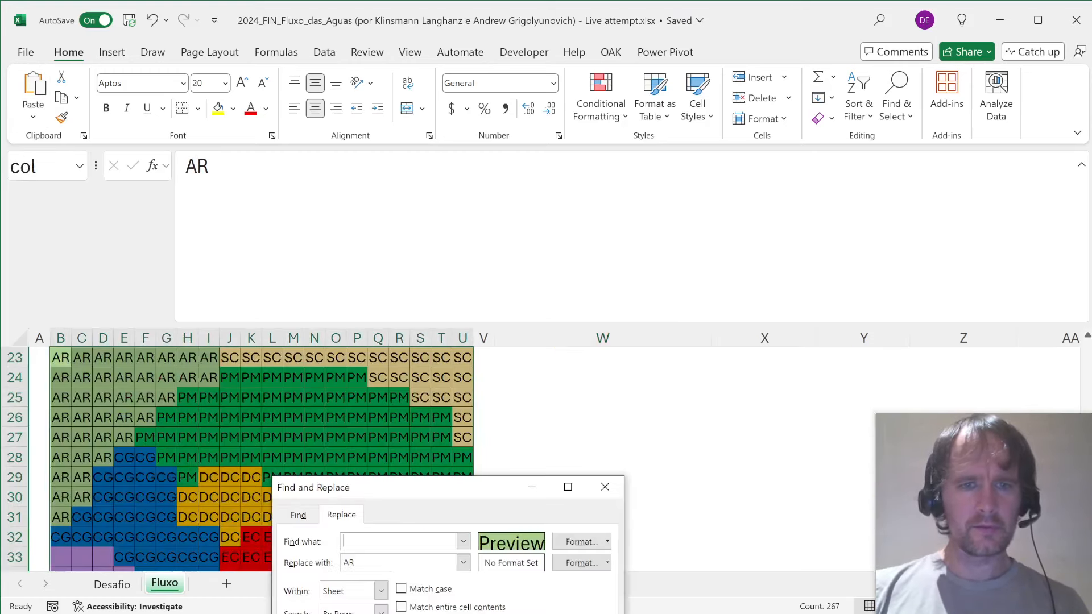
pyautogui.click(567, 541)
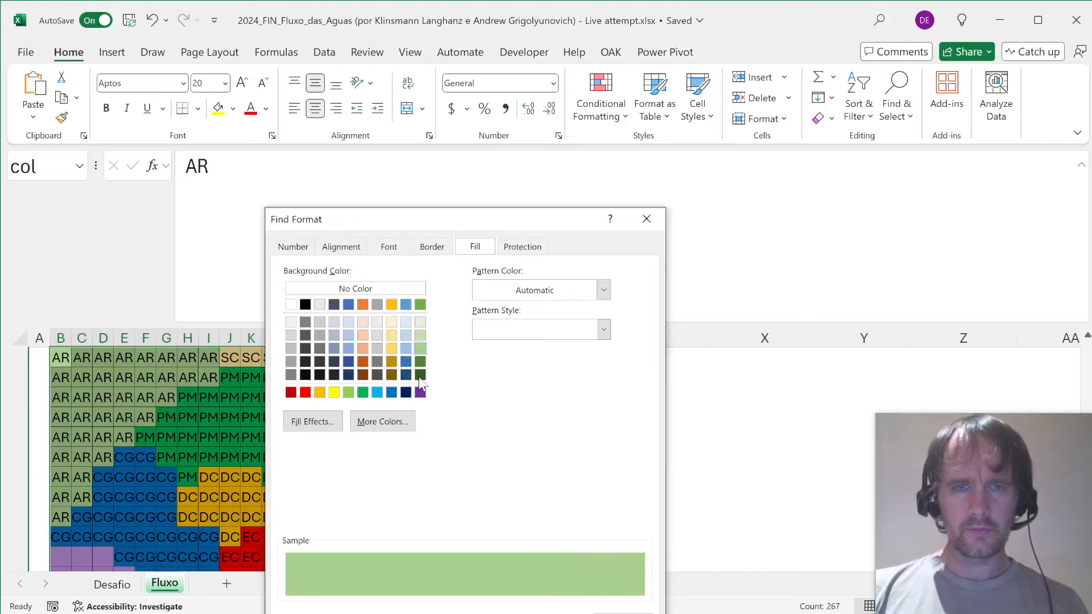
pyautogui.click(400, 427)
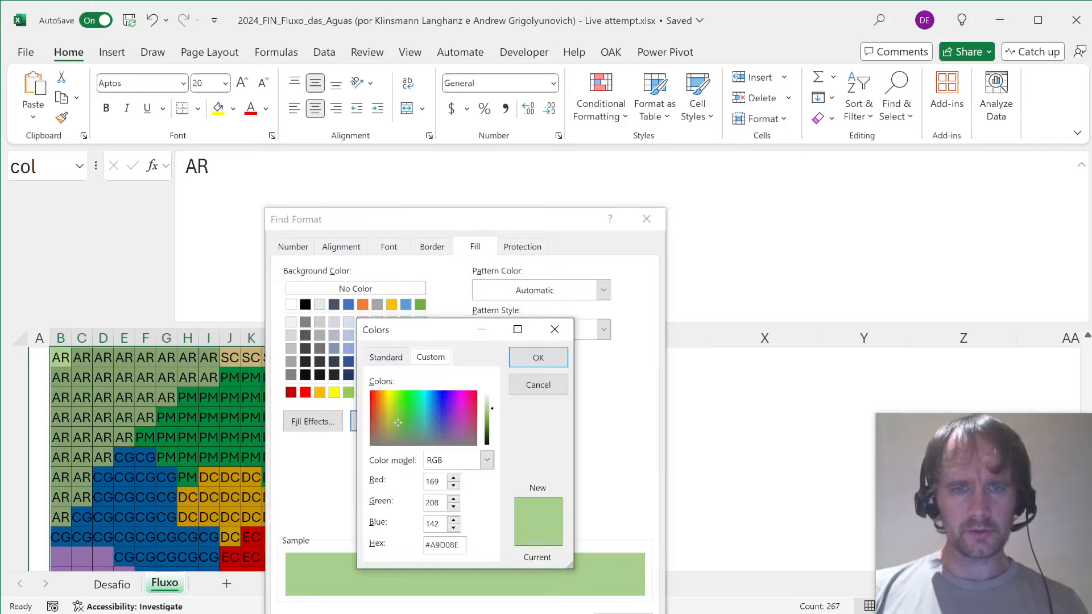
pyautogui.doubleClick(448, 544)
pyautogui.hotkey('ctrl', 'v')
pyautogui.press('Return')
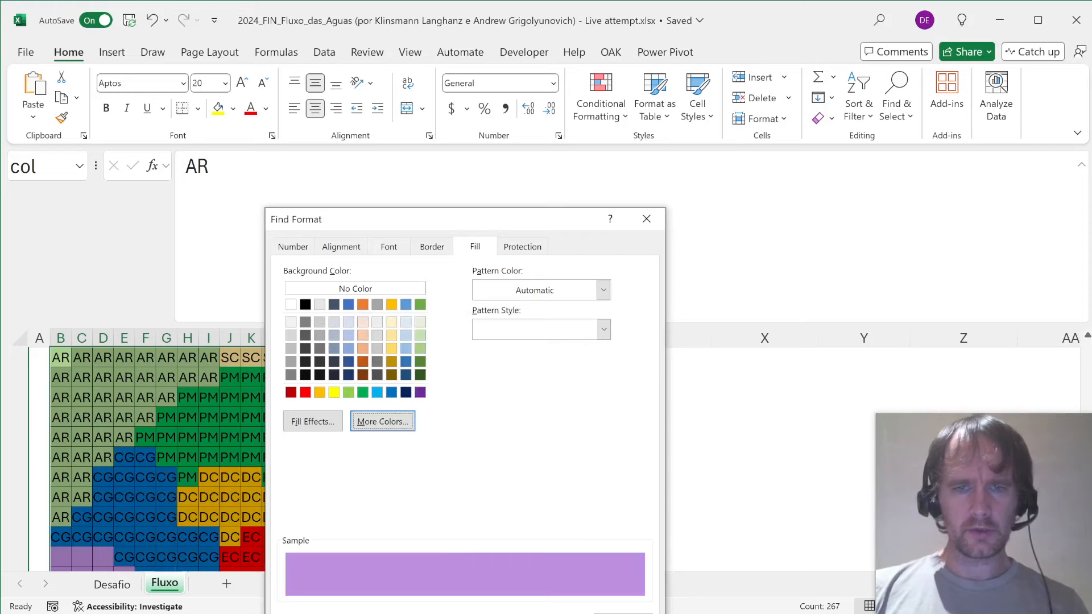
pyautogui.press('Return')
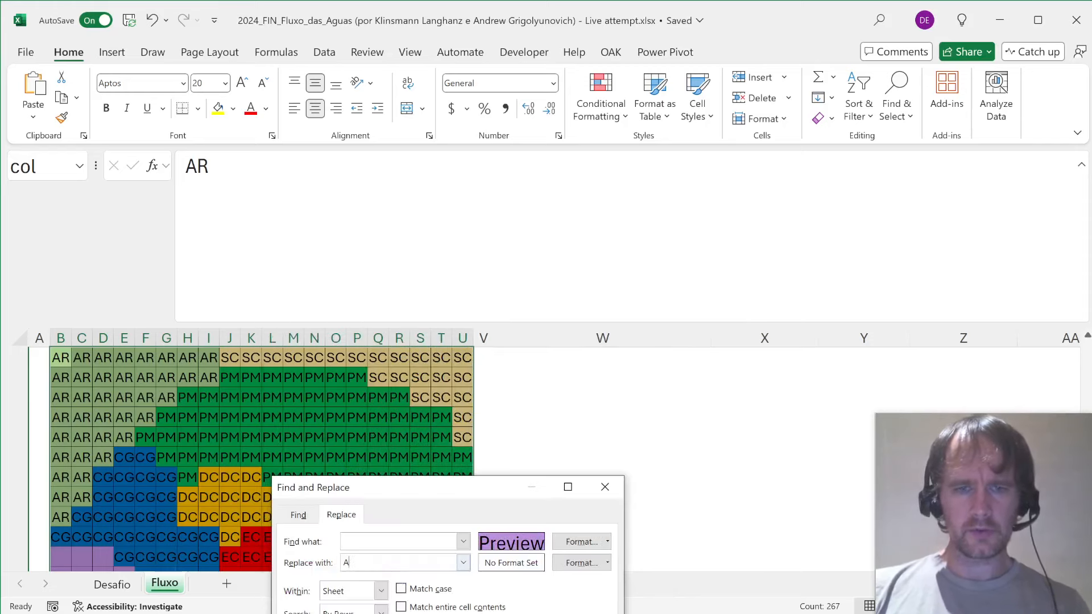
pyautogui.hotkey('alt', 'a')
pyautogui.press('Escape')
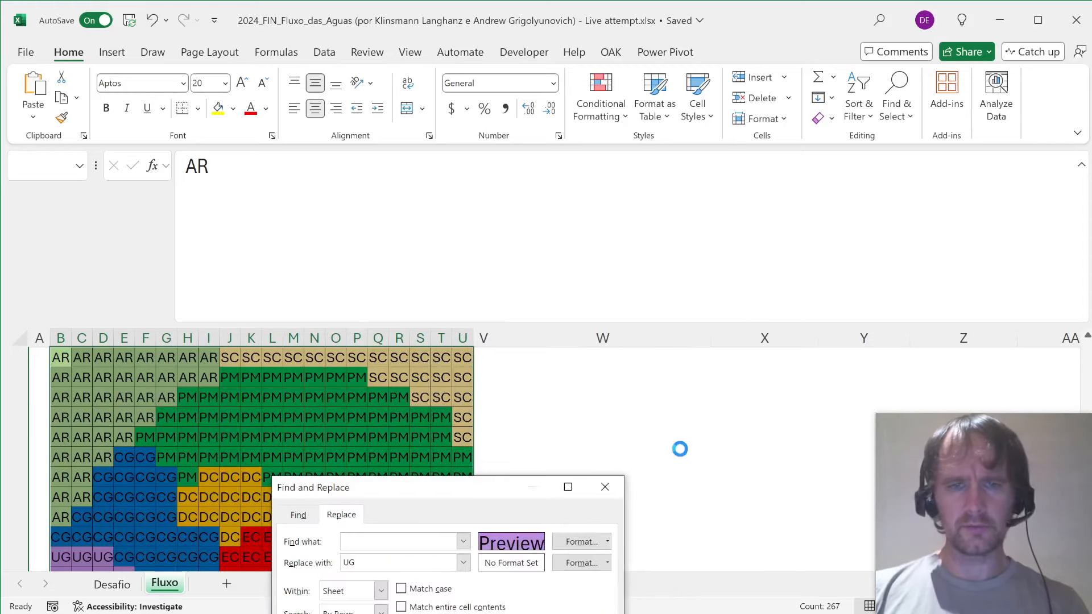
pyautogui.press('Escape')
# - Replace every UG code in the purple cells of the range col with UR
pyautogui.scroll(5, 680, 449)
pyautogui.scroll(-2, 680, 449)
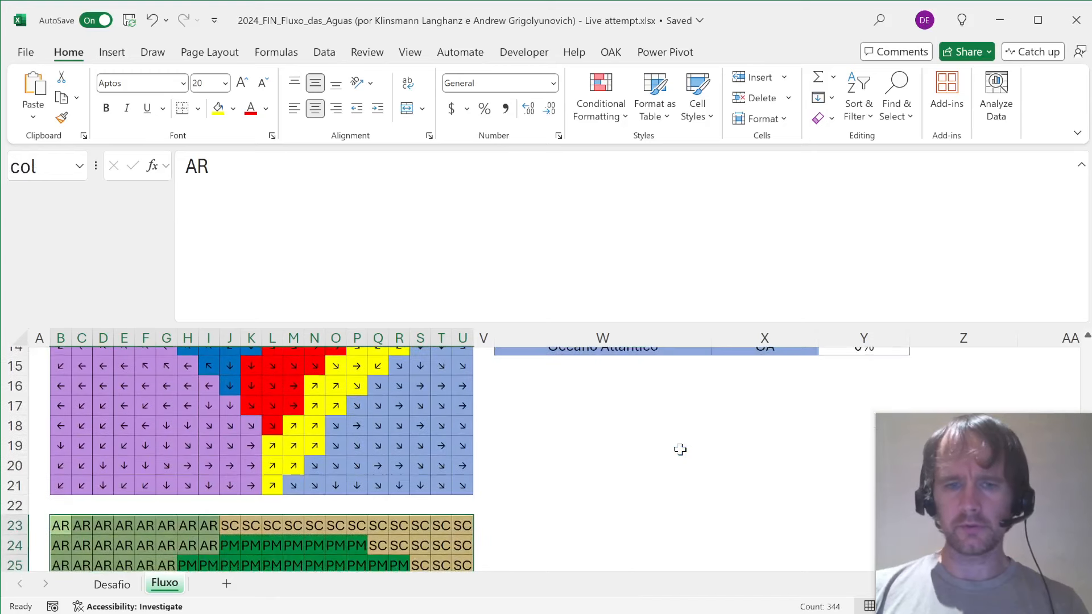
pyautogui.hotkey('ctrl', 'f')
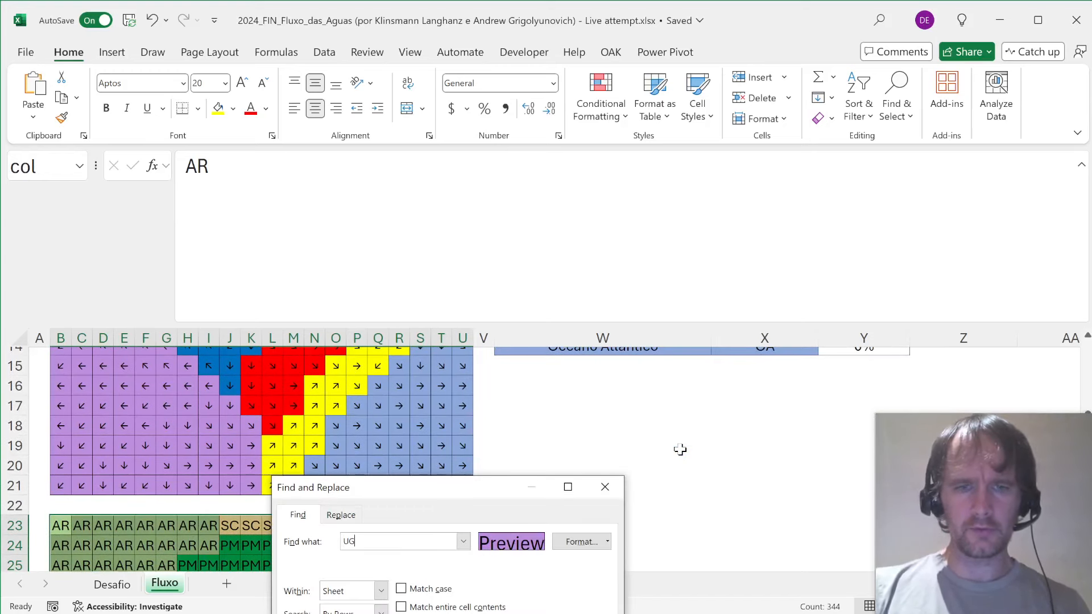
pyautogui.hotkey('ctrl', 'h')
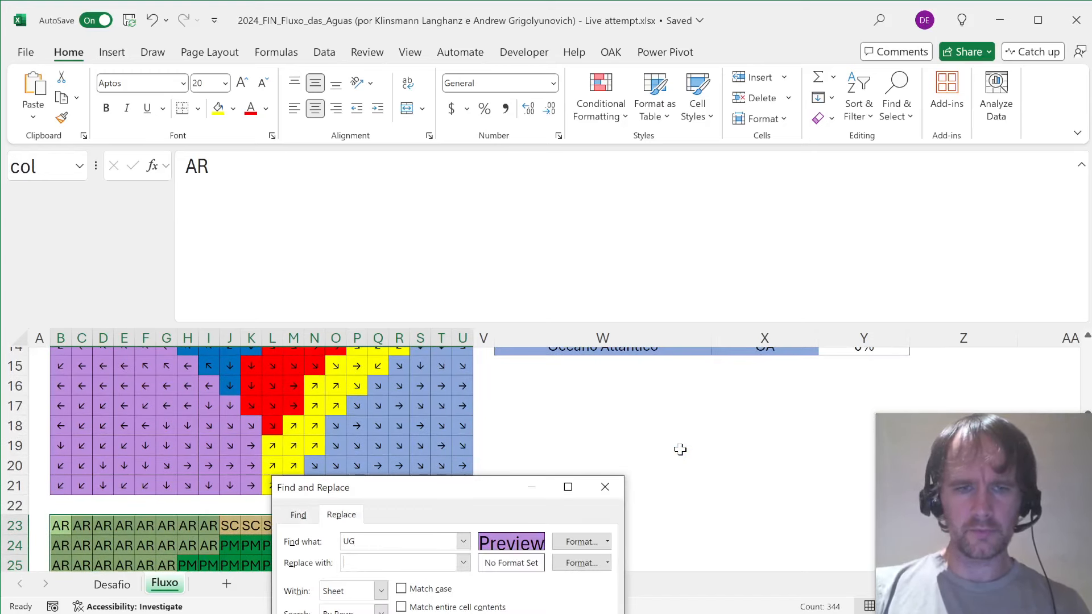
pyautogui.write('UR')
pyautogui.hotkey('alt', 'a')
pyautogui.press('Escape')
pyautogui.press('Escape')
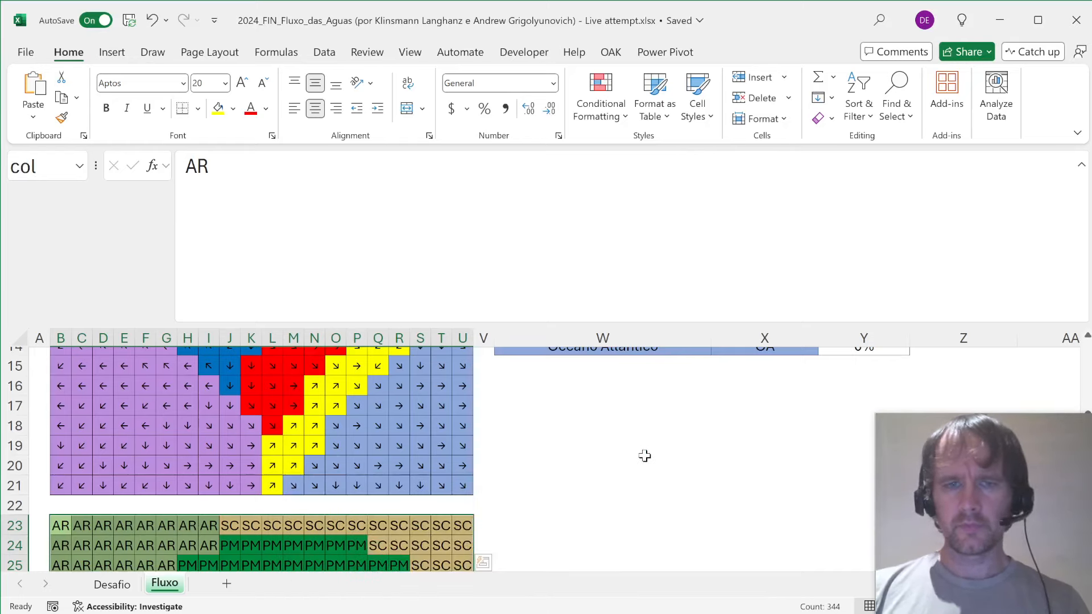
# - Check the codes in the map's purple cells and identify the fill colour of the Oceano Atlântico cell W14
pyautogui.scroll(-3, 645, 455)
pyautogui.scroll(-3, 644, 455)
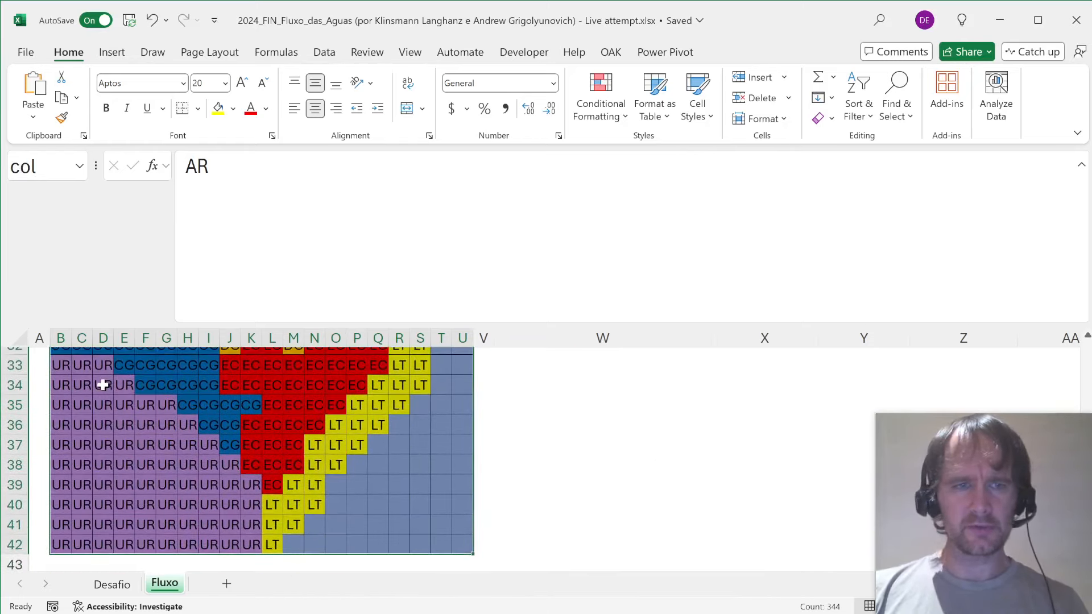
pyautogui.moveTo(58, 366); pyautogui.dragTo(230, 545)
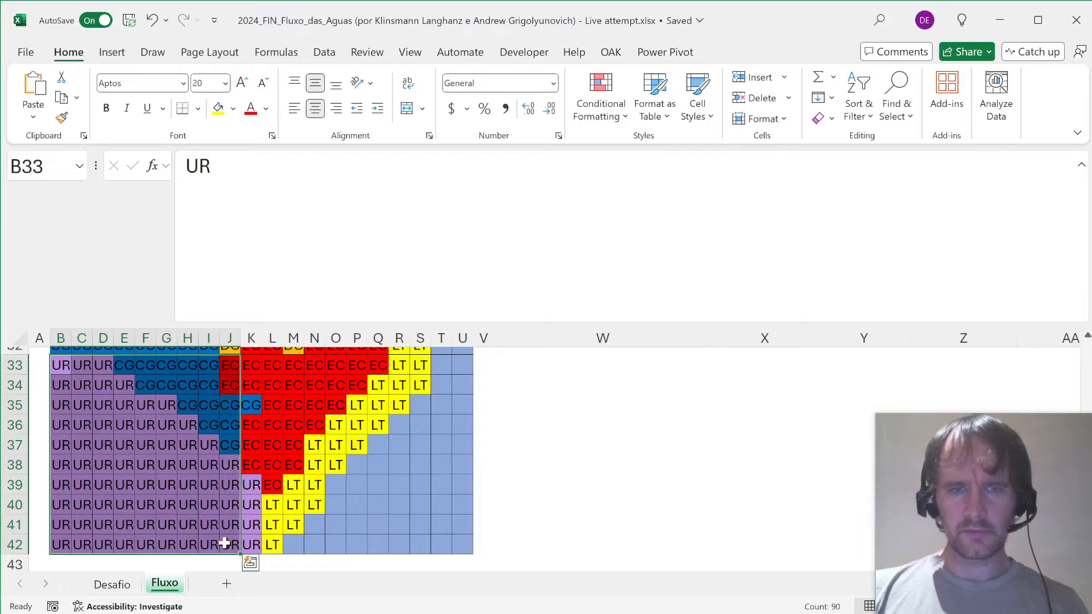
pyautogui.scroll(9, 637, 437)
pyautogui.scroll(-2, 633, 438)
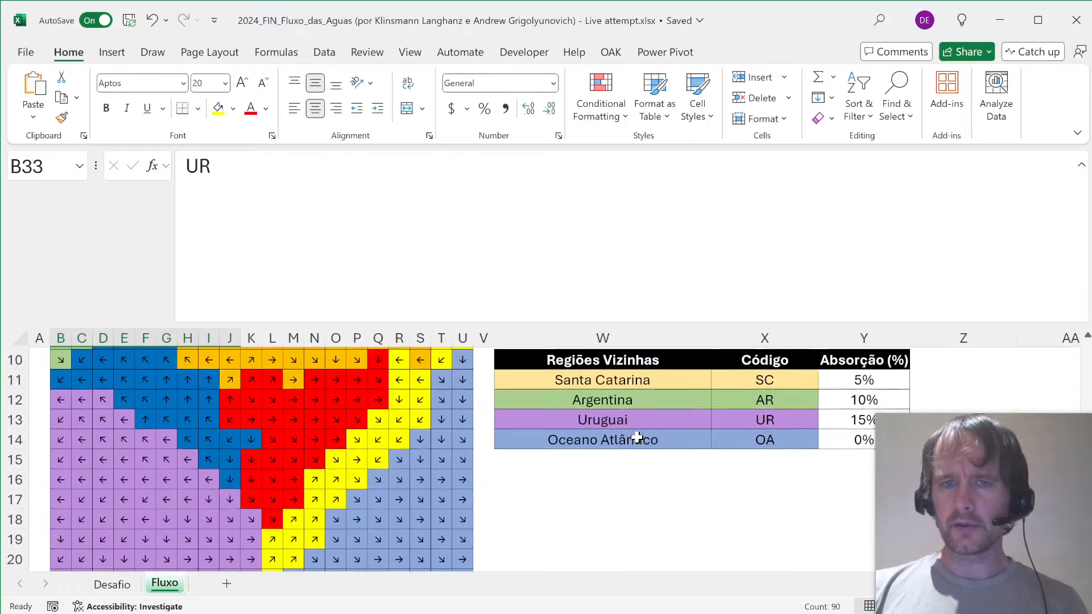
pyautogui.click(596, 447)
pyautogui.hotkey('ctrl', '1')
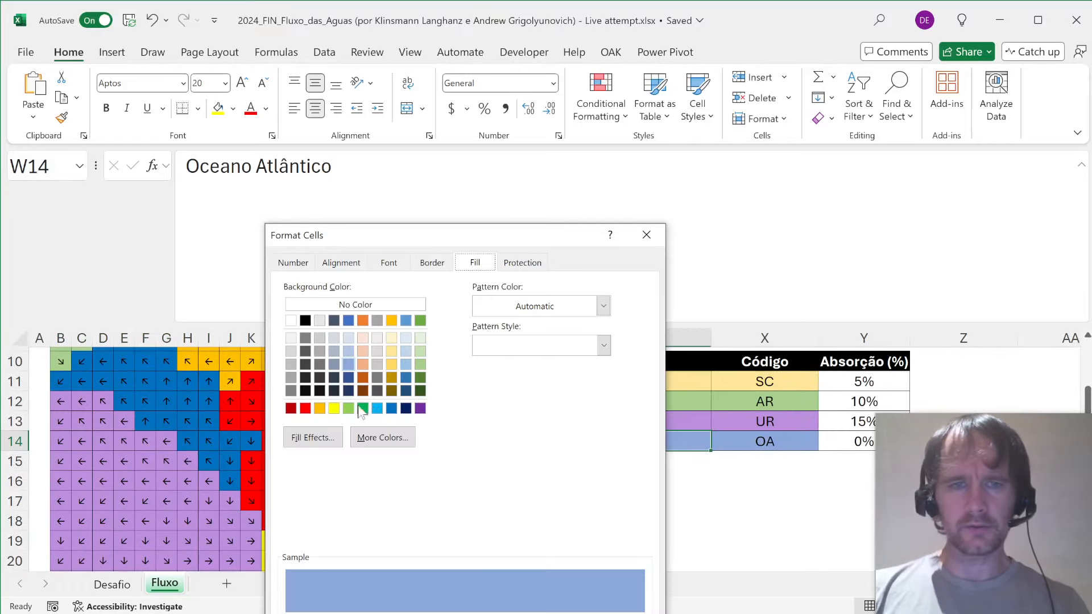
pyautogui.click(382, 437)
pyautogui.press('Escape')
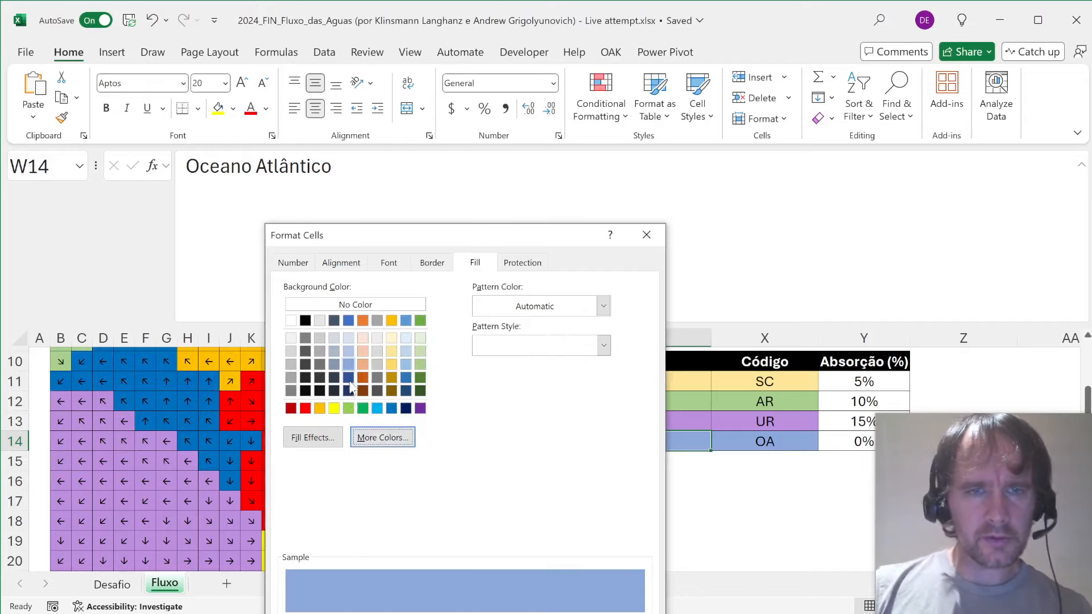
pyautogui.doubleClick(347, 365)
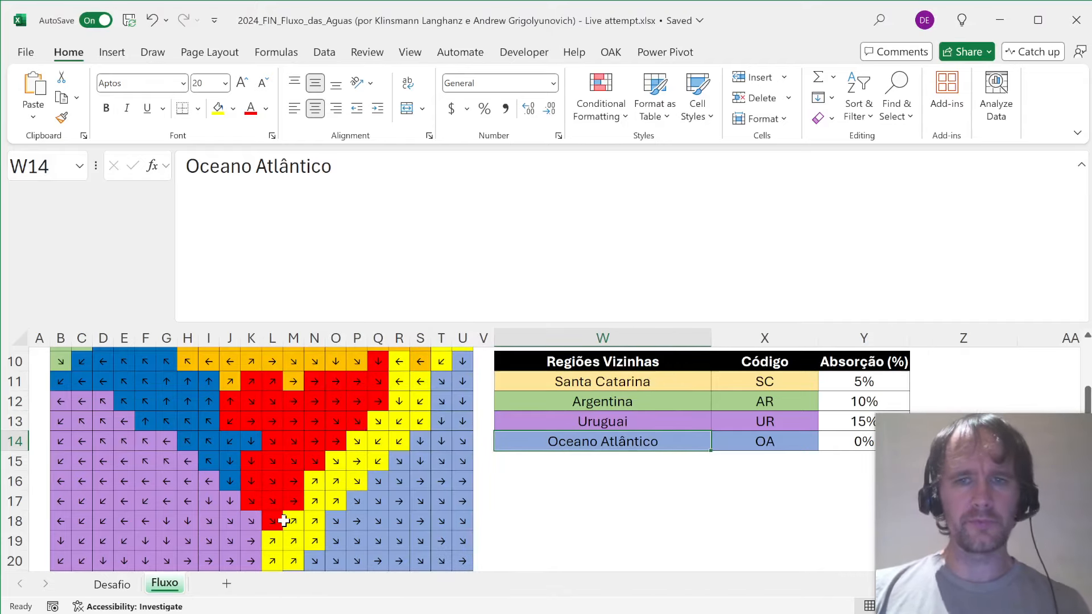
# - In the range col, use Replace All by format with an empty search text to fill the light blue cells with OA
pyautogui.scroll(-3, 284, 519)
pyautogui.click(121, 455)
pyautogui.hotkey('ctrl', 'Left')
pyautogui.hotkey('ctrl', 'shift', 'Right')
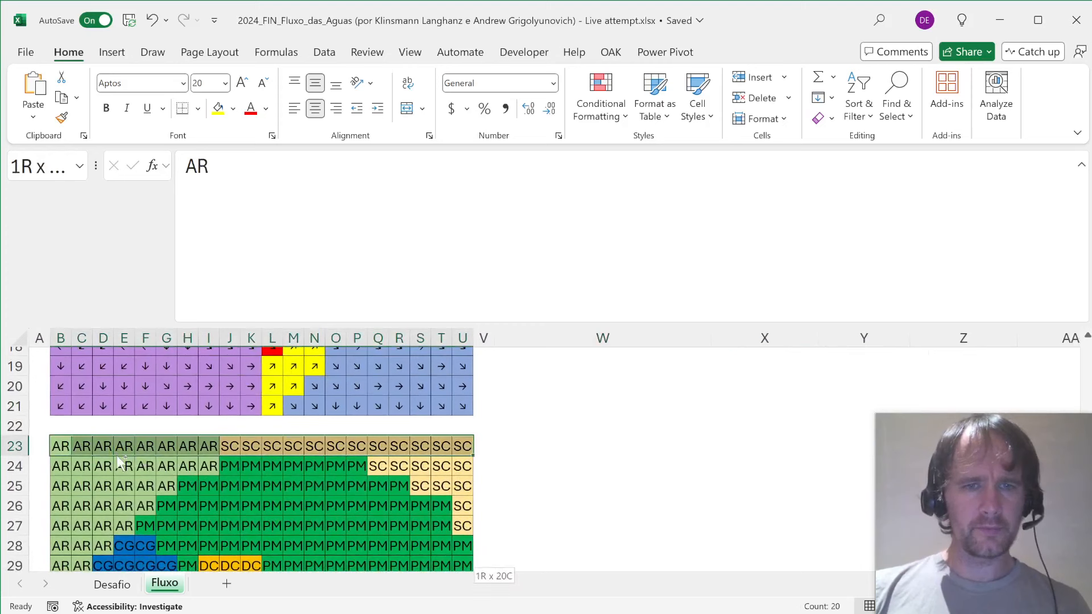
pyautogui.hotkey('ctrl', 'shift', 'Down')
pyautogui.hotkey('ctrl', 'h')
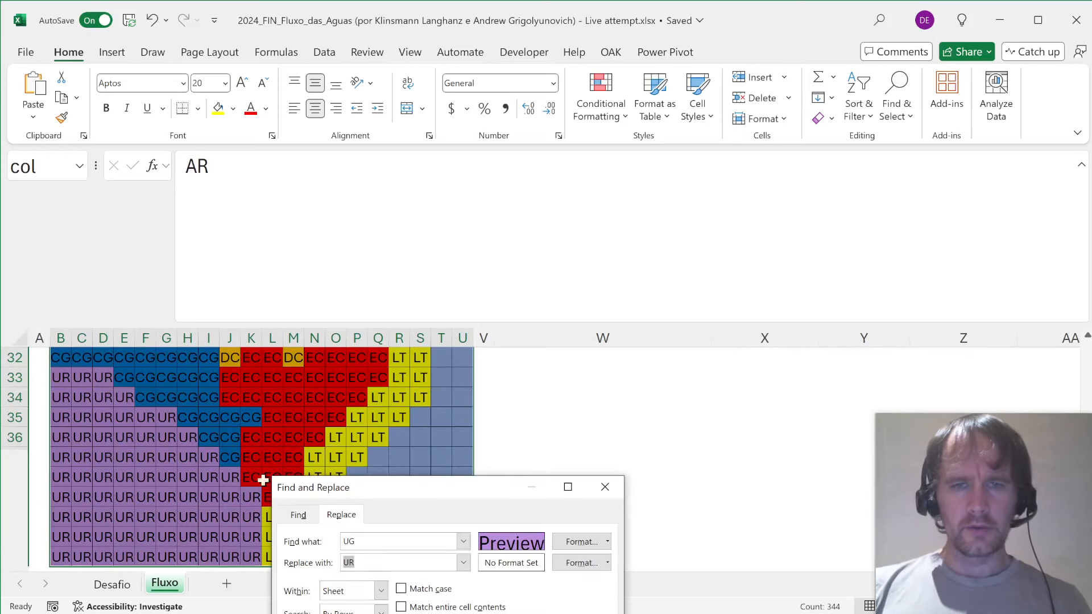
pyautogui.click(581, 542)
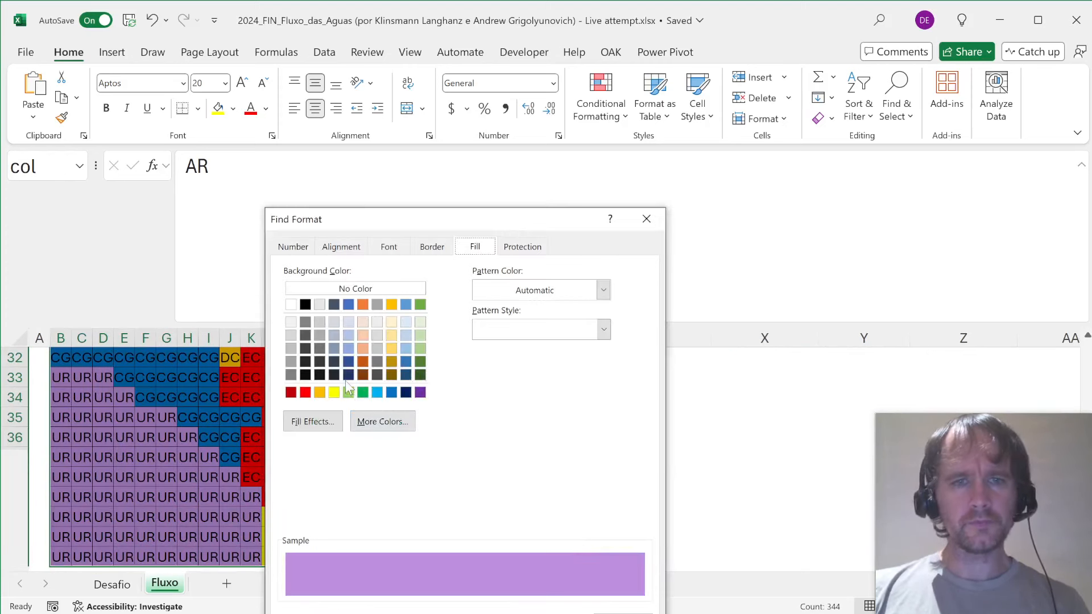
pyautogui.click(349, 346)
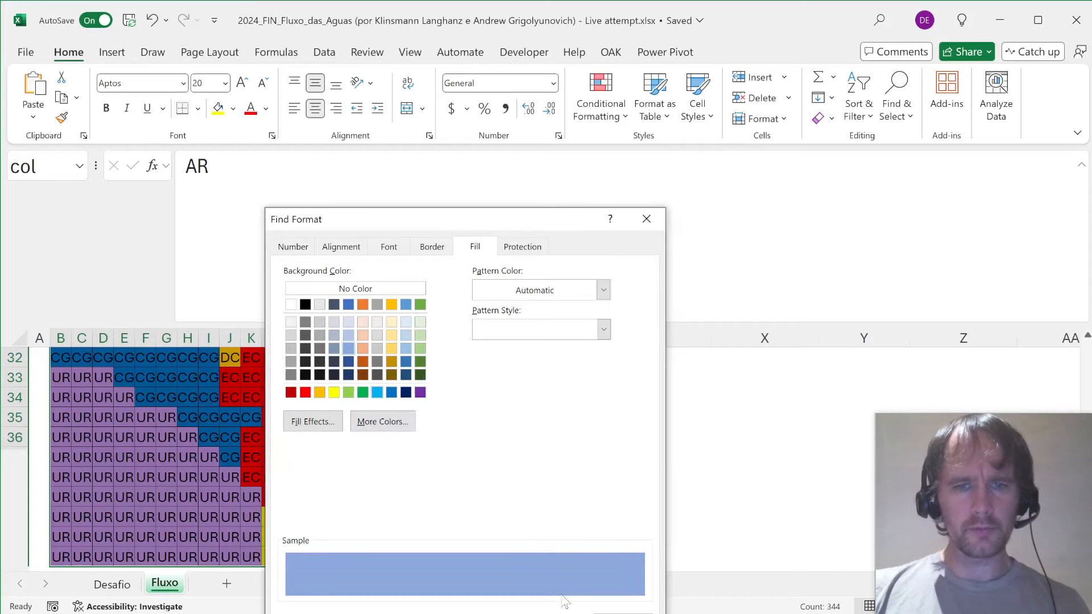
pyautogui.press('Return')
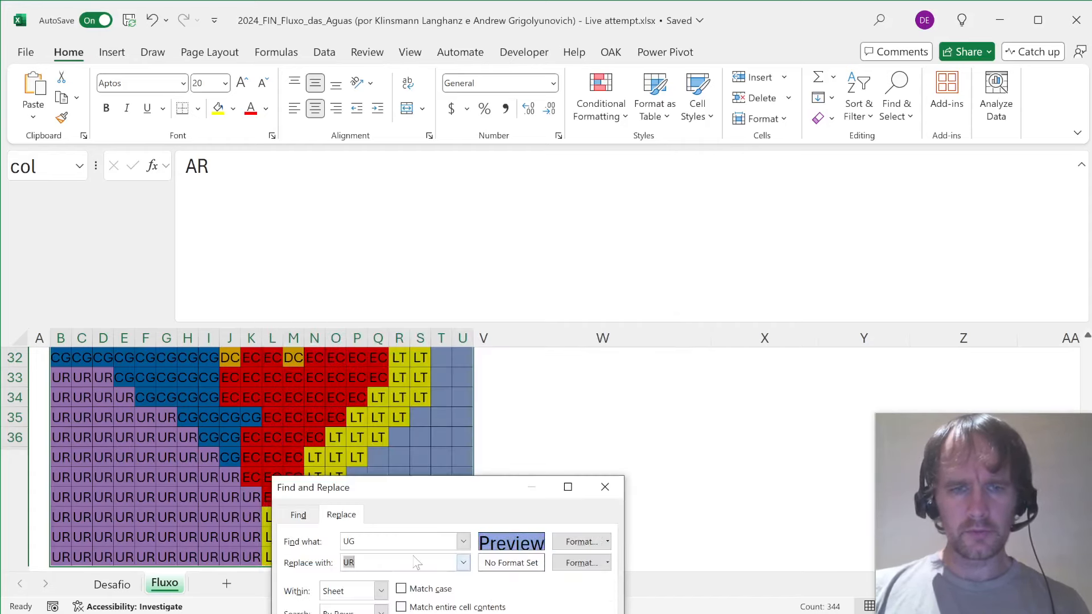
pyautogui.click(407, 541)
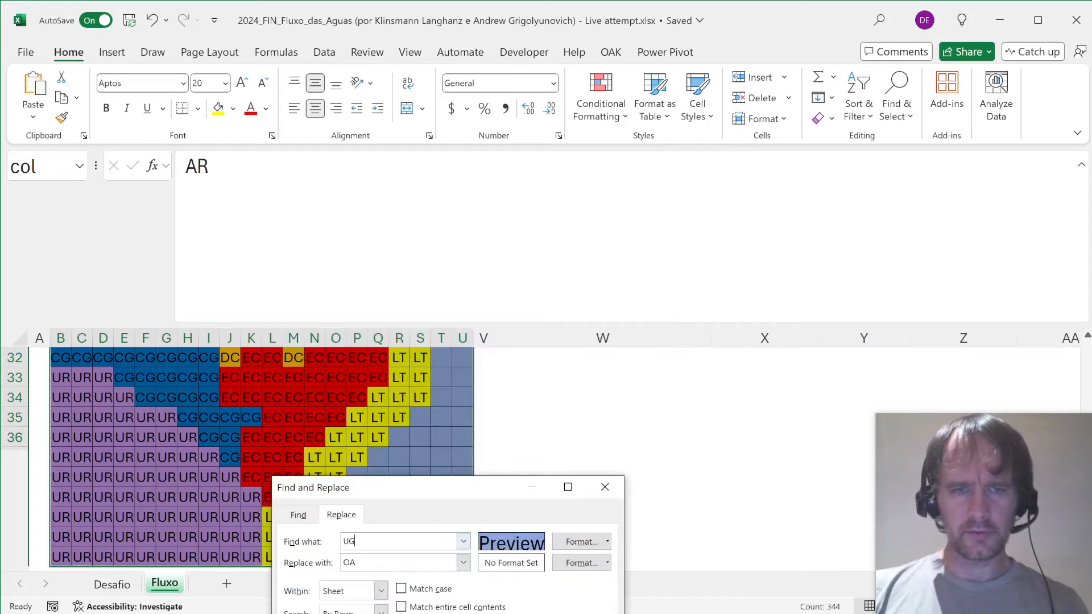
pyautogui.hotkey('alt', 'a')
pyautogui.press('Return')
pyautogui.press('Escape')
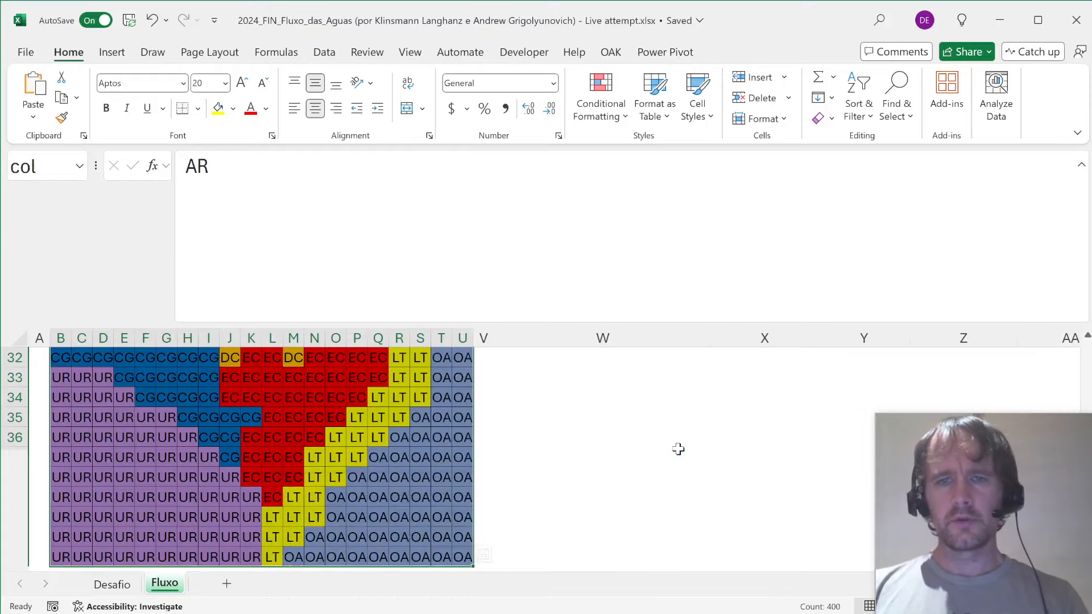
# - Reduce the formula bar's height so the arrow map and both region tables fit in view
pyautogui.scroll(10, 678, 449)
pyautogui.scroll(-1, 678, 449)
pyautogui.scroll(-1, 678, 449)
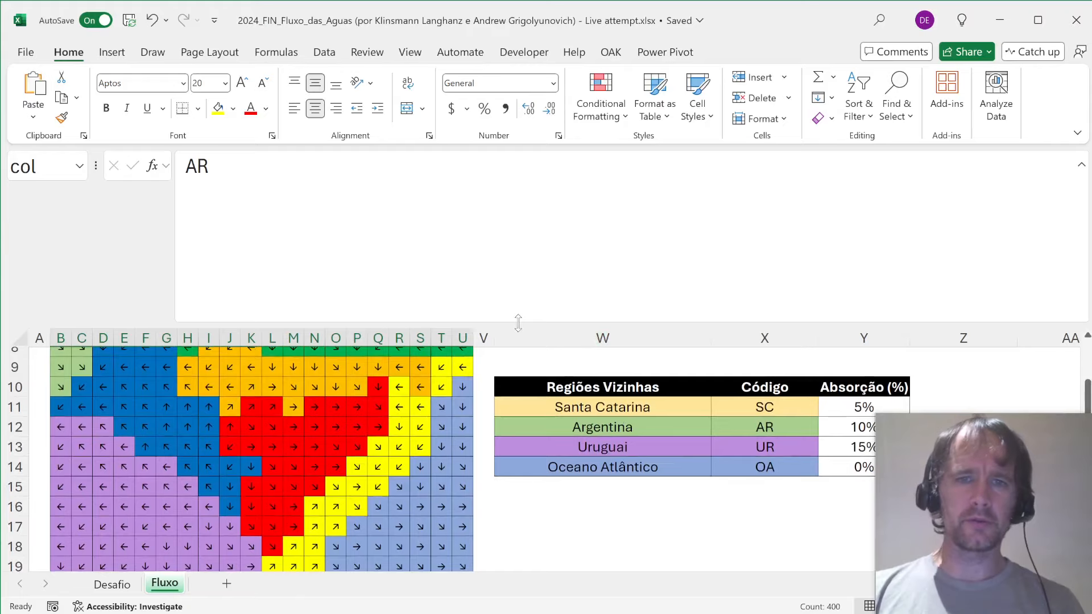
pyautogui.moveTo(518, 322); pyautogui.dragTo(518, 210)
pyautogui.scroll(4, 510, 342)
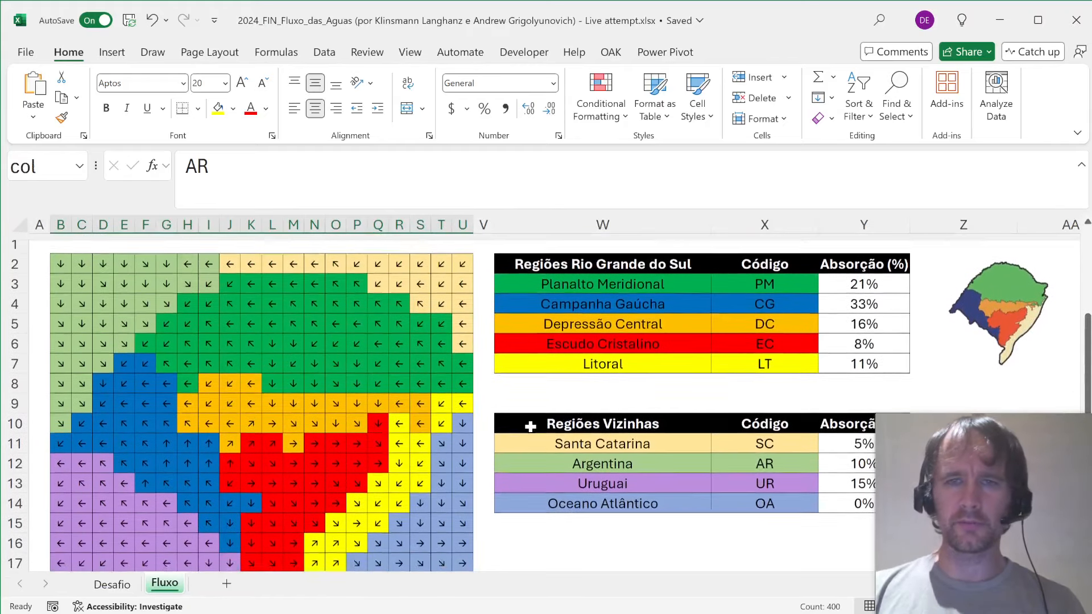
pyautogui.scroll(-1, 530, 426)
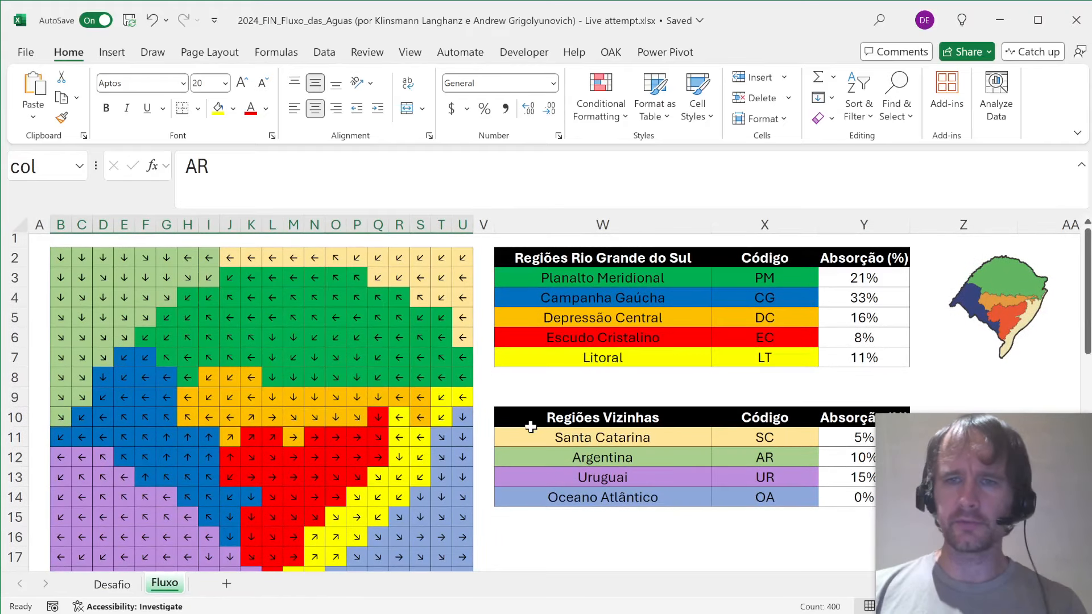
# - Count the cells per Rio Grande do Sul code in Z3 with =COUNTIFS(col,X3:X7) and move the map picture clear of column Z
pyautogui.click(922, 284)
pyautogui.write('=countifs')
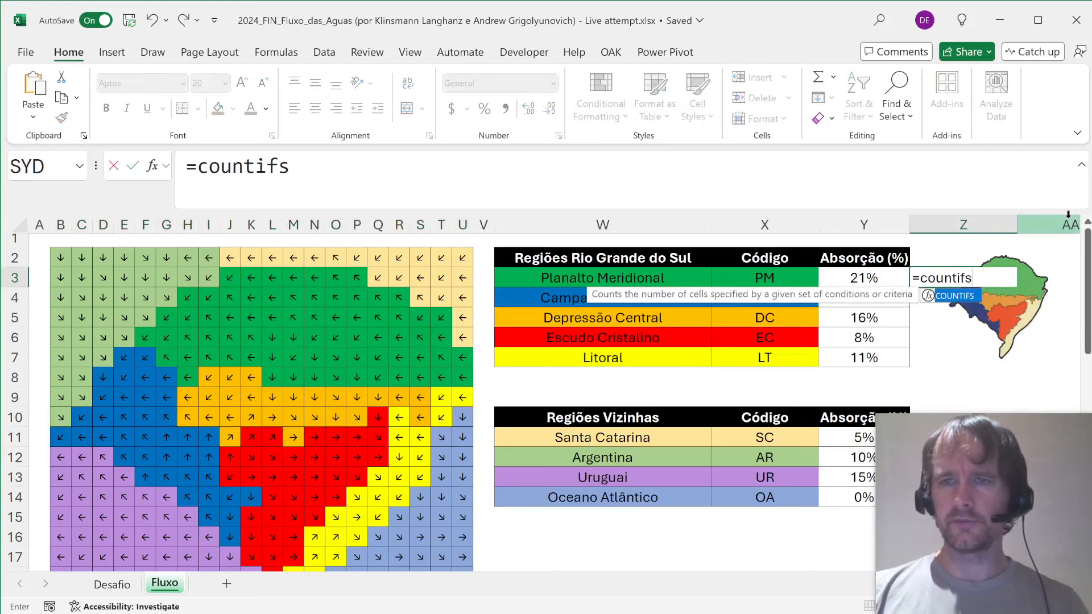
pyautogui.press('Tab')
pyautogui.press('Left')
pyautogui.press('Left')
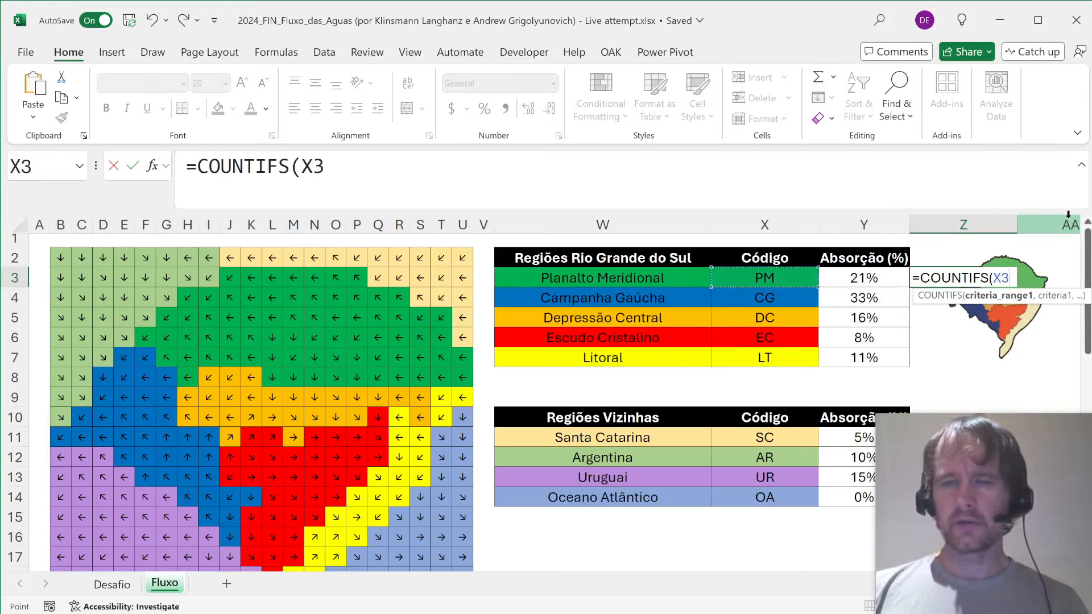
pyautogui.press('BackSpace')
pyautogui.press('BackSpace')
pyautogui.write('col,')
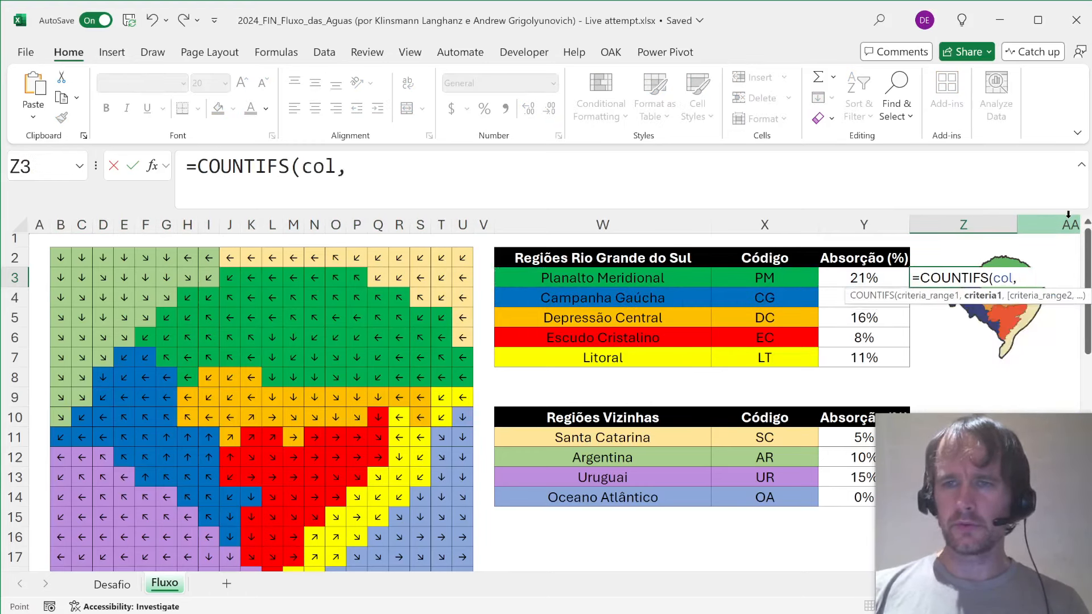
pyautogui.press('Left')
pyautogui.press('Left')
pyautogui.hotkey('shift', 'Down')
pyautogui.hotkey('shift', 'Down')
pyautogui.hotkey('shift', 'Down')
pyautogui.hotkey('shift', 'Down')
pyautogui.press('Return')
pyautogui.press('Up')
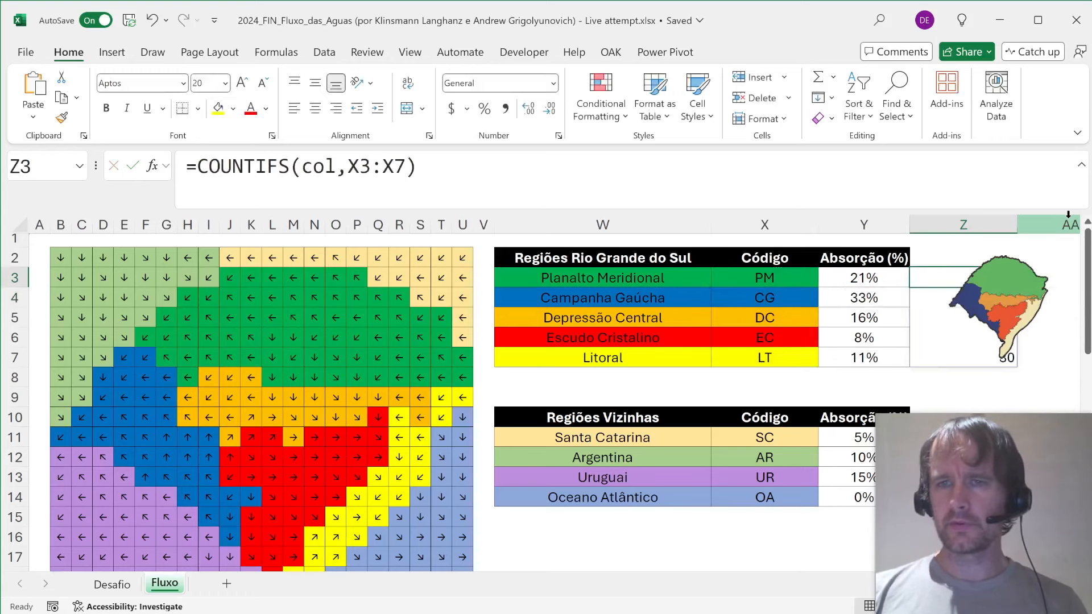
pyautogui.moveTo(1028, 300)
pyautogui.mouseDown()
pyautogui.moveTo(1083, 300)
pyautogui.moveTo(1011, 300)
pyautogui.mouseUp()
# - Copy the COUNTIFS formula from Z3 to Z11 for the Regiões Vizinhas codes
pyautogui.click(803, 282)
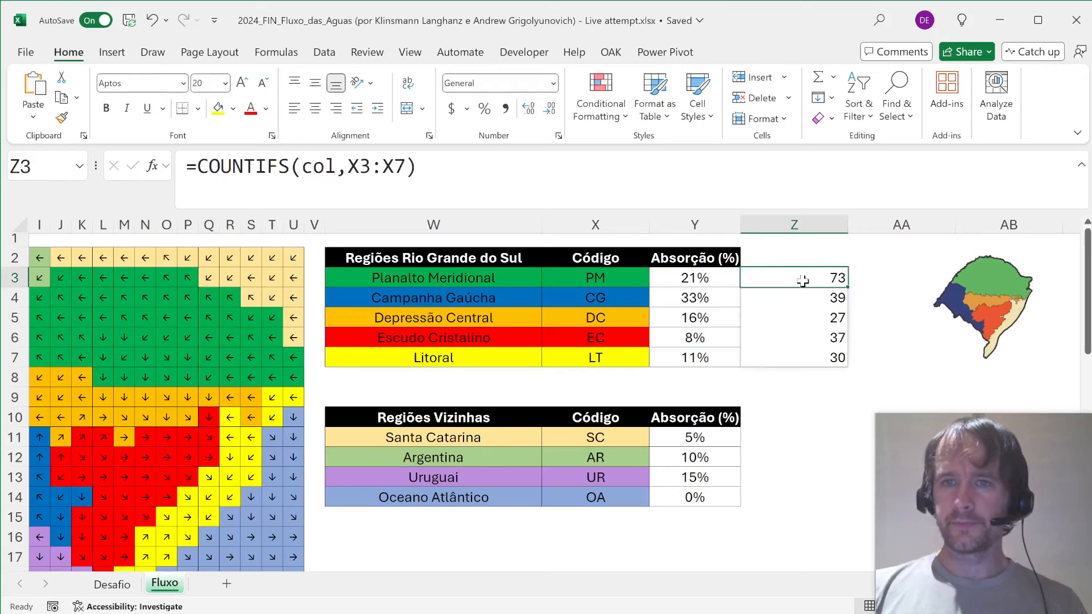
pyautogui.hotkey('ctrl', 'c')
pyautogui.click(776, 436)
pyautogui.hotkey('ctrl', 'v')
pyautogui.click(721, 517)
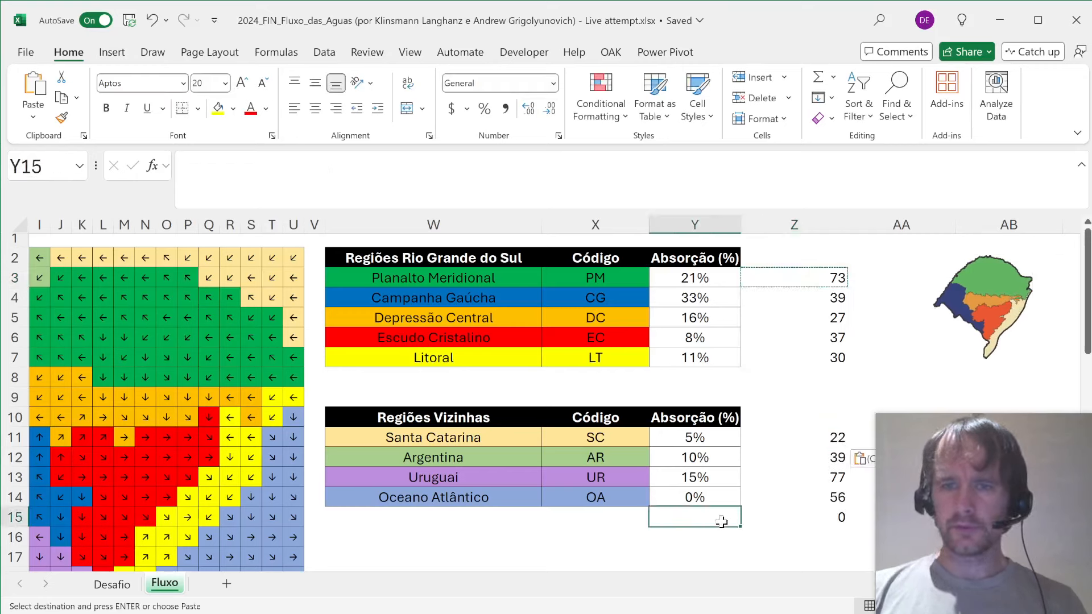
pyautogui.hotkey('shift', 'Right')
pyautogui.hotkey('shift', 'Right')
pyautogui.hotkey('ctrl', '-')
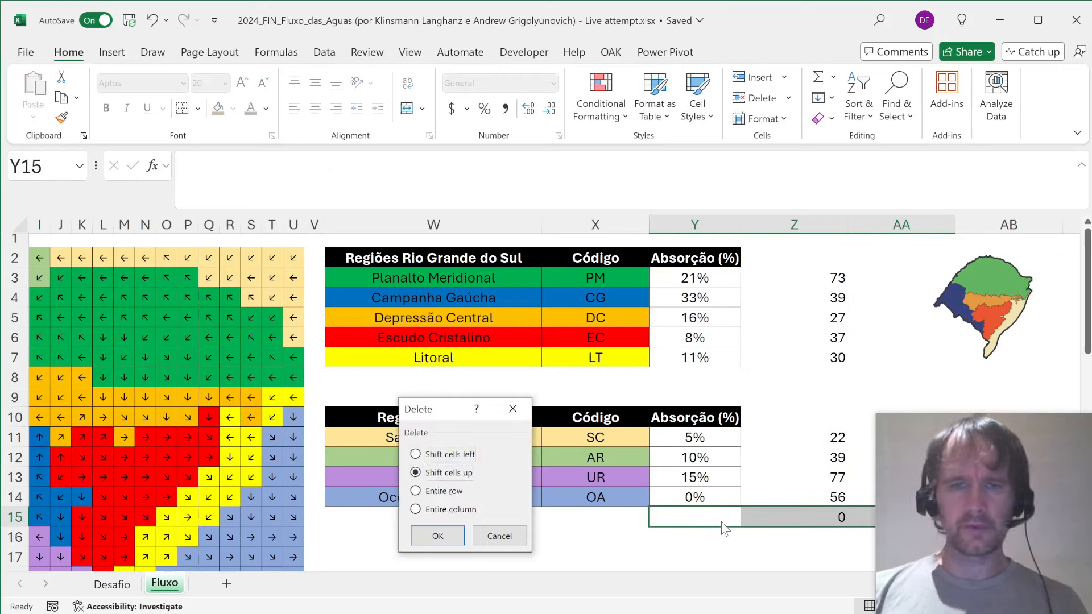
pyautogui.press('Escape')
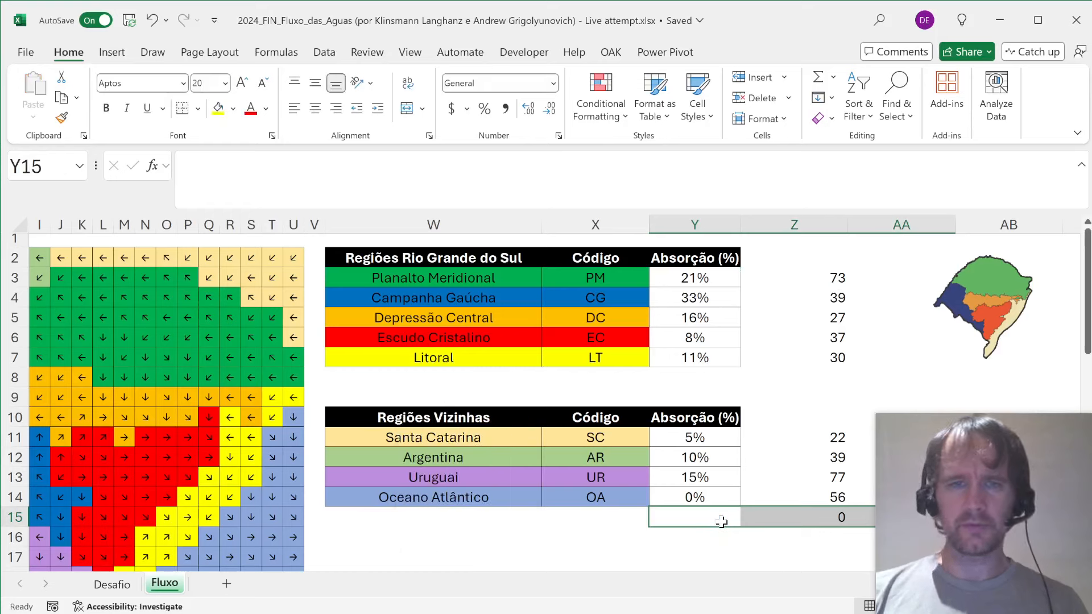
# - Delete cells W15:Y15 below the Regiões Vizinhas table, shifting cells up, to trim the formula's criteria range
pyautogui.press('Up')
pyautogui.press('Right')
pyautogui.hotkey('ctrl', 'Up')
pyautogui.press('Down')
pyautogui.press('Left')
pyautogui.press('Left')
pyautogui.press('Down')
pyautogui.press('Down')
pyautogui.press('Right')
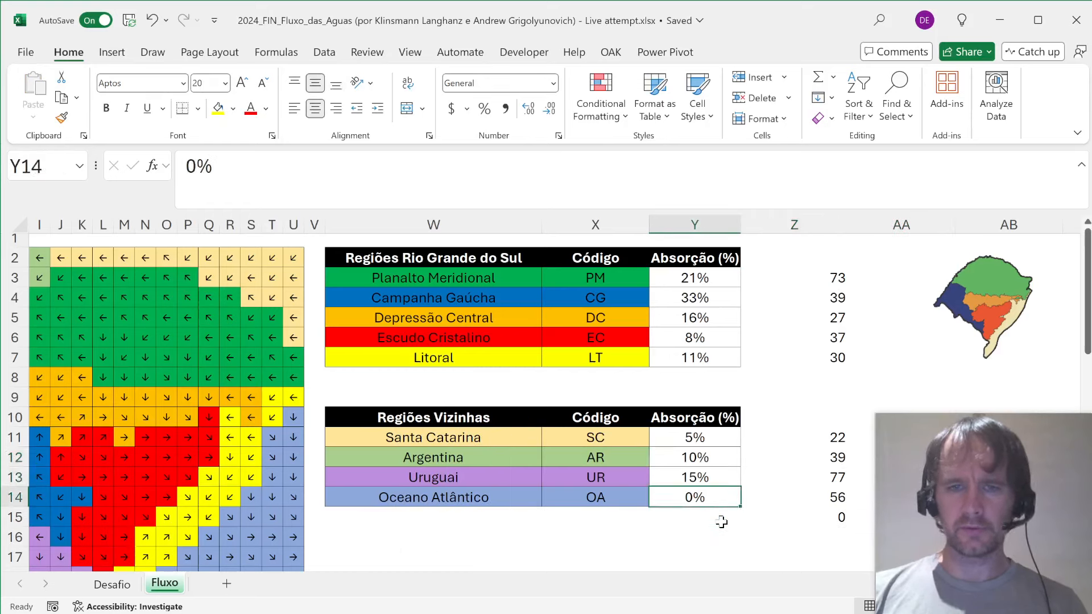
pyautogui.press('Down')
pyautogui.hotkey('shift', 'Left')
pyautogui.hotkey('shift', 'Left')
pyautogui.hotkey('ctrl', '-')
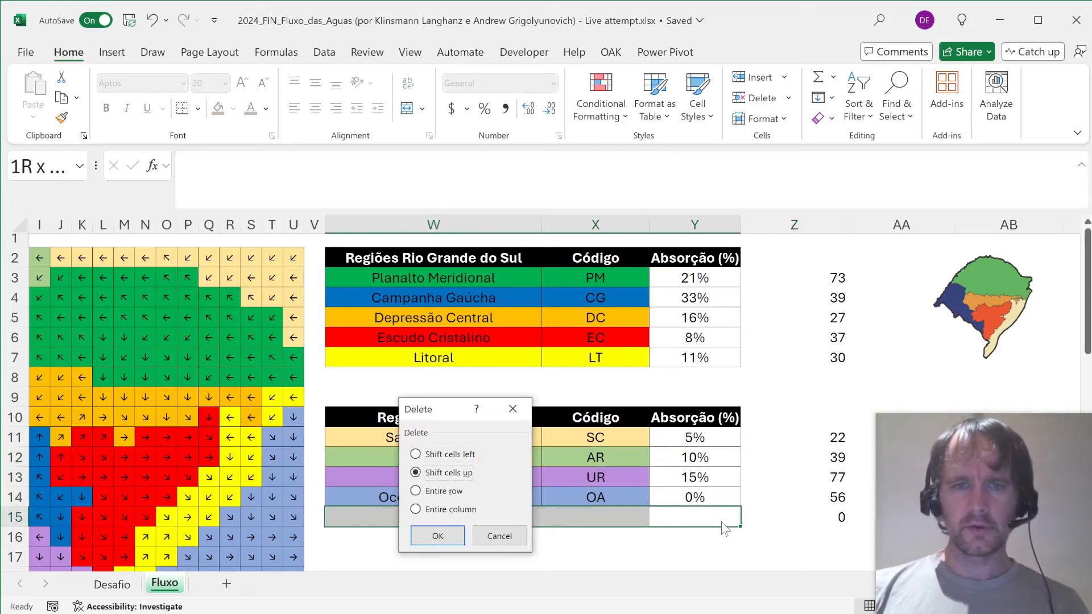
pyautogui.press('Return')
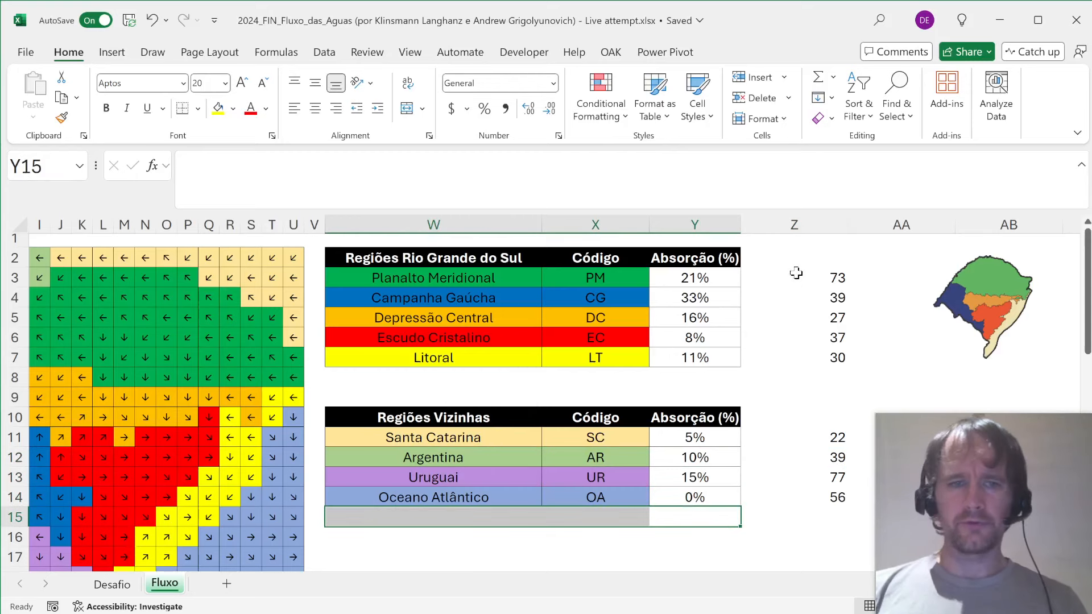
# - On the Desafio sheet, copy the area per cell, 1,374.4, from the translated first bonus question in O28
pyautogui.hotkey('ctrl', 'pageup')
pyautogui.press('Down')
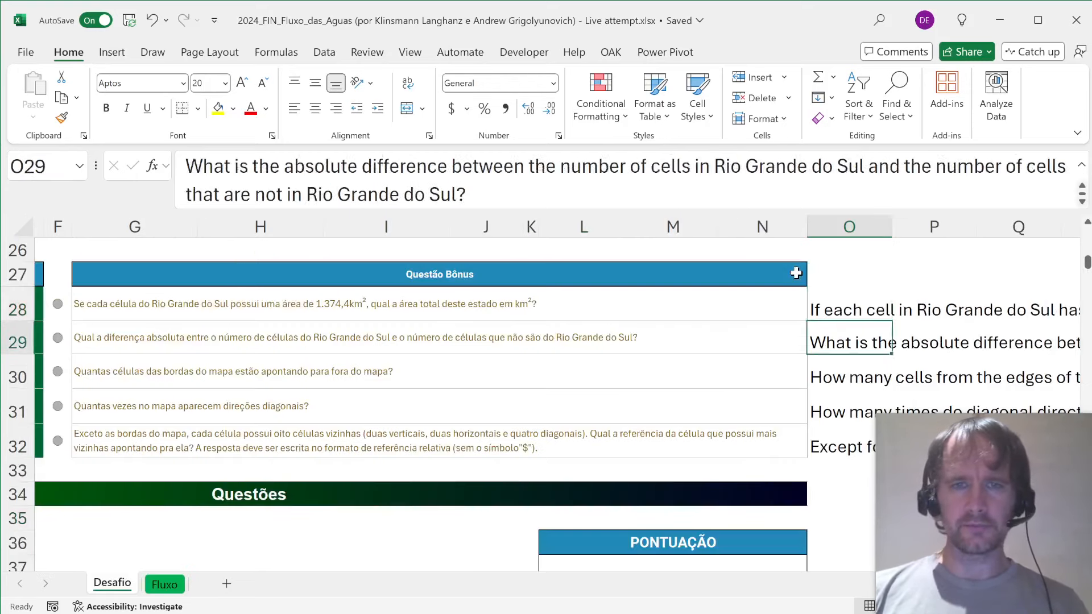
pyautogui.press('Left')
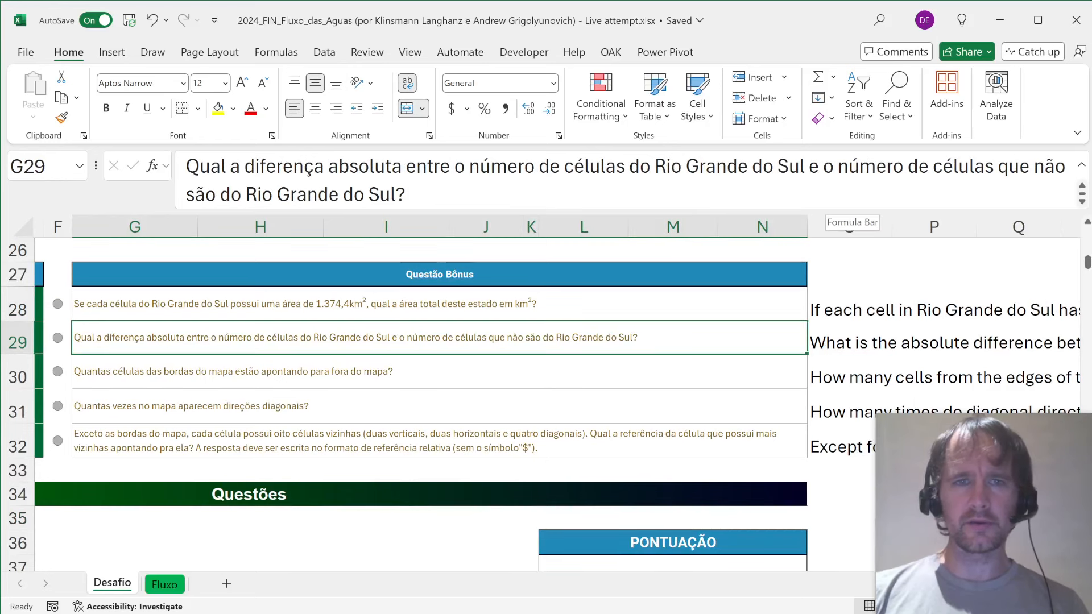
pyautogui.press('Right')
pyautogui.press('Up')
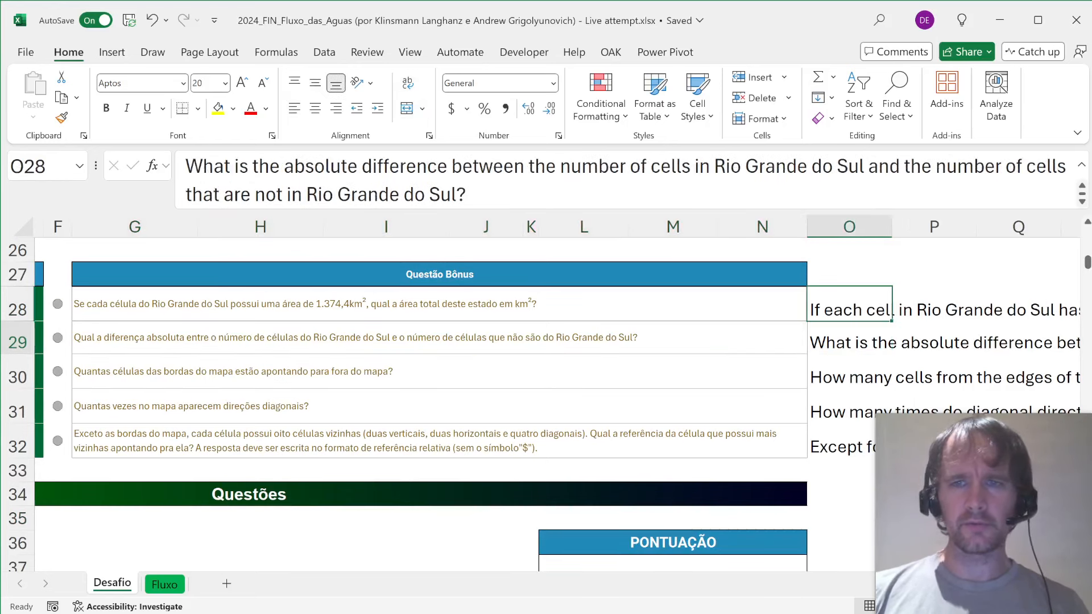
pyautogui.moveTo(578, 166); pyautogui.dragTo(642, 167)
pyautogui.hotkey('ctrl', 'c')
pyautogui.press('Escape')
# - Answer the first bonus question in E28 with =1374.4*SUM(Fluxo!Z3#)
pyautogui.press('Left')
pyautogui.press('Left')
pyautogui.press('Left')
pyautogui.press('Left')
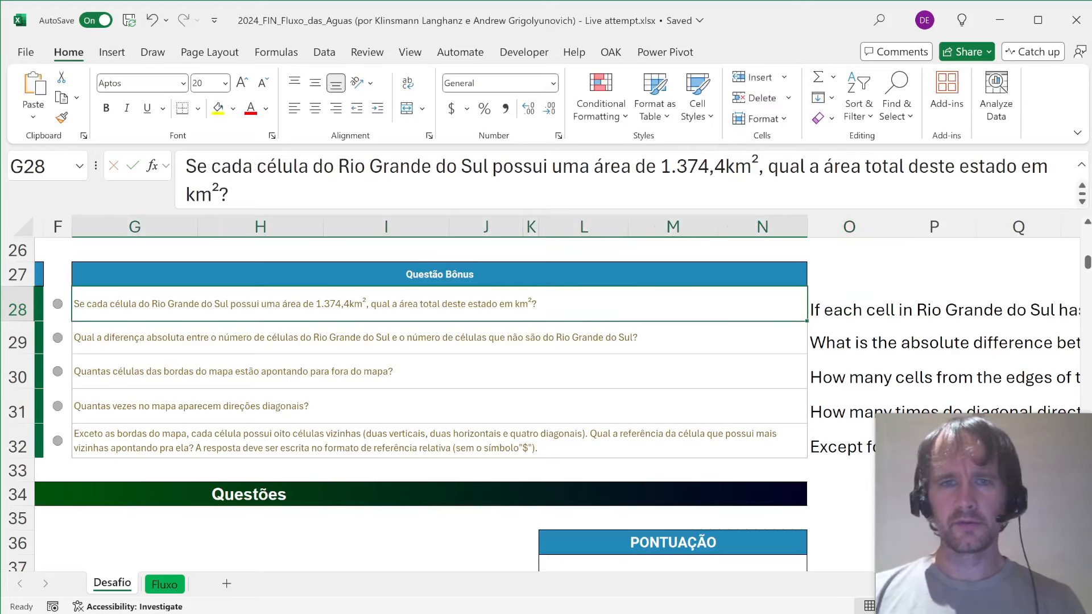
pyautogui.press('Right')
pyautogui.write('=')
pyautogui.hotkey('ctrl', 'v')
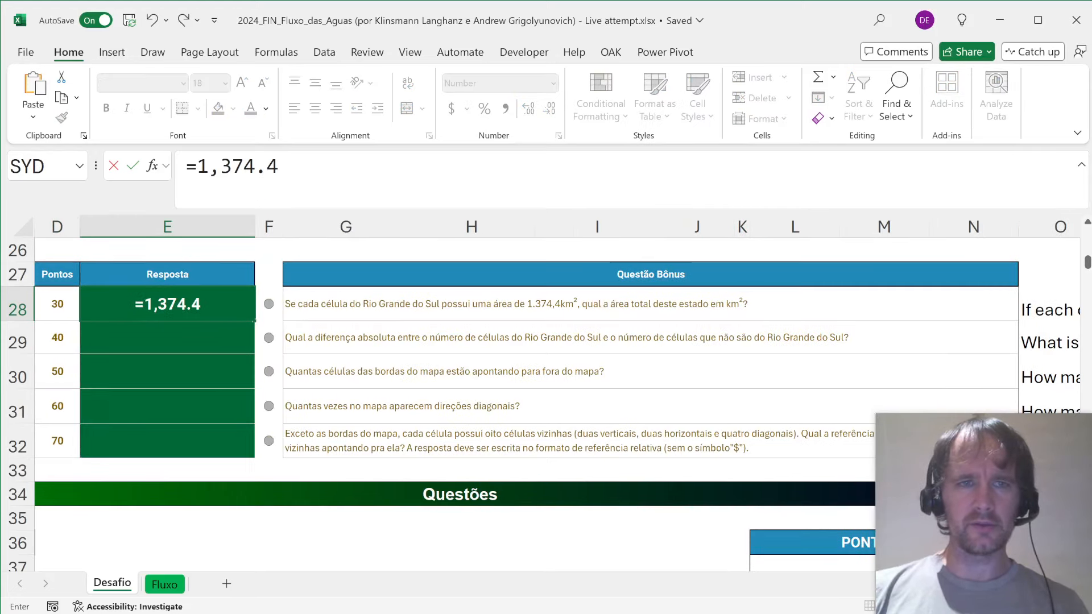
pyautogui.click(220, 166)
pyautogui.press('BackSpace')
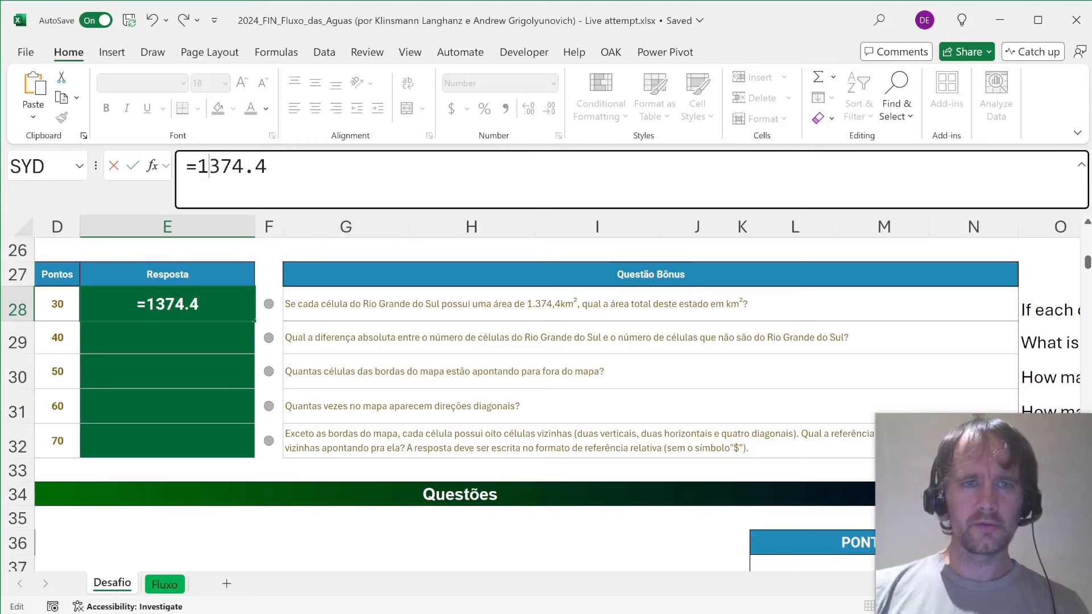
pyautogui.write('*sum')
pyautogui.press('Tab')
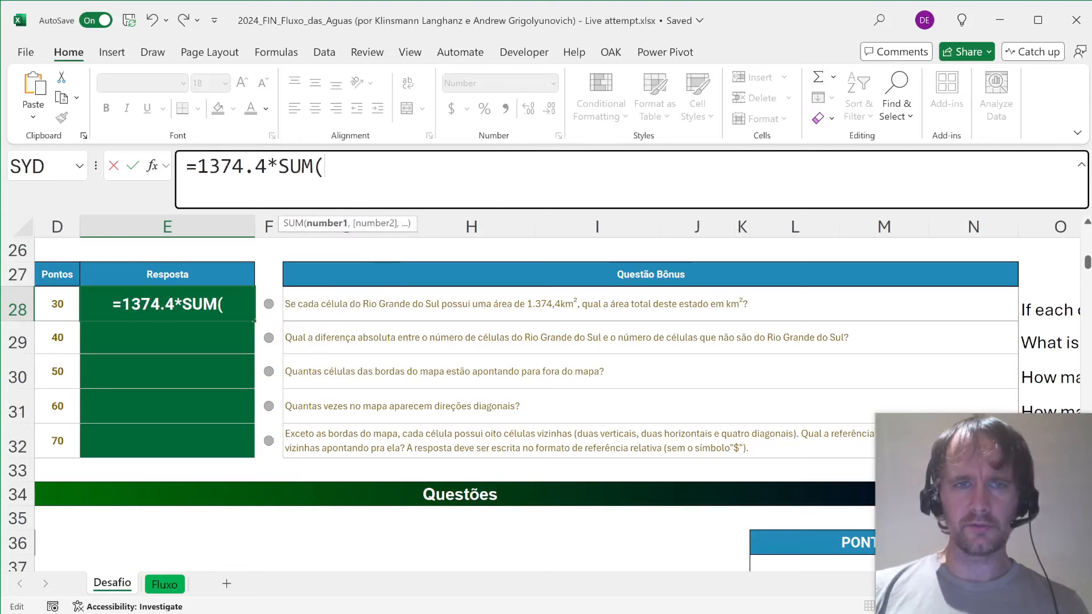
pyautogui.hotkey('ctrl', 'pagedown')
pyautogui.click(794, 276)
pyautogui.write('#')
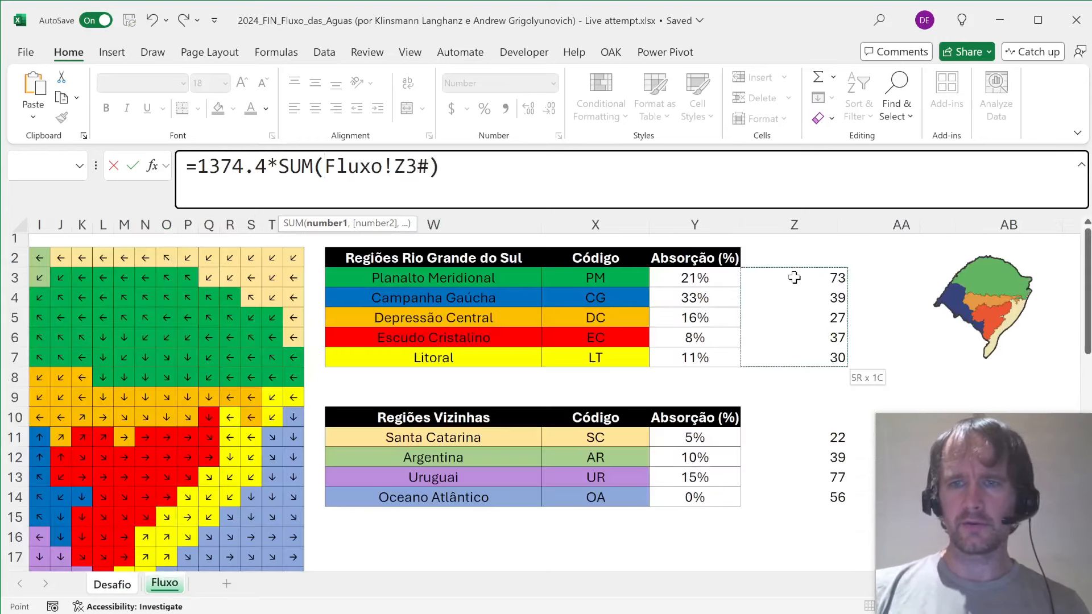
pyautogui.press('Return')
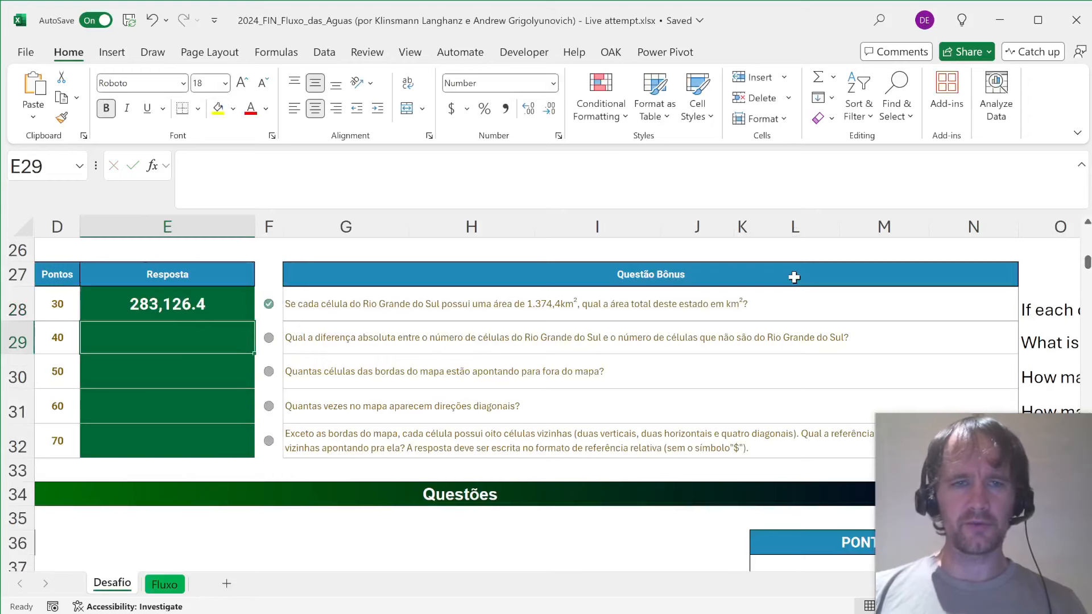
# - Read the second bonus question and calculate its absolute difference in Z15 of the Fluxo sheet with =ABS(SUM(Z11#)-SUM(Z3#))
pyautogui.press('Right')
pyautogui.press('Right')
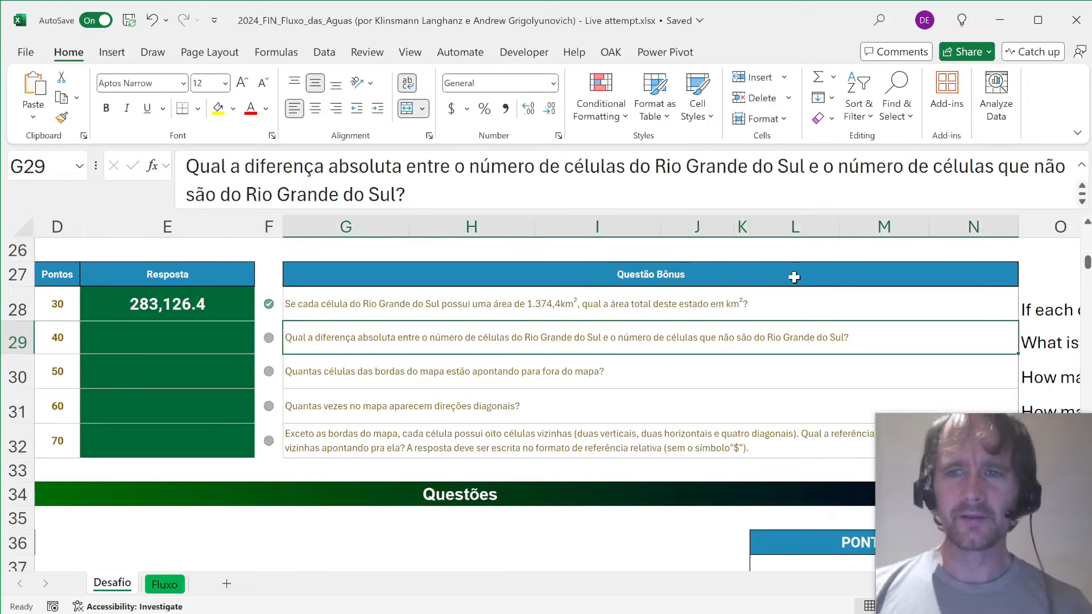
pyautogui.press('Right')
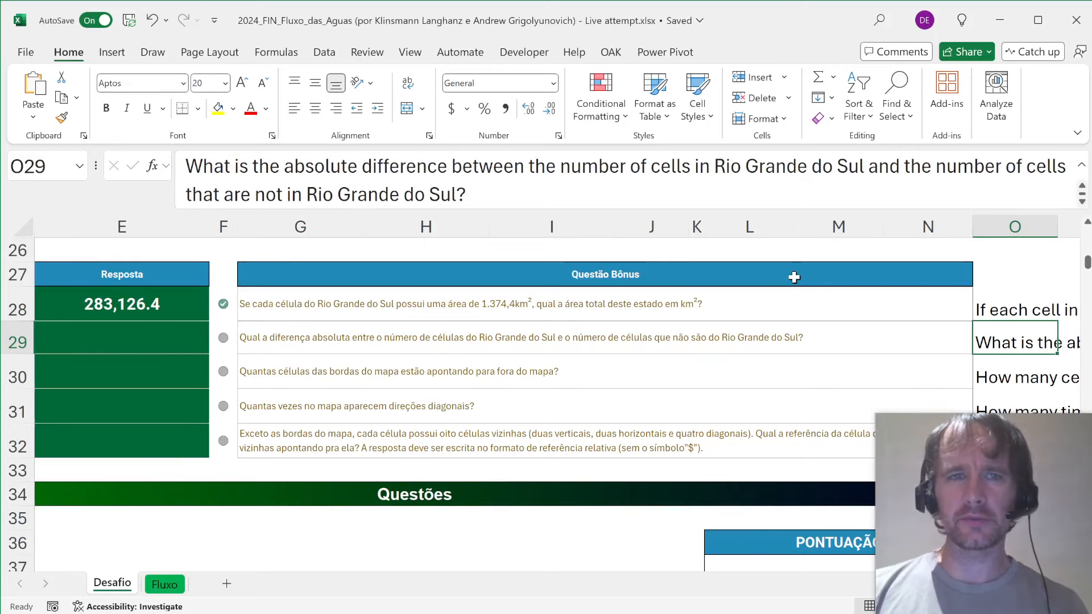
pyautogui.hotkey('ctrl', 'pagedown')
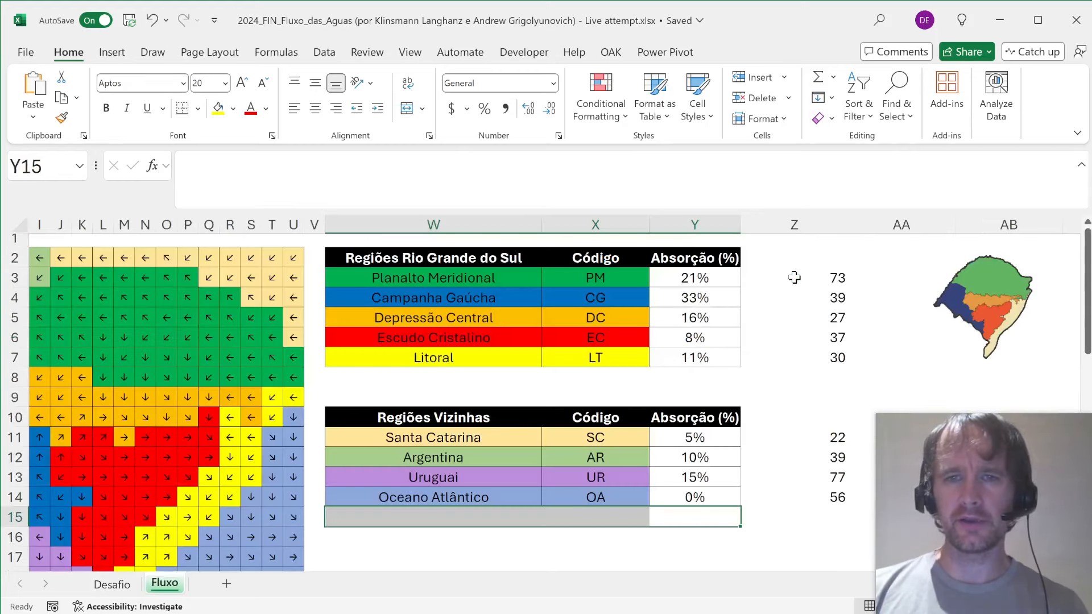
pyautogui.click(833, 514)
pyautogui.write('=abs')
pyautogui.press('Tab')
pyautogui.write('sum')
pyautogui.press('Tab')
pyautogui.press('Up')
pyautogui.hotkey('ctrl', 'shift', 'Up')
pyautogui.write(')=sum')
pyautogui.press('BackSpace')
pyautogui.press('BackSpace')
pyautogui.press('BackSpace')
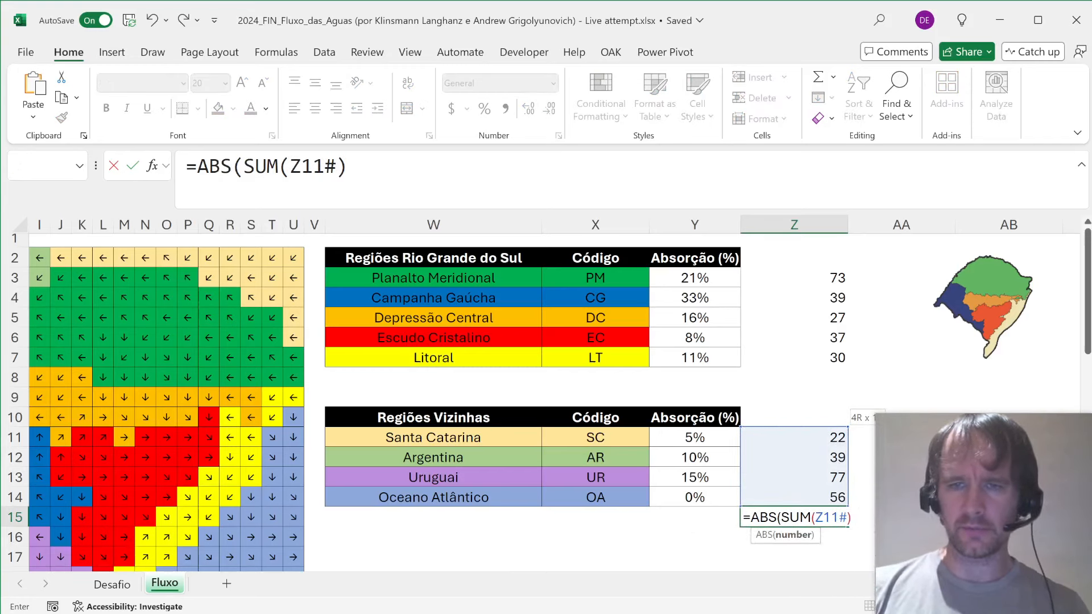
pyautogui.write('-')
pyautogui.press('Return')
pyautogui.press('n')
pyautogui.press('Return')
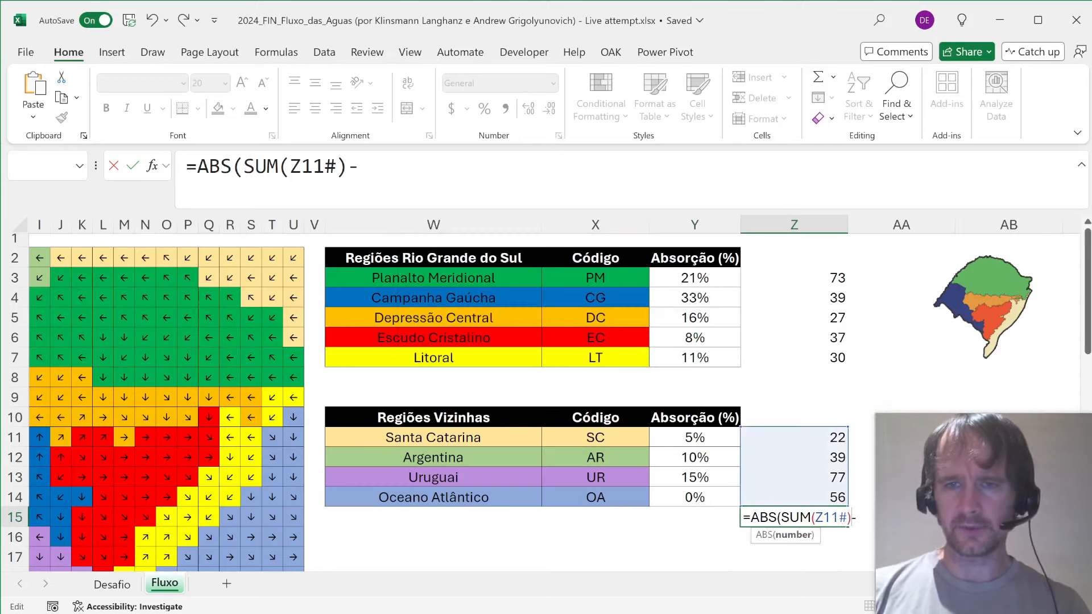
pyautogui.write('sum(')
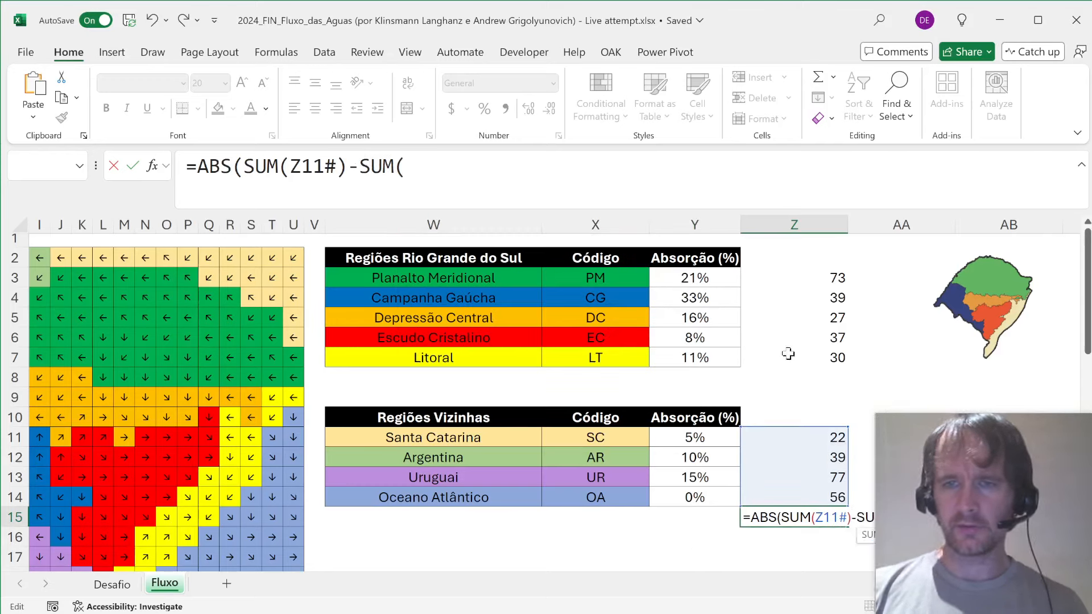
pyautogui.click(787, 353)
pyautogui.hotkey('ctrl', 'shift', 'Up')
pyautogui.write('))')
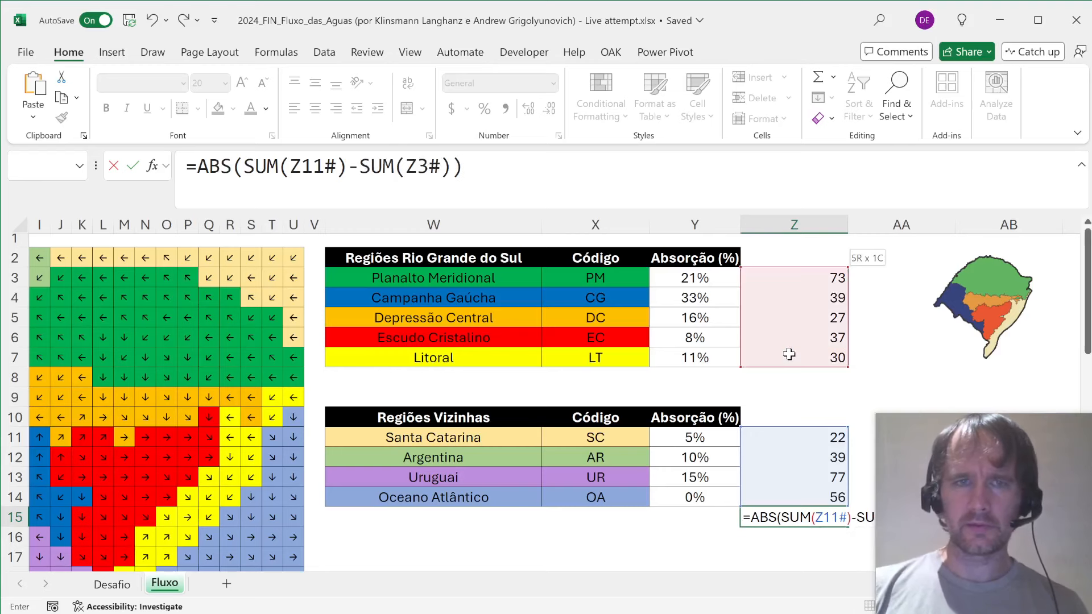
pyautogui.press('Return')
# - Answer the second bonus question in E29 of the Desafio sheet with a pasted link to Fluxo!$Z$15
pyautogui.press('Up')
pyautogui.hotkey('ctrl', 'c')
pyautogui.hotkey('ctrl', 'pageup')
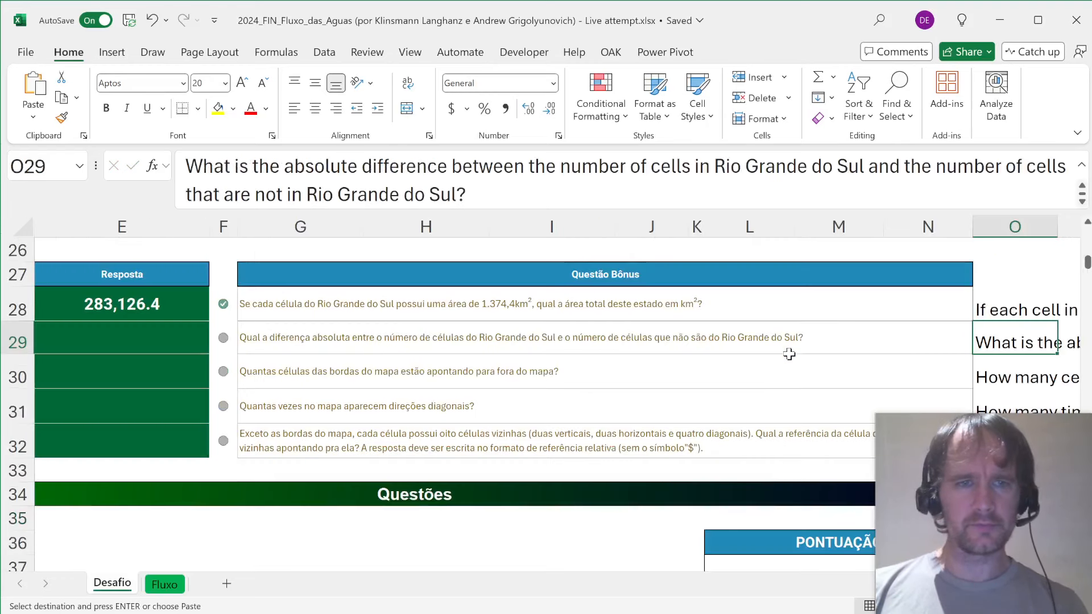
pyautogui.click(790, 354)
pyautogui.hotkey('ctrl', 'v')
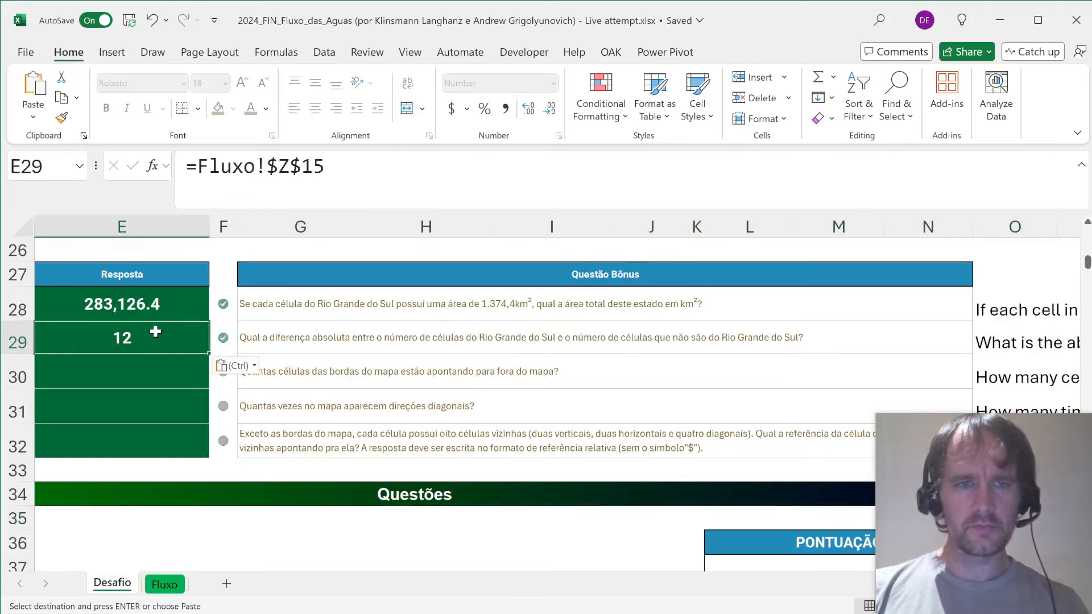
# - Read the translated third bonus question in O30 of the Desafio sheet and bring the full width of the Fluxo map into view
pyautogui.press('Down')
pyautogui.press('Right')
pyautogui.press('Right')
pyautogui.press('Right')
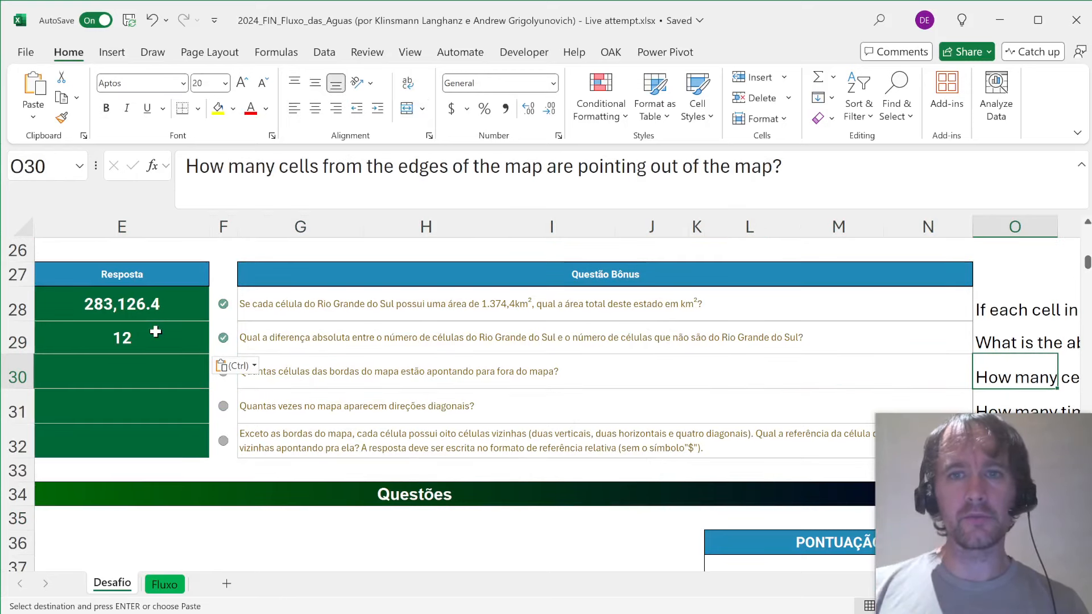
pyautogui.hotkey('ctrl', 'pagedown')
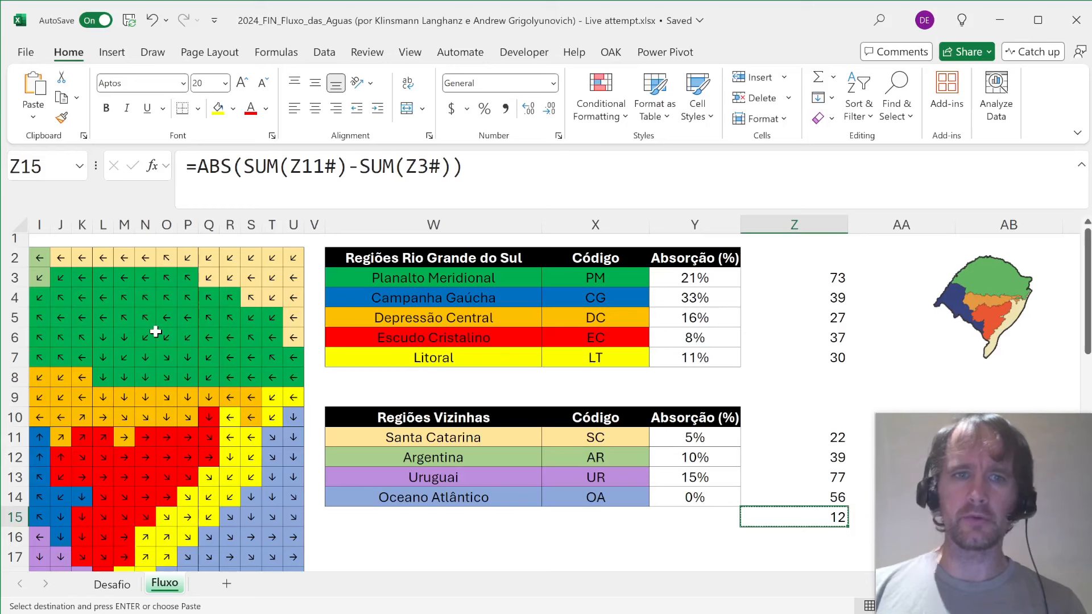
pyautogui.hscroll(-5, 237, 343)
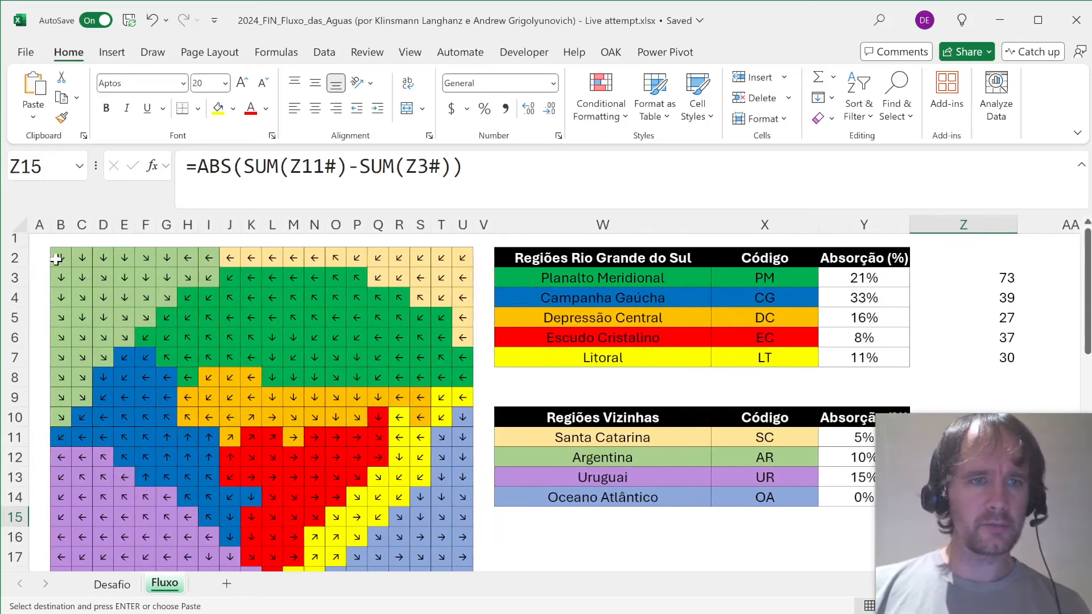
# - Walk down the map's western edge from B2 to B21, counting the cells whose arrows point out of the map
pyautogui.click(61, 257)
pyautogui.press('Down')
pyautogui.press('Down')
pyautogui.press('Down')
pyautogui.press('Down')
pyautogui.press('Down')
pyautogui.press('Down')
pyautogui.press('Down')
pyautogui.press('Down')
pyautogui.press('Down')
pyautogui.press('Down')
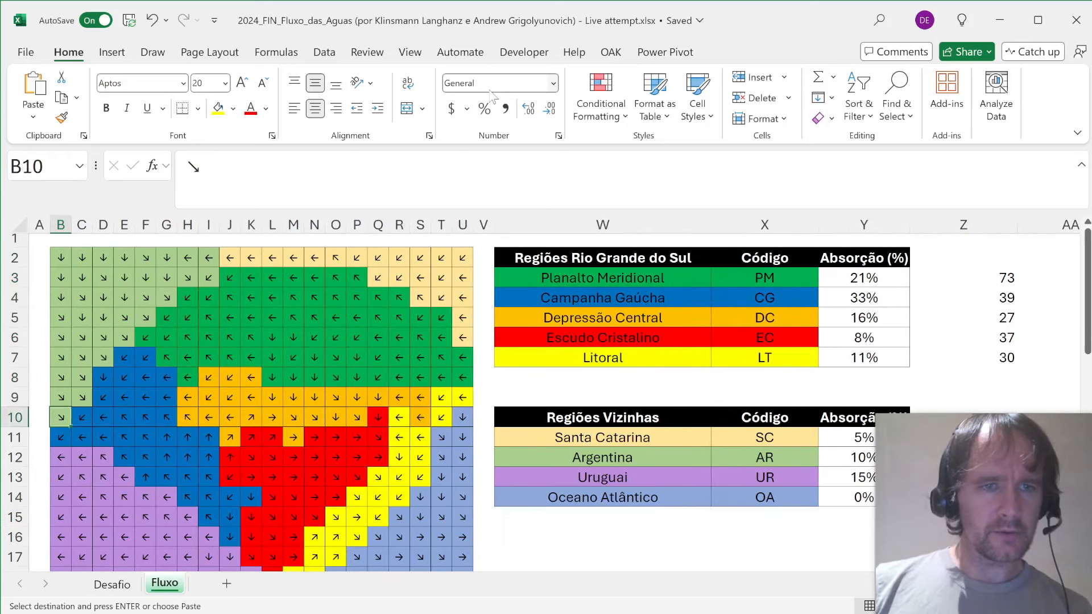
pyautogui.press('Down')
pyautogui.press('Down')
pyautogui.press('Down')
pyautogui.press('Down')
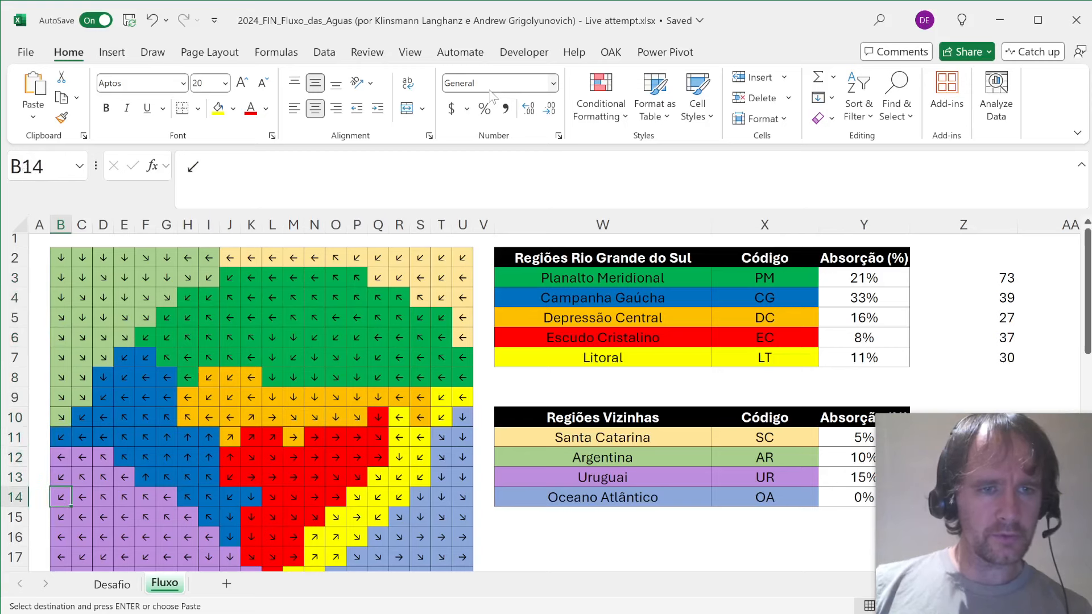
pyautogui.press('Down')
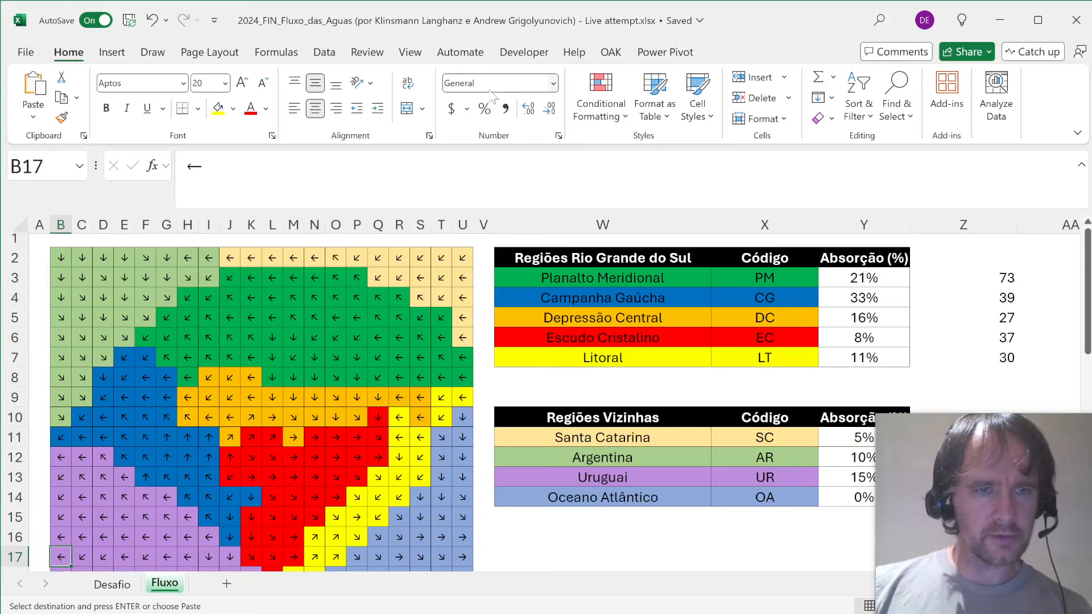
pyautogui.press('Down')
pyautogui.press('Down')
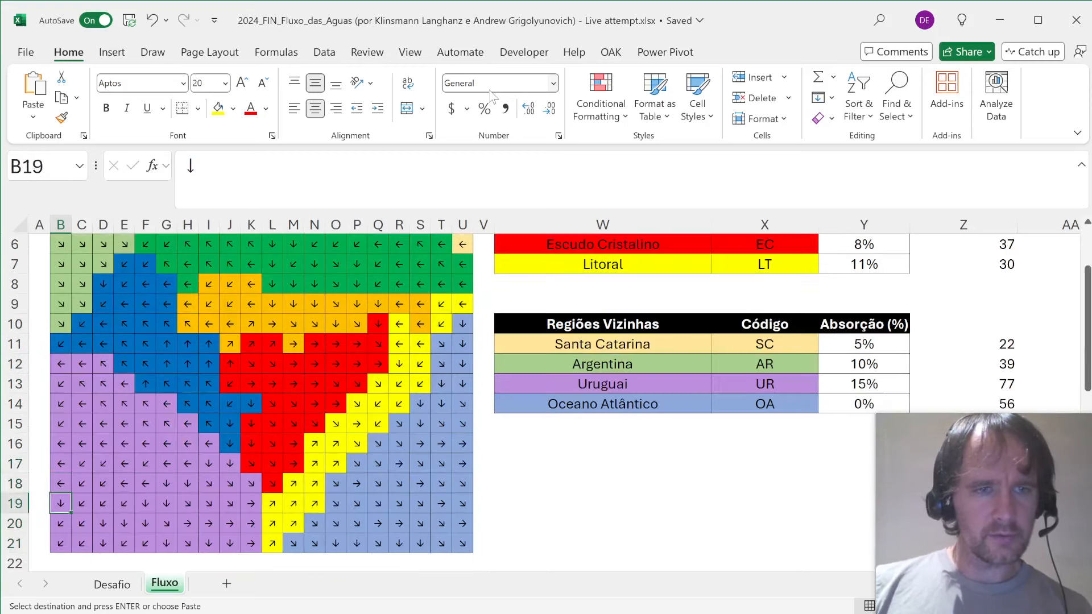
pyautogui.press('Down')
pyautogui.press('Down')
# - Continue the count of outward-pointing arrows along the map's southern edge from C21 to U21
pyautogui.press('Right')
pyautogui.press('Right')
pyautogui.press('Right')
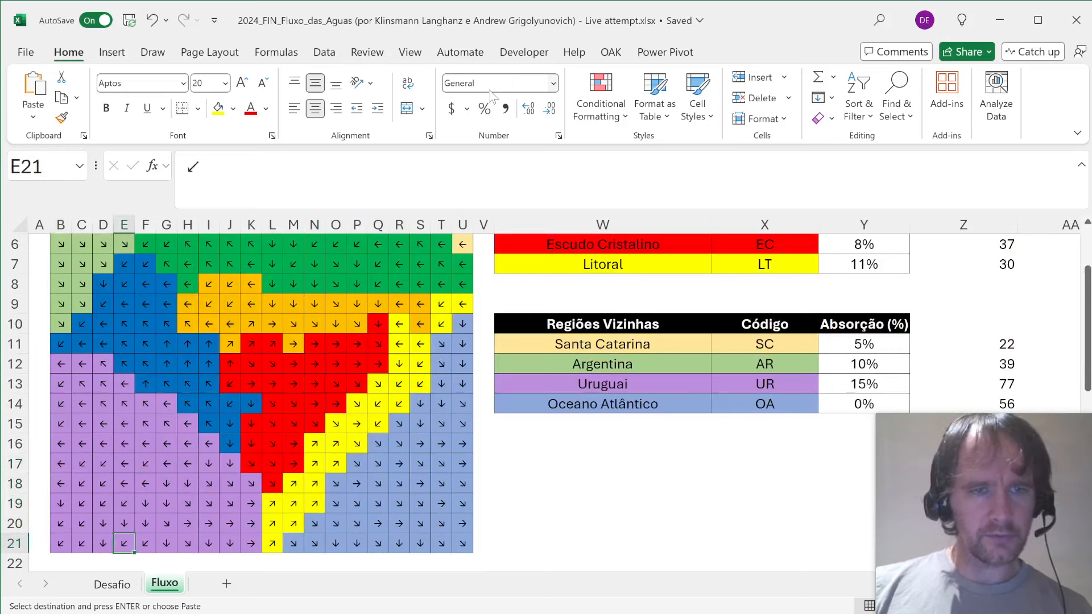
pyautogui.press('Right')
pyautogui.press('Right')
pyautogui.press('Right')
pyautogui.press('Right')
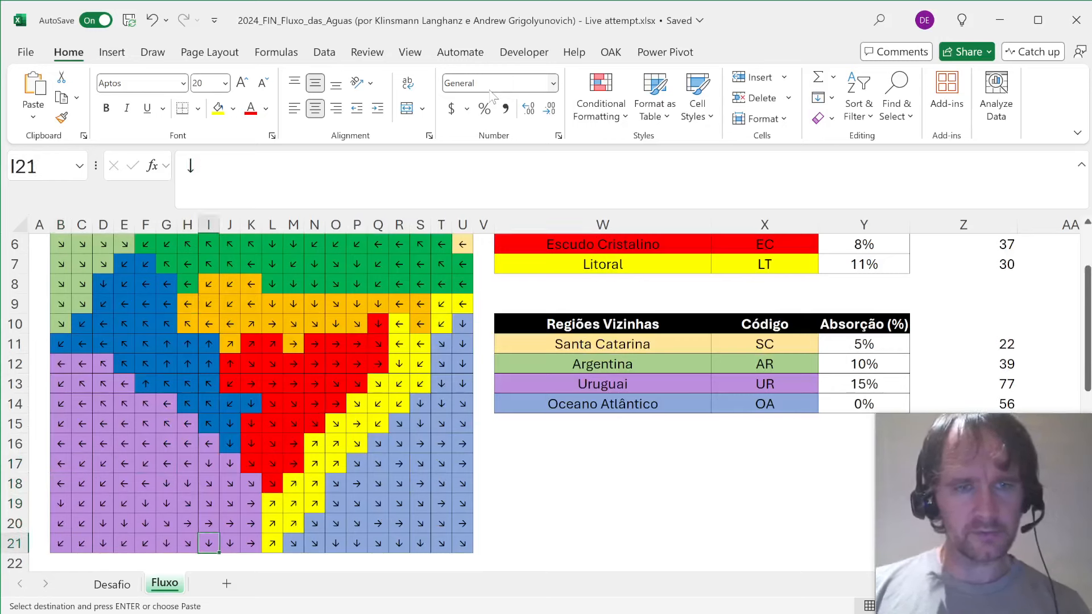
pyautogui.press('Right')
pyautogui.press('Right')
pyautogui.press('Right')
pyautogui.press('Right')
pyautogui.press('Right')
pyautogui.press('Right')
pyautogui.press('Right')
pyautogui.press('Right')
pyautogui.press('Right')
pyautogui.press('Right')
pyautogui.press('Right')
pyautogui.press('Right')
# - Continue counting outward-pointing arrows up the map's eastern edge from U20 to U2
pyautogui.press('Up')
pyautogui.press('Up')
pyautogui.press('Up')
pyautogui.press('Up')
pyautogui.press('Up')
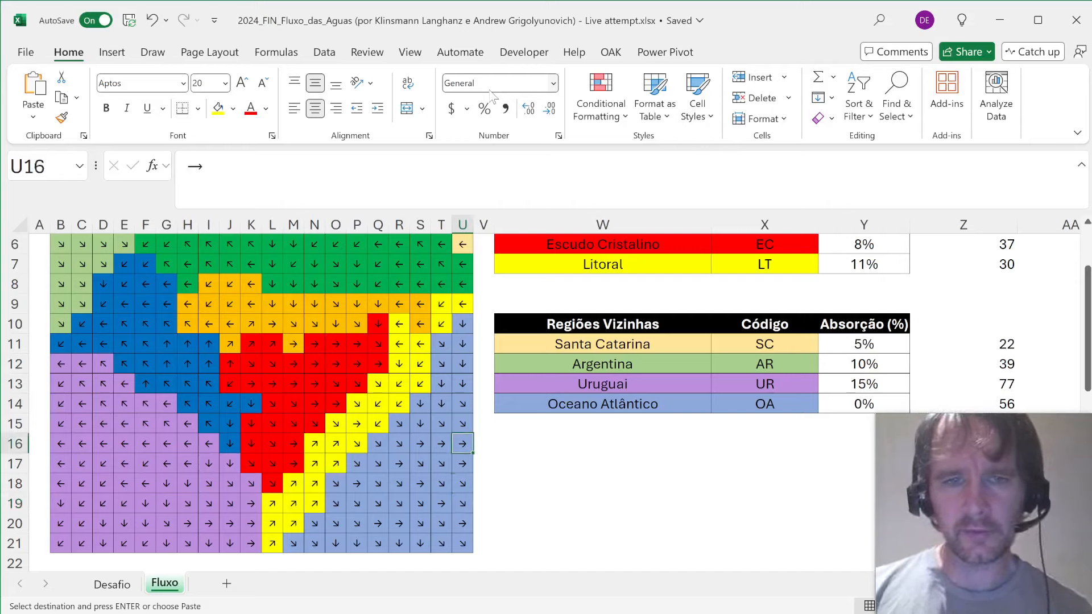
pyautogui.press('Up')
pyautogui.press('Up')
pyautogui.press('Up')
pyautogui.press('Up')
pyautogui.press('Up')
pyautogui.press('Up')
pyautogui.press('Up')
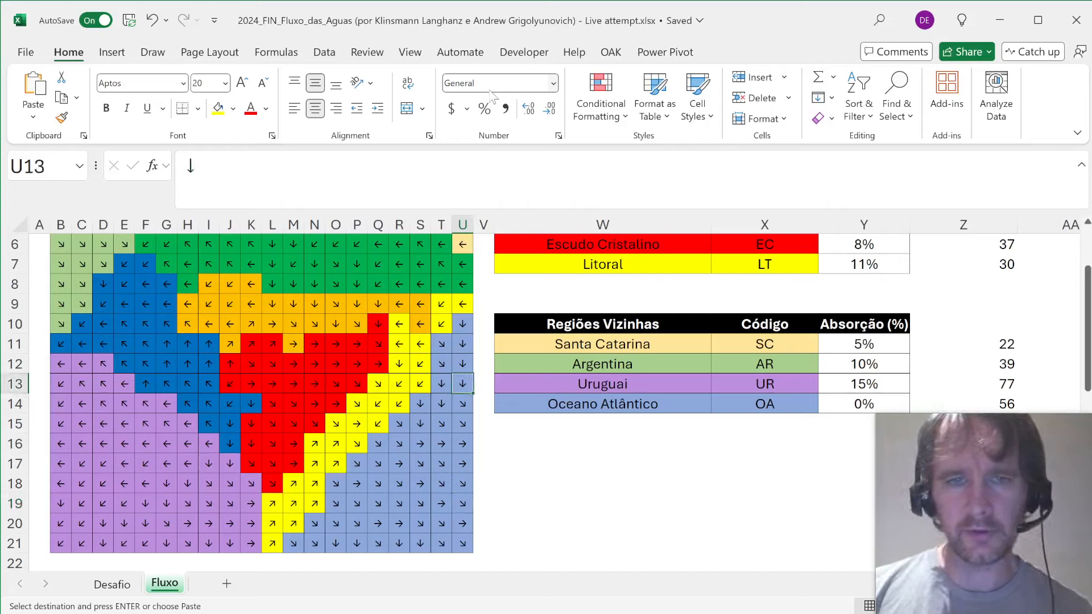
pyautogui.press('Up')
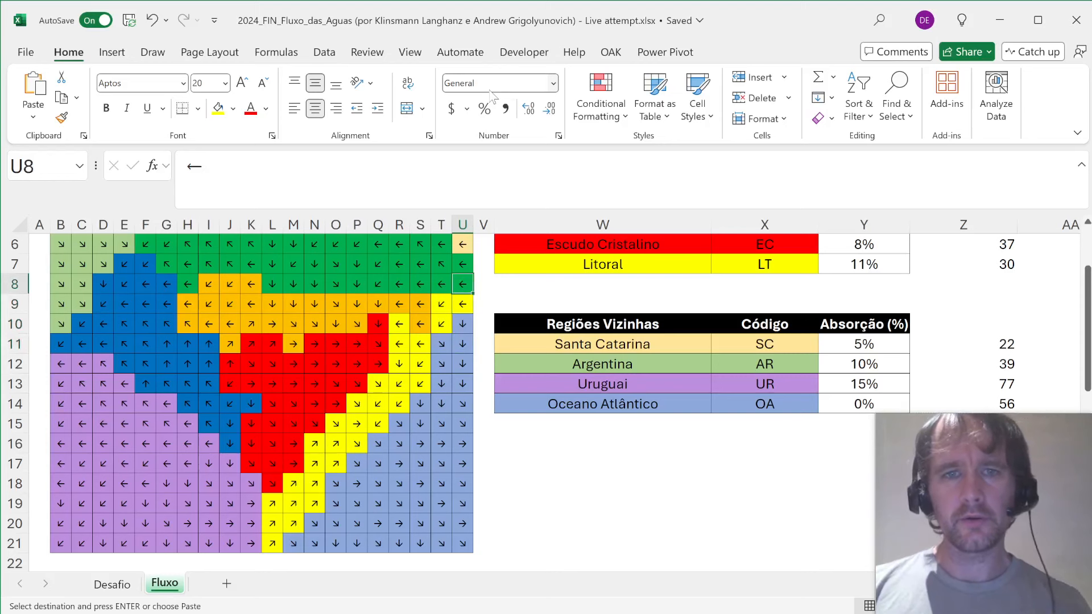
pyautogui.press('Up')
pyautogui.press('Up')
pyautogui.press('Up')
pyautogui.press('Up')
pyautogui.press('Up')
pyautogui.press('Up')
# - Finish the count of outward-pointing arrows along the map's northern edge from T2 back to B2
pyautogui.press('Left')
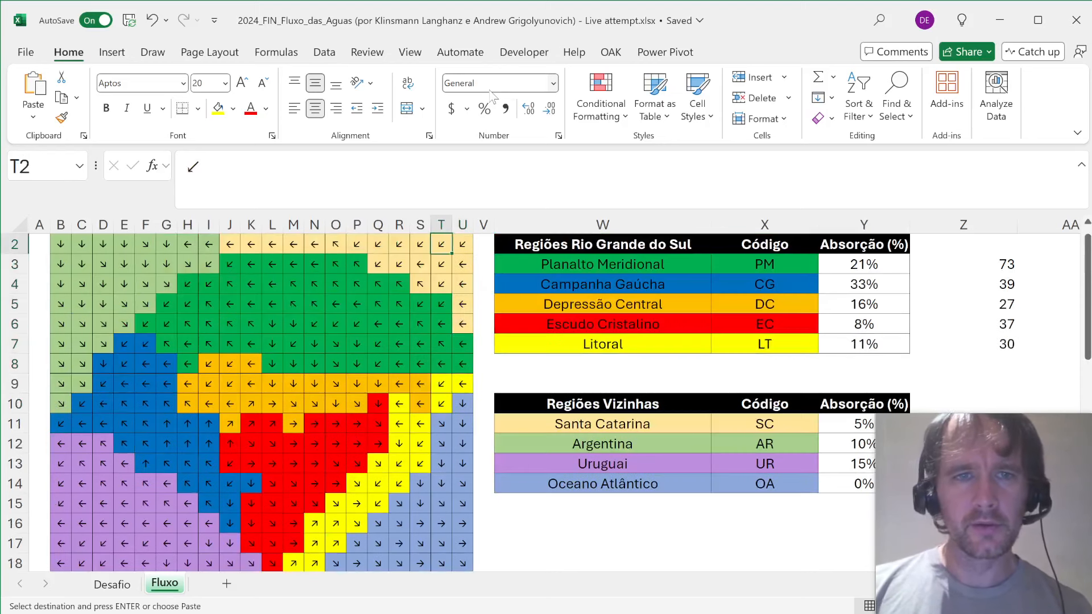
pyautogui.press('Left')
pyautogui.press('Left')
pyautogui.press('Left')
pyautogui.press('Left')
pyautogui.press('Left')
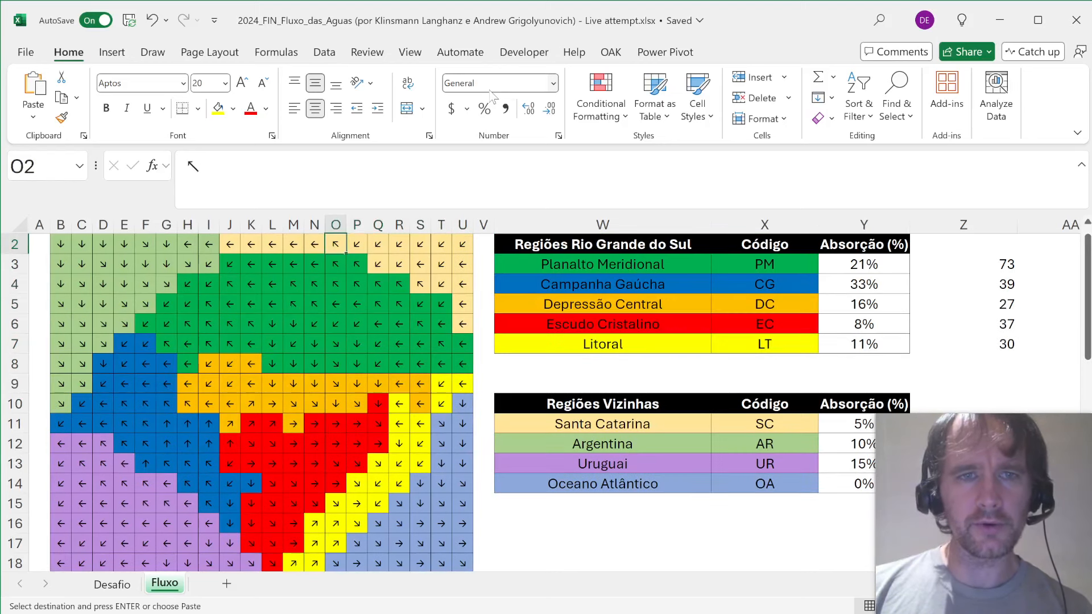
pyautogui.hotkey('ctrl', 'Left')
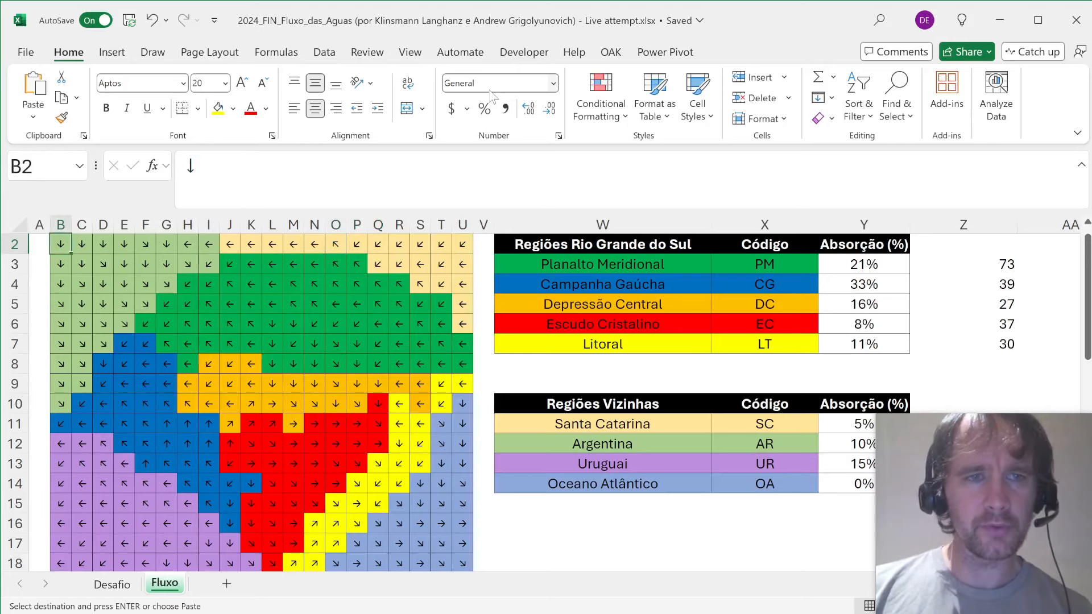
# - Enter T35 as the third bonus answer in E30 of the Desafio sheet and overwrite it with 10035
pyautogui.hotkey('ctrl', 'pageup')
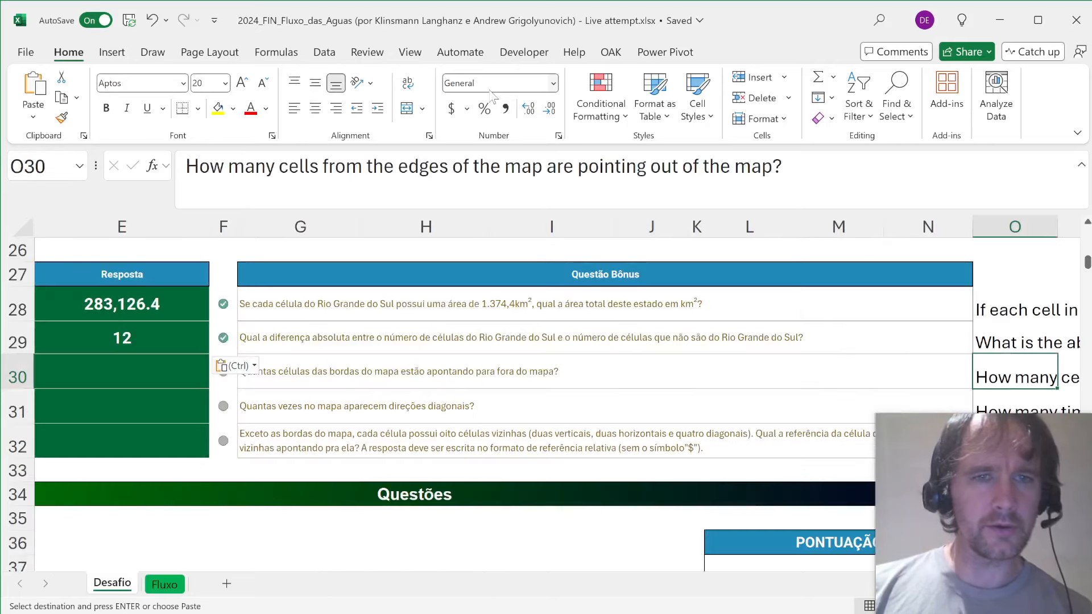
pyautogui.press('Left')
pyautogui.press('Left')
pyautogui.press('Left')
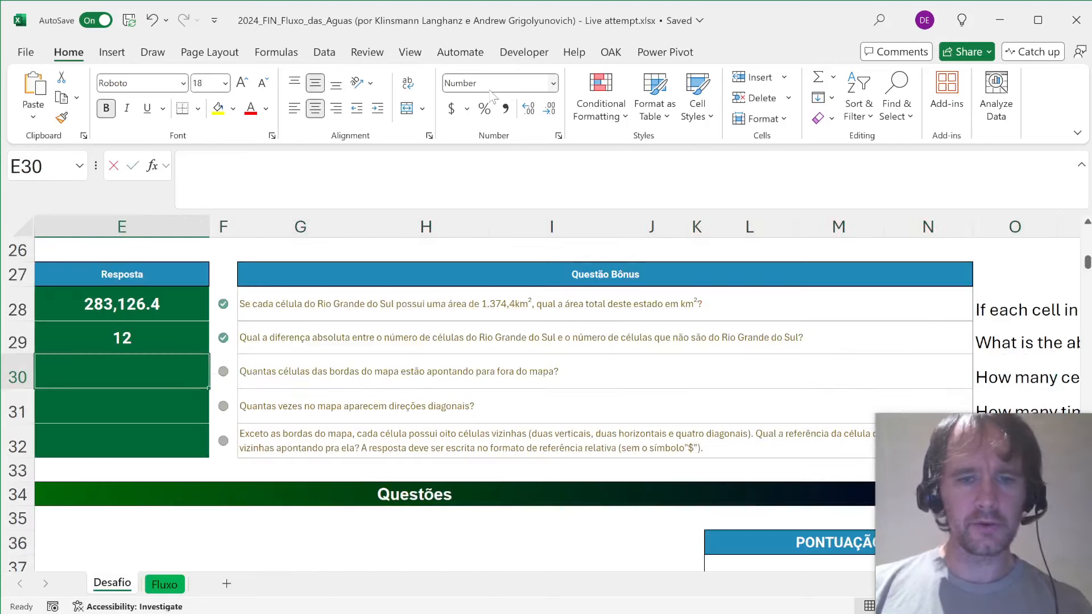
pyautogui.write('T35')
pyautogui.press('Return')
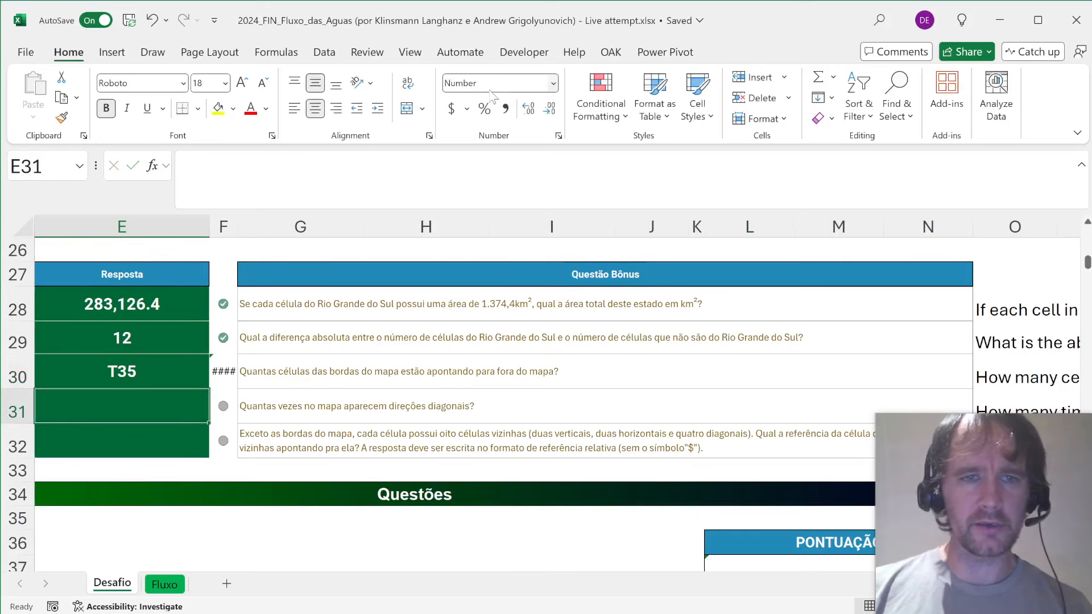
pyautogui.press('Up')
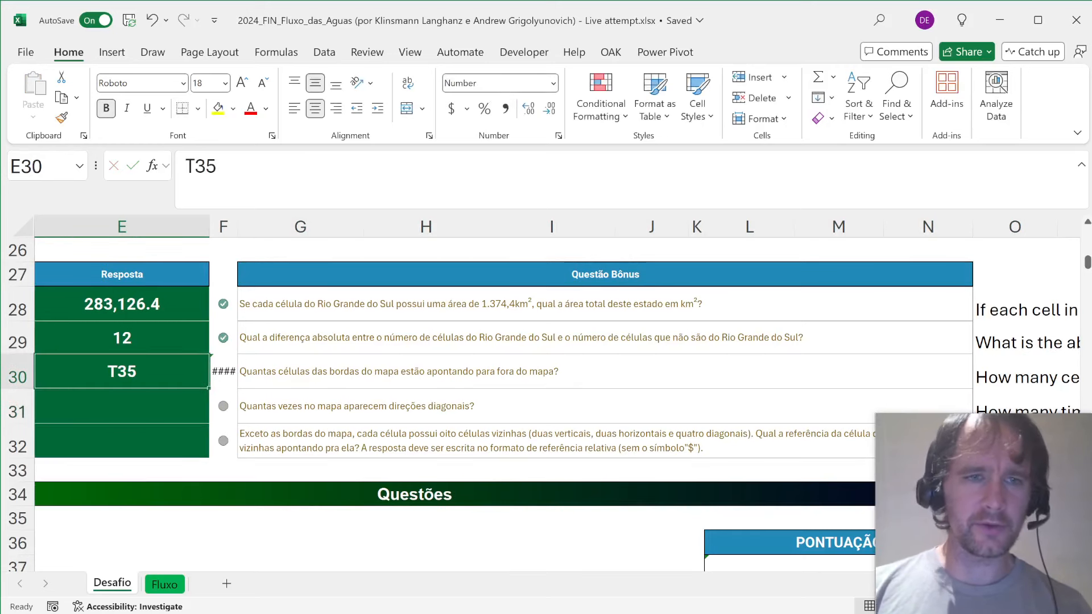
pyautogui.write('10035')
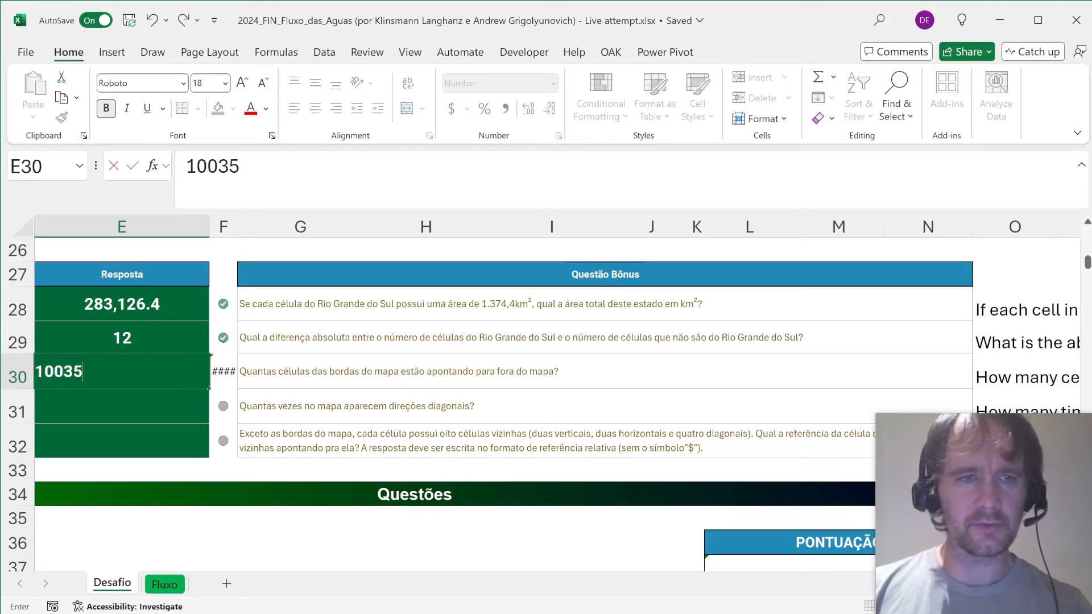
pyautogui.press('Return')
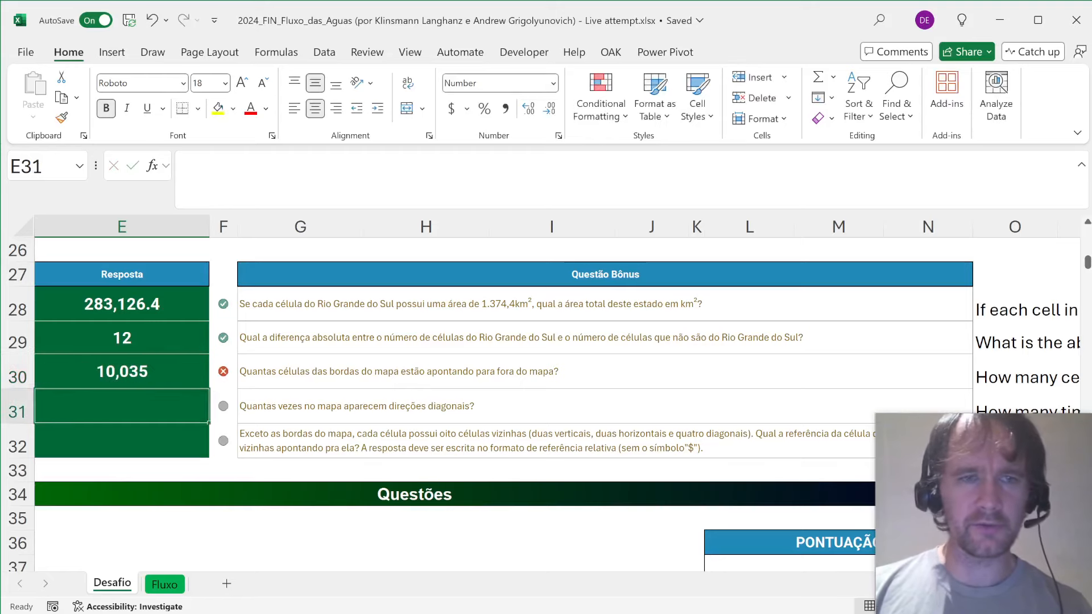
# - Look over the bonus question rows and read the translated fourth bonus question in O31
pyautogui.press('Right')
pyautogui.press('Up')
pyautogui.press('Left')
pyautogui.press('Left')
pyautogui.press('Left')
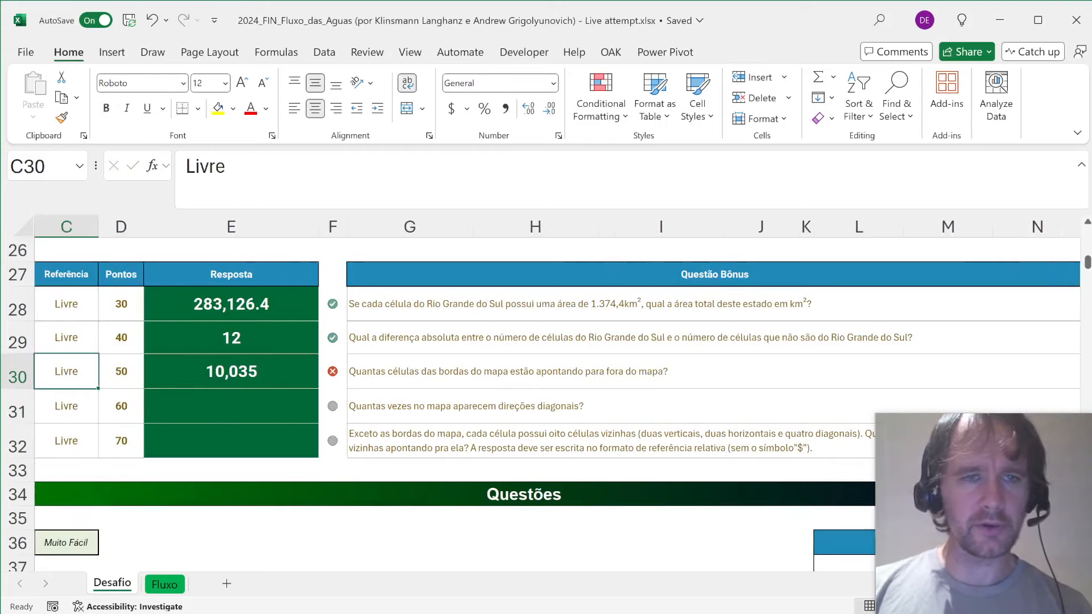
pyautogui.press('Left')
pyautogui.press('Right')
pyautogui.press('Right')
pyautogui.press('Down')
pyautogui.press('Down')
pyautogui.press('Right')
pyautogui.press('Right')
pyautogui.press('Up')
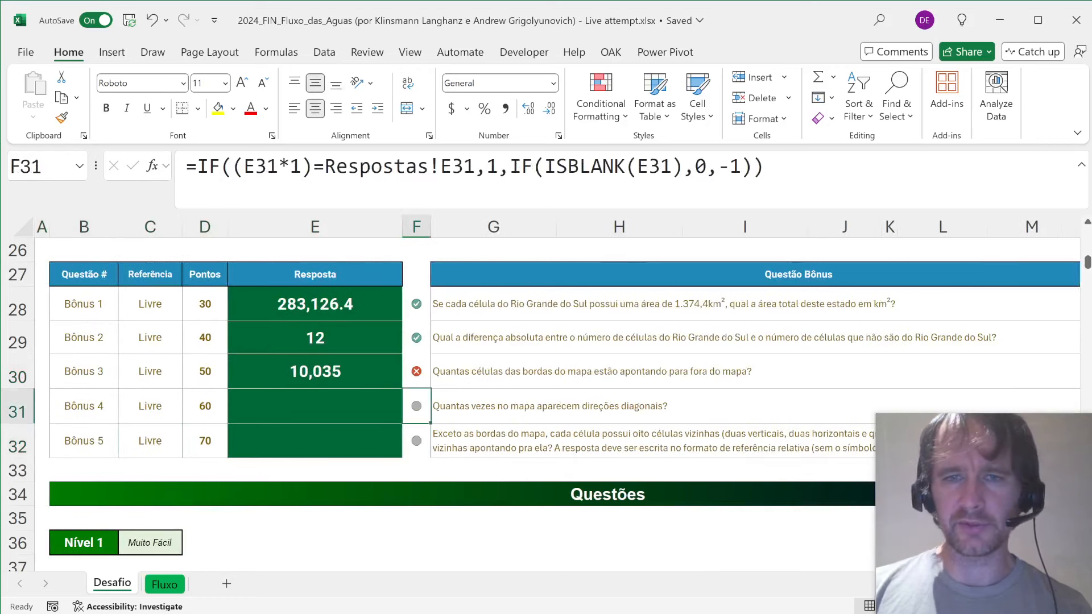
pyautogui.press('Right')
pyautogui.press('Right')
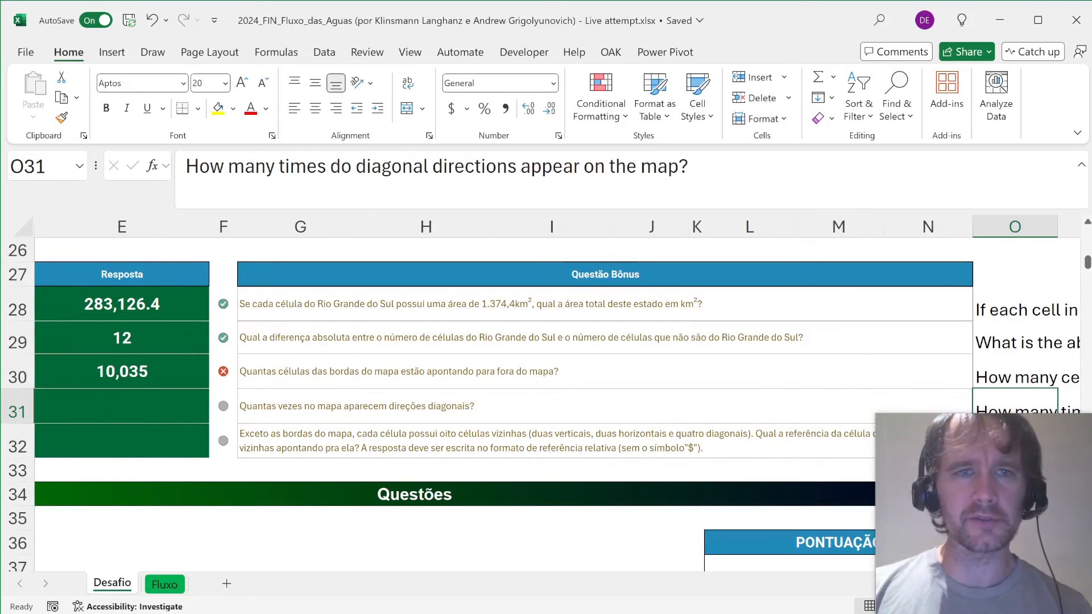
# - List the map's distinct arrows in W17 of the Fluxo sheet with =UNIQUE(TOCOL(B2:U21))
pyautogui.hotkey('ctrl', 'pagedown')
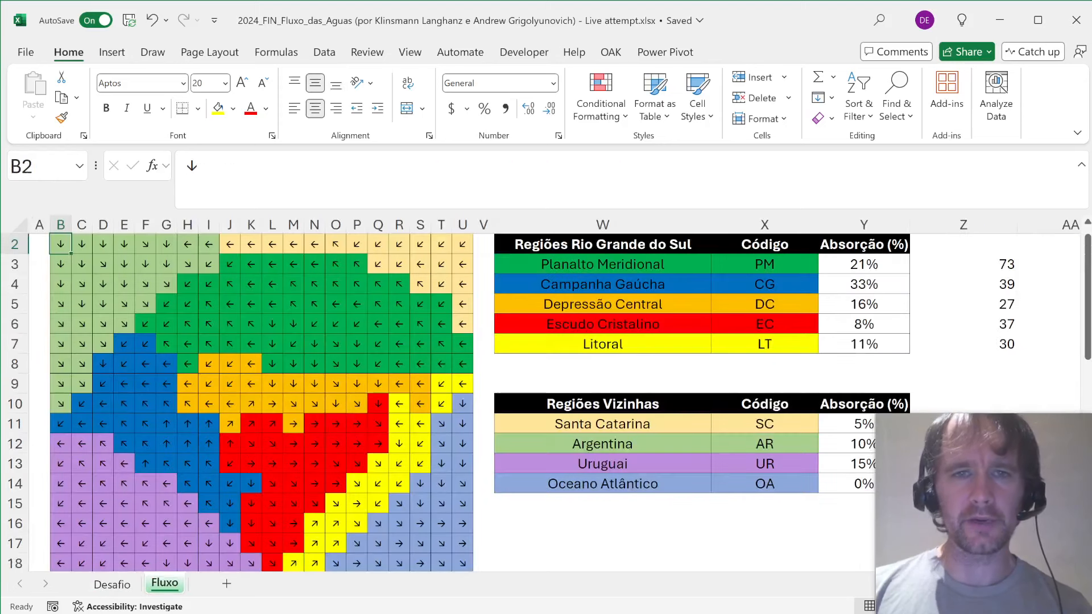
pyautogui.scroll(-1, 581, 476)
pyautogui.click(568, 490)
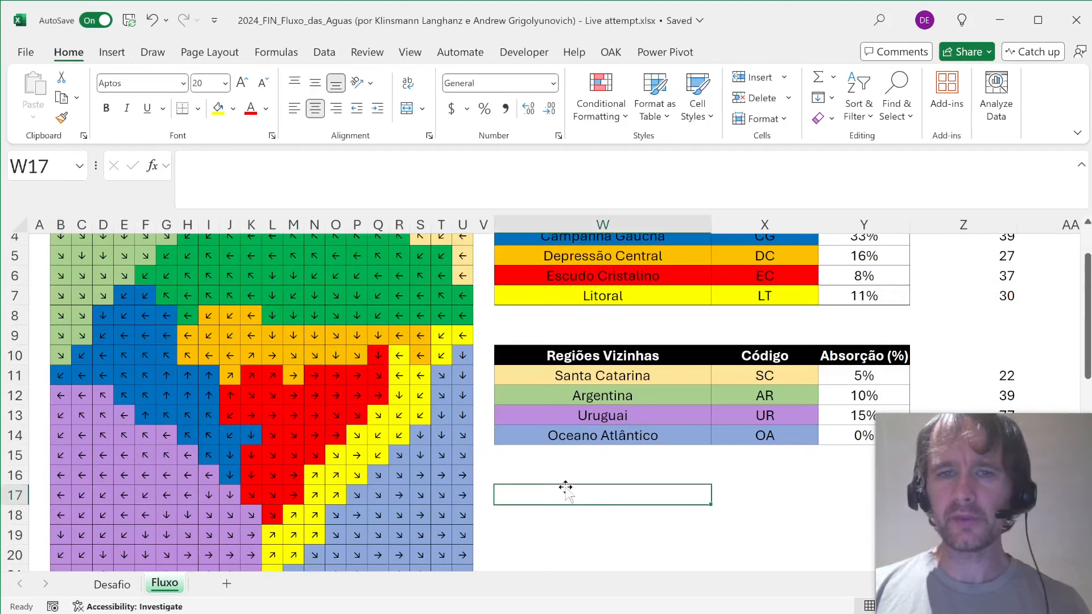
pyautogui.write('=uniq')
pyautogui.press('Tab')
pyautogui.write('toc')
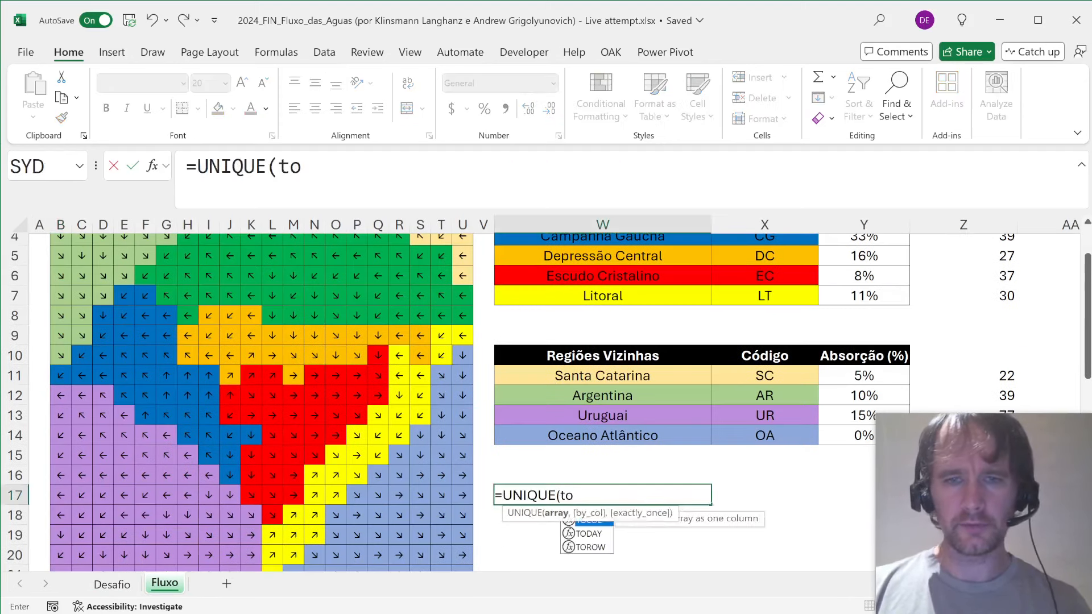
pyautogui.press('Tab')
pyautogui.press('Left')
pyautogui.press('Left')
pyautogui.hotkey('ctrl', 'Up')
pyautogui.hotkey('ctrl', 'shift', 'Left')
pyautogui.hotkey('ctrl', 'shift', 'Down')
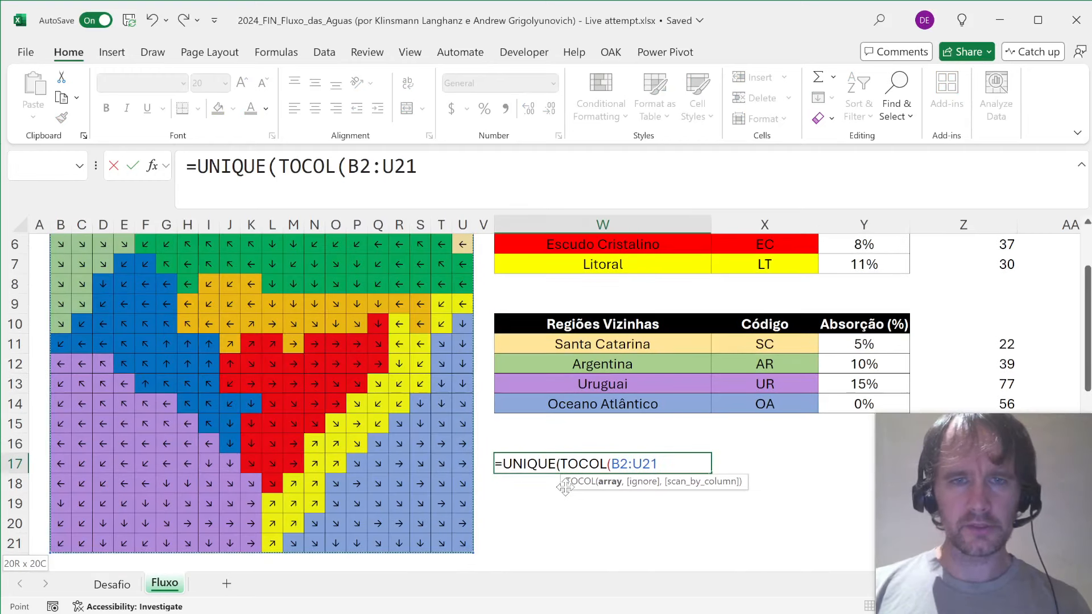
pyautogui.press('Return')
pyautogui.press('Return')
# - Name the map's arrow range B2:U21 as mp
pyautogui.press('Left')
pyautogui.press('Left')
pyautogui.hotkey('ctrl', 'Up')
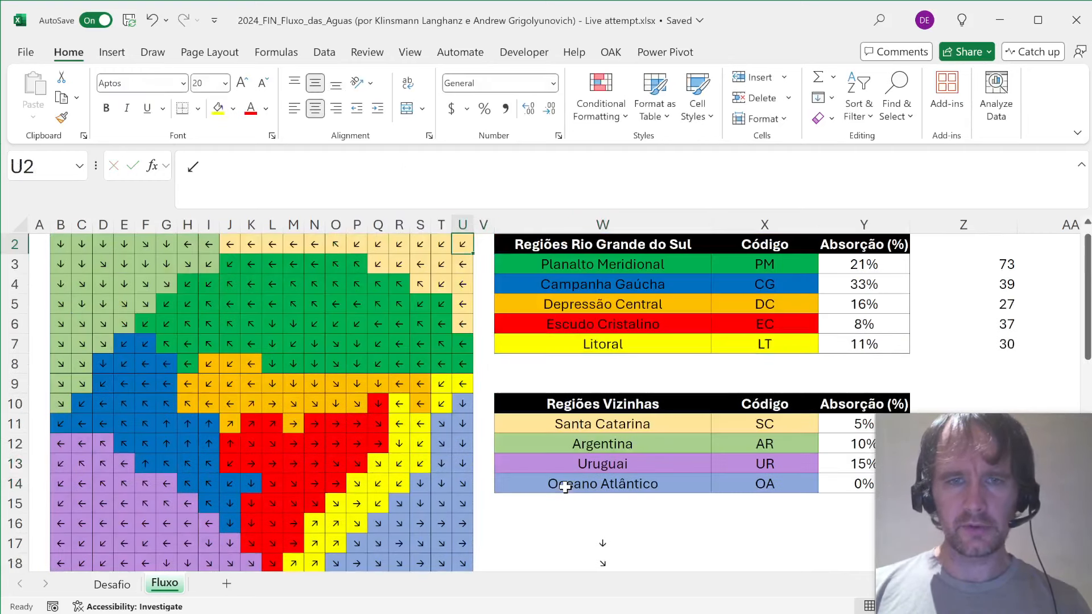
pyautogui.hotkey('ctrl', 'shift', 'Left')
pyautogui.hotkey('ctrl', 'shift', 'Down')
pyautogui.hotkey('alt', 'F3')
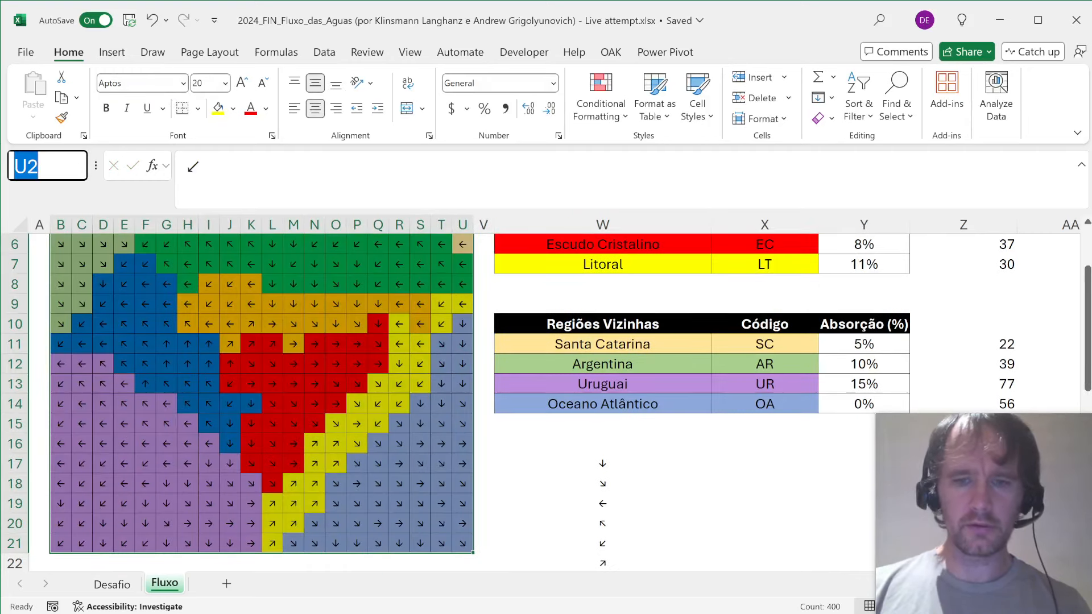
pyautogui.write('mp')
pyautogui.press('Return')
# - Convert the distinct arrow list in W17:W24 to static values and sort it in ascending order
pyautogui.scroll(-2, 634, 441)
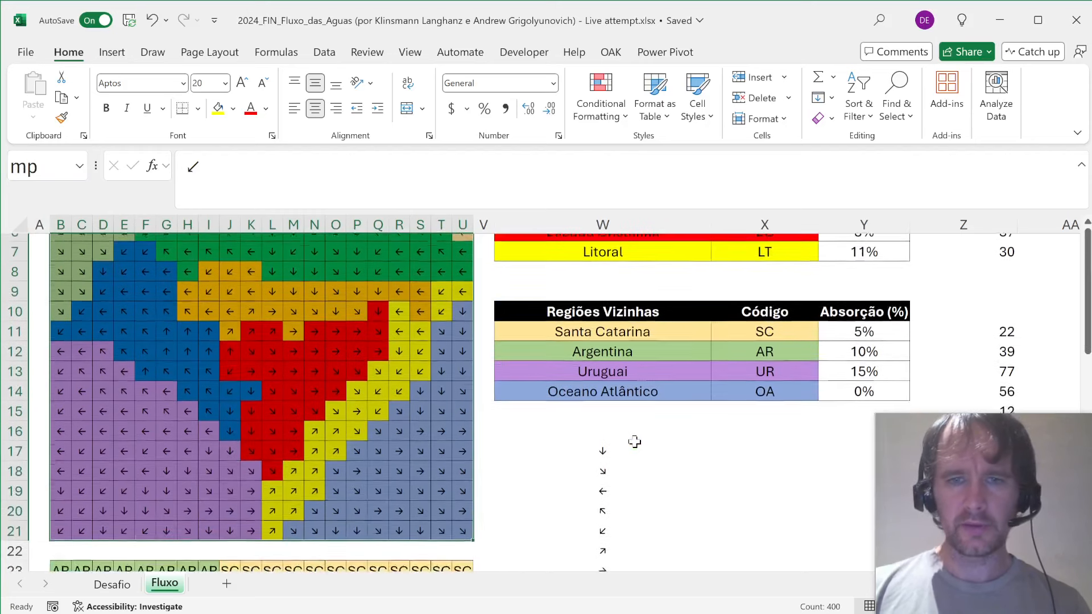
pyautogui.click(599, 459)
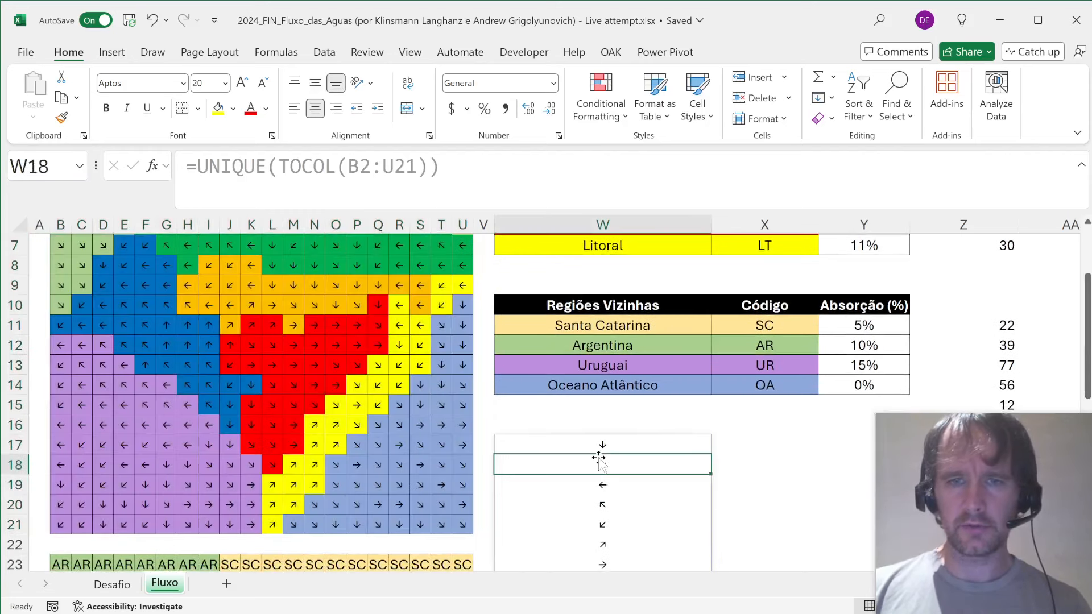
pyautogui.press('Up')
pyautogui.hotkey('ctrl', 'shift', 'Down')
pyautogui.hotkey('ctrl', 'c')
pyautogui.hotkey('alt', 'e')
pyautogui.press('s')
pyautogui.press('v')
pyautogui.press('Return')
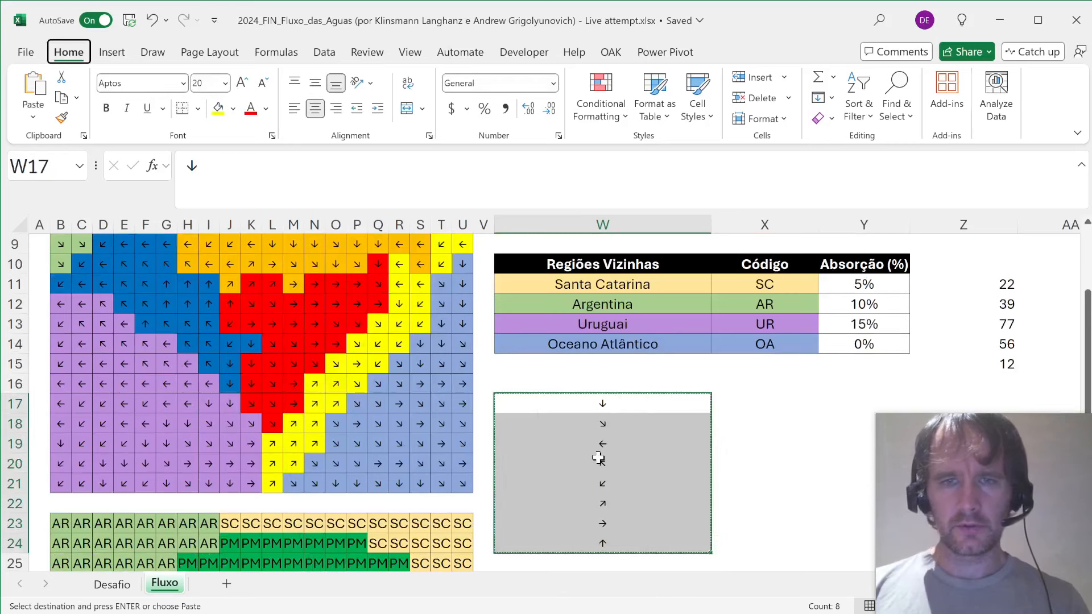
pyautogui.hotkey('alt', 'a')
pyautogui.press('s')
pyautogui.press('a')
# - Count each arrow's occurrences on the map in X17 with =COUNTIFS(mp,W17:W24)
pyautogui.press('Up')
pyautogui.press('Right')
pyautogui.press('Down')
pyautogui.write('=countifs')
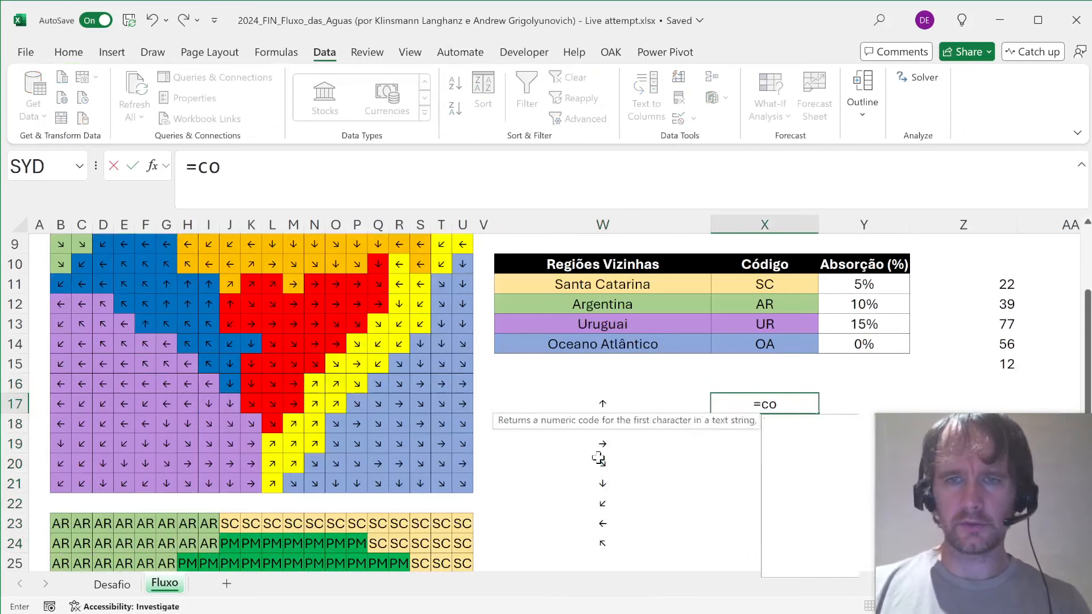
pyautogui.press('Tab')
pyautogui.write('mp,')
pyautogui.press('Left')
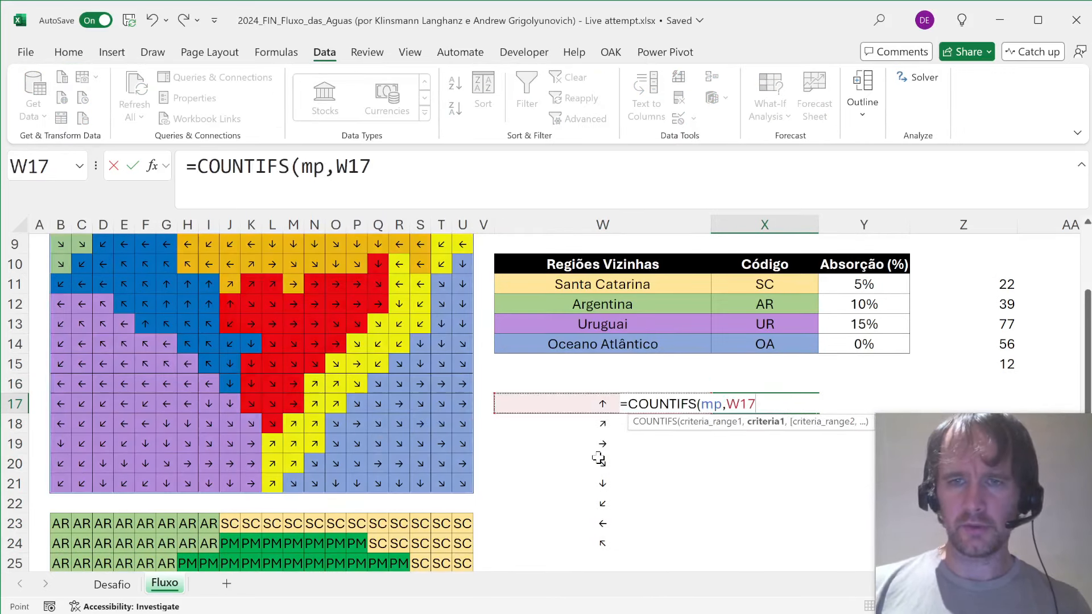
pyautogui.hotkey('ctrl', 'shift', 'Down')
pyautogui.press('Return')
pyautogui.press('Up')
pyautogui.press('Down')
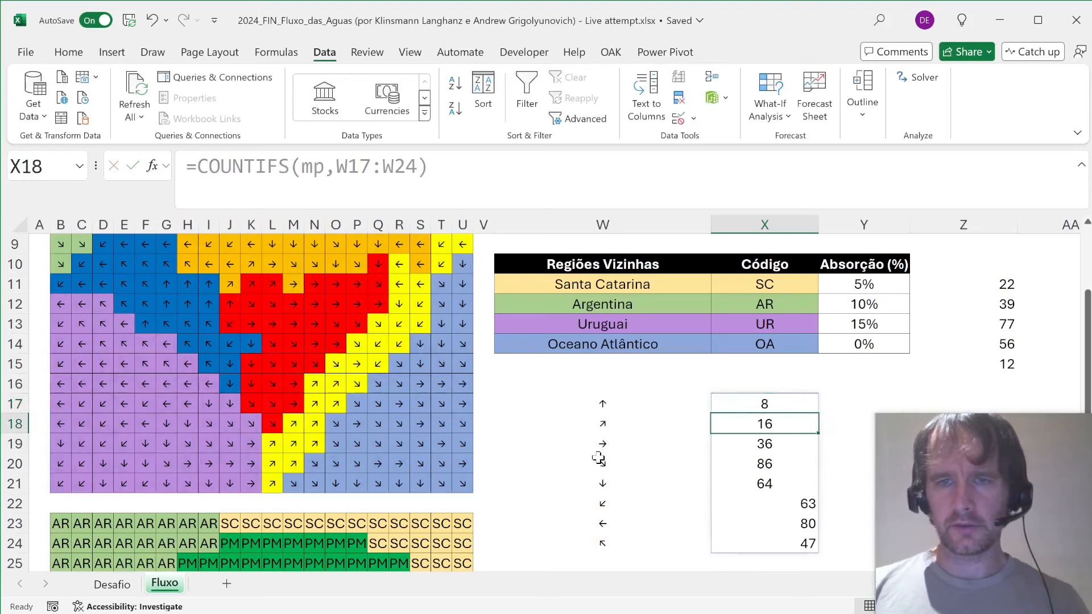
# - Paste only the formatting of X18 onto the arrow counts down through X24
pyautogui.hotkey('ctrl', 'c')
pyautogui.hotkey('ctrl', 'shift', 'Down')
pyautogui.hotkey('ctrl', 'alt', 'v')
pyautogui.press('t')
pyautogui.press('Return')
pyautogui.press('Left')
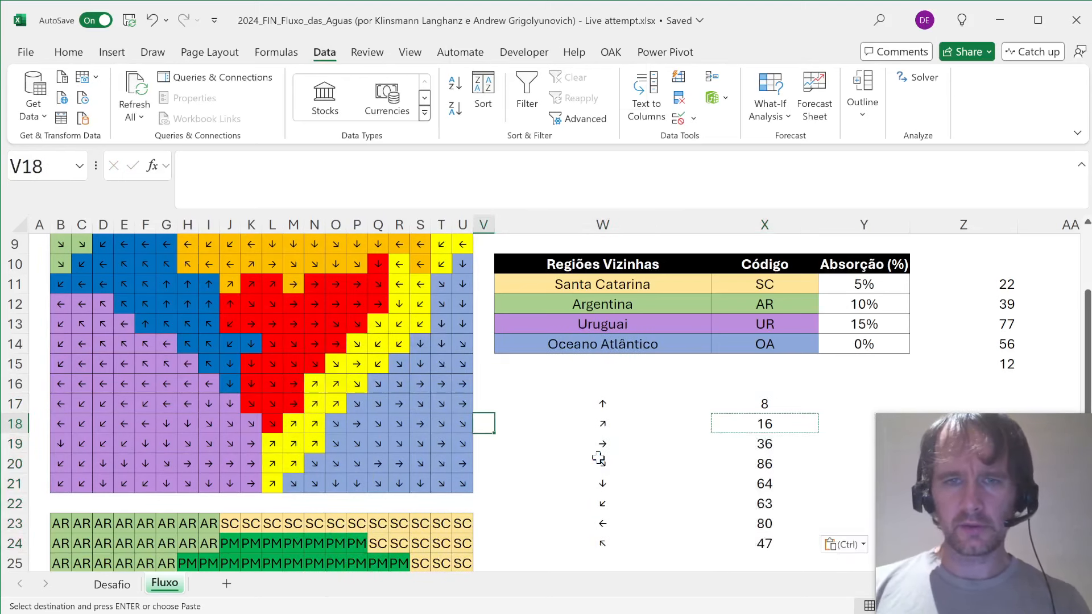
# - Total the four diagonal arrow counts in X18, X20, X22 and X24, and enter 212 as the Bônus 4 answer in E31 of Desafio
pyautogui.press('Right')
pyautogui.keyDown('ctrl'); pyautogui.click(769, 466); pyautogui.keyUp('ctrl')
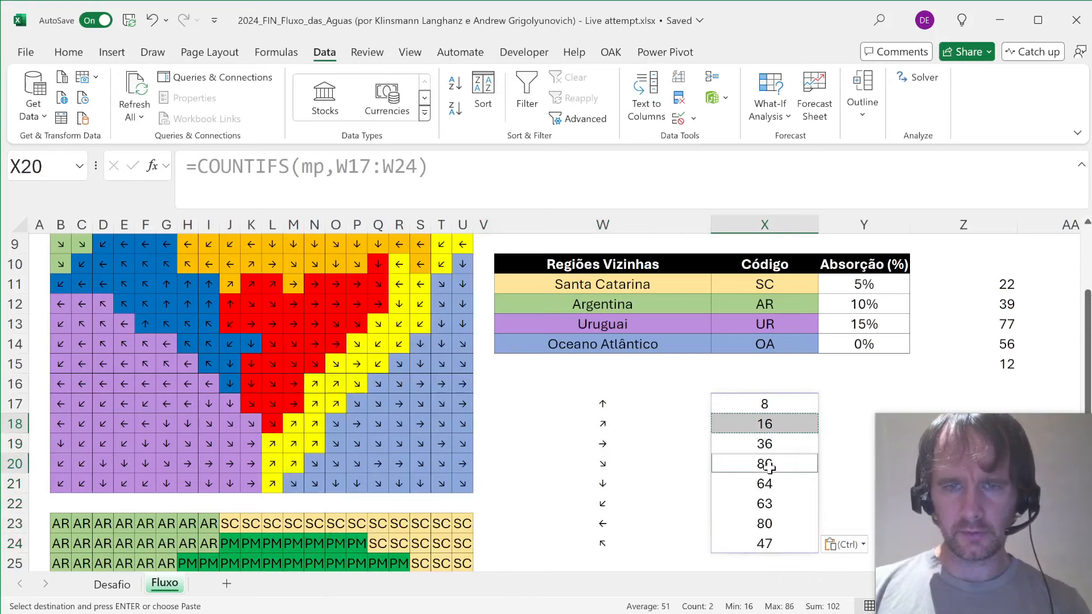
pyautogui.keyDown('ctrl'); pyautogui.click(770, 504); pyautogui.keyUp('ctrl')
pyautogui.keyDown('ctrl'); pyautogui.click(768, 543); pyautogui.keyUp('ctrl')
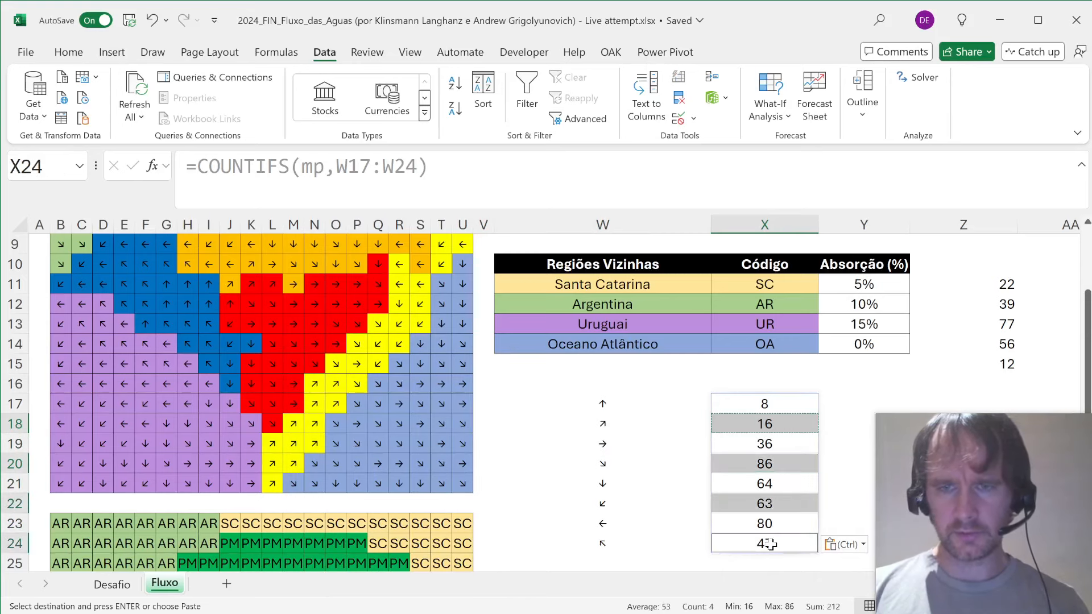
pyautogui.hotkey('ctrl', 'pageup')
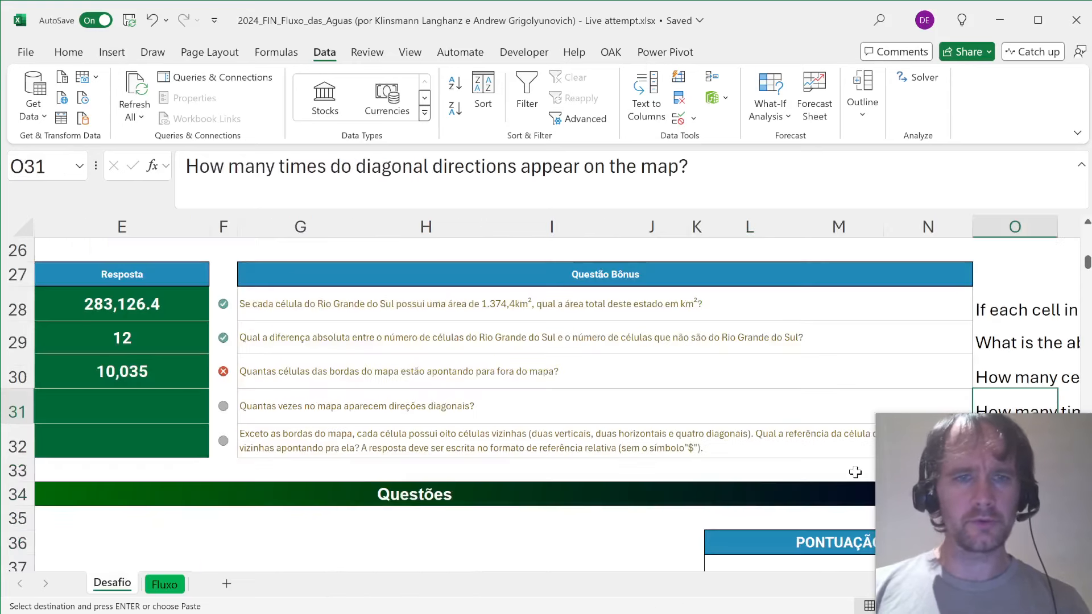
pyautogui.click(144, 407)
pyautogui.write('212')
pyautogui.press('Return')
pyautogui.press('Return')
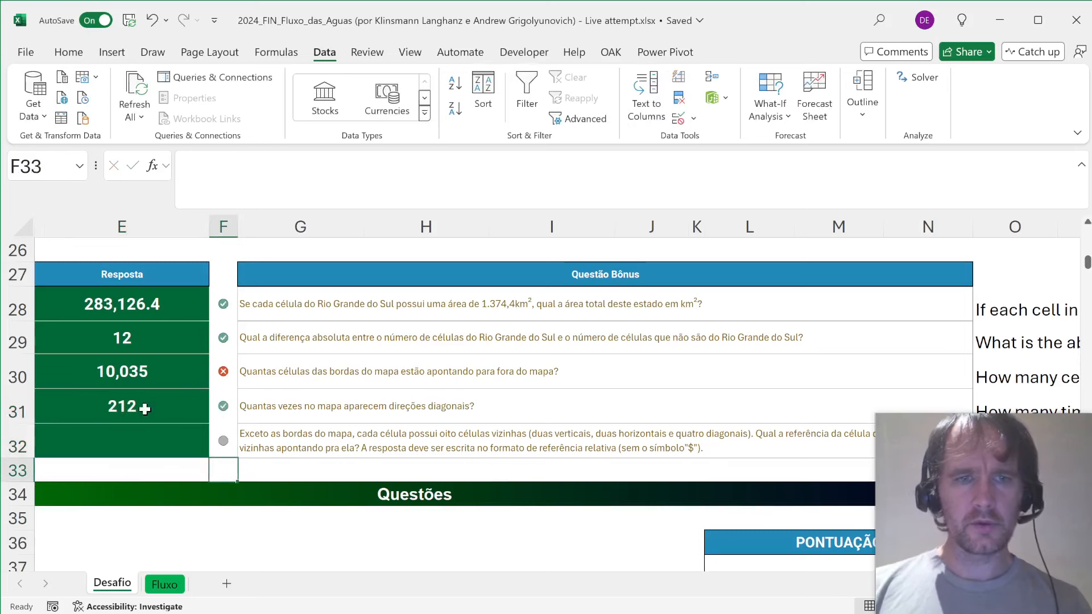
# - Read the full translated fifth bonus question in O32
pyautogui.press('Up')
pyautogui.press('Right')
pyautogui.press('Right')
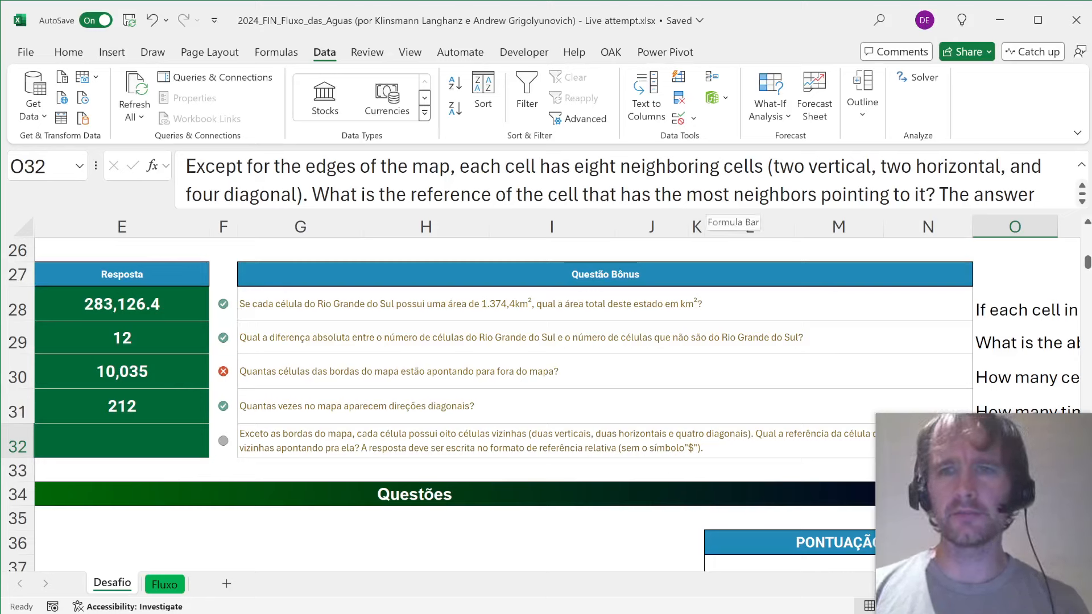
pyautogui.click(707, 197)
pyautogui.scroll(-1, 706, 197)
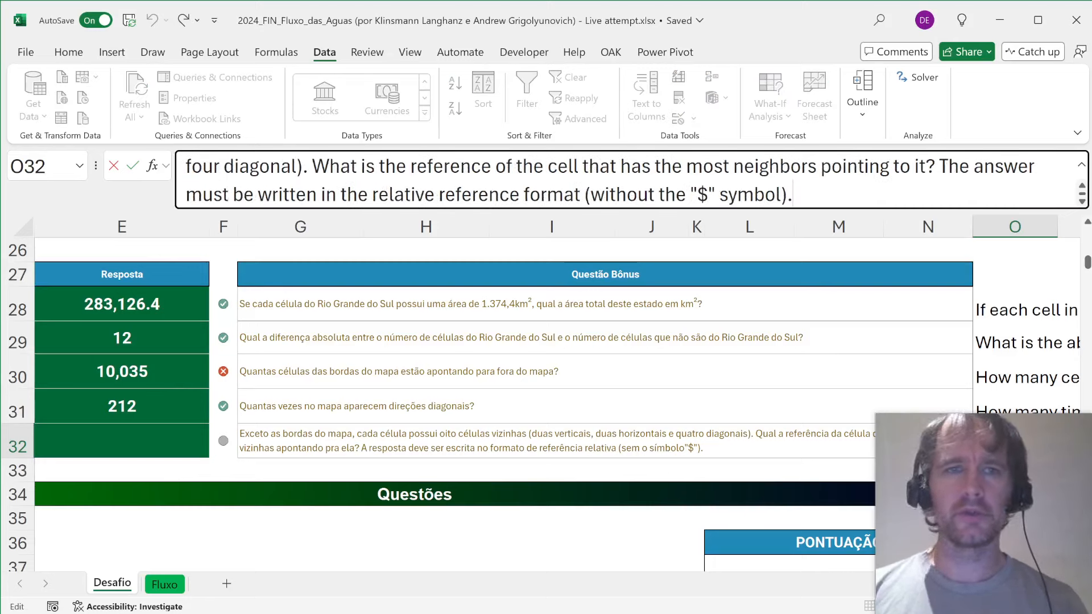
pyautogui.press('Escape')
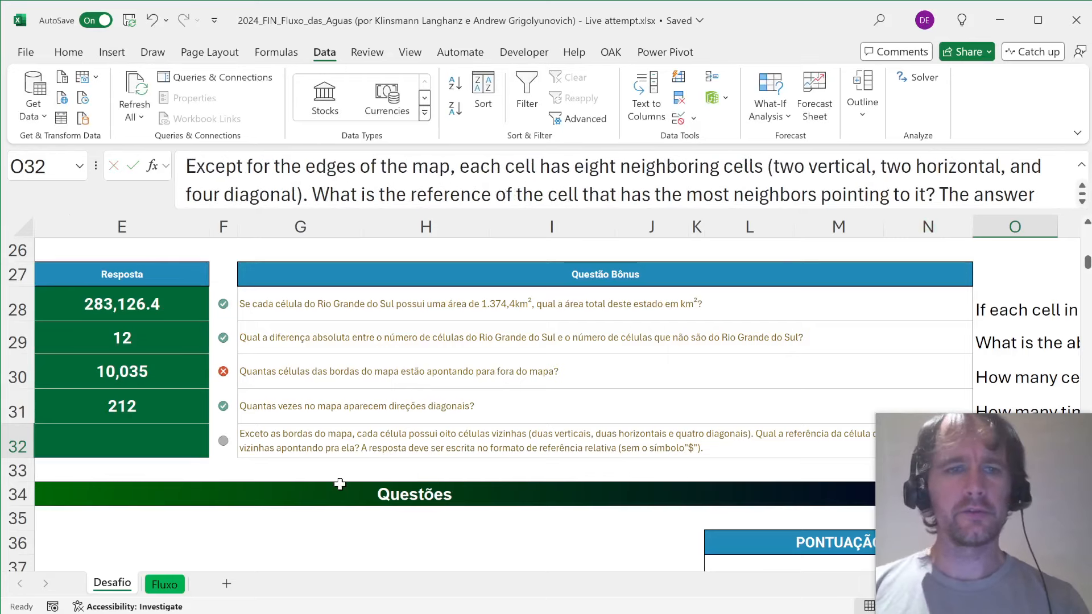
pyautogui.hscroll(-3, 341, 401)
pyautogui.click(329, 386)
pyautogui.click(329, 432)
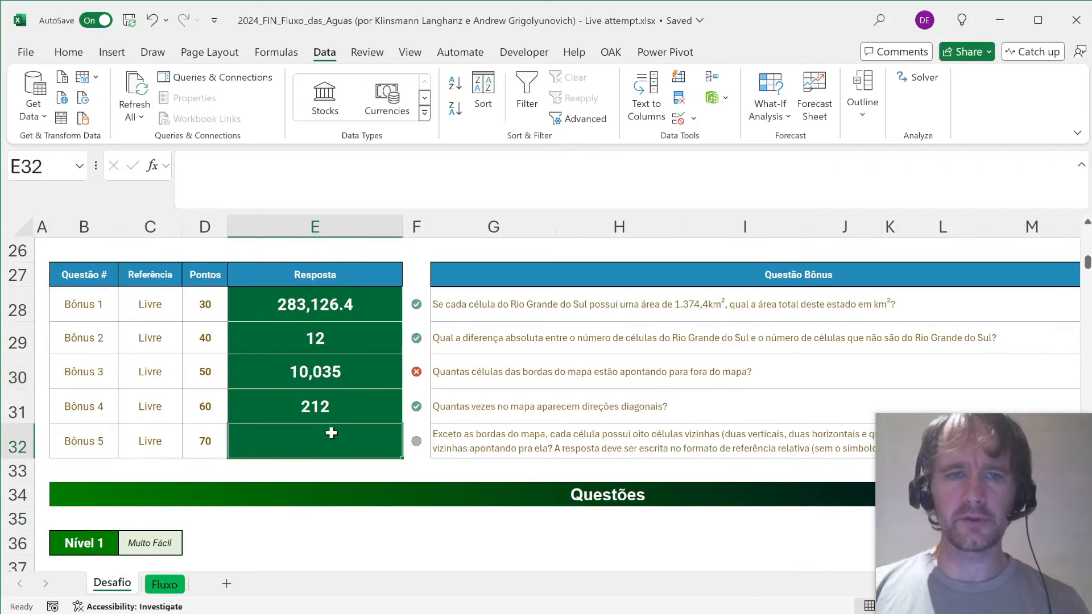
# - Translate the Nível 1 question from Portuguese in C38 with =TRANSLATE(B38,"pt")
pyautogui.scroll(-2, 331, 432)
pyautogui.scroll(-2, 332, 433)
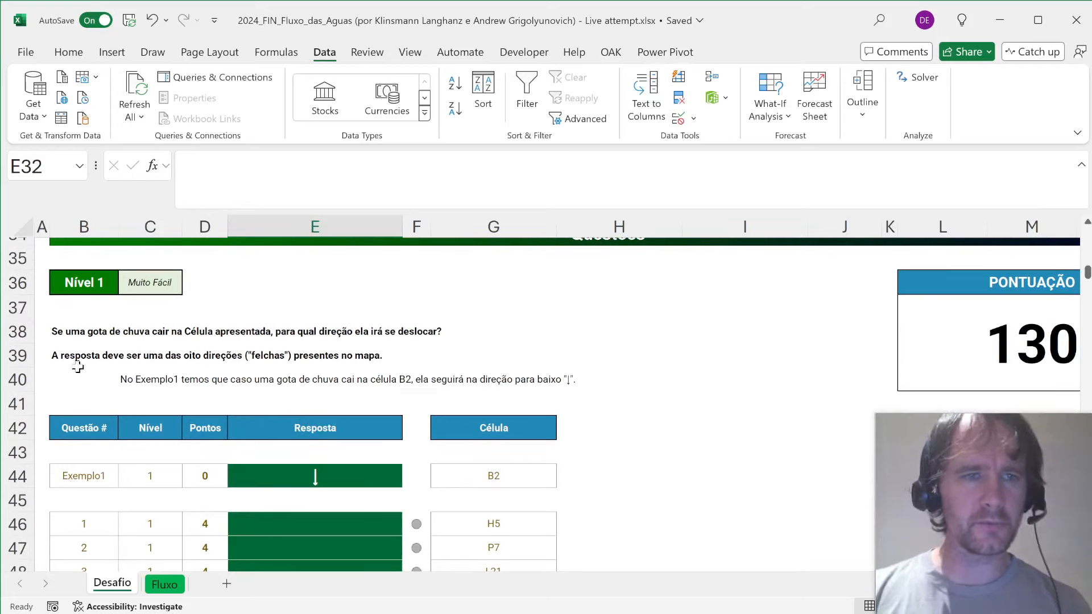
pyautogui.click(579, 337)
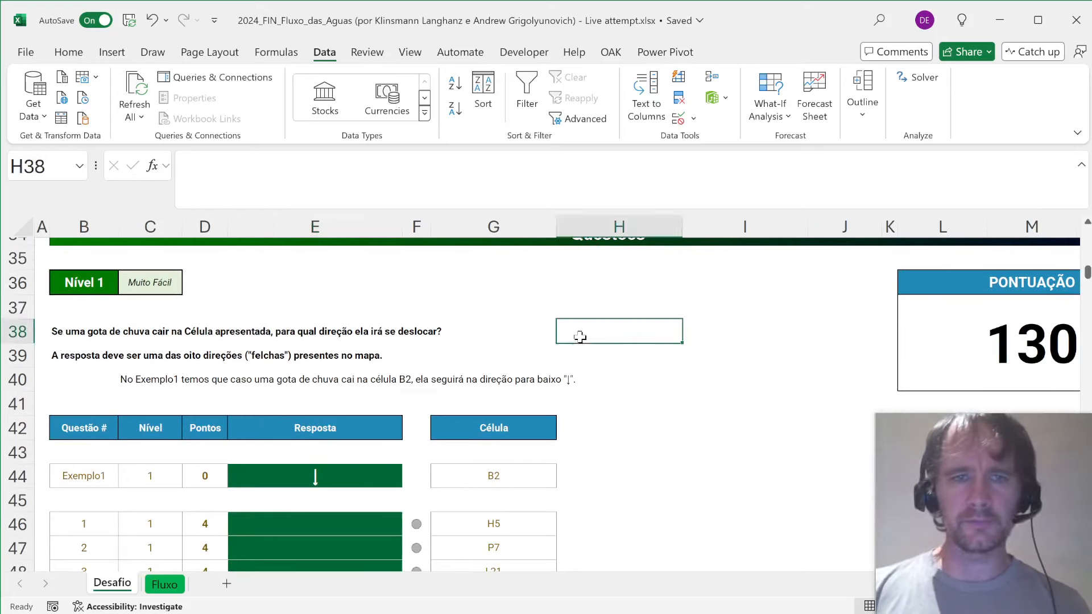
pyautogui.press('Left')
pyautogui.press('Left')
pyautogui.press('Left')
pyautogui.press('Left')
pyautogui.press('Left')
pyautogui.write('=tran')
pyautogui.press('Tab')
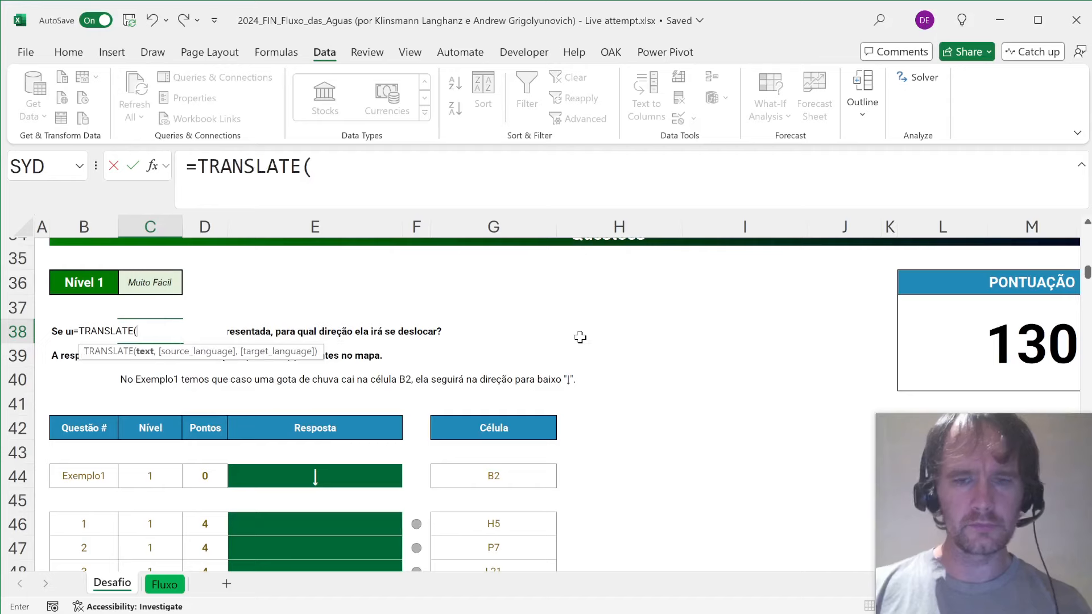
pyautogui.press('Left')
pyautogui.write(',"pt")')
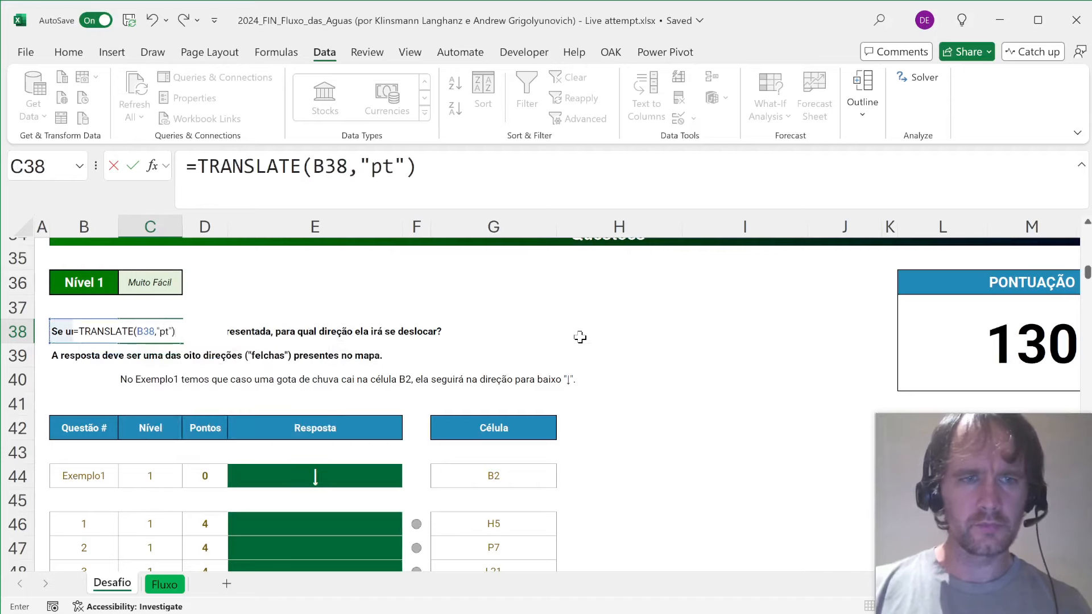
pyautogui.hotkey('ctrl', 'Return')
# - Copy the translation formula from C38 to C39 and D40 for the remaining Nível 1 instructions
pyautogui.hotkey('ctrl', 'c')
pyautogui.press('Down')
pyautogui.hotkey('ctrl', 'v')
pyautogui.press('Down')
pyautogui.press('Right')
pyautogui.hotkey('ctrl', 'v')
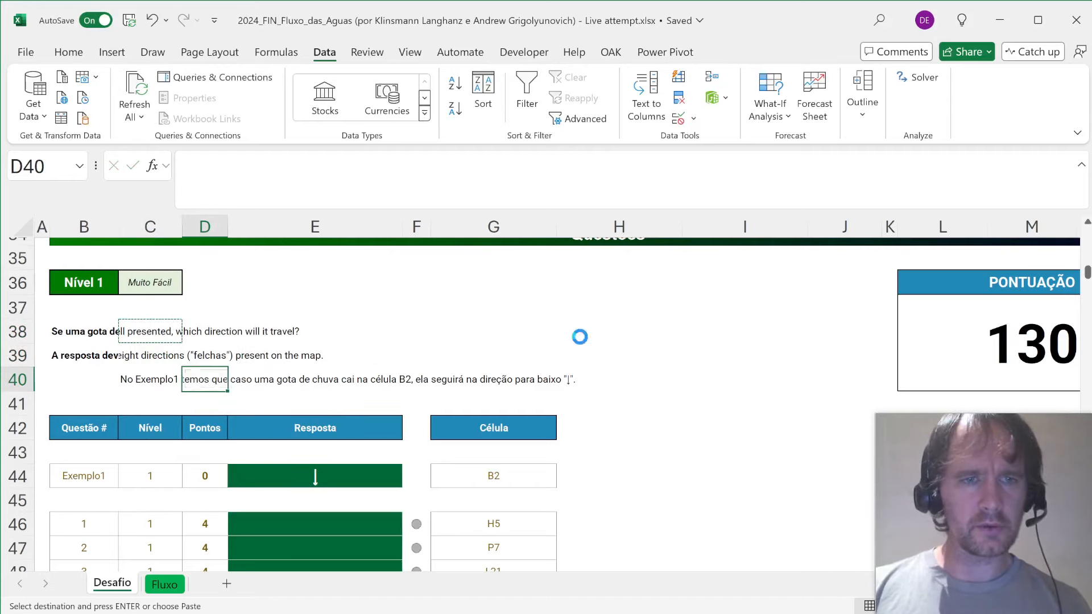
# - Left-align the Nível 1 translations in C38:C39 and D40
pyautogui.press('Left')
pyautogui.press('Up')
pyautogui.press('Up')
pyautogui.hotkey('shift', 'Down')
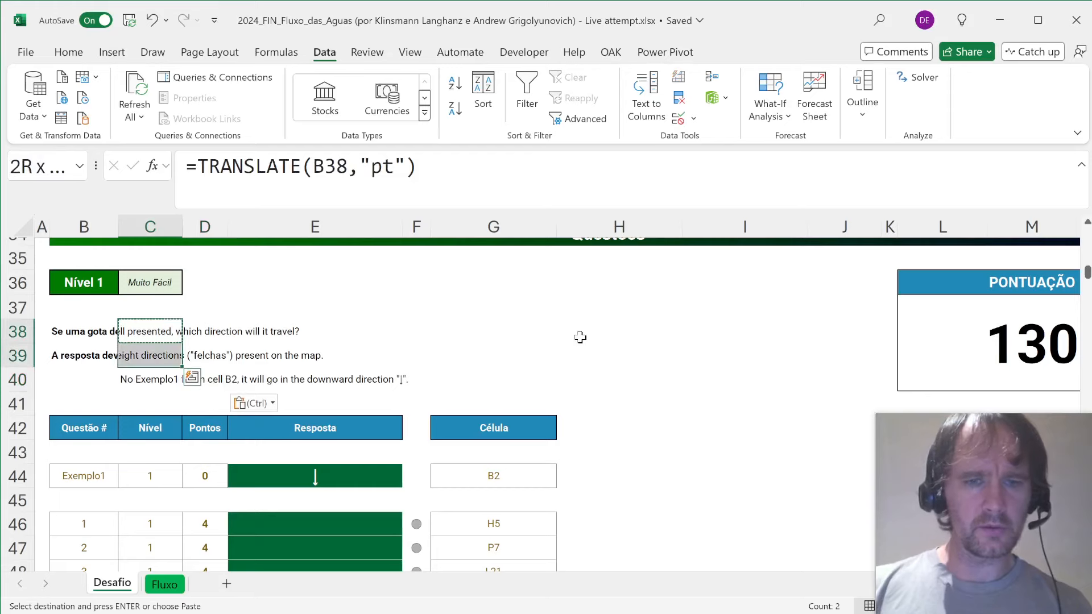
pyautogui.hotkey('alt', 'h')
pyautogui.press('a')
pyautogui.press('l')
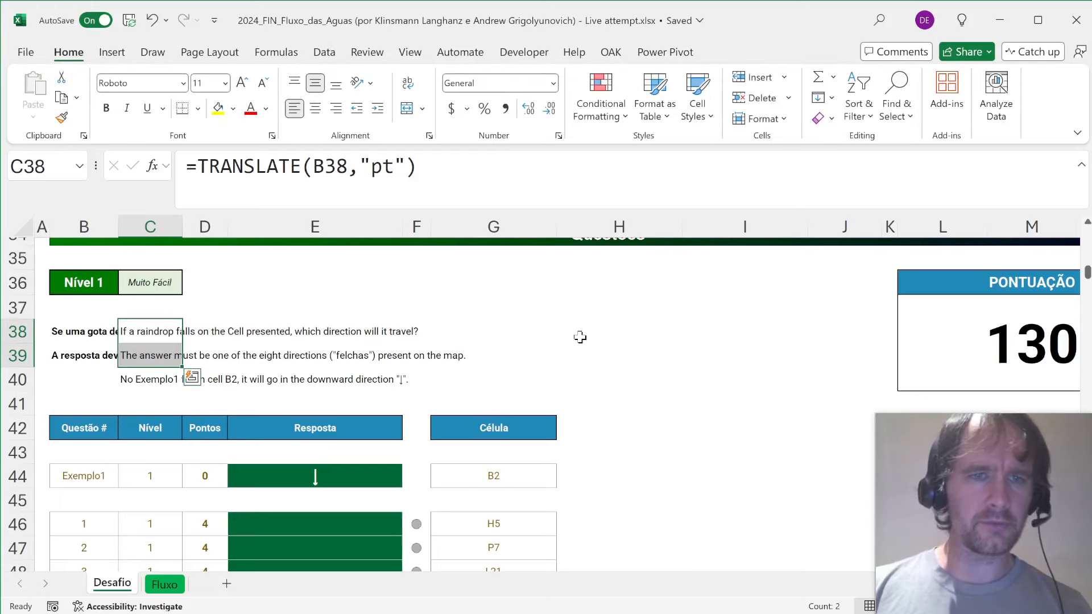
pyautogui.press('Down')
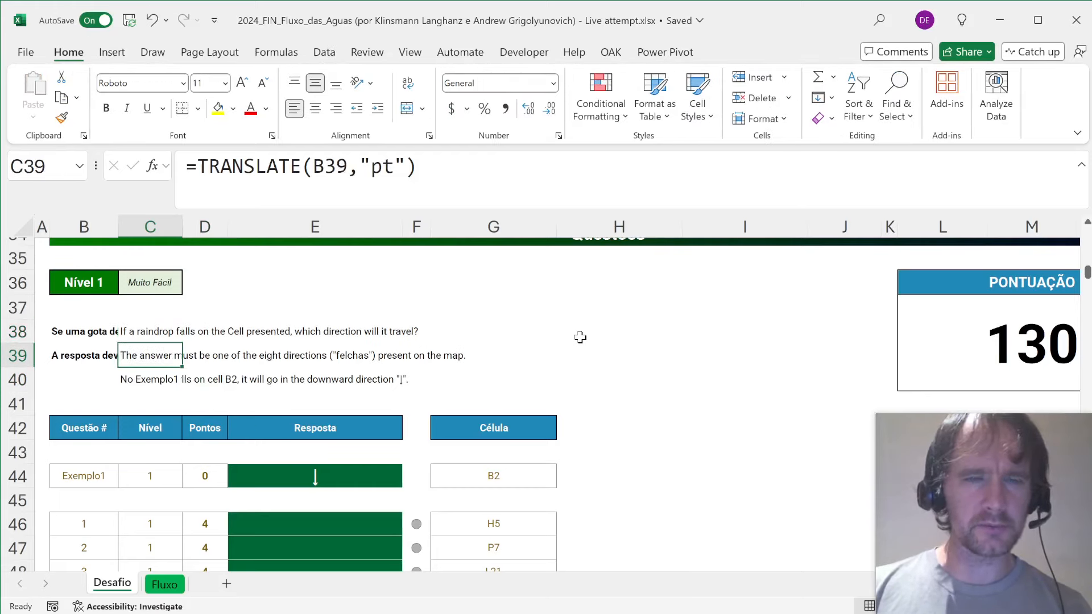
pyautogui.press('Down')
pyautogui.press('Right')
pyautogui.hotkey('alt', 'h')
pyautogui.press('a')
pyautogui.press('l')
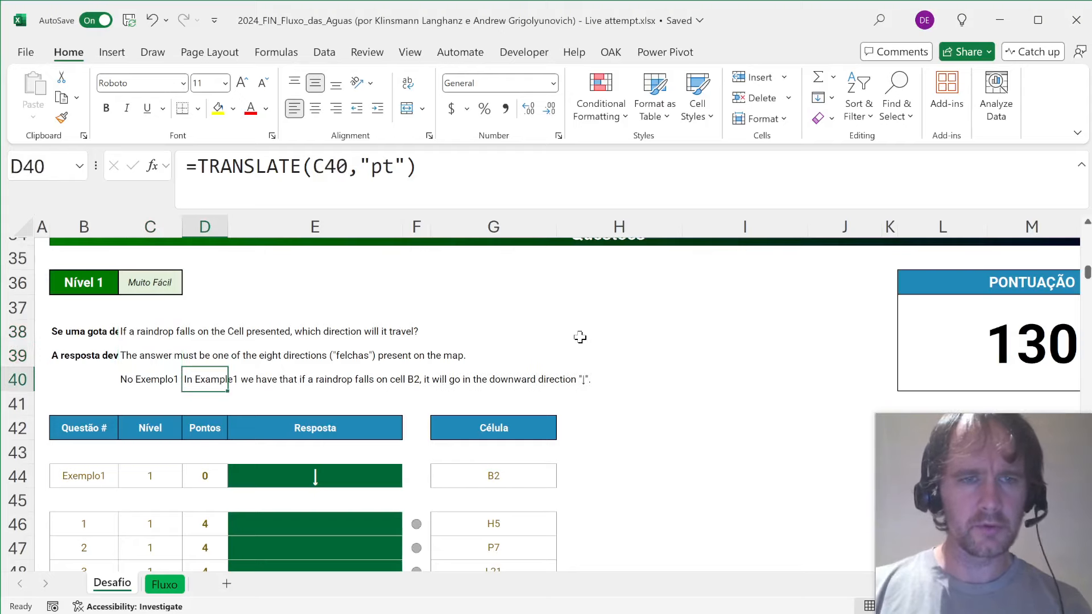
# - Answer question 1 in E46 by looking up its map cell with =INDIRECT("Fluxo!"&G46)
pyautogui.press('Right')
pyautogui.press('Down')
pyautogui.press('Down')
pyautogui.press('Right')
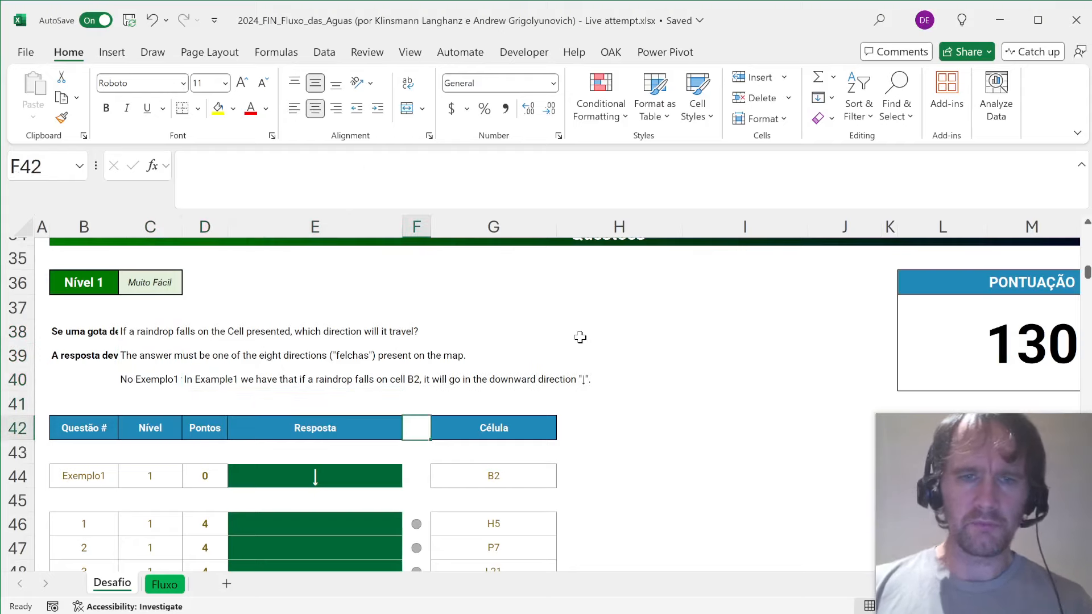
pyautogui.press('Down')
pyautogui.press('Left')
pyautogui.press('Down')
pyautogui.press('Down')
pyautogui.press('Down')
pyautogui.press('Down')
pyautogui.press('Up')
pyautogui.write('=ind')
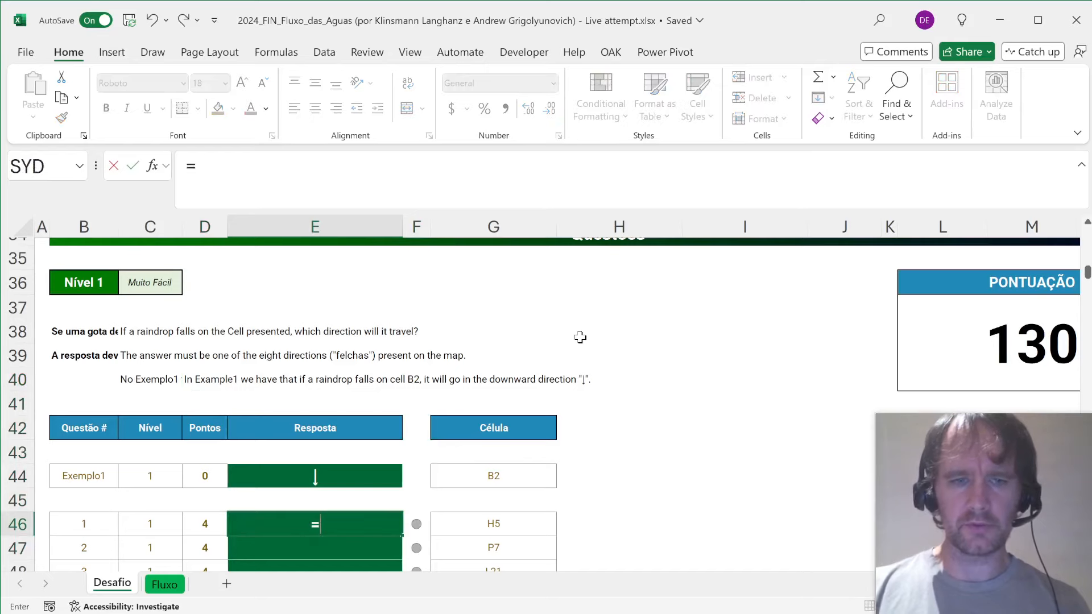
pyautogui.press('Tab')
pyautogui.press('BackSpace')
pyautogui.press('BackSpace')
pyautogui.press('BackSpace')
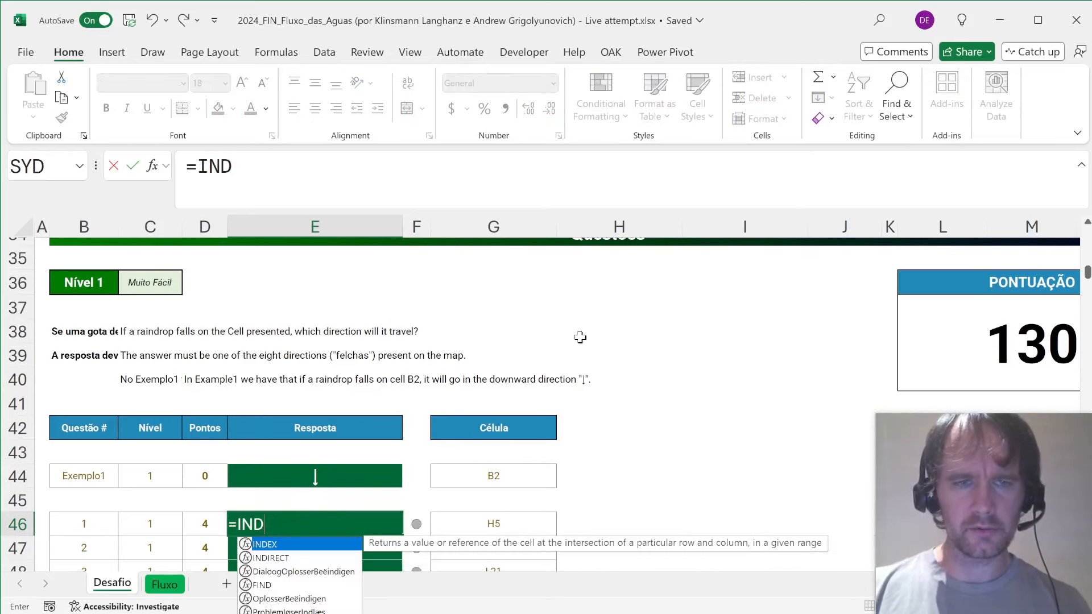
pyautogui.press('Down')
pyautogui.press('Tab')
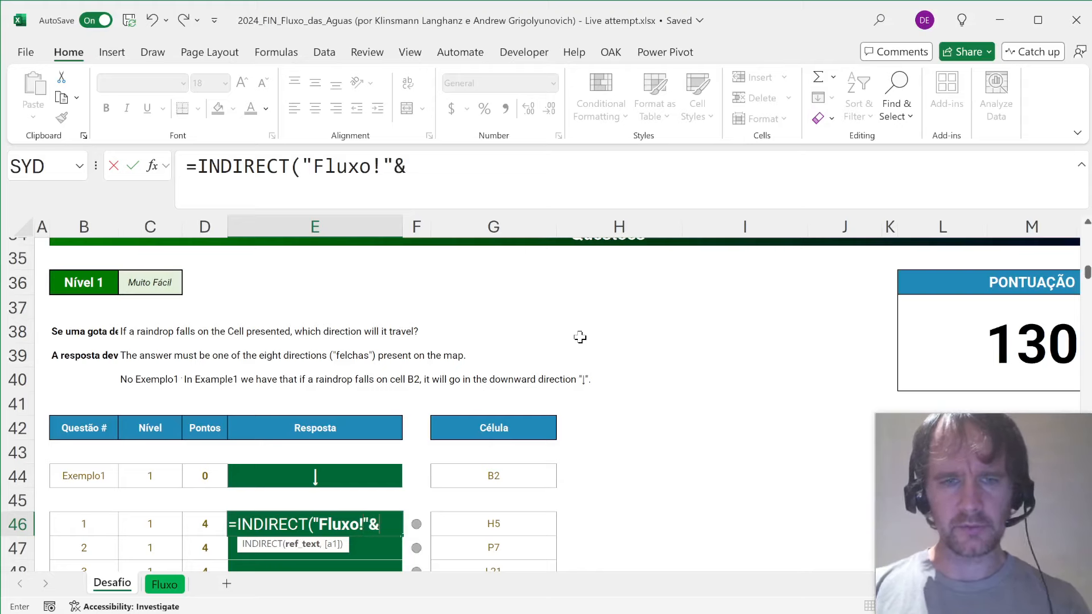
pyautogui.write('"Fluxo!"&')
pyautogui.press('Right')
pyautogui.press('Right')
pyautogui.write(')')
pyautogui.press('Return')
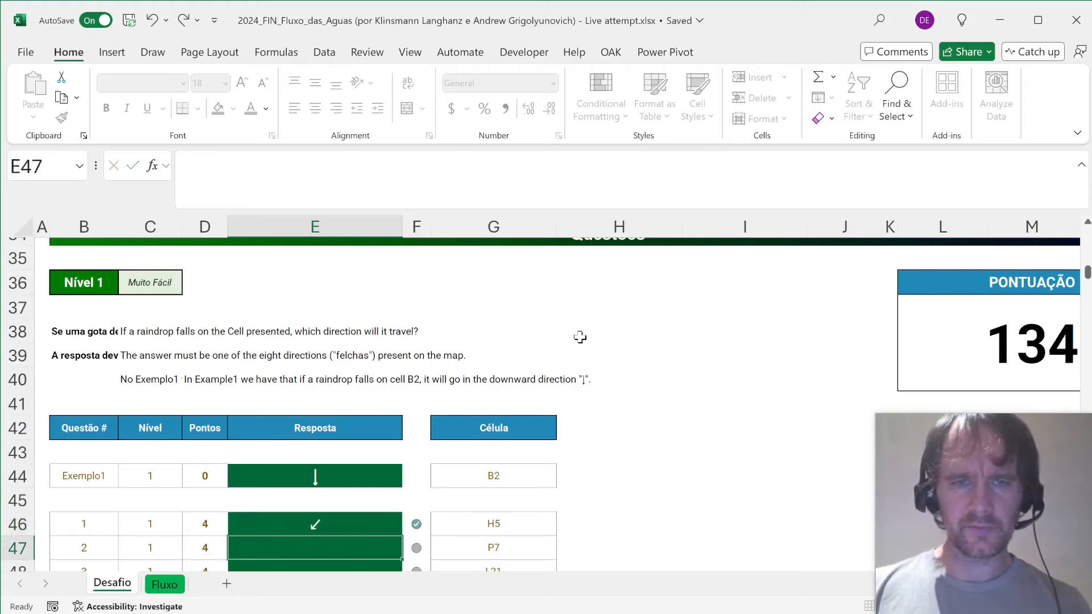
# - Fill the INDIRECT formula down from E46 to E55 to answer the remaining Nível 1 questions, and check the last one
pyautogui.press('Left')
pyautogui.hotkey('ctrl', 'Down')
pyautogui.press('Right')
pyautogui.hotkey('ctrl', 'shift', 'Up')
pyautogui.hotkey('ctrl', 'd')
pyautogui.press('Return')
pyautogui.press('pagedown')
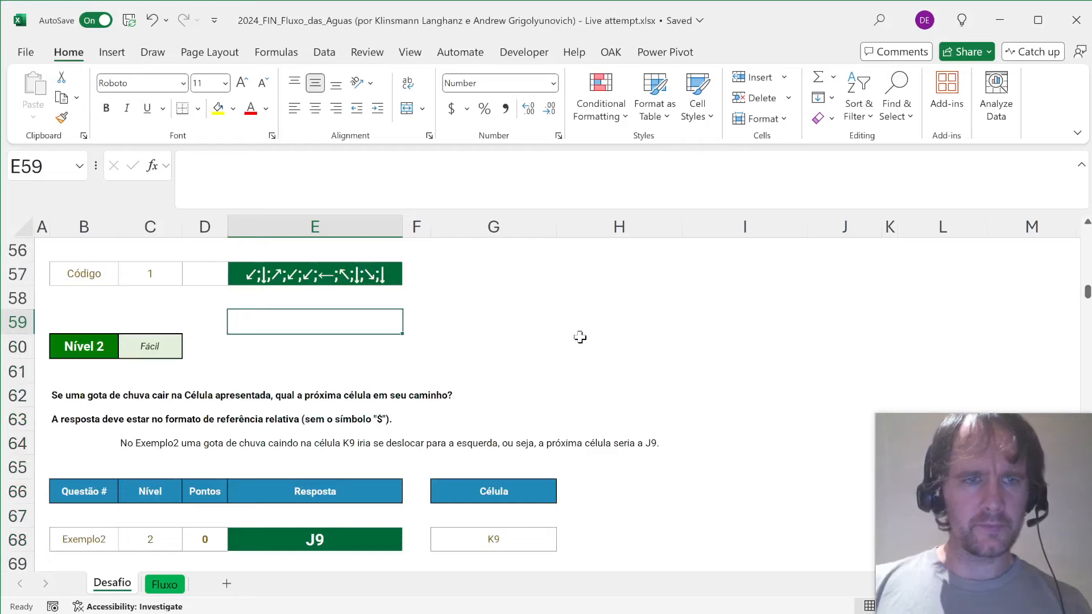
pyautogui.press('Down')
pyautogui.press('Down')
pyautogui.hotkey('ctrl', 'Up')
pyautogui.hotkey('ctrl', 'Up')
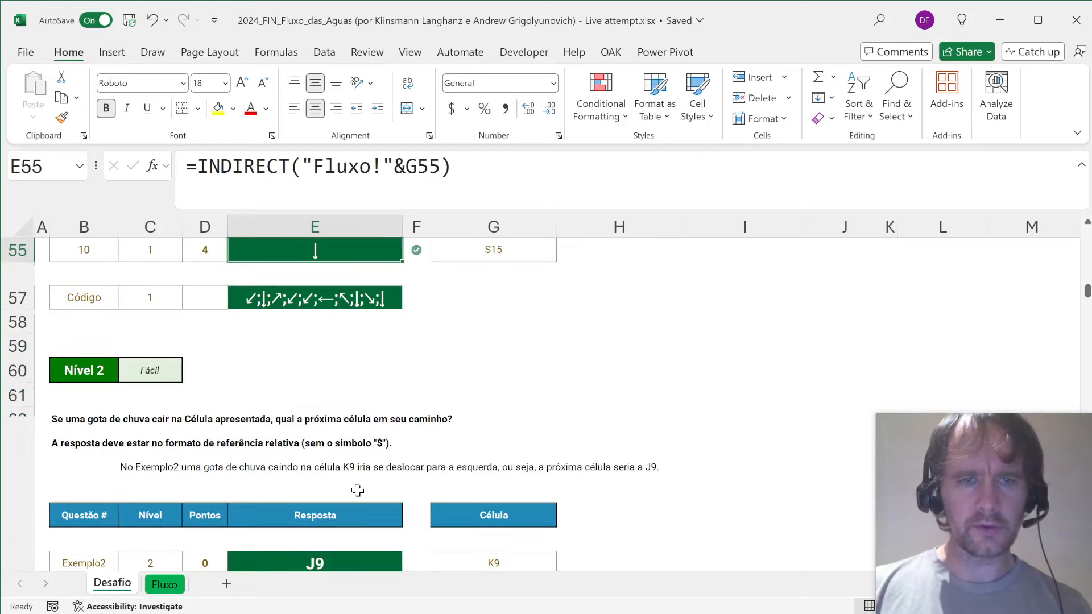
# - Translate the Nível 2 question from Portuguese in E62 with =TRANSLATE(B62,"pt")
pyautogui.scroll(-1, 358, 490)
pyautogui.click(307, 333)
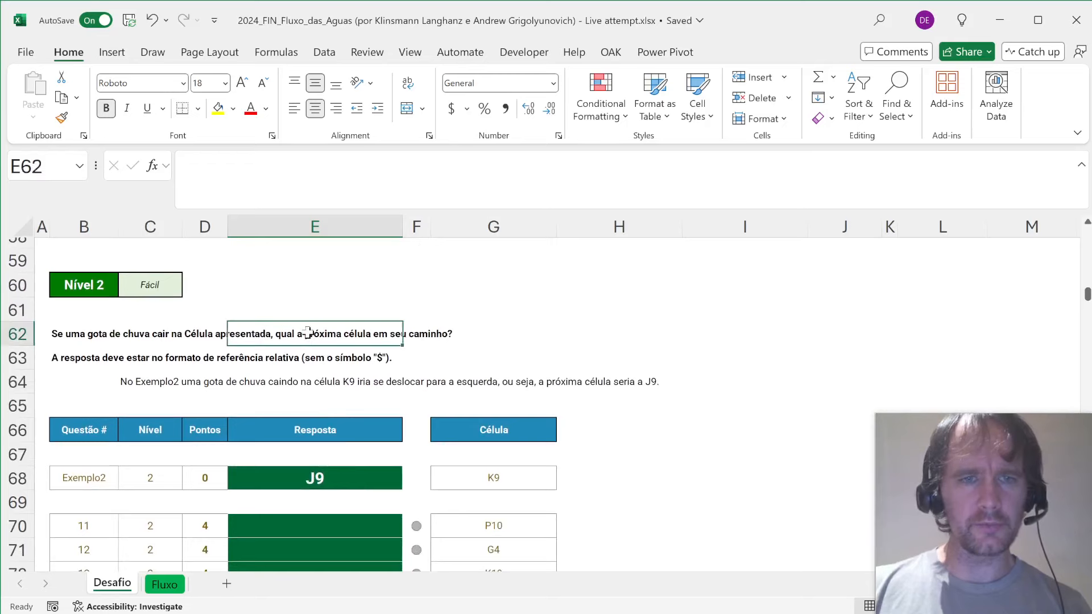
pyautogui.write('=tra')
pyautogui.press('Tab')
pyautogui.press('Left')
pyautogui.press('Left')
pyautogui.press('Left')
pyautogui.write(',')
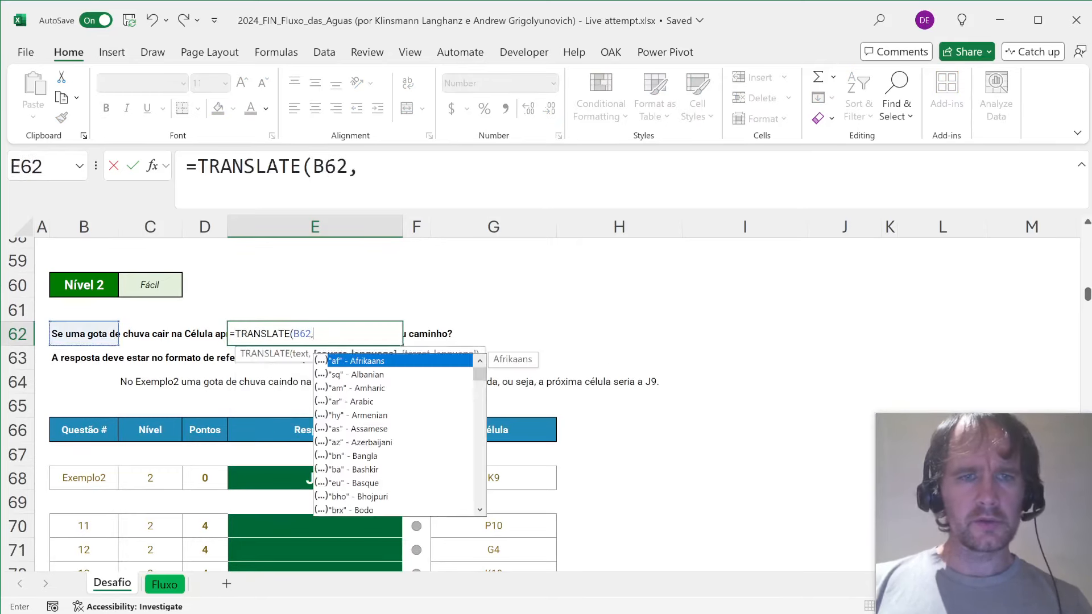
pyautogui.write('"pt")')
pyautogui.press('Return')
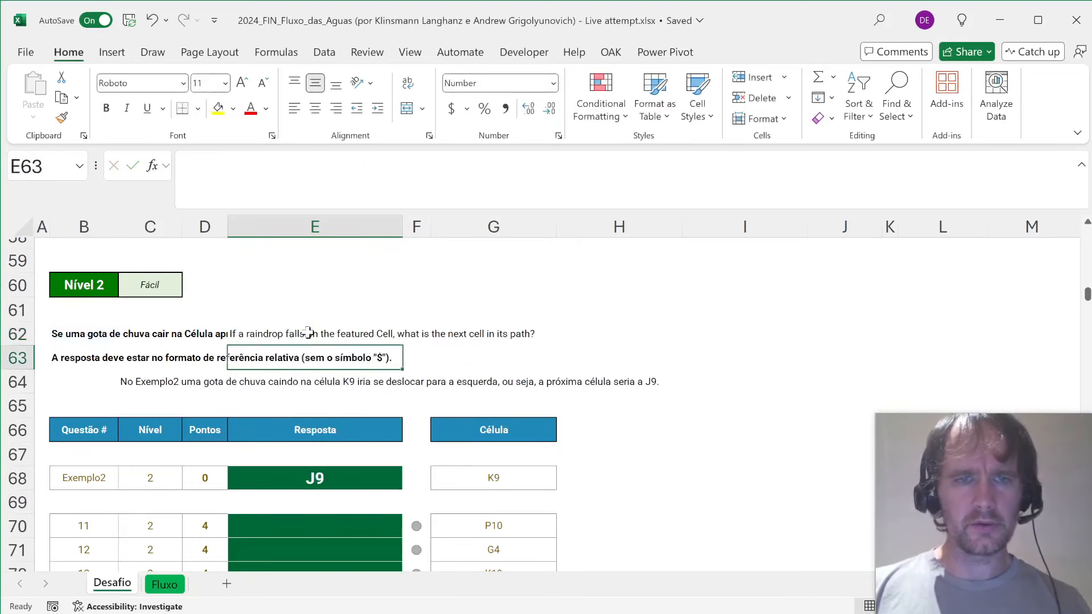
# - Copy the translation formula from E62 to E63 for the answer-format instruction
pyautogui.click(308, 333)
pyautogui.press('Down')
pyautogui.hotkey('ctrl', 'c')
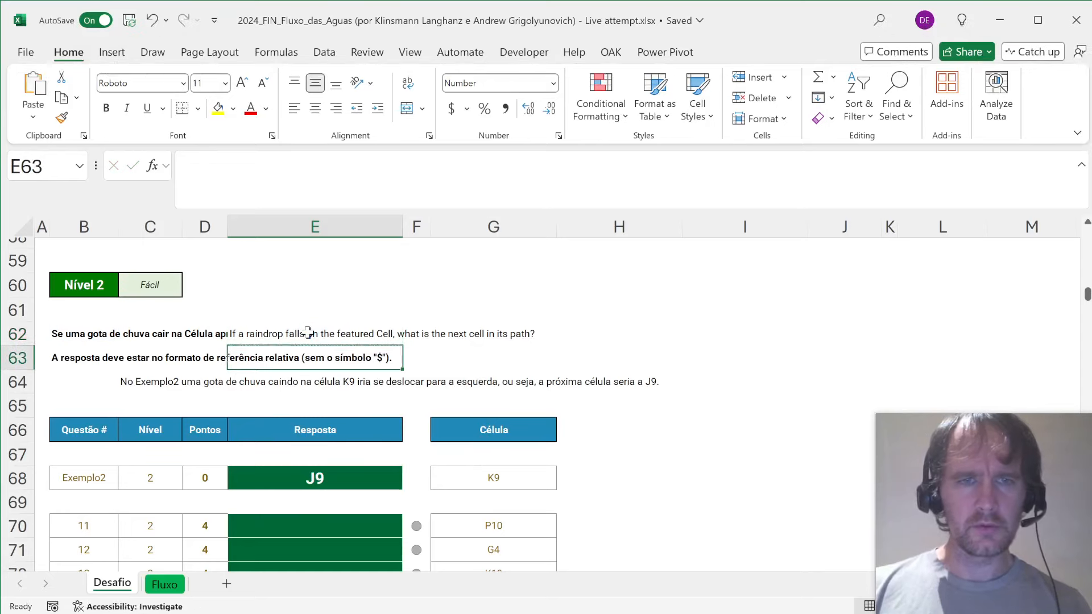
pyautogui.press('Up')
pyautogui.hotkey('ctrl', 'c')
pyautogui.press('Down')
pyautogui.hotkey('ctrl', 'v')
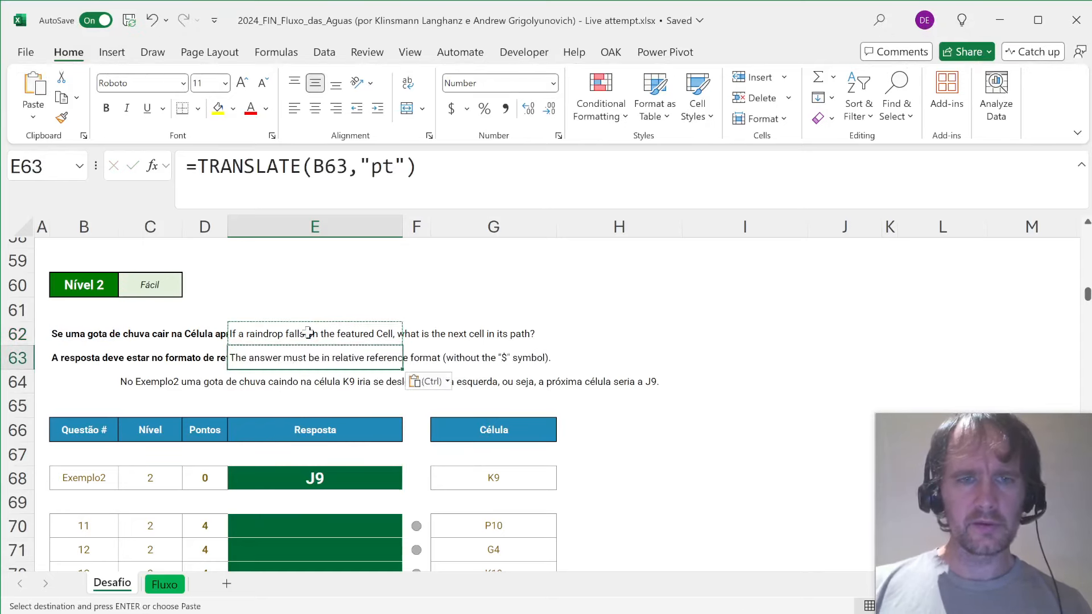
# - Paste the translation formula into F64 so that it translates the Exemplo2 explanation in C64
pyautogui.press('Down')
pyautogui.press('Right')
pyautogui.press('Right')
pyautogui.press('Left')
pyautogui.press('Left')
pyautogui.press('Left')
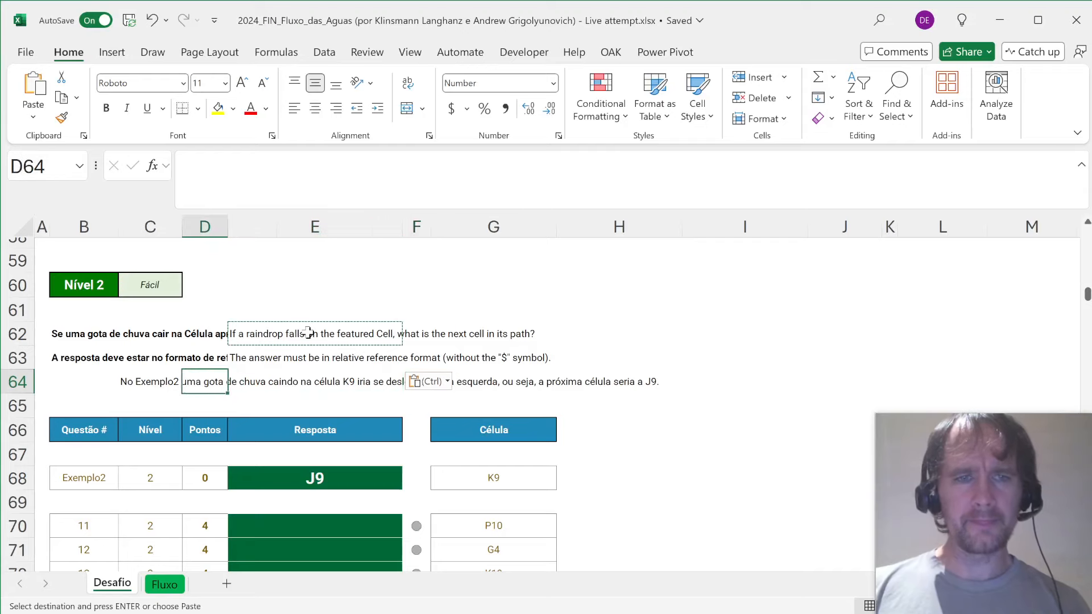
pyautogui.press('Up')
pyautogui.press('Right')
pyautogui.press('Down')
pyautogui.press('Right')
pyautogui.hotkey('ctrl', 'v')
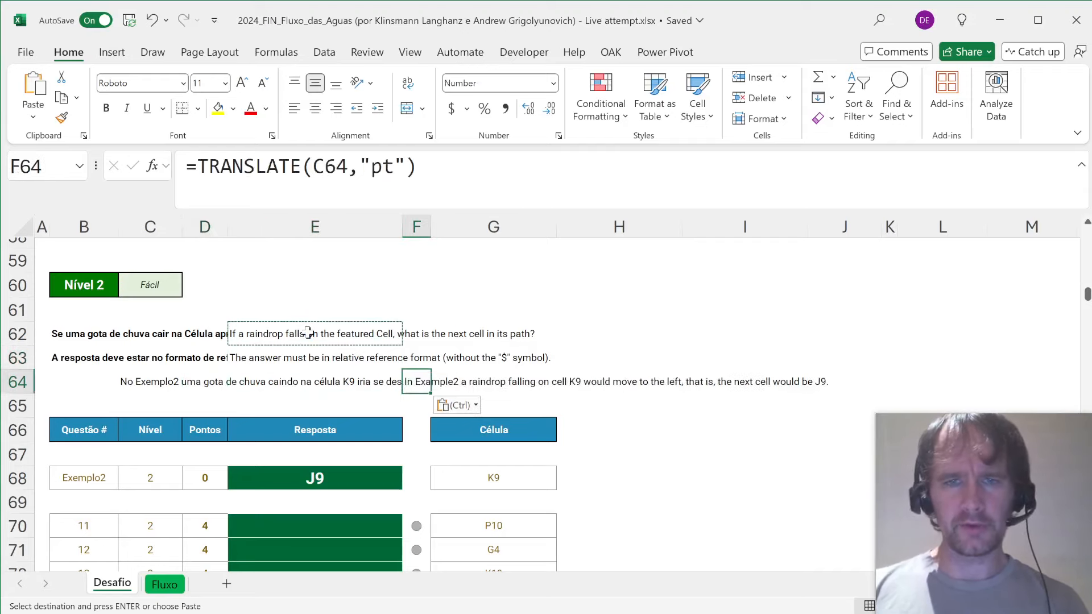
# - On the Fluxo sheet, enter =ADDRESS(ROW(mp),COLUMN(mp),4) in AC3 to list the relative address of every map cell
pyautogui.click(165, 584)
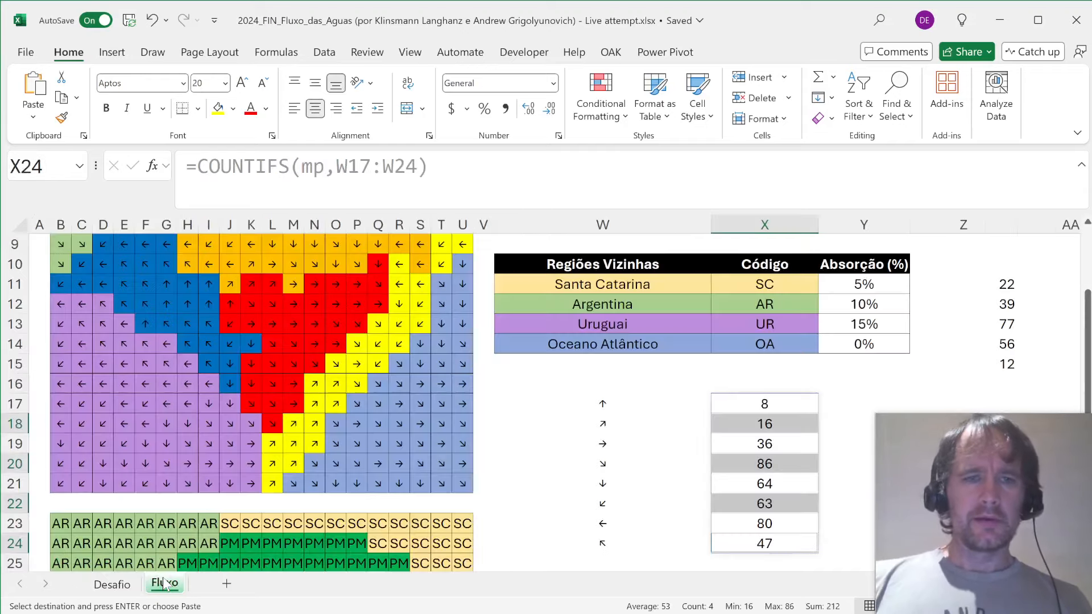
pyautogui.hscroll(5, 563, 430)
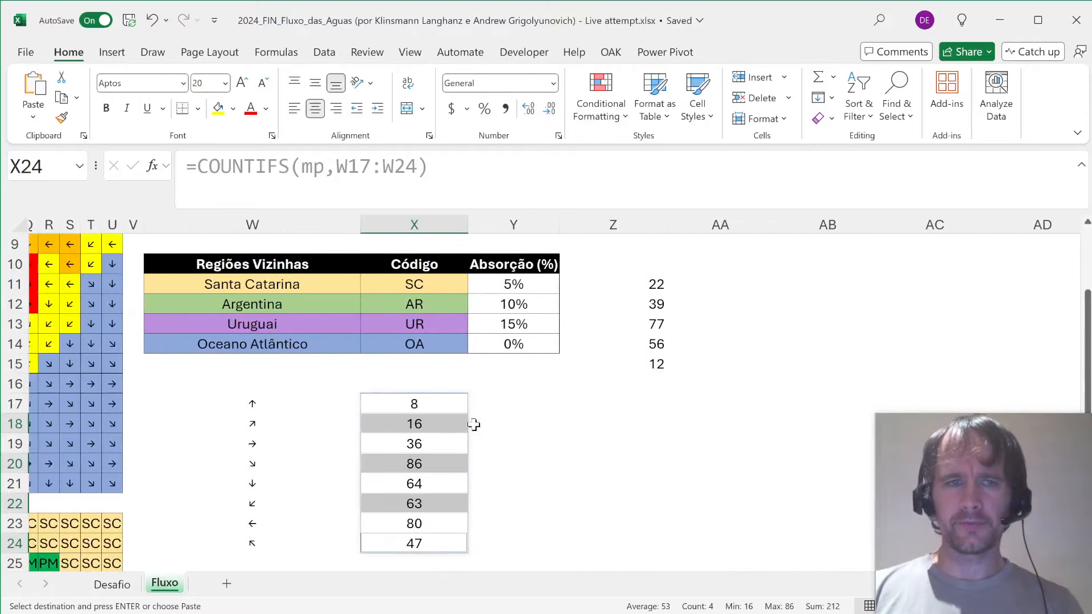
pyautogui.scroll(2, 473, 424)
pyautogui.hscroll(-5, 466, 428)
pyautogui.hscroll(3, 452, 433)
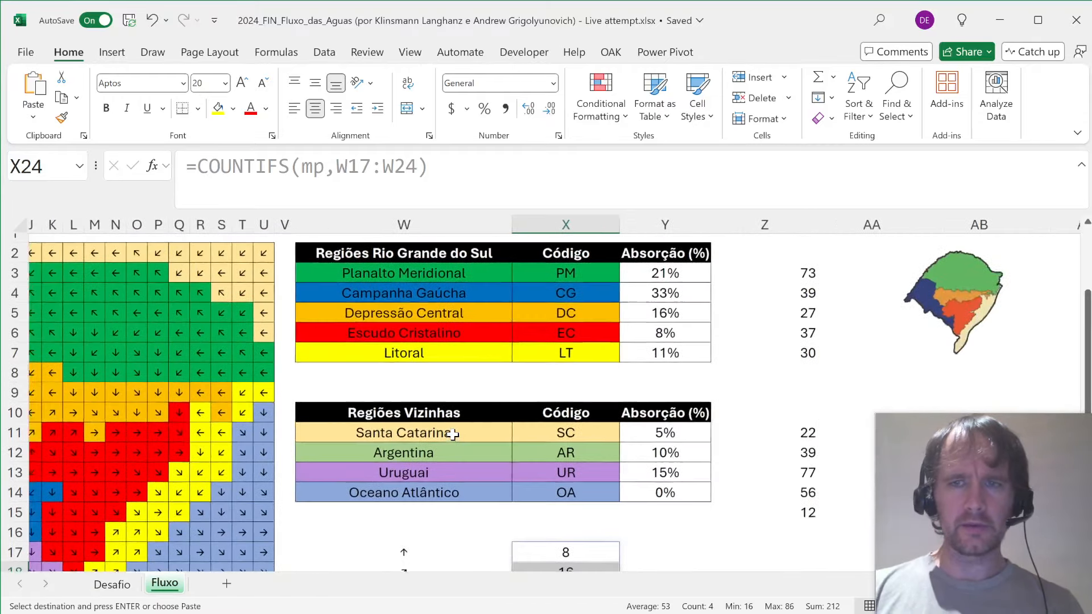
pyautogui.hscroll(4, 452, 434)
pyautogui.click(611, 269)
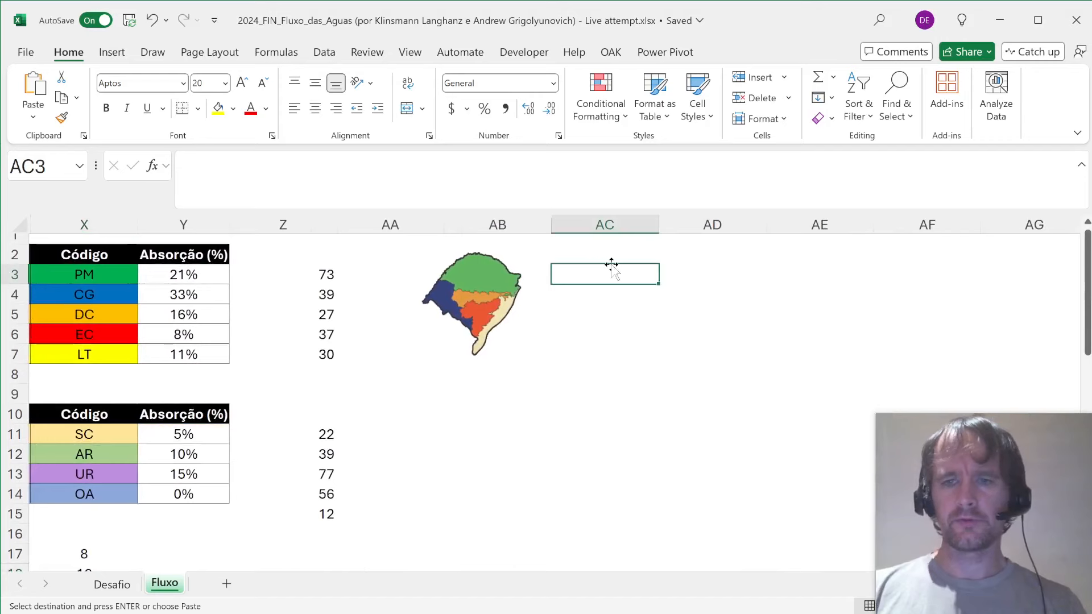
pyautogui.write('=ad')
pyautogui.press('Tab')
pyautogui.write('ro')
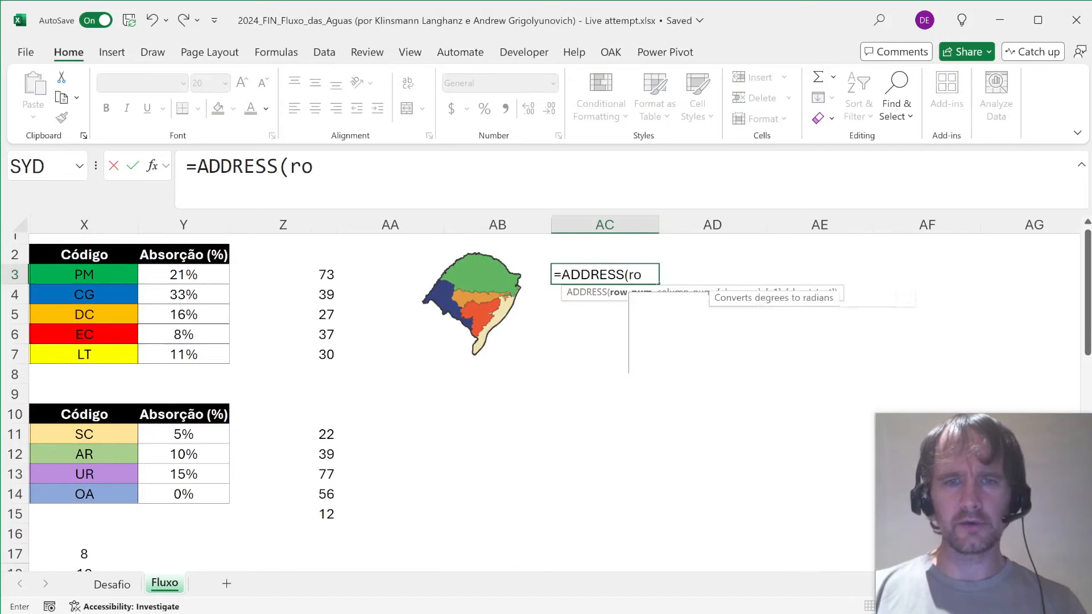
pyautogui.press('Tab')
pyautogui.press('Left')
pyautogui.press('Left')
pyautogui.press('Left')
pyautogui.press('Left')
pyautogui.press('Left')
pyautogui.press('Left')
pyautogui.press('BackSpace')
pyautogui.press('BackSpace')
pyautogui.write('mpa')
pyautogui.press('BackSpace')
pyautogui.write('),co')
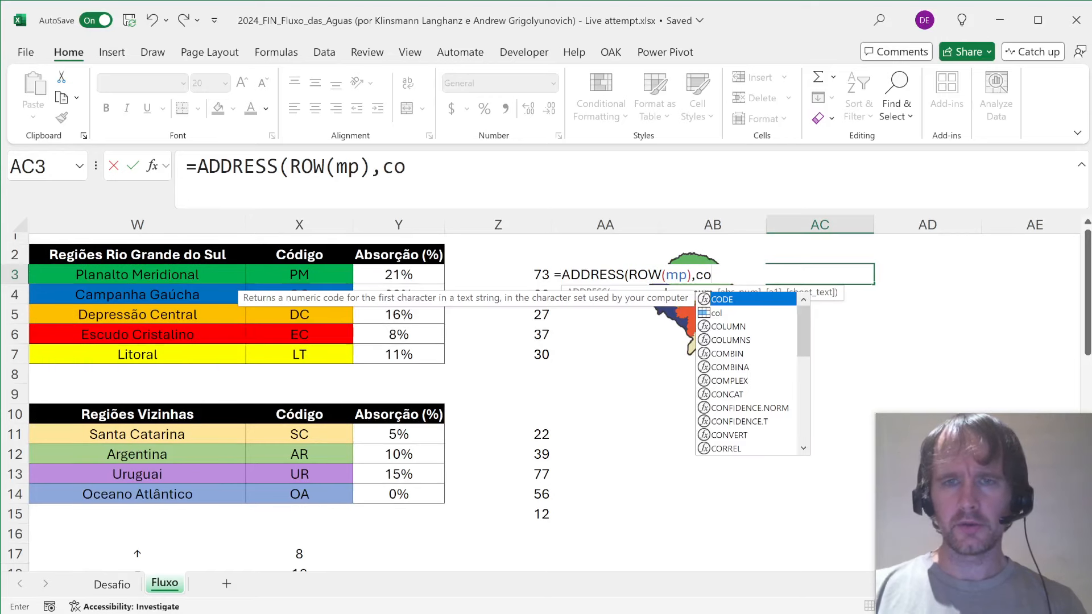
pyautogui.press('Down')
pyautogui.press('Down')
pyautogui.press('Tab')
pyautogui.write('mp),')
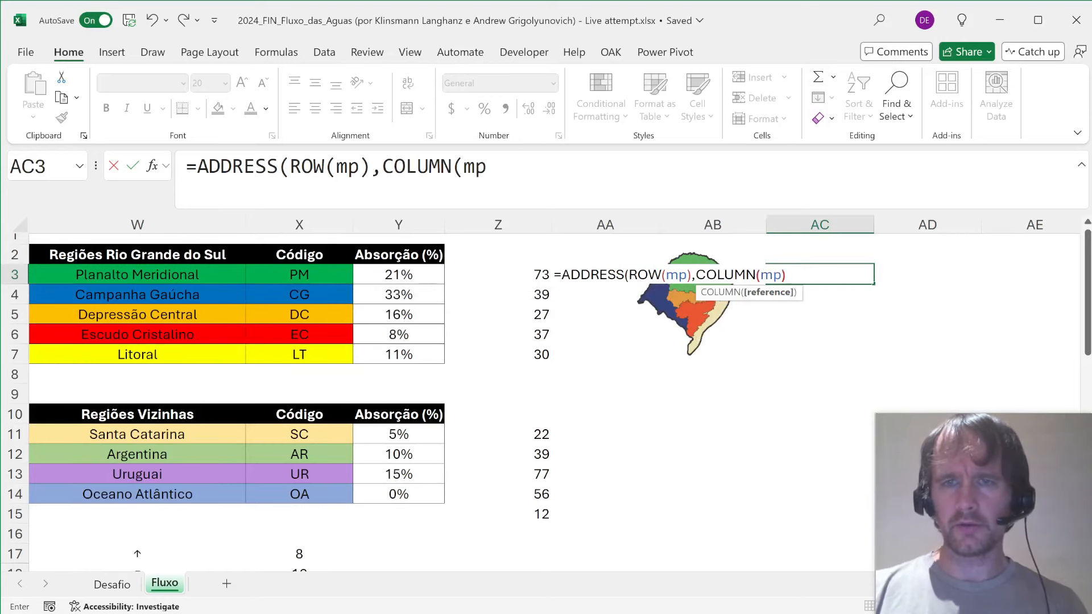
pyautogui.write('4)')
pyautogui.press('Return')
pyautogui.press('Up')
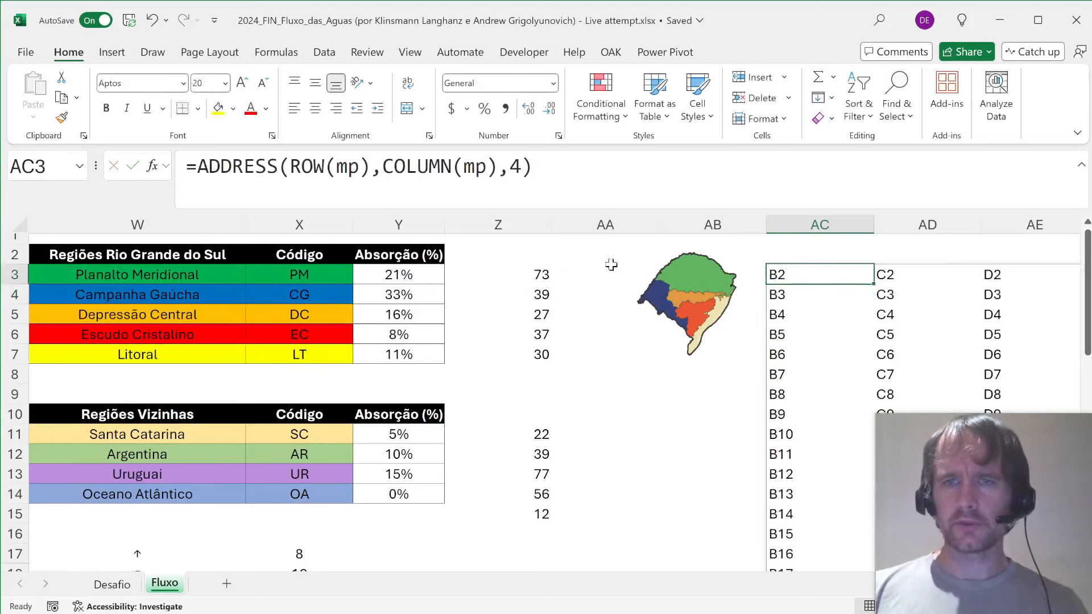
# - Wrap the address formula in AC3 in TOCOL so that all map addresses form a single column
pyautogui.hotkey('ctrl', 'shift', 'Right')
pyautogui.hotkey('ctrl', 'shift', 'Down')
pyautogui.press('Left')
pyautogui.press('Right')
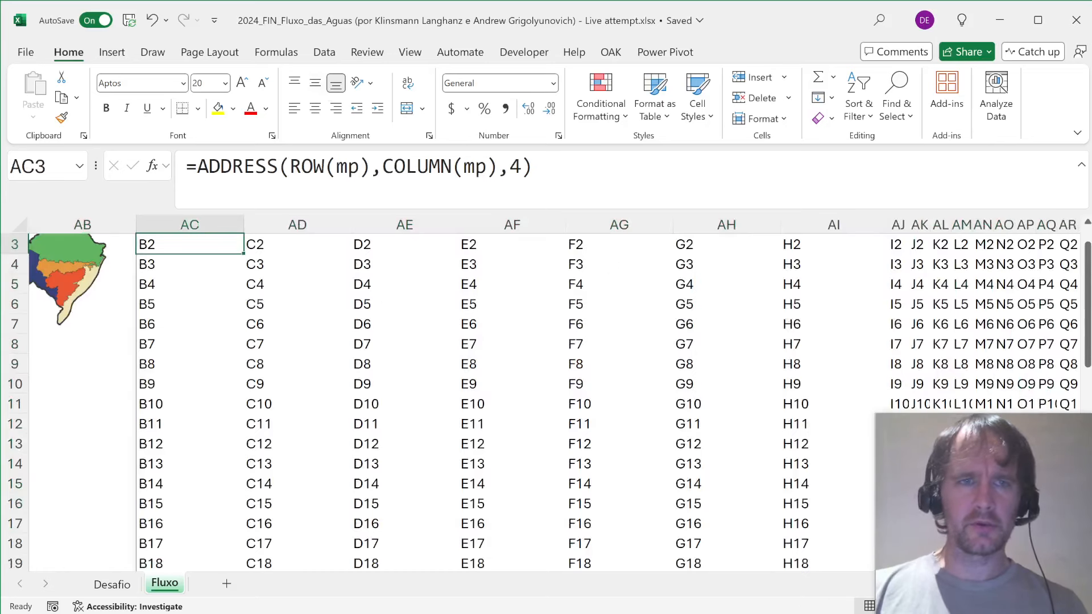
pyautogui.click(195, 199)
pyautogui.write('toc')
pyautogui.press('Tab')
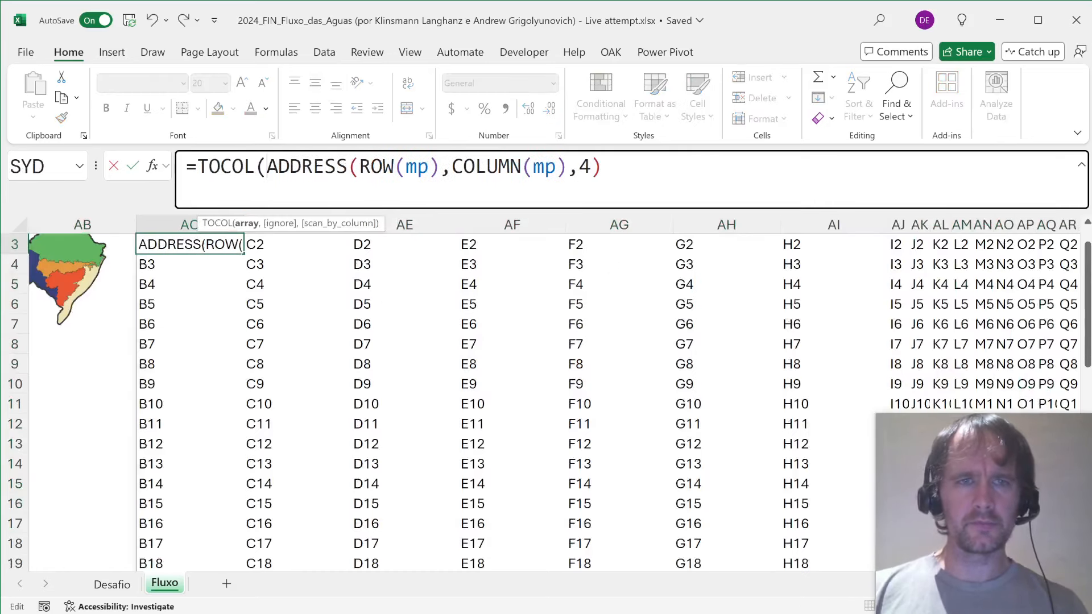
pyautogui.press('End')
pyautogui.write(')')
pyautogui.press('Return')
pyautogui.press('Up')
pyautogui.press('Up')
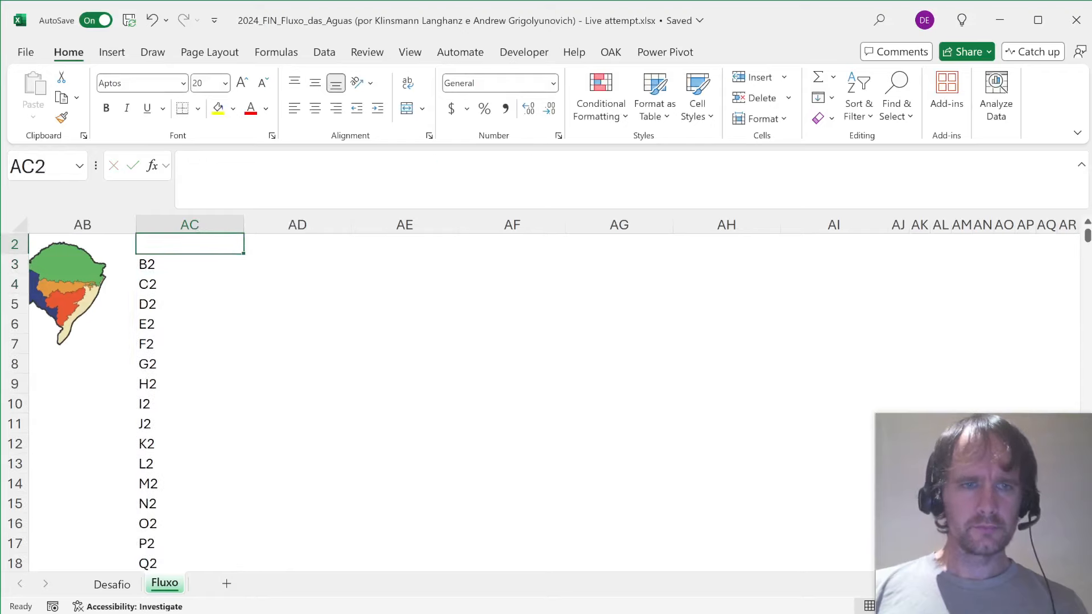
# - Enter =TOCOL(mp) in AD3 to list each map cell's direction arrow beside its address
pyautogui.press('Right')
pyautogui.press('Down')
pyautogui.write('=toc')
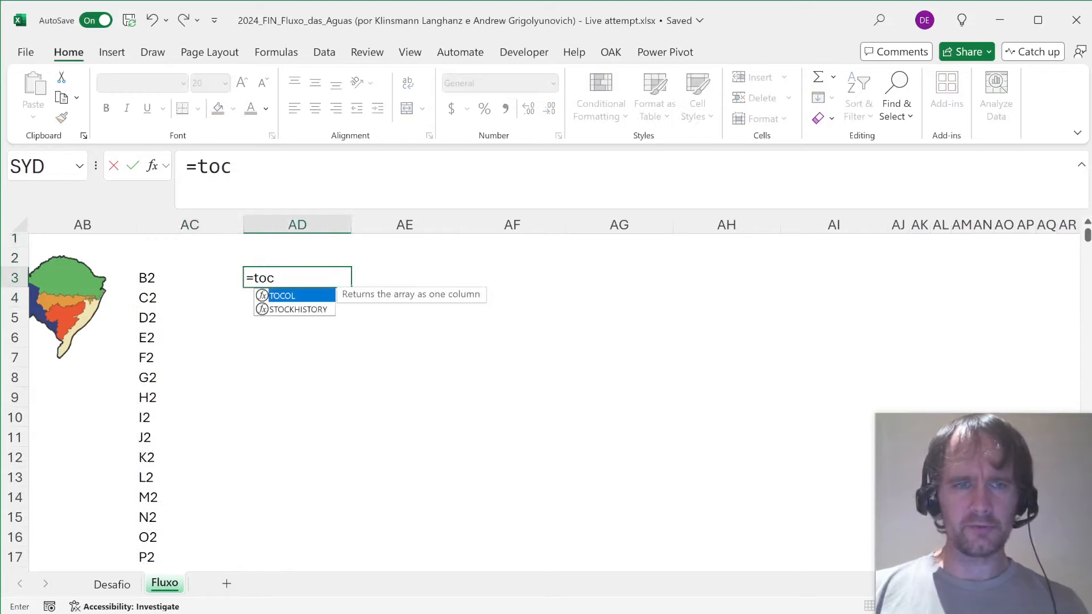
pyautogui.press('Tab')
pyautogui.write('mp)')
pyautogui.hotkey('ctrl', 'Return')
# - Enter =TOCOL(col) in AE3 to list each map cell's region code beside its arrow
pyautogui.press('Right')
pyautogui.write('=toc')
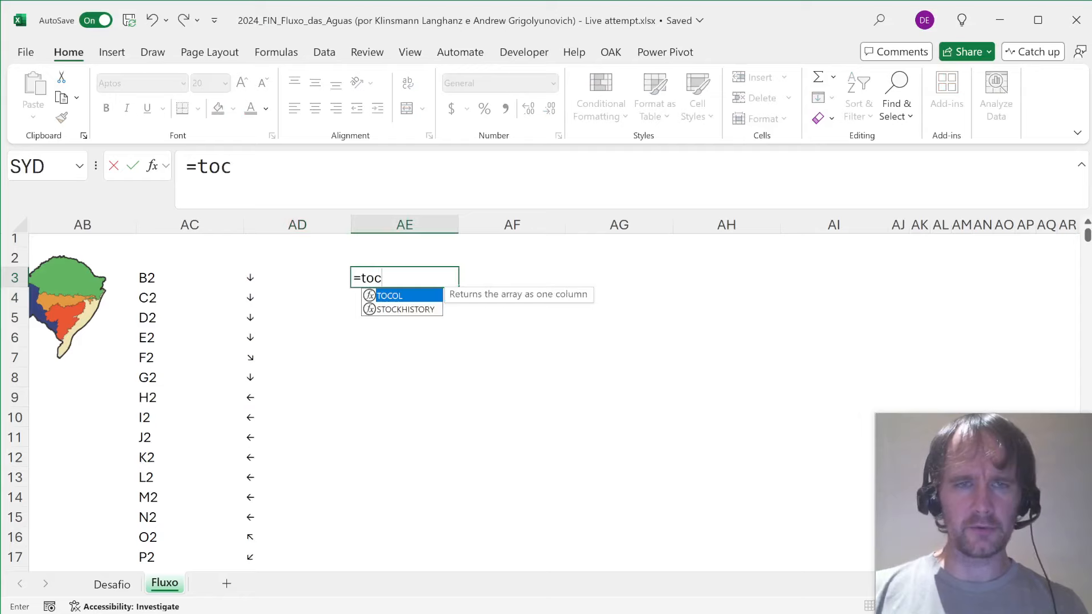
pyautogui.press('Tab')
pyautogui.write('col)')
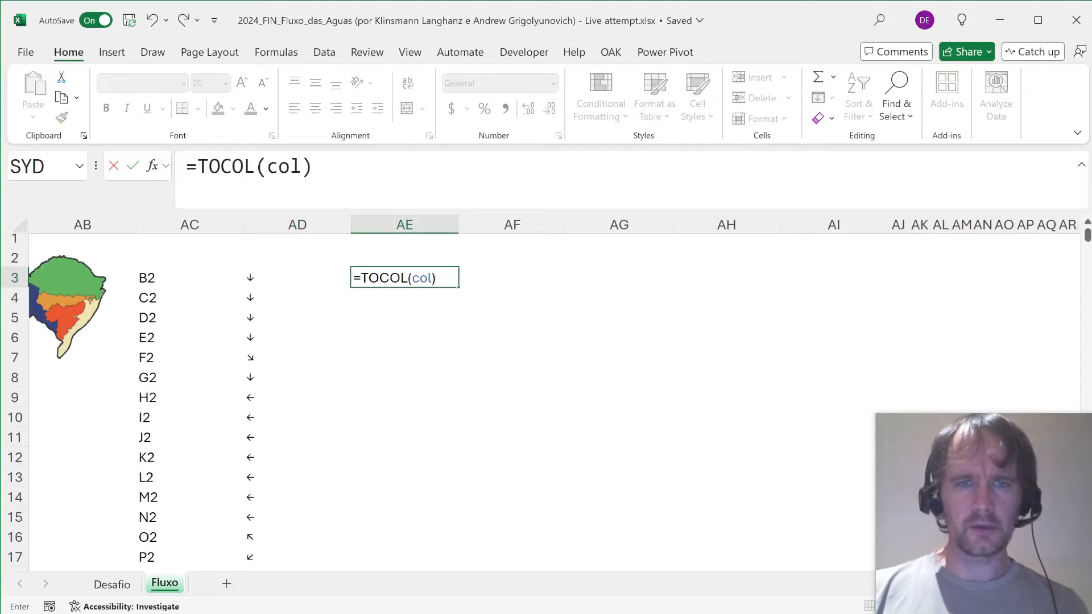
pyautogui.press('Return')
pyautogui.press('Up')
pyautogui.press('Right')
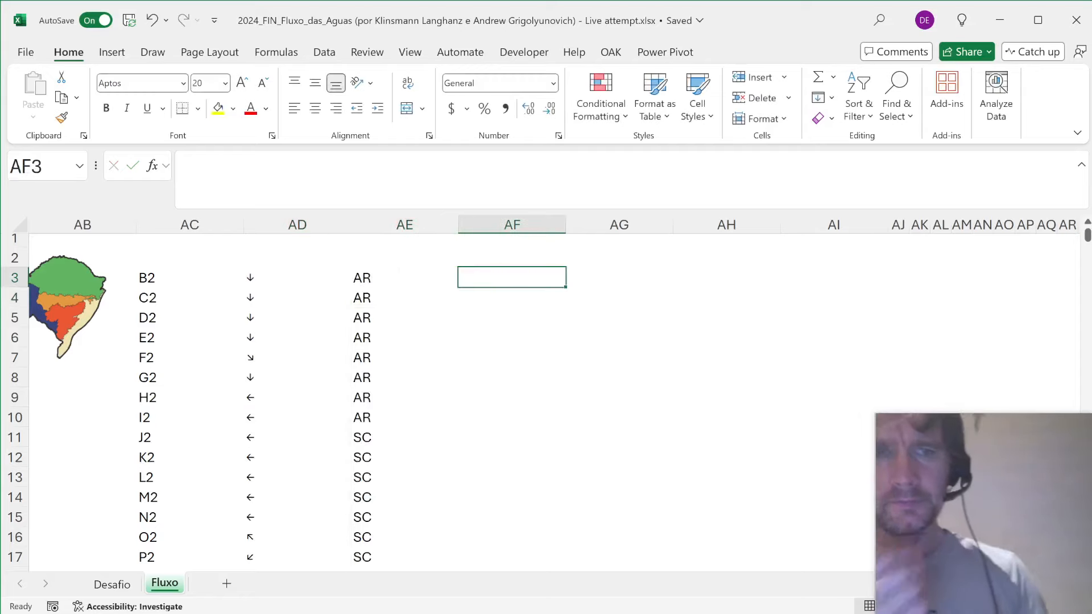
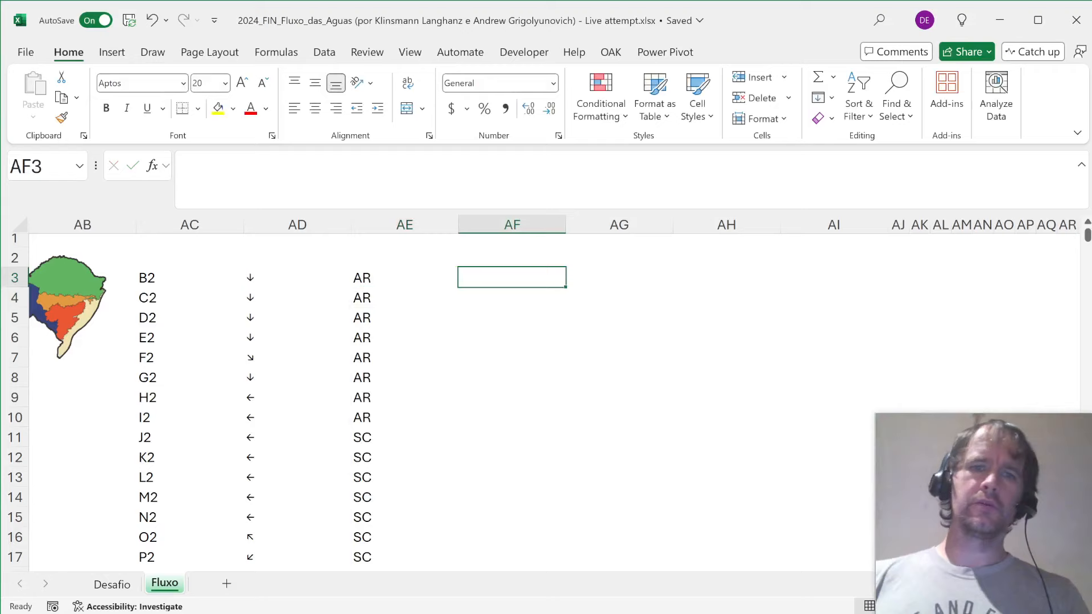
# - Label the helper columns in AC2:AH2 with the headers Add, Dir, Reg, Row, Col and Next
pyautogui.press('Up')
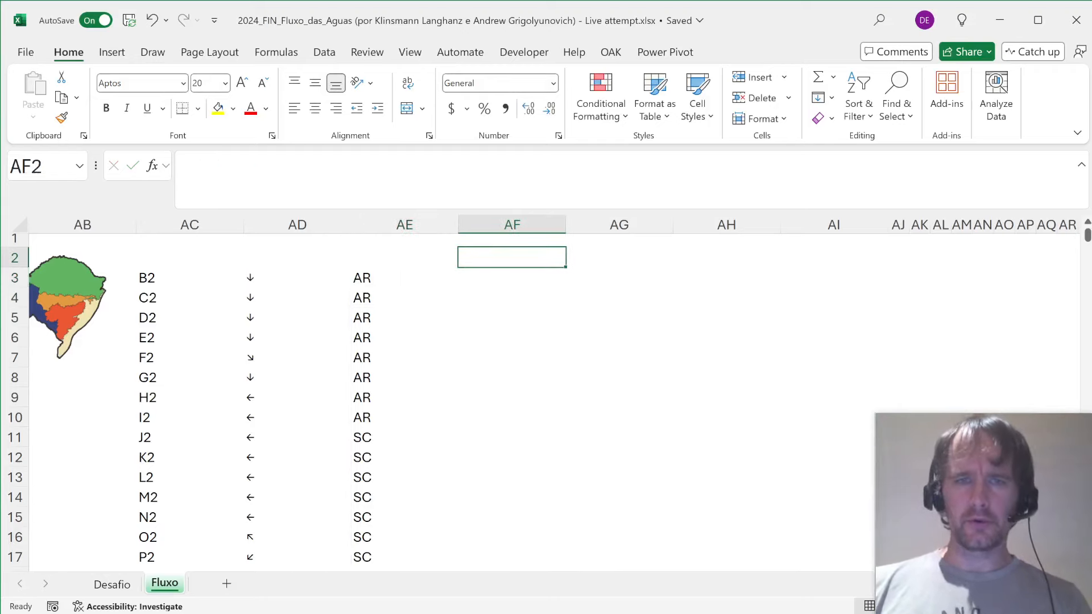
pyautogui.press('Left')
pyautogui.press('Left')
pyautogui.press('Left')
pyautogui.write('Add')
pyautogui.press('Tab')
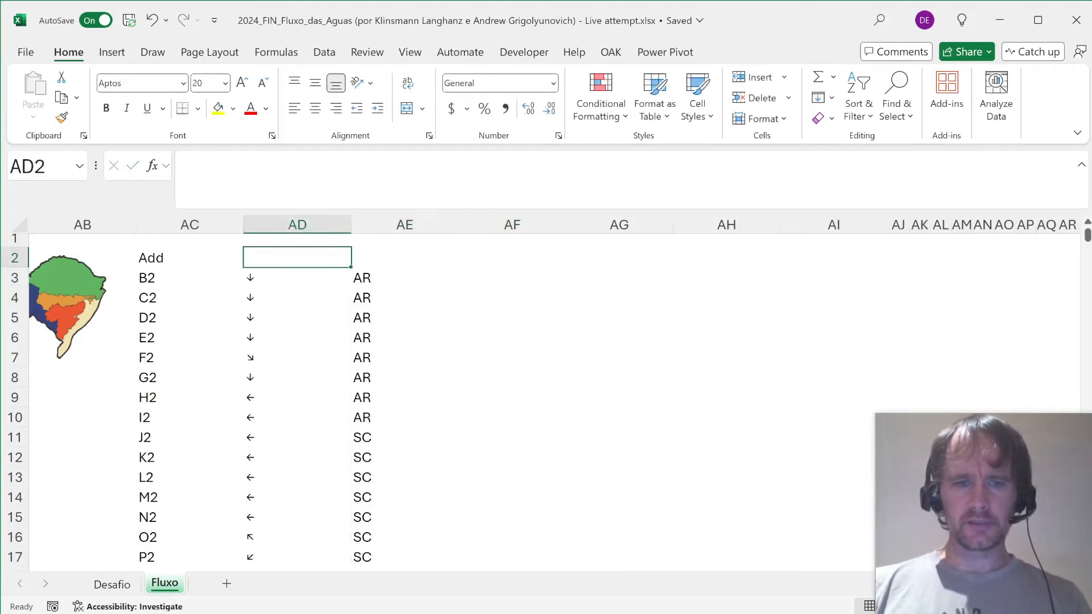
pyautogui.write('Dir')
pyautogui.press('Tab')
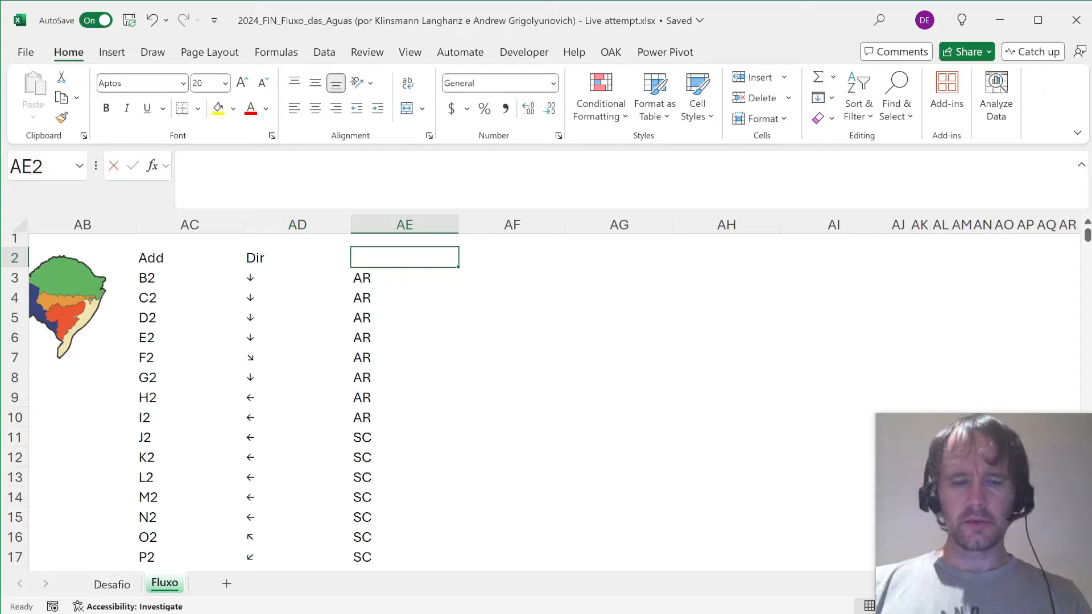
pyautogui.write('Reg')
pyautogui.press('Tab')
pyautogui.write('Row')
pyautogui.press('Tab')
pyautogui.write('Col')
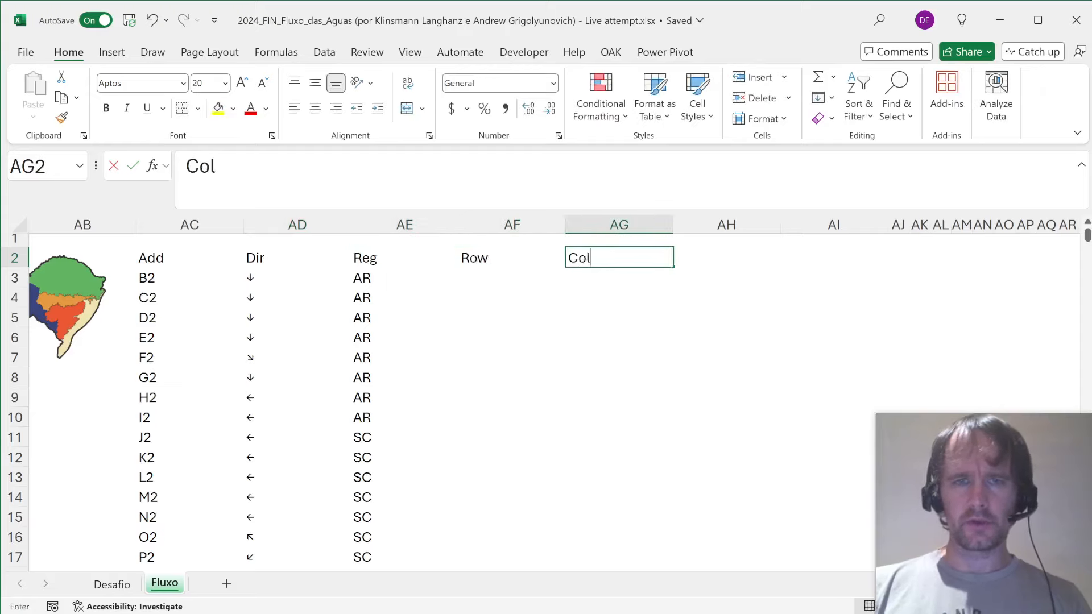
pyautogui.press('Tab')
pyautogui.write('Next')
pyautogui.press('Return')
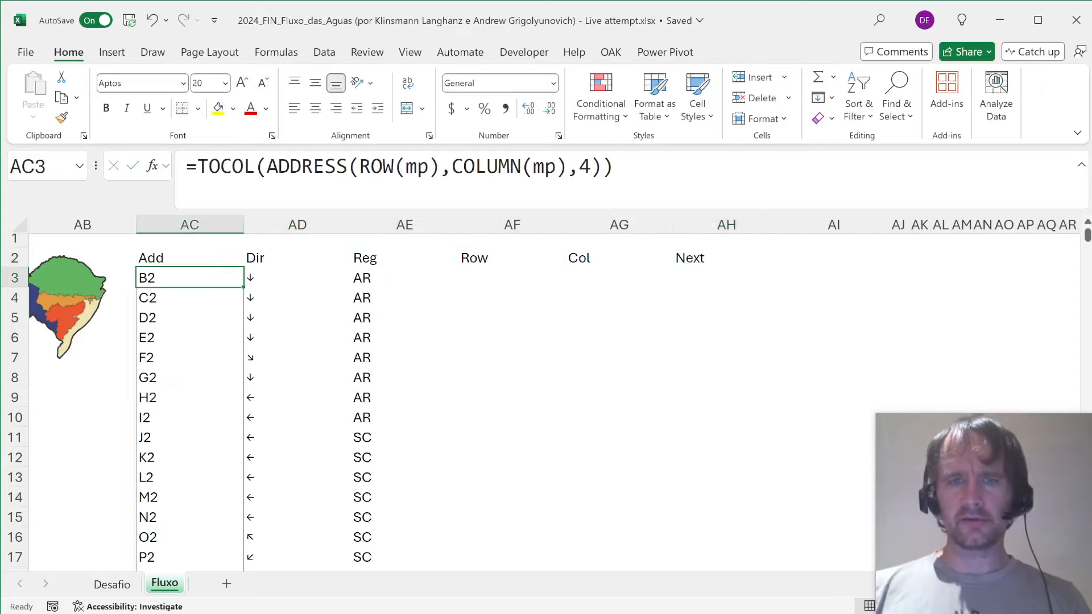
# - Enter =ROW(INDIRECT(AC3)) in AF3 to get the row number of the first listed address
pyautogui.press('Right')
pyautogui.press('Right')
pyautogui.press('Right')
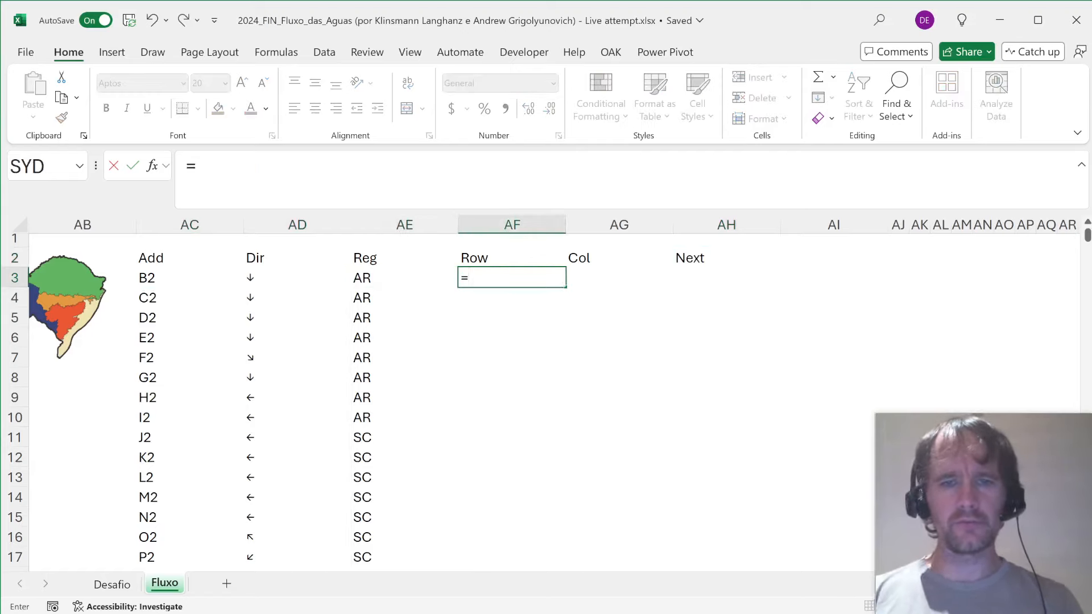
pyautogui.write('ow(indi')
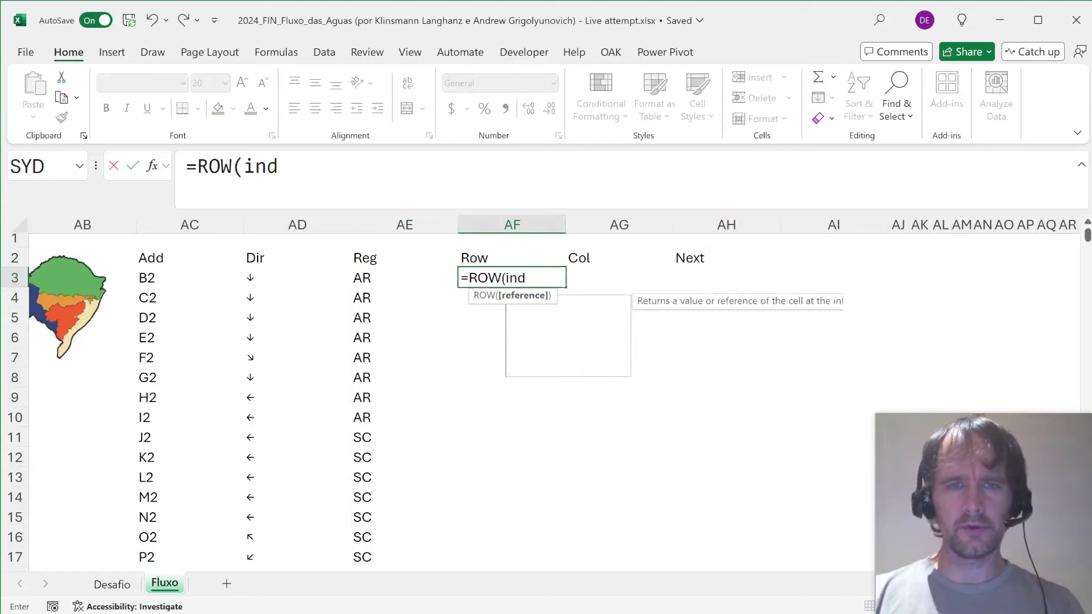
pyautogui.press('Tab')
pyautogui.press('Left')
pyautogui.press('Left')
pyautogui.press('Left')
pyautogui.write('))')
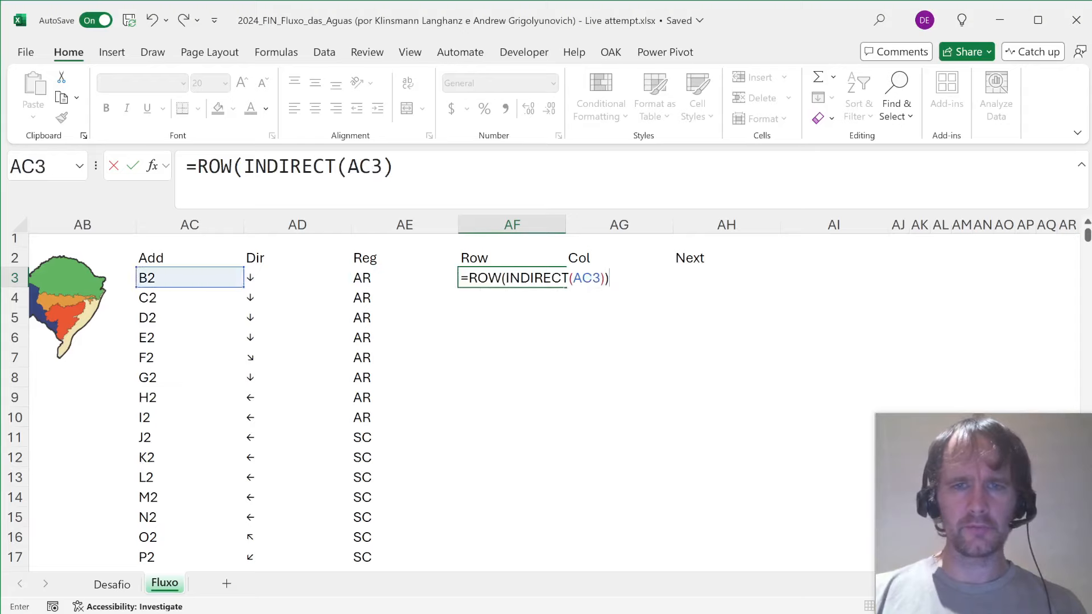
pyautogui.press('Tab')
# - Enter =COLUMN(INDIRECT(AC3)) in AG3 to get the column number of the first listed address
pyautogui.write('c')
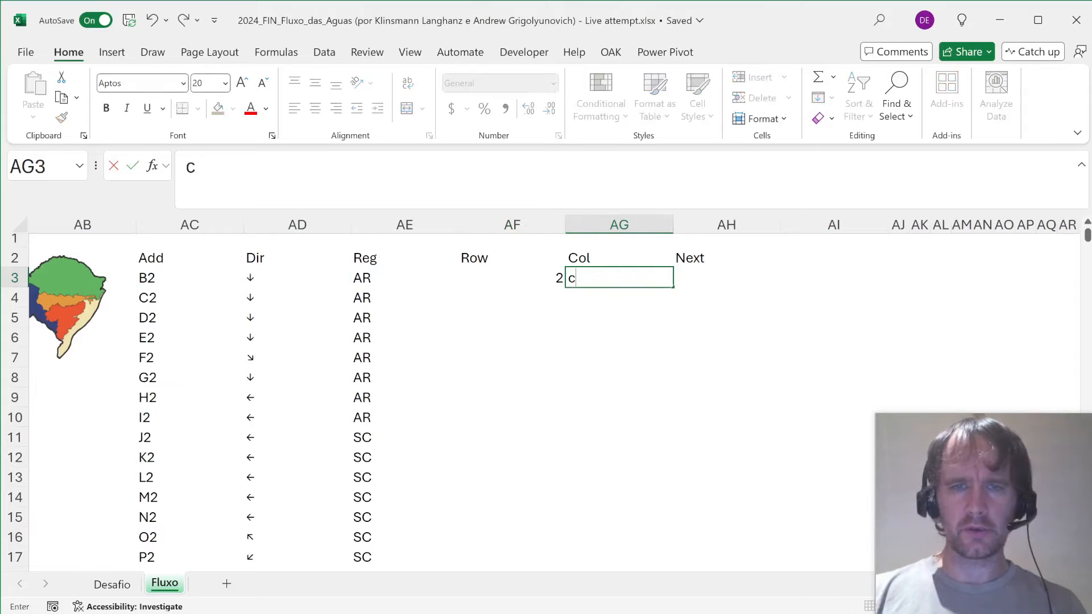
pyautogui.press('BackSpace')
pyautogui.write('=colu')
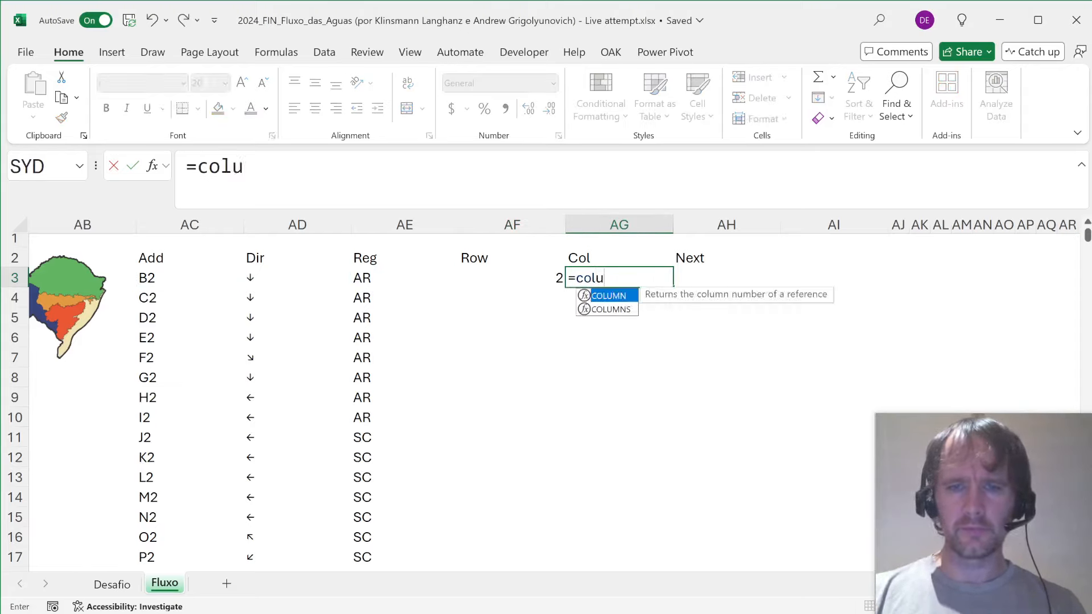
pyautogui.press('Tab')
pyautogui.write('indi')
pyautogui.press('Tab')
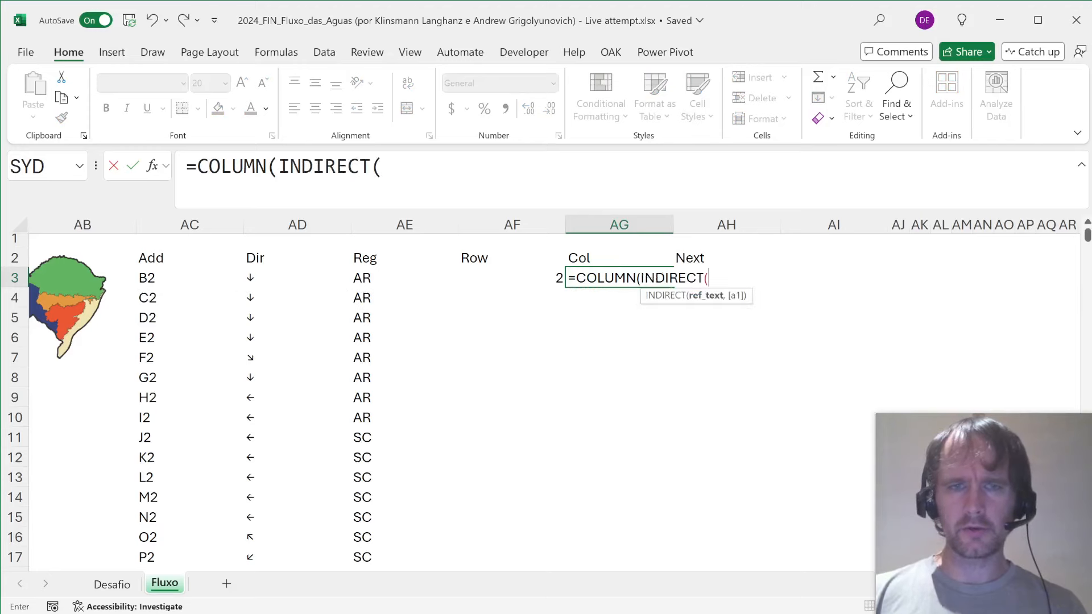
pyautogui.press('Left')
pyautogui.press('Left')
pyautogui.press('Left')
pyautogui.press('Left')
pyautogui.write(')')
pyautogui.press('Return')
# - Fill the Row and Col formulas in AF3:AG3 down to row 402, the end of the address list
pyautogui.press('Left')
pyautogui.hotkey('ctrl', 'Down')
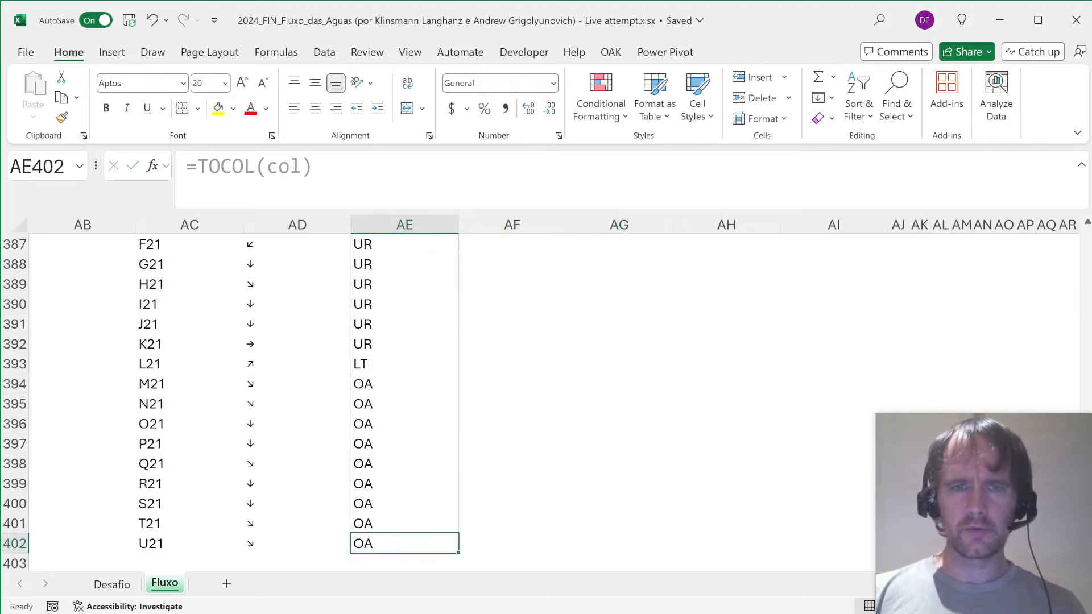
pyautogui.press('Right')
pyautogui.hotkey('ctrl', 'shift', 'Up')
pyautogui.hotkey('shift', 'Right')
pyautogui.hotkey('ctrl', 'd')
pyautogui.hotkey('ctrl', 'Up')
pyautogui.press('Down')
pyautogui.press('Left')
pyautogui.press('Left')
pyautogui.press('Left')
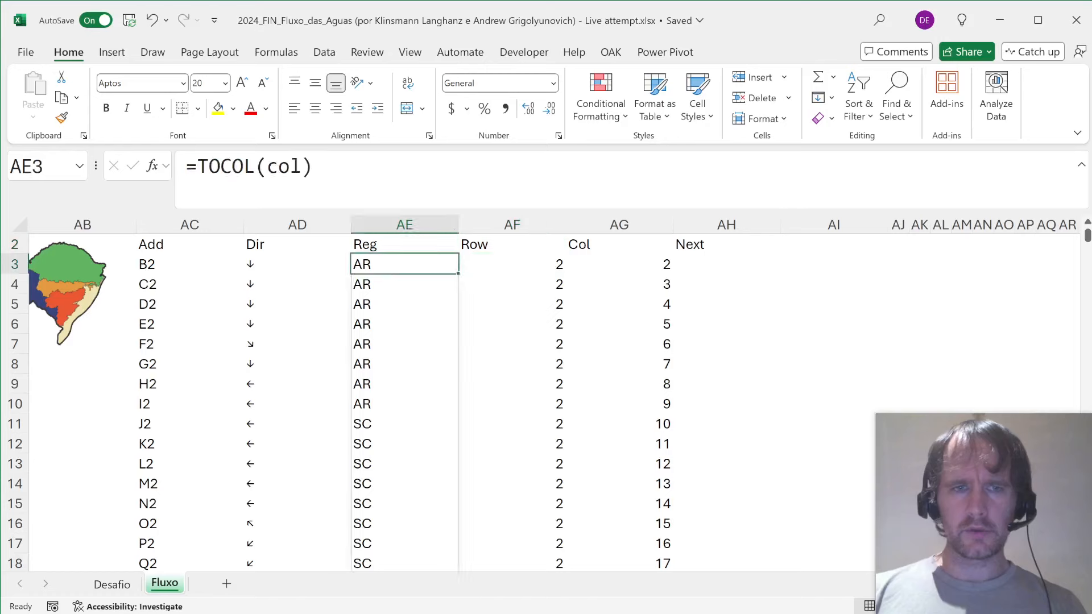
# - Add the headers LR in Y16 and UD in Z16 above the arrow table that starts in W17
pyautogui.press('Down')
pyautogui.press('Left')
pyautogui.press('Left')
pyautogui.press('Down')
pyautogui.press('Down')
pyautogui.press('Down')
pyautogui.press('Down')
pyautogui.press('Down')
pyautogui.press('Left')
pyautogui.press('Left')
pyautogui.press('Down')
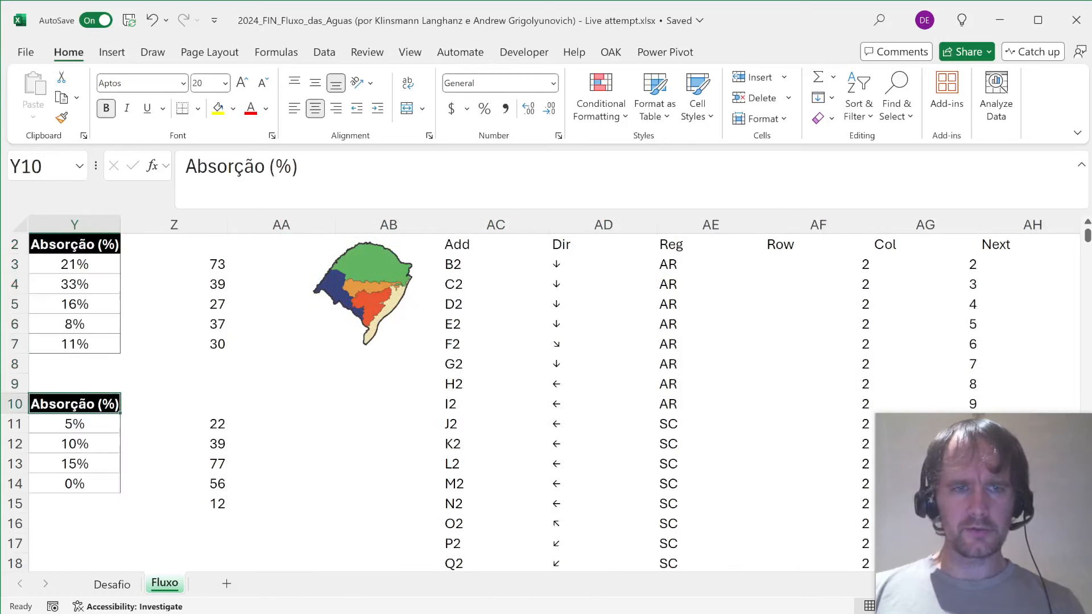
pyautogui.press('Down')
pyautogui.press('Down')
pyautogui.press('Left')
pyautogui.press('Left')
pyautogui.press('Down')
pyautogui.press('Down')
pyautogui.press('Right')
pyautogui.press('Down')
pyautogui.press('Down')
pyautogui.press('Left')
pyautogui.press('Down')
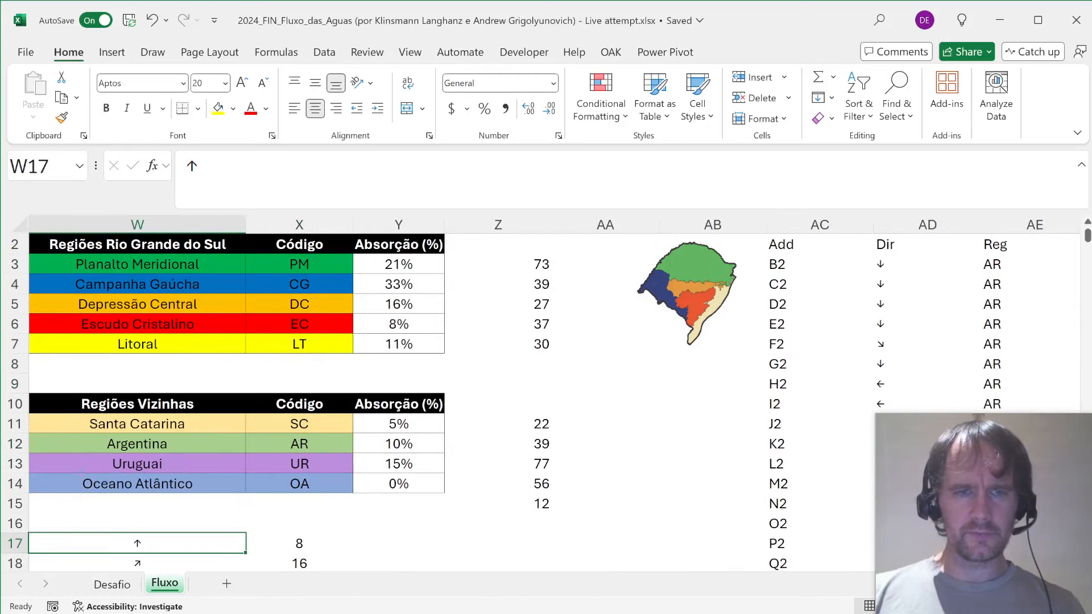
pyautogui.hotkey('ctrl', 'Down')
pyautogui.hotkey('ctrl', 'Up')
pyautogui.press('Up')
pyautogui.press('Right')
pyautogui.press('Right')
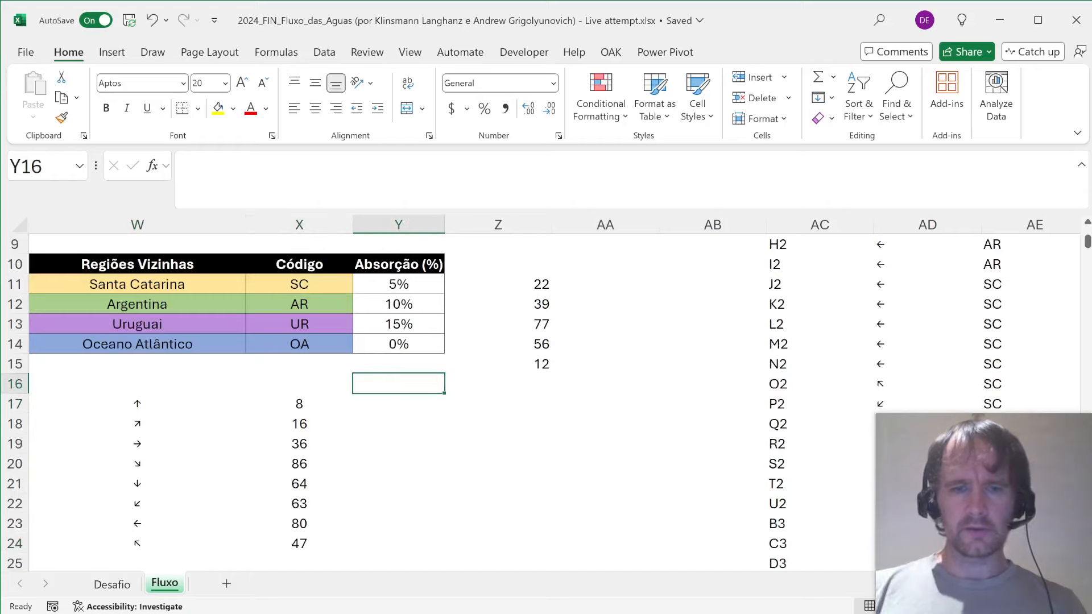
pyautogui.write('LR')
pyautogui.press('Tab')
pyautogui.write('US')
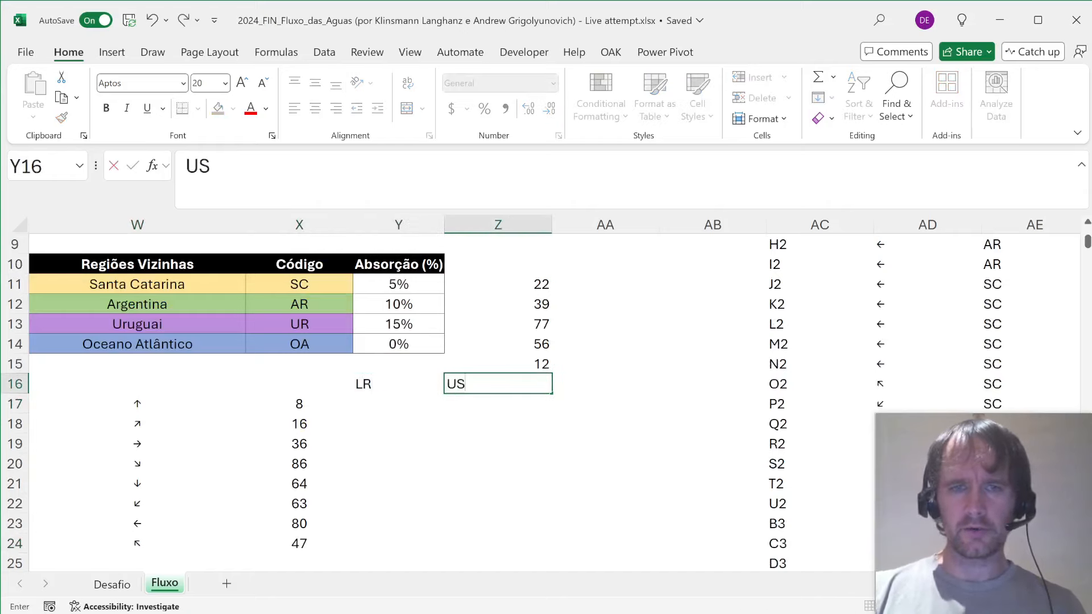
pyautogui.write('D')
pyautogui.press('Return')
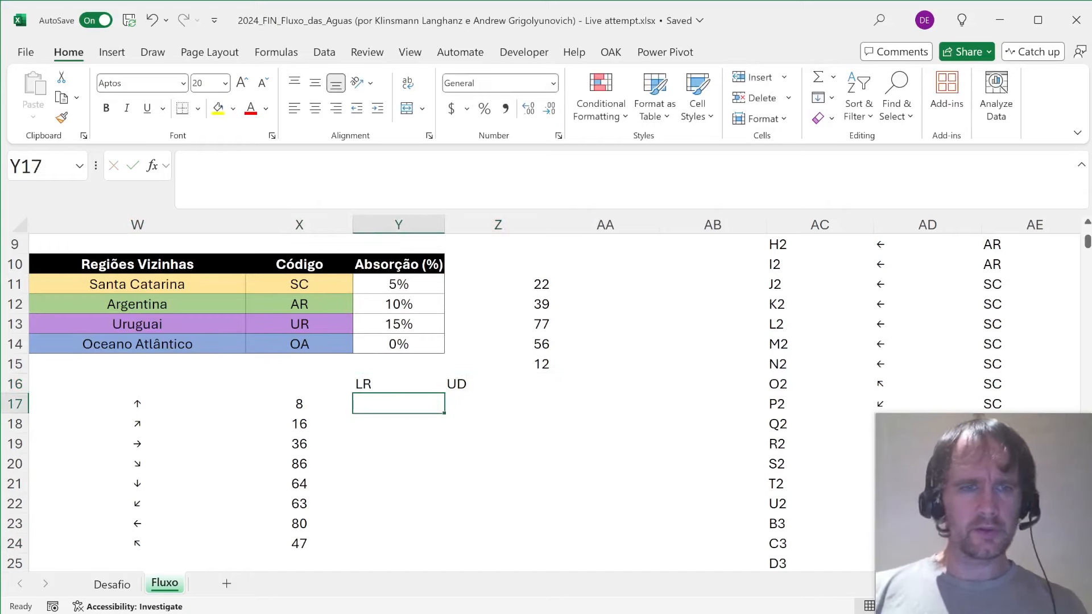
# - Enter 0% in Y17 and 1% in each of Y18:Y20 under the LR header
pyautogui.write('0%')
pyautogui.press('Return')
pyautogui.write('1%')
pyautogui.press('Return')
pyautogui.write('1%')
pyautogui.press('Return')
pyautogui.write('1%')
pyautogui.press('Return')
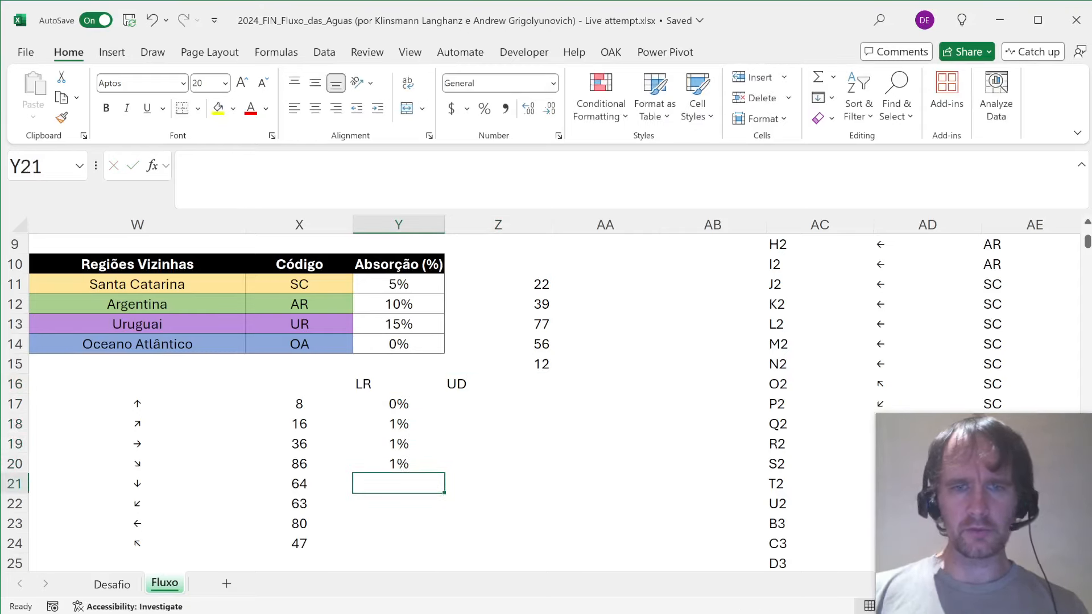
# - Copy the cell formatting of X17 and apply only the formats to X17:Z24
pyautogui.press('Left')
pyautogui.press('Up')
pyautogui.press('Up')
pyautogui.press('Up')
pyautogui.press('Up')
pyautogui.hotkey('ctrl', 'c')
pyautogui.hotkey('ctrl', 'shift', 'Down')
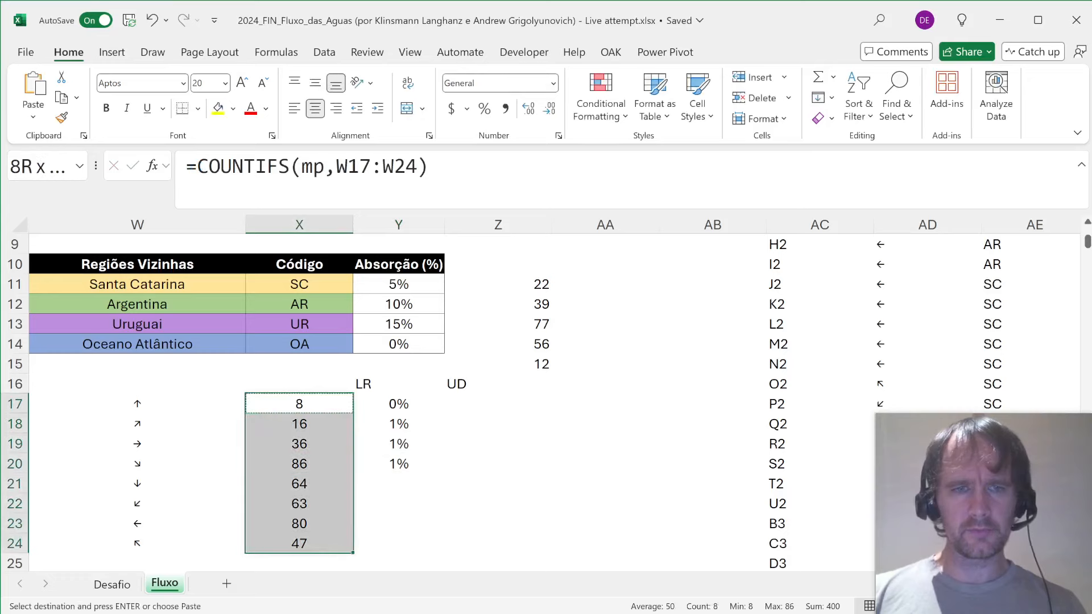
pyautogui.hotkey('shift', 'Right')
pyautogui.hotkey('shift', 'Right')
pyautogui.press('alt')
pyautogui.press('t')
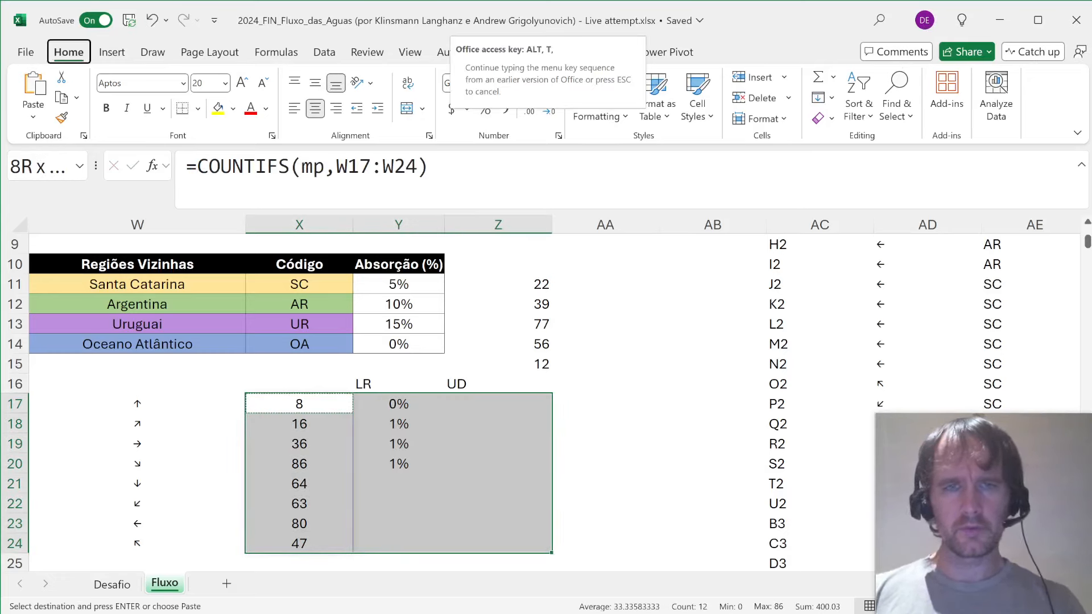
pyautogui.press('Escape')
pyautogui.hotkey('alt', 'e')
pyautogui.press('s')
pyautogui.press('t')
pyautogui.press('Return')
# - Fill the LR column with 1 in Y18:Y20, 0 in Y21 and -1 in Y22:Y24
pyautogui.press('Right')
pyautogui.press('Down')
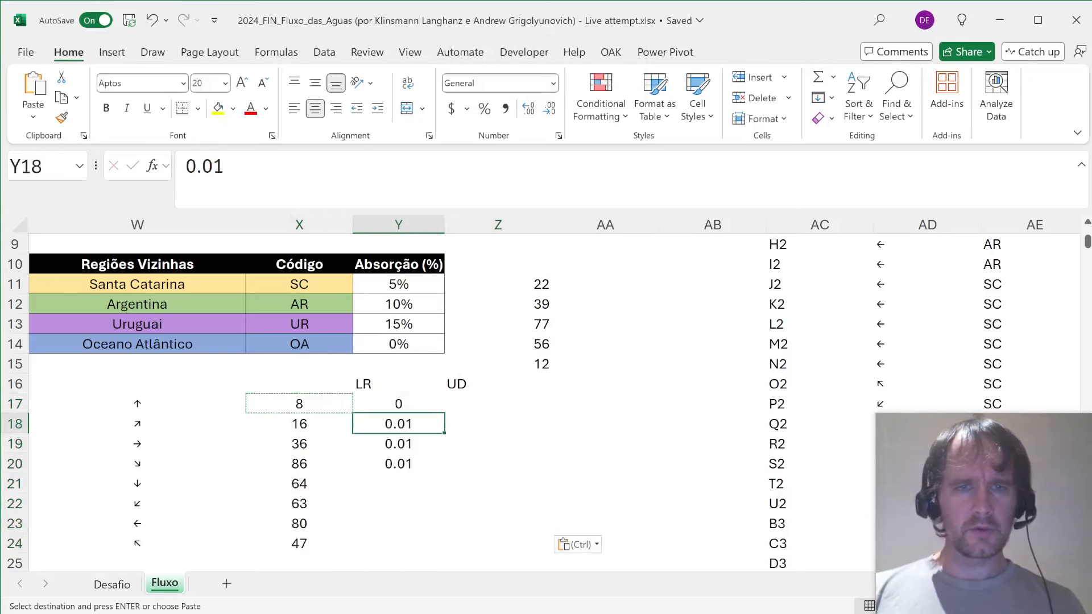
pyautogui.press('Escape')
pyautogui.write('1')
pyautogui.press('Return')
pyautogui.write('1')
pyautogui.press('Return')
pyautogui.write('1')
pyautogui.press('Return')
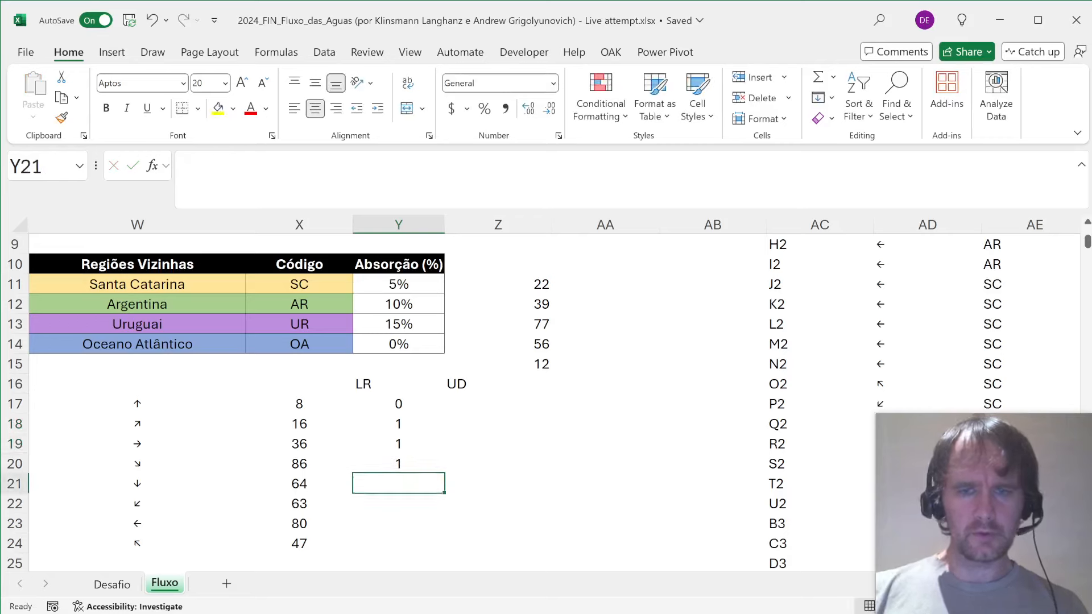
pyautogui.write('0')
pyautogui.press('Return')
pyautogui.write('-1-')
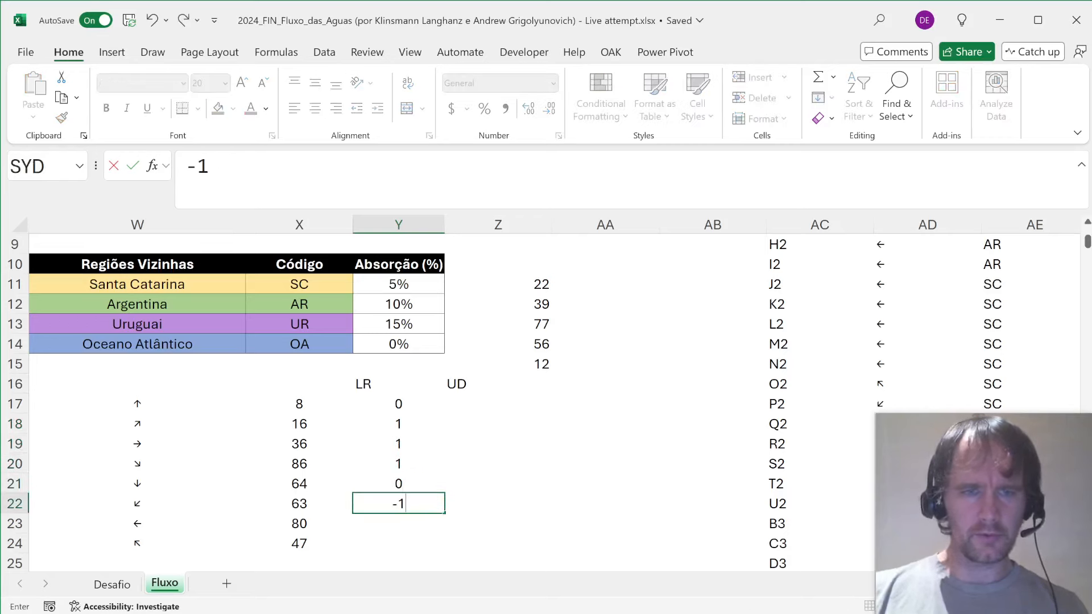
pyautogui.press('Return')
pyautogui.write('-1')
pyautogui.press('Return')
pyautogui.hotkey('ctrl', 'Up')
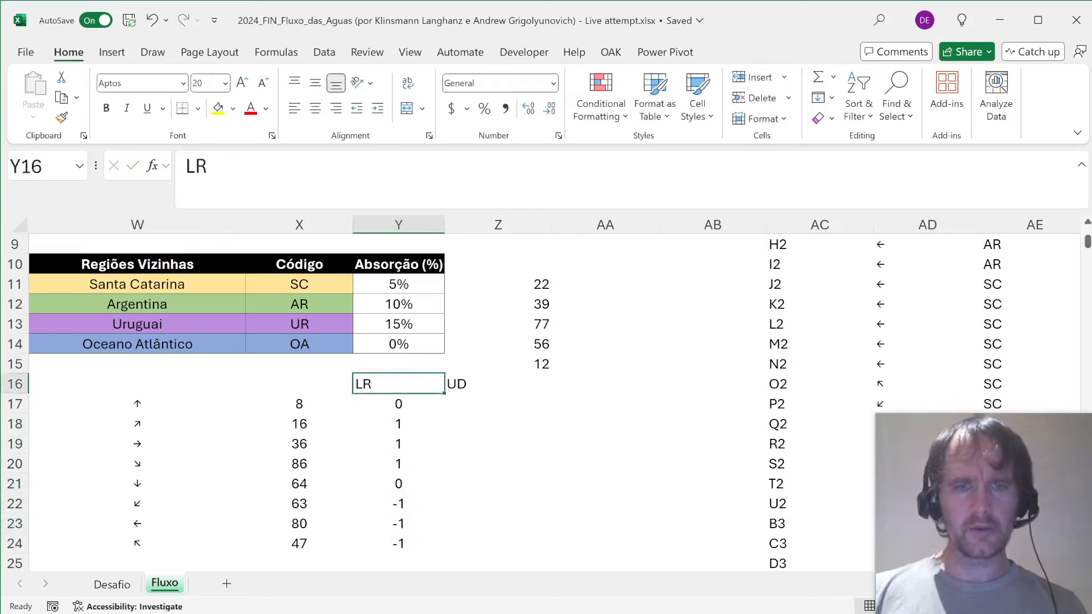
# - Enter 1, 1, 0 and -1 in Z17:Z20 under the UD header
pyautogui.press('Right')
pyautogui.press('Down')
pyautogui.write('1')
pyautogui.press('Return')
pyautogui.write('1')
pyautogui.press('Return')
pyautogui.write('0')
pyautogui.press('Return')
pyautogui.write('-1')
pyautogui.press('Return')
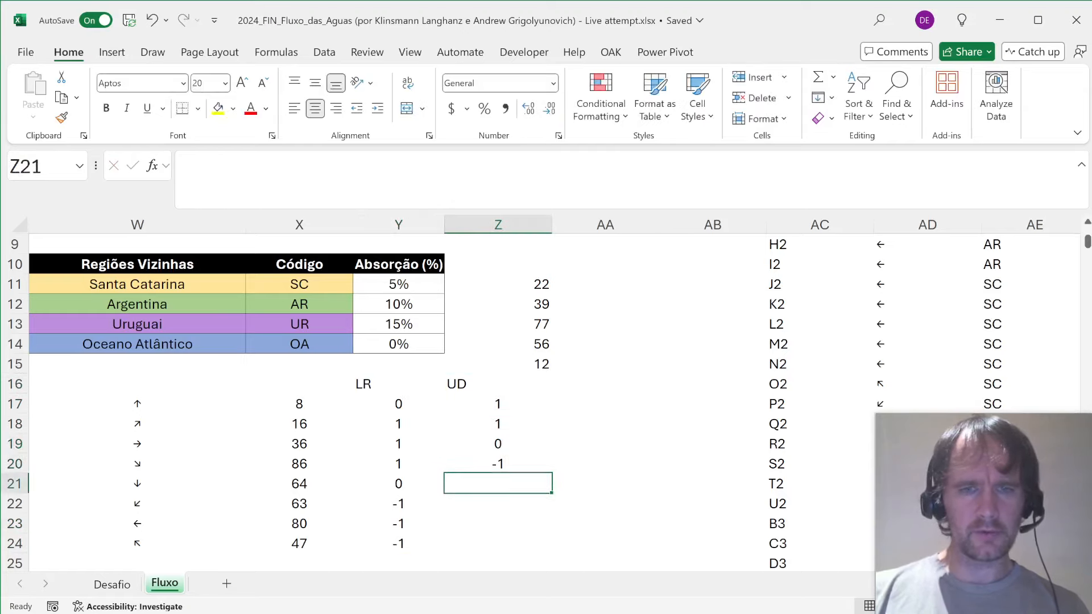
# - Change the UD values of the up and up-right arrows in Z17:Z18 to -1
pyautogui.press('Up')
pyautogui.press('Up')
pyautogui.press('Up')
pyautogui.press('Up')
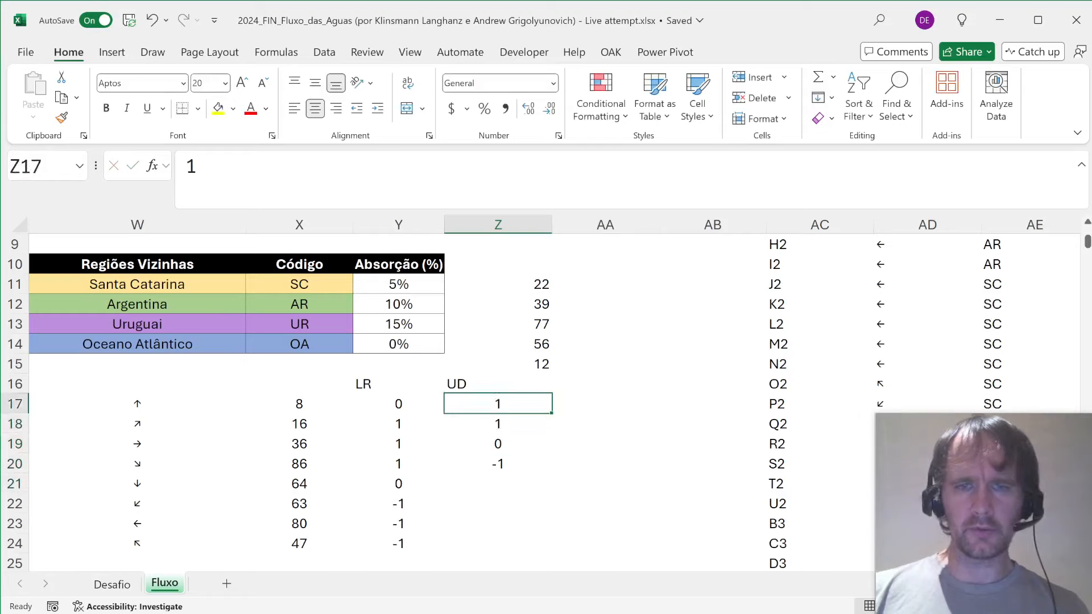
pyautogui.write('-1')
pyautogui.press('Return')
pyautogui.write('-1')
pyautogui.press('Return')
pyautogui.press('Return')
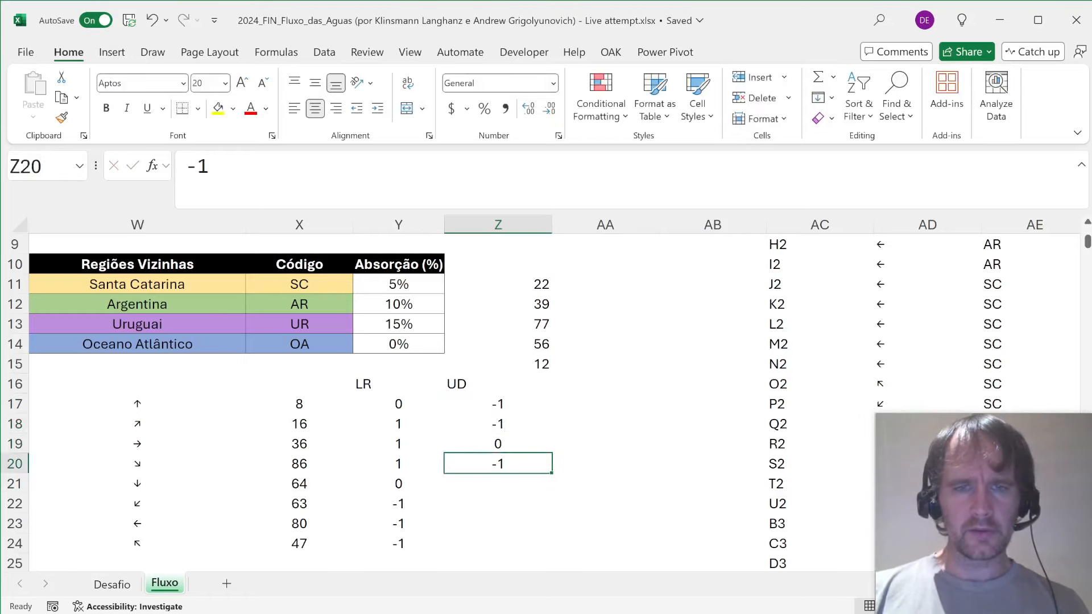
# - Complete the UD column with 1 in Z20:Z22, 0 in Z23 and -1 in Z24
pyautogui.write('1')
pyautogui.press('Return')
pyautogui.write('1')
pyautogui.press('Return')
pyautogui.write('1')
pyautogui.press('Return')
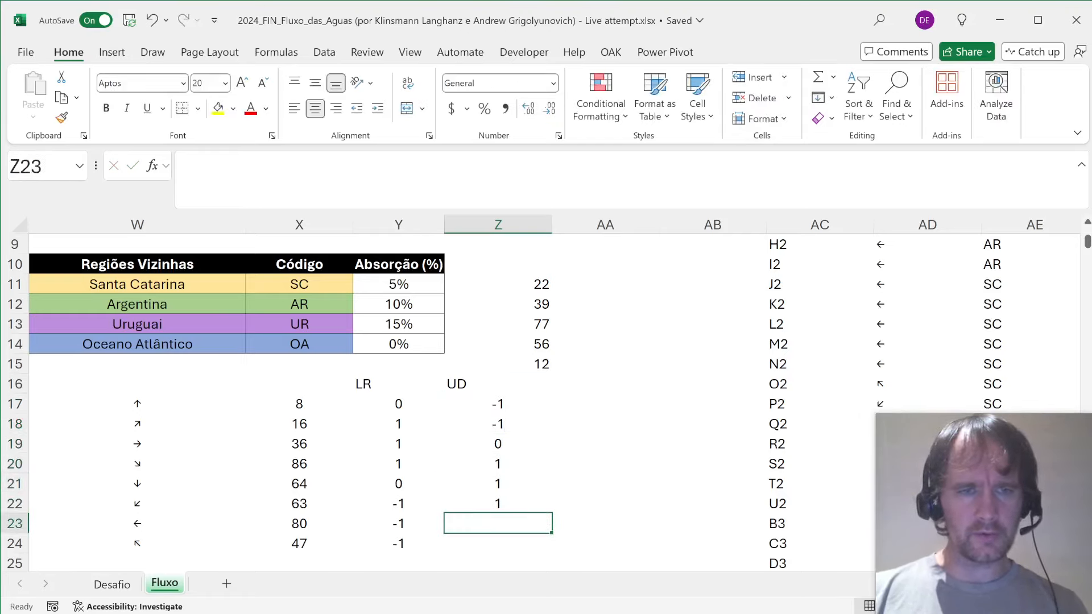
pyautogui.write('0')
pyautogui.press('Return')
pyautogui.write('-1')
pyautogui.press('Return')
# - Define the name lr for the LR values in Y17:Y24
pyautogui.press('Up')
pyautogui.press('Up')
pyautogui.press('Left')
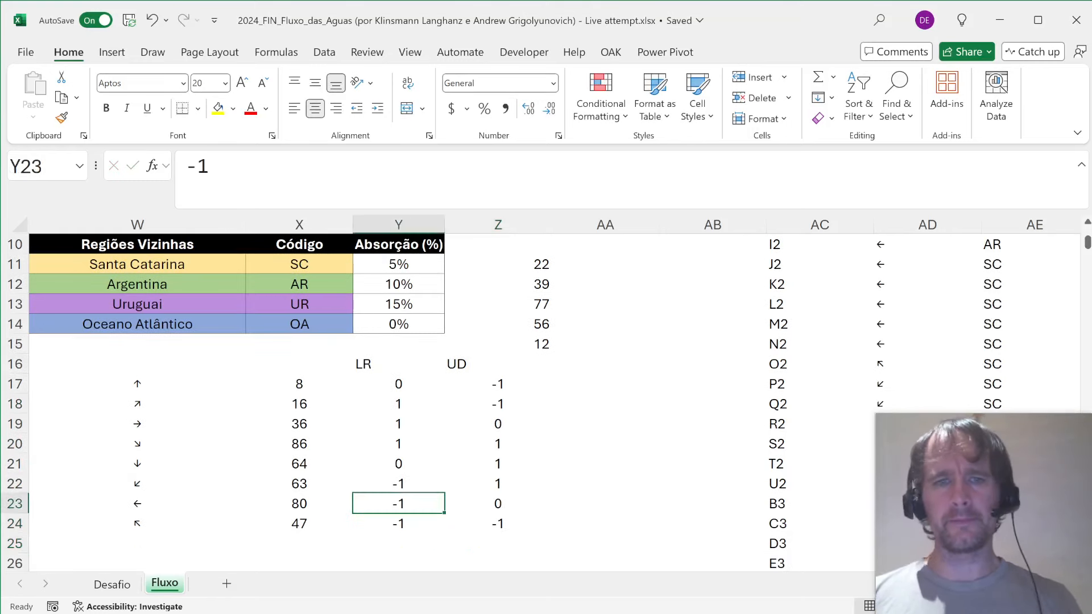
pyautogui.hotkey('ctrl', 'Up')
pyautogui.hotkey('ctrl', 'shift', 'Down')
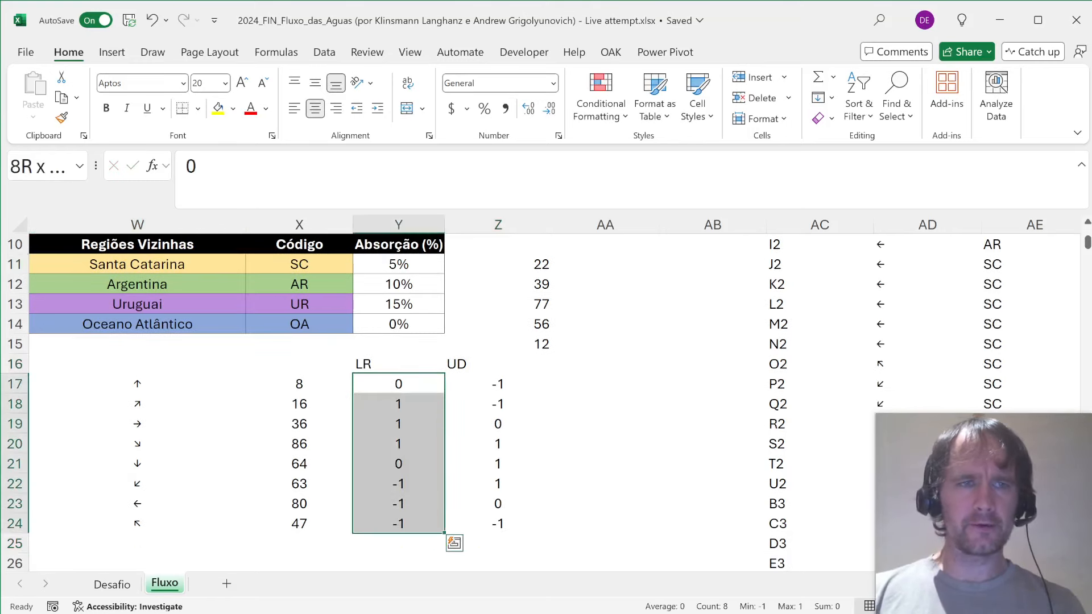
pyautogui.click(41, 166)
pyautogui.write('LR')
pyautogui.press('Return')
# - Define the name ud for the UD values in Z17:Z24
pyautogui.press('Right')
pyautogui.hotkey('ctrl', 'shift', 'Down')
pyautogui.click(41, 166)
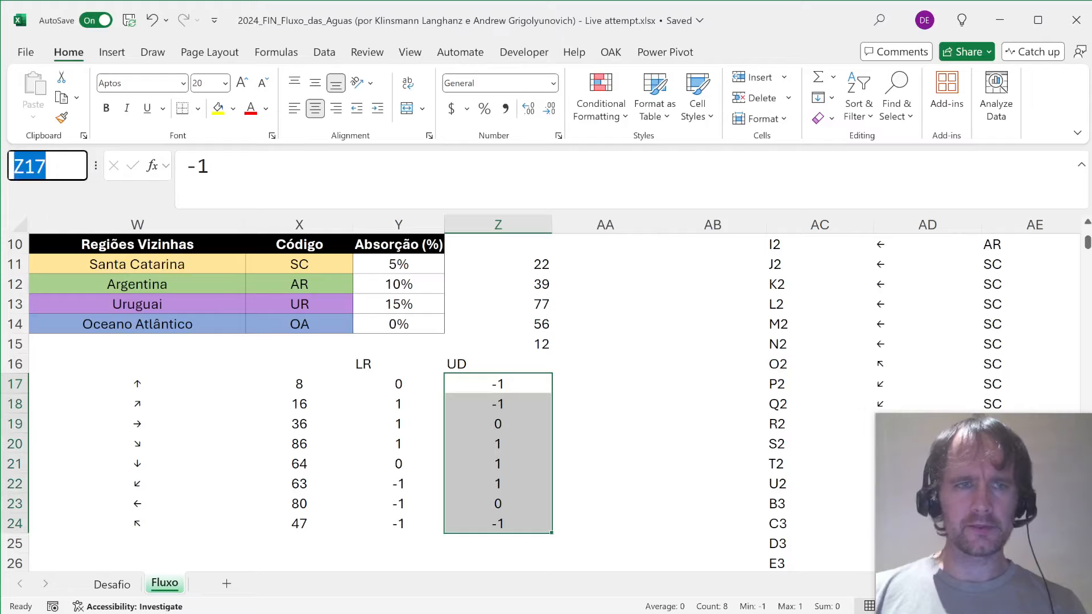
pyautogui.write('ud')
pyautogui.press('Return')
# - Define the name arr for the arrow symbols in W17:W24
pyautogui.press('Left')
pyautogui.press('Left')
pyautogui.press('Left')
pyautogui.hotkey('ctrl', 'shift', 'Down')
pyautogui.click(41, 166)
pyautogui.write('arr')
pyautogui.press('Return')
# - Enter =XLOOKUP(AD3#,arr,lr) in AH3 under the Next header to look up each direction's horizontal offset
pyautogui.hotkey('ctrl', 'Right')
pyautogui.hotkey('ctrl', 'Right')
pyautogui.hotkey('ctrl', 'Right')
pyautogui.press('Right')
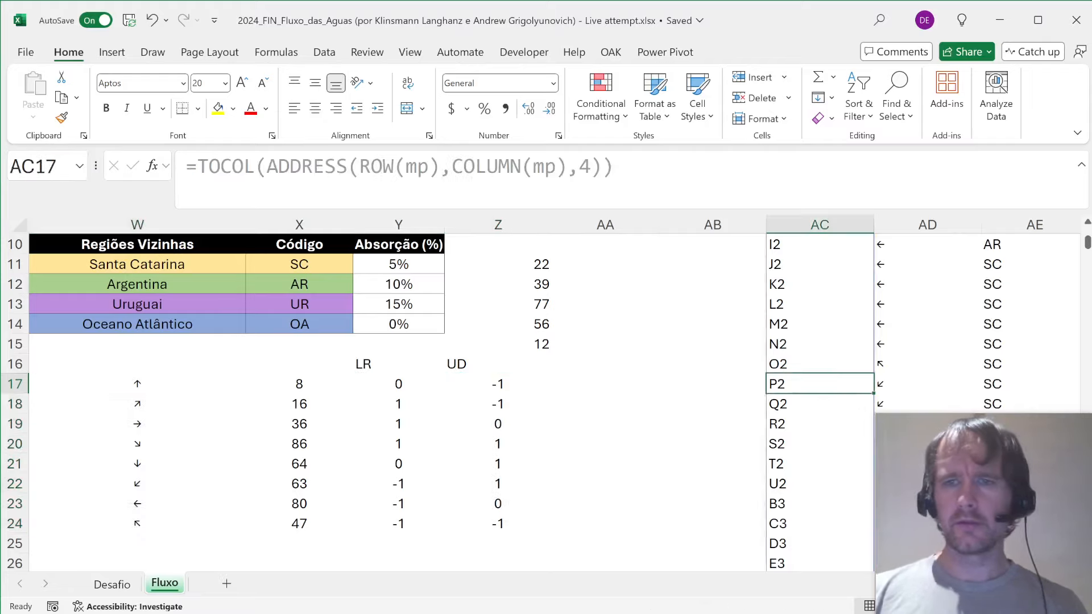
pyautogui.press('Left')
pyautogui.hotkey('ctrl', 'Up')
pyautogui.press('Right')
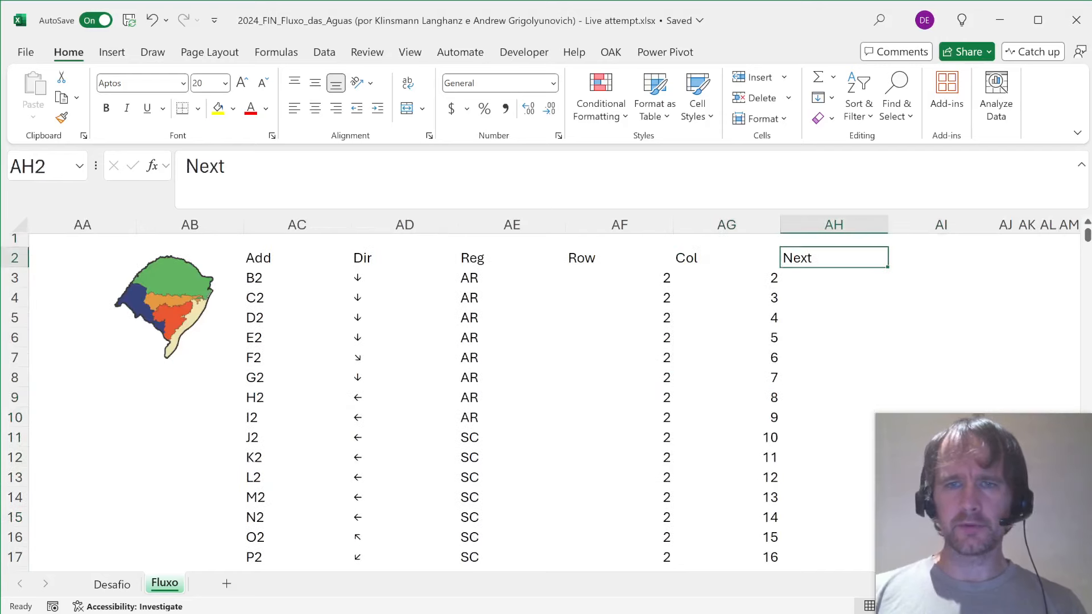
pyautogui.press('Down')
pyautogui.write('=')
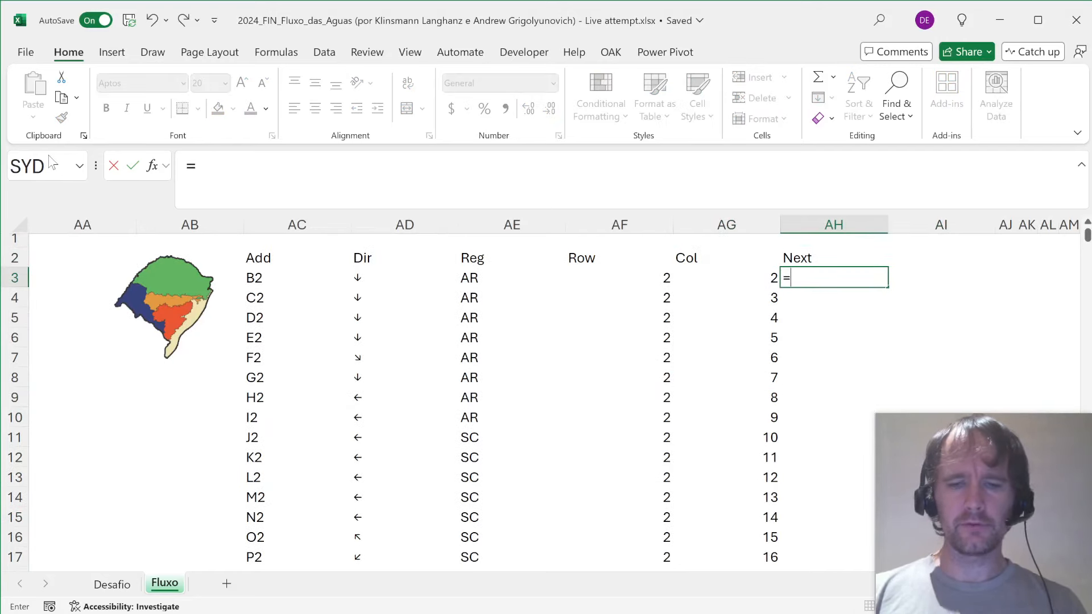
pyautogui.write('xl')
pyautogui.press('Tab')
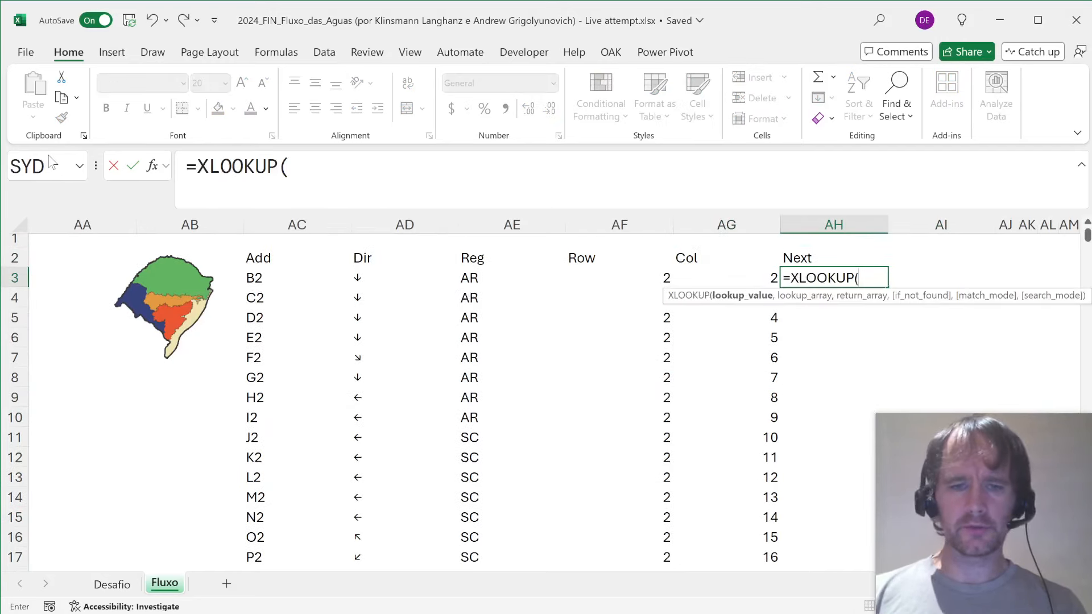
pyautogui.write('ar')
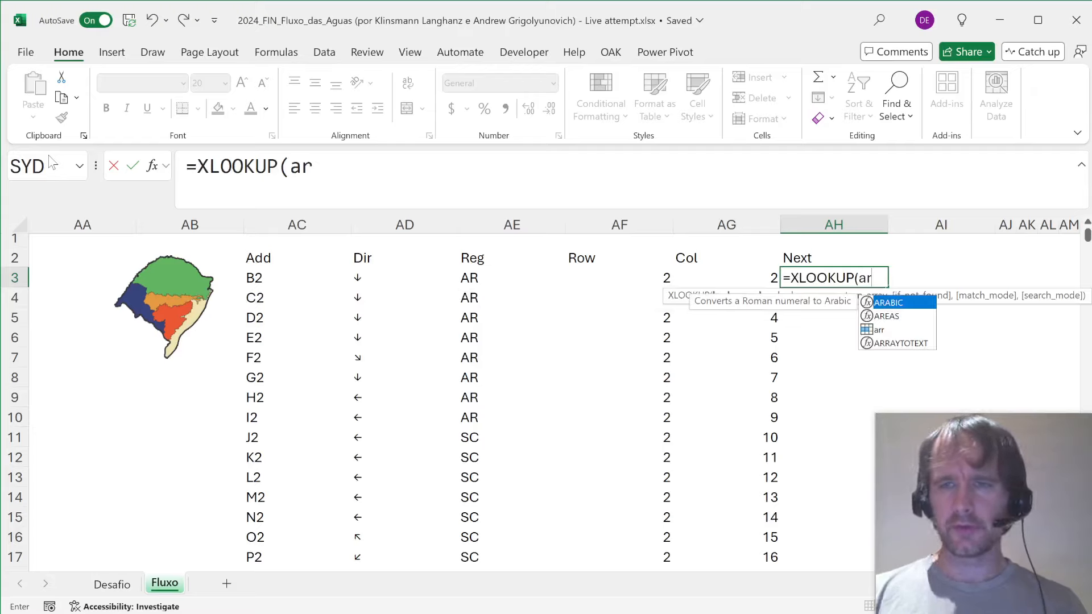
pyautogui.write('r,')
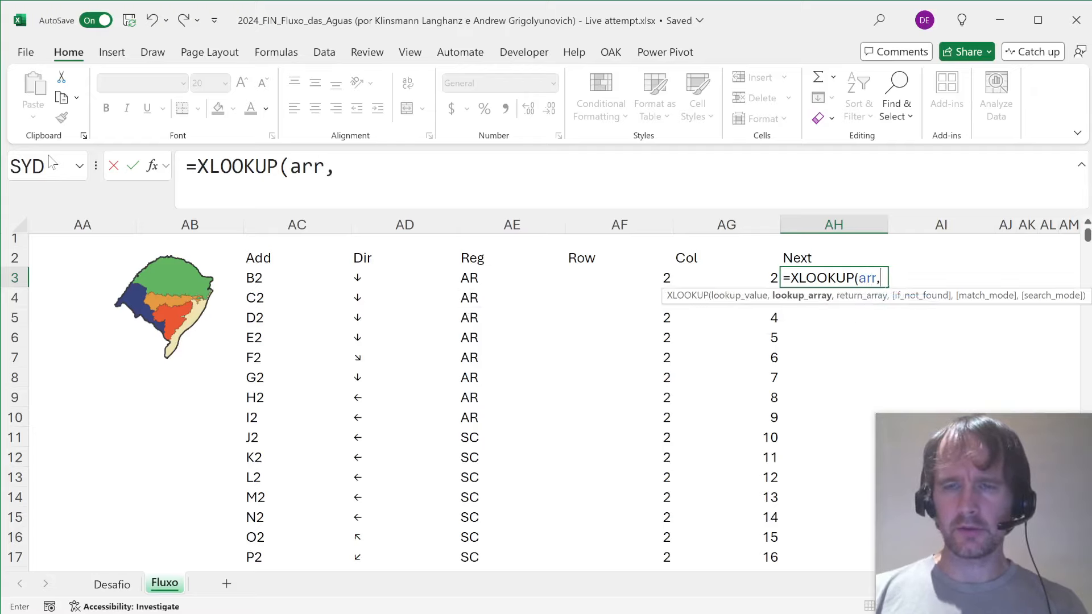
pyautogui.press('BackSpace')
pyautogui.press('BackSpace')
pyautogui.press('BackSpace')
pyautogui.press('BackSpace')
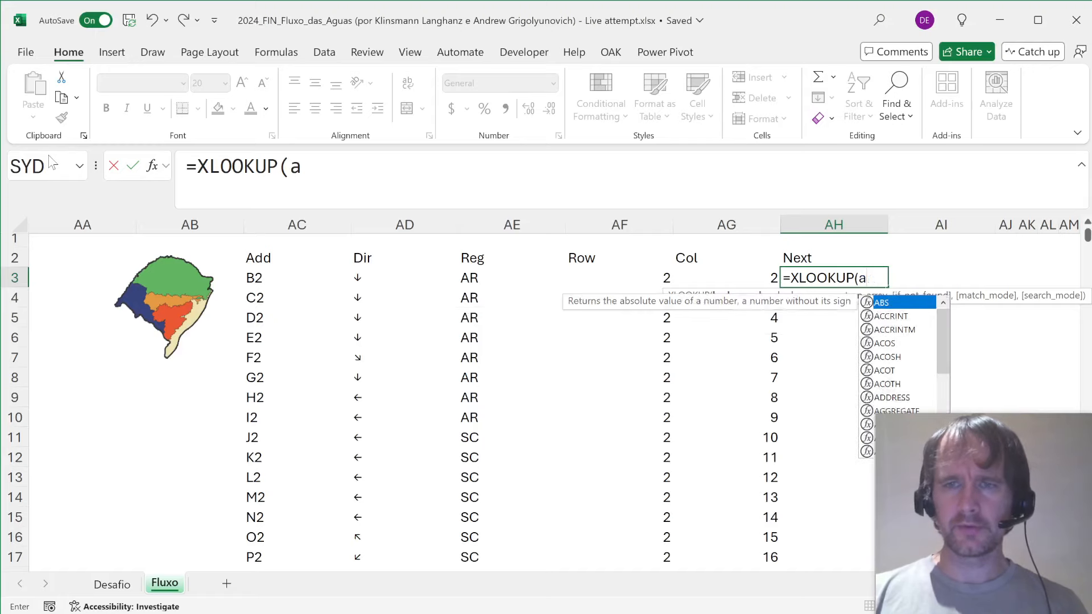
pyautogui.click(364, 278)
pyautogui.write('#,arr,lr')
pyautogui.press('Return')
pyautogui.press('Up')
pyautogui.press('Up')
pyautogui.press('Down')
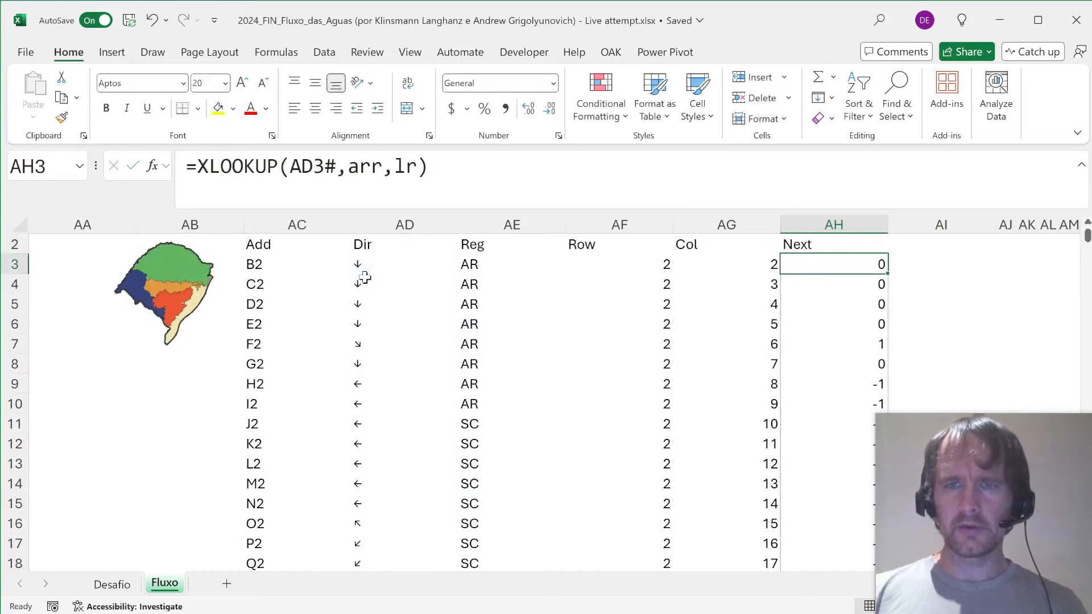
# - Extend the AH3 formula by adding the Row values from AF3 down to row 402 to the XLOOKUP result
pyautogui.click(499, 155)
pyautogui.write('+')
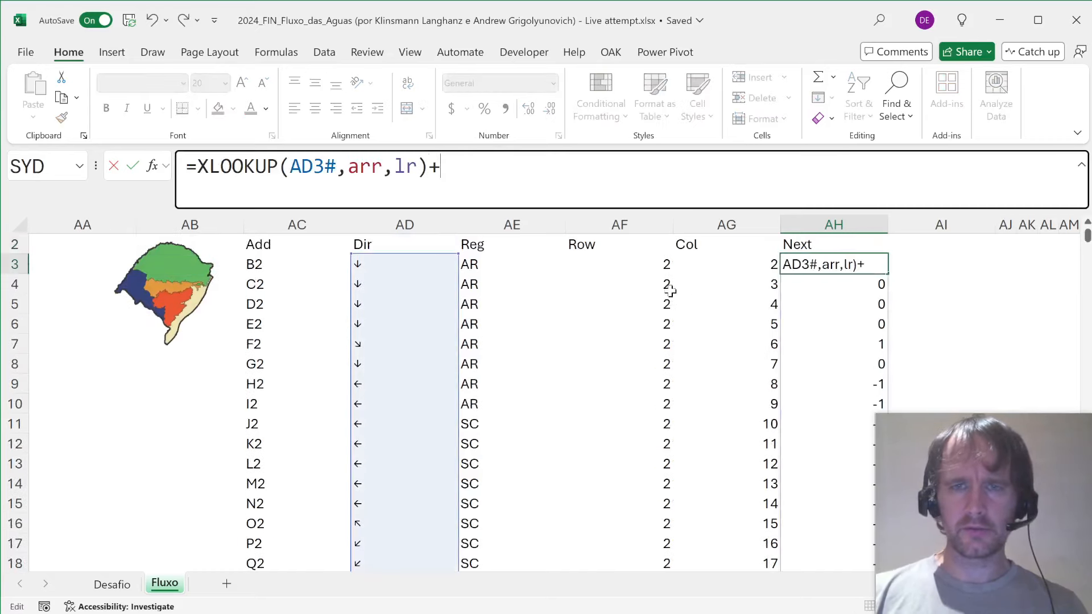
pyautogui.click(650, 262)
pyautogui.hotkey('ctrl', 'shift', 'Down')
pyautogui.press('Return')
pyautogui.press('Up')
pyautogui.press('Up')
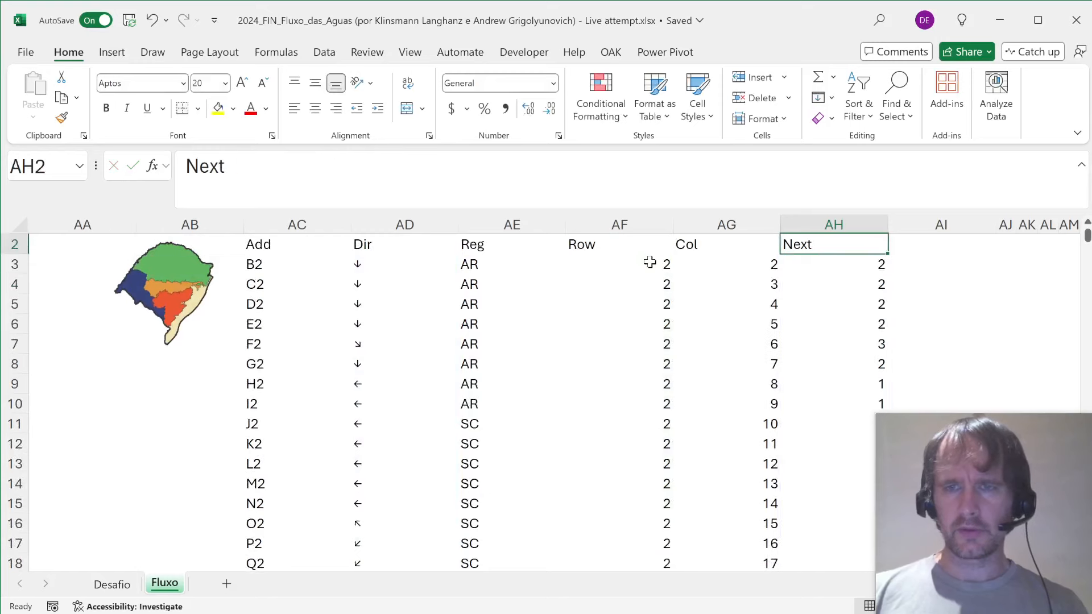
# - Write a second lookup in AI3 beginning =XLOOKUP(AD3#,arr, to match each direction against the arrow list
pyautogui.press('Down')
pyautogui.press('Right')
pyautogui.write('=cl')
pyautogui.press('BackSpace')
pyautogui.press('BackSpace')
pyautogui.write('xl')
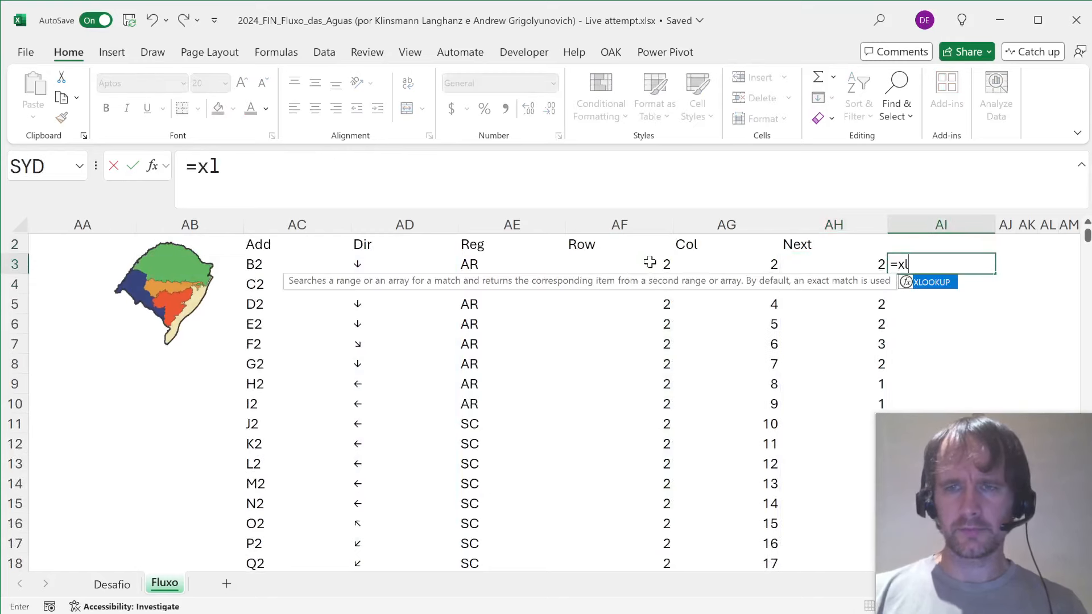
pyautogui.press('Tab')
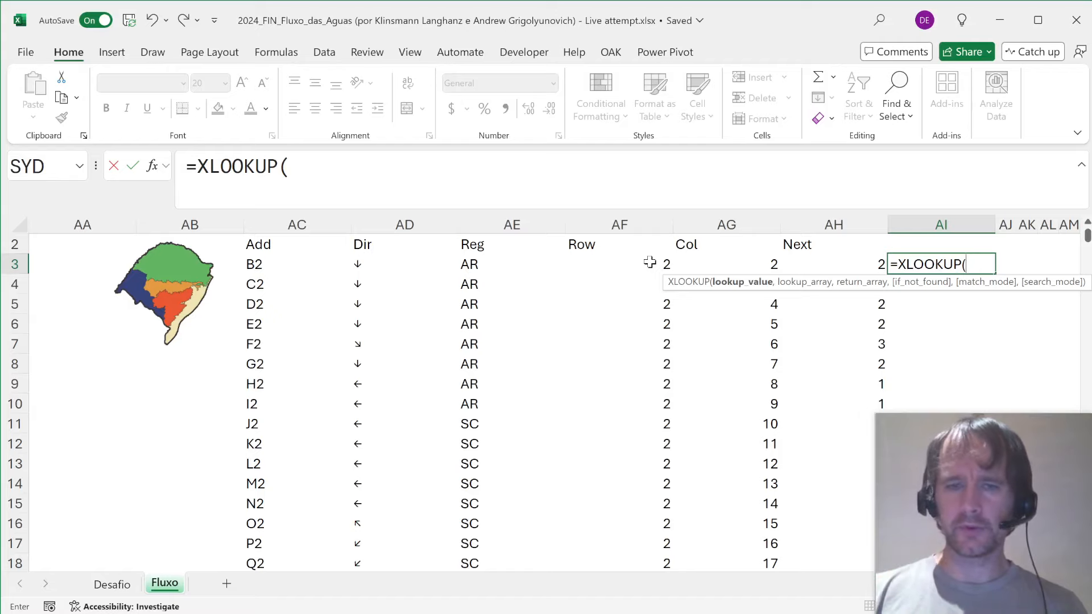
pyautogui.press('Left')
pyautogui.press('Left')
pyautogui.press('Left')
pyautogui.press('Left')
pyautogui.press('Left')
pyautogui.press('Left')
pyautogui.press('Right')
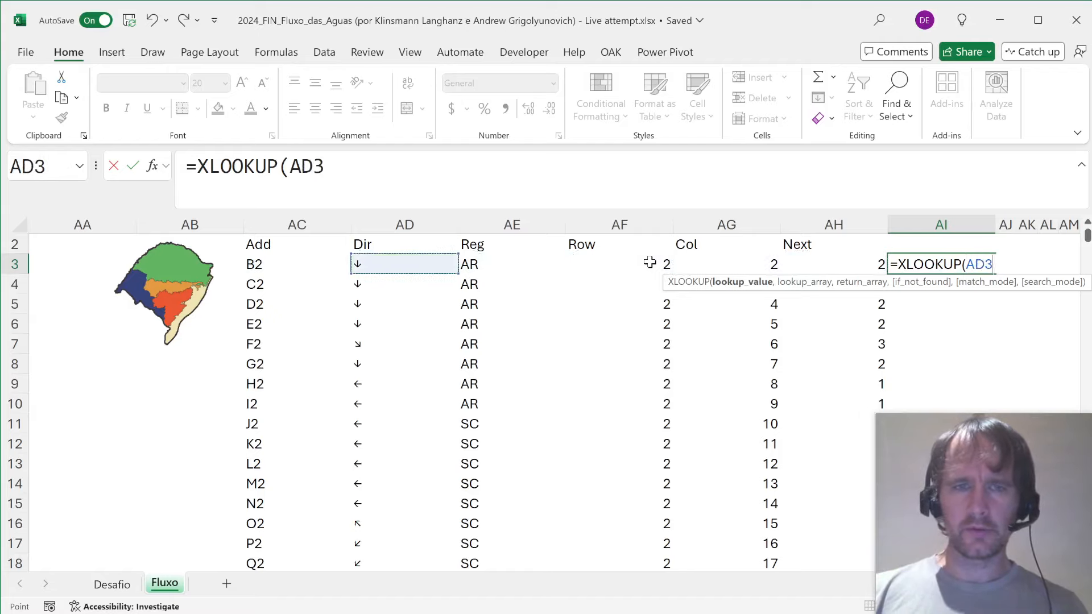
pyautogui.hotkey('ctrl', 'shift', 'Down')
pyautogui.write(',arr,')
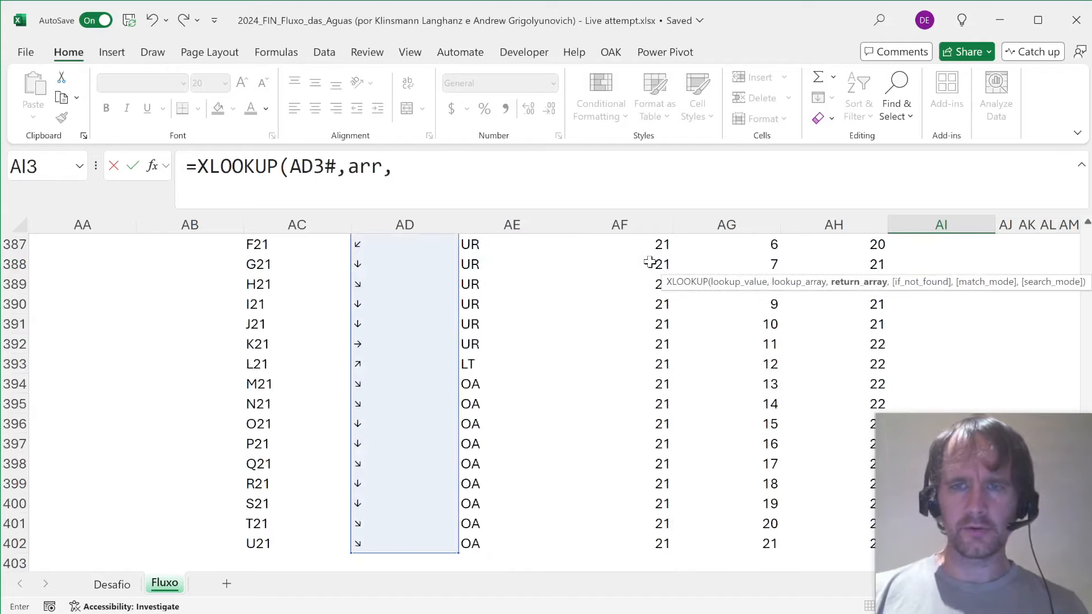
# - Complete the AI3 formula as =XLOOKUP(AD3#,arr,ud)+AG3:AG402
pyautogui.write('UD)')
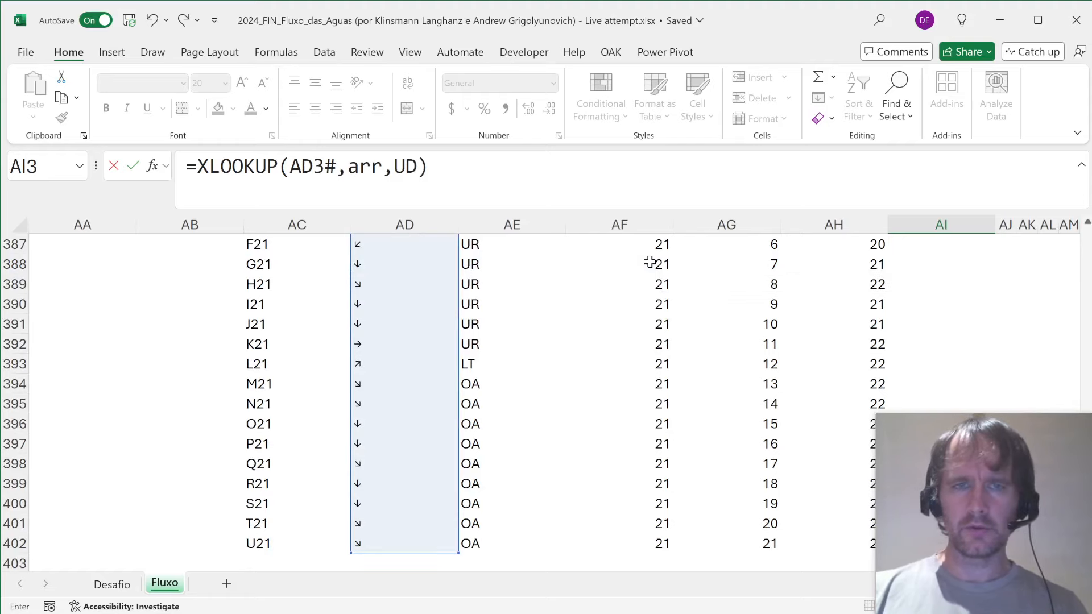
pyautogui.press('Left')
pyautogui.press('Left')
pyautogui.press('Up')
pyautogui.press('Down')
pyautogui.hotkey('ctrl', 'shift', 'Down')
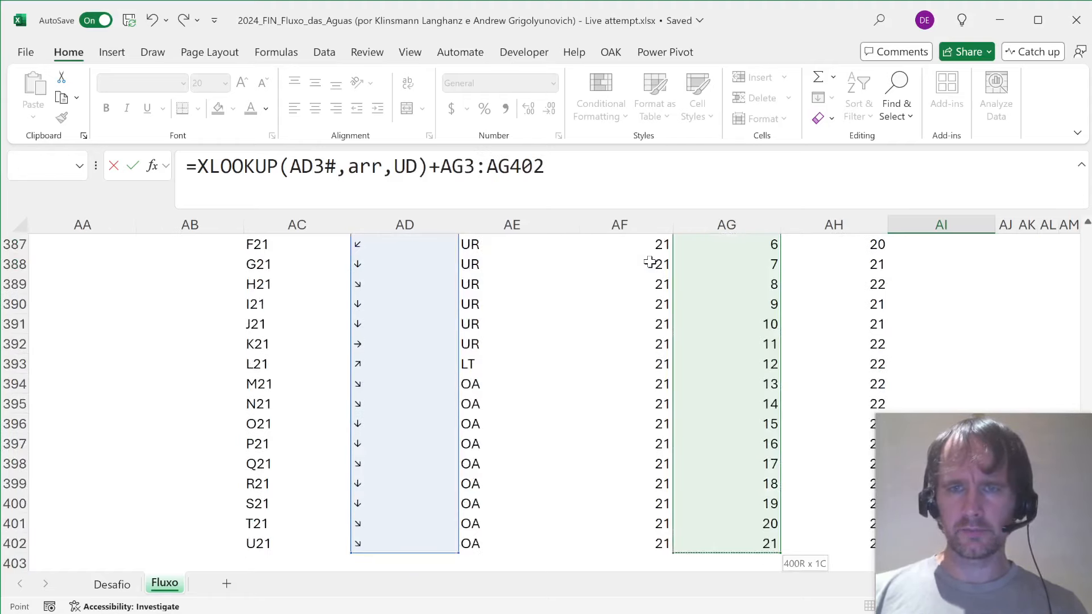
pyautogui.hotkey('ctrl', 'Return')
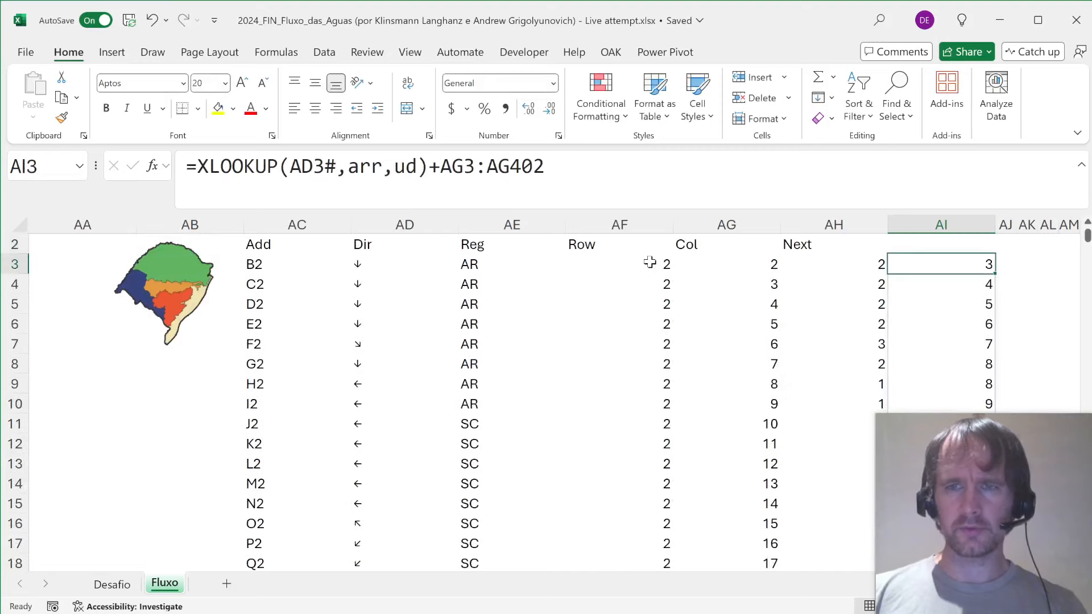
# - Change the range added in the AI3 formula to the Row column values, AF3:AF402
pyautogui.press('F2')
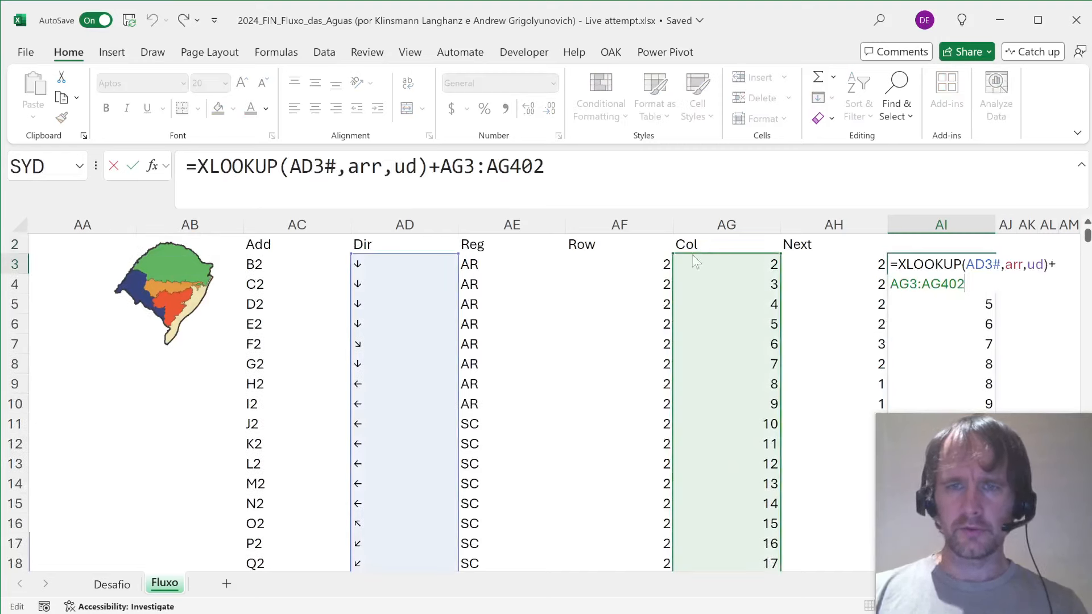
pyautogui.moveTo(673, 261); pyautogui.dragTo(666, 258)
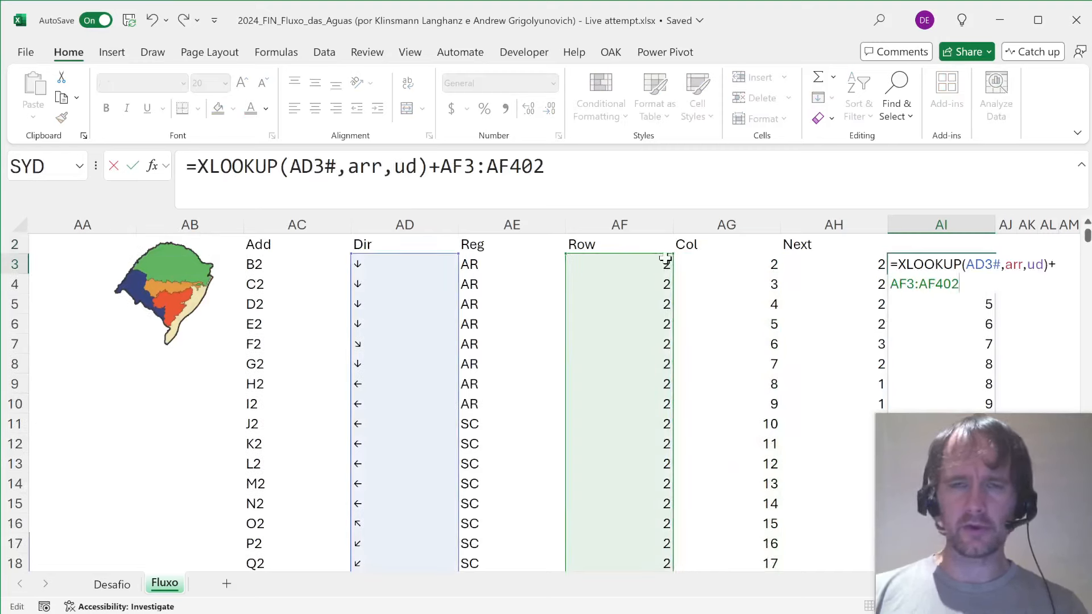
pyautogui.press('Return')
# - Change the range added in the AH3 formula to the Col column values, AG3:AG402
pyautogui.press('Up')
pyautogui.press('Left')
pyautogui.press('F2')
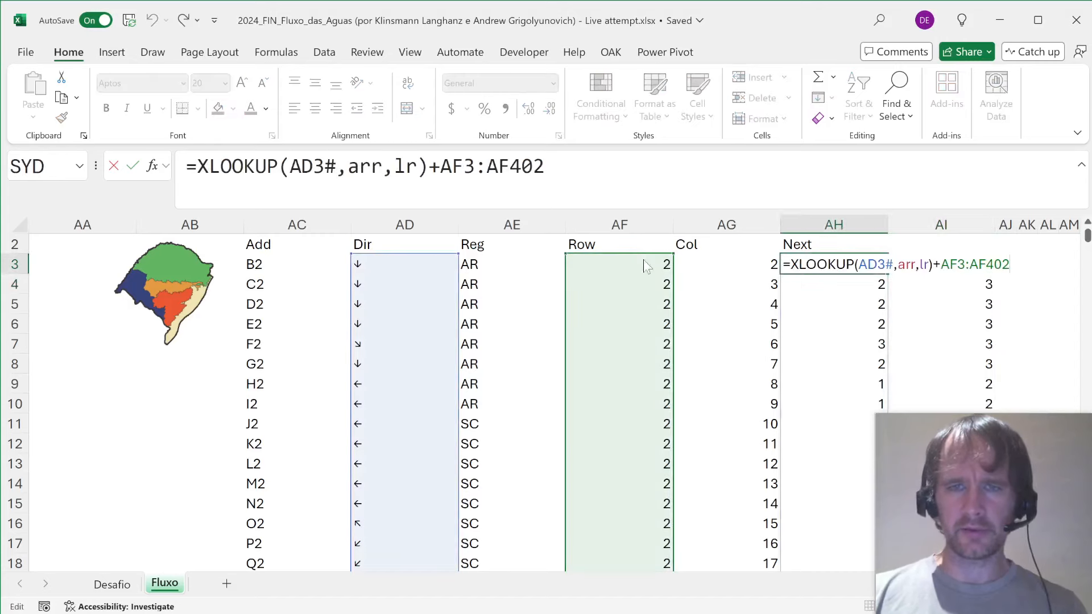
pyautogui.moveTo(673, 264); pyautogui.dragTo(687, 265)
pyautogui.press('Return')
# - Label the two lookup columns "Next rw" in AH2 and "Next Cl" in AI2
pyautogui.press('Up')
pyautogui.press('Right')
pyautogui.press('Up')
pyautogui.press('Up')
pyautogui.press('Down')
pyautogui.press('Left')
pyautogui.press('F2')
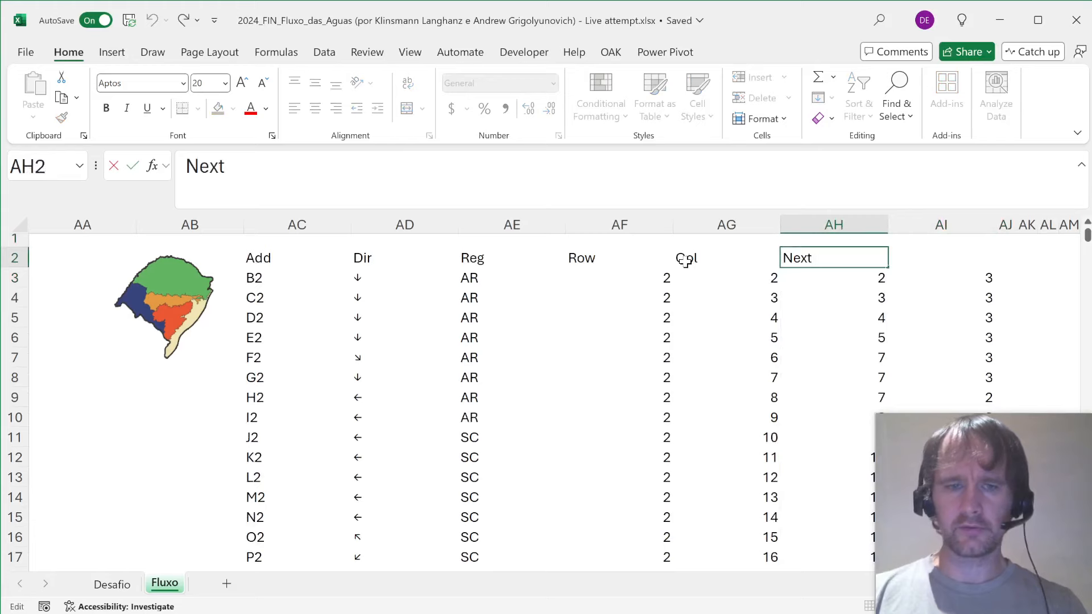
pyautogui.write('rw')
pyautogui.press('Tab')
pyautogui.write('Next C')
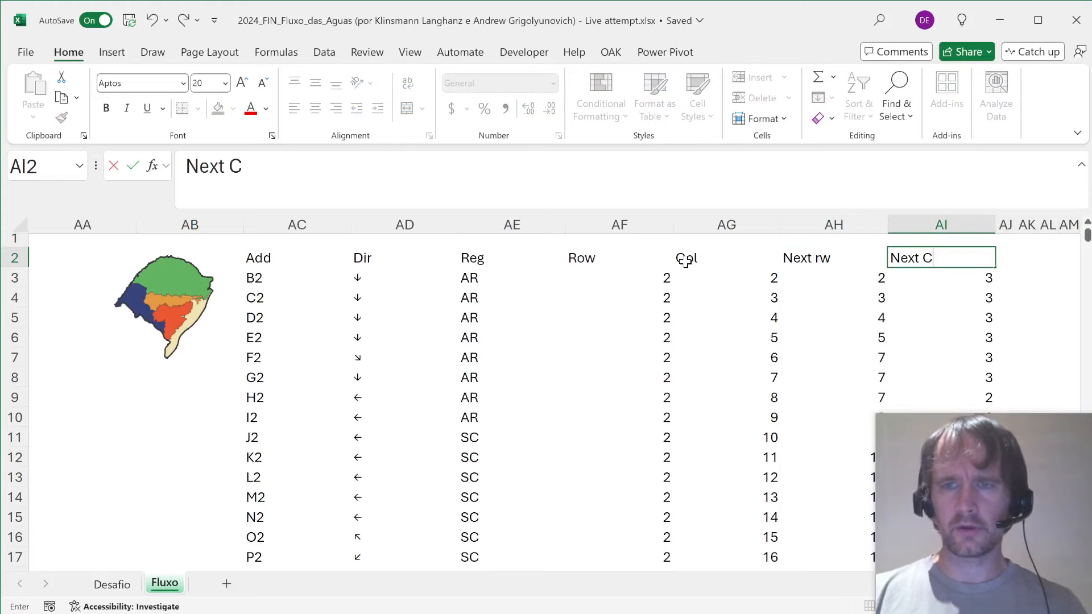
pyautogui.write('l')
pyautogui.press('Tab')
# - Examine the extent of the arrow map grid that starts at B2, across its columns and rows
pyautogui.press('Down')
pyautogui.press('Right')
pyautogui.press('Right')
pyautogui.press('Right')
pyautogui.press('Right')
pyautogui.press('Right')
pyautogui.press('Right')
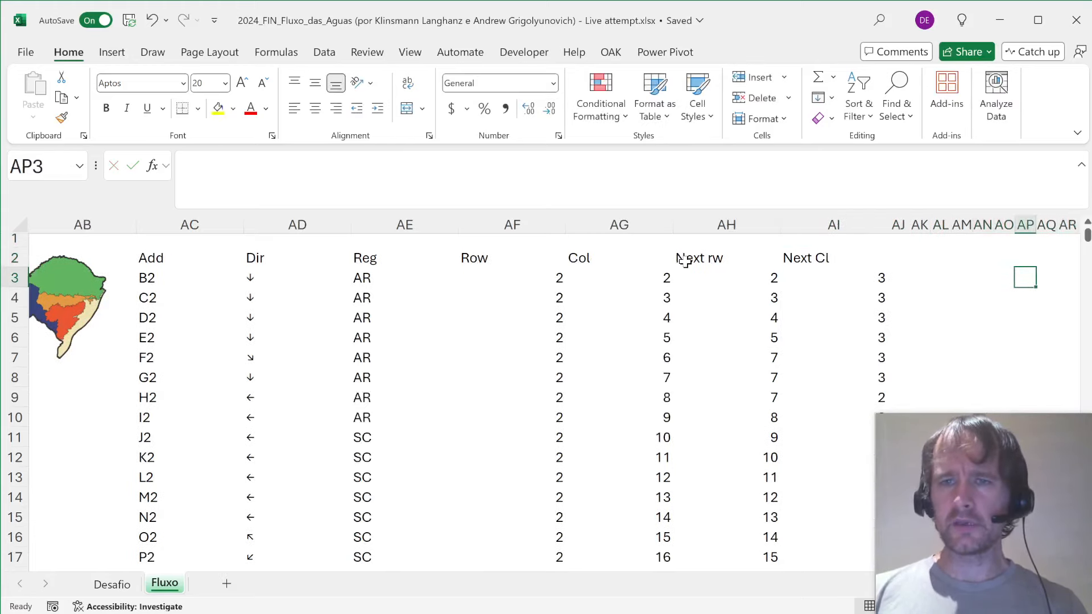
pyautogui.hotkey('ctrl', 'Left')
pyautogui.hotkey('ctrl', 'Left')
pyautogui.hotkey('ctrl', 'Left')
pyautogui.hotkey('ctrl', 'Left')
pyautogui.hotkey('ctrl', 'Left')
pyautogui.hotkey('ctrl', 'Left')
pyautogui.hotkey('ctrl', 'Left')
pyautogui.press('Up')
pyautogui.press('Right')
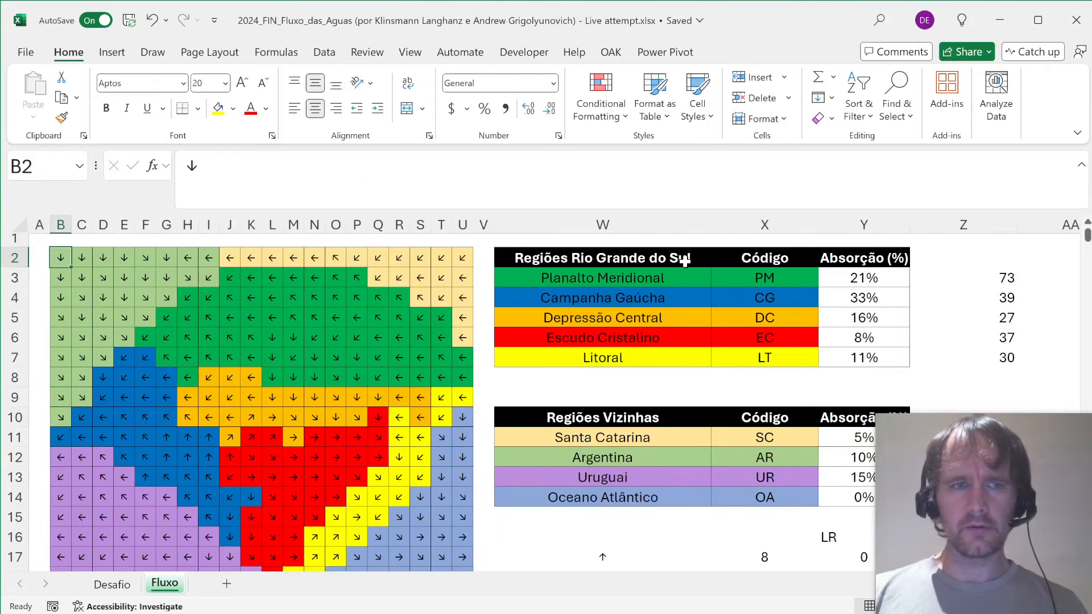
pyautogui.hotkey('ctrl', 'shift', 'Right')
pyautogui.hotkey('ctrl', 'shift', 'Down')
pyautogui.hotkey('ctrl', 'Home')
pyautogui.press('Right')
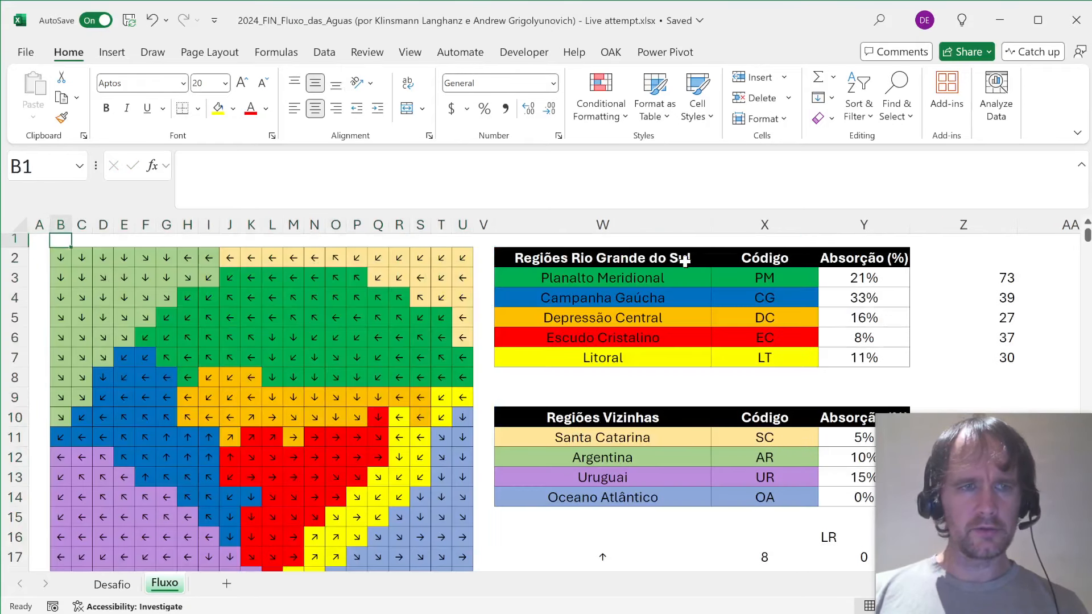
pyautogui.press('Down')
pyautogui.hotkey('ctrl', 'shift', 'Right')
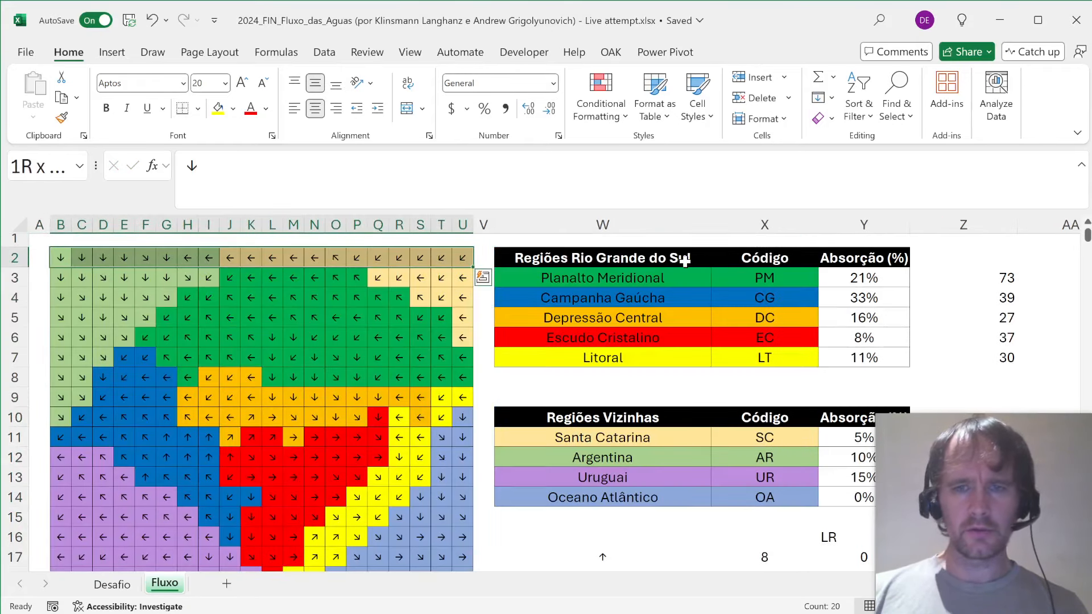
pyautogui.hotkey('ctrl', 'shift', 'Down')
pyautogui.hotkey('ctrl', 'Home')
pyautogui.press('Right')
pyautogui.press('Down')
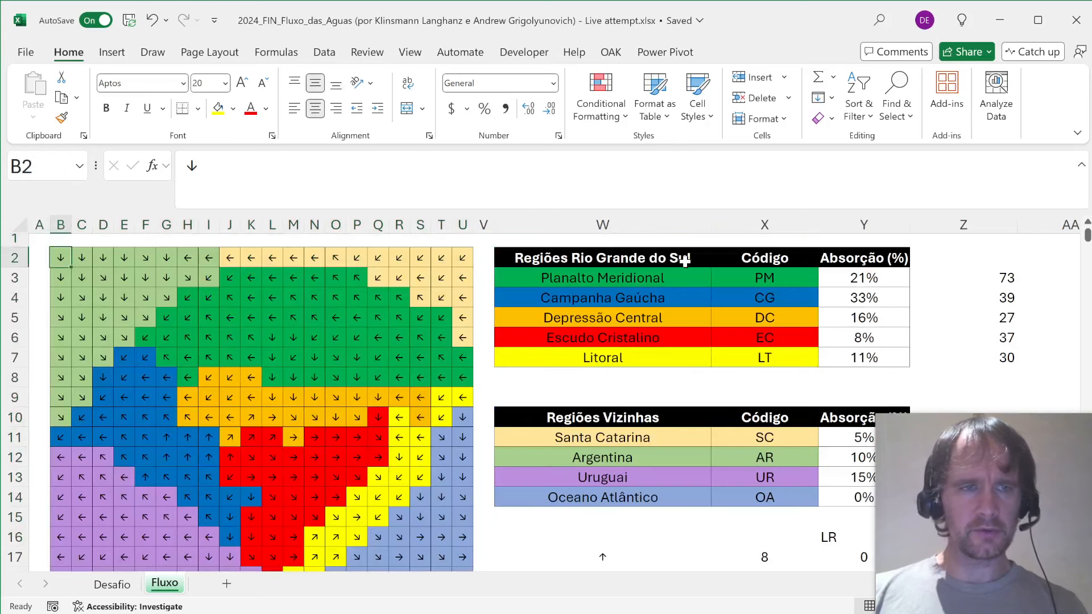
pyautogui.hotkey('ctrl', 'shift', 'Right')
pyautogui.hotkey('ctrl', 'Right')
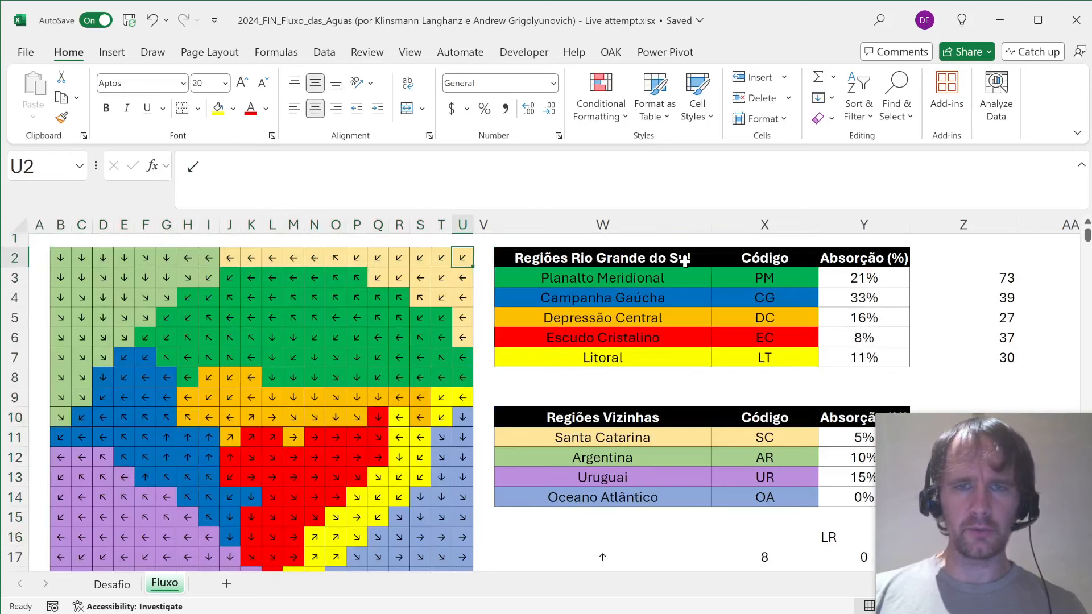
pyautogui.press('Right')
pyautogui.press('Right')
pyautogui.press('Right')
pyautogui.press('Right')
pyautogui.press('Right')
pyautogui.press('Right')
pyautogui.press('Right')
pyautogui.press('Right')
pyautogui.press('Right')
pyautogui.press('Right')
pyautogui.press('Right')
pyautogui.press('Right')
pyautogui.press('Right')
pyautogui.press('Right')
pyautogui.press('Right')
pyautogui.press('Right')
pyautogui.press('Right')
pyautogui.press('Right')
pyautogui.press('Right')
pyautogui.press('Right')
# - Begin an IF formula in AJ3 testing OR(MAX(AH3:AI3)>21,MIN(AH3:AI3)<2)
pyautogui.press('Down')
pyautogui.press('Left')
pyautogui.press('Left')
pyautogui.press('Left')
pyautogui.press('Left')
pyautogui.press('Left')
pyautogui.press('Left')
pyautogui.press('Left')
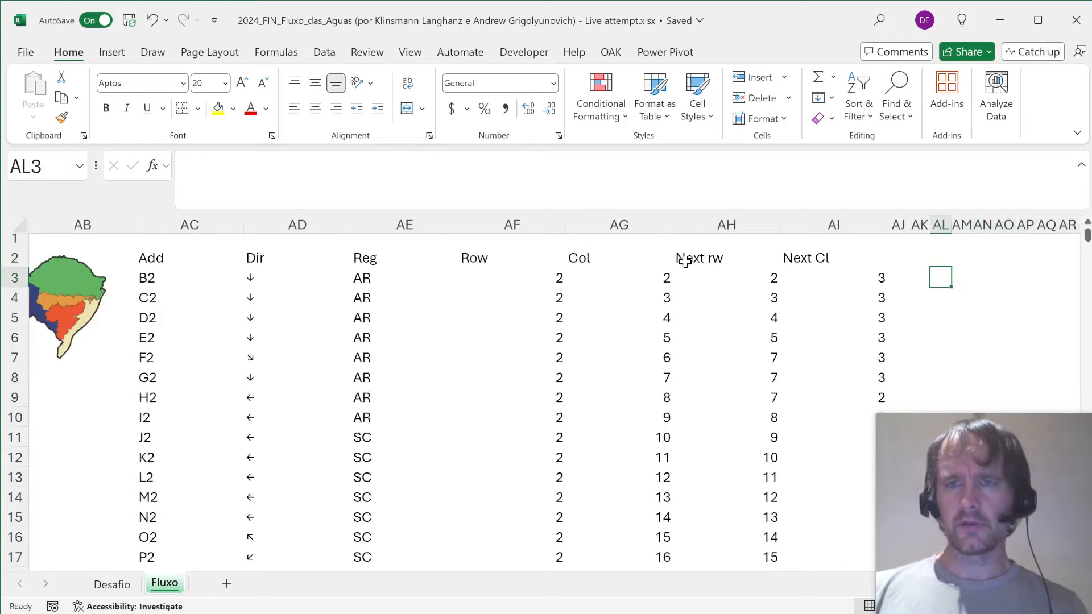
pyautogui.press('Right')
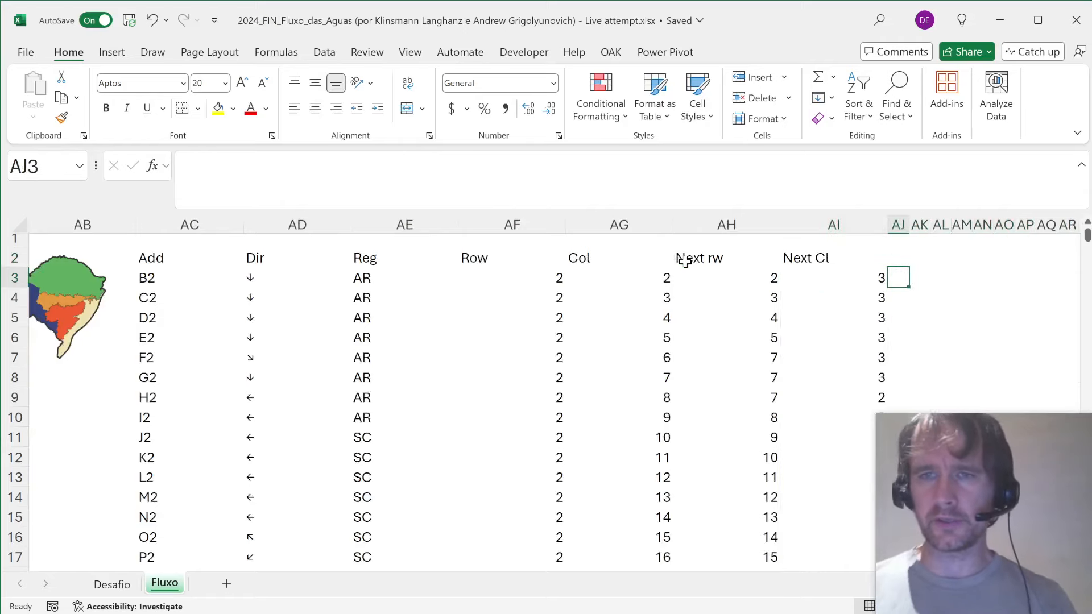
pyautogui.write('=if')
pyautogui.press('Tab')
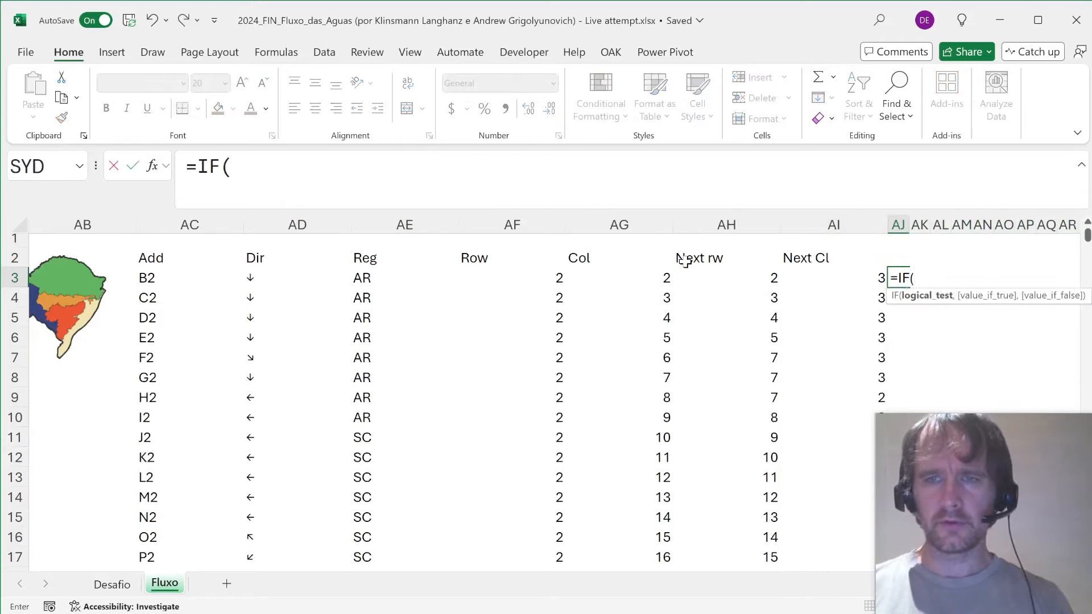
pyautogui.write('m')
pyautogui.press('BackSpace')
pyautogui.write('or')
pyautogui.press('Tab')
pyautogui.write('max')
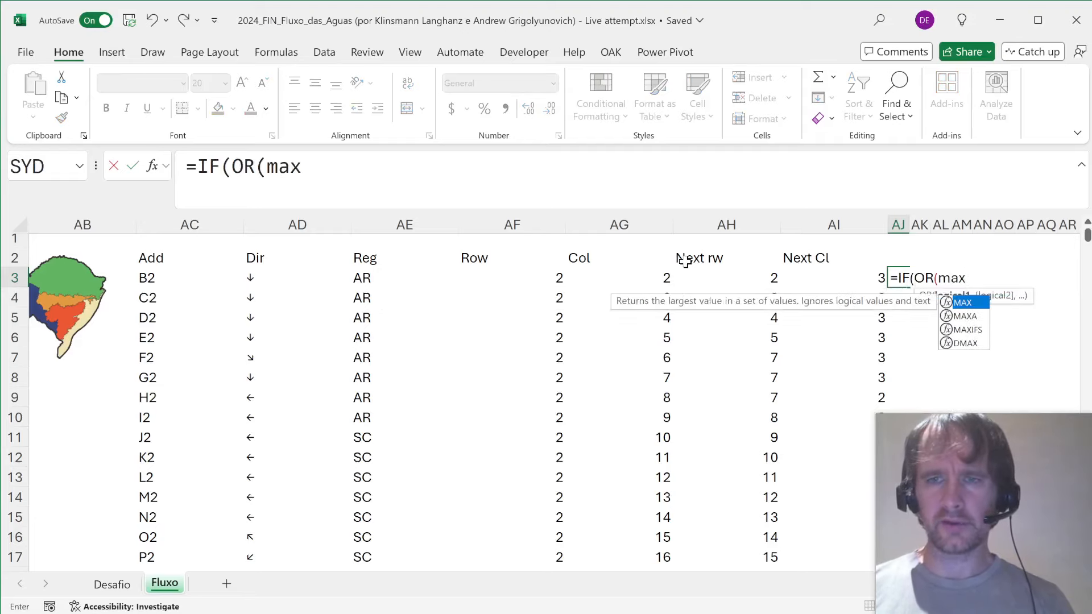
pyautogui.press('Tab')
pyautogui.press('Left')
pyautogui.hotkey('shift', 'Left')
pyautogui.write(')')
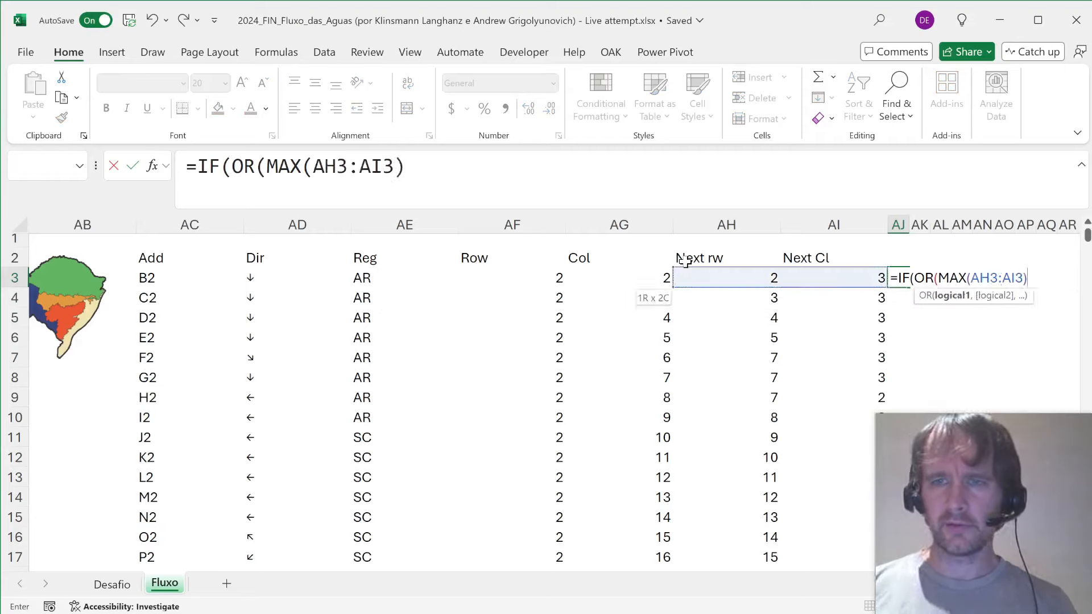
pyautogui.write('>21,min')
pyautogui.press('Tab')
pyautogui.press('Left')
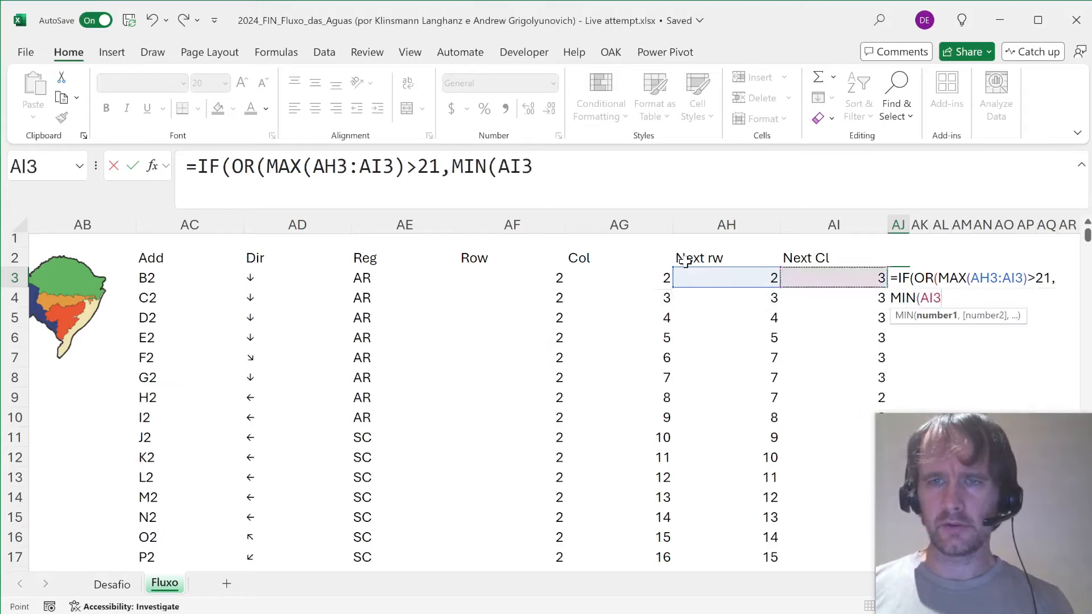
pyautogui.hotkey('shift', 'Left')
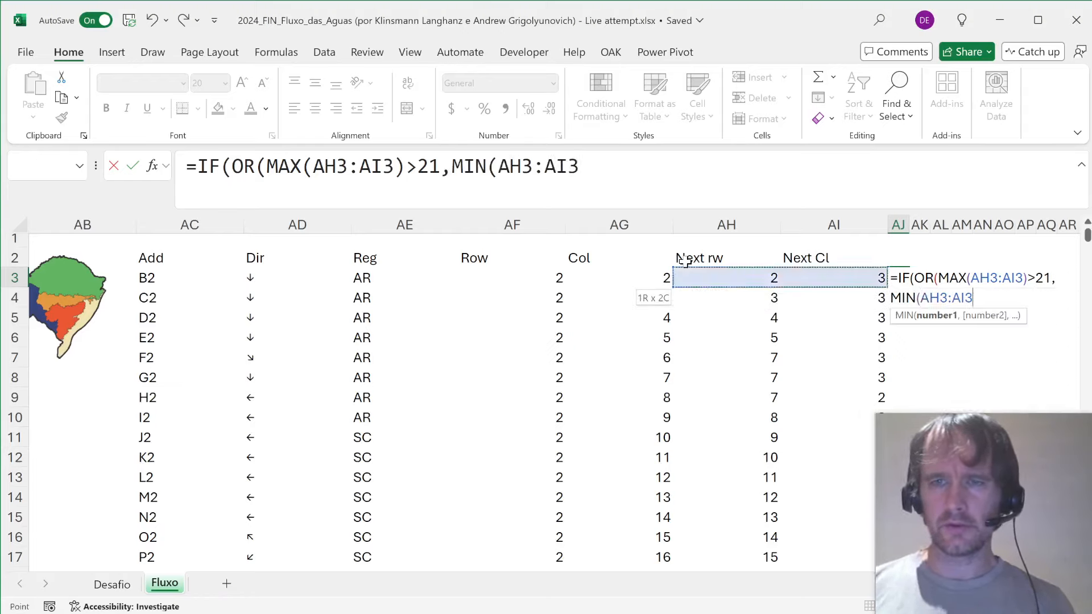
pyautogui.write(')<2')
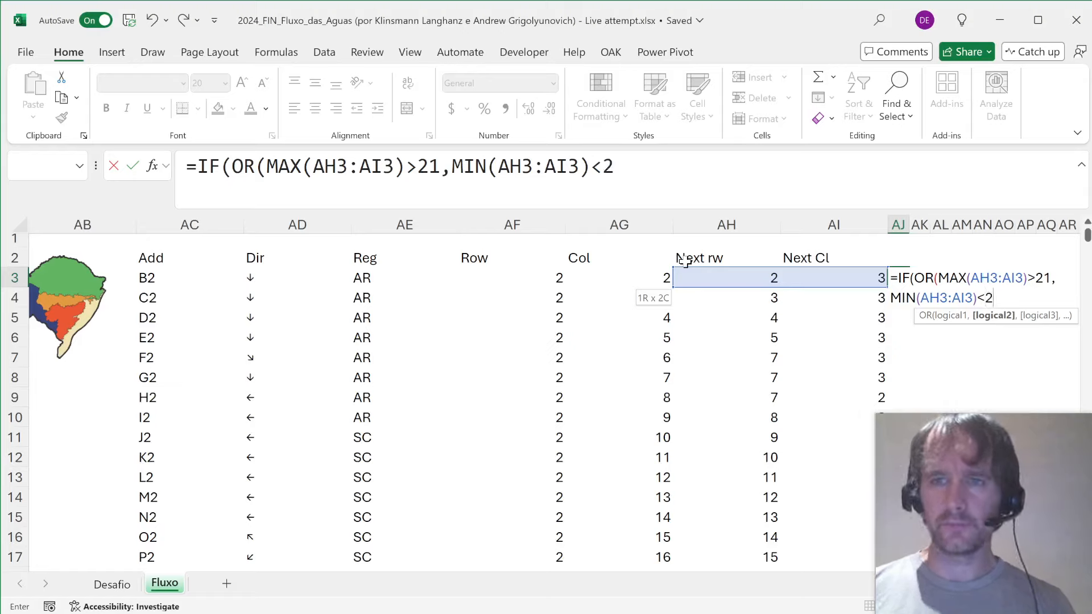
# - Finish the AJ3 IF formula so it returns "X" when true and ADDRESS(AH3,AI3,4) otherwise
pyautogui.write('),"X"')
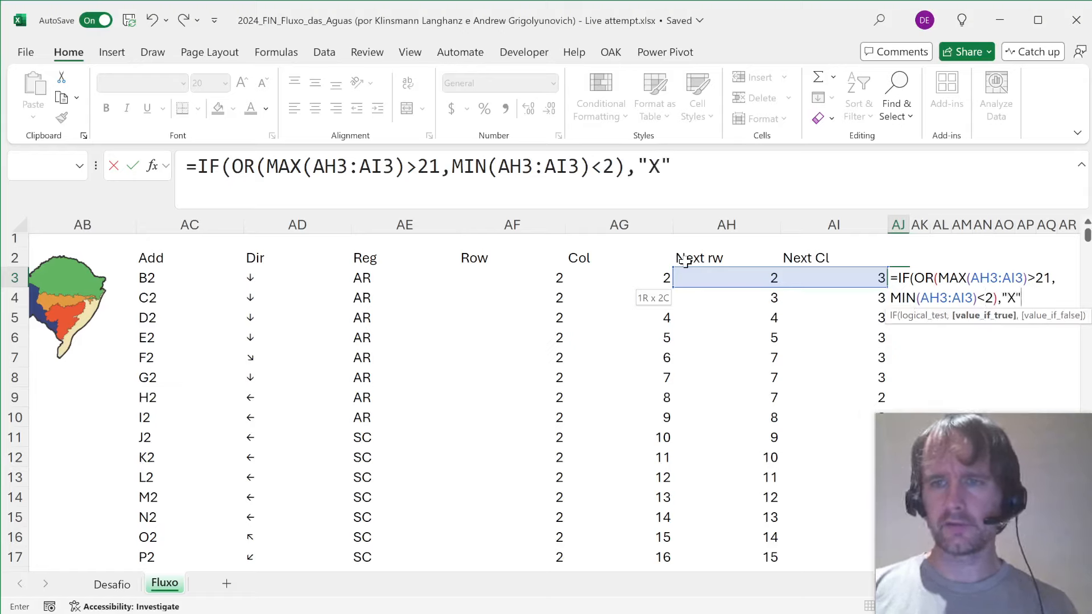
pyautogui.write(',add')
pyautogui.press('Tab')
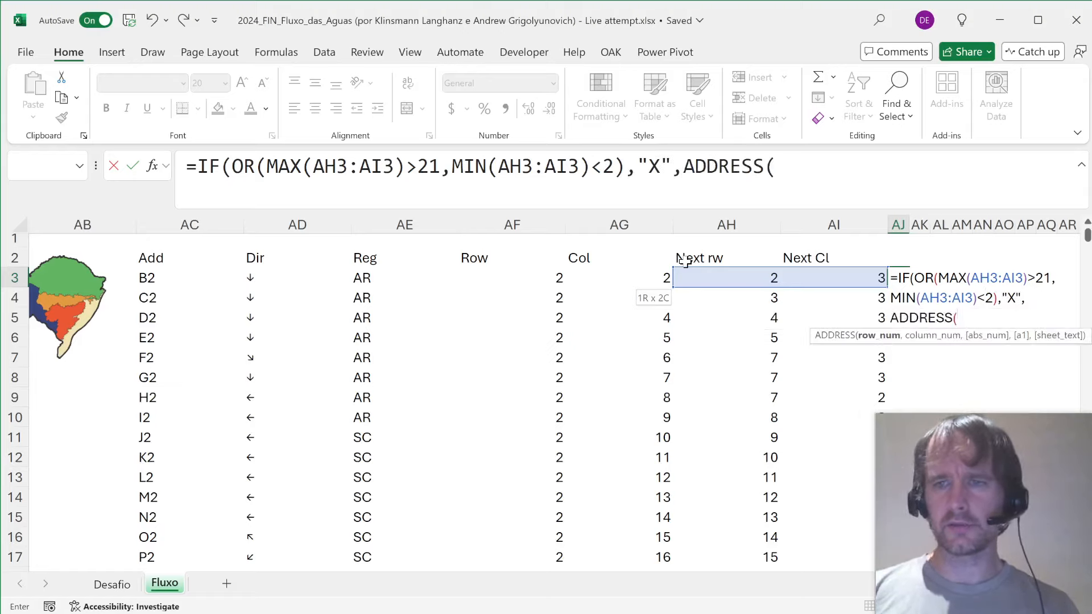
pyautogui.write('AH3')
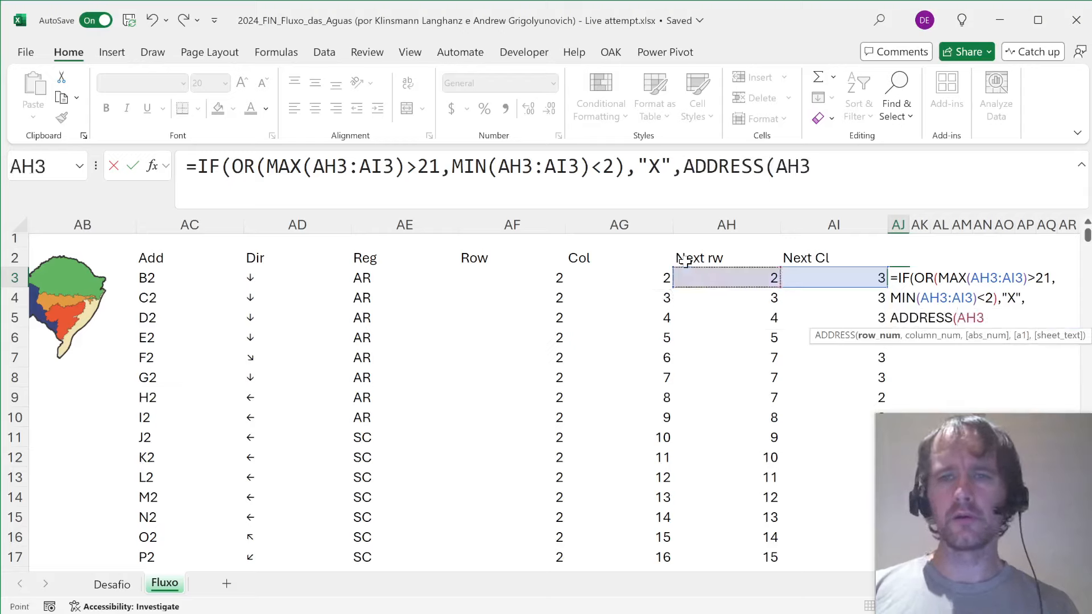
pyautogui.write(',AI3,4))')
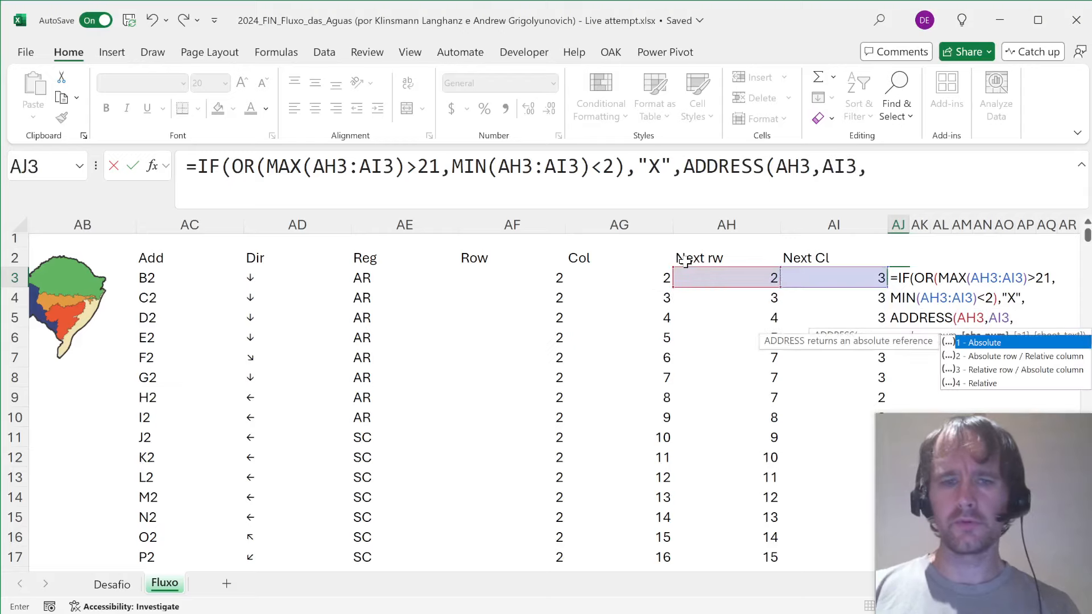
pyautogui.press('Return')
# - Fill the AJ3 formula down to AJ402 and autofit the column width
pyautogui.press('Left')
pyautogui.hotkey('ctrl', 'Down')
pyautogui.press('Right')
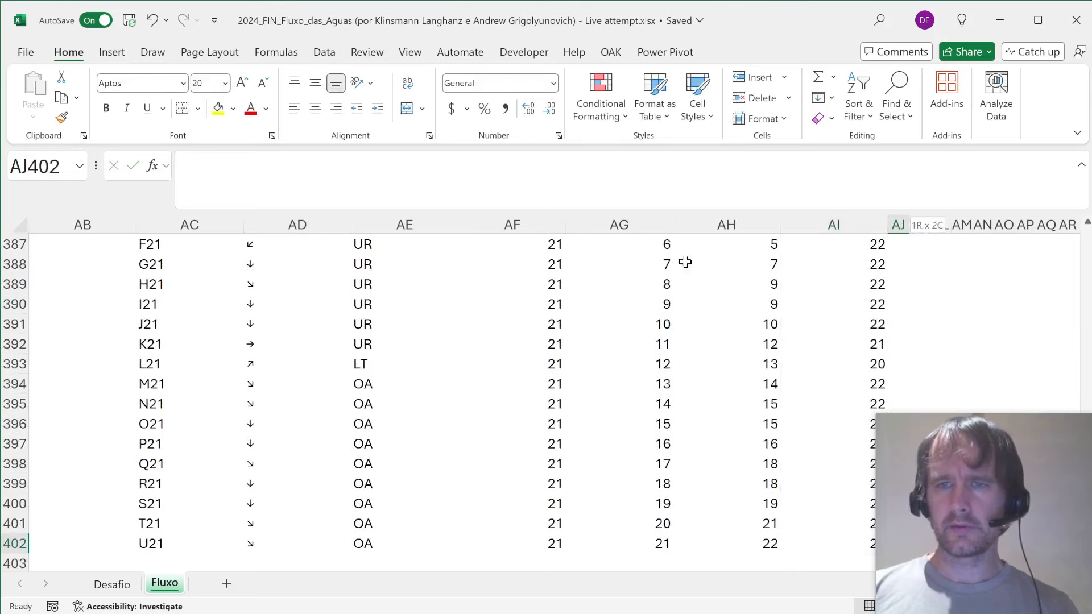
pyautogui.hotkey('ctrl', 'shift', 'Up')
pyautogui.hotkey('ctrl', 'd')
pyautogui.hotkey('ctrl', '.')
pyautogui.press('alt')
pyautogui.press('Escape')
# - Enter the header "Next add" in AJ2 and autofit column AJ to it
pyautogui.hotkey('ctrl', 'Up')
pyautogui.press('Down')
pyautogui.write('NExt add')
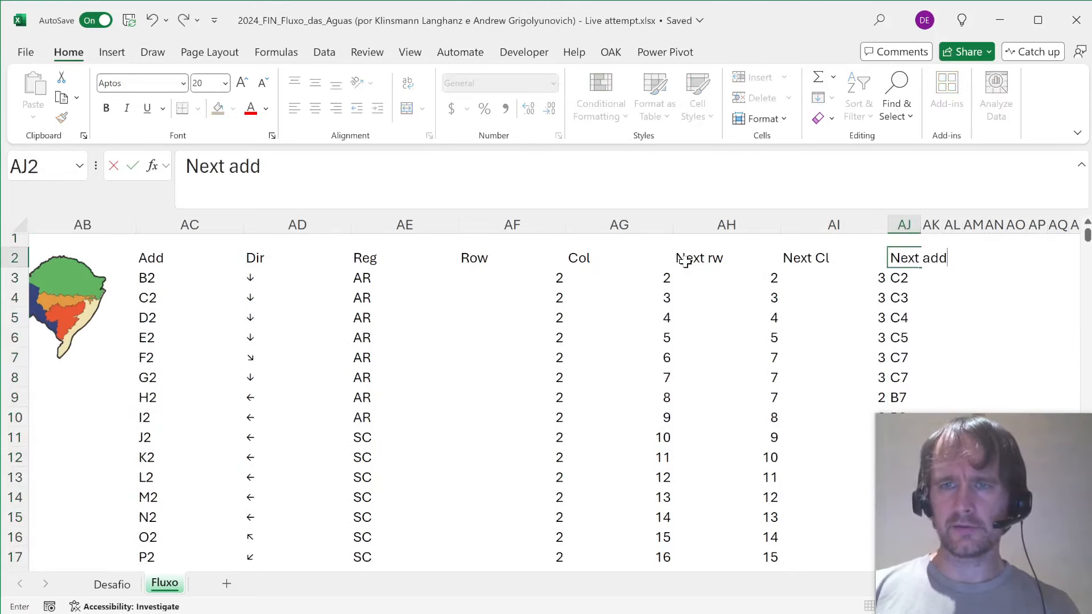
pyautogui.press('Return')
pyautogui.press('Up')
pyautogui.hotkey('ctrl', 'shift', 'Down')
pyautogui.press('alt')
pyautogui.press('Escape')
pyautogui.hotkey('ctrl', 'BackSpace')
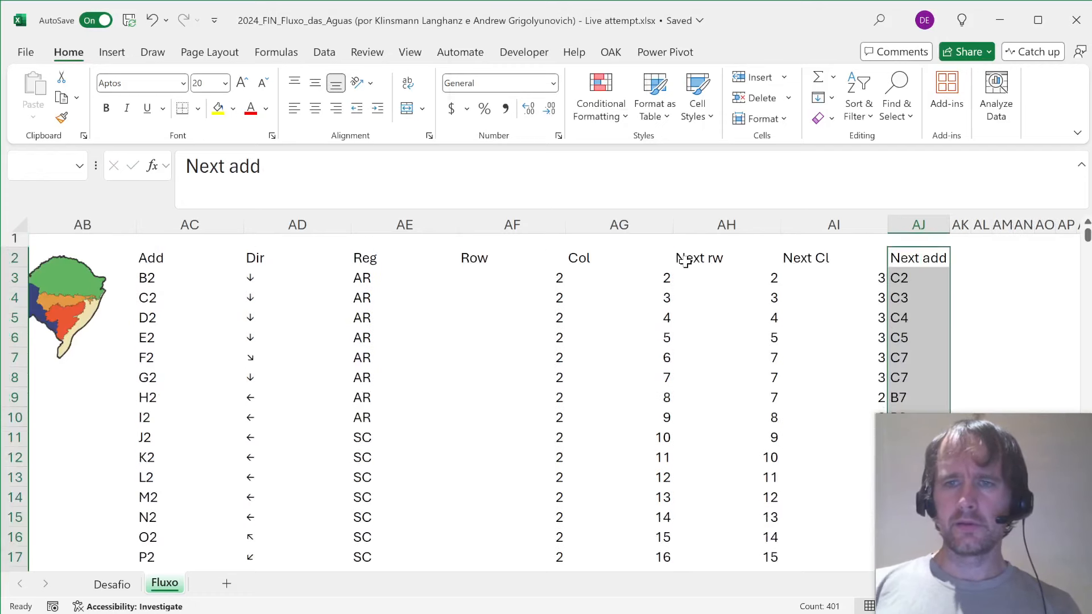
# - Count the "X" entries in AJ3:AJ402 with a COUNTIFS formula in AJ1
pyautogui.press('Up')
pyautogui.write('=coutnifs')
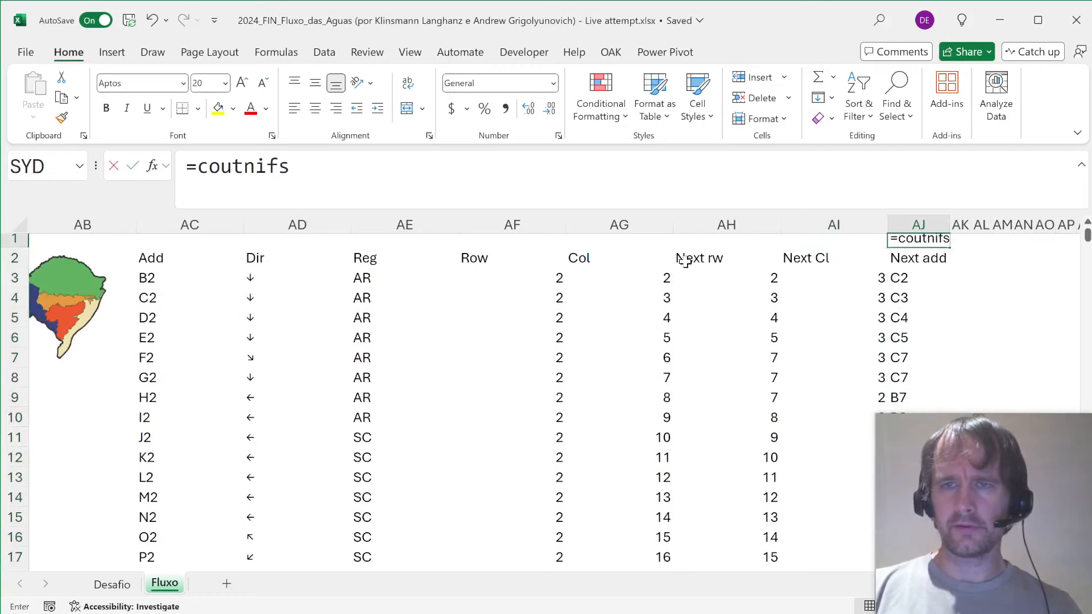
pyautogui.press('BackSpace')
pyautogui.press('BackSpace')
pyautogui.press('BackSpace')
pyautogui.write('nt')
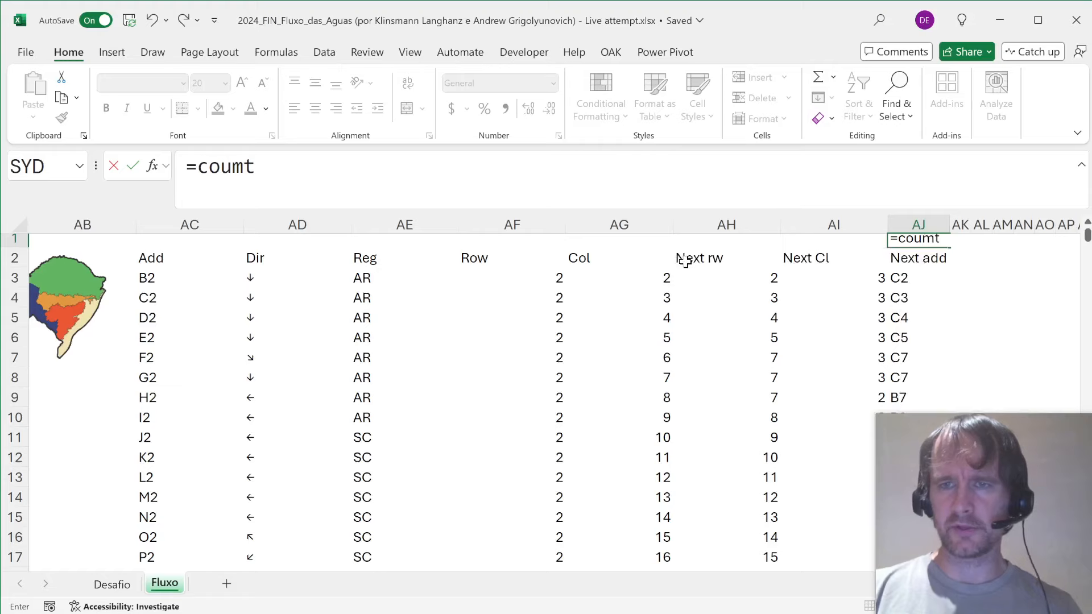
pyautogui.press('BackSpace')
pyautogui.press('Down')
pyautogui.press('Down')
pyautogui.press('Down')
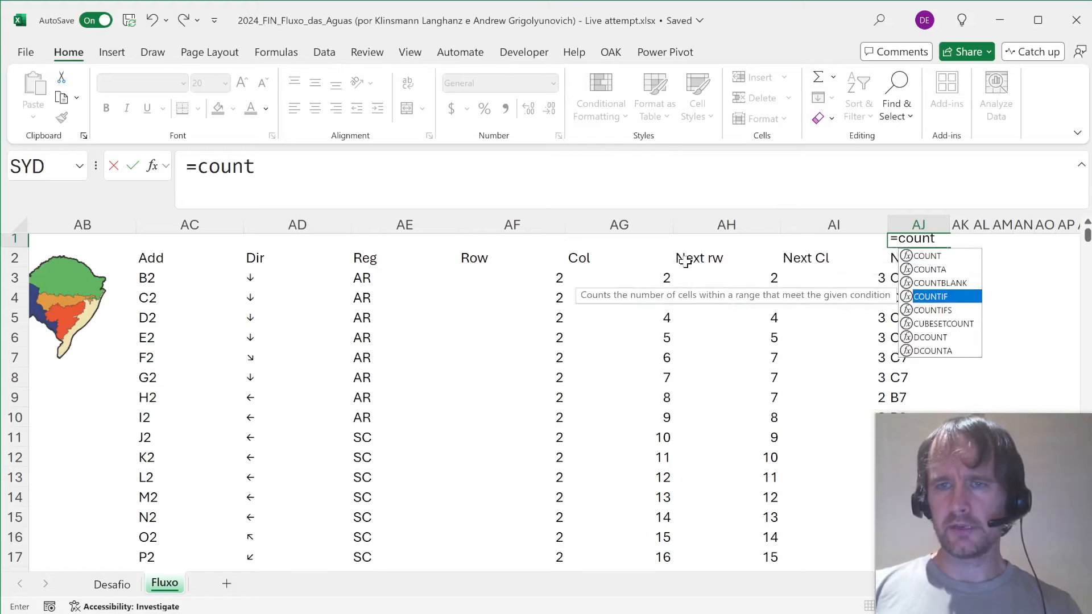
pyautogui.press('Down')
pyautogui.press('Tab')
pyautogui.press('Down')
pyautogui.press('Down')
pyautogui.hotkey('ctrl', 'shift', 'Down')
pyautogui.write(',"X')
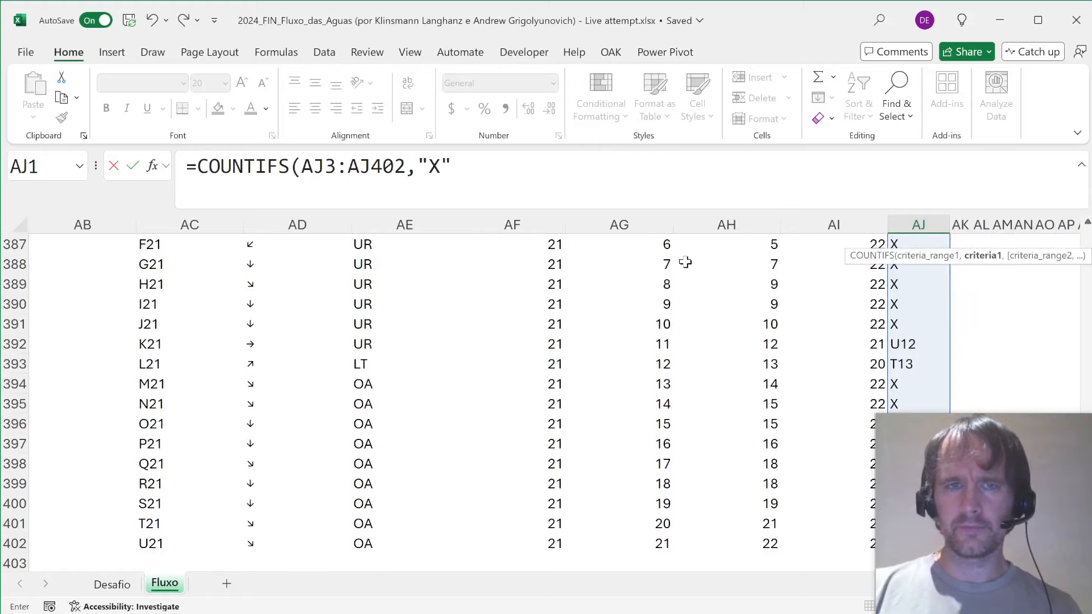
pyautogui.press('Return')
pyautogui.press('Up')
# - On the Desafio sheet, link the Bônus 3 answer cell E30 to the count in Fluxo!AJ1
pyautogui.hotkey('ctrl', 'pageup')
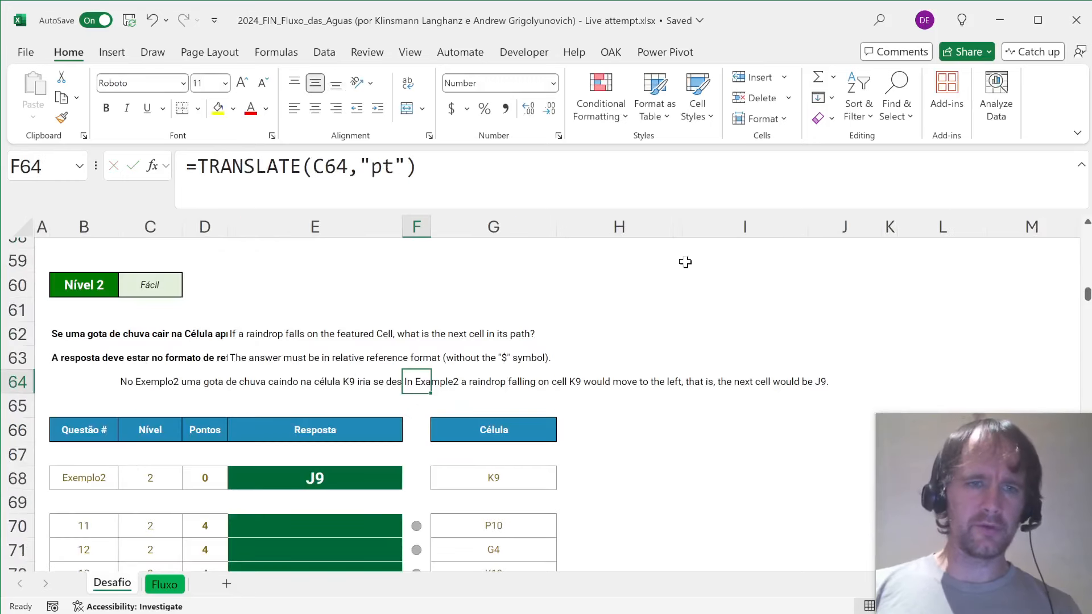
pyautogui.press('pageup')
pyautogui.press('pageup')
pyautogui.press('pageup')
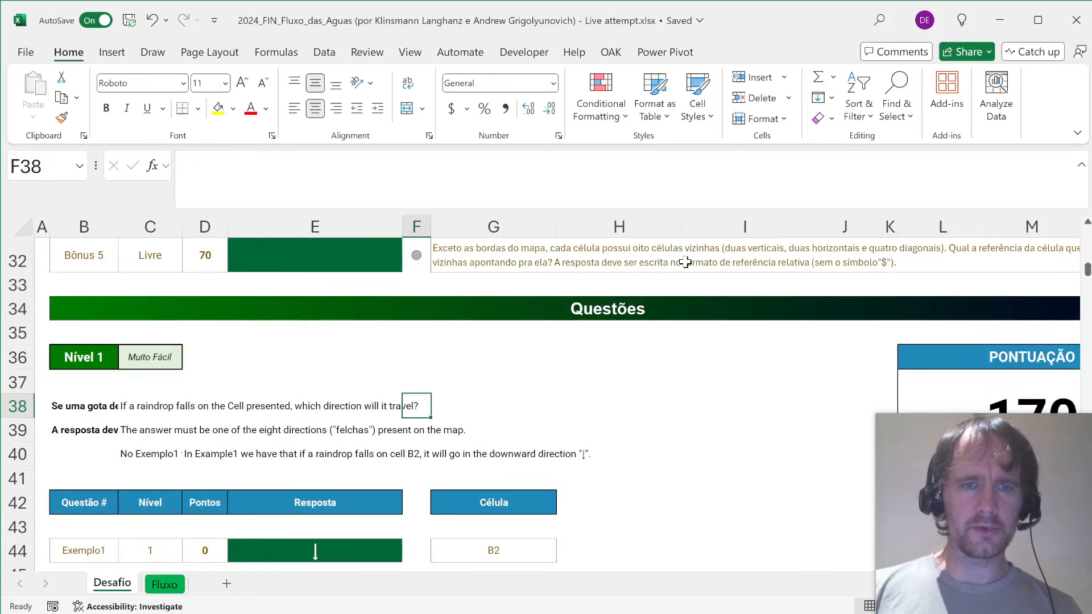
pyautogui.click(341, 512)
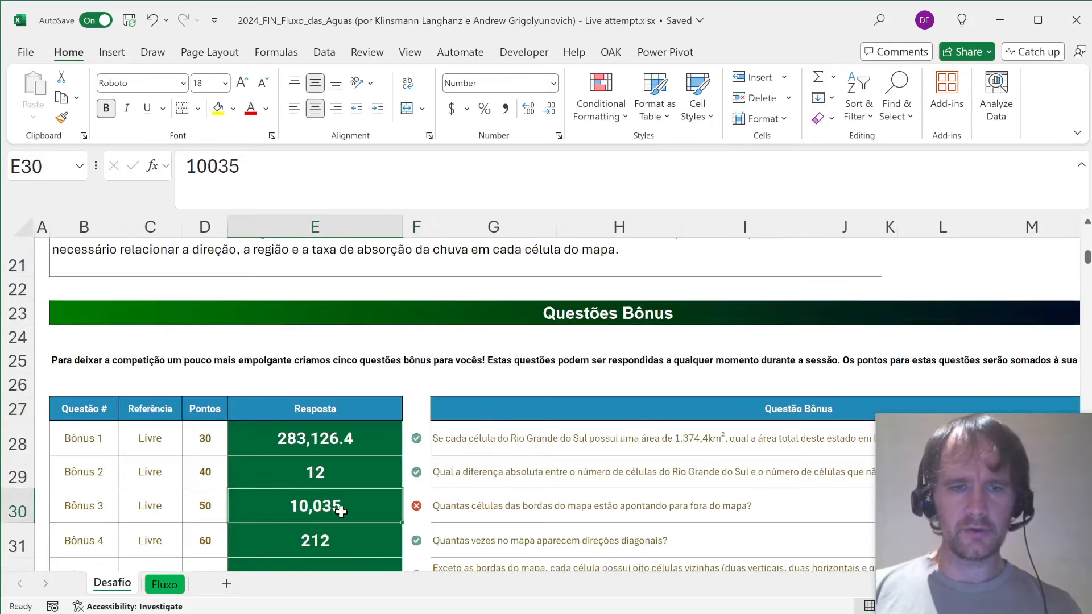
pyautogui.write('=')
pyautogui.hotkey('ctrl', 'pagedown')
pyautogui.click(920, 239)
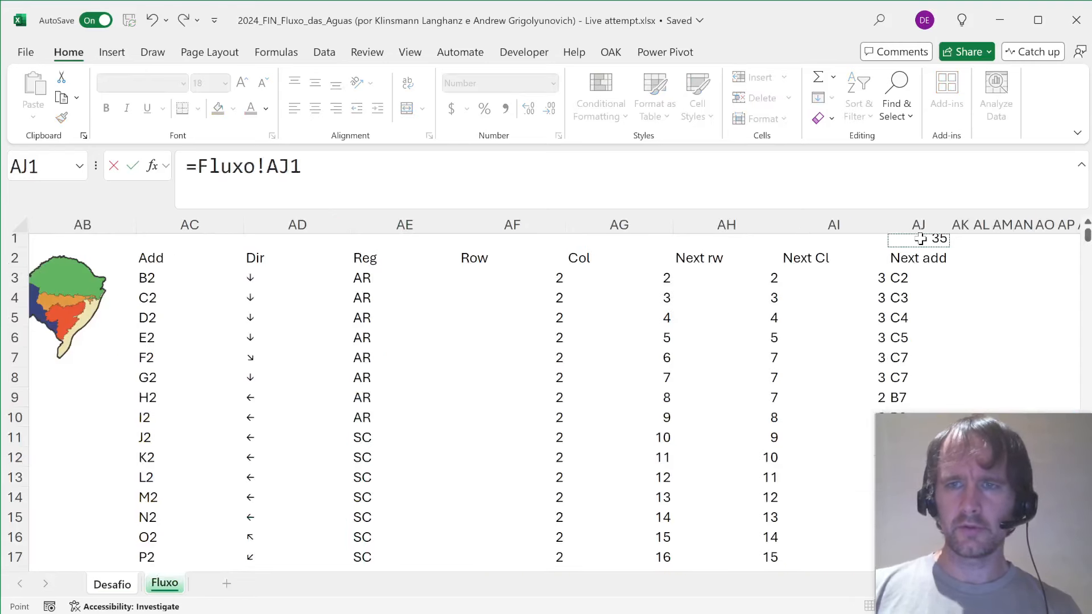
pyautogui.press('Return')
# - Read the Bônus 3 question and its English translation in O30
pyautogui.press('Up')
pyautogui.press('Right')
pyautogui.press('Right')
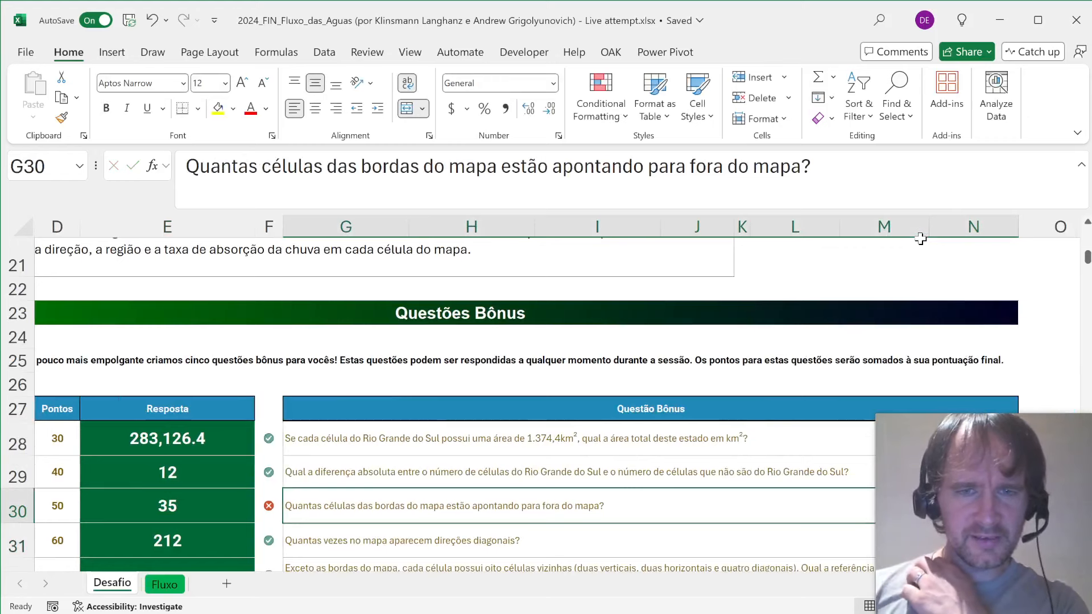
pyautogui.press('Right')
pyautogui.press('Right')
pyautogui.press('Right')
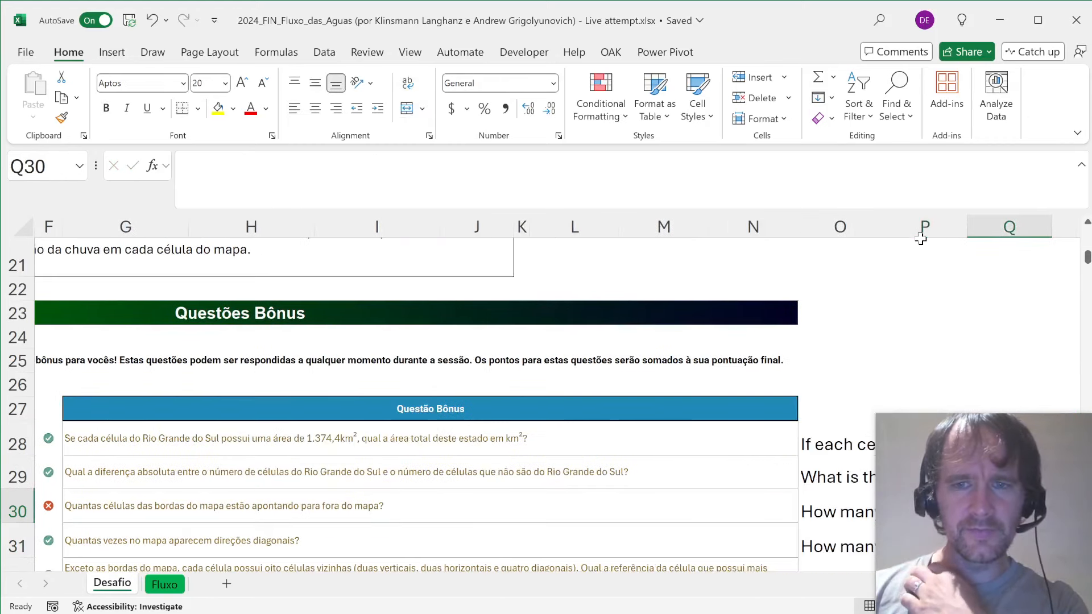
pyautogui.press('Left')
pyautogui.press('Left')
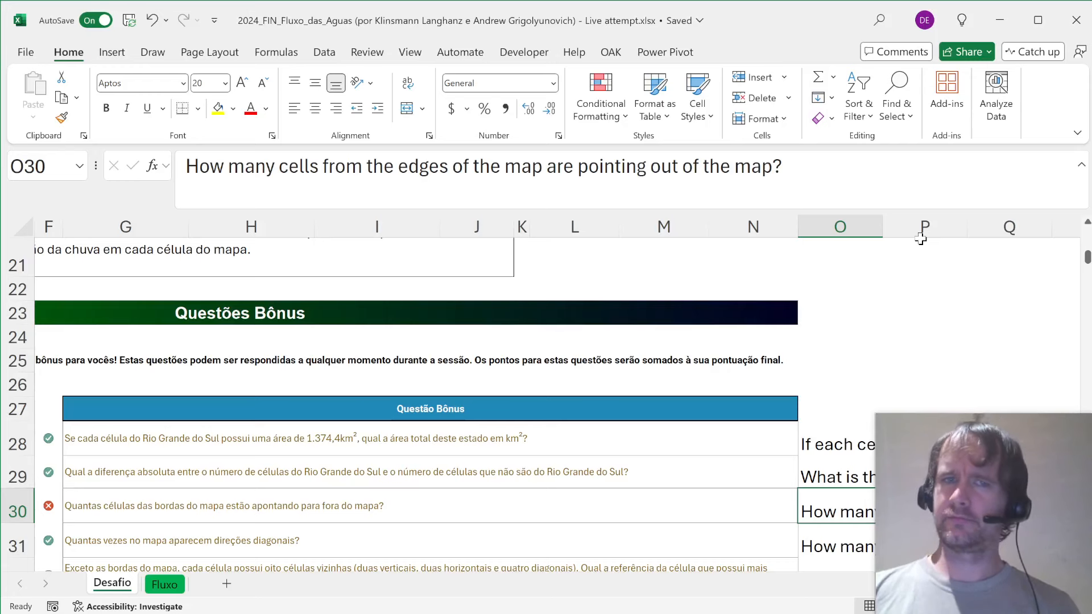
# - Mark the Bônus 3 answer in E30 with a yellow fill and red font
pyautogui.hotkey('ctrl', 'Left')
pyautogui.hotkey('ctrl', 'Left')
pyautogui.press('Left')
pyautogui.press('Right')
pyautogui.press('Right')
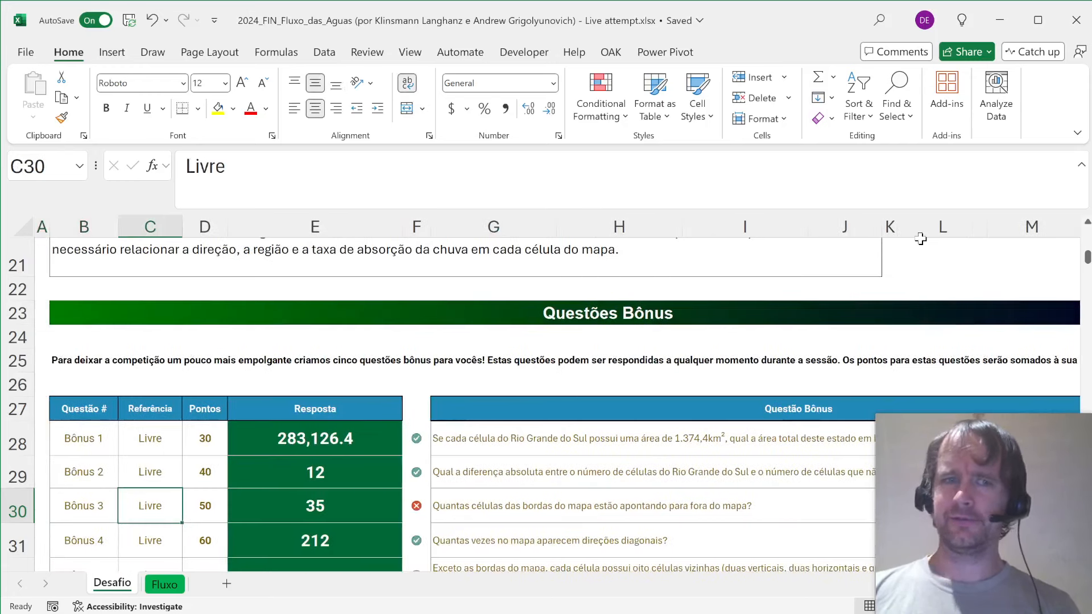
pyautogui.press('Right')
pyautogui.press('Right')
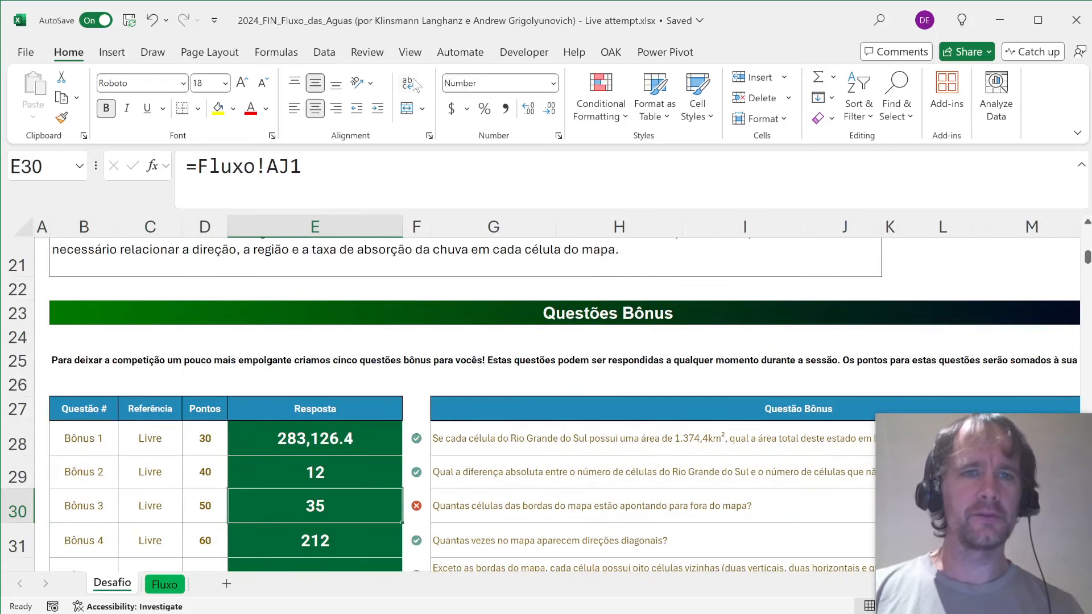
pyautogui.click(217, 108)
pyautogui.scroll(-1, 303, 400)
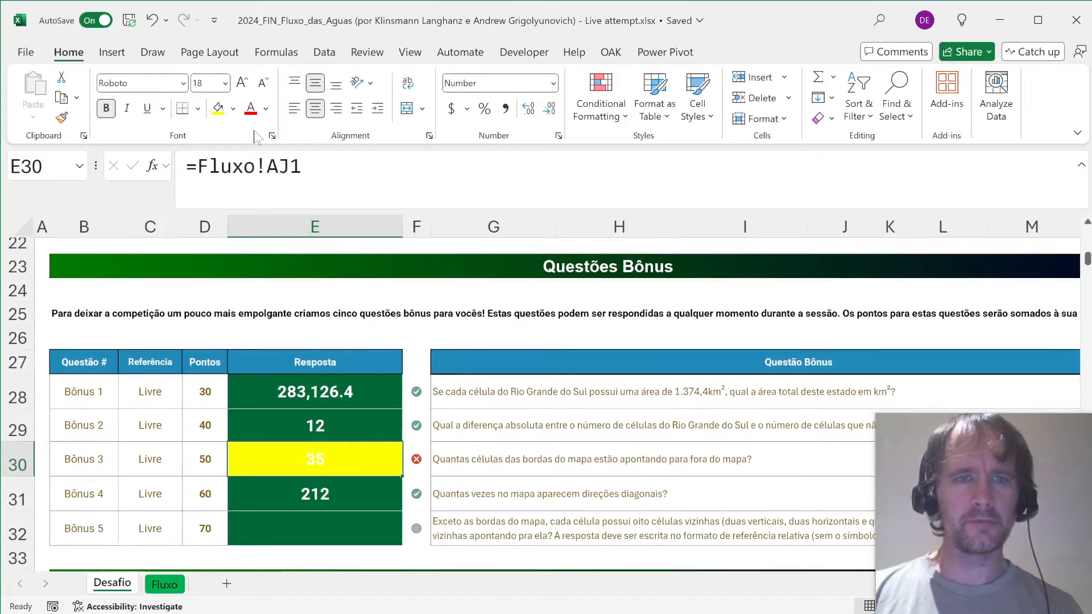
pyautogui.click(250, 108)
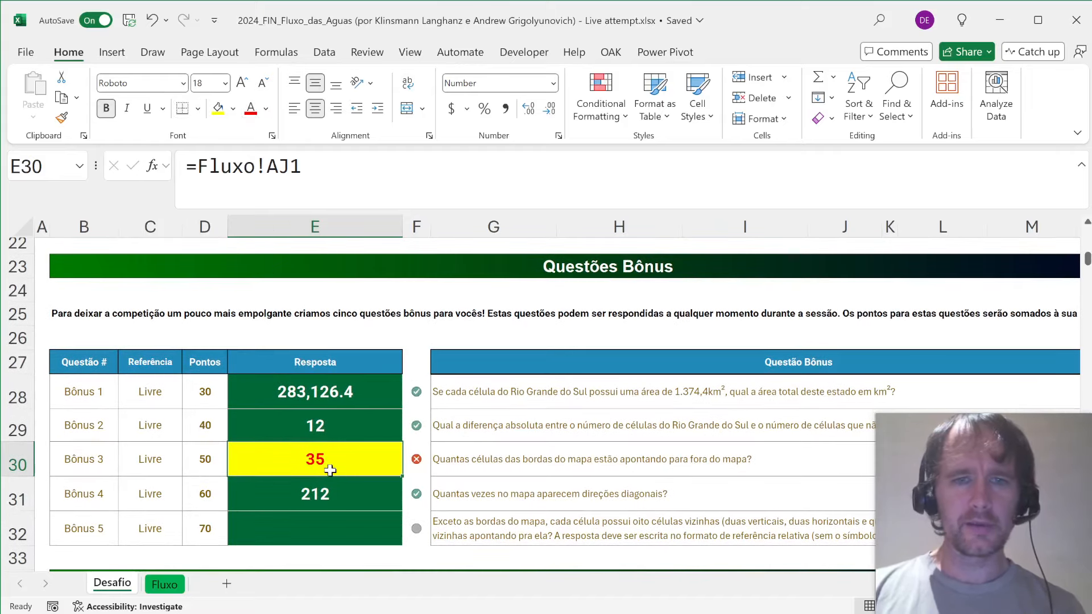
# - Review the Nível 2 instructions and the Exemplo2 question for cell K9 with its answer
pyautogui.scroll(-13, 330, 470)
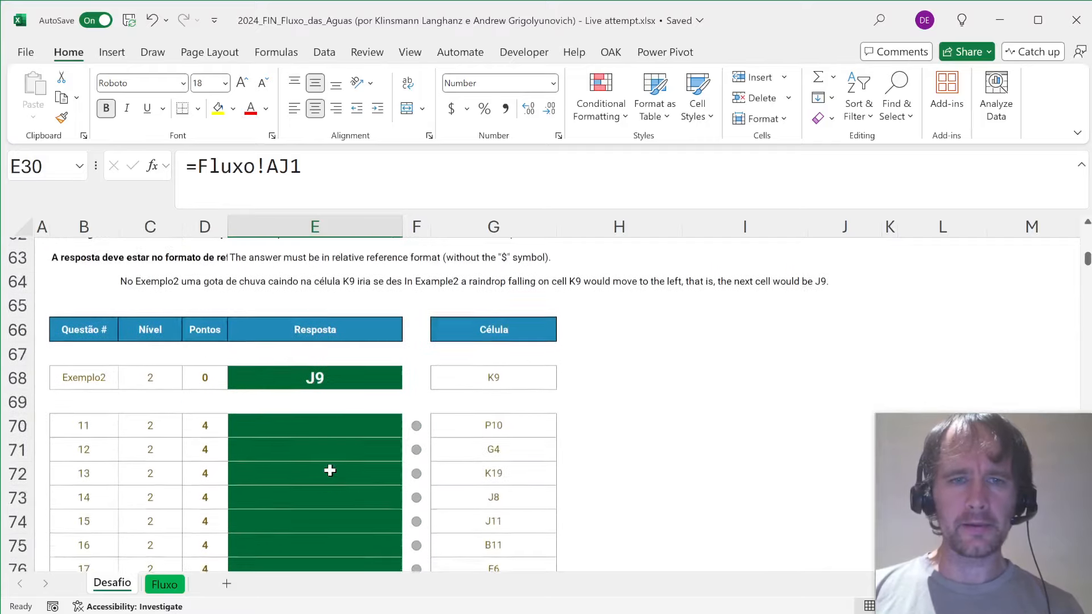
pyautogui.scroll(2, 330, 470)
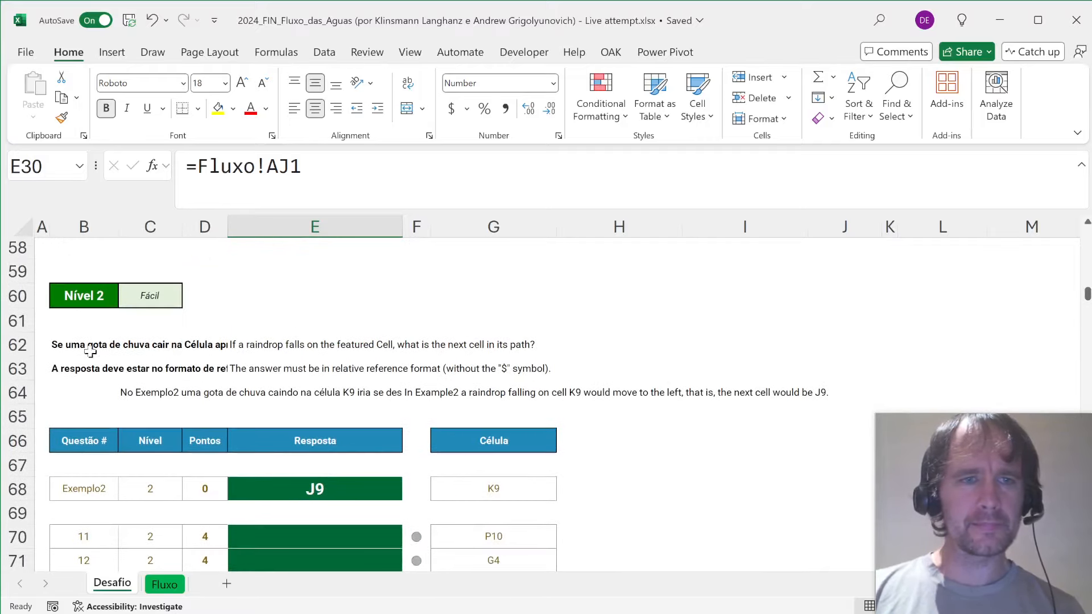
pyautogui.scroll(-1, 318, 517)
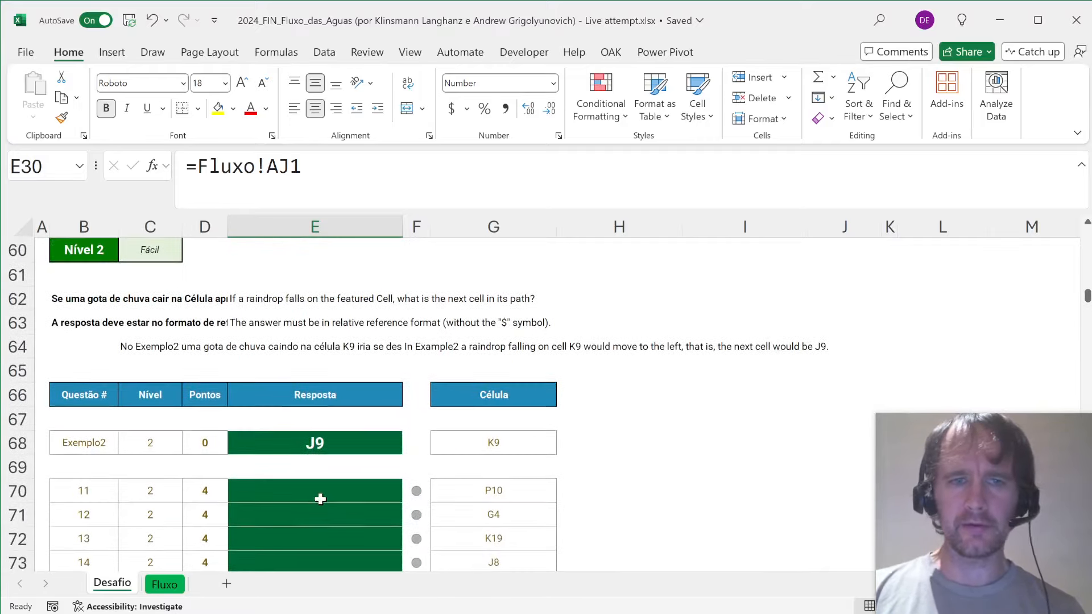
pyautogui.click(321, 498)
pyautogui.press('Right')
pyautogui.press('Up')
pyautogui.press('Right')
pyautogui.press('Up')
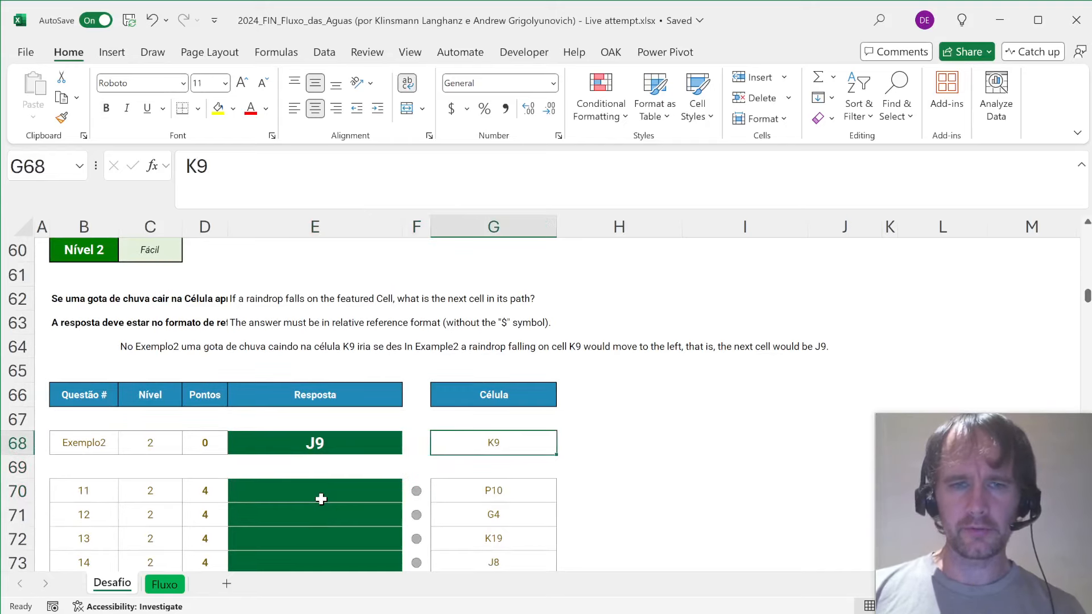
# - Find the K9 row in the Fluxo table and compare its next address with the Exemplo2 answer
pyautogui.hotkey('ctrl', 'pagedown')
pyautogui.press('Down')
pyautogui.press('Down')
pyautogui.press('Left')
pyautogui.press('Left')
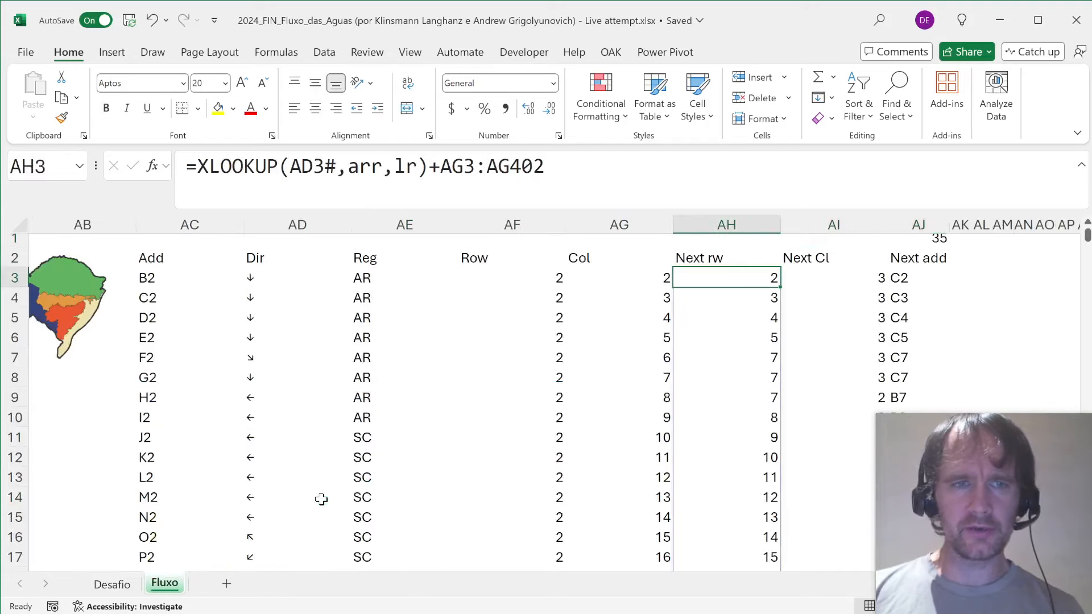
pyautogui.hotkey('ctrl', 'Left')
pyautogui.press('pagedown')
pyautogui.press('pagedown')
pyautogui.press('pagedown')
pyautogui.press('pagedown')
pyautogui.press('pagedown')
pyautogui.press('pagedown')
pyautogui.press('pagedown')
pyautogui.press('pagedown')
pyautogui.press('pagedown')
pyautogui.press('pagedown')
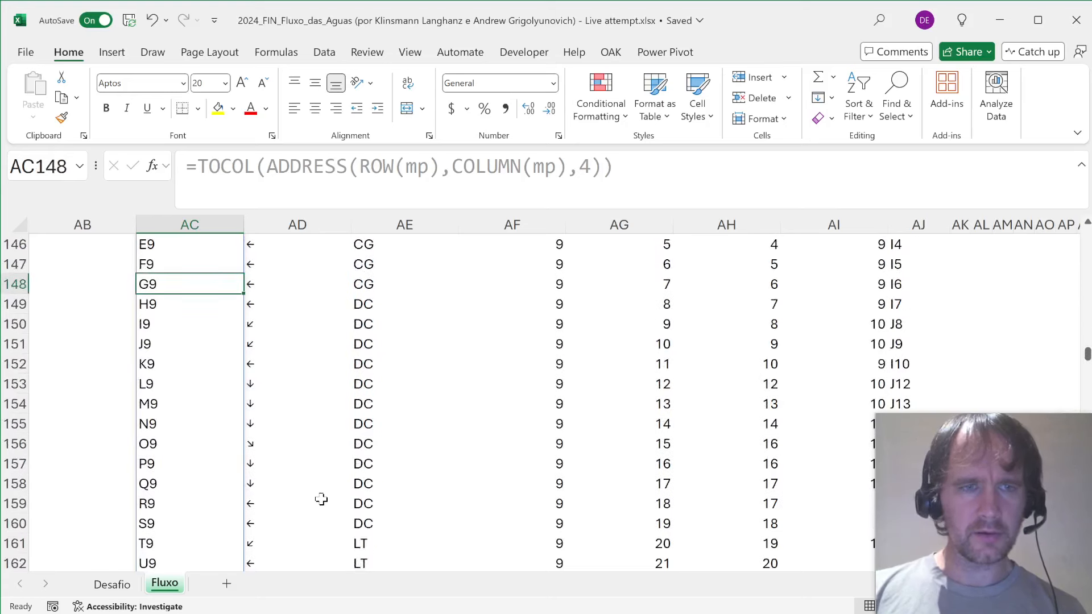
pyautogui.press('Down')
pyautogui.press('Down')
pyautogui.press('Down')
pyautogui.press('Down')
pyautogui.hotkey('ctrl', 'shift', 'Right')
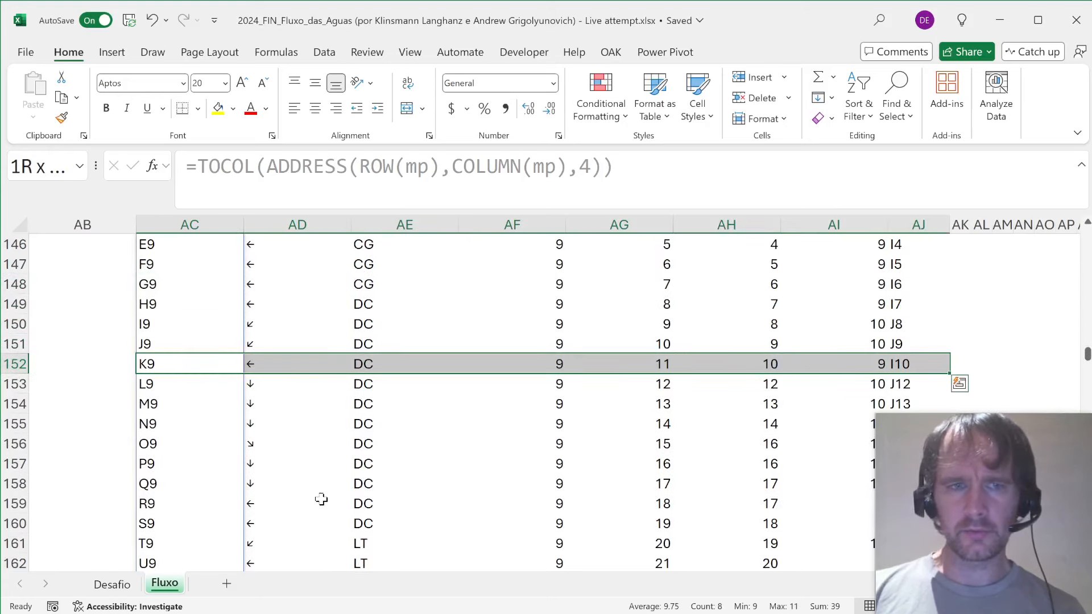
pyautogui.press('Right')
pyautogui.press('Left')
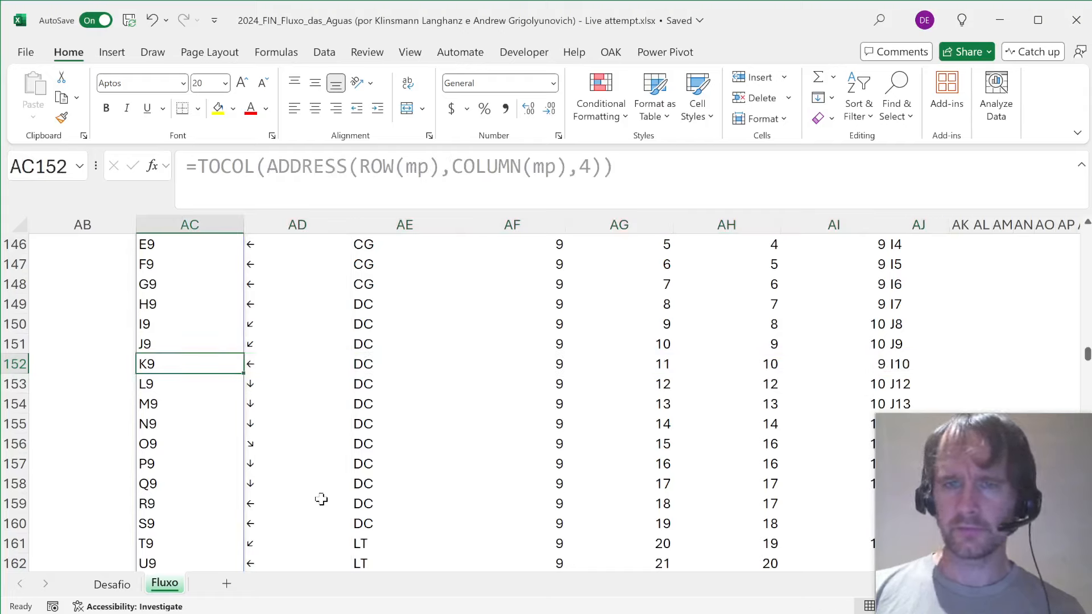
# - Trace the direction, row, column and next-position formulas in the K9 row, including the source XLOOKUP formula in AH3
pyautogui.press('Right')
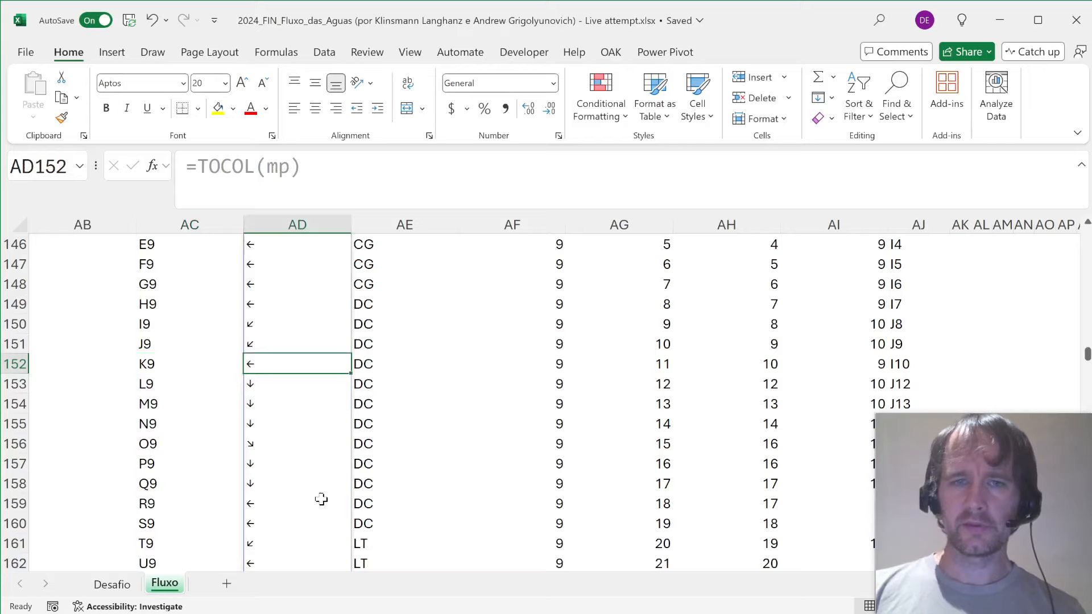
pyautogui.press('Right')
pyautogui.press('Right')
pyautogui.press('Right')
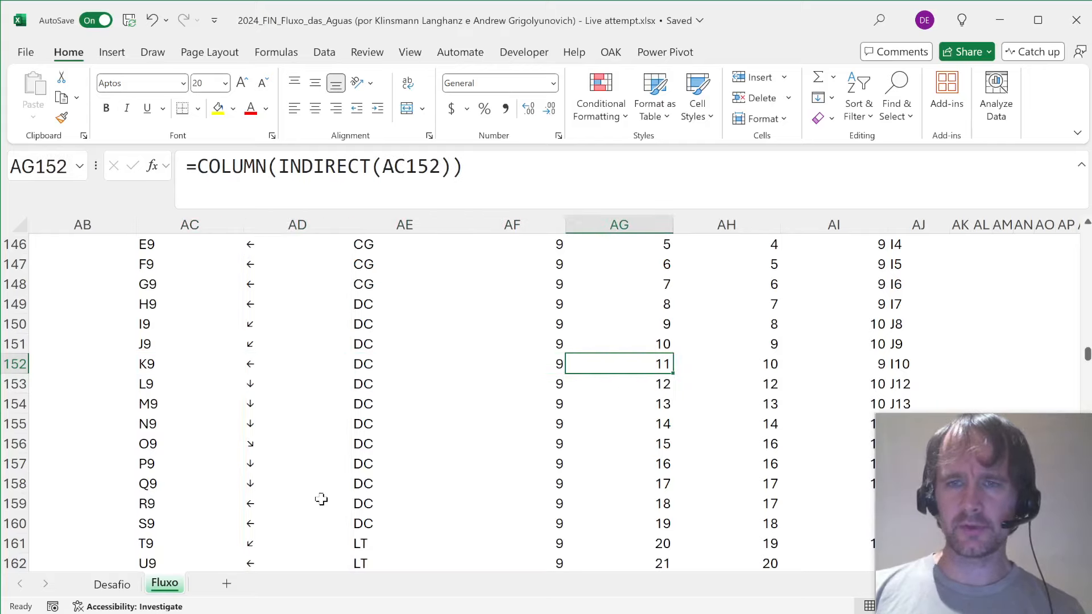
pyautogui.press('Right')
pyautogui.press('Right')
pyautogui.press('Left')
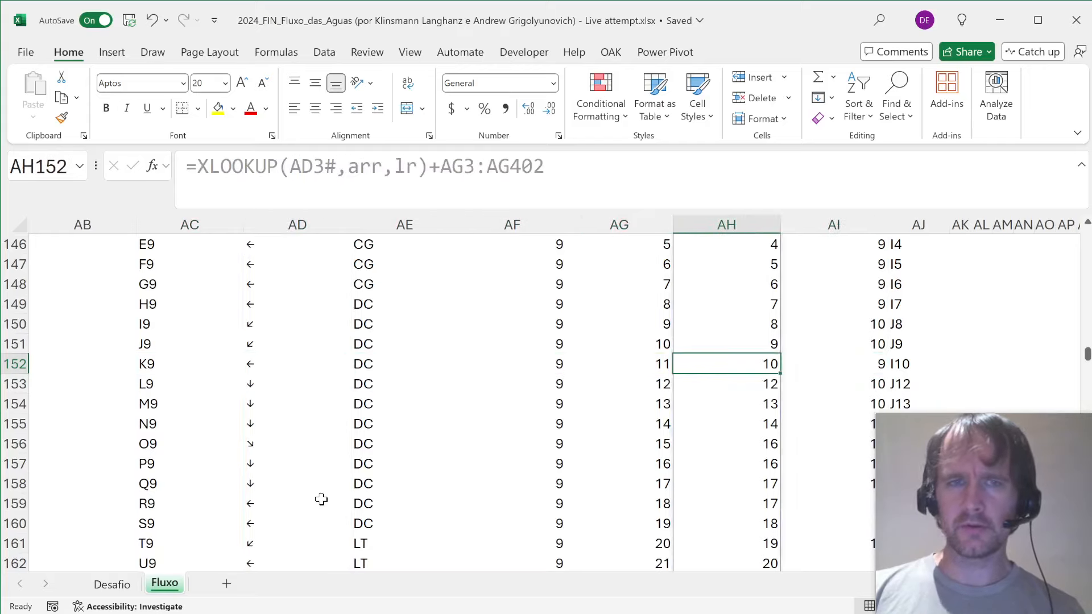
pyautogui.press('Right')
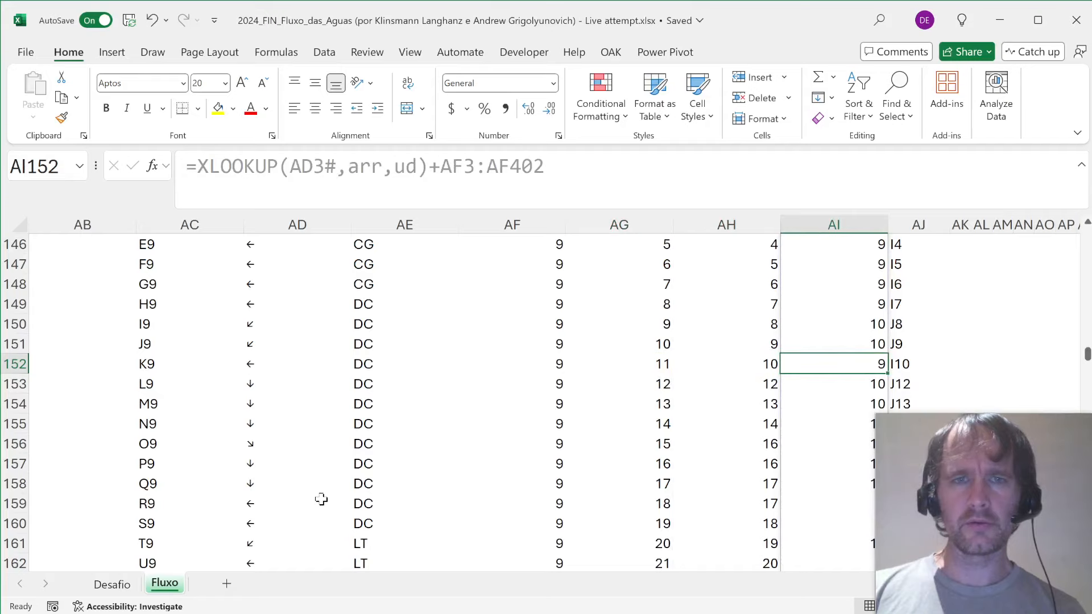
pyautogui.press('Left')
pyautogui.press('Left')
pyautogui.press('Left')
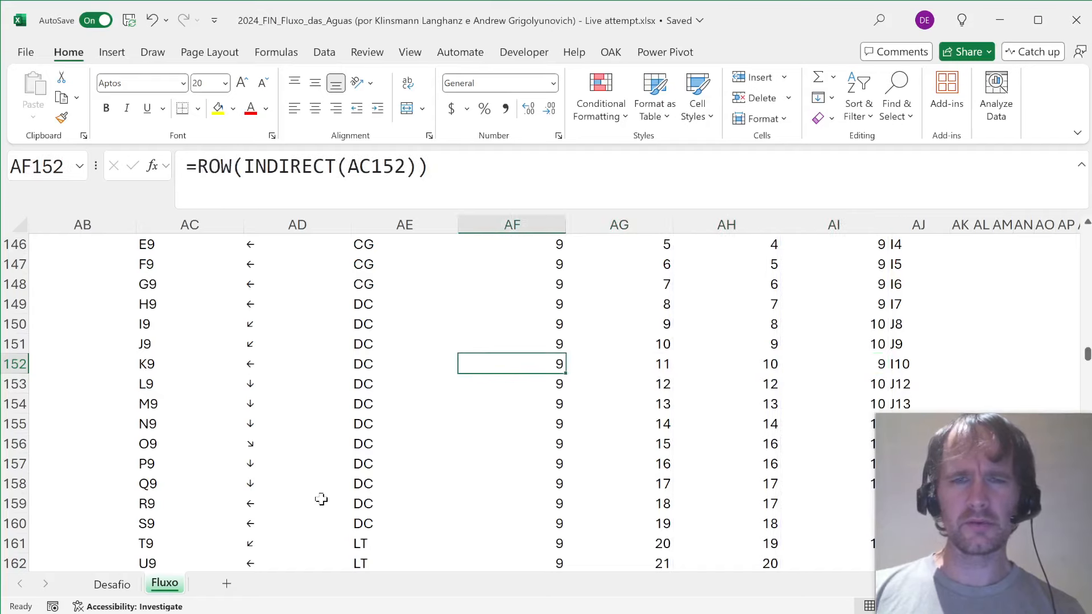
pyautogui.hotkey('ctrl', 'Up')
pyautogui.press('Down')
pyautogui.press('Right')
pyautogui.press('Right')
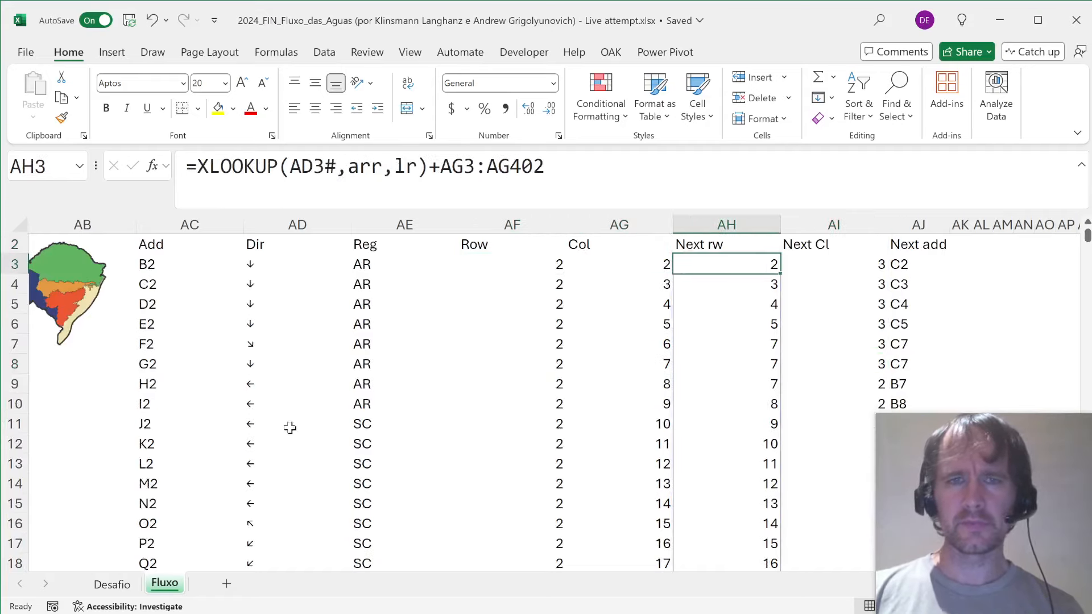
pyautogui.click(440, 166)
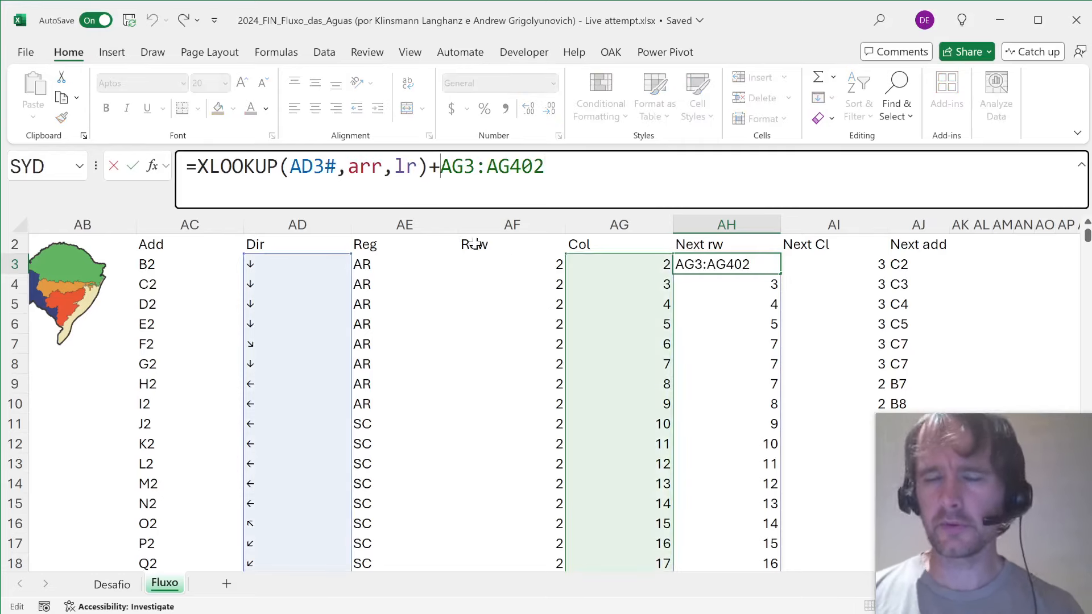
pyautogui.hotkey('ctrl', 'Return')
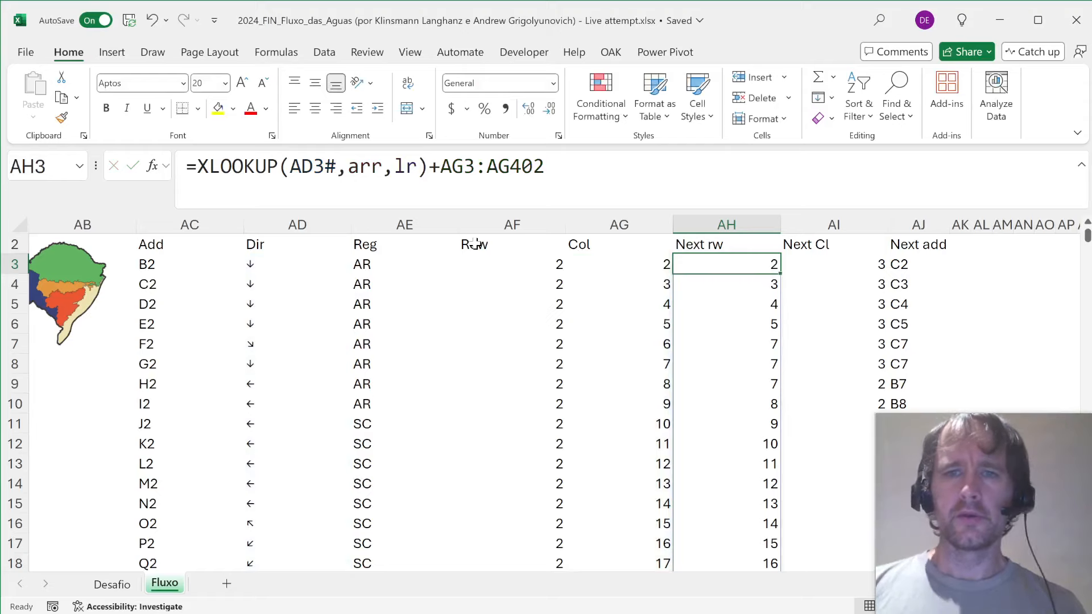
# - Move the "Next rw" column between the "Next Cl" and "Next add" columns
pyautogui.press('Up')
pyautogui.hotkey('ctrl', 'space')
pyautogui.hotkey('ctrl', 'x')
pyautogui.press('Right')
pyautogui.press('Right')
pyautogui.hotkey('ctrl', 'space')
pyautogui.hotkey('ctrl', '+')
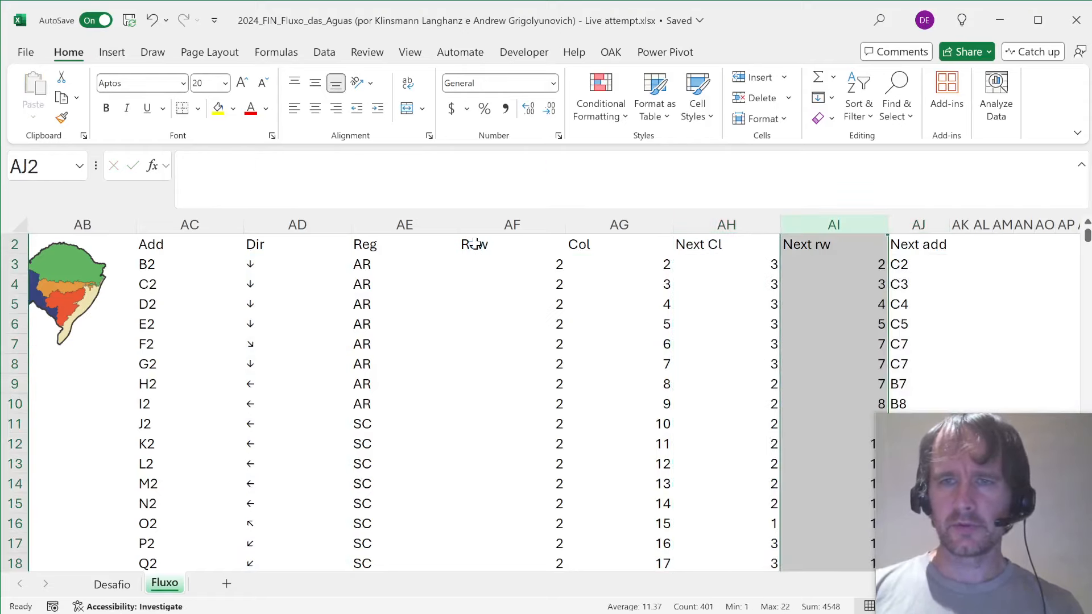
# - Rename the headers AH2 to "Next rw" and AI2 to "Next col"
pyautogui.press('Left')
pyautogui.press('Down')
pyautogui.press('XF86MonBrightnessDown')
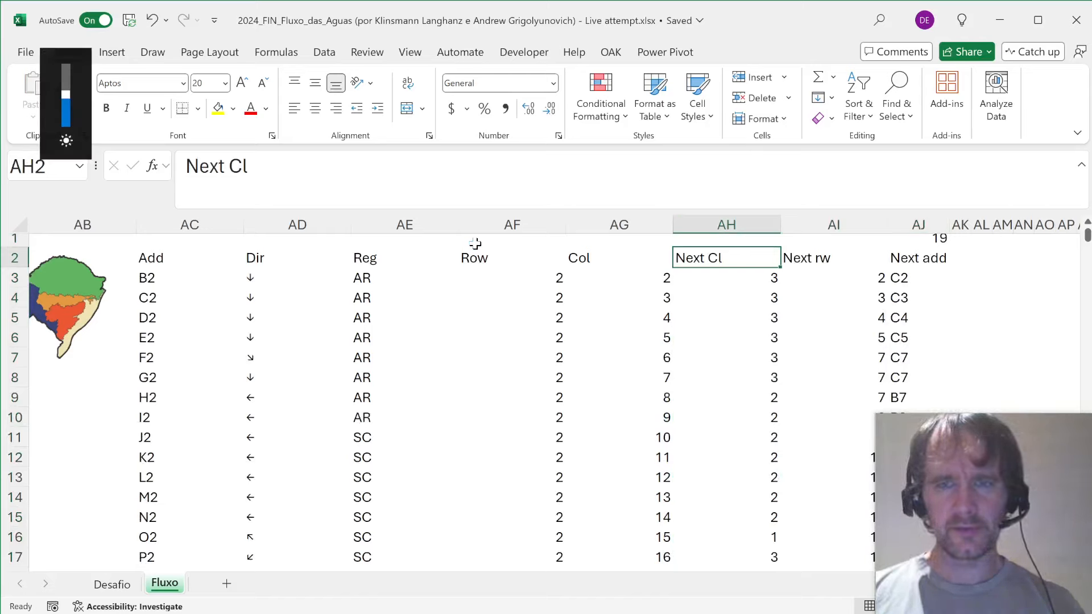
pyautogui.press('F2')
pyautogui.press('BackSpace')
pyautogui.press('BackSpace')
pyautogui.write('rw')
pyautogui.press('Tab')
pyautogui.press('F2')
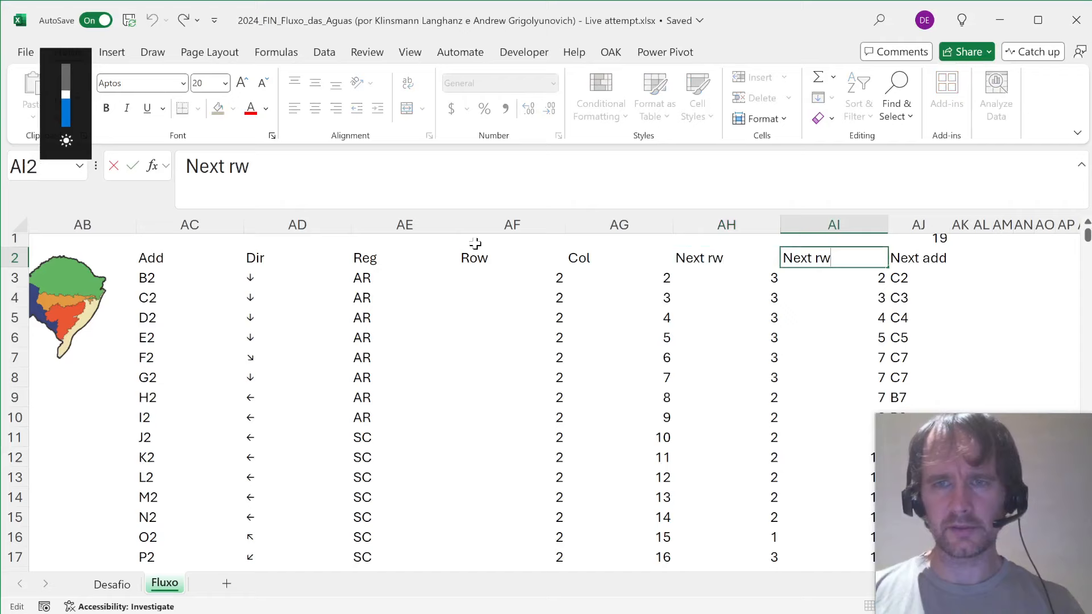
pyautogui.press('BackSpace')
pyautogui.press('BackSpace')
pyautogui.write('col')
pyautogui.press('Return')
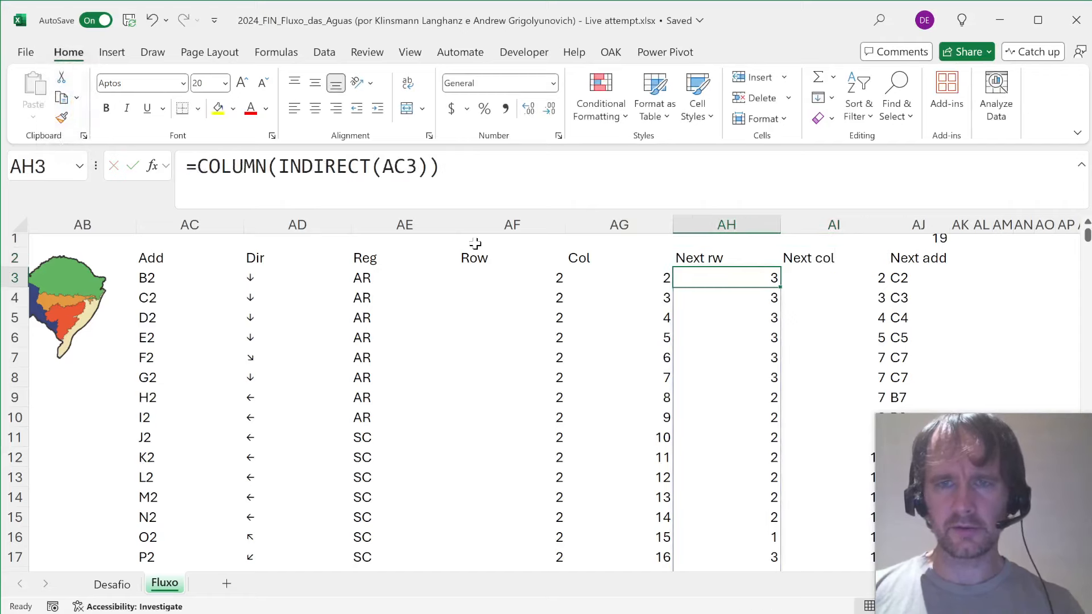
# - Check the formulas in AH3 and AI3, and reorder the AJ3 address arguments to ADDRESS(AH3,AI3,4)
pyautogui.press('F2')
pyautogui.press('Escape')
pyautogui.press('Right')
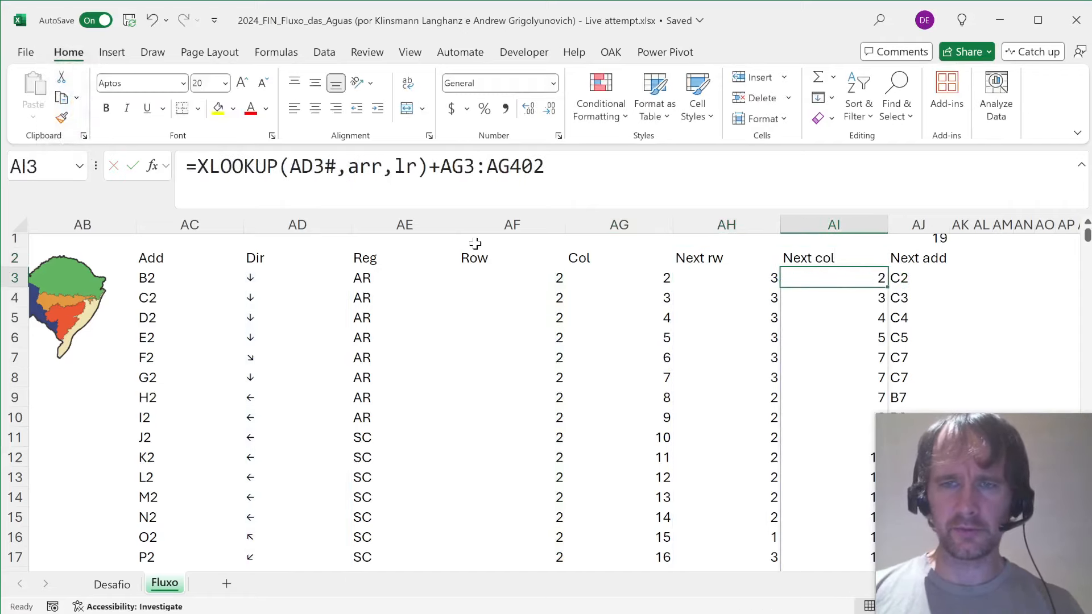
pyautogui.press('F2')
pyautogui.press('Escape')
pyautogui.press('Right')
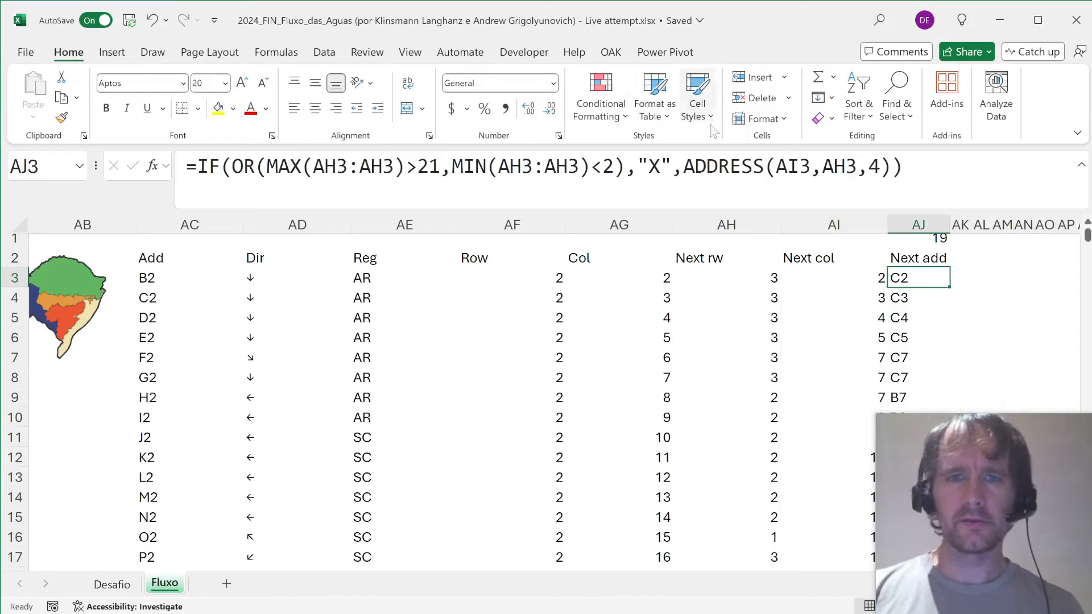
pyautogui.doubleClick(793, 166)
pyautogui.press('Delete')
pyautogui.press('Delete')
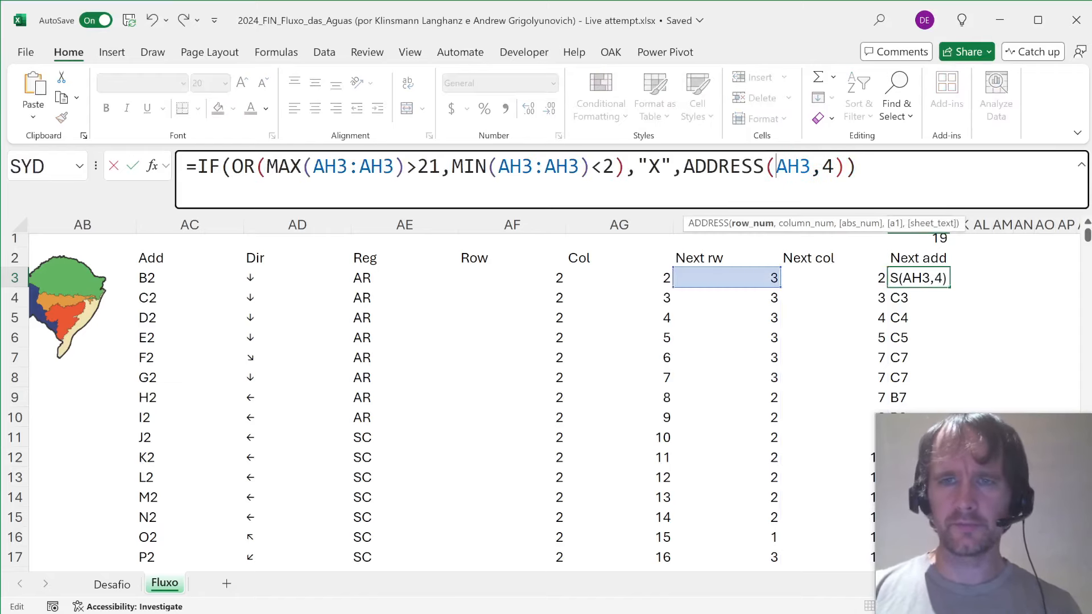
pyautogui.write('AI3,')
pyautogui.press('Return')
# - Fill the corrected AJ3 formula down the "Next add" column to AJ402
pyautogui.press('Up')
pyautogui.hotkey('ctrl', 'shift', 'Down')
pyautogui.hotkey('ctrl', 'd')
pyautogui.press('Up')
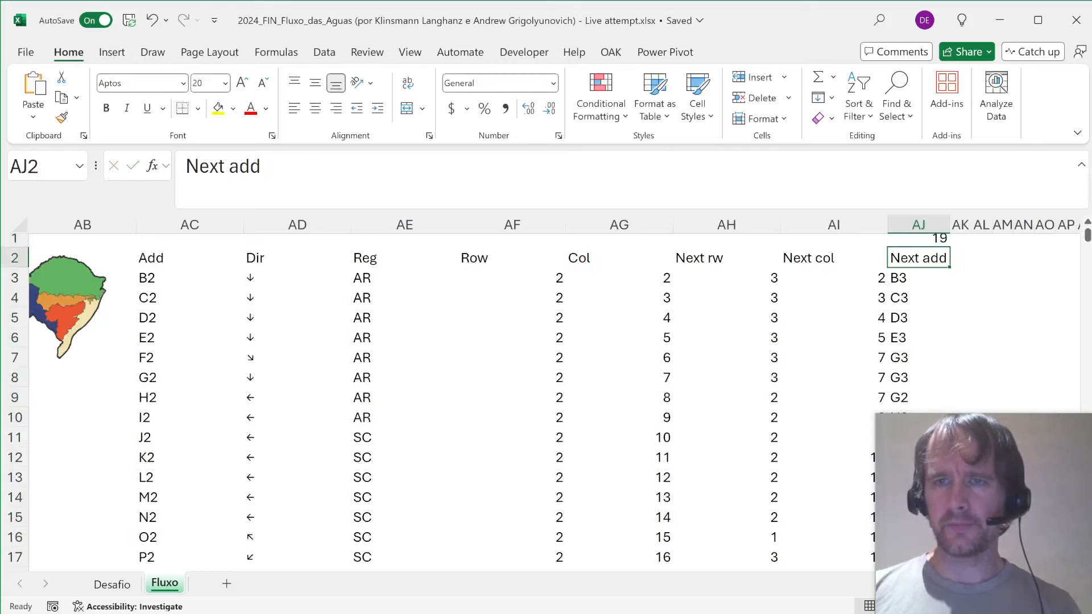
# - Check the COUNTIFS formula in AJ1 on Fluxo and review the Bônus 3 answer on the Desafio sheet
pyautogui.press('Up')
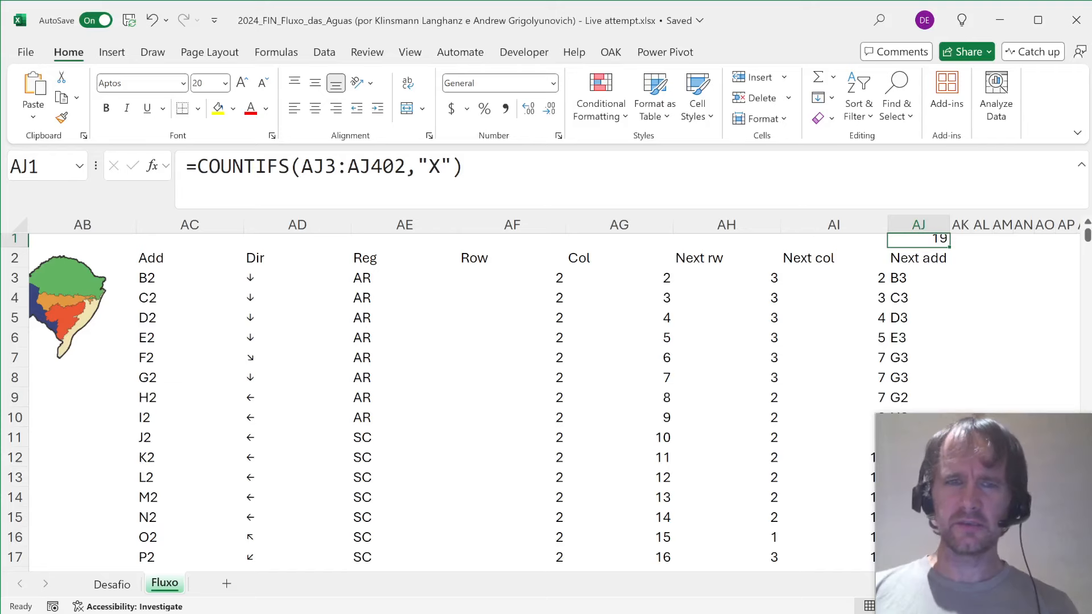
pyautogui.hotkey('ctrl', 'pageup')
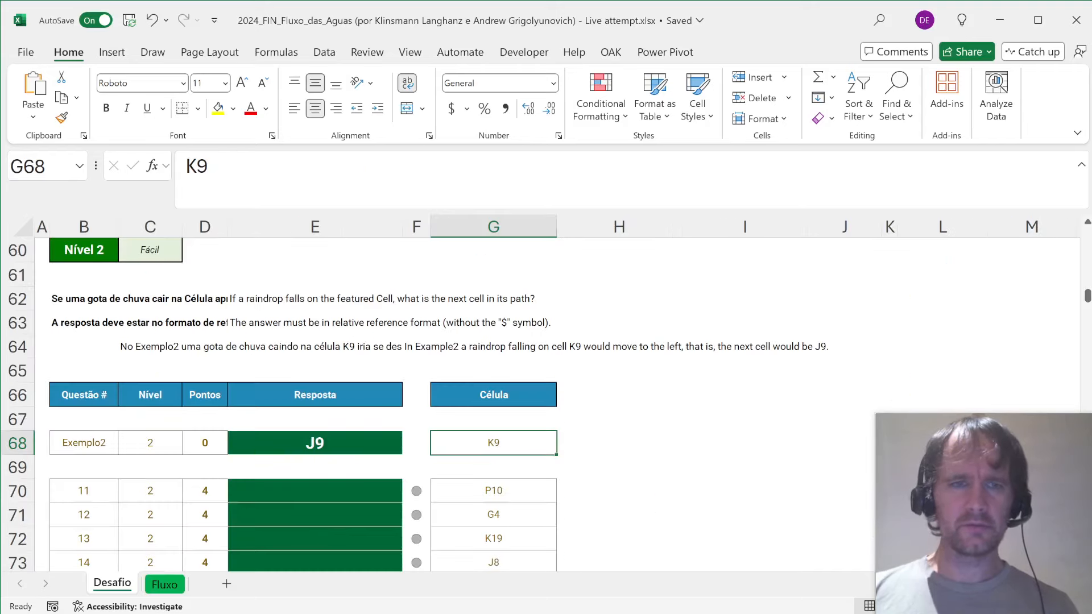
pyautogui.press('pageup')
pyautogui.press('pageup')
pyautogui.press('pageup')
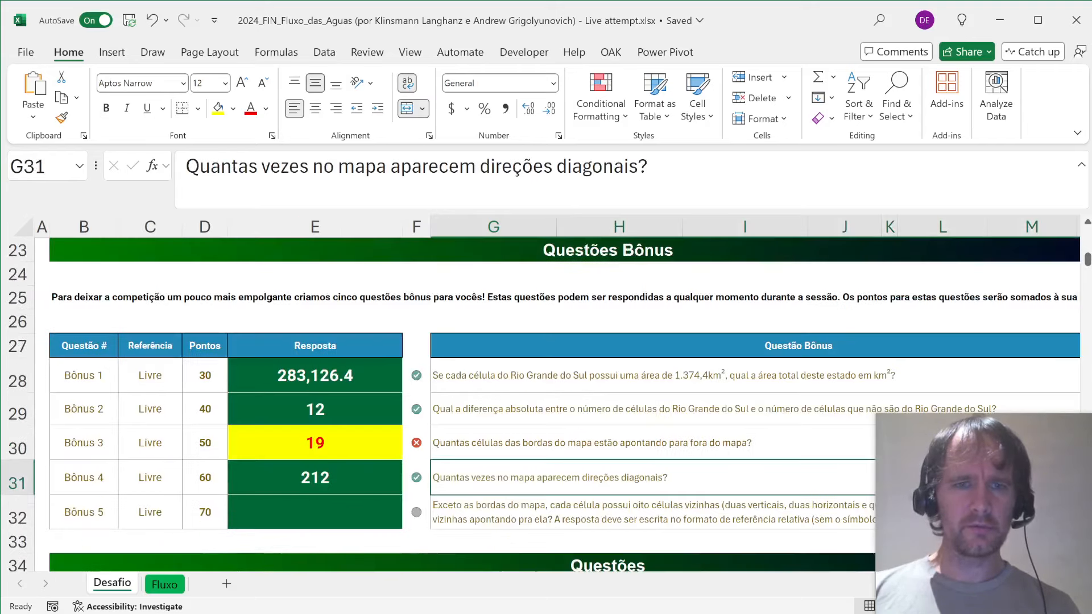
pyautogui.press('pagedown')
pyautogui.press('pagedown')
pyautogui.press('pagedown')
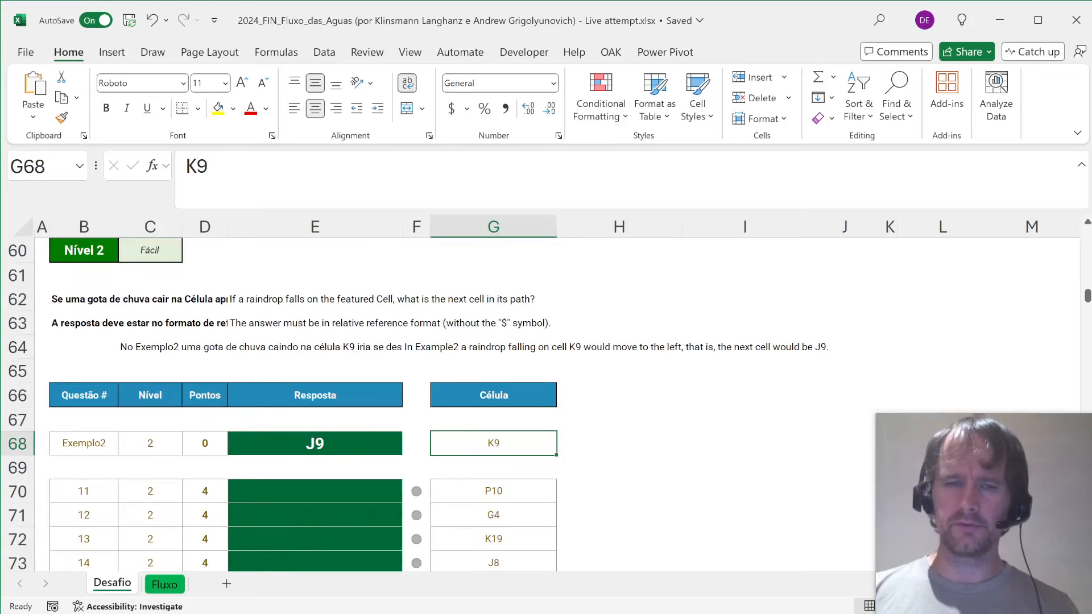
# - Start an XLOOKUP formula in E70, the answer cell for question 11, with G70 as the lookup value
pyautogui.press('Left')
pyautogui.press('Down')
pyautogui.press('Left')
pyautogui.press('Down')
pyautogui.hotkey('shift', 'Left')
pyautogui.hotkey('shift', 'Left')
pyautogui.hotkey('shift', 'Left')
pyautogui.hotkey('shift', 'Left')
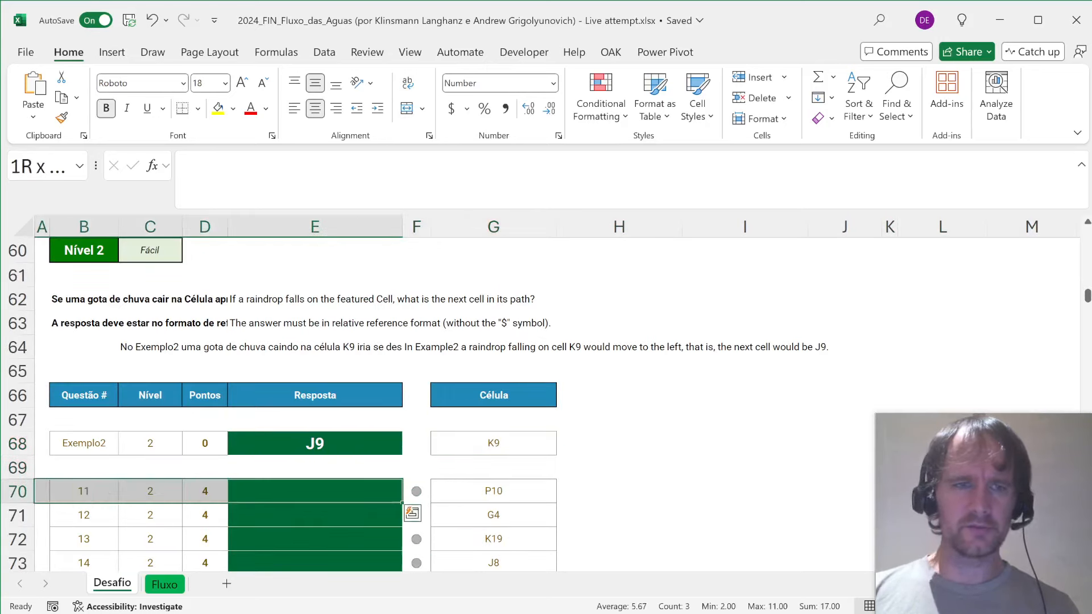
pyautogui.press('Left')
pyautogui.press('Right')
pyautogui.write('=xl')
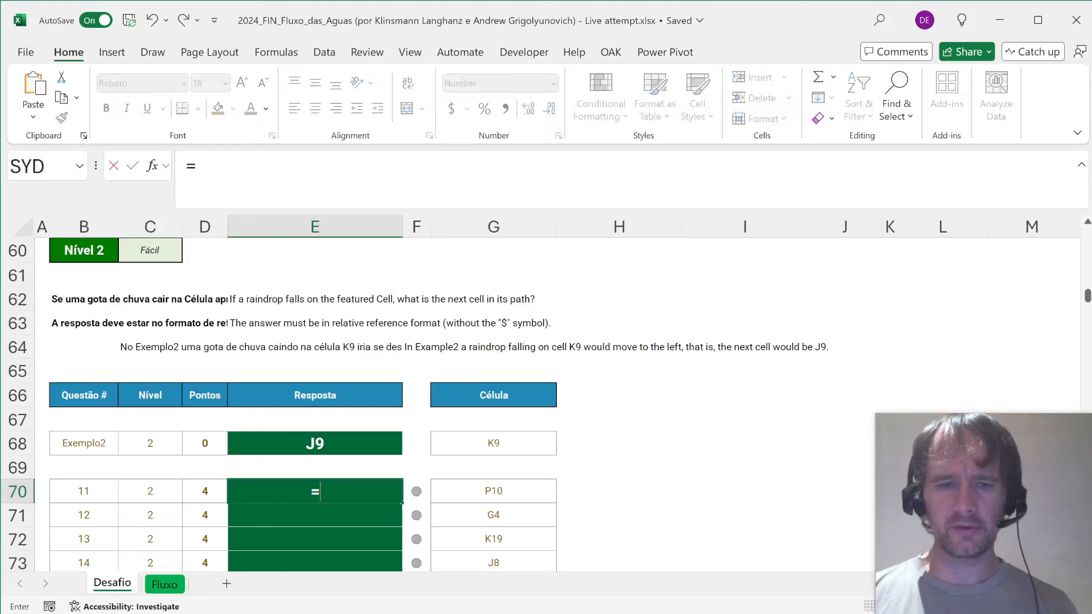
pyautogui.press('Tab')
pyautogui.press('Right')
pyautogui.press('Right')
pyautogui.write(',')
pyautogui.hotkey('ctrl', 'pagedown')
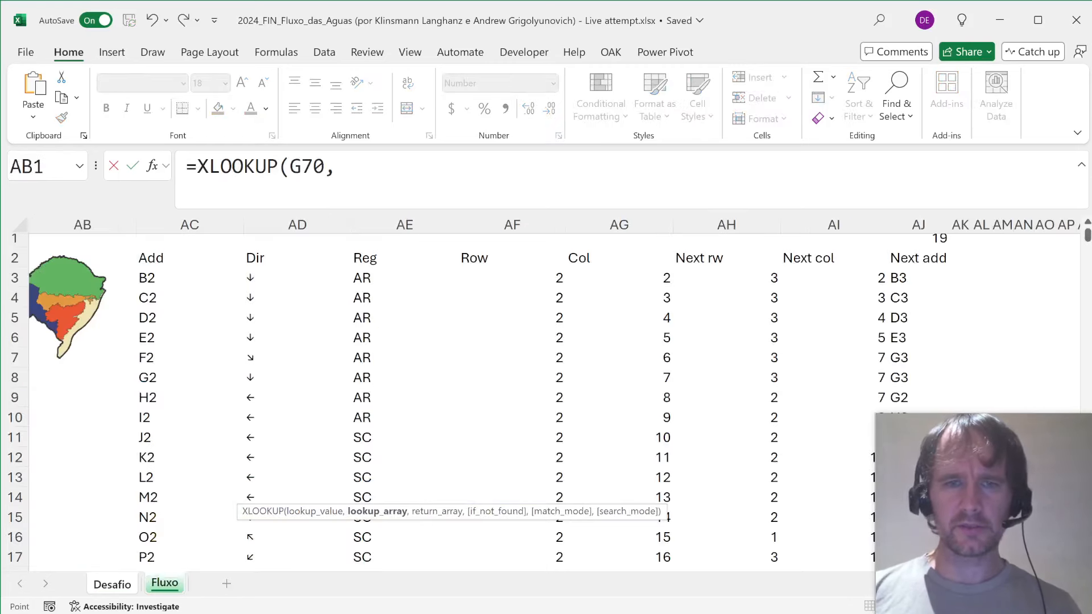
# - Set the XLOOKUP lookup array to the absolute spilled "Add" list, Fluxo!$AC$3#
pyautogui.click(147, 277)
pyautogui.hotkey('ctrl', 'shift', 'Down')
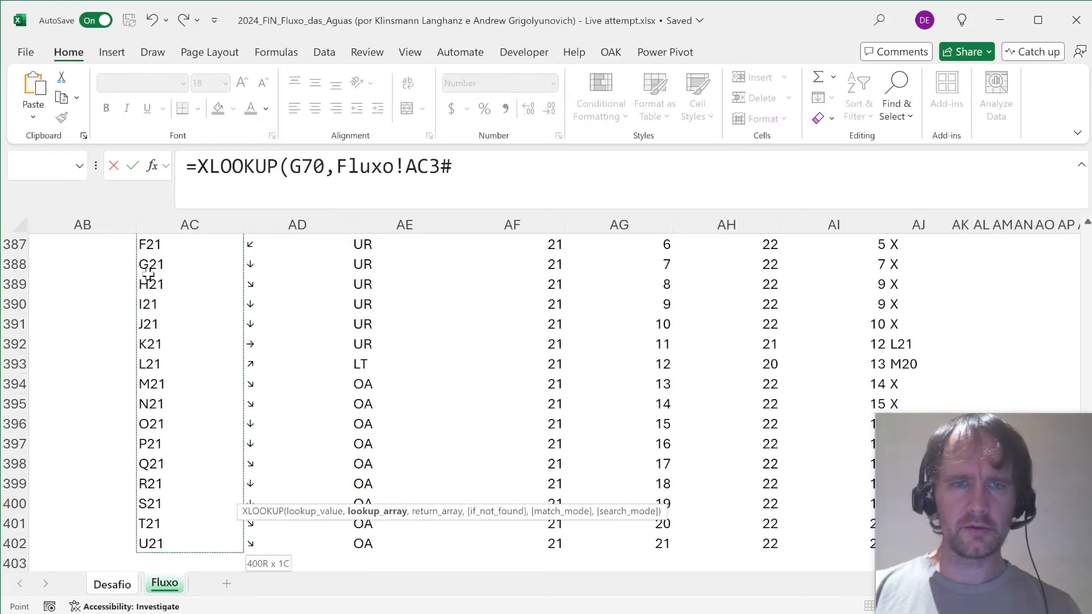
pyautogui.hotkey('ctrl', 'pageup')
pyautogui.press('F4')
pyautogui.write(',')
pyautogui.hotkey('ctrl', 'pagedown')
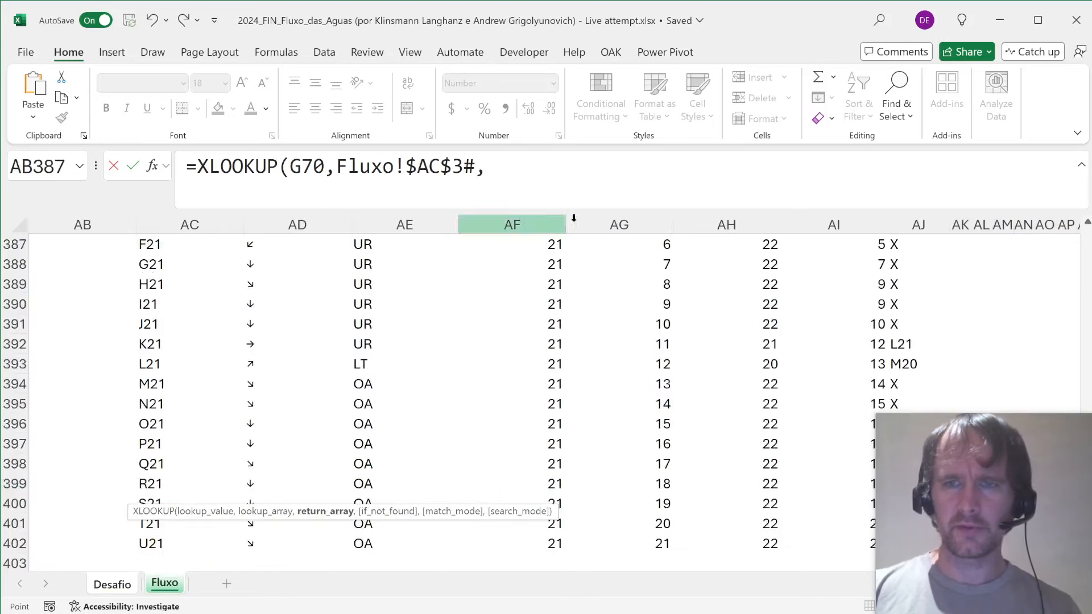
# - Complete E70's XLOOKUP with the "Next add" column, Fluxo!$AJ$3:$AJ$402, as the return array
pyautogui.click(927, 303)
pyautogui.hotkey('ctrl', 'Up')
pyautogui.press('Down')
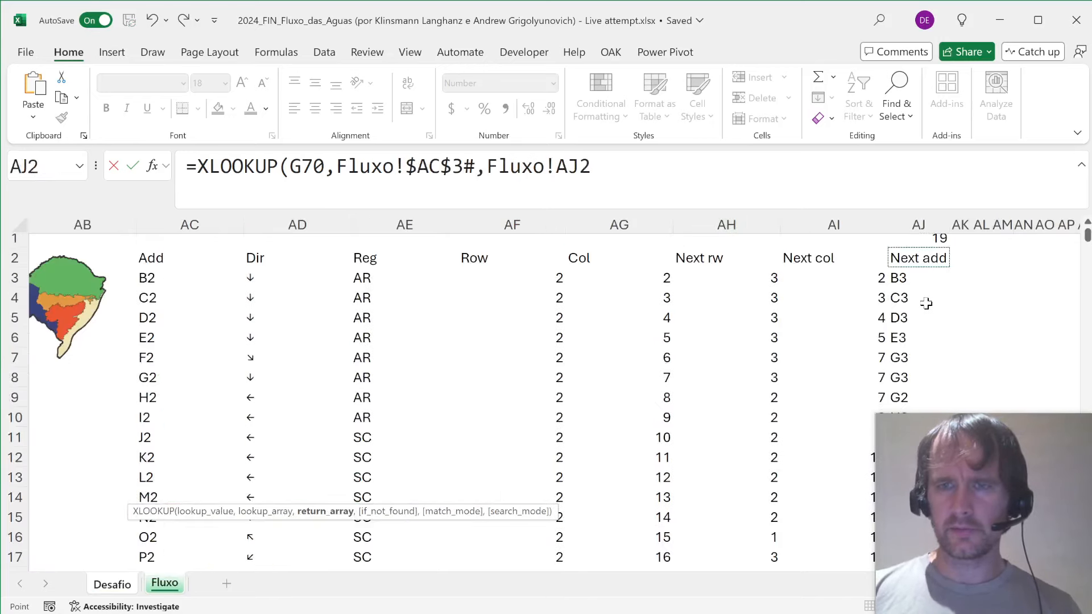
pyautogui.press('Down')
pyautogui.hotkey('ctrl', 'shift', 'Down')
pyautogui.press('F4')
pyautogui.write(')')
pyautogui.press('Return')
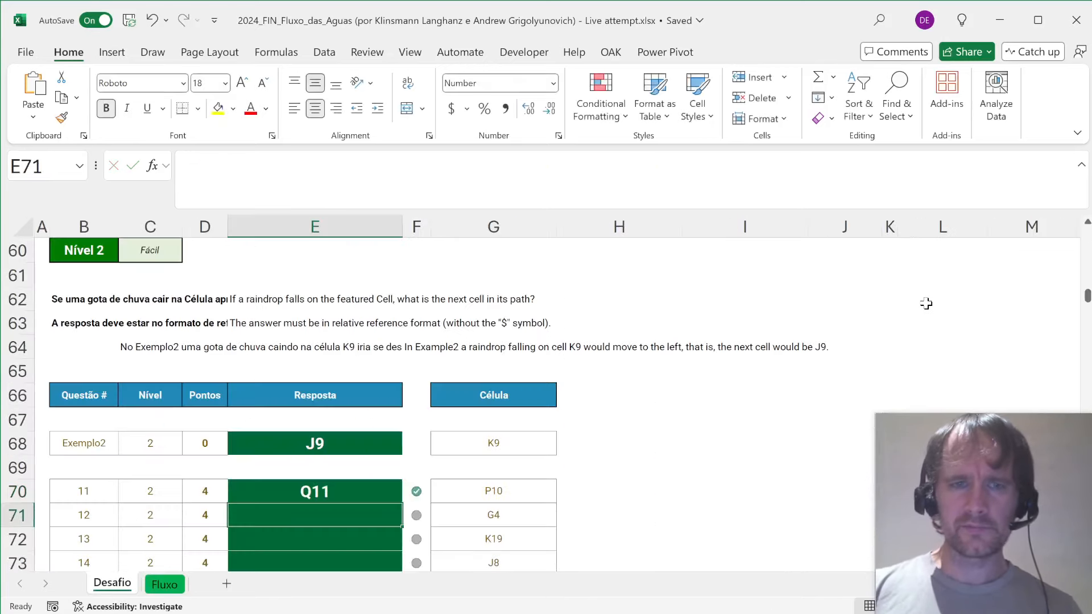
# - Fill the E70 formula down through E89 to answer all Nível 2 questions
pyautogui.press('Left')
pyautogui.hotkey('ctrl', 'Down')
pyautogui.press('Right')
pyautogui.hotkey('ctrl', 'shift', 'Up')
pyautogui.hotkey('ctrl', 'd')
pyautogui.press('Return')
pyautogui.scroll(-1, 301, 431)
pyautogui.scroll(-2, 300, 431)
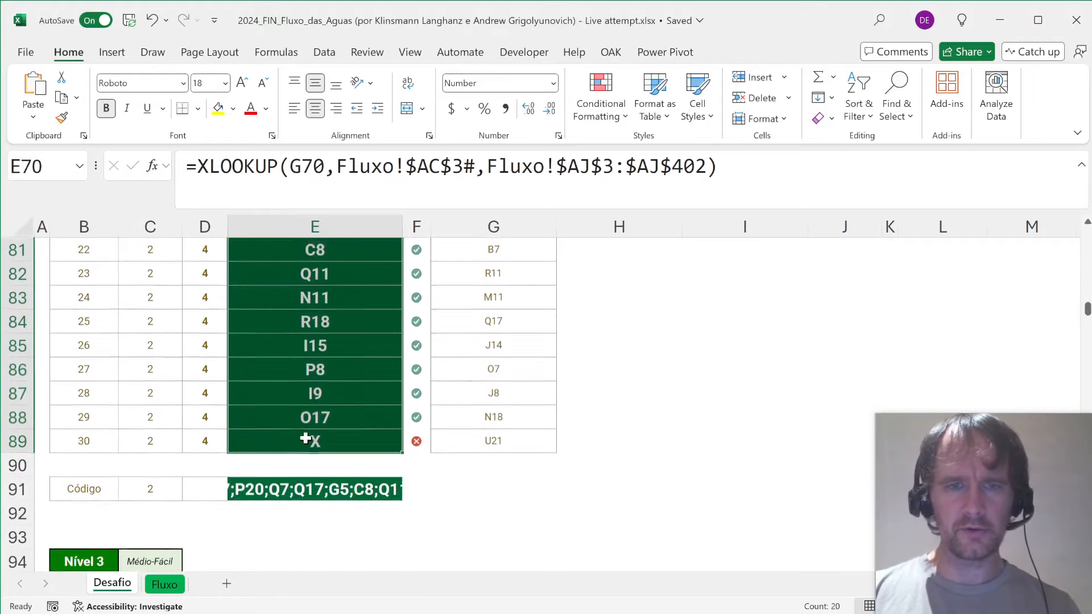
# - Inspect the formula for question 30 in E89 and reread the Nível 2 instructions
pyautogui.click(321, 443)
pyautogui.scroll(7, 337, 382)
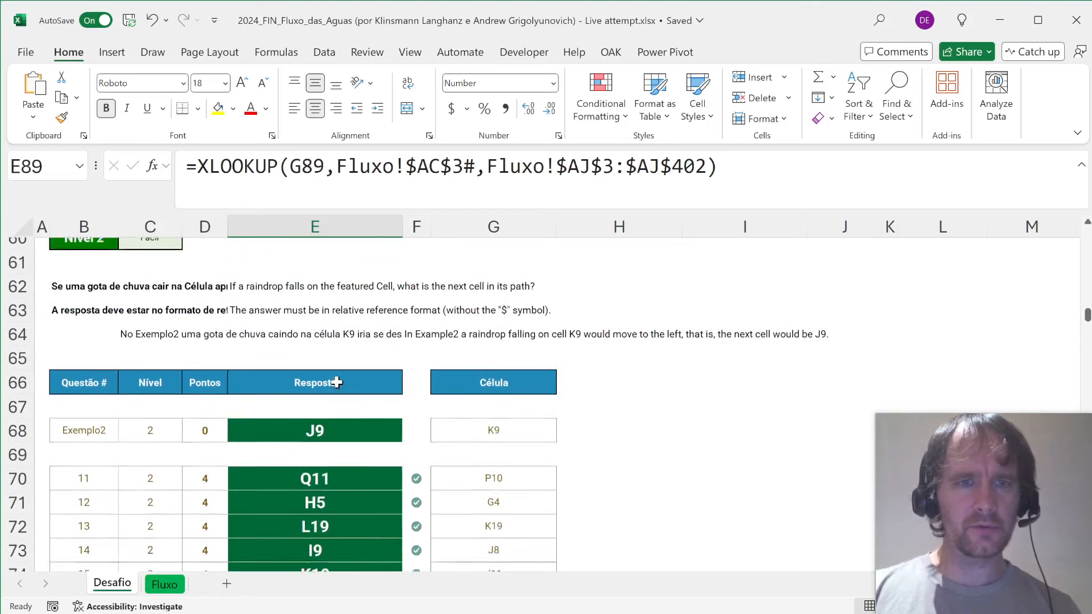
pyautogui.click(241, 314)
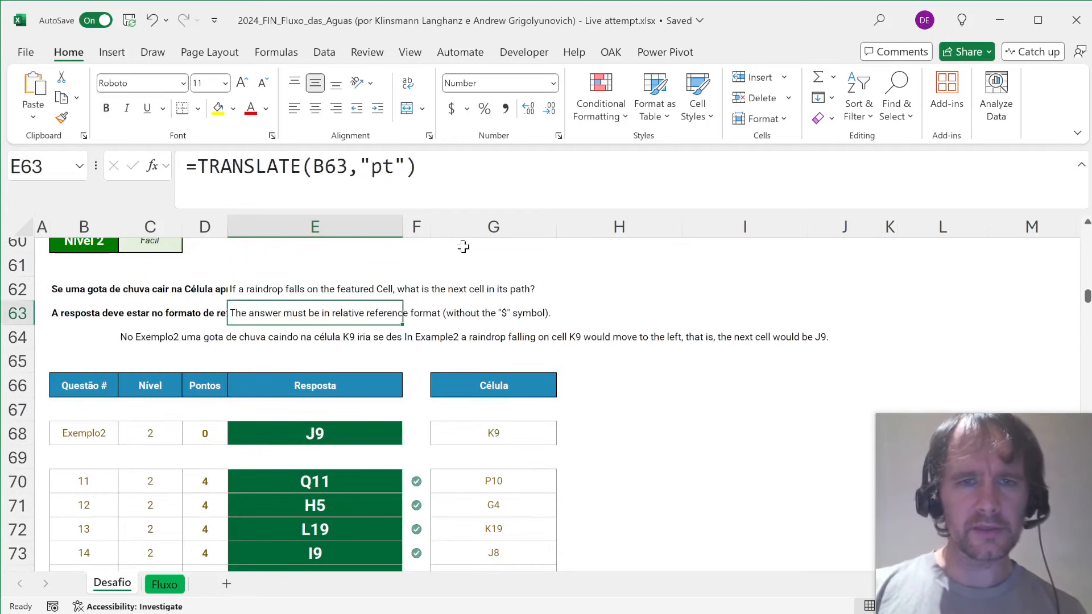
pyautogui.press('Down')
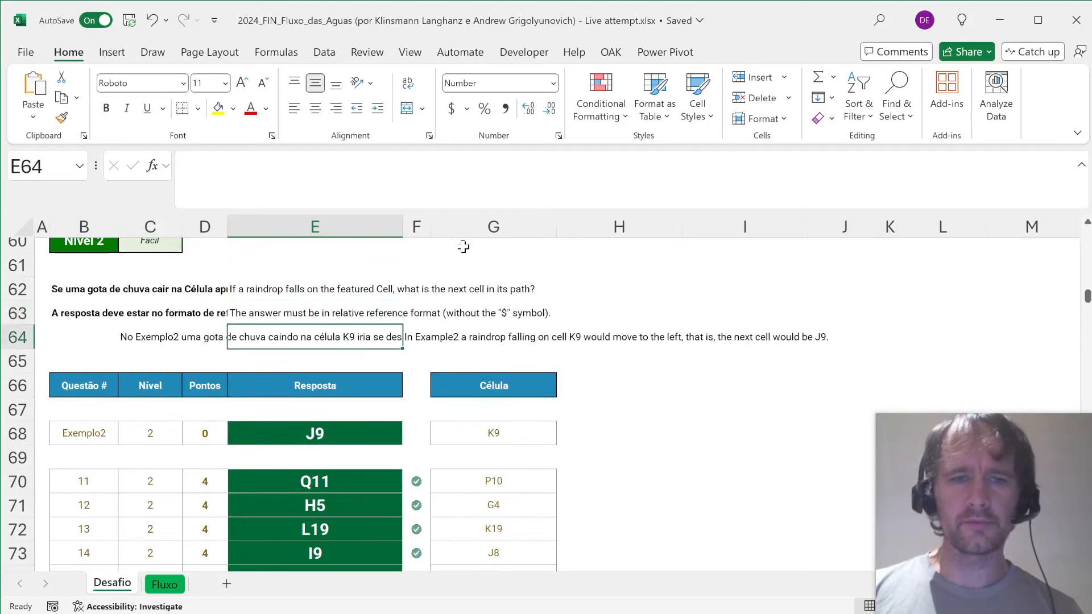
pyautogui.hotkey('ctrl', 'pagedown')
pyautogui.click(893, 320)
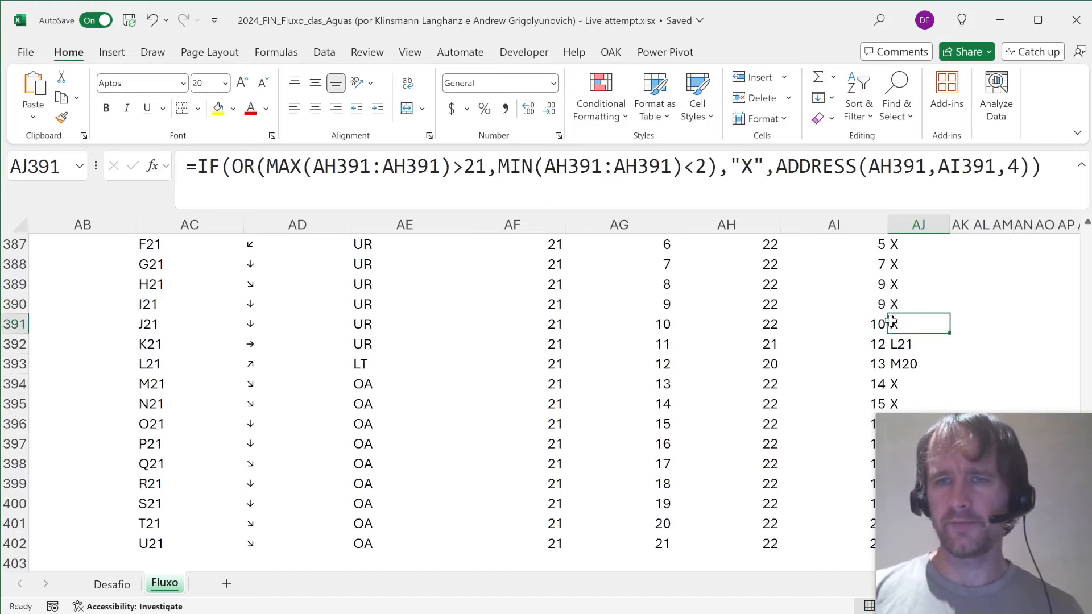
pyautogui.hotkey('ctrl', 'Up')
pyautogui.press('Down')
pyautogui.press('Right')
pyautogui.write('Next add')
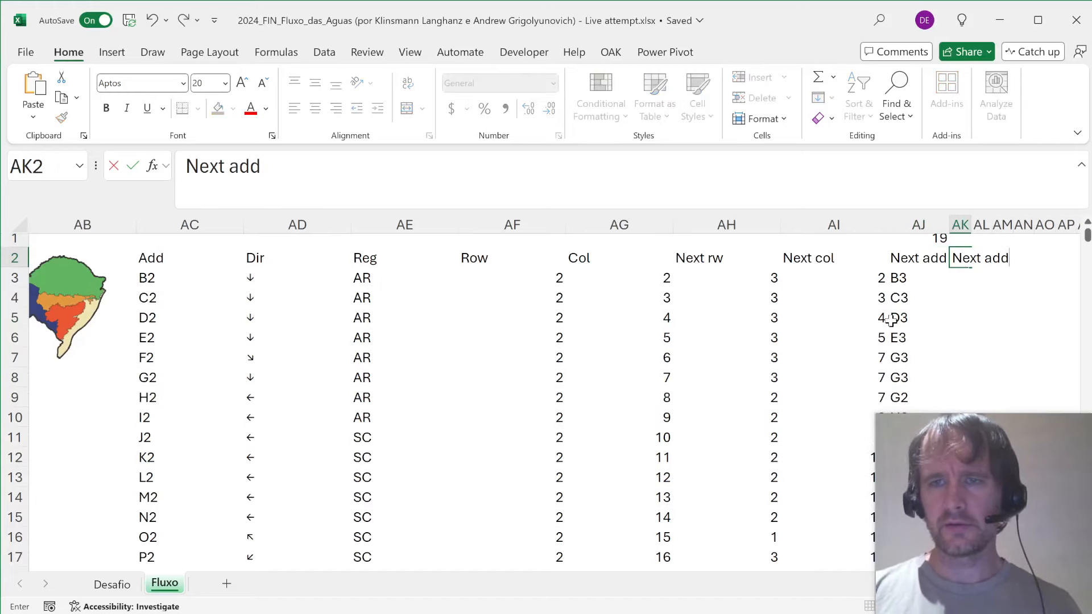
pyautogui.press('Escape')
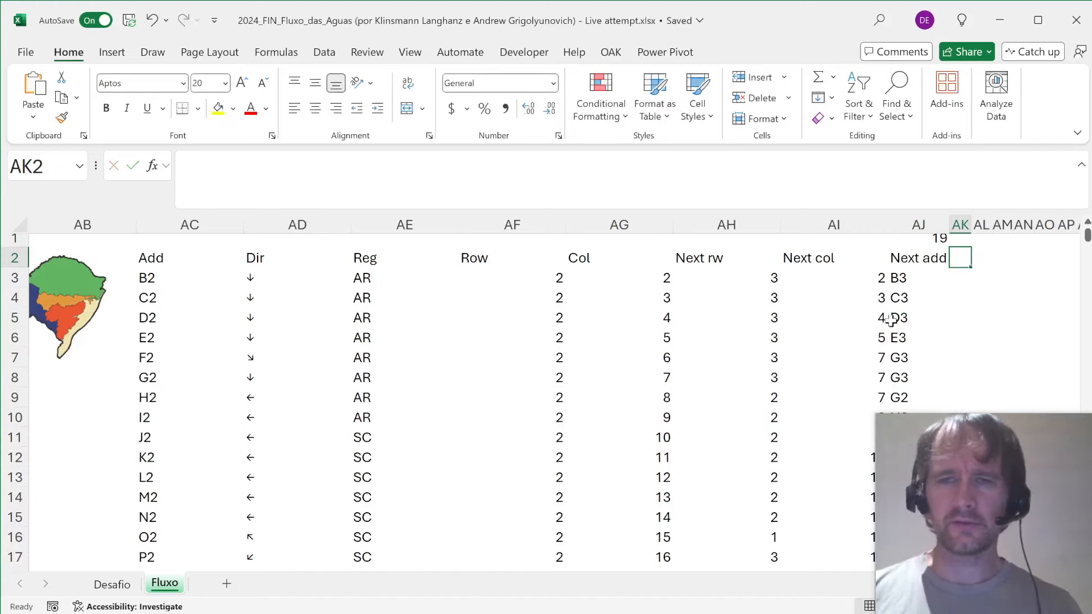
# - Copy the ADDRESS(AH3,AI3,4) part of AJ3's formula into AK3 on Fluxo as =ADDRESS(AH3,AI3,4)
pyautogui.press('Down')
pyautogui.press('Left')
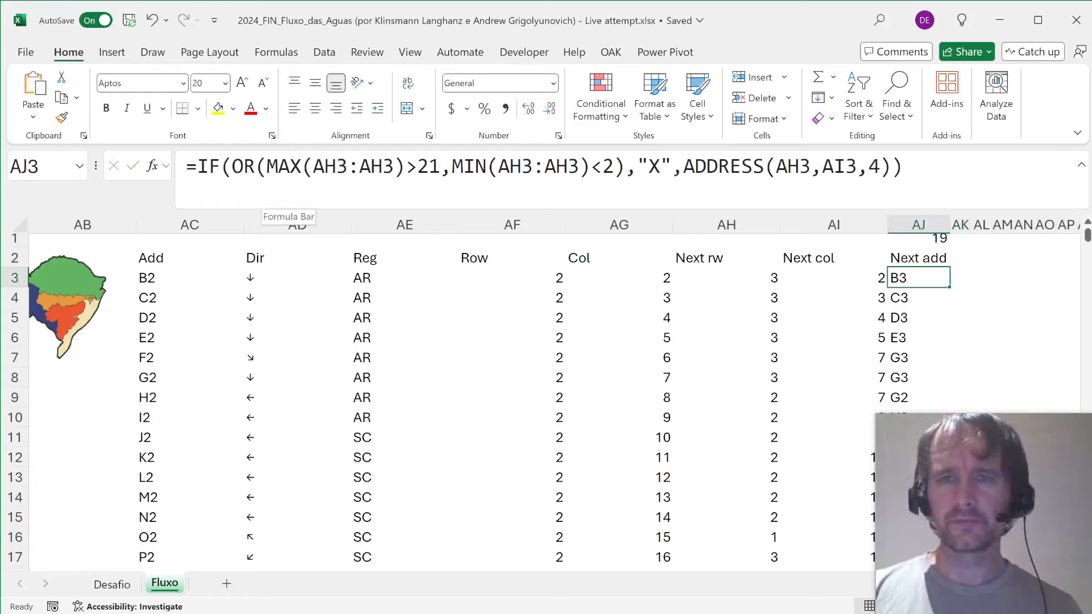
pyautogui.moveTo(683, 167); pyautogui.dragTo(891, 166)
pyautogui.hotkey('ctrl', 'c')
pyautogui.press('Escape')
pyautogui.press('Tab')
pyautogui.write('=')
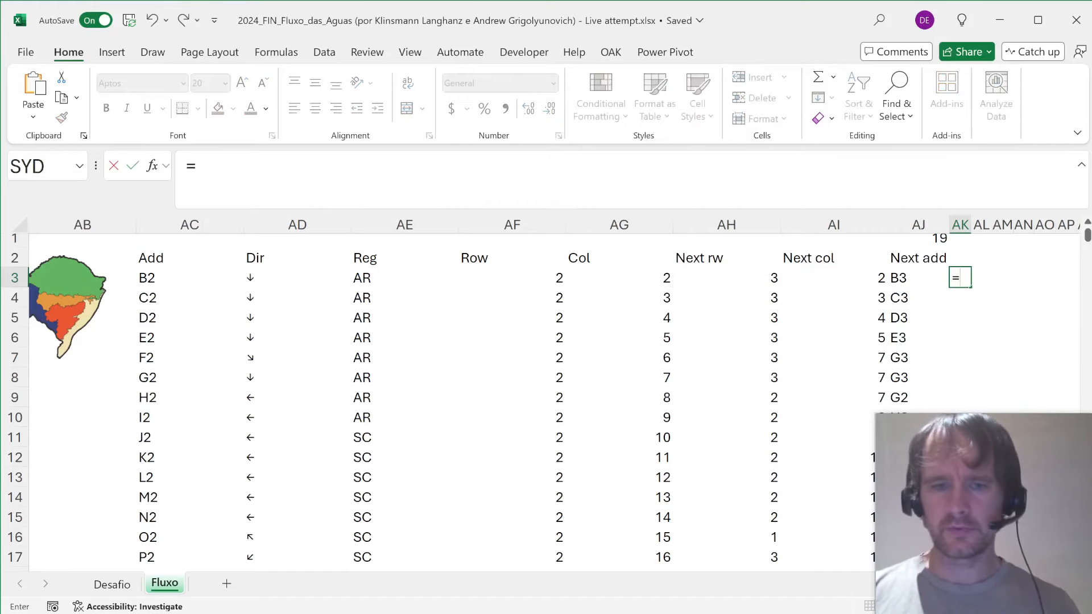
pyautogui.hotkey('ctrl', 'v')
pyautogui.press('Return')
# - Fill the AK3 address formula down to AK402
pyautogui.hotkey('ctrl', 'Down')
pyautogui.press('Right')
pyautogui.hotkey('ctrl', 'shift', 'Up')
pyautogui.hotkey('ctrl', 'd')
# - Label the new address column "Next add full" in AK2
pyautogui.hotkey('ctrl', 'Up')
pyautogui.press('Up')
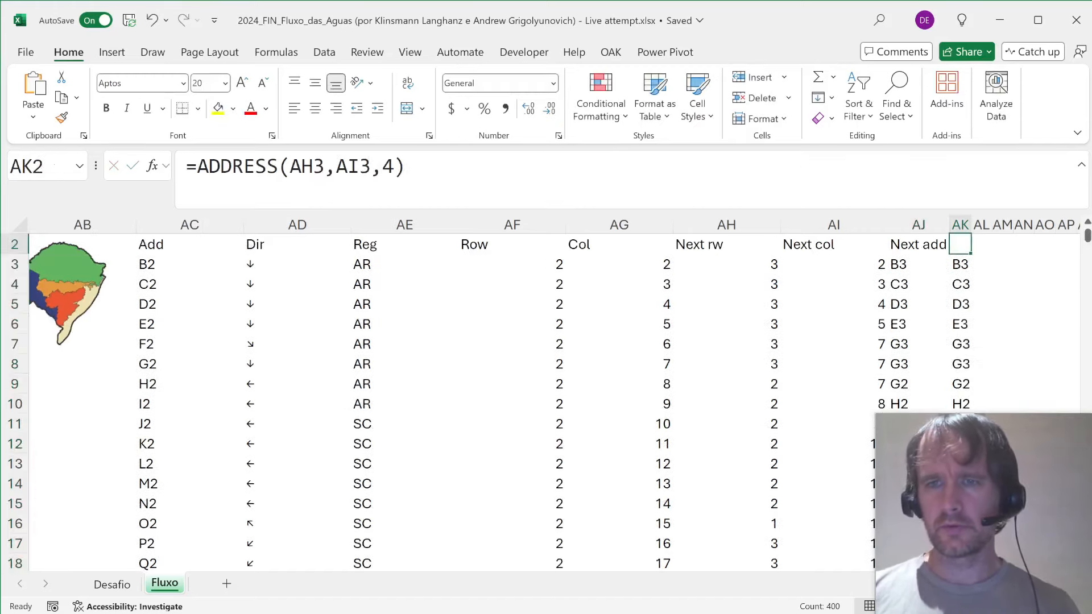
pyautogui.write('Next')
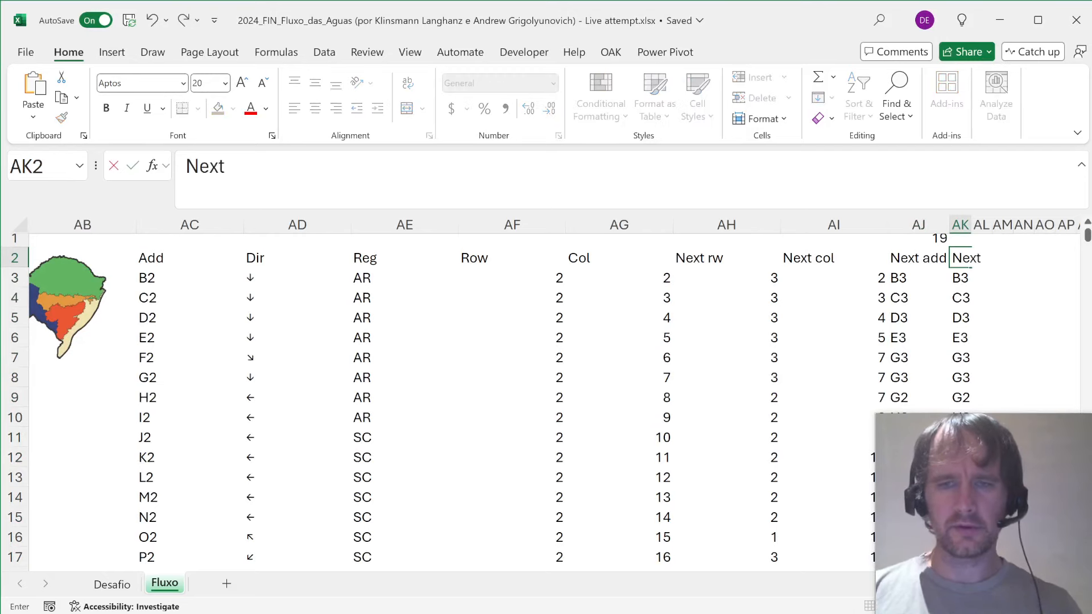
pyautogui.write(' add full')
pyautogui.press('Return')
pyautogui.press('Up')
pyautogui.hotkey('ctrl', 'shift', 'Down')
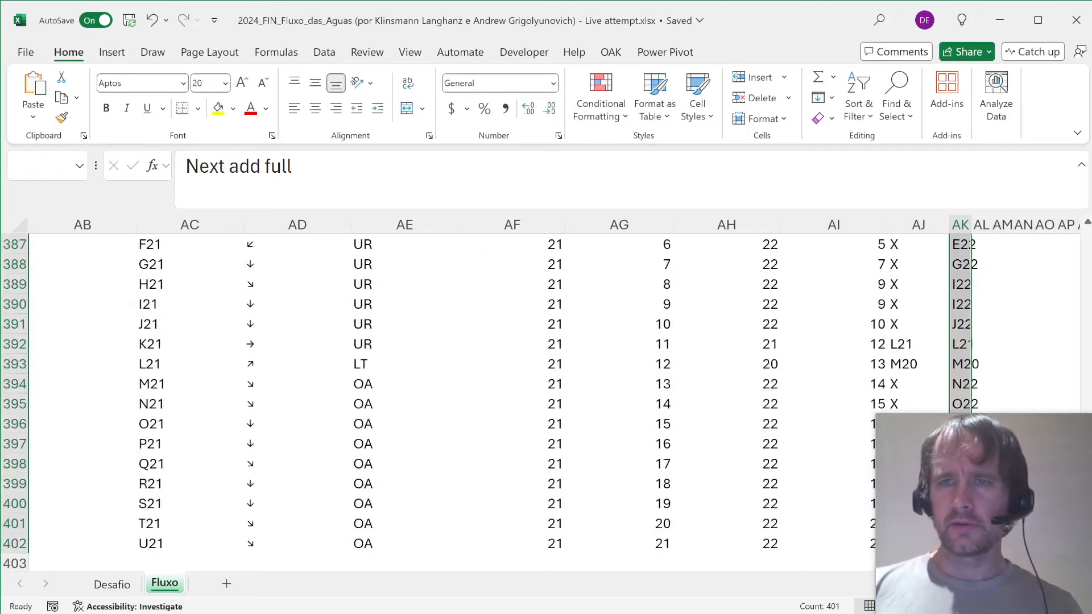
pyautogui.hotkey('ctrl', 'BackSpace')
pyautogui.press('Left')
pyautogui.press('Right')
pyautogui.press('Right')
pyautogui.press('Down')
pyautogui.press('Left')
pyautogui.press('Left')
pyautogui.press('Right')
# - Change the end of the XLOOKUP return range in Desafio's E70 to $AK$402
pyautogui.hotkey('ctrl', 'pageup')
pyautogui.press('Down')
pyautogui.press('Down')
pyautogui.press('Down')
pyautogui.press('Down')
pyautogui.press('Down')
pyautogui.press('Down')
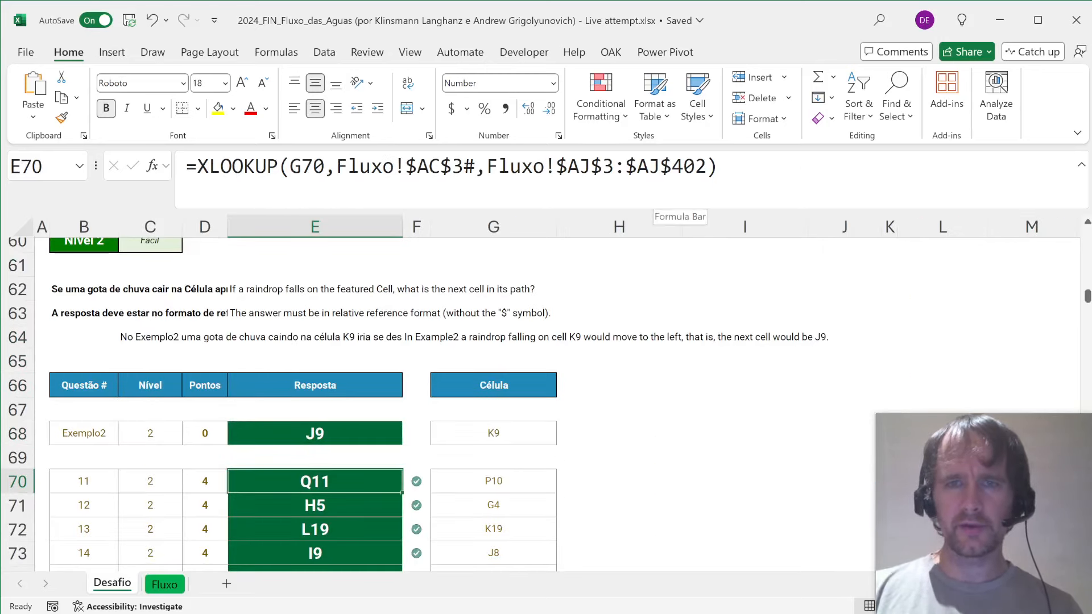
pyautogui.click(657, 169)
pyautogui.press('BackSpace')
pyautogui.write('K')
pyautogui.press('Return')
pyautogui.hotkey('ctrl', 'shift', 'Down')
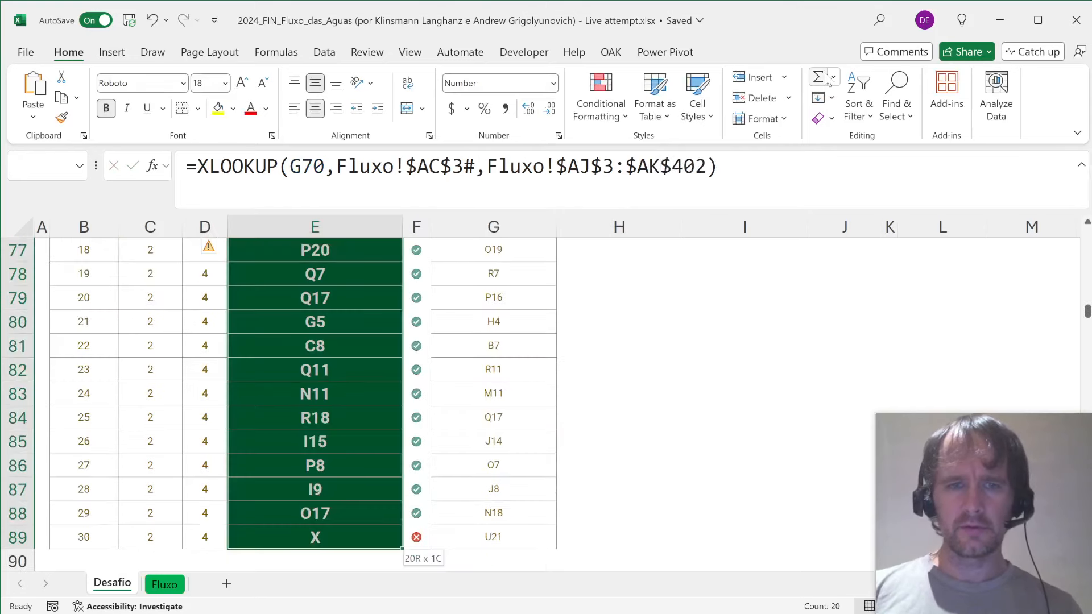
pyautogui.press('Up')
pyautogui.press('Down')
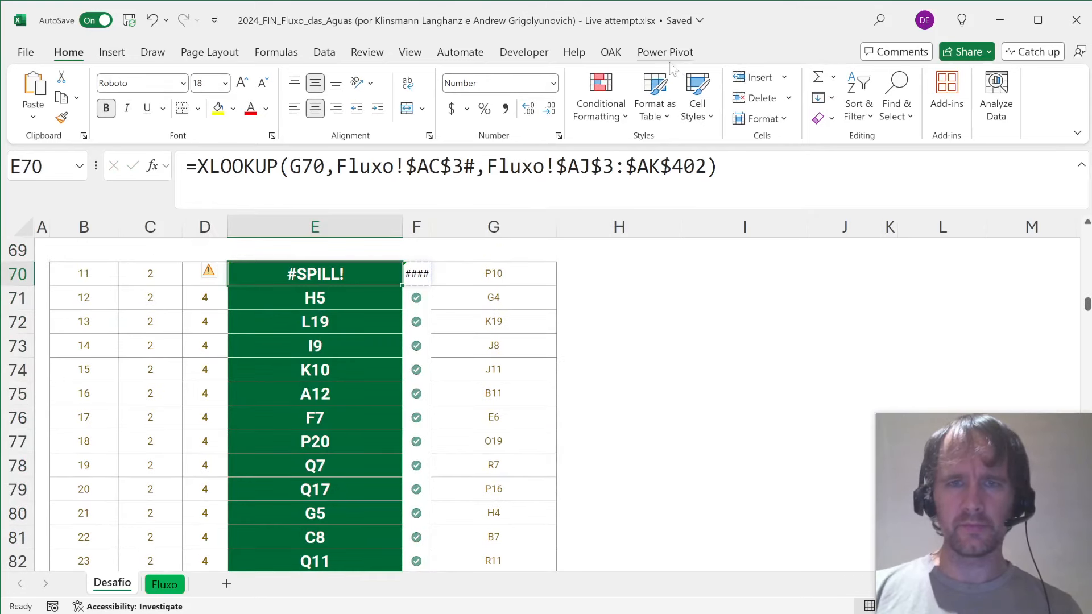
# - Change the start of E70's return range to Fluxo!$AK$3 and fill the formula down through E89
pyautogui.press('F2')
pyautogui.press('Left')
pyautogui.press('Left')
pyautogui.press('Left')
pyautogui.press('Left')
pyautogui.press('Left')
pyautogui.press('Left')
pyautogui.press('Left')
pyautogui.press('Left')
pyautogui.press('Left')
pyautogui.press('Left')
pyautogui.press('Left')
pyautogui.press('BackSpace')
pyautogui.write('K')
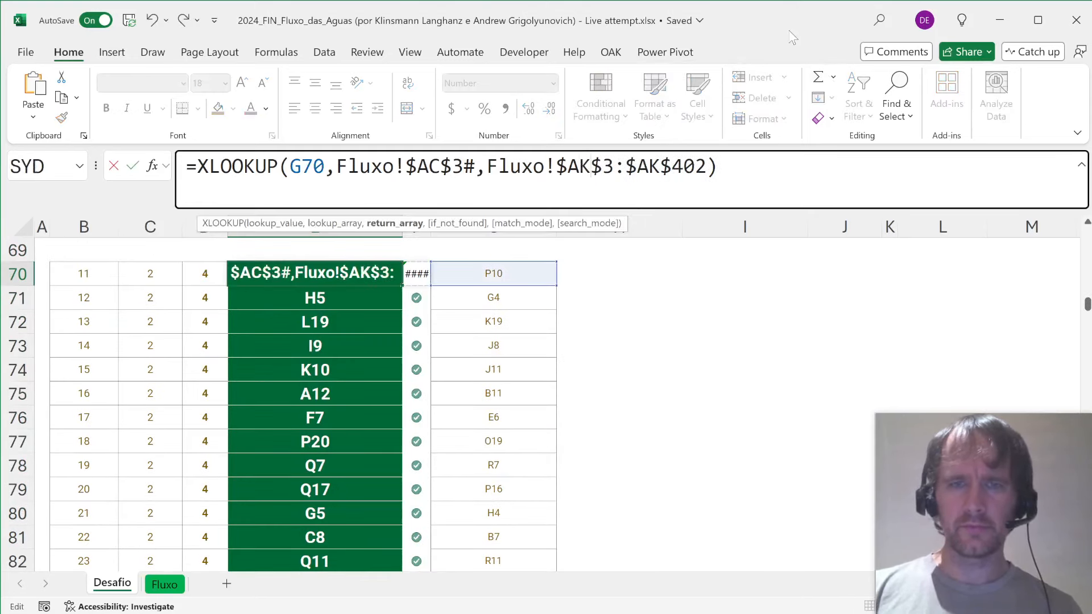
pyautogui.press('Return')
pyautogui.hotkey('ctrl', 'shift', 'Down')
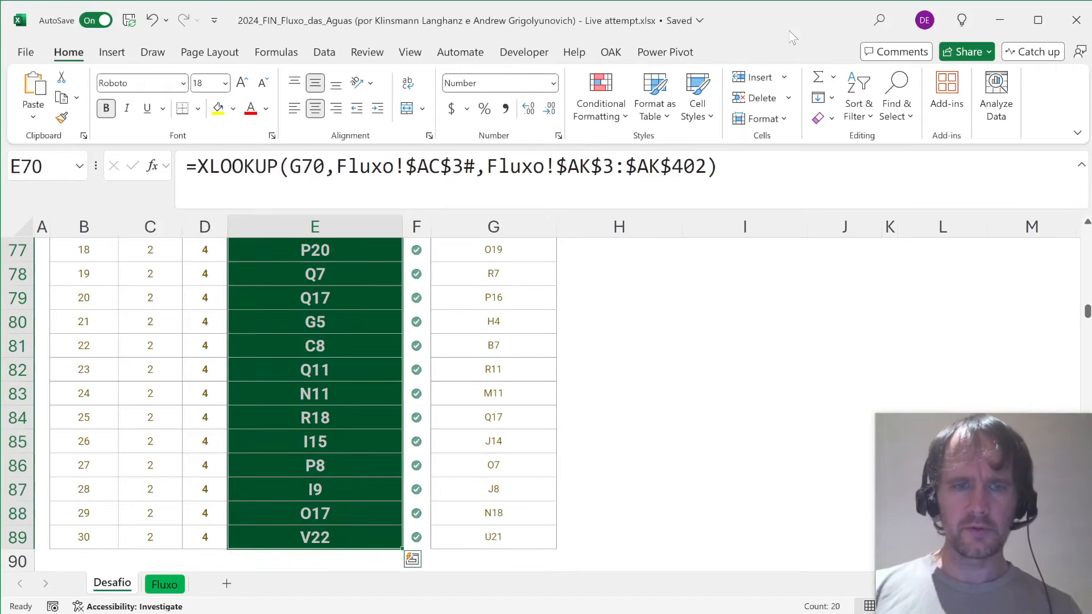
# - Highlight the question 30 answer in E89 with a yellow fill and red font
pyautogui.scroll(-3, 268, 431)
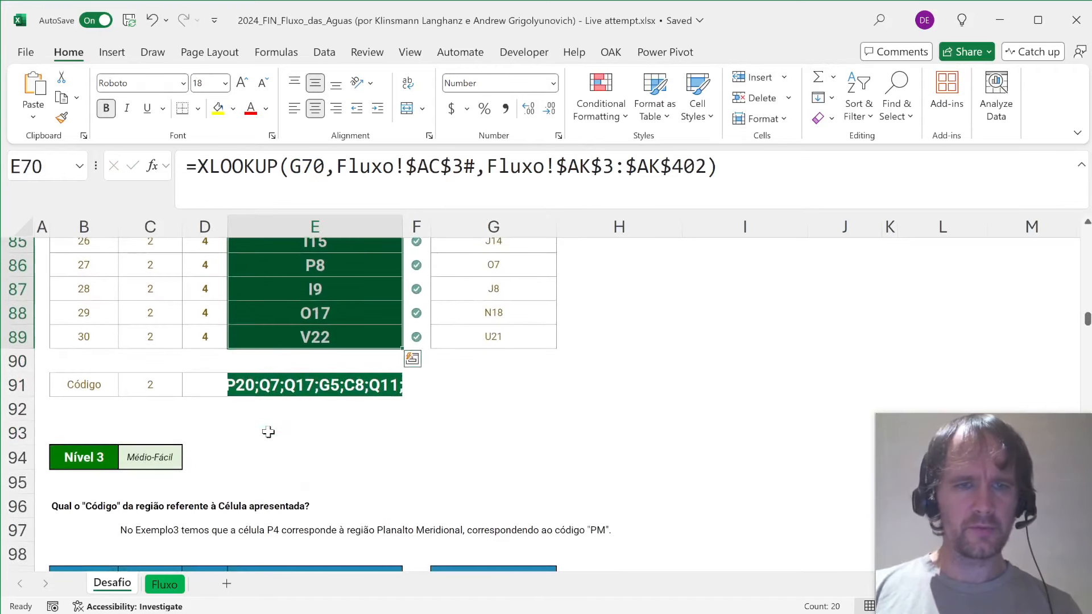
pyautogui.click(327, 333)
pyautogui.click(217, 108)
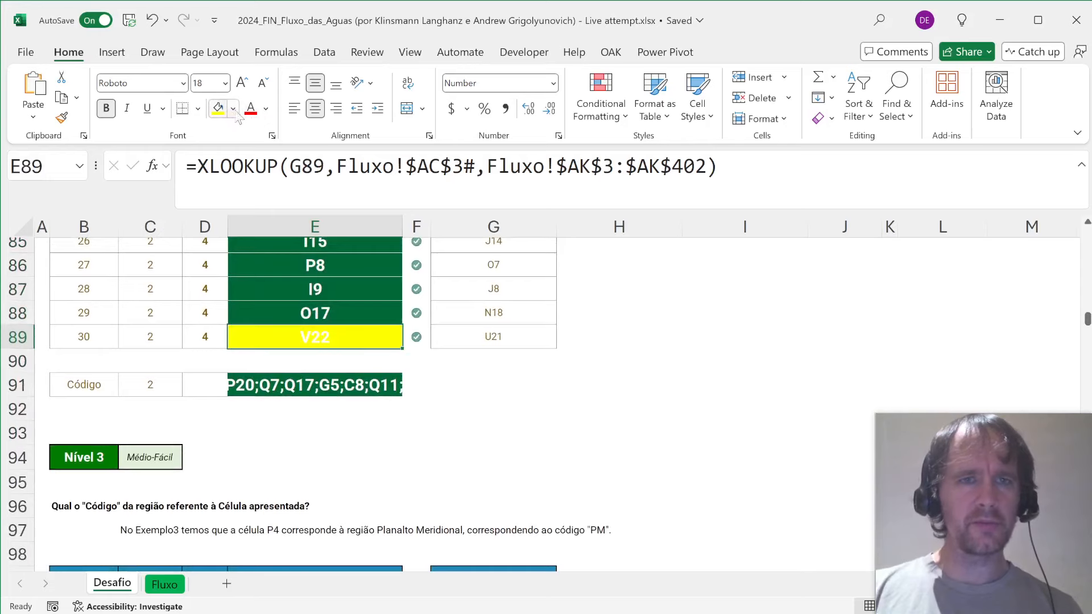
pyautogui.click(251, 108)
# - Translate the Nível 3 question from Portuguese in D96 with =TRANSLATE(B96,"pt")
pyautogui.scroll(-3, 280, 390)
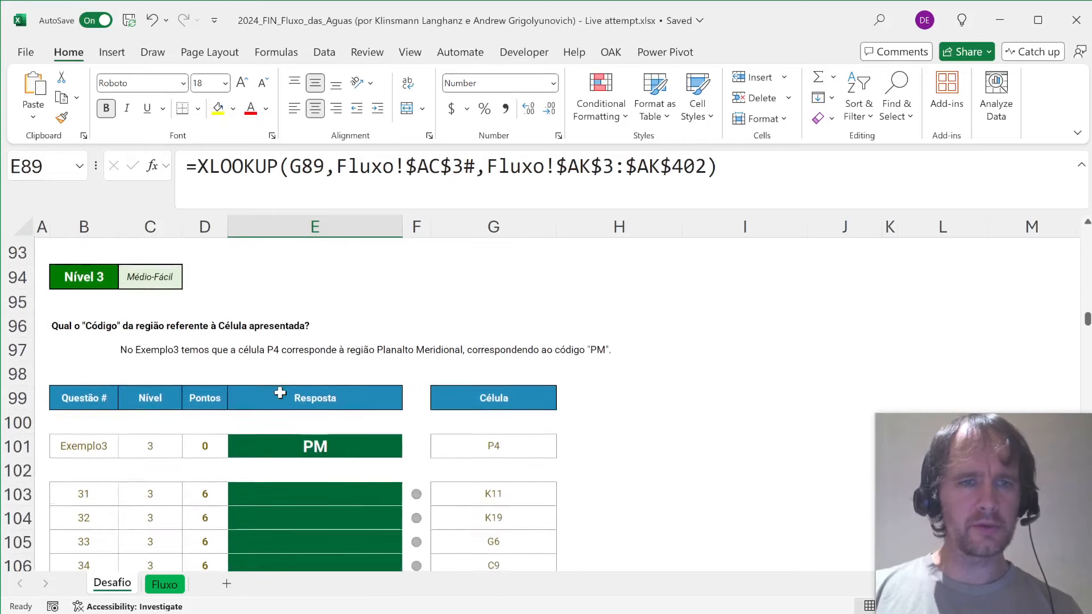
pyautogui.click(219, 327)
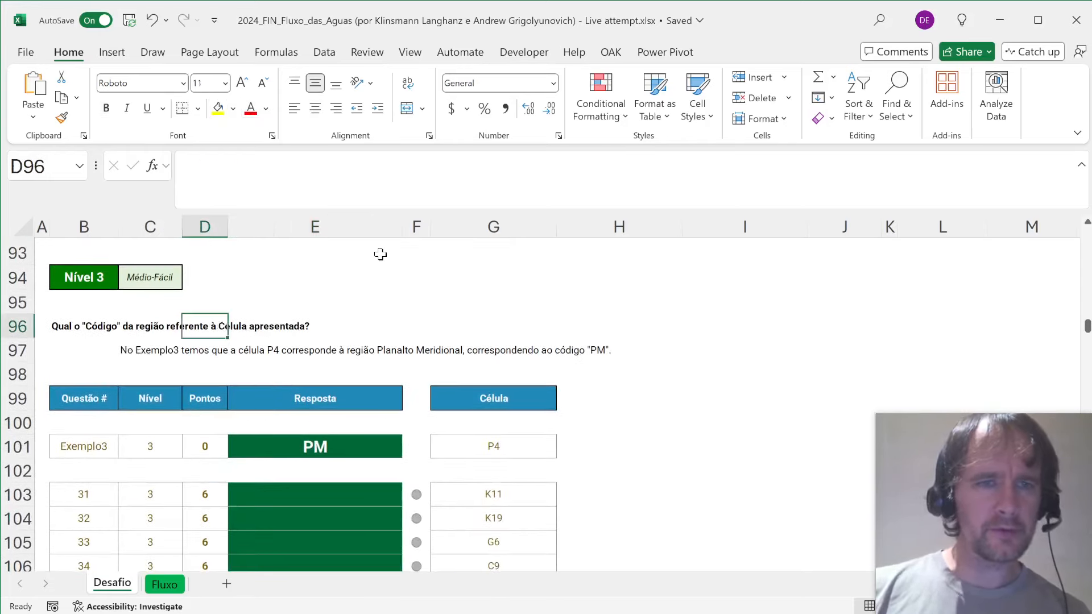
pyautogui.write('=')
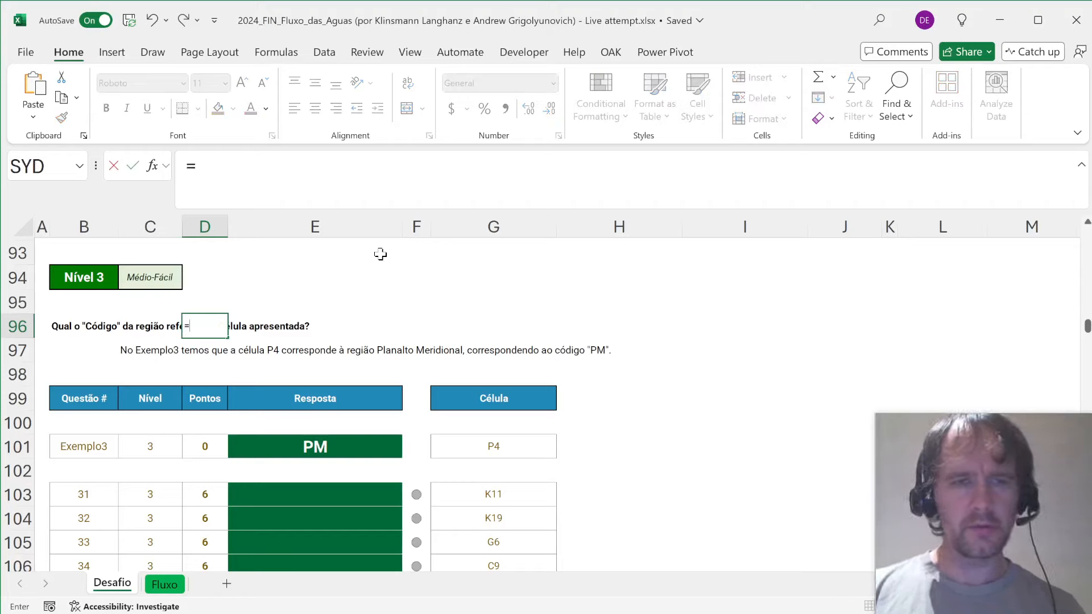
pyautogui.write('tran')
pyautogui.press('Tab')
pyautogui.press('Left')
pyautogui.press('Left')
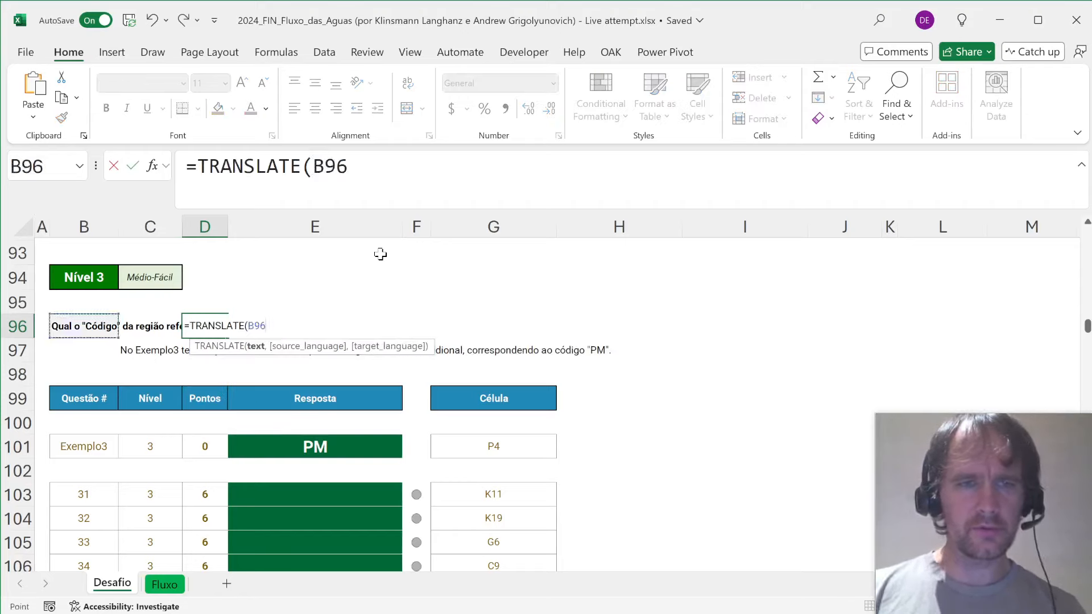
pyautogui.write(',"pt")')
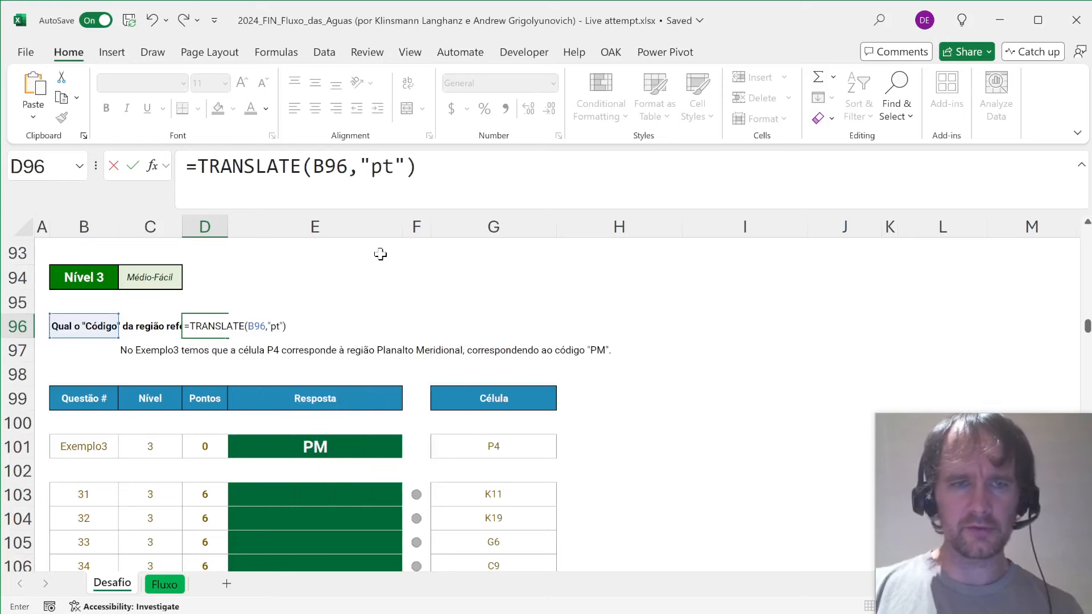
pyautogui.hotkey('ctrl', 'Return')
# - Copy the D96 translation formula to E97 to translate the example text in C97
pyautogui.hotkey('ctrl', 'c')
pyautogui.press('Right')
pyautogui.press('Down')
pyautogui.hotkey('ctrl', 'v')
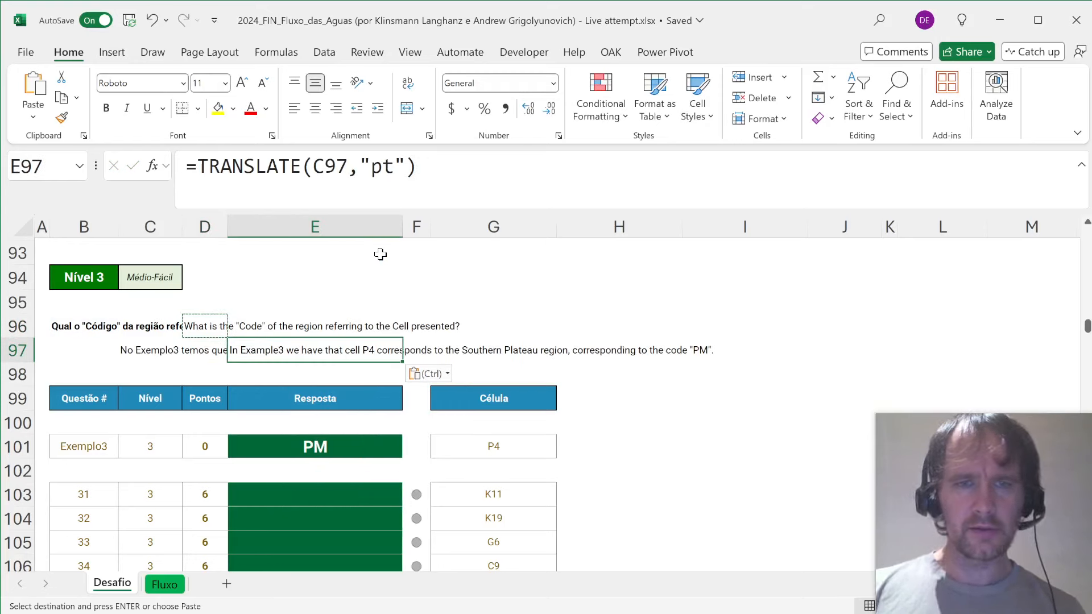
# - Inspect the example's cell P4 on the Fluxo map against the region code table
pyautogui.press('Down')
pyautogui.press('Down')
pyautogui.press('Right')
pyautogui.press('Down')
pyautogui.press('Down')
pyautogui.press('Right')
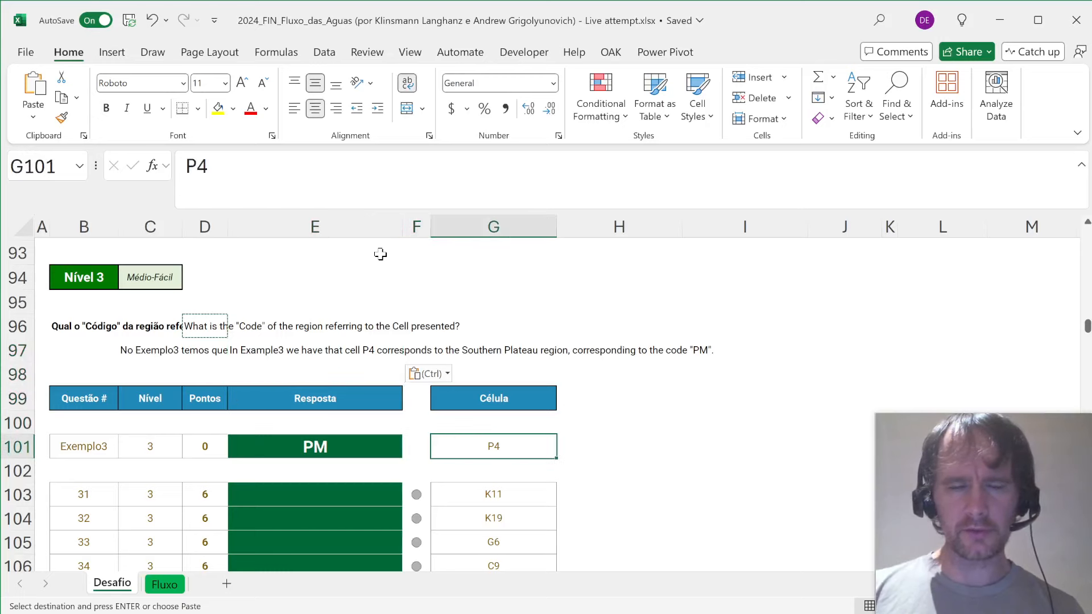
pyautogui.hotkey('ctrl', 'pagedown')
pyautogui.hotkey('alt', 'F3')
pyautogui.write('P4')
pyautogui.press('Return')
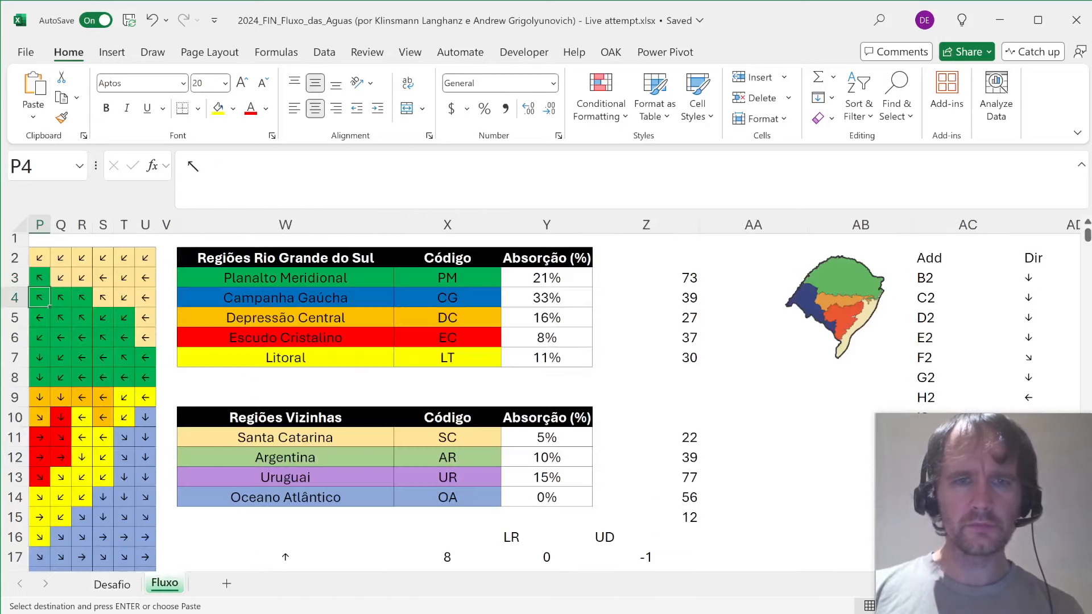
# - Start an XLOOKUP formula in Desafio's E103 with G103 as the lookup value
pyautogui.hotkey('ctrl', 'pageup')
pyautogui.press('Left')
pyautogui.press('Left')
pyautogui.press('Down')
pyautogui.press('Down')
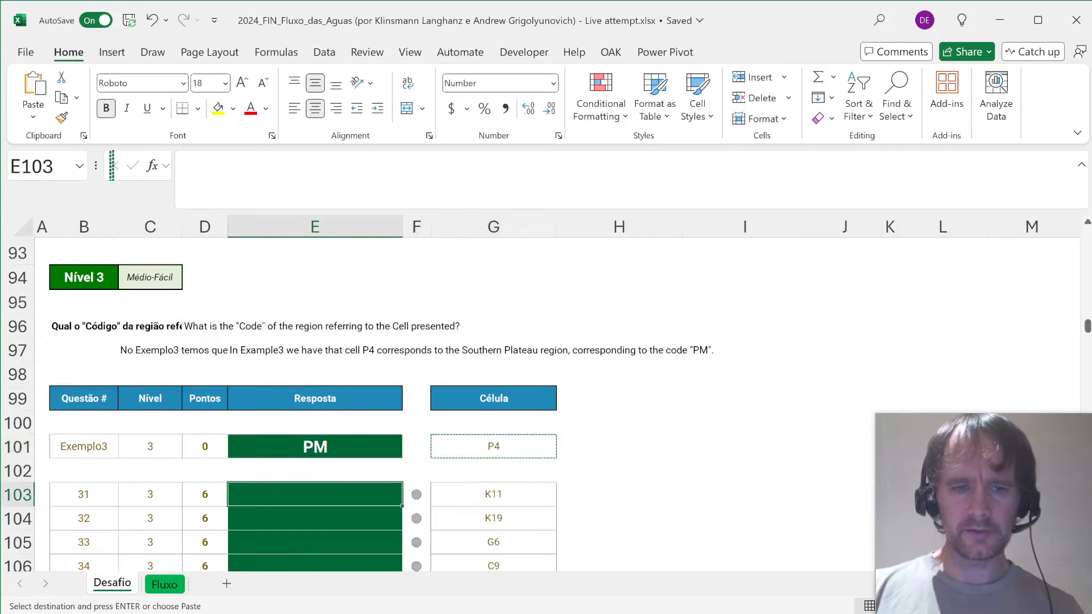
pyautogui.write('=xl')
pyautogui.press('Tab')
pyautogui.press('Right')
pyautogui.press('Right')
pyautogui.write(',')
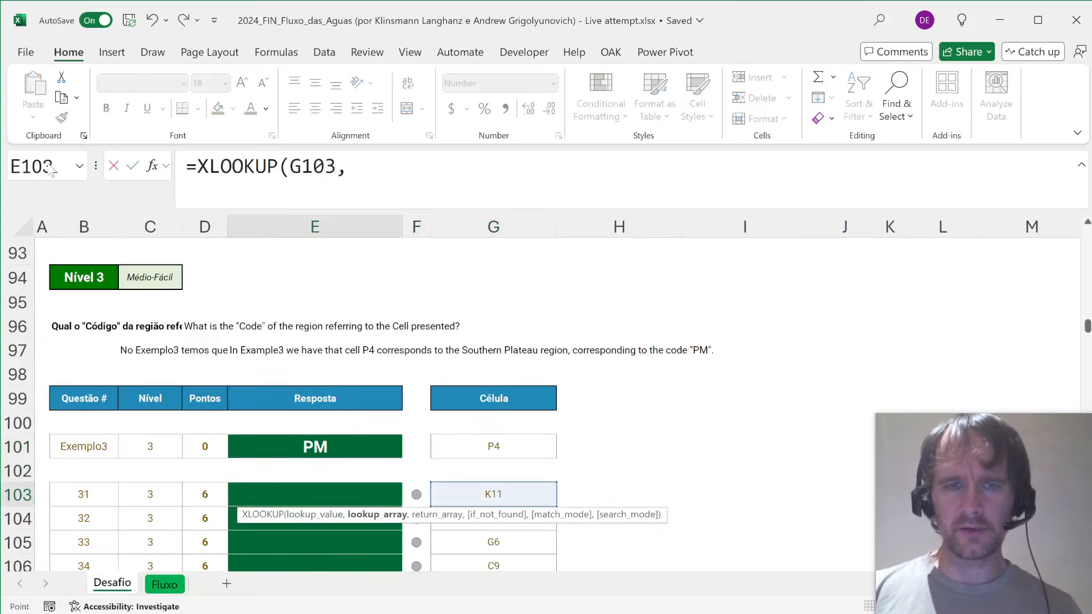
# - Set the lookup array of E103's XLOOKUP to the absolute spill range Fluxo!$AC$3#
pyautogui.hotkey('ctrl', 'pagedown')
pyautogui.click(954, 291)
pyautogui.press('Up')
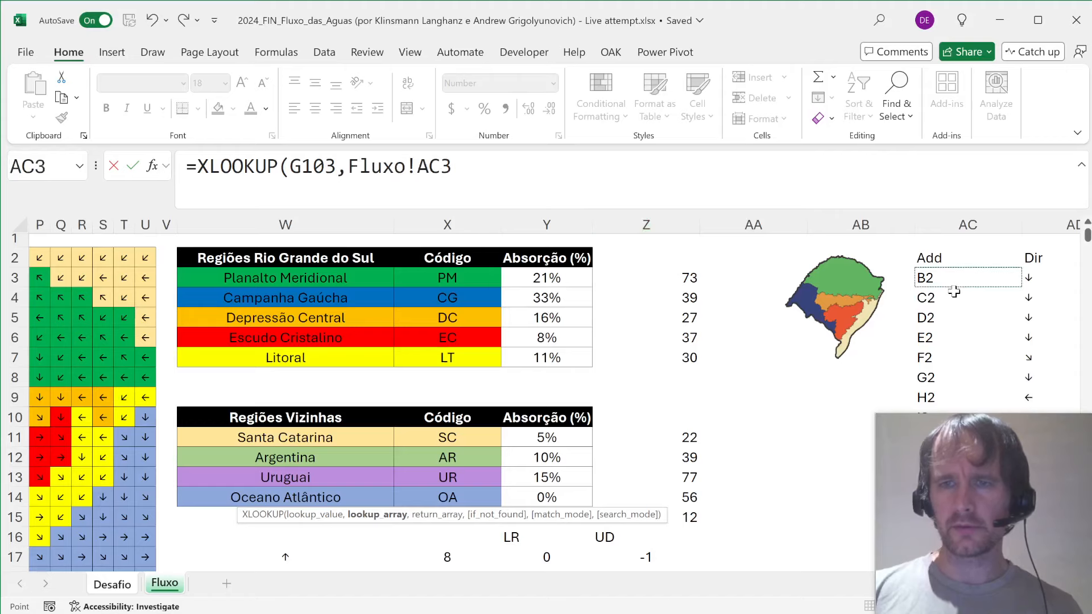
pyautogui.hotkey('ctrl', 'shift', 'Down')
pyautogui.press('F4')
pyautogui.write(',')
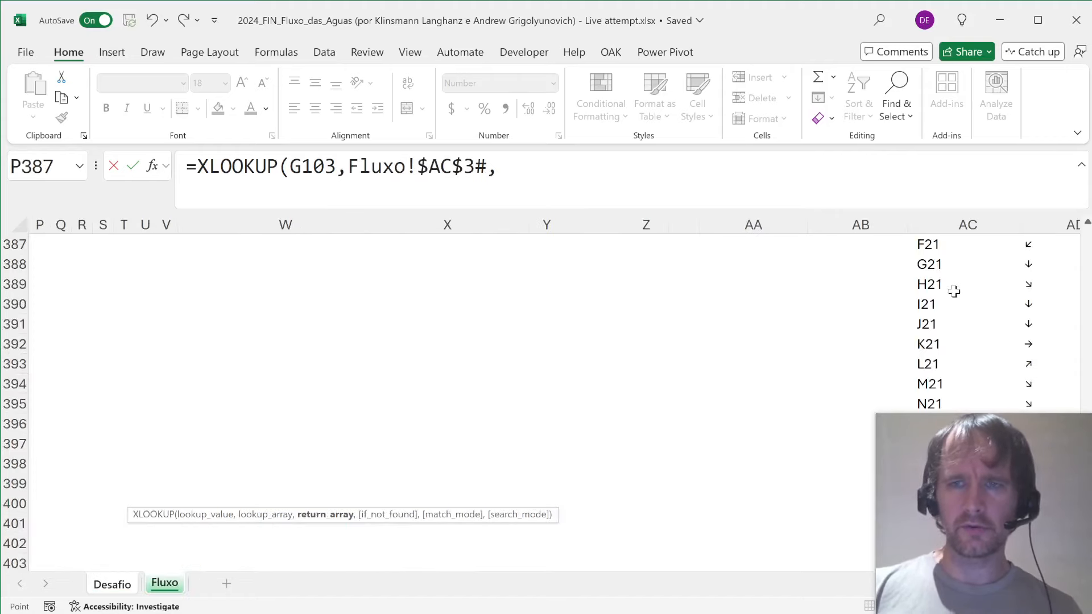
# - Use the region column Fluxo!$AE$3# as E103's return array and complete the formula
pyautogui.click(953, 291)
pyautogui.press('Right')
pyautogui.press('Right')
pyautogui.hotkey('ctrl', 'Up')
pyautogui.press('Down')
pyautogui.hotkey('ctrl', 'shift', 'Down')
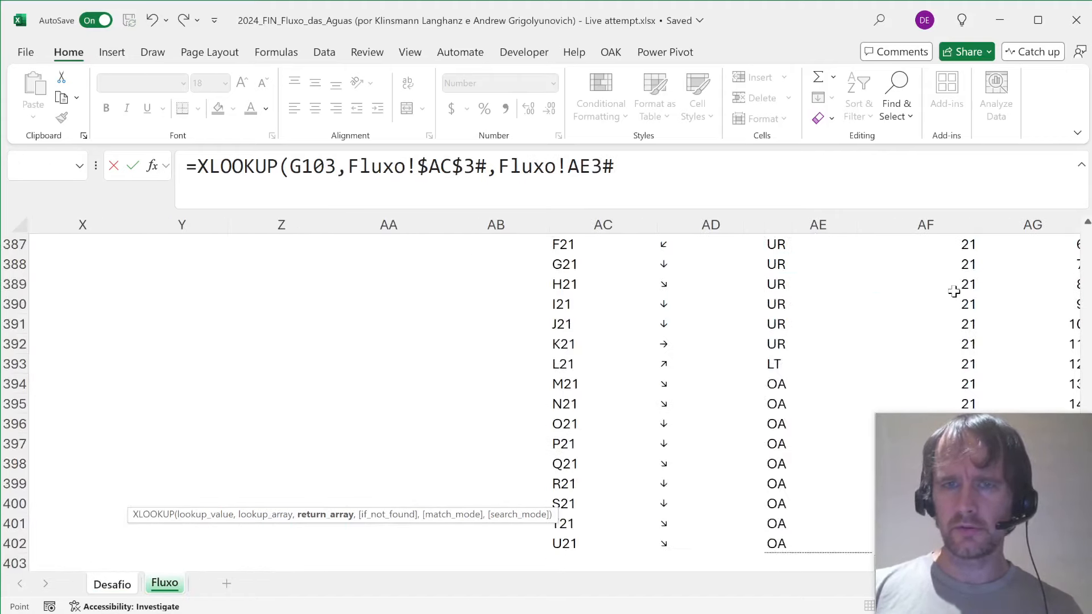
pyautogui.press('F4')
pyautogui.press('Return')
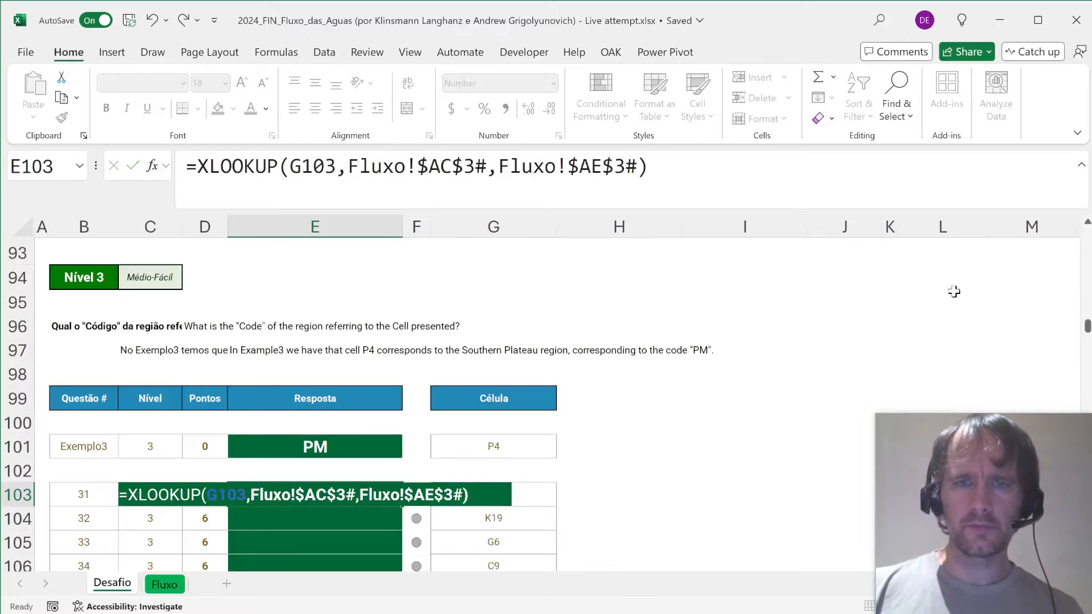
# - Fill E103's XLOOKUP formula down through all the Nível 3 answer cells
pyautogui.press('Left')
pyautogui.hotkey('ctrl', 'Down')
pyautogui.press('Right')
pyautogui.hotkey('ctrl', 'shift', 'Up')
pyautogui.hotkey('ctrl', 'd')
pyautogui.press('Return')
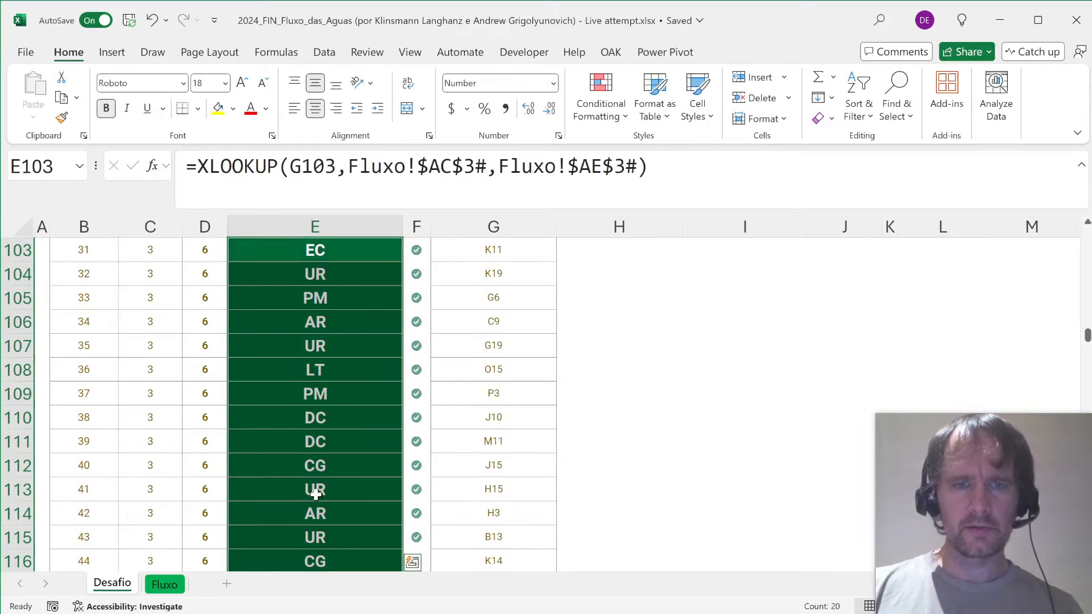
# - Translate the Nível 4 question from Portuguese in D129 with =TRANSLATE(B129,"pt")
pyautogui.scroll(-7, 316, 494)
pyautogui.scroll(-1, 315, 495)
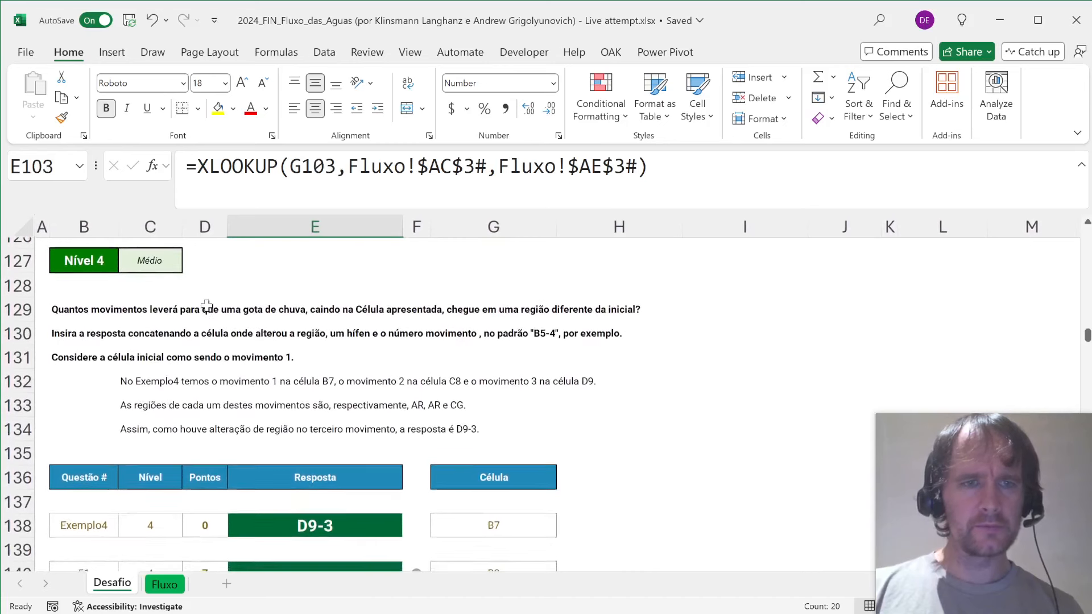
pyautogui.click(215, 309)
pyautogui.write('=tran')
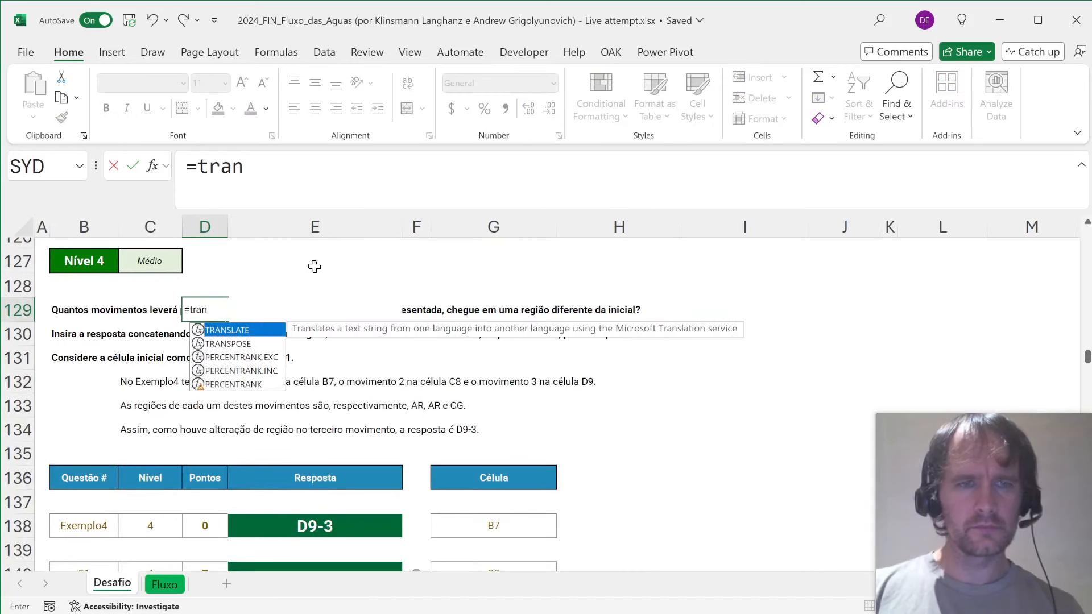
pyautogui.press('Tab')
pyautogui.press('Left')
pyautogui.press('Left')
pyautogui.write(',"pyt"0')
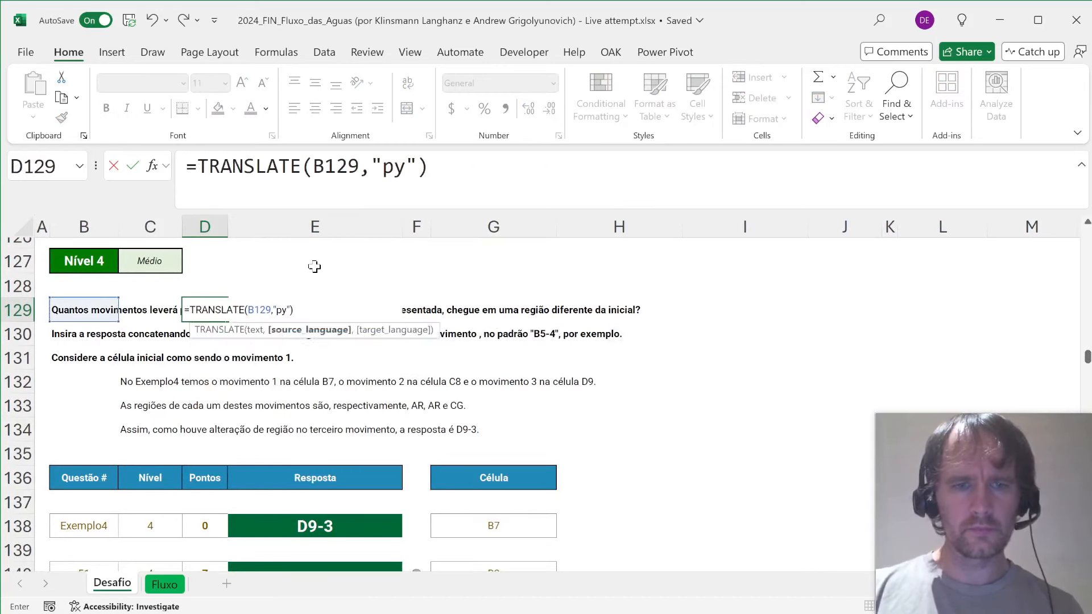
pyautogui.press('BackSpace')
pyautogui.press('BackSpace')
pyautogui.press('BackSpace')
pyautogui.press('BackSpace')
pyautogui.write('t"')
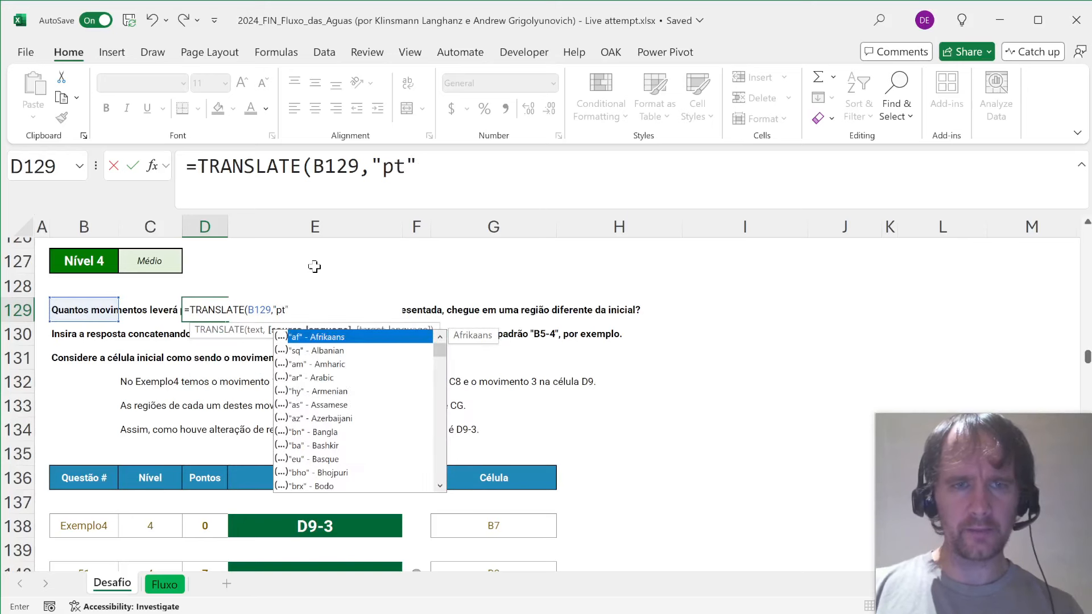
pyautogui.write('0')
pyautogui.press('BackSpace')
pyautogui.write(')')
pyautogui.press('Return')
# - Copy D129's translation formula to D130:D131 and E132:E134 for the remaining Nível 4 instructions
pyautogui.press('Up')
pyautogui.hotkey('ctrl', 'c')
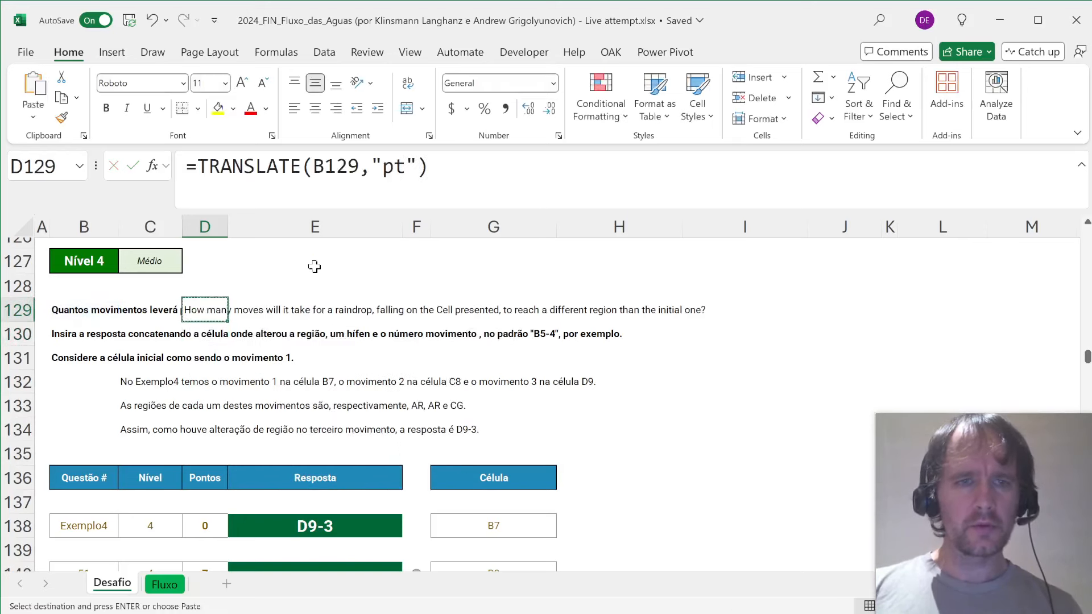
pyautogui.press('Down')
pyautogui.hotkey('ctrl', 'v')
pyautogui.press('Down')
pyautogui.hotkey('ctrl', 'v')
pyautogui.press('Down')
pyautogui.press('Right')
pyautogui.hotkey('ctrl', 'v')
pyautogui.press('Down')
pyautogui.hotkey('ctrl', 'v')
pyautogui.press('Down')
pyautogui.hotkey('ctrl', 'v')
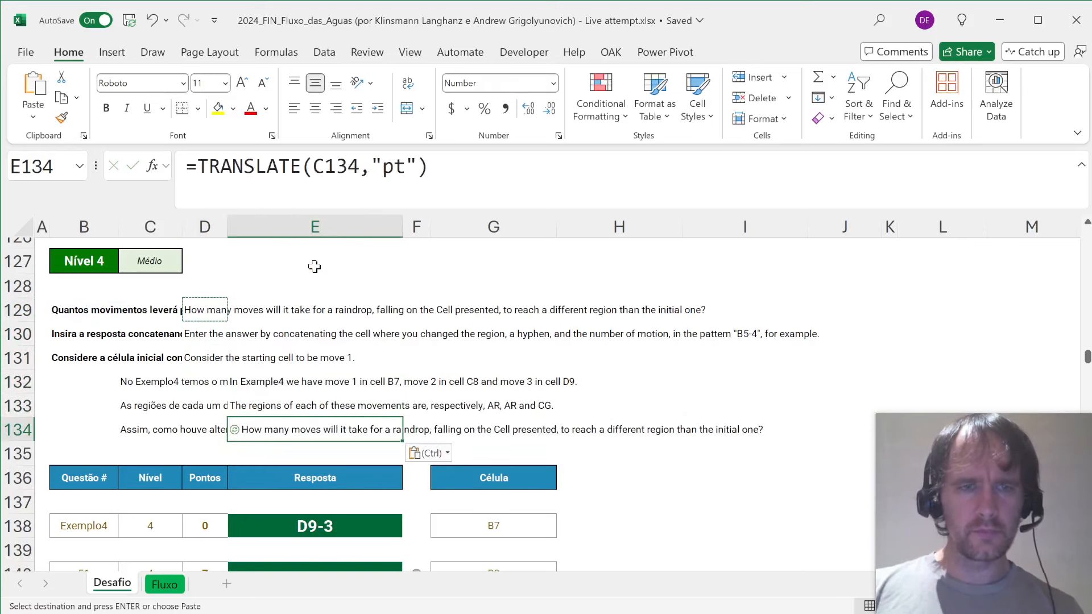
# - Convert the translation formulas in D129:E134 to static values and read the translated question and answer format
pyautogui.hotkey('shift', 'Up')
pyautogui.hotkey('shift', 'Up')
pyautogui.hotkey('shift', 'Up')
pyautogui.hotkey('shift', 'Up')
pyautogui.hotkey('shift', 'Left')
pyautogui.hotkey('shift', 'Up')
pyautogui.hotkey('ctrl', 'c')
pyautogui.hotkey('ctrl', 'alt', 'v')
pyautogui.press('v')
pyautogui.press('Return')
pyautogui.click(207, 316)
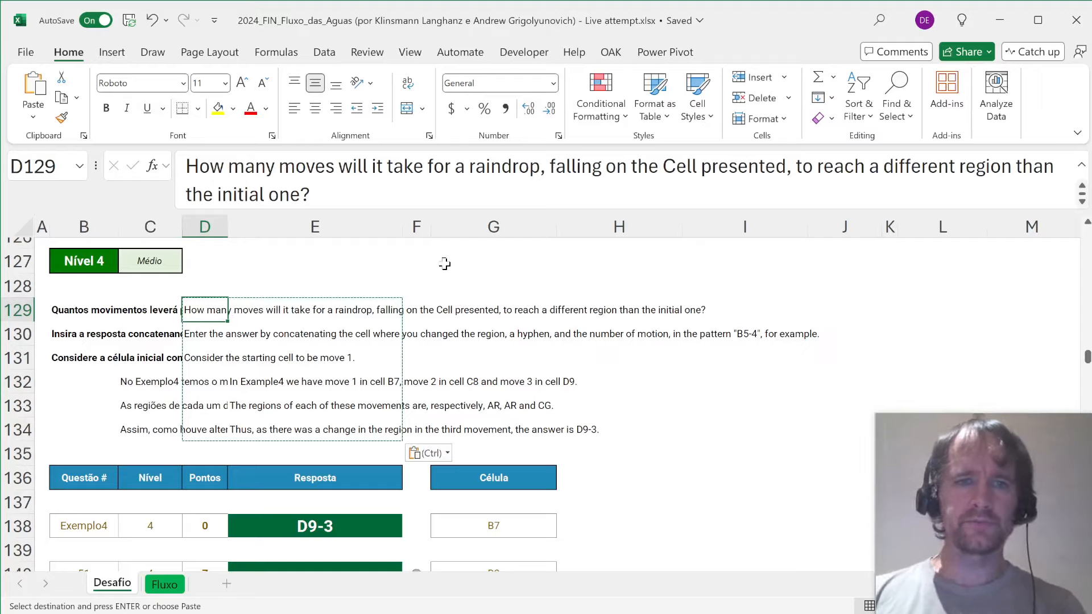
pyautogui.press('Down')
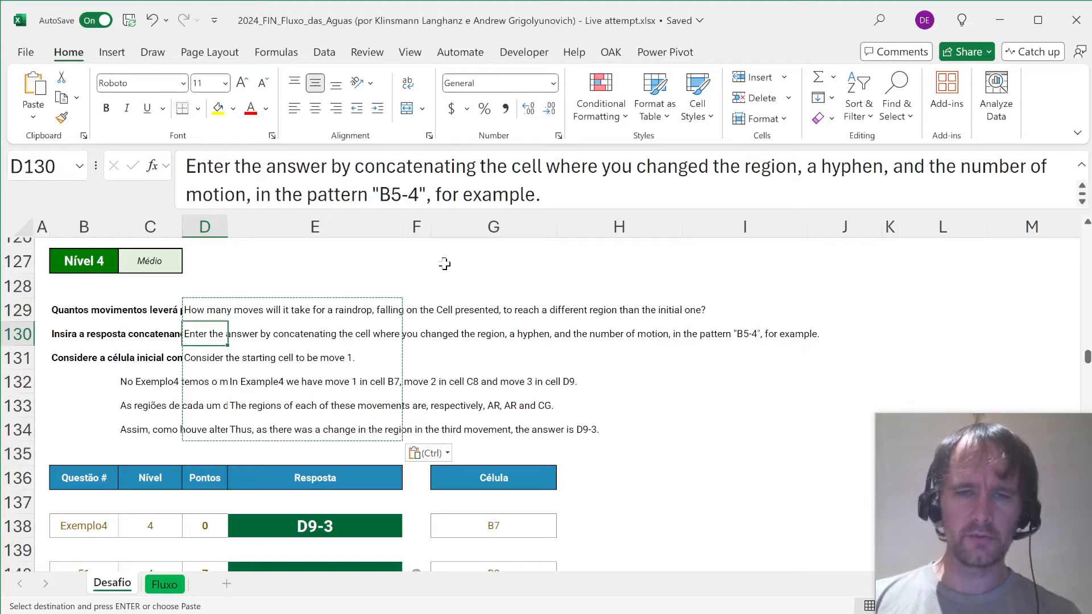
# - Start a REDUCE formula in H138 with G138 as the initial value and SEQUENCE(10) as the array
pyautogui.scroll(-2, 671, 444)
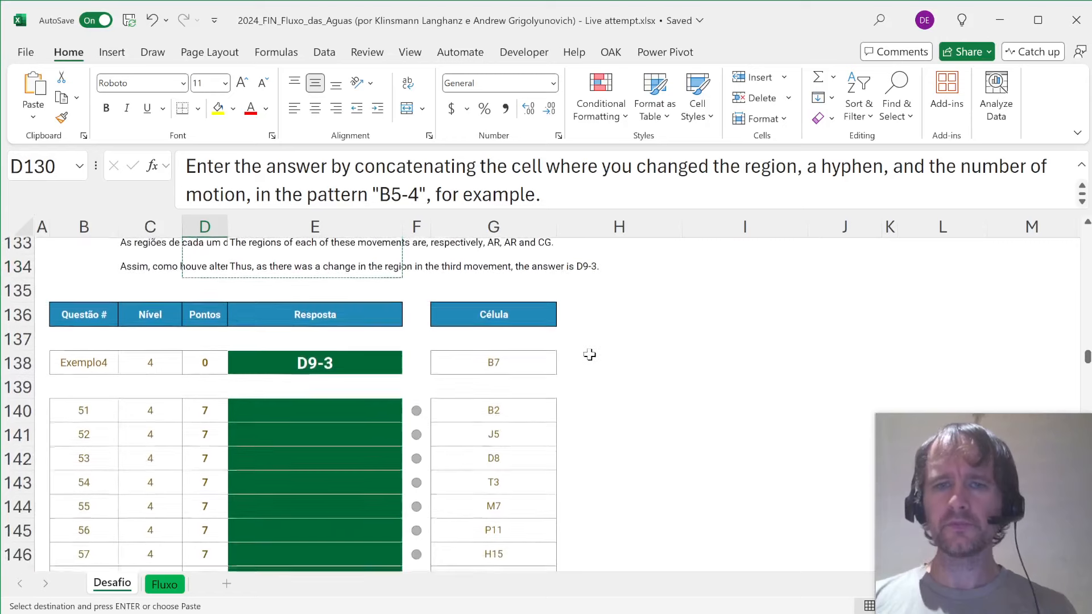
pyautogui.click(588, 356)
pyautogui.write('=red')
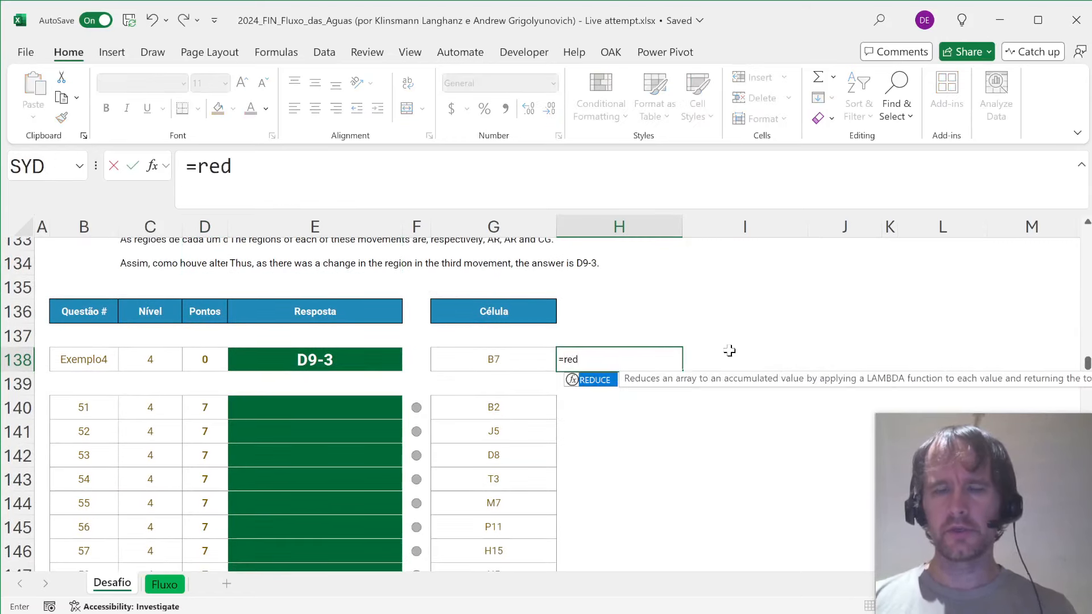
pyautogui.press('Tab')
pyautogui.press('Left')
pyautogui.write(',')
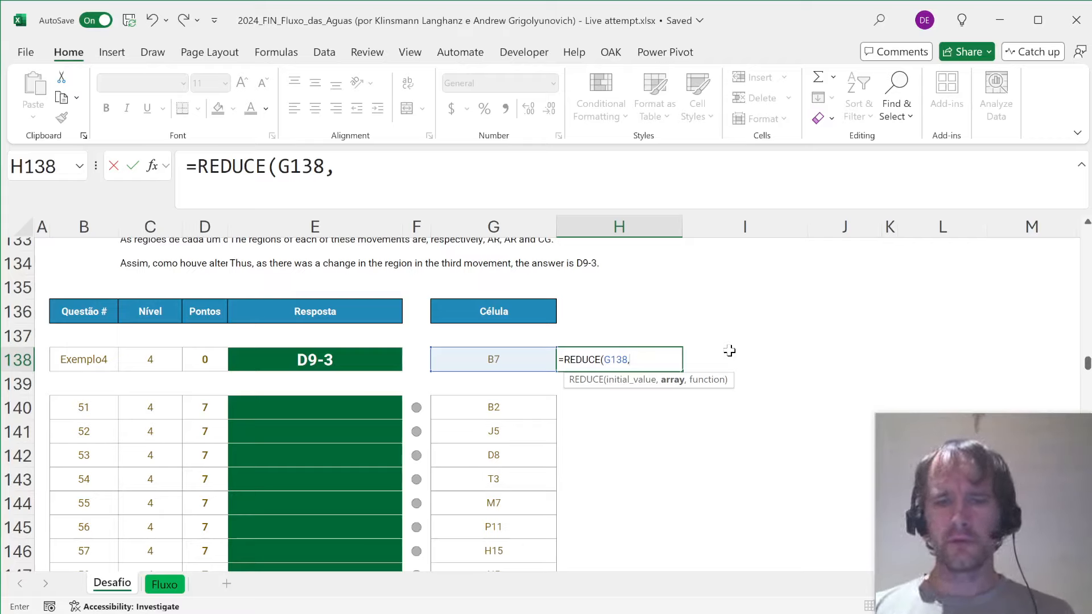
pyautogui.write('seq')
pyautogui.press('Tab')
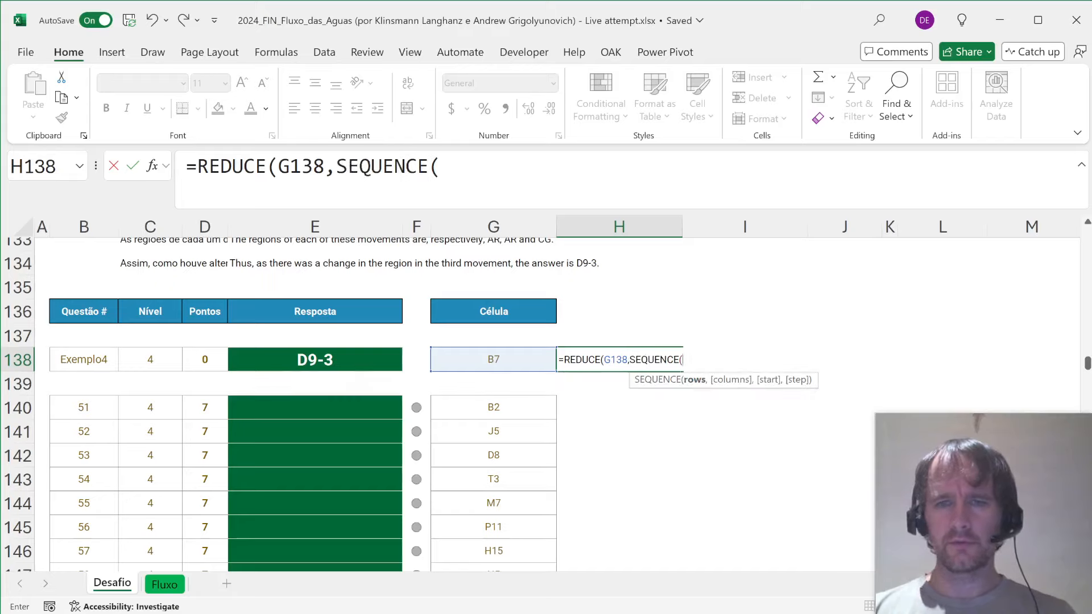
pyautogui.write('10)')
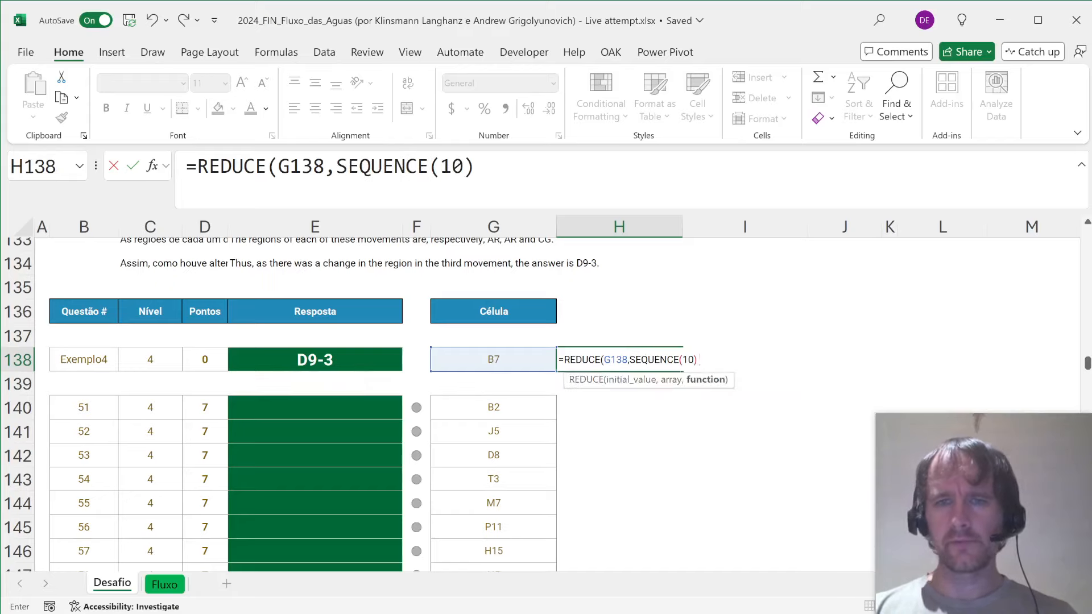
# - Add a LAMBDA with parameters a and v to H138's REDUCE, starting an XLOOKUP that looks up a
pyautogui.write(',l')
pyautogui.write('a,')
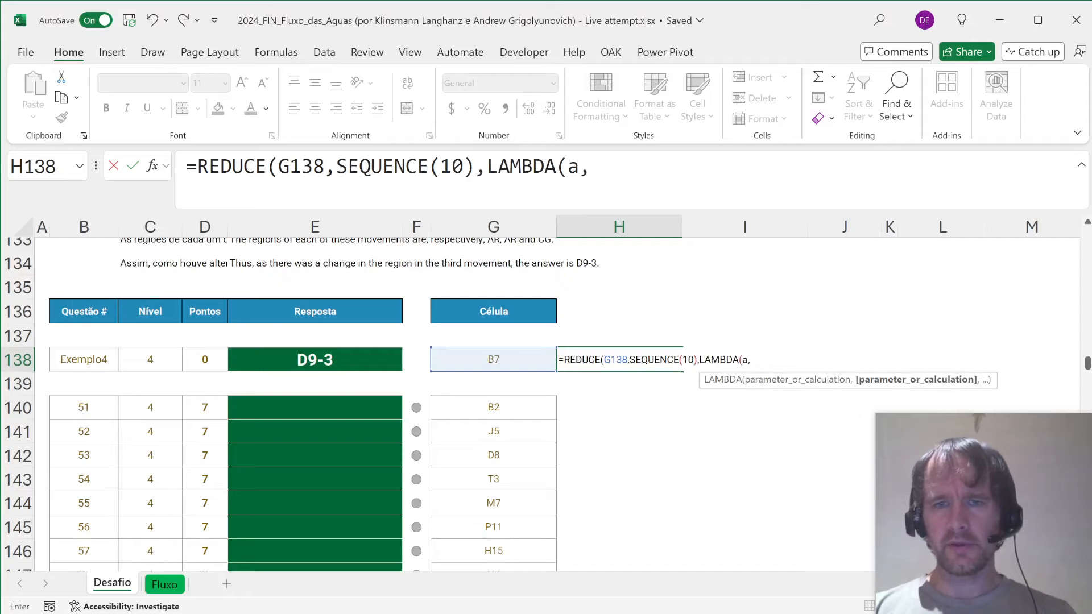
pyautogui.write('v,x')
pyautogui.press('Tab')
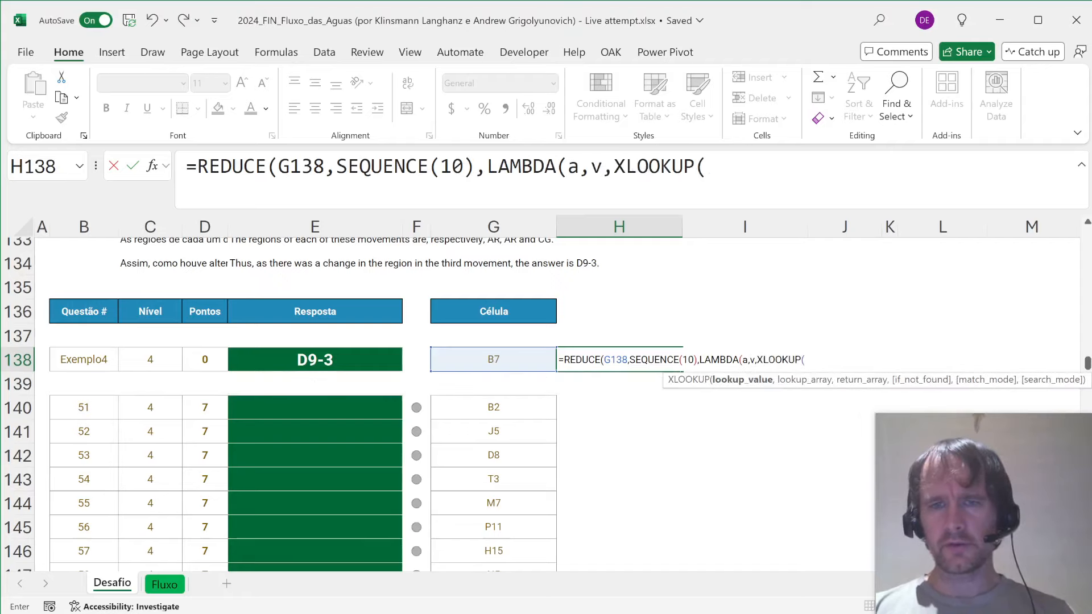
pyautogui.write('a,')
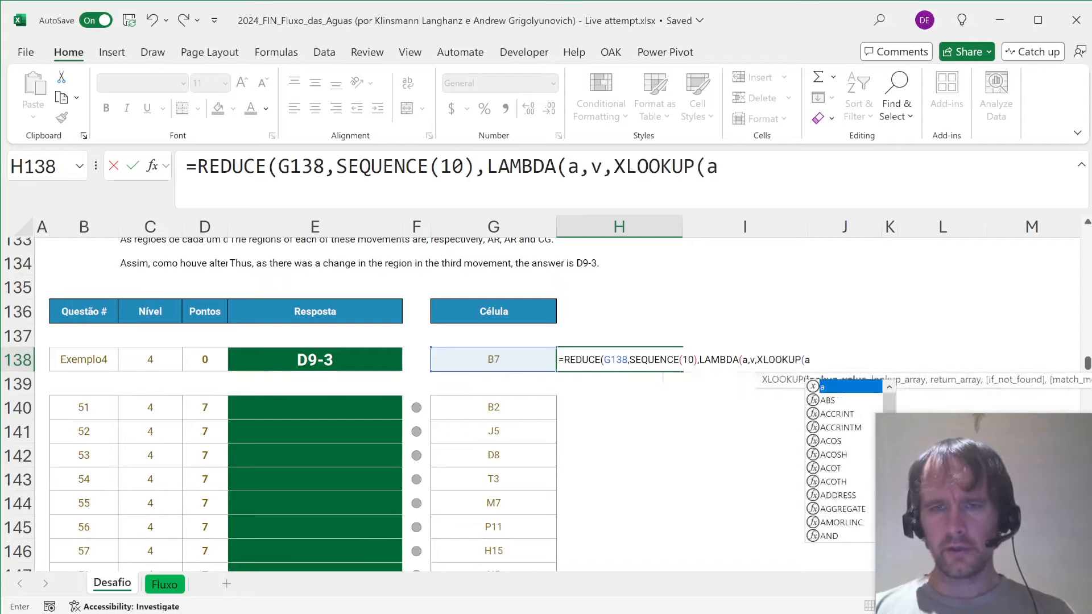
# - Set the lookup array of the XLOOKUP inside H138's LAMBDA to Fluxo!$AC$3#
pyautogui.hotkey('ctrl', 'pagedown')
pyautogui.click(553, 304)
pyautogui.hotkey('ctrl', 'Up')
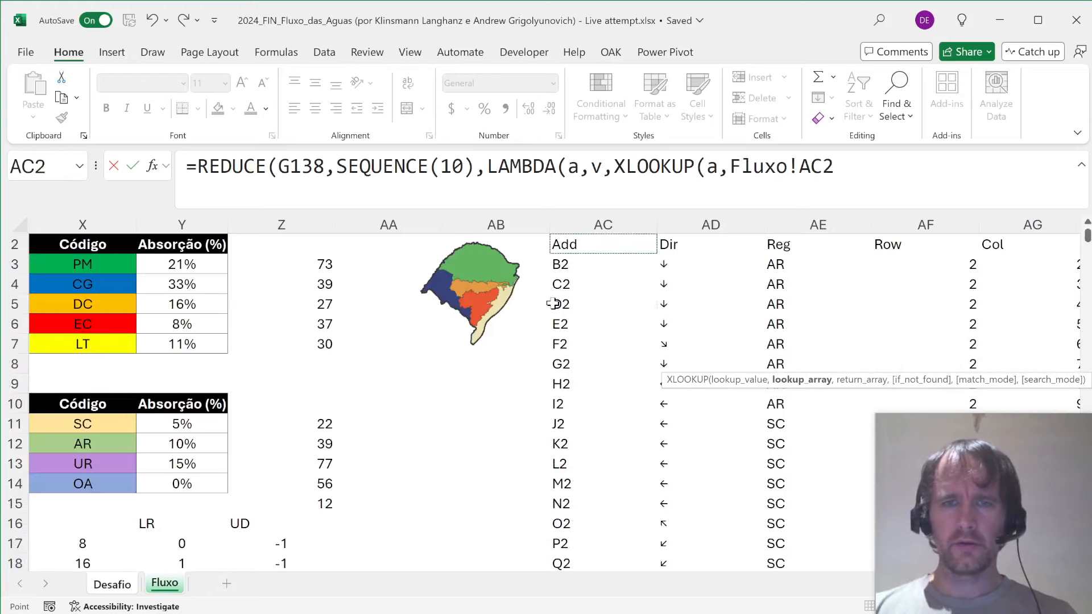
pyautogui.press('Down')
pyautogui.hotkey('ctrl', 'shift', 'Down')
pyautogui.press('F4')
pyautogui.write(',')
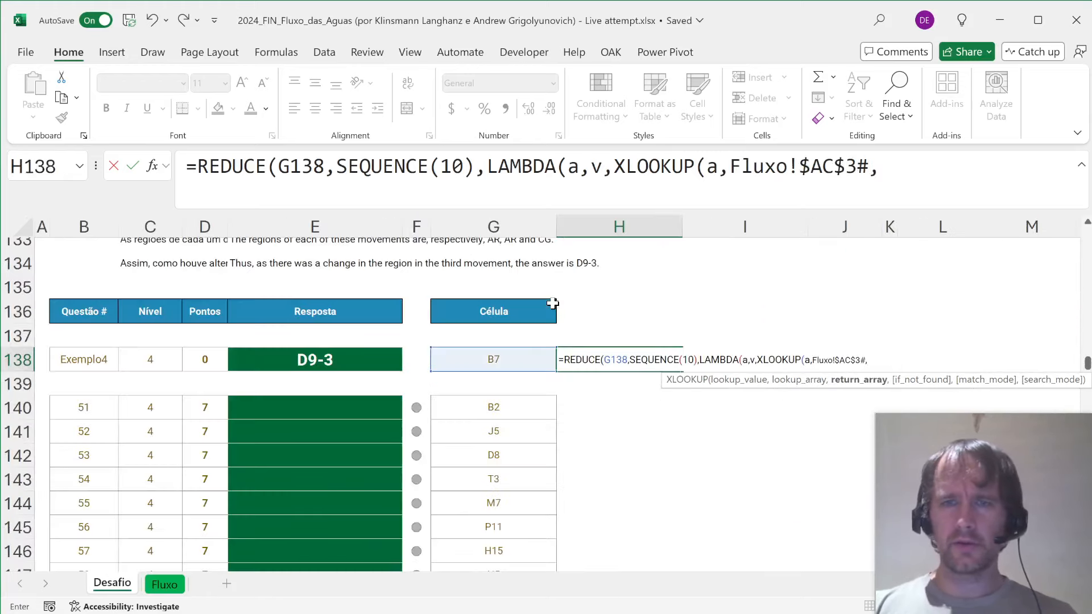
# - Set the return array of the XLOOKUP inside H138's LAMBDA to Fluxo!$AJ$3:$AJ$402
pyautogui.hotkey('ctrl', 'pagedown')
pyautogui.click(794, 335)
pyautogui.press('Right')
pyautogui.press('Right')
pyautogui.press('Right')
pyautogui.press('Right')
pyautogui.press('Right')
pyautogui.press('Right')
pyautogui.press('Left')
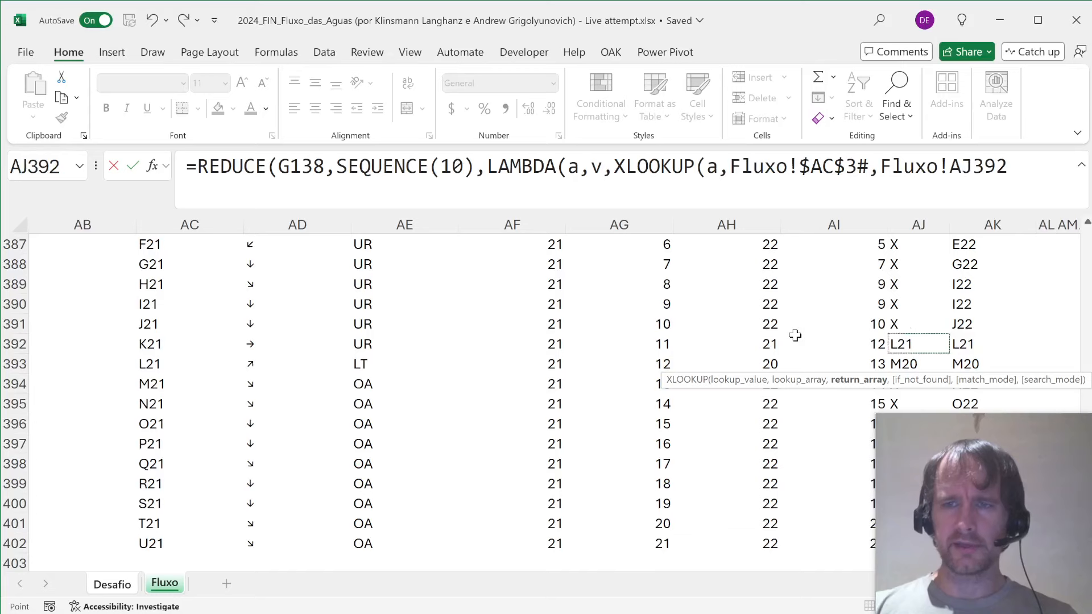
pyautogui.hotkey('ctrl', 'Up')
pyautogui.press('Down')
pyautogui.hotkey('ctrl', 'shift', 'Down')
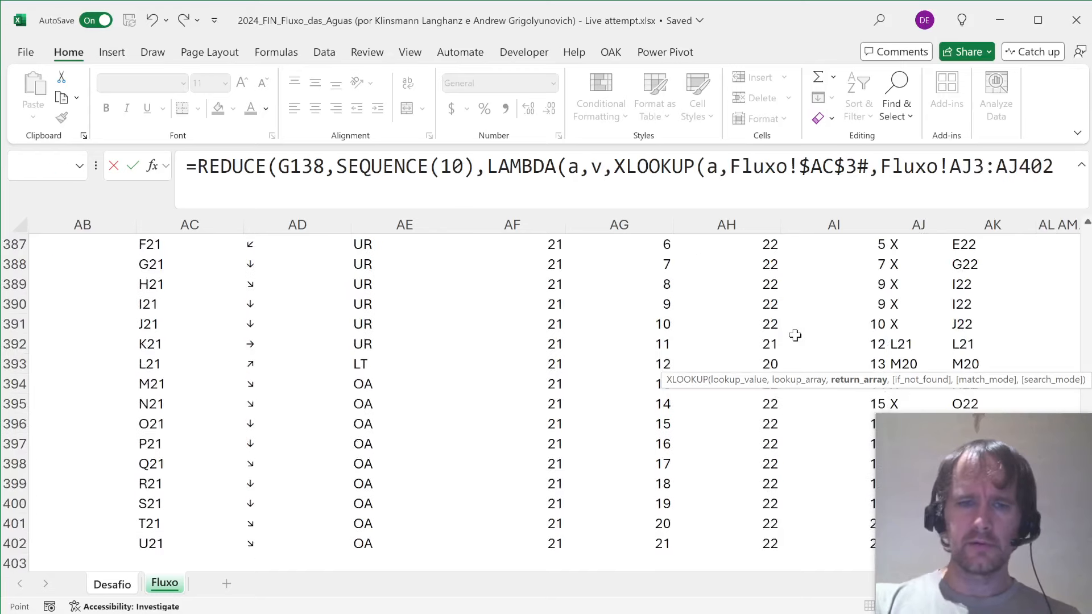
pyautogui.press('F4')
pyautogui.write(',')
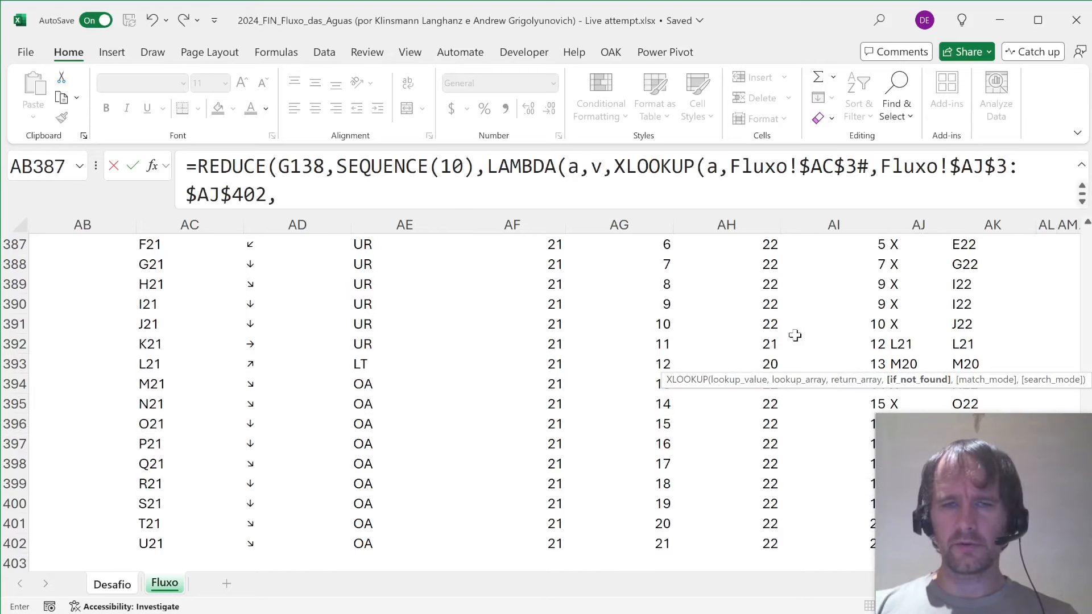
# - Give the XLOOKUP in H138 the not-found value "X", then close and enter the REDUCE formula
pyautogui.write('"X")')
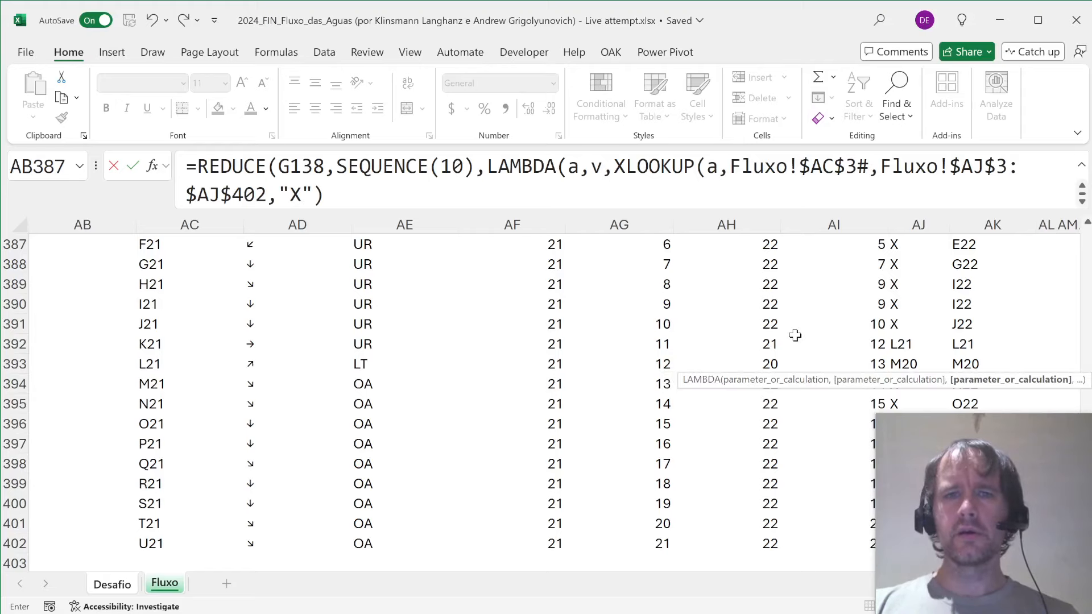
pyautogui.write('))')
pyautogui.press('Return')
pyautogui.press('Up')
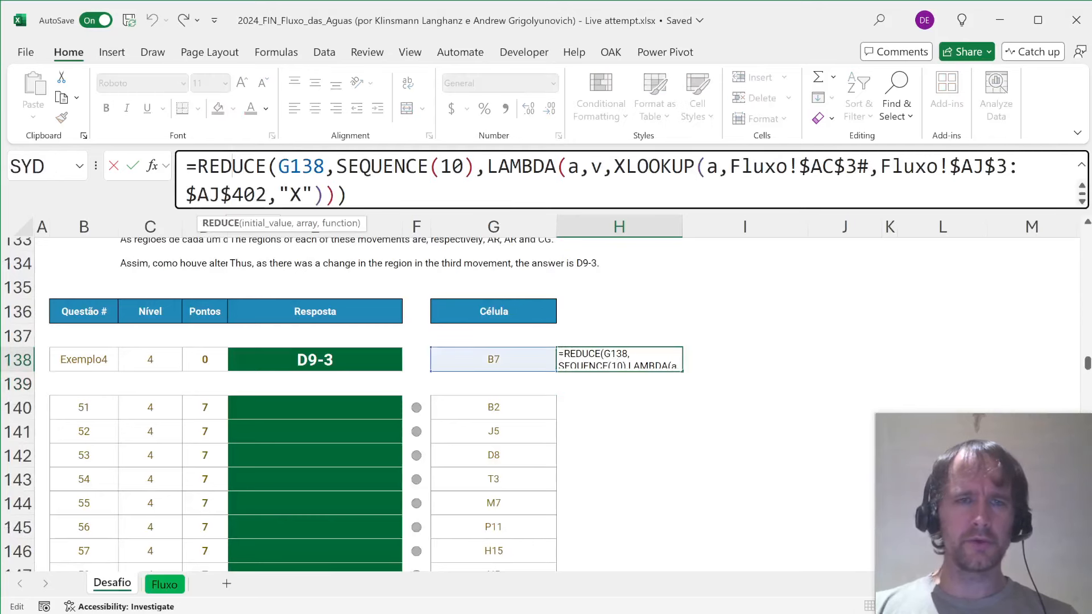
# - Replace REDUCE with SCAN in H138's formula and check the spilled list of cells along the flow
pyautogui.tripleClick(230, 167)
pyautogui.doubleClick(230, 167)
pyautogui.write('sc')
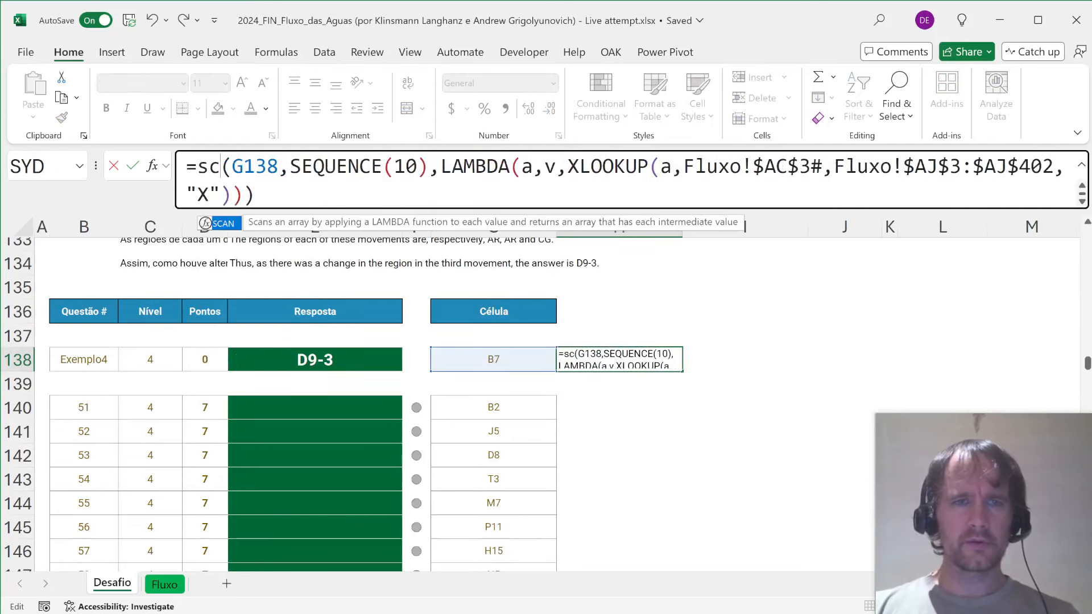
pyautogui.press('Tab')
pyautogui.press('Return')
pyautogui.press('Up')
pyautogui.hotkey('ctrl', 'shift', 'Down')
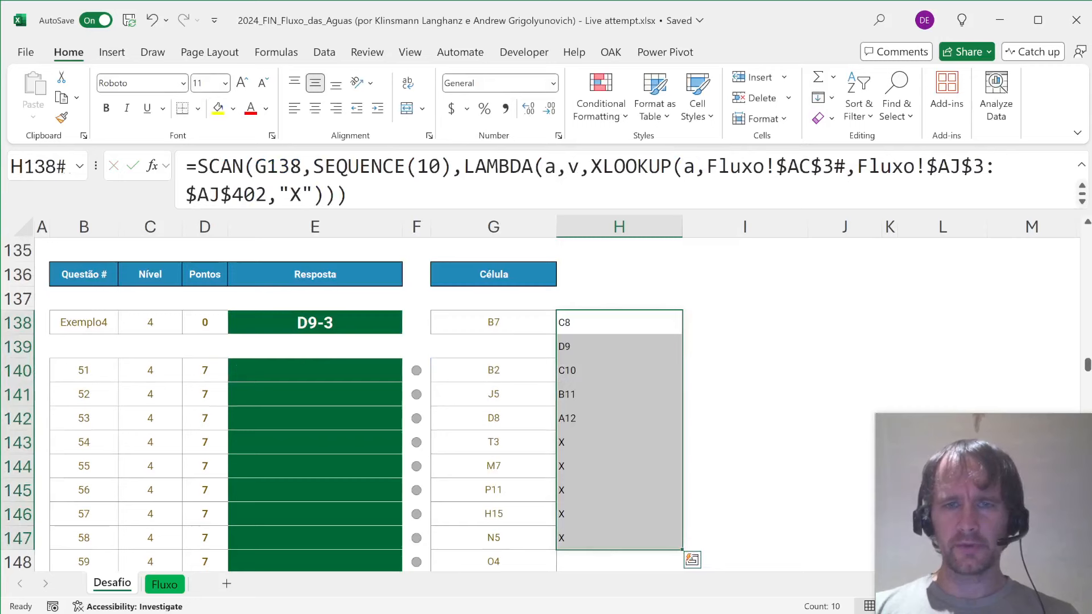
pyautogui.hotkey('ctrl', 'shift', 'Up')
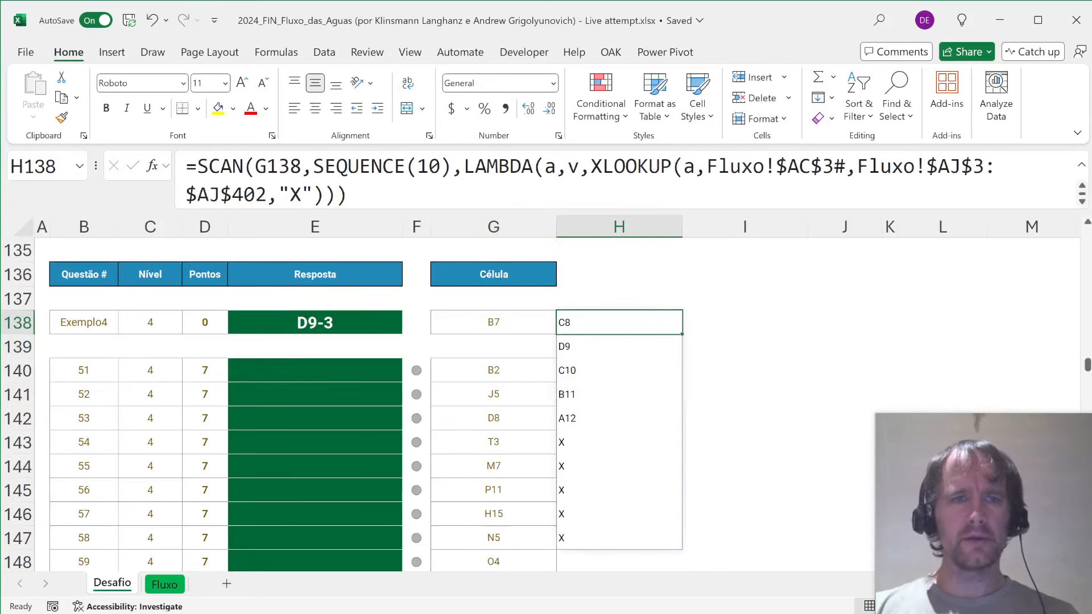
# - Wrap H138's SCAN in an outer XLOOKUP that uses Fluxo!$AC$3# as its lookup array
pyautogui.click(195, 166)
pyautogui.write('xl')
pyautogui.press('Tab')
pyautogui.press('Down')
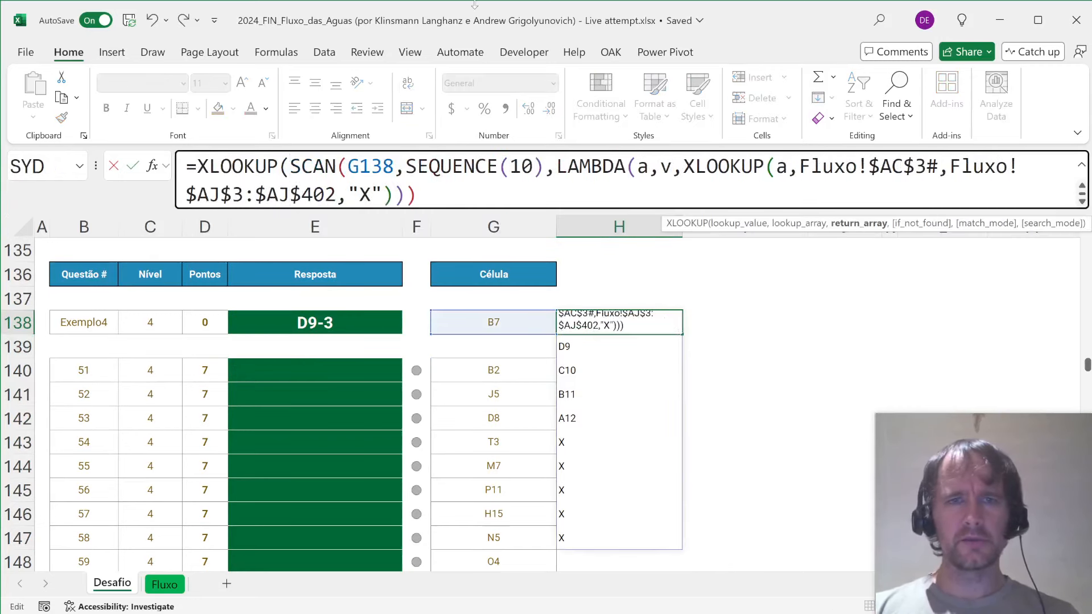
pyautogui.write(',')
pyautogui.hotkey('ctrl', 'pagedown')
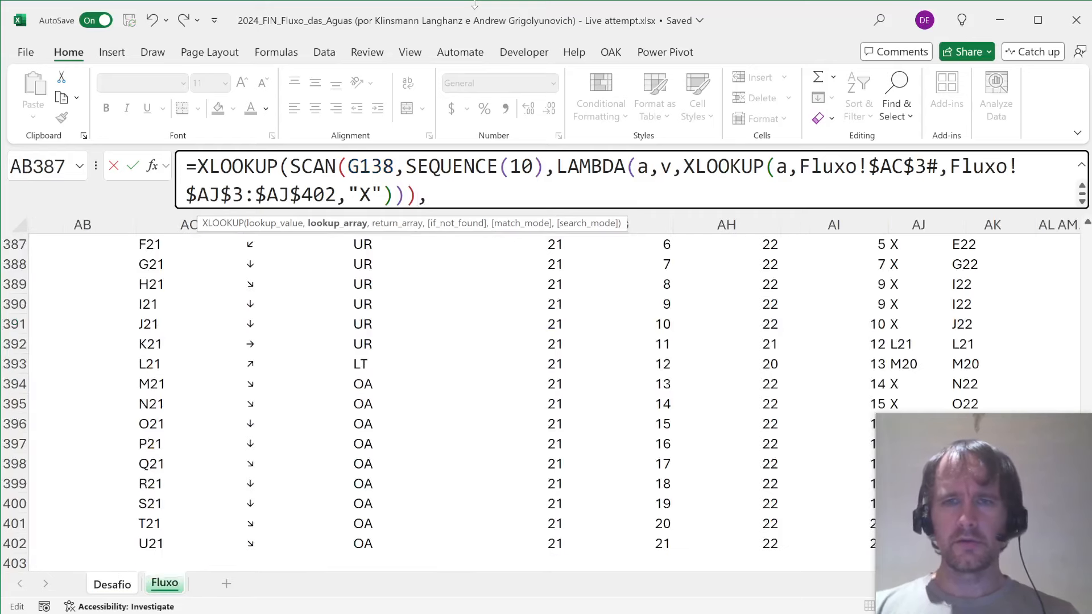
pyautogui.click(182, 338)
pyautogui.hotkey('ctrl', 'Up')
pyautogui.press('Down')
pyautogui.hotkey('ctrl', 'shift', 'Down')
pyautogui.press('F4')
pyautogui.write(',')
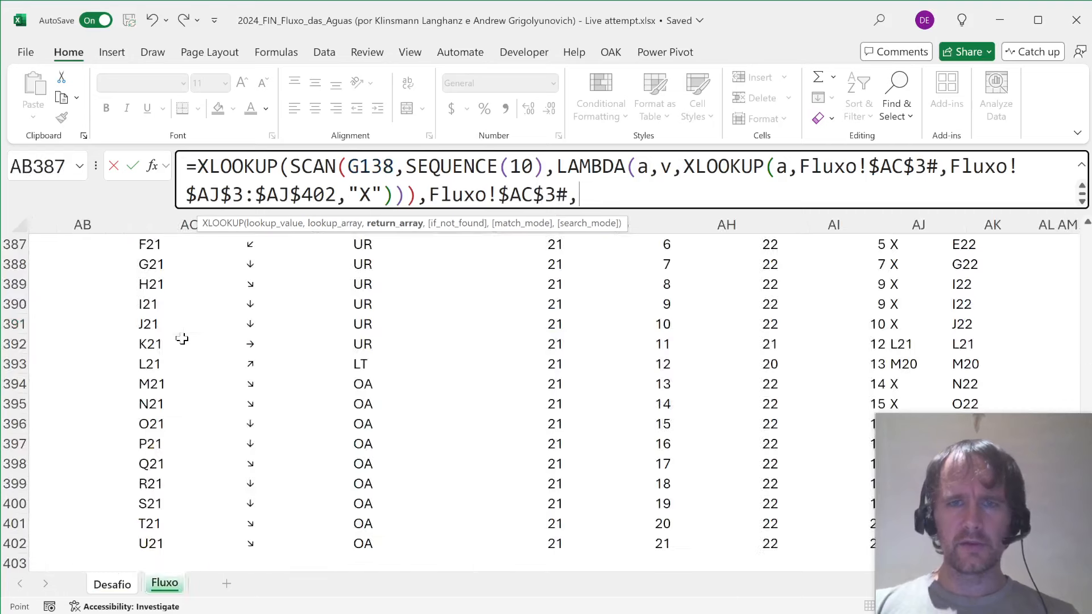
# - Set the outer XLOOKUP's return array to the region codes in Fluxo!$AE$3# and enter the formula in H138
pyautogui.click(350, 362)
pyautogui.hotkey('ctrl', 'Up')
pyautogui.press('Down')
pyautogui.hotkey('ctrl', 'shift', 'Down')
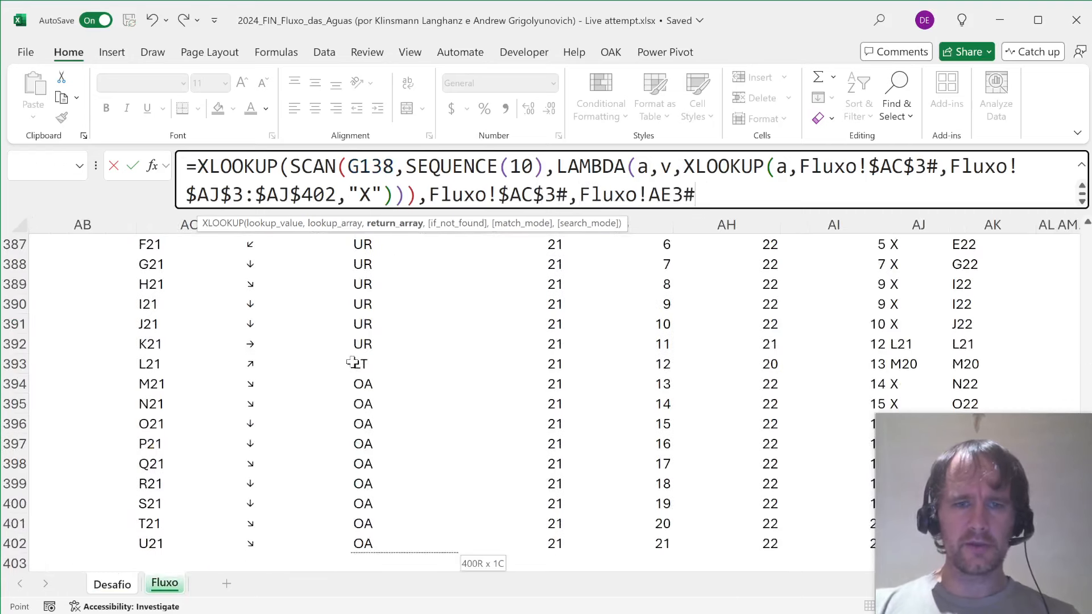
pyautogui.press('F4')
pyautogui.hotkey('ctrl', 'pageup')
pyautogui.write(')')
pyautogui.press('Return')
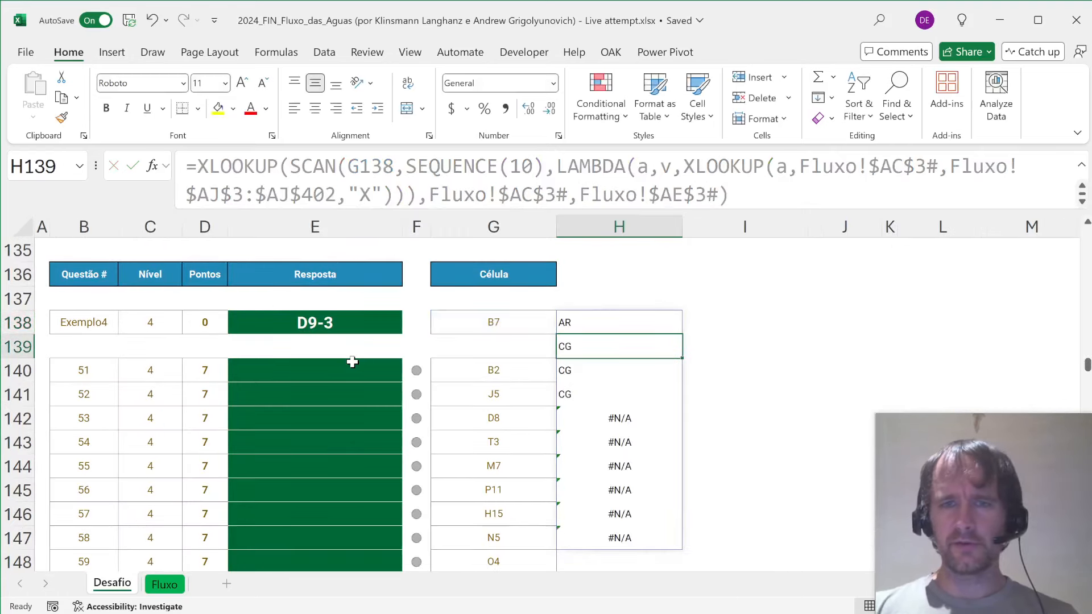
# - Trace the flow from cell B7 on the Fluxo map and compare its regions with the list spilled from H138
pyautogui.press('Up')
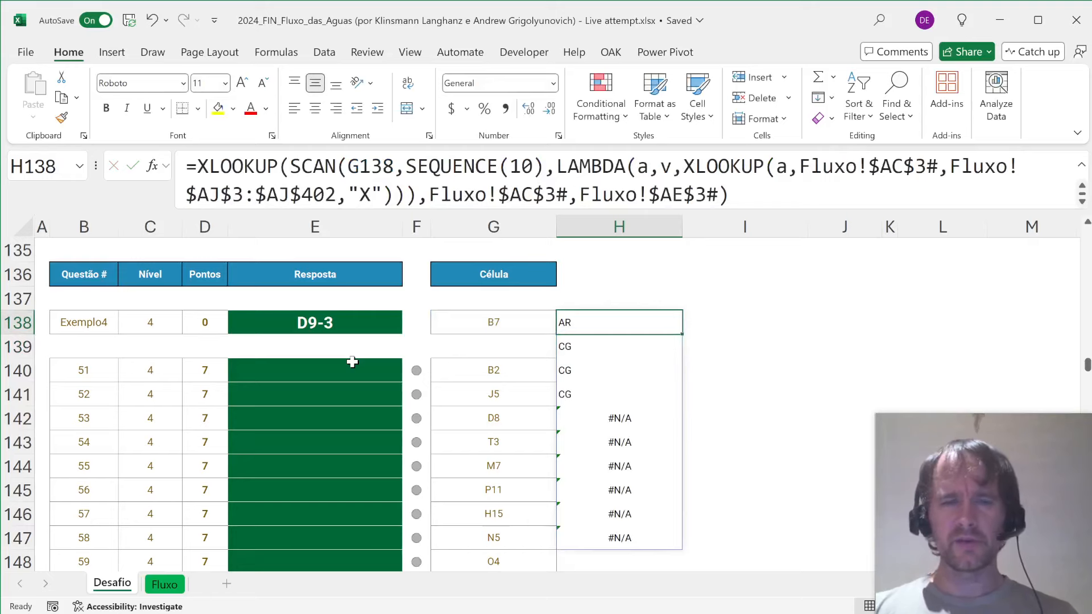
pyautogui.press('Up')
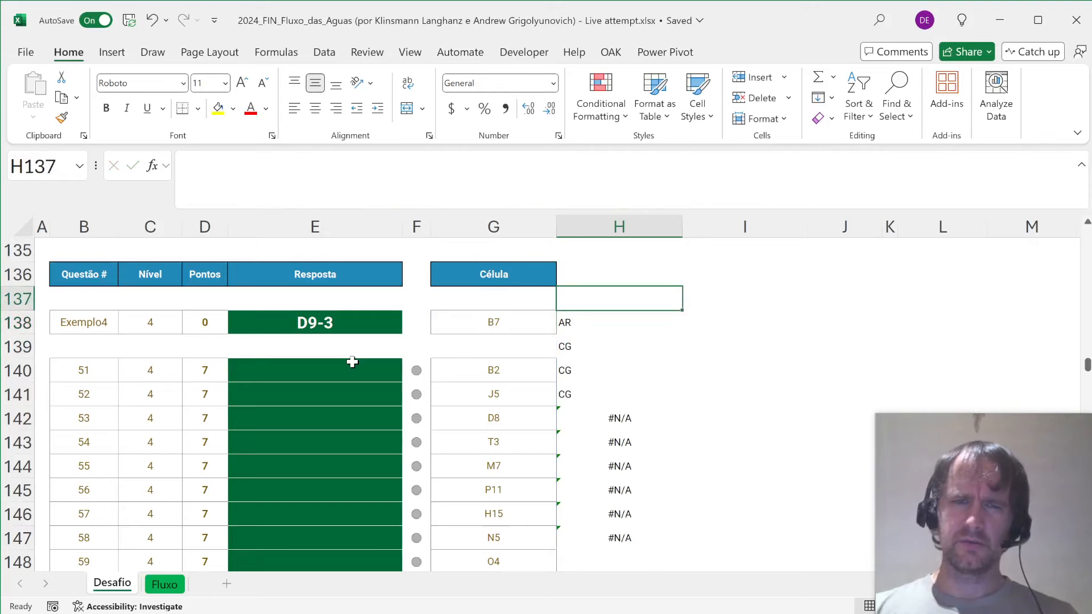
pyautogui.press('Left')
pyautogui.press('Down')
pyautogui.hotkey('ctrl', 'c')
pyautogui.hotkey('ctrl', 'pagedown')
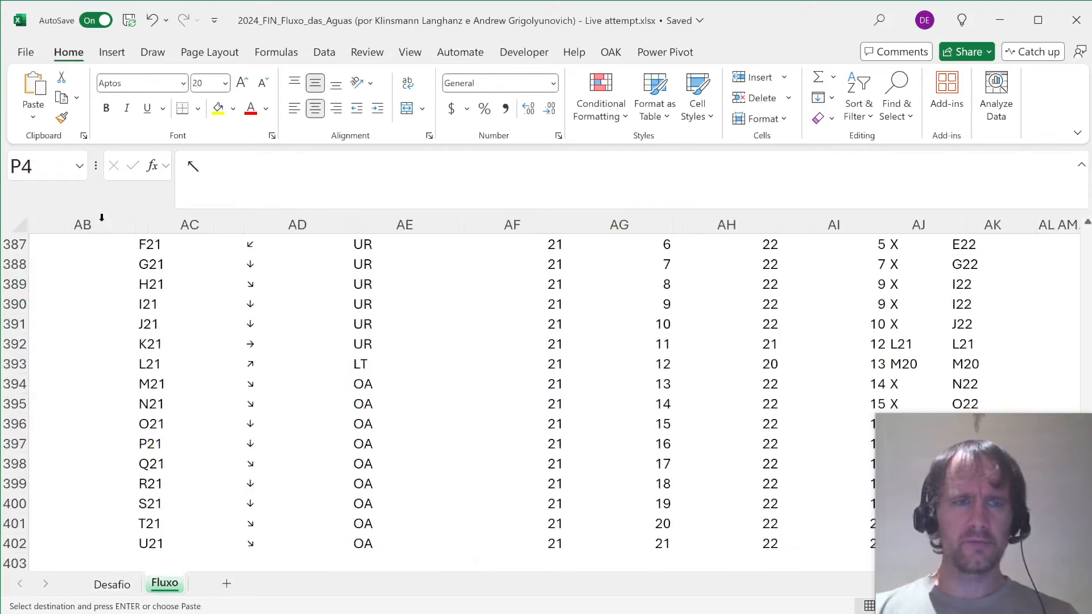
pyautogui.click(34, 166)
pyautogui.write('B7')
pyautogui.press('Return')
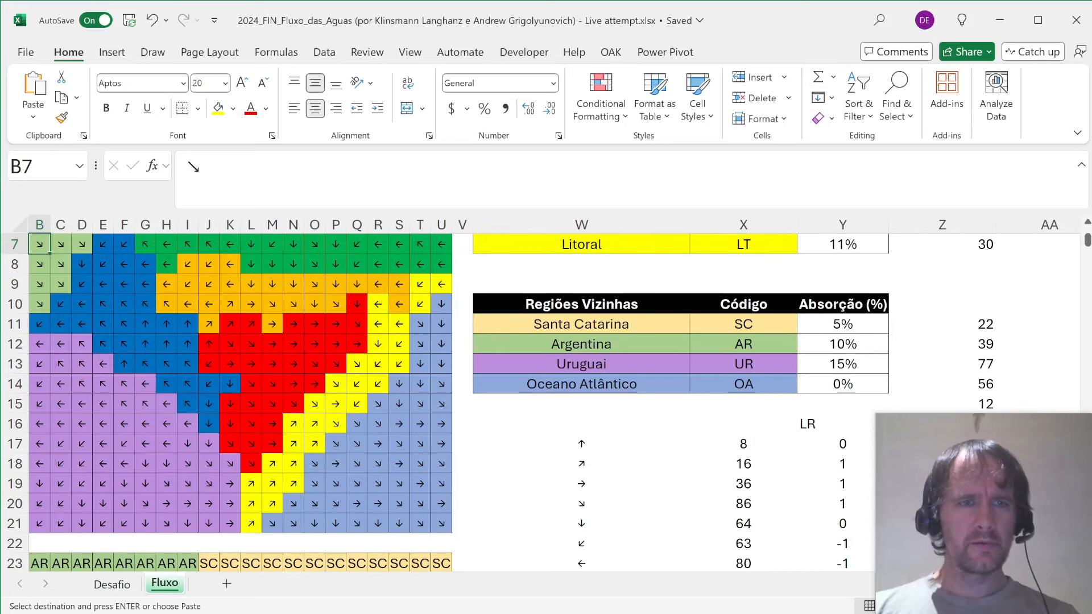
pyautogui.press('Down')
pyautogui.press('Right')
pyautogui.press('Down')
pyautogui.press('Right')
pyautogui.hotkey('ctrl', 'pageup')
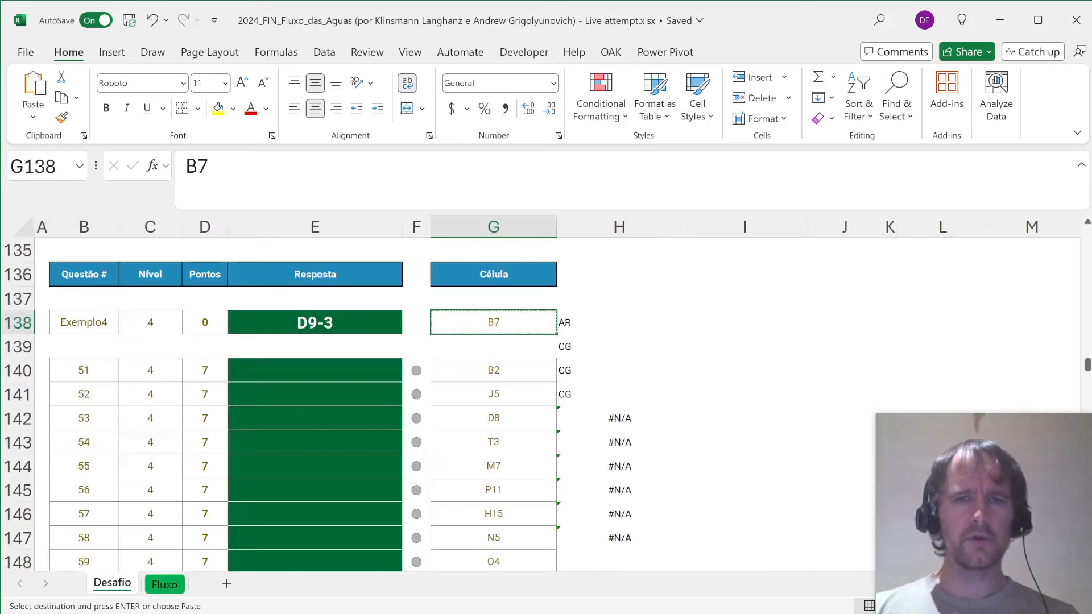
pyautogui.press('Right')
pyautogui.press('Down')
pyautogui.press('Up')
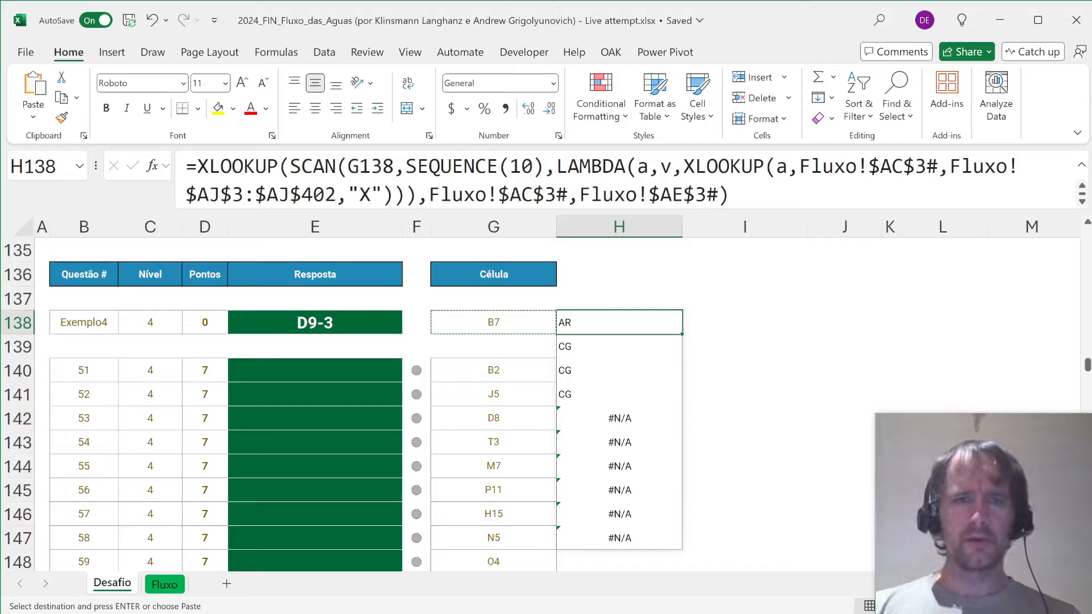
# - Insert a VSTACK before the SCAN in H138's formula with G138 as its first array
pyautogui.click(289, 166)
pyautogui.write('vst')
pyautogui.press('Tab')
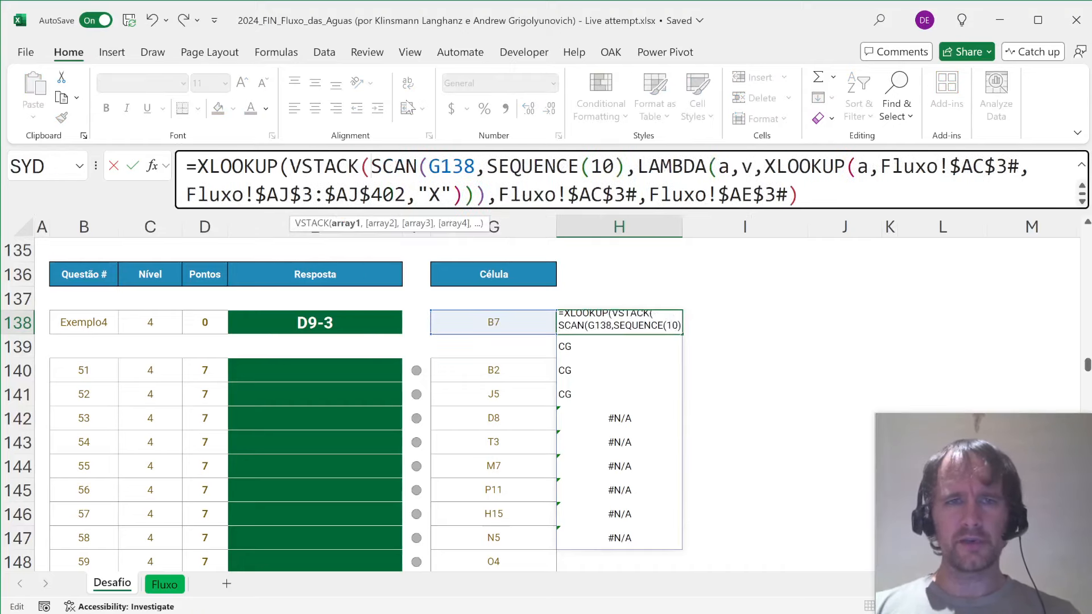
pyautogui.click(506, 322)
pyautogui.write(',')
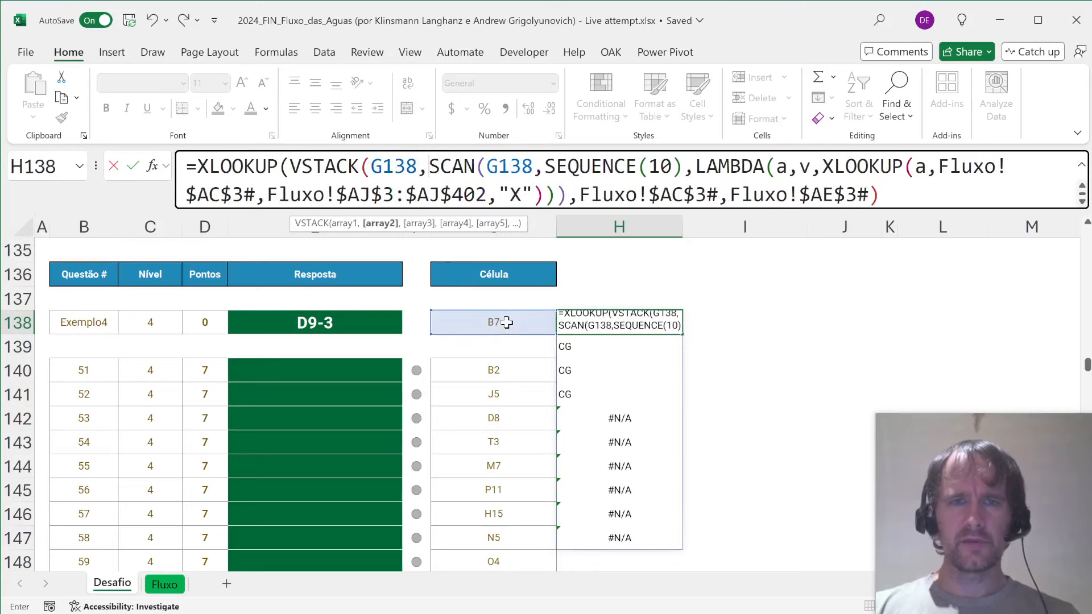
# - Close the VSTACK after the SCAN argument, enter H138's formula and check the first three spilled region codes
pyautogui.click(381, 223)
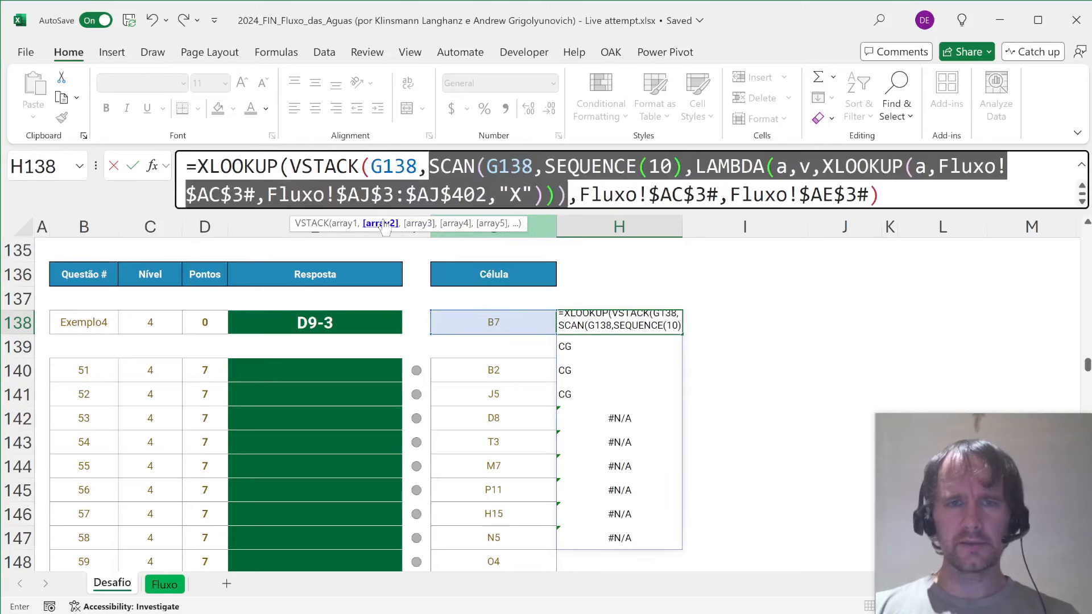
pyautogui.press('Right')
pyautogui.hotkey('ctrl', 'z')
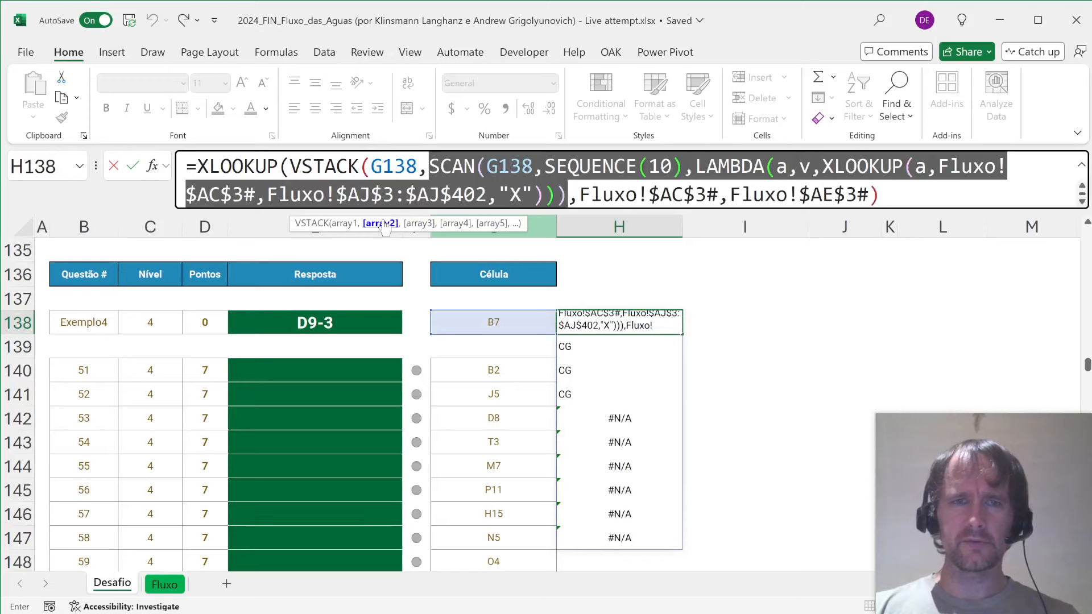
pyautogui.press('Right')
pyautogui.write('),')
pyautogui.press('Return')
pyautogui.press('Up')
pyautogui.hotkey('shift', 'Down')
pyautogui.hotkey('shift', 'Down')
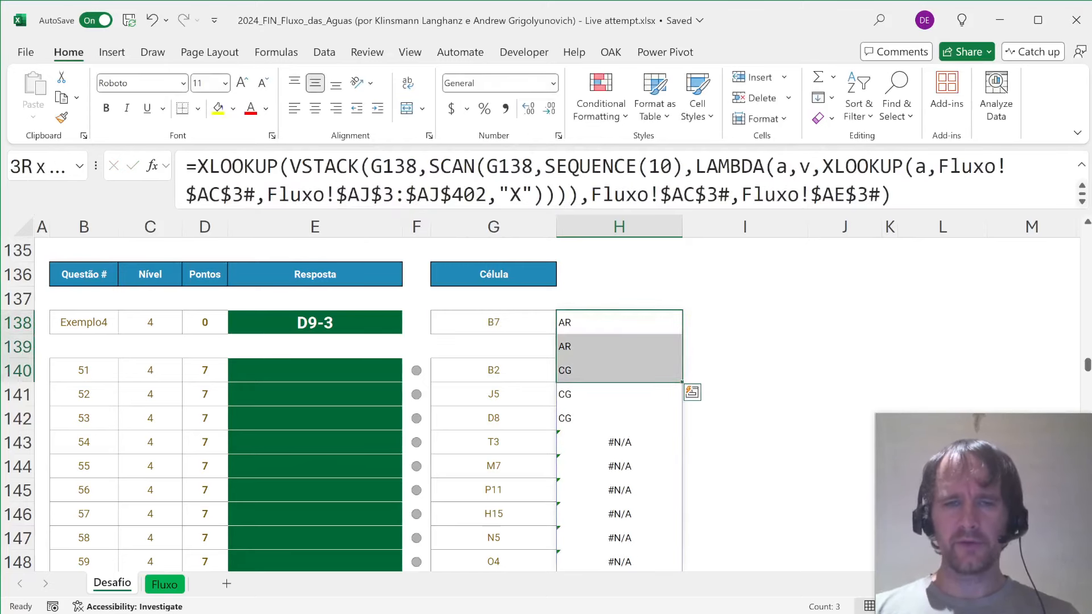
pyautogui.hotkey('shift', 'Up')
pyautogui.hotkey('shift', 'Up')
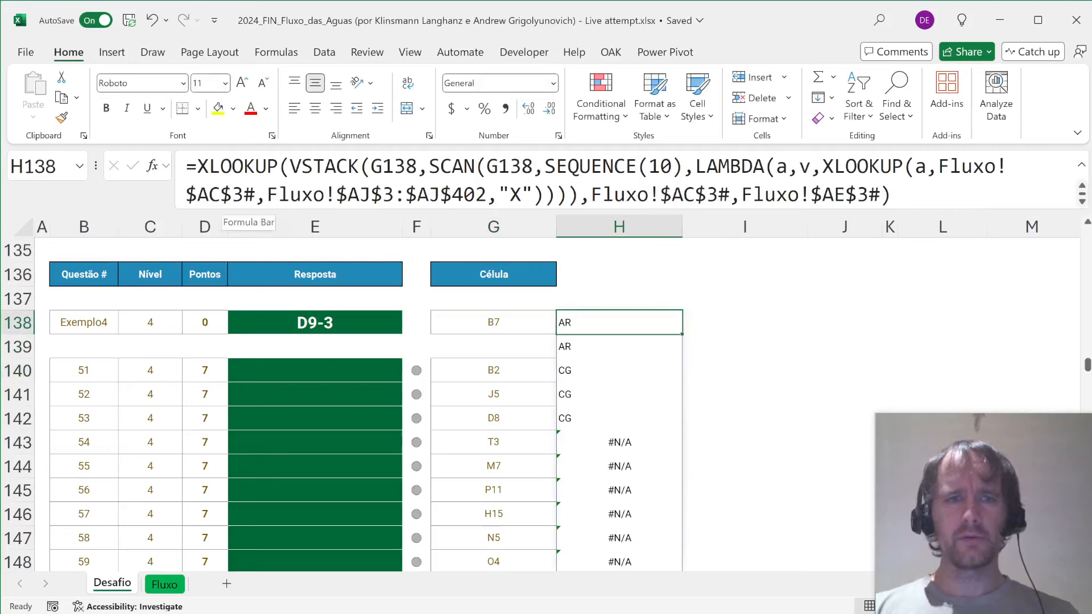
# - Wrap H138's formula in a LET that names the XLOOKUP result regs, and start a new line for the calculation
pyautogui.click(197, 166)
pyautogui.write('let')
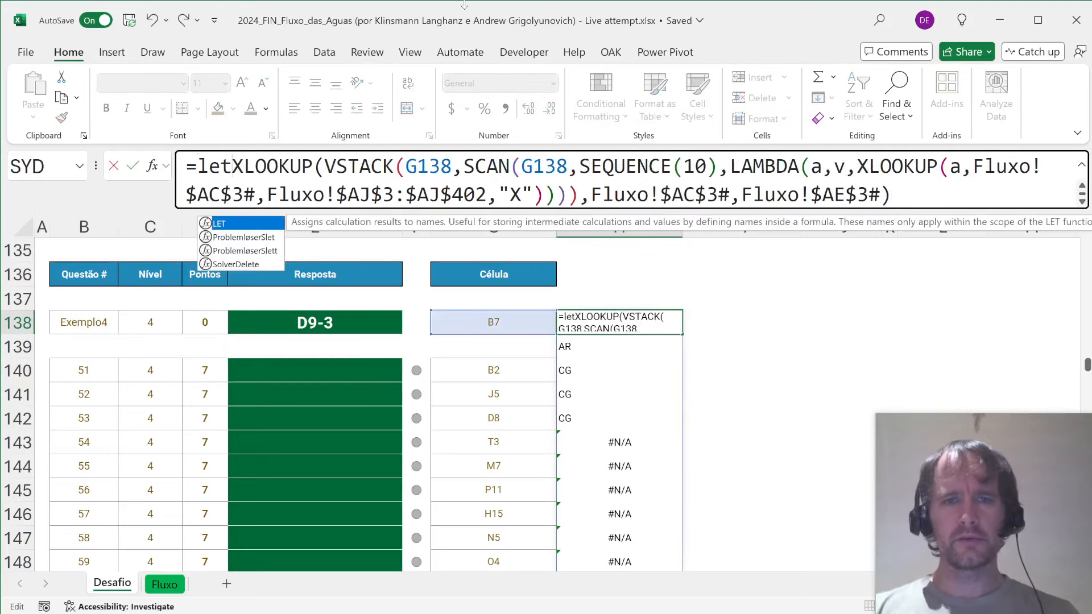
pyautogui.press('Tab')
pyautogui.write('regs,')
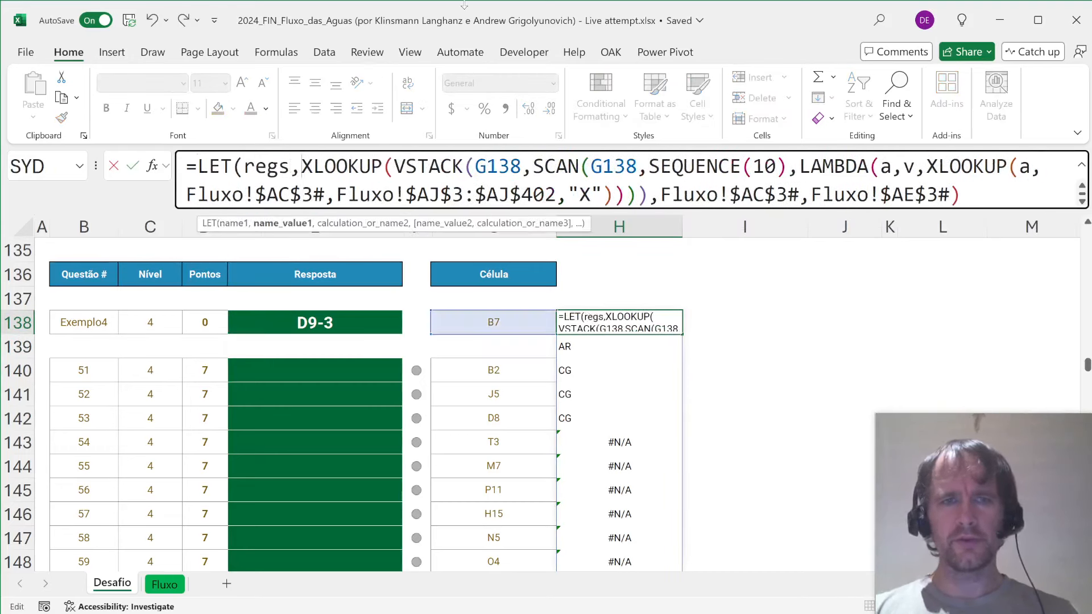
pyautogui.hotkey('ctrl', 'pagedown')
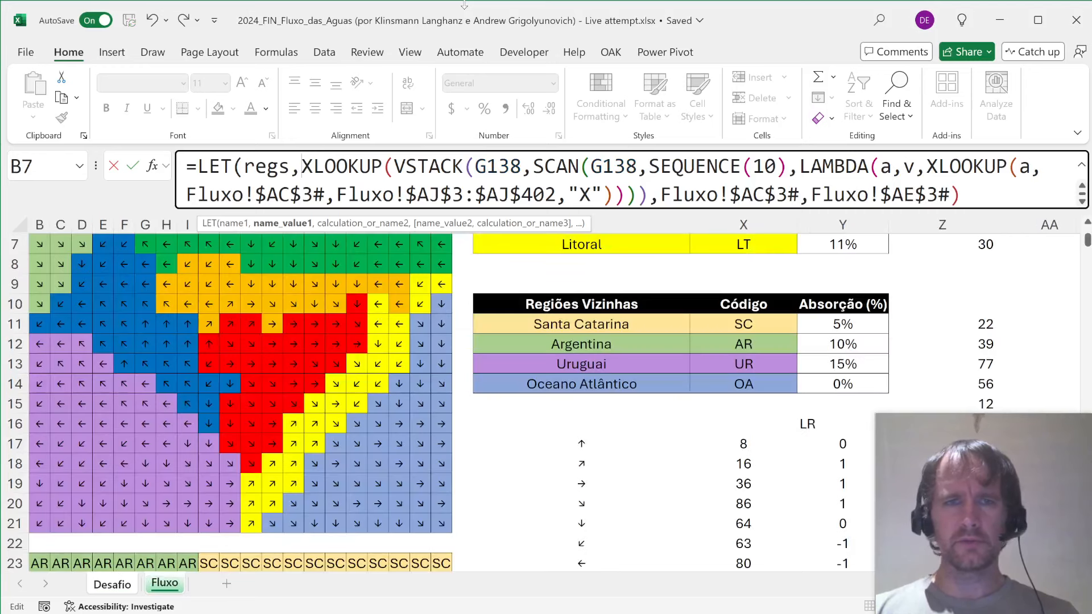
pyautogui.hotkey('ctrl', 'pageup')
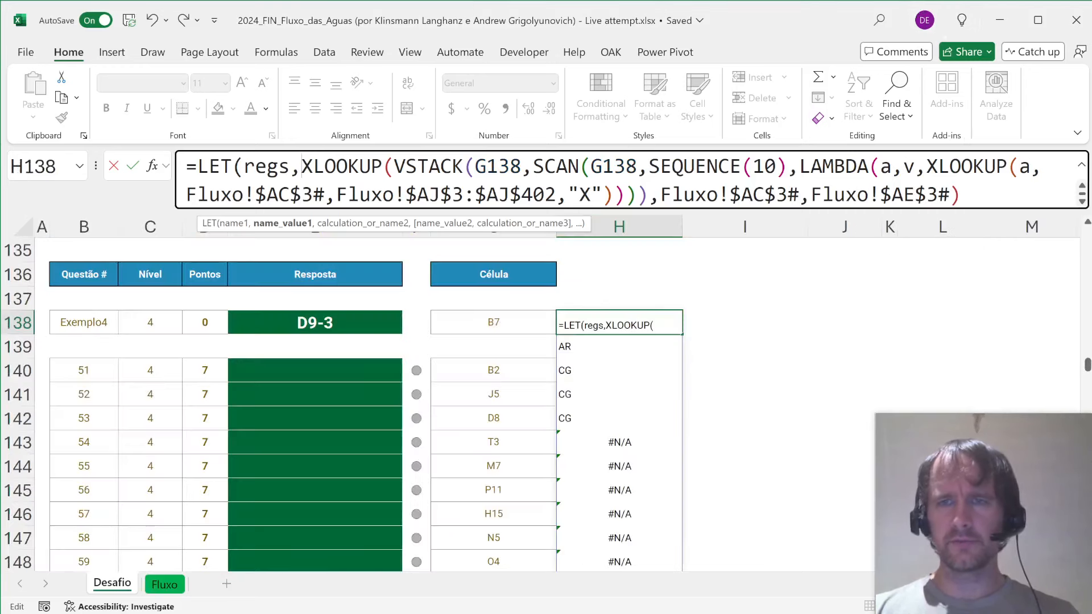
pyautogui.write(', ')
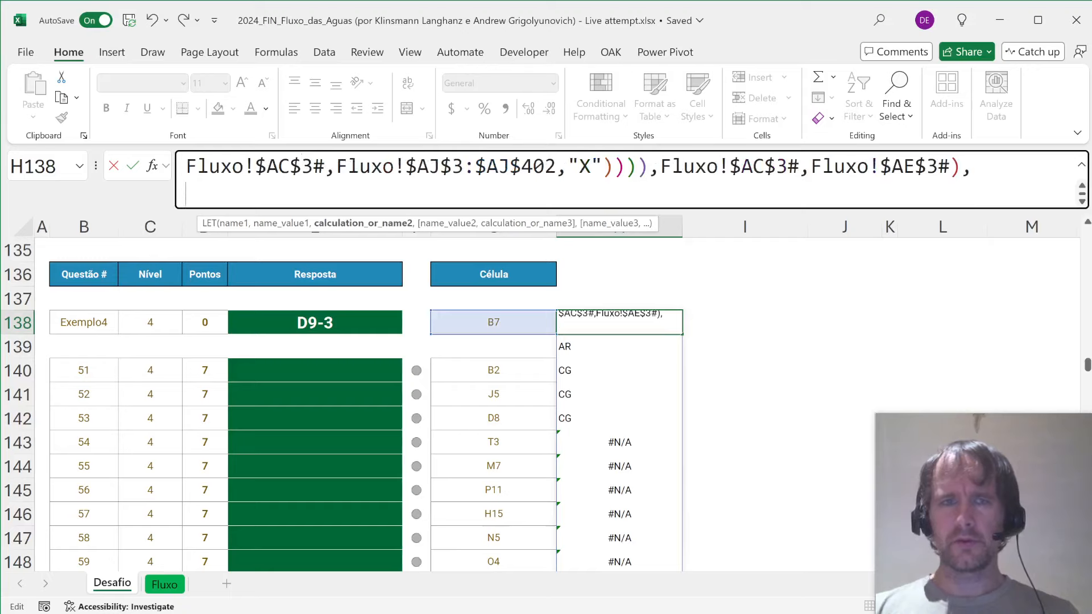
pyautogui.write('xm')
pyautogui.press('Tab')
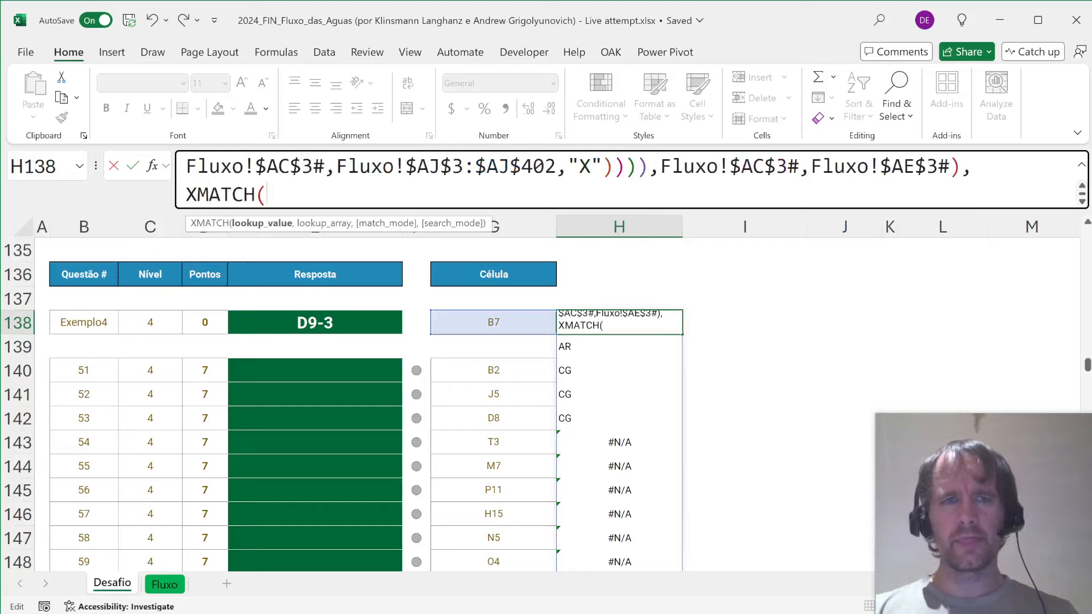
pyautogui.write('FALSE')
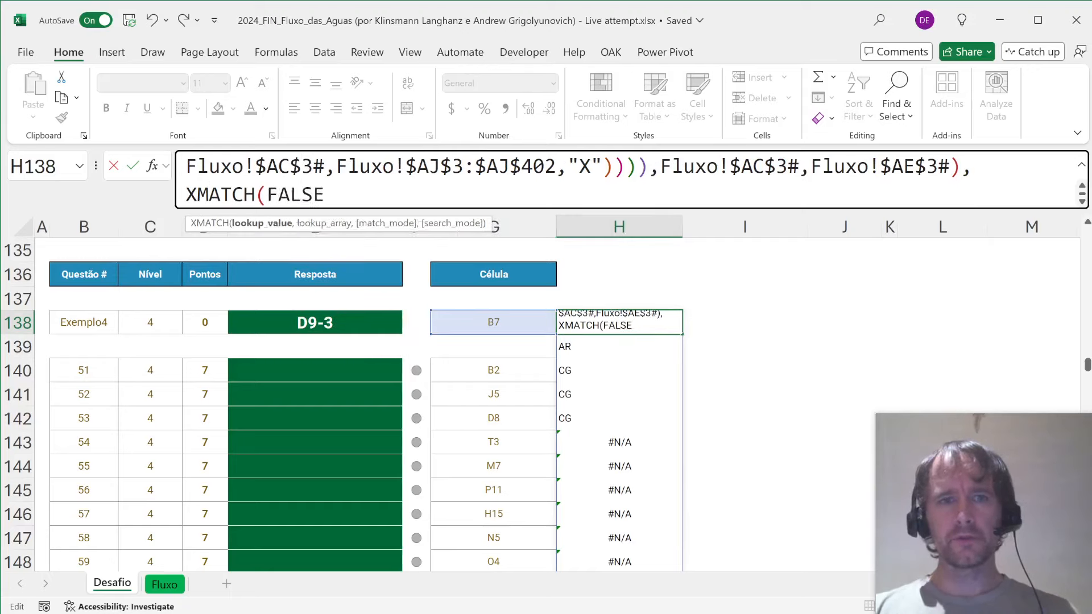
pyautogui.write(',regs')
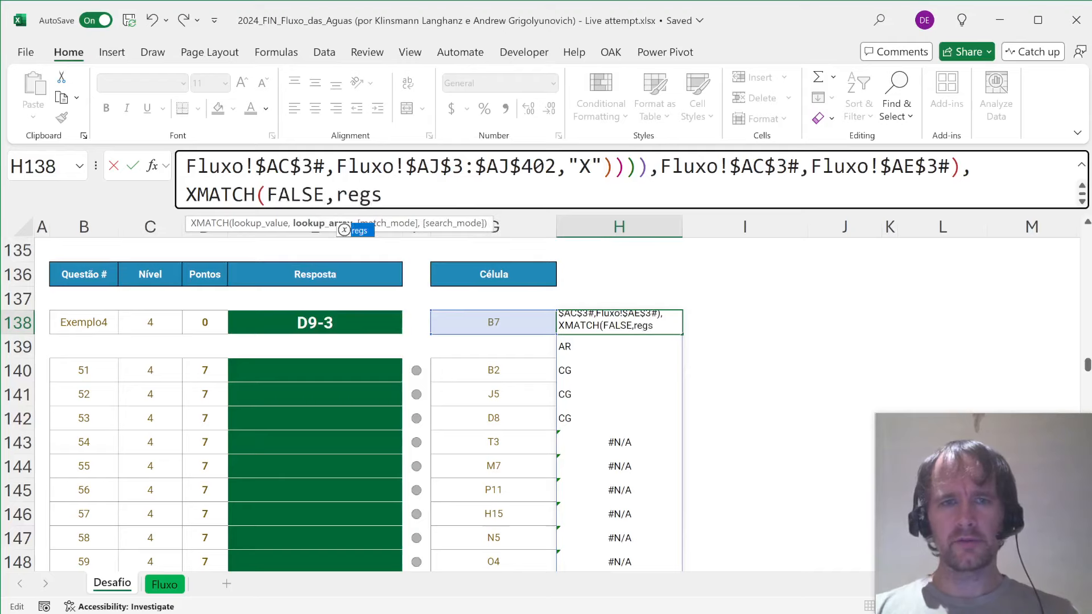
pyautogui.write('=@regs')
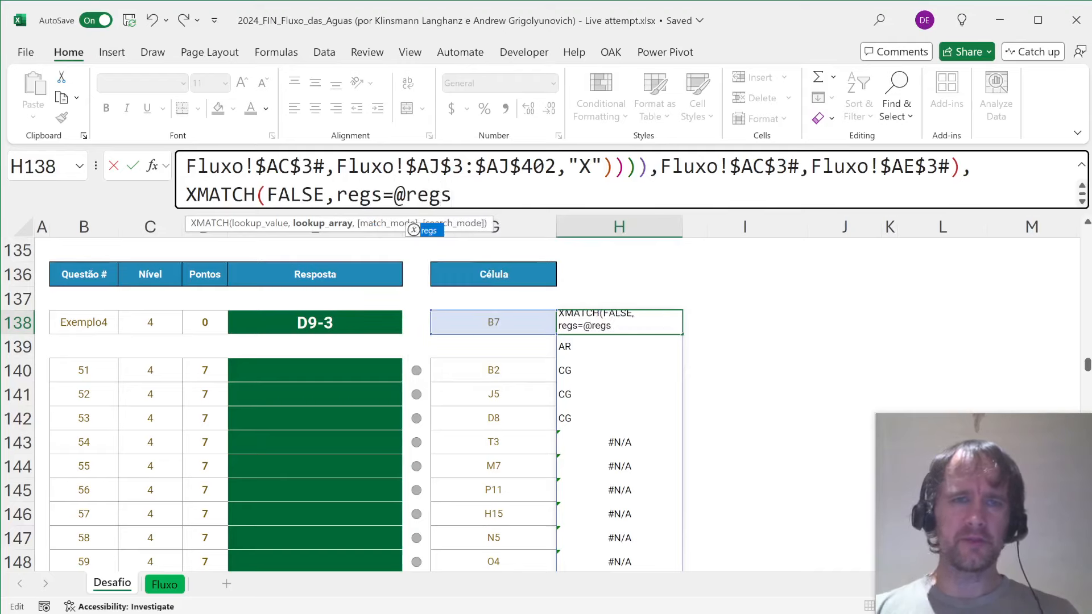
pyautogui.write(')')
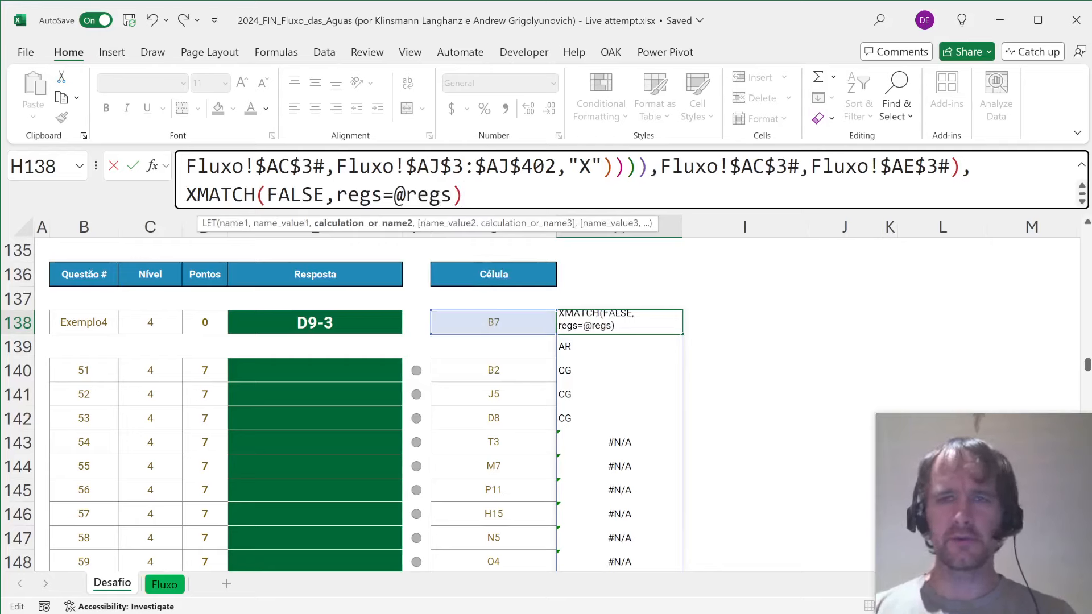
# - Close the LET in H138 and enter the formula to check the position of the first region change
pyautogui.write(')')
pyautogui.press('Return')
pyautogui.press('Up')
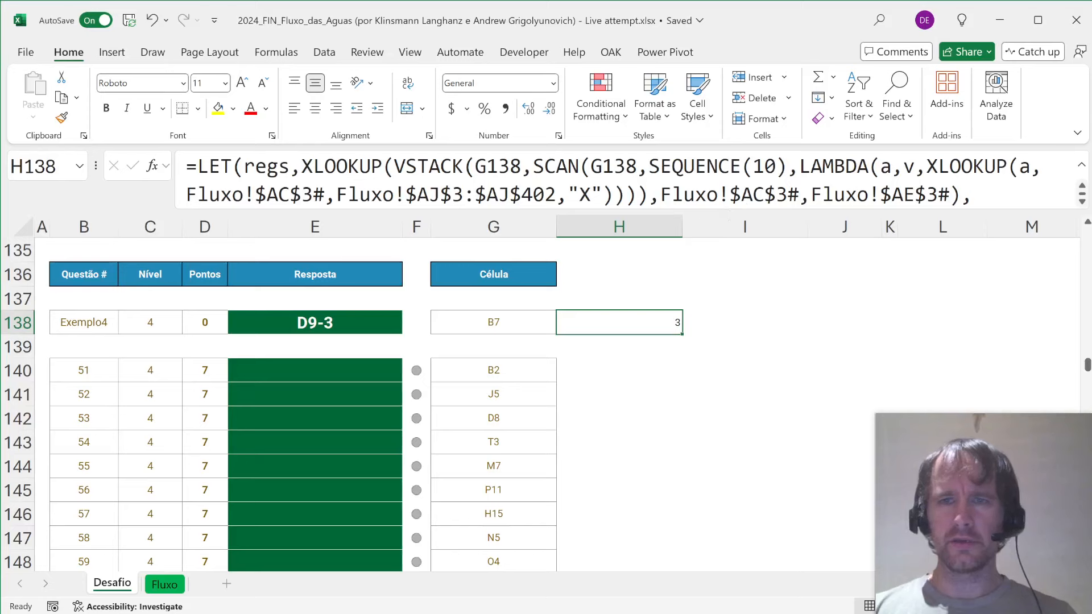
# - Name the XMATCH result chNum in H138's LET and add a comma after it for the final calculation
pyautogui.press('F2')
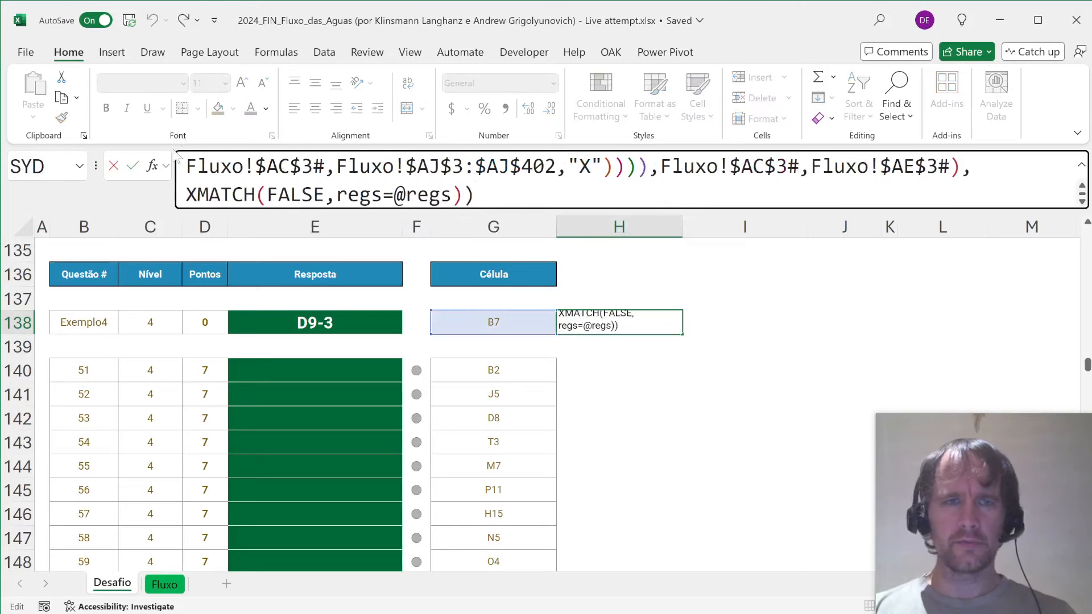
pyautogui.click(187, 195)
pyautogui.write('chNum,')
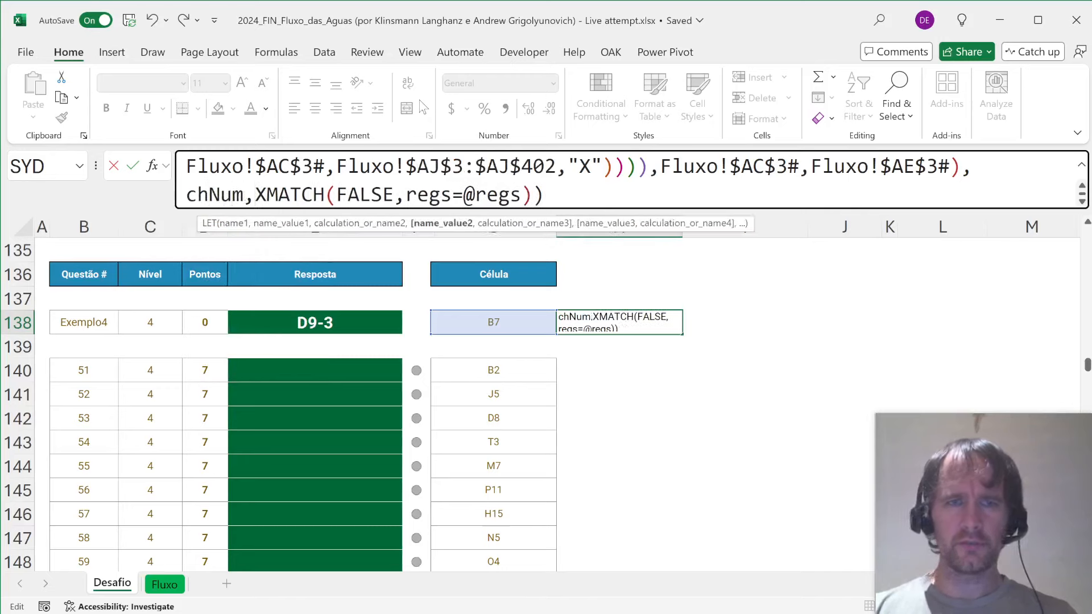
pyautogui.click(533, 195)
pyautogui.write(',')
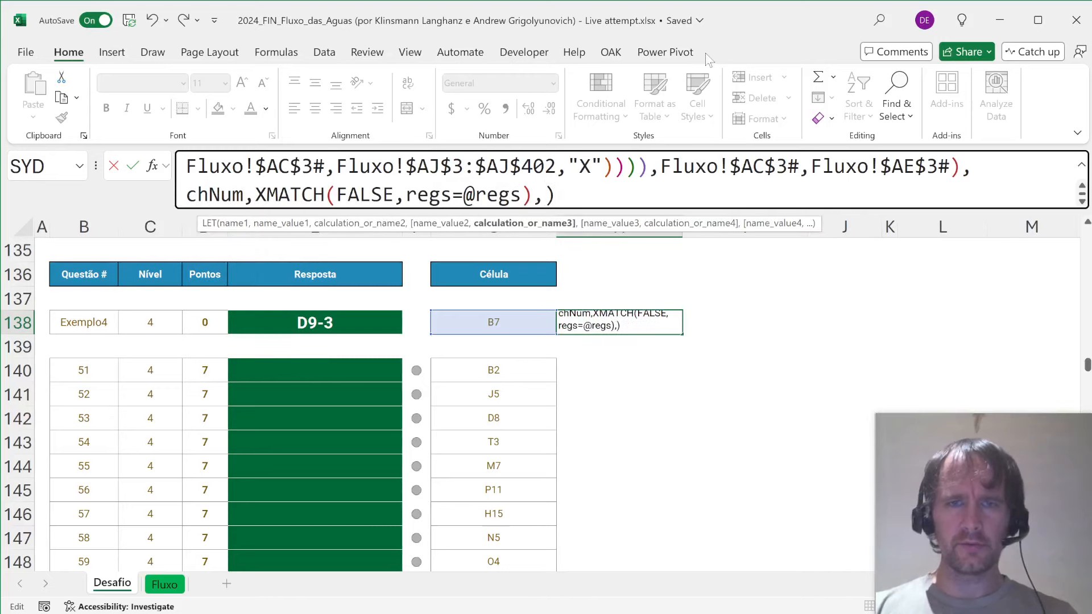
# - Copy the complete VSTACK expression, including the SCAN, from the regs XLOOKUP in H138's formula
pyautogui.click(637, 166)
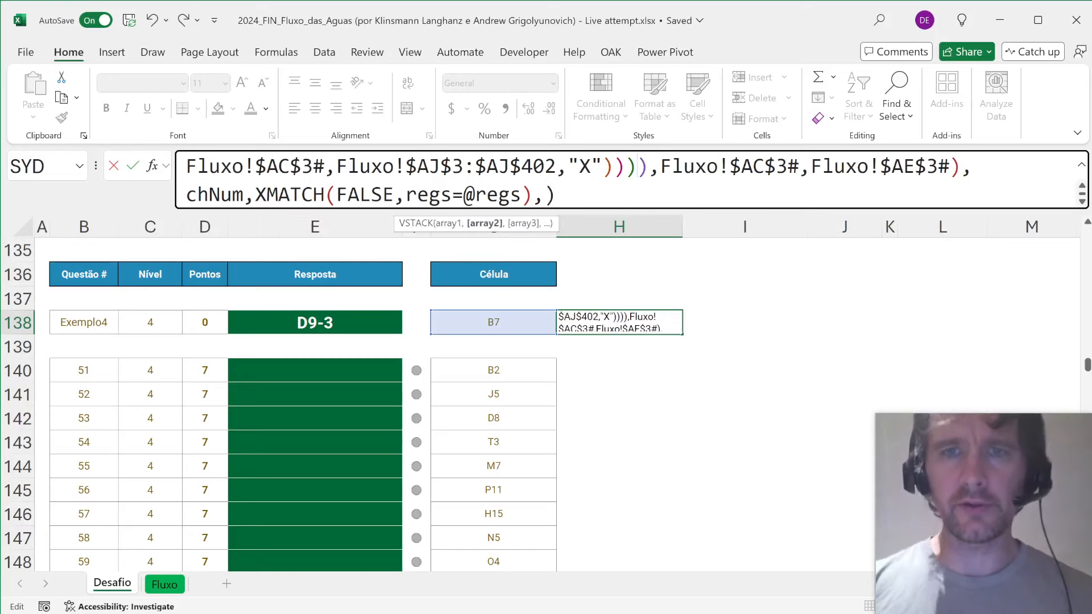
pyautogui.click(661, 167)
pyautogui.press('Up')
pyautogui.press('Up')
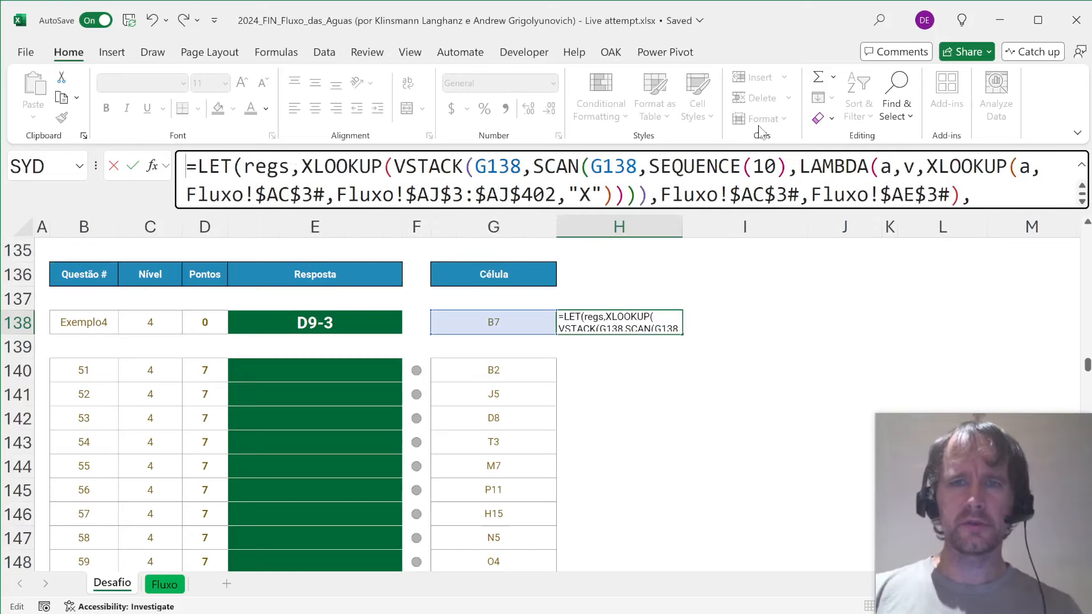
pyautogui.click(405, 166)
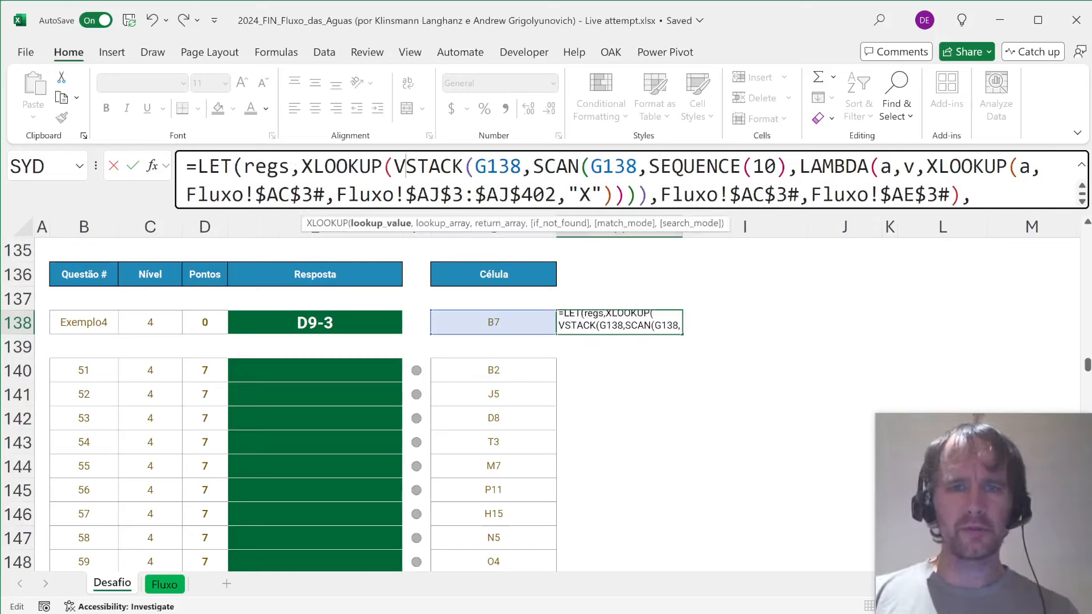
pyautogui.click(385, 222)
pyautogui.hotkey('ctrl', 'c')
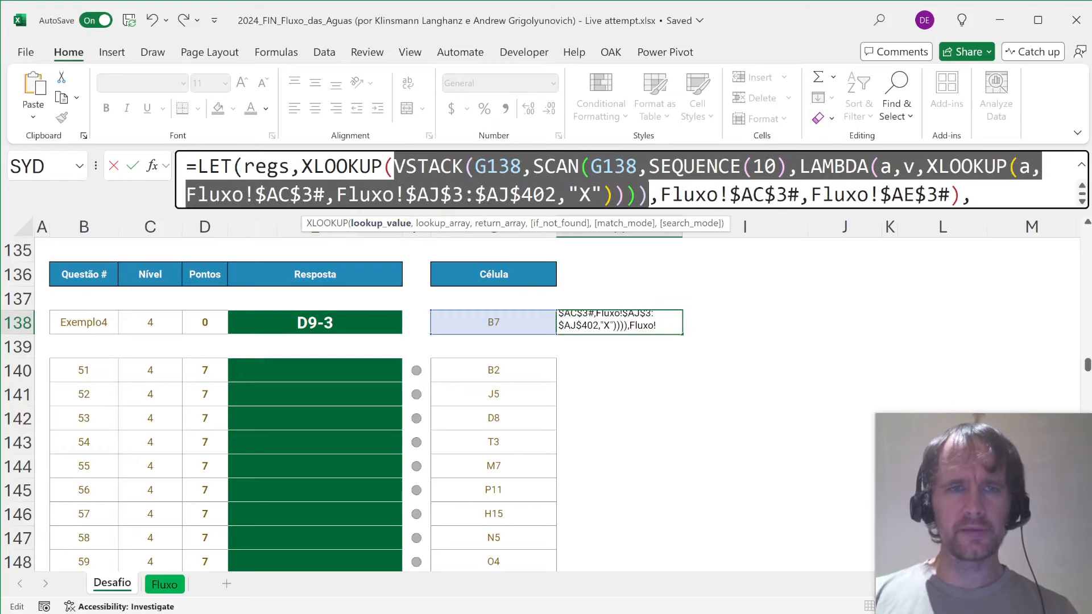
# - Define adds as the first LET name in H138 using the copied VSTACK expression, on a line above regs
pyautogui.click(244, 166)
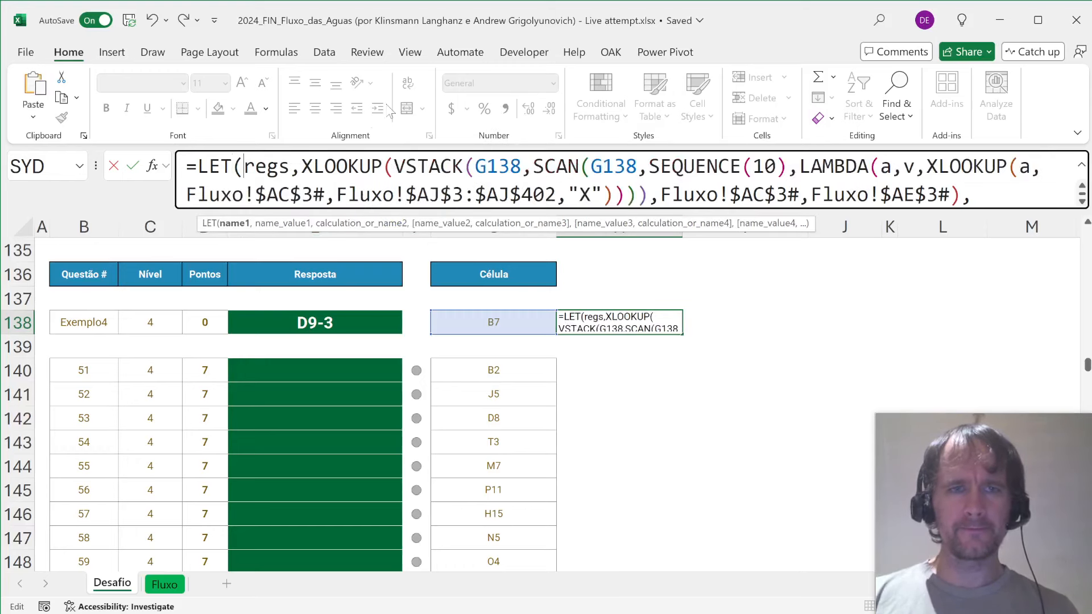
pyautogui.hotkey('alt', 'Return')
pyautogui.press('Left')
pyautogui.write('adds')
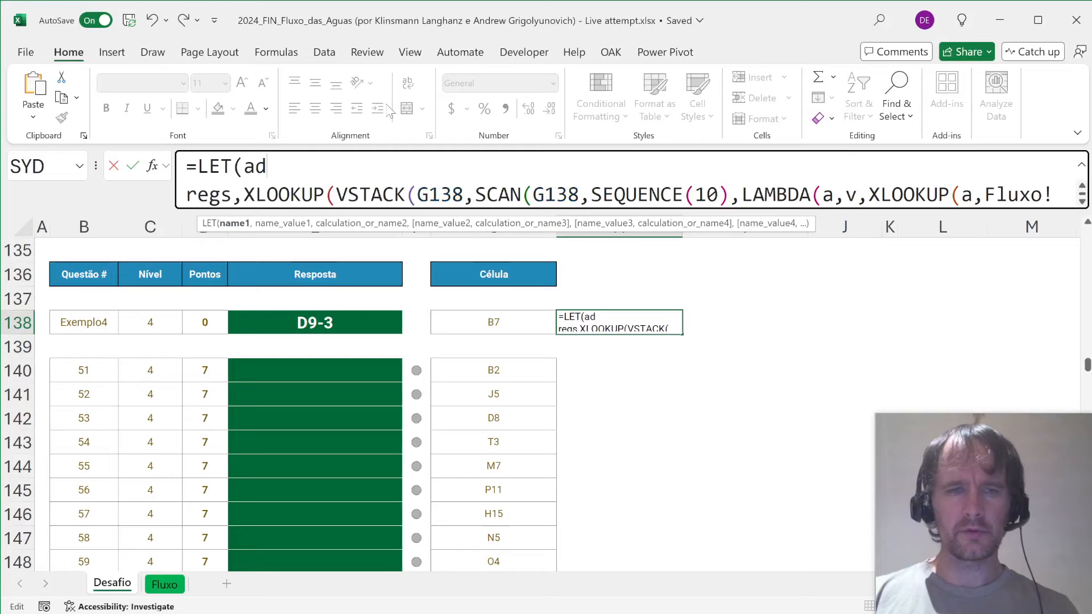
pyautogui.hotkey('ctrl', 'v')
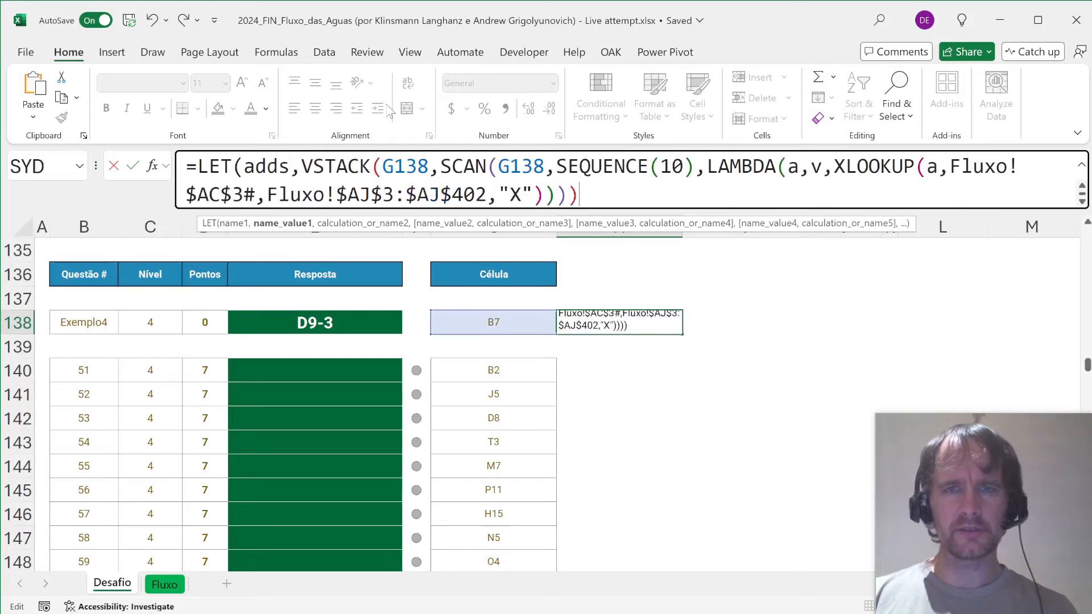
pyautogui.write(',')
pyautogui.press('Right')
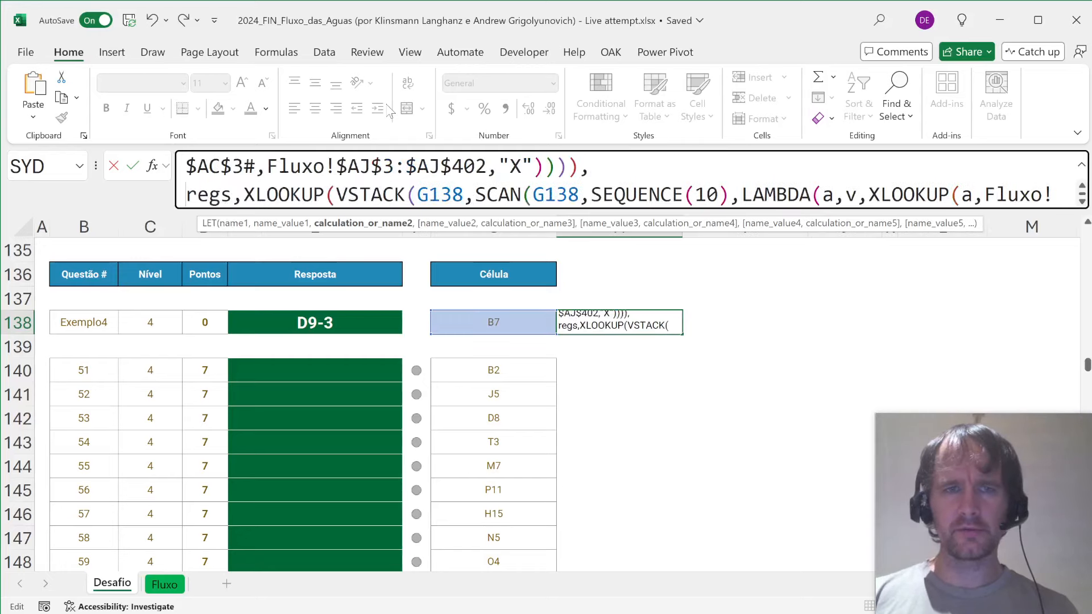
# - Replace the VSTACK expression inside the regs XLOOKUP with adds
pyautogui.click(358, 195)
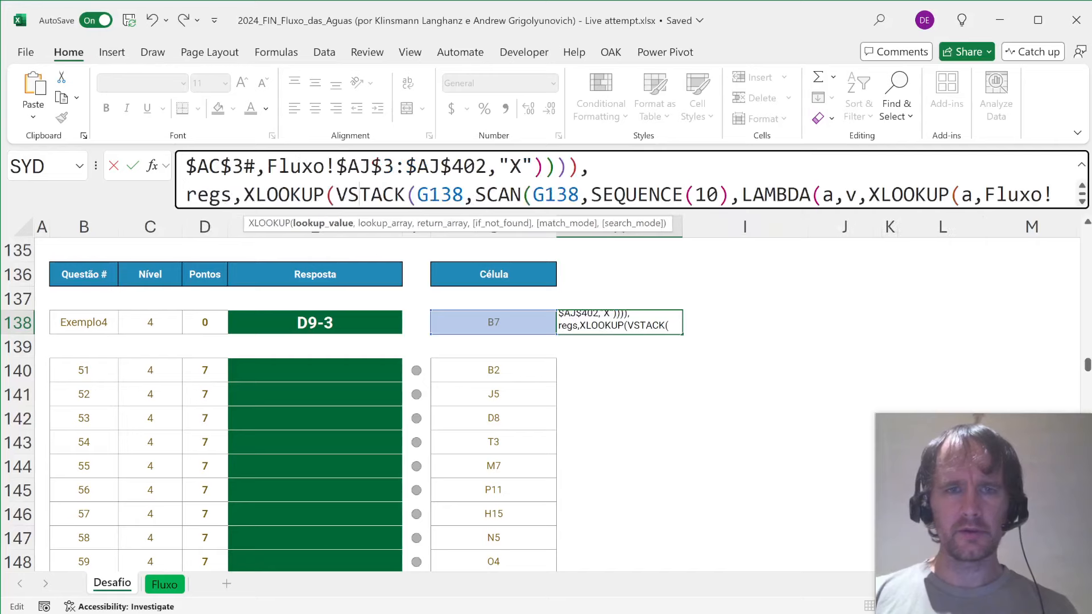
pyautogui.click(339, 224)
pyautogui.write('adds,Fluxo!$AC$3#,Fluxo!$AE$3#),')
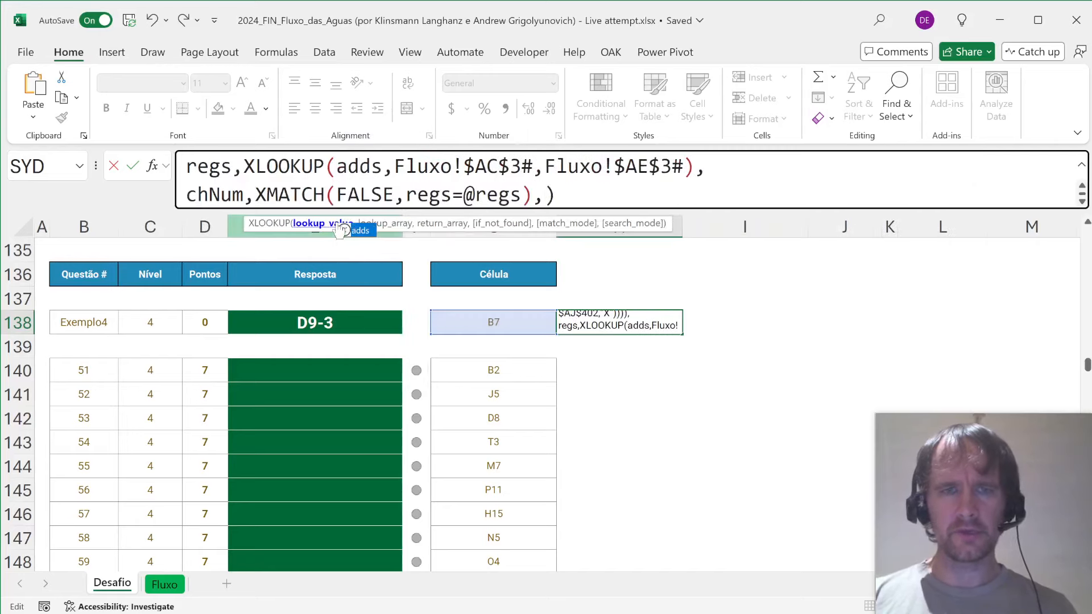
# - Add INDEX(adds,chNum) on a new line as the final LET calculation in H138 and enter the formula
pyautogui.click(544, 195)
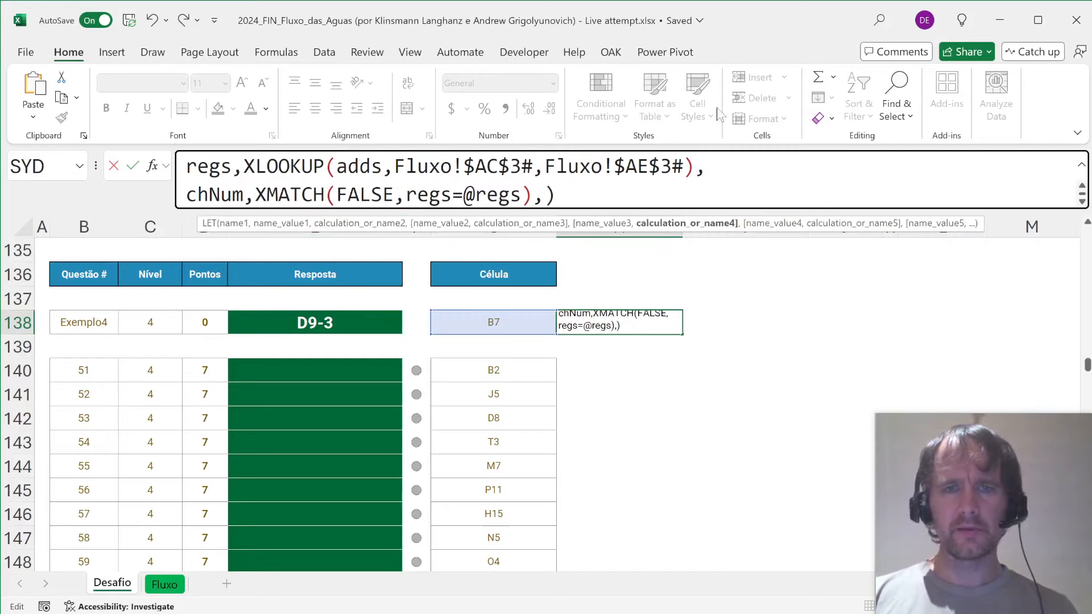
pyautogui.hotkey('alt', 'Return')
pyautogui.write('ind')
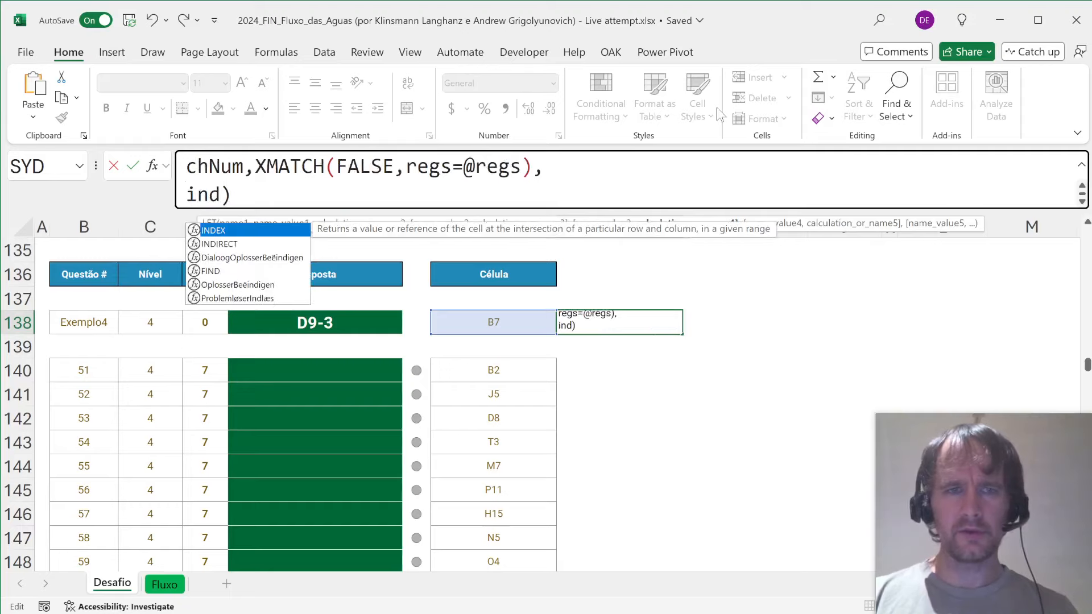
pyautogui.press('Tab')
pyautogui.write('adds,ch')
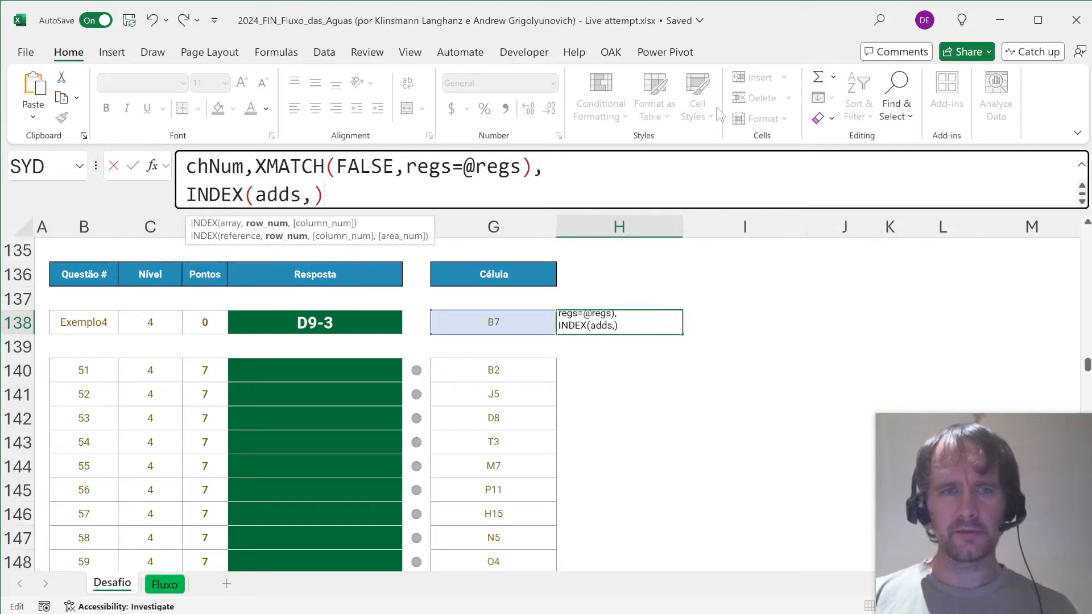
pyautogui.write('Num')
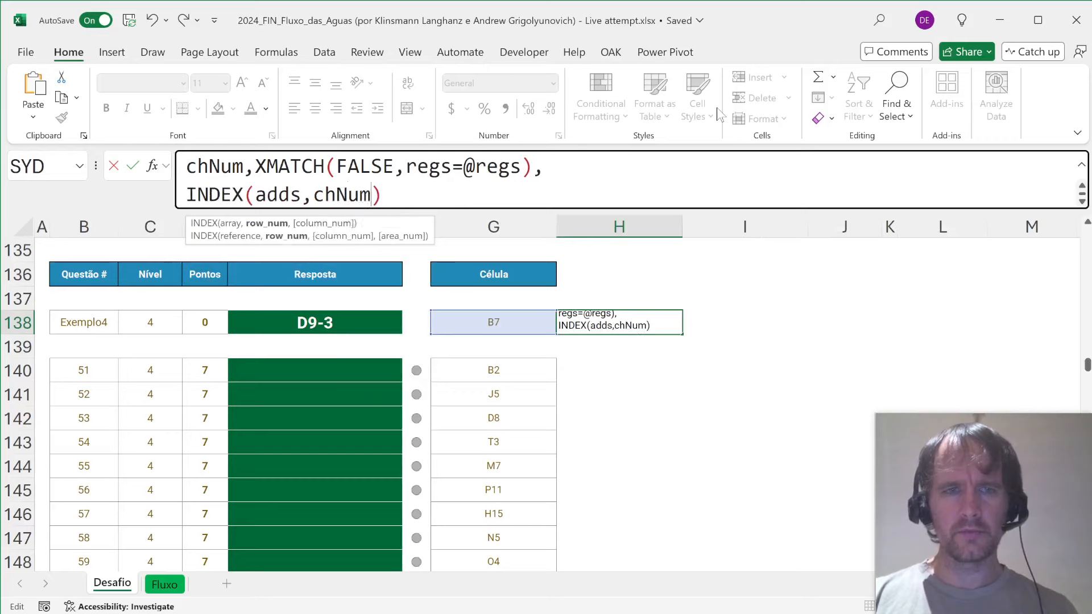
pyautogui.write(')')
pyautogui.press('Return')
pyautogui.press('Up')
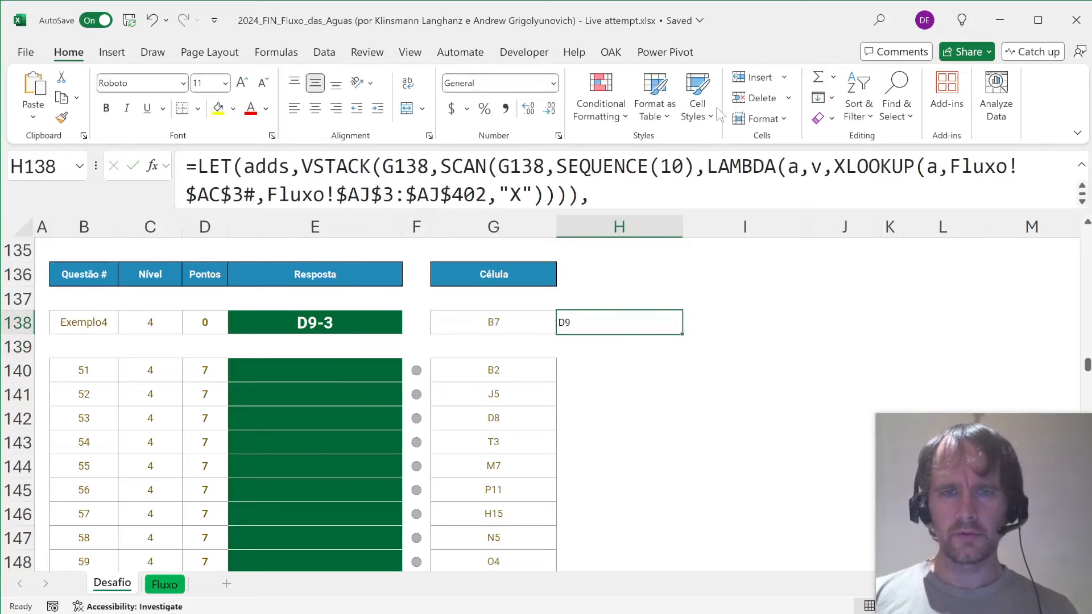
# - Append &"-"&chNum to the INDEX result in H138 and enter the formula
pyautogui.press('F2')
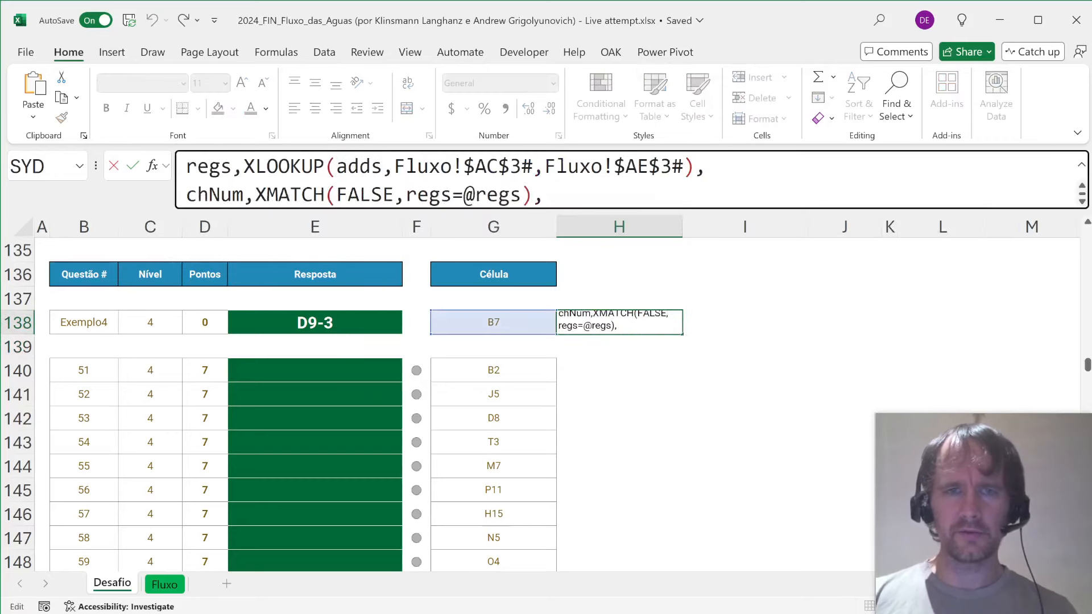
pyautogui.press('Left')
pyautogui.write('&"-"')
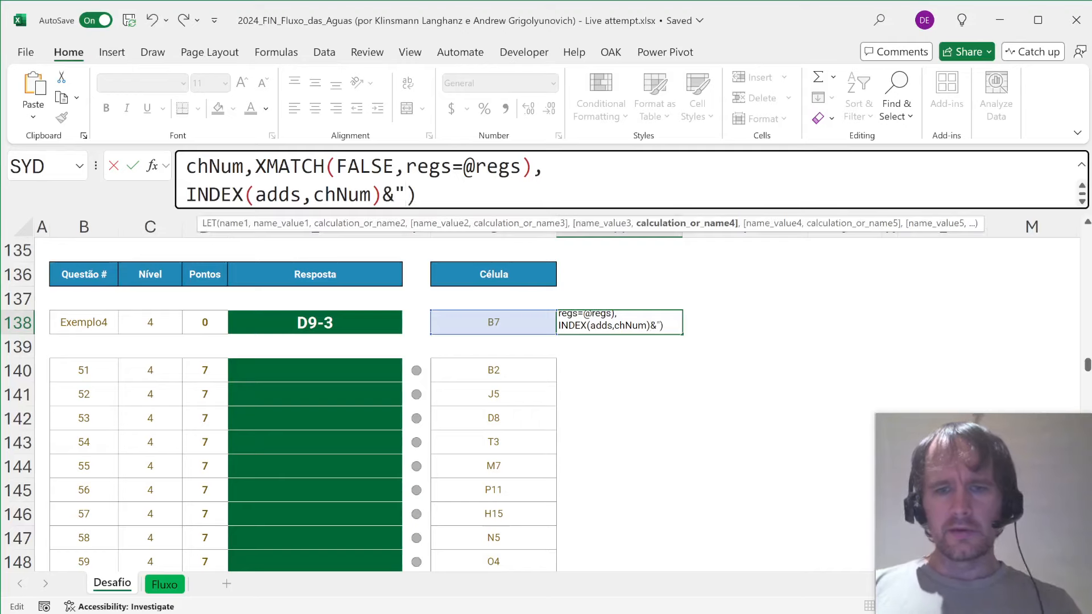
pyautogui.write('&')
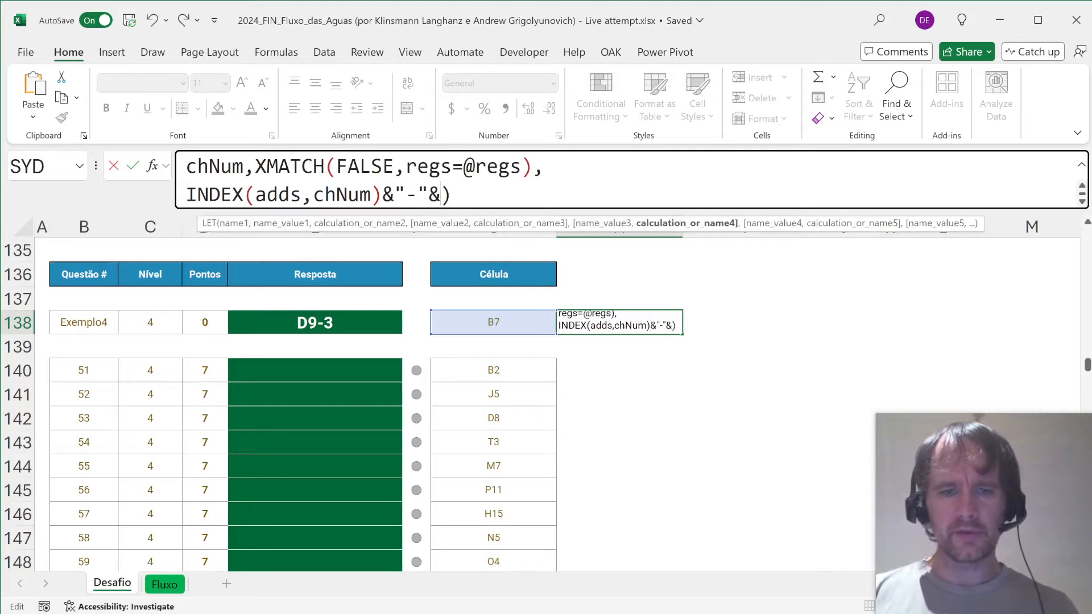
pyautogui.write('chnum')
pyautogui.press('Return')
pyautogui.press('Up')
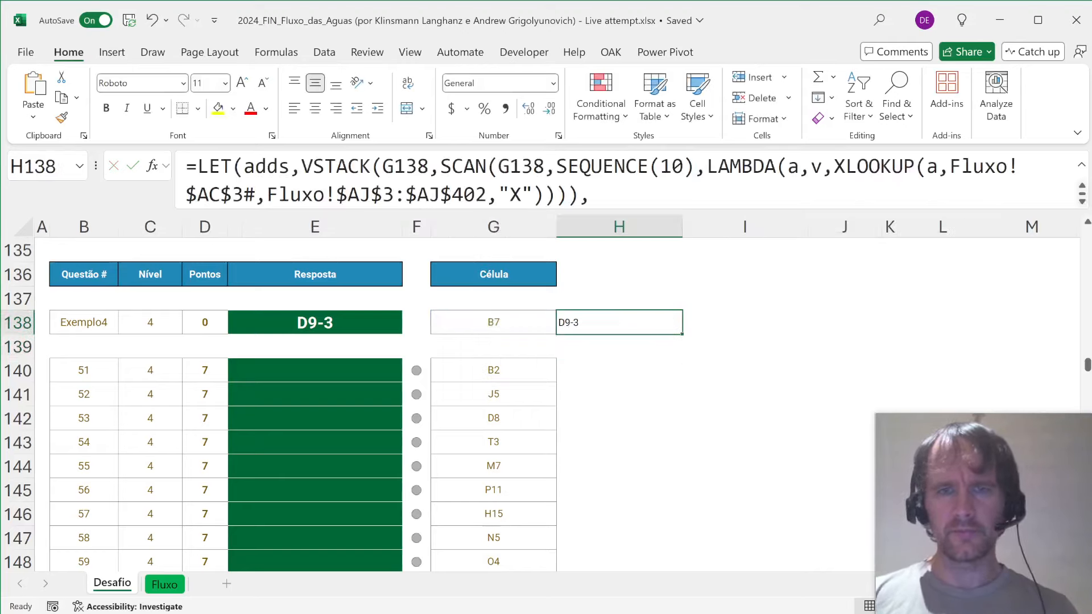
# - Copy H138's formula to H140 and paste it through H159 for questions 51 to 70
pyautogui.hotkey('ctrl', 'c')
pyautogui.press('Down')
pyautogui.press('Down')
pyautogui.hotkey('ctrl', 'v')
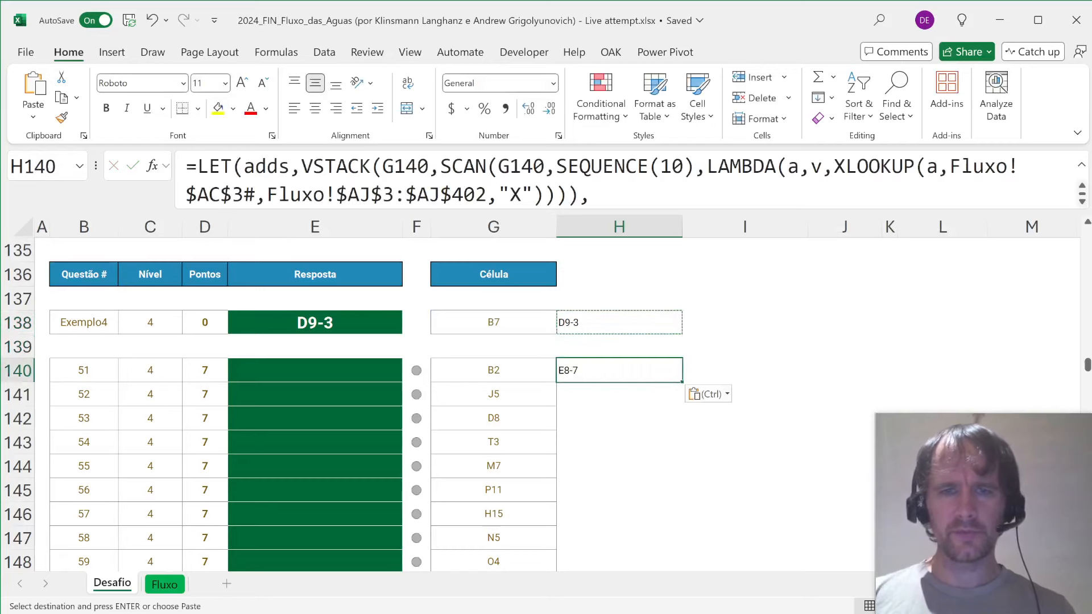
pyautogui.press('Left')
pyautogui.hotkey('ctrl', 'Down')
pyautogui.press('Right')
pyautogui.hotkey('ctrl', 'shift', 'Up')
pyautogui.press('Return')
# - Change SEQUENCE to 20 in H140's formula and fill it down through H159
pyautogui.hotkey('ctrl', 'Up')
pyautogui.press('Up')
pyautogui.press('Down')
pyautogui.press('Down')
pyautogui.press('Up')
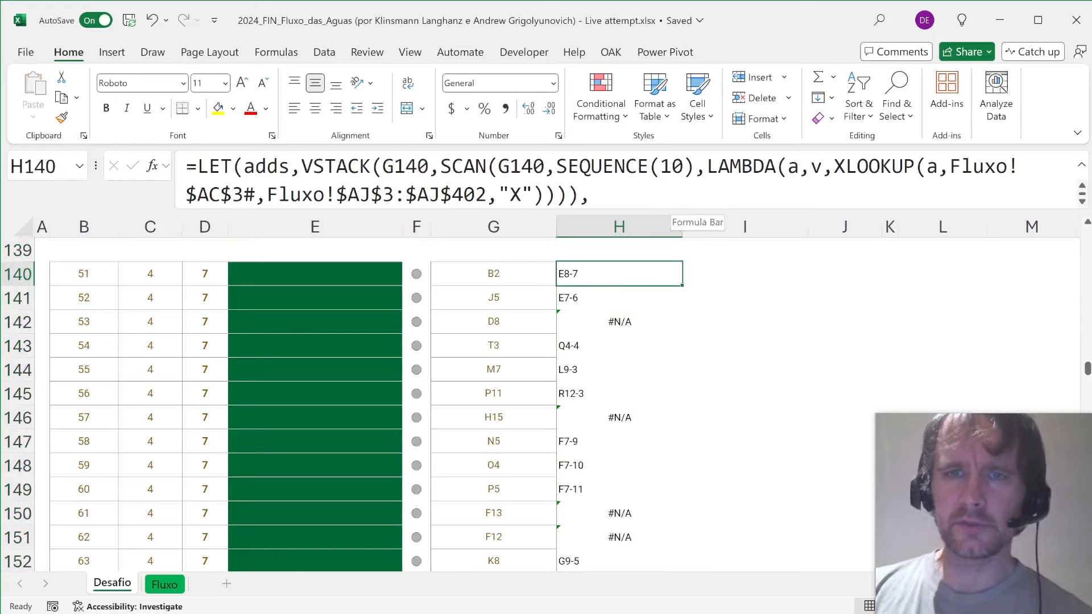
pyautogui.click(671, 166)
pyautogui.press('Return')
pyautogui.press('Up')
pyautogui.hotkey('ctrl', 'shift', 'Down')
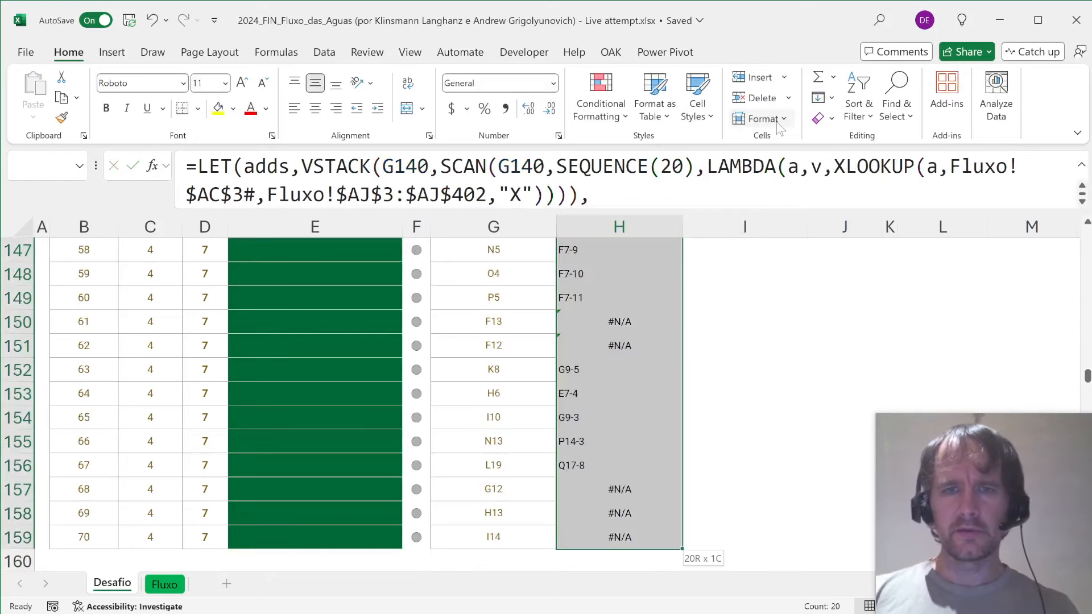
pyautogui.hotkey('ctrl', 'd')
pyautogui.press('Up')
pyautogui.press('Down')
pyautogui.press('Down')
pyautogui.press('Up')
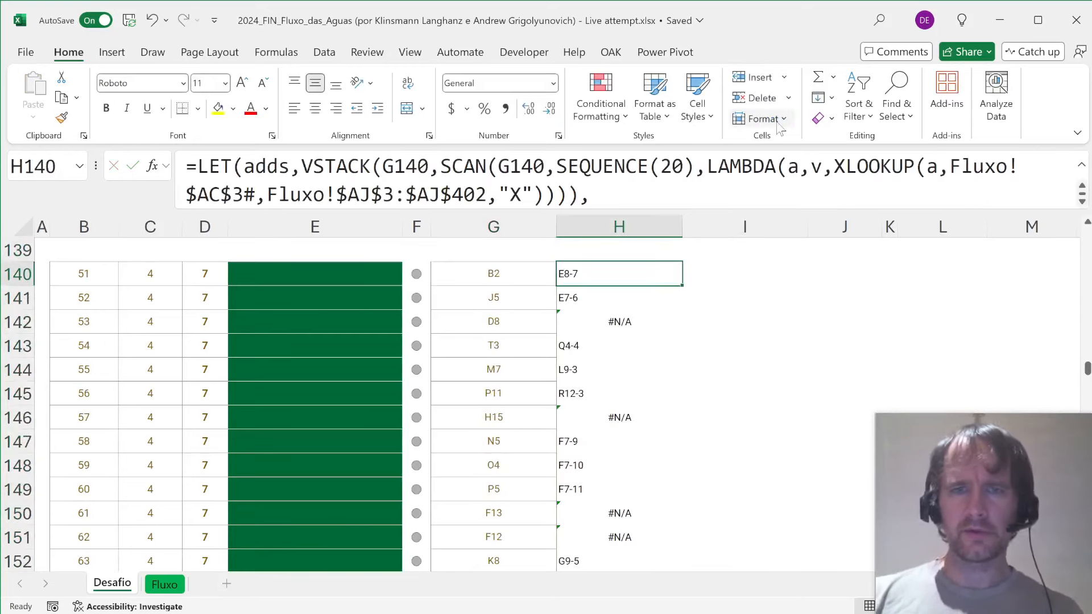
# - Set SEQUENCE to 30 in H140's formula, fill it down through H159 and inspect H142's formula
pyautogui.click(671, 166)
pyautogui.press('BackSpace')
pyautogui.write('3')
pyautogui.press('Return')
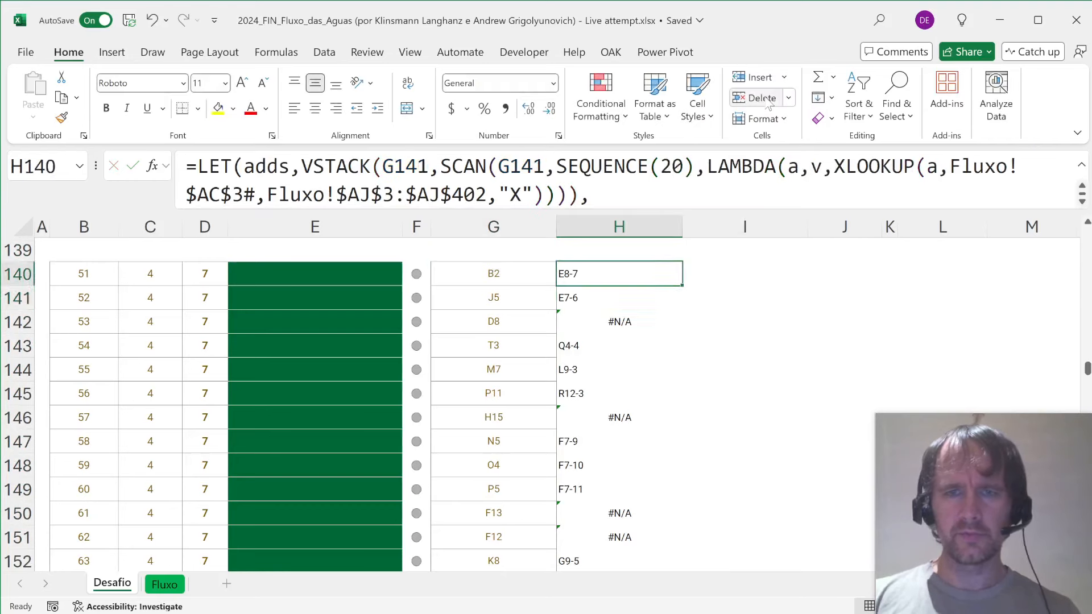
pyautogui.press('Up')
pyautogui.hotkey('ctrl', 'shift', 'Down')
pyautogui.hotkey('ctrl', 'd')
pyautogui.press('Up')
pyautogui.press('Down')
pyautogui.press('Down')
pyautogui.press('Down')
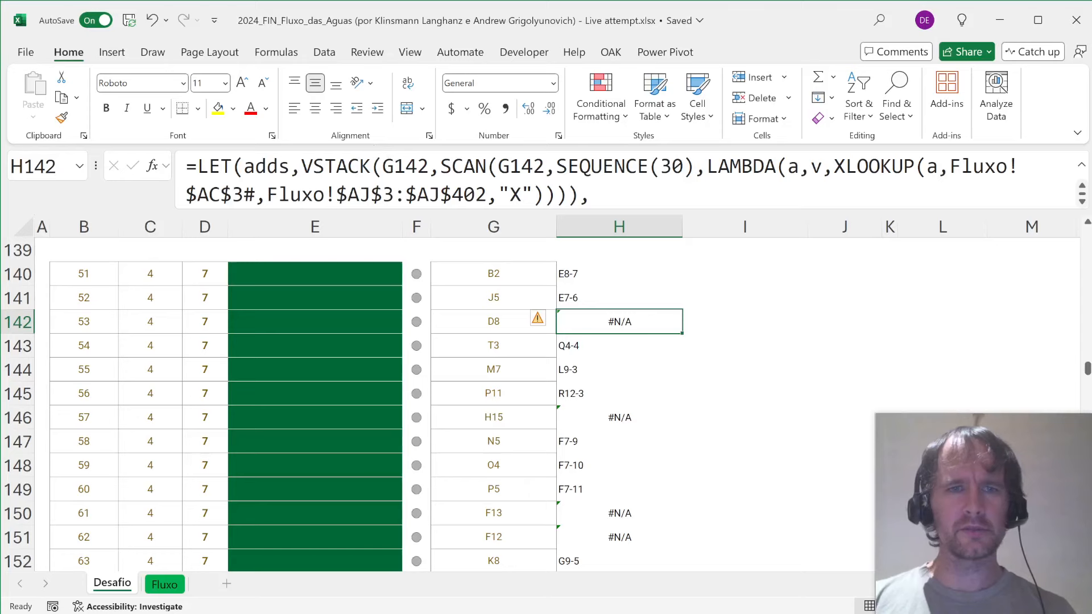
# - Copy the complete text of H142's formula into J142 as a separate test formula
pyautogui.press('F2')
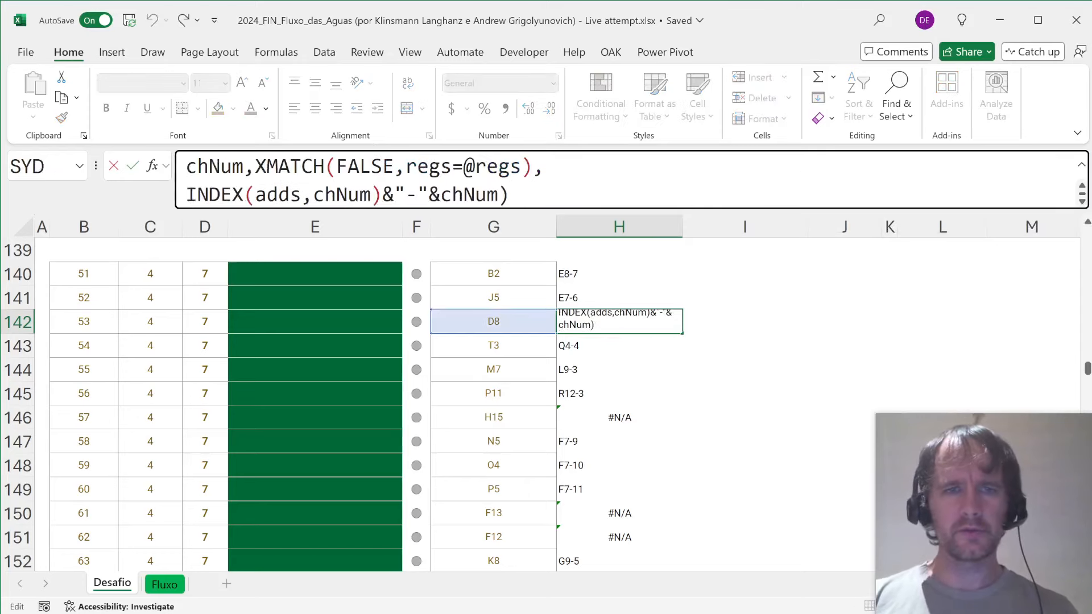
pyautogui.press('Escape')
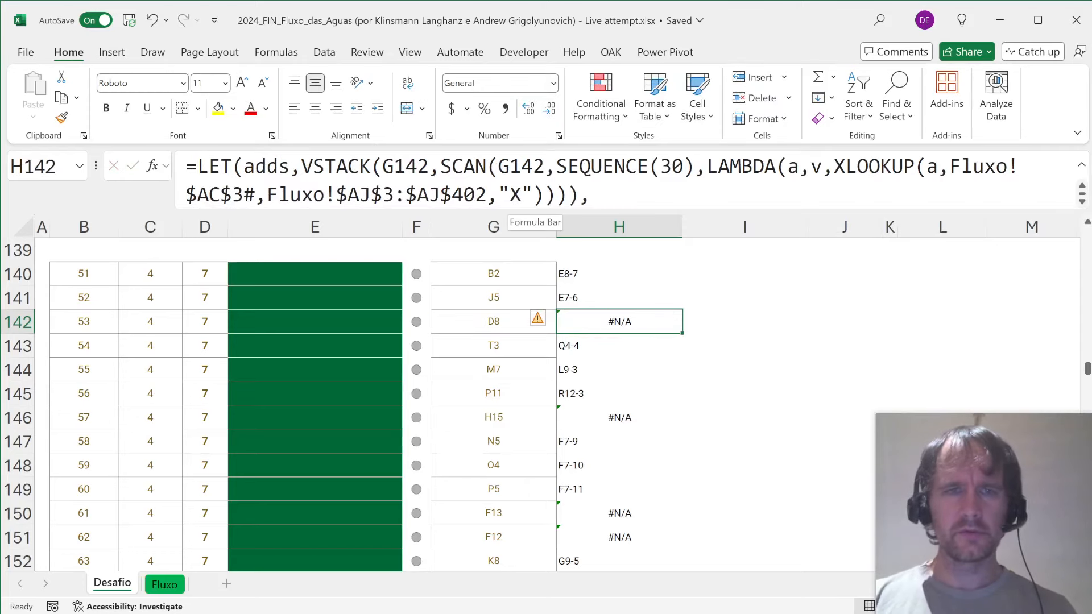
pyautogui.click(509, 199)
pyautogui.hotkey('ctrl', 'a')
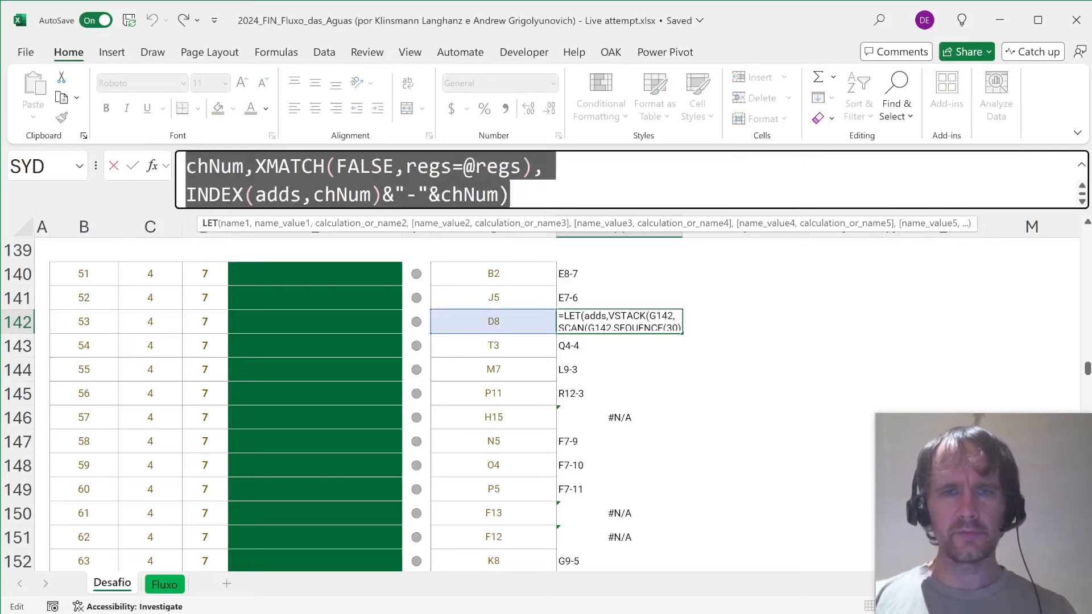
pyautogui.hotkey('ctrl', 'c')
pyautogui.press('Escape')
pyautogui.press('Right')
pyautogui.press('Right')
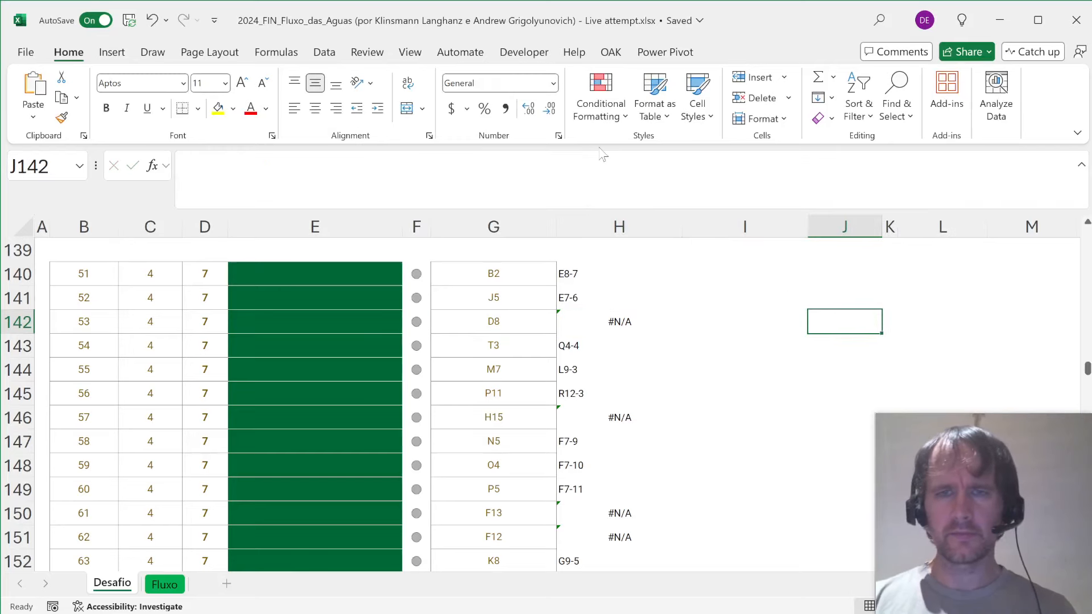
pyautogui.hotkey('ctrl', 'v')
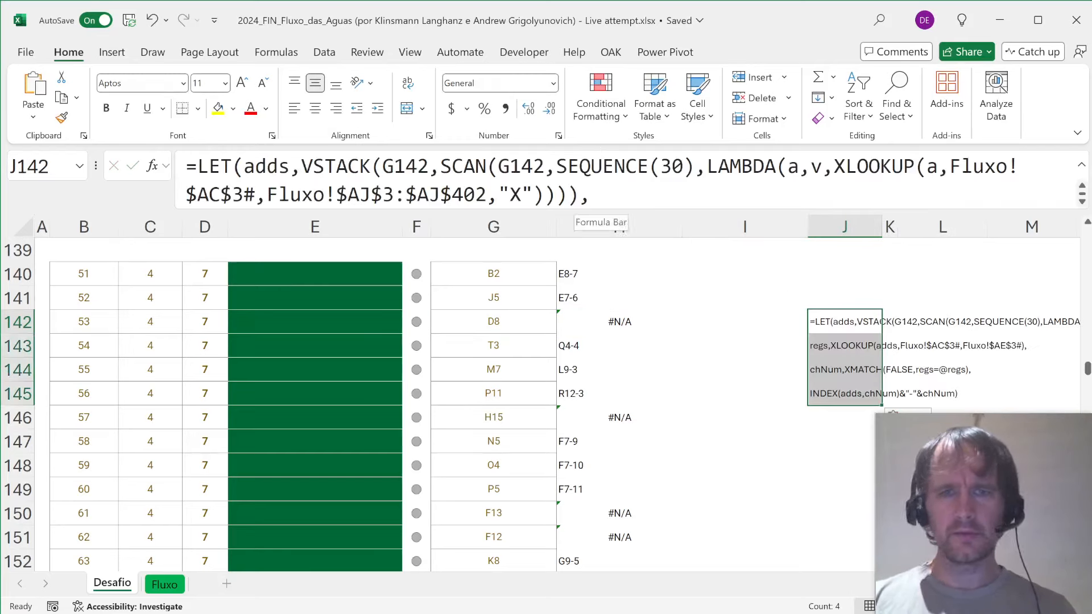
pyautogui.hotkey('ctrl', 'z')
pyautogui.click(575, 193)
pyautogui.hotkey('ctrl', 'v')
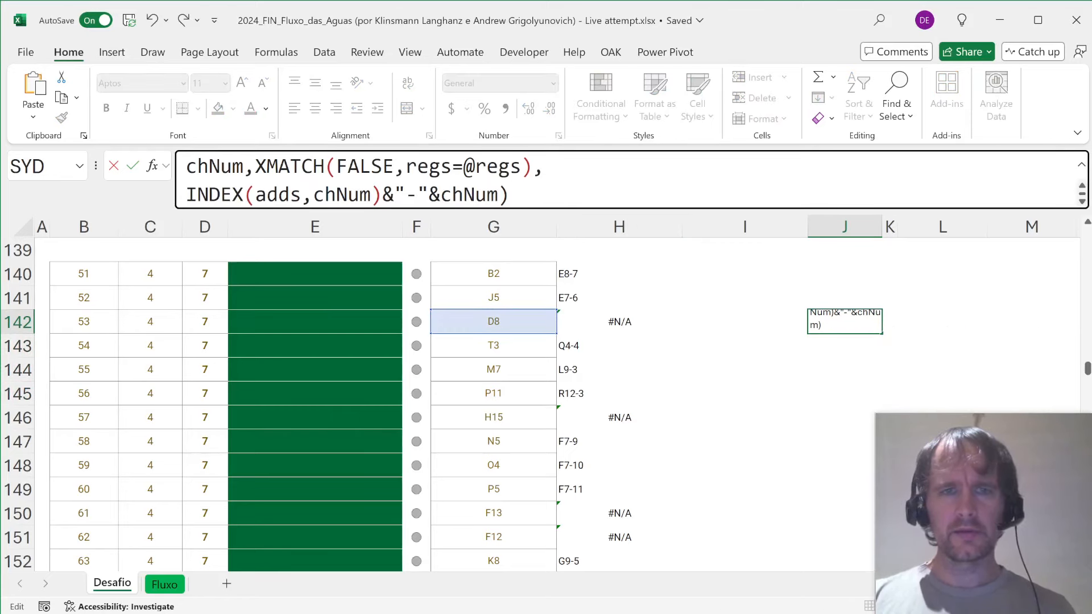
# - Replace the final INDEX expression in J142's test formula with HSTACK(adds,regs) and enter the formula
pyautogui.hotkey('shift', 'Right')
pyautogui.hotkey('shift', 'Right')
pyautogui.hotkey('shift', 'Right')
pyautogui.hotkey('shift', 'Right')
pyautogui.hotkey('shift', 'Right')
pyautogui.hotkey('shift', 'Right')
pyautogui.hotkey('shift', 'Right')
pyautogui.hotkey('shift', 'Right')
pyautogui.hotkey('shift', 'Right')
pyautogui.hotkey('shift', 'Right')
pyautogui.hotkey('shift', 'Right')
pyautogui.hotkey('shift', 'Right')
pyautogui.hotkey('shift', 'Right')
pyautogui.hotkey('shift', 'Right')
pyautogui.hotkey('shift', 'Right')
pyautogui.hotkey('shift', 'Right')
pyautogui.hotkey('shift', 'Right')
pyautogui.hotkey('shift', 'Right')
pyautogui.hotkey('shift', 'Right')
pyautogui.hotkey('shift', 'Right')
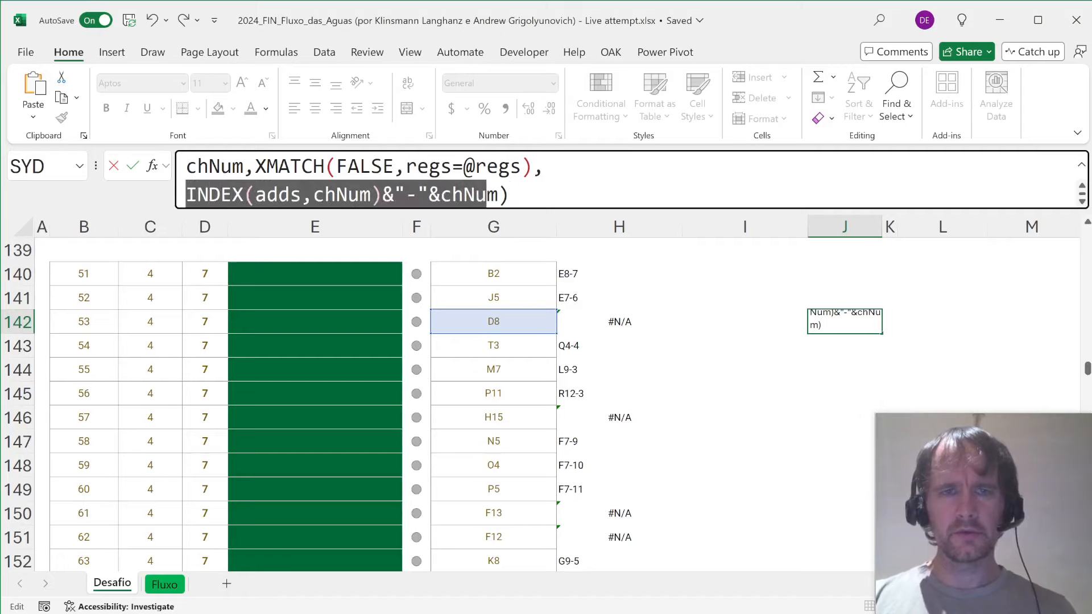
pyautogui.write('hst')
pyautogui.press('Tab')
pyautogui.write('adds,regs)')
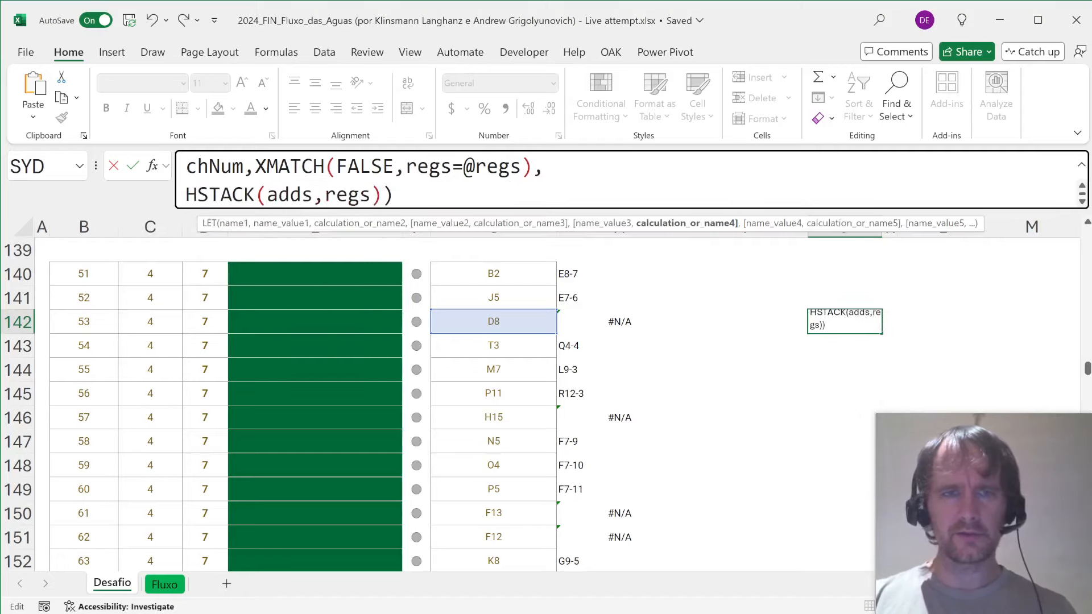
pyautogui.press('Return')
# - Examine the cell addresses and region codes returned by the test formula from J142 downward
pyautogui.press('Right')
pyautogui.press('Right')
pyautogui.press('Right')
pyautogui.press('Right')
pyautogui.press('Right')
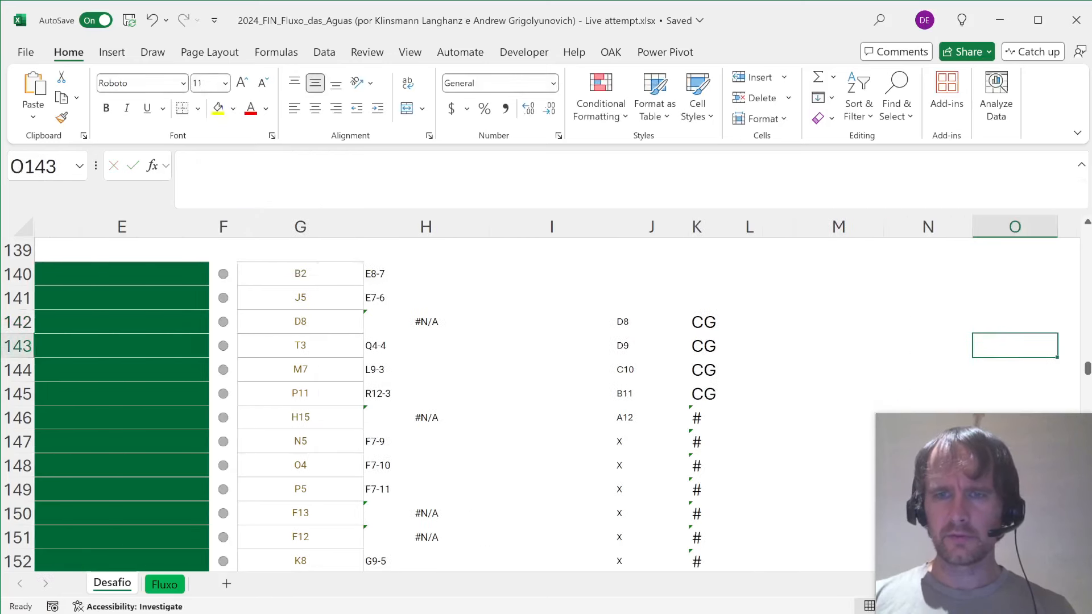
pyautogui.press('Left')
pyautogui.press('Left')
pyautogui.press('Left')
pyautogui.press('Left')
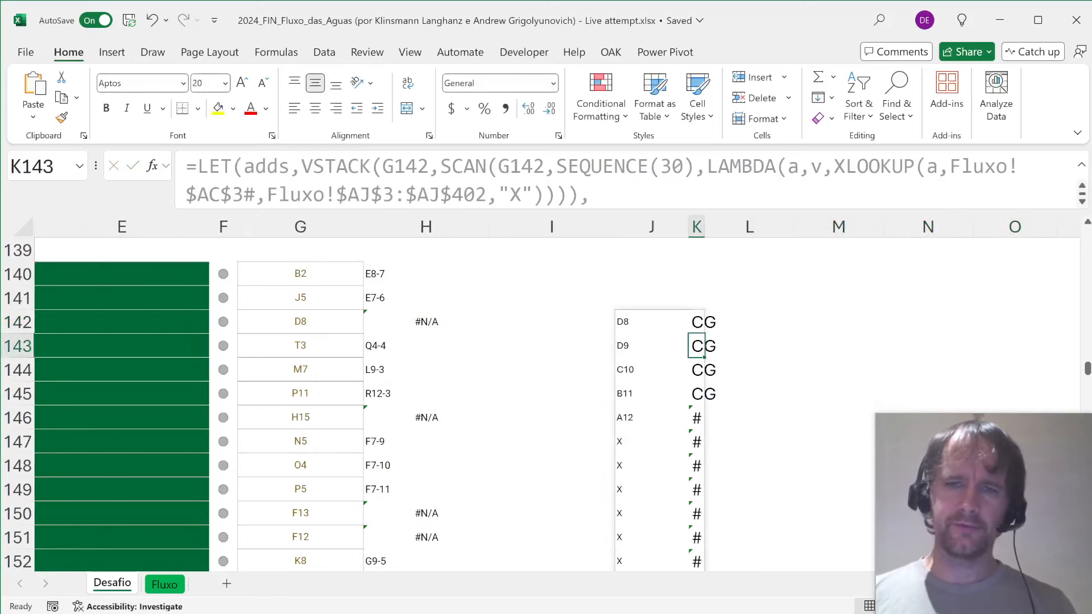
pyautogui.press('Left')
pyautogui.press('Left')
pyautogui.press('Up')
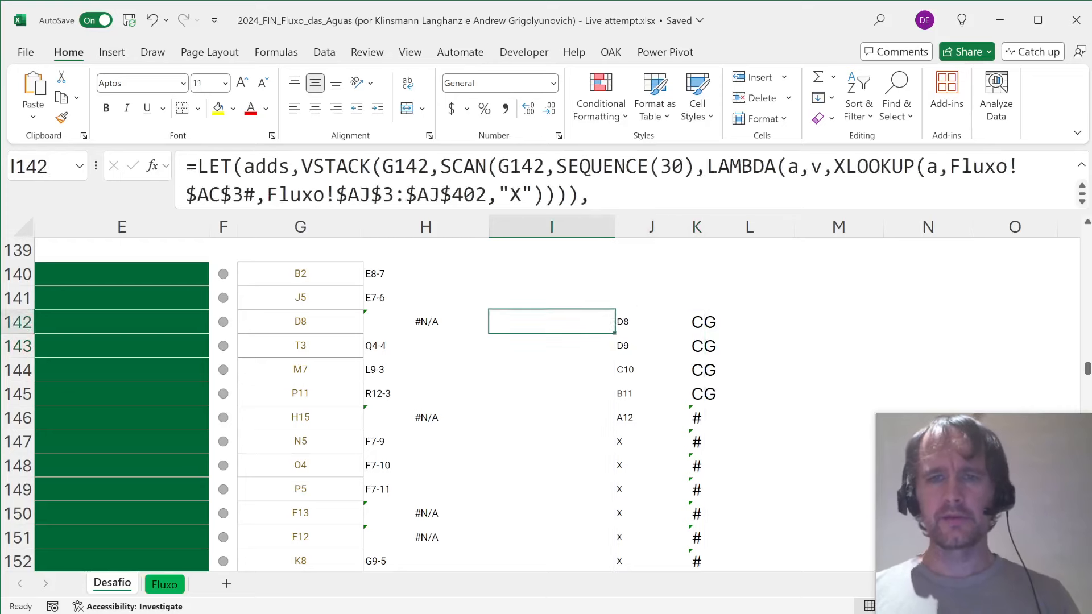
# - Add "X" as the if-not-found value of the regs XLOOKUP in H140's formula and fill it down through H159
pyautogui.press('Left')
pyautogui.press('Up')
pyautogui.press('Up')
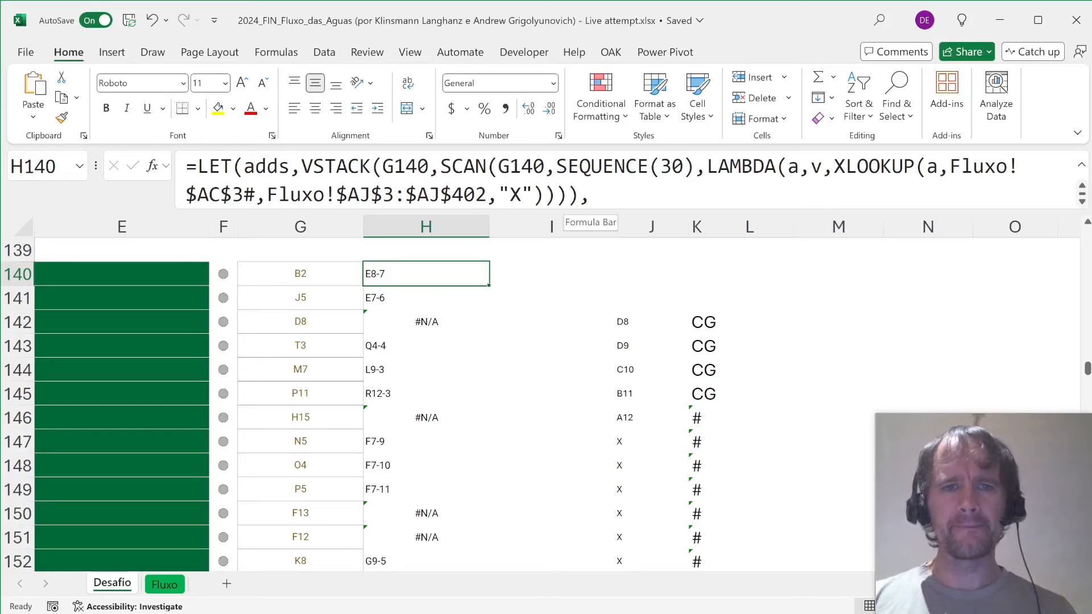
pyautogui.click(565, 196)
pyautogui.hotkey('ctrl', 'Right')
pyautogui.hotkey('ctrl', 'Right')
pyautogui.hotkey('ctrl', 'Right')
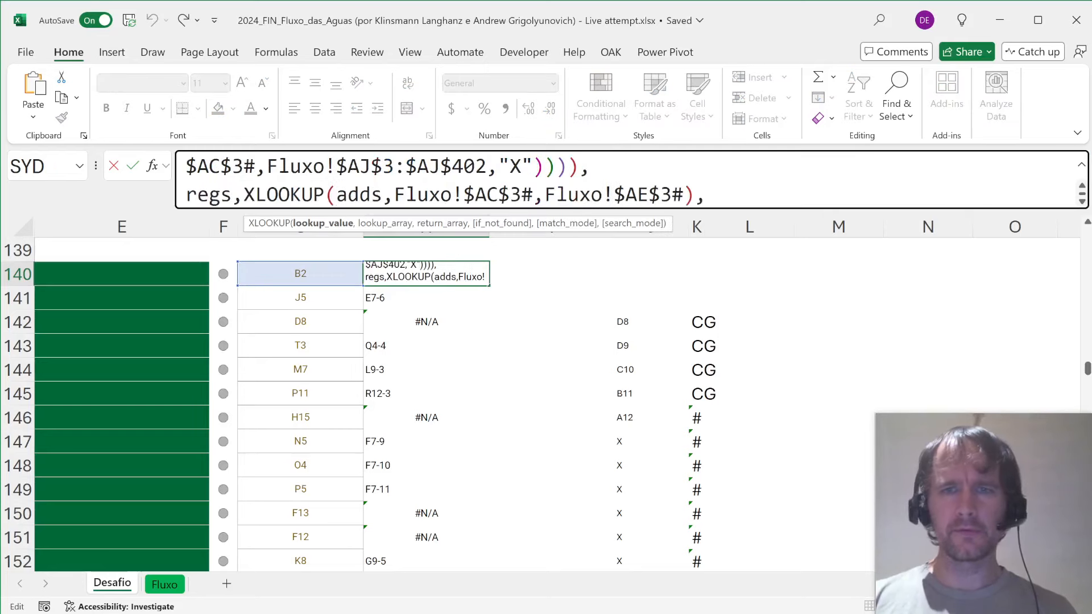
pyautogui.click(684, 195)
pyautogui.write(',"X"')
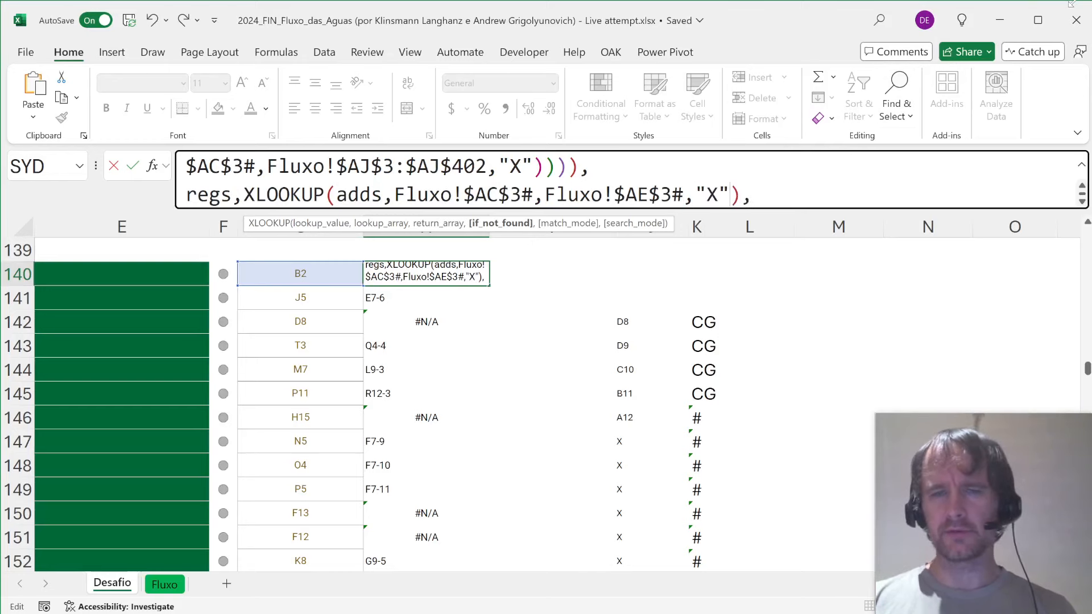
pyautogui.press('Return')
pyautogui.press('Up')
pyautogui.hotkey('ctrl', 'shift', 'Down')
pyautogui.hotkey('ctrl', 'd')
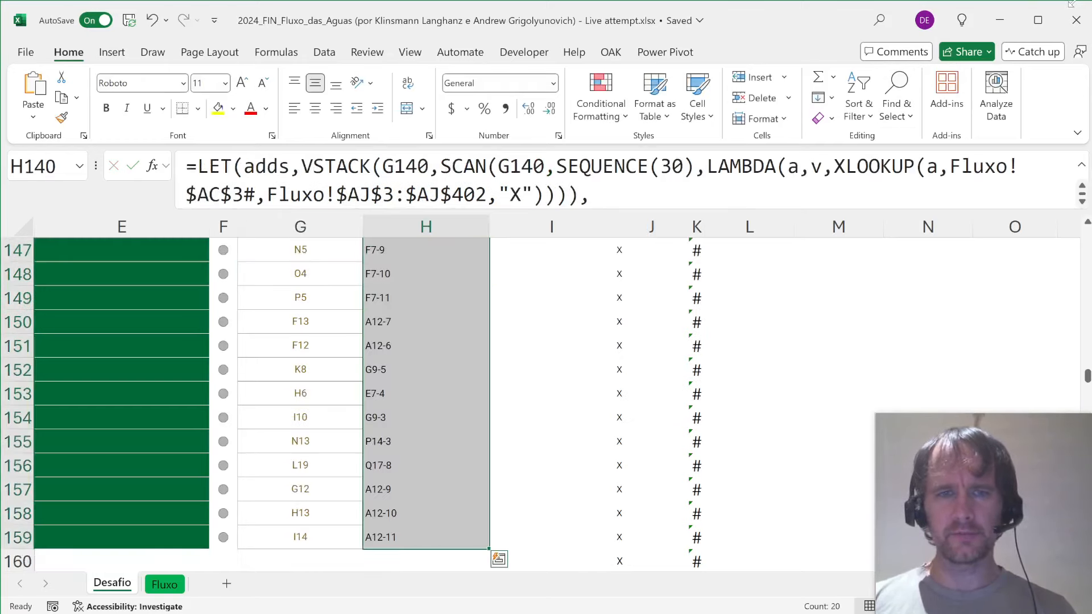
# - Copy H140:H159 and paste it as links into the Resposta cells from E140 for questions 51 to 70
pyautogui.press('Up')
pyautogui.press('Down')
pyautogui.hotkey('ctrl', 'shift', 'Down')
pyautogui.hotkey('ctrl', 'c')
pyautogui.press('Left')
pyautogui.press('Left')
pyautogui.press('Left')
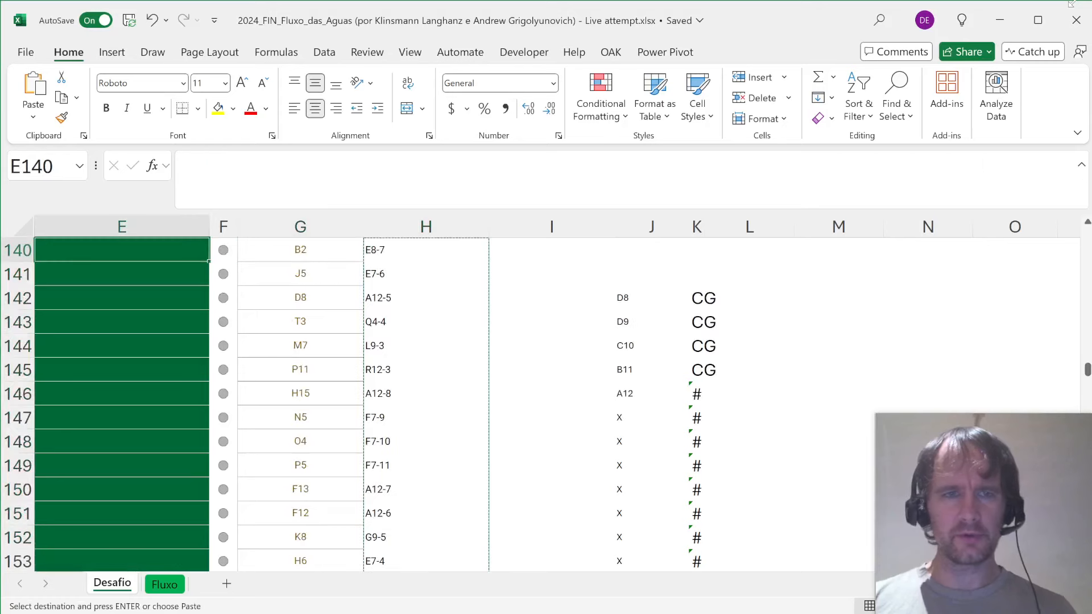
pyautogui.hotkey('ctrl', 'alt', 'v')
pyautogui.hotkey('alt', 'l')
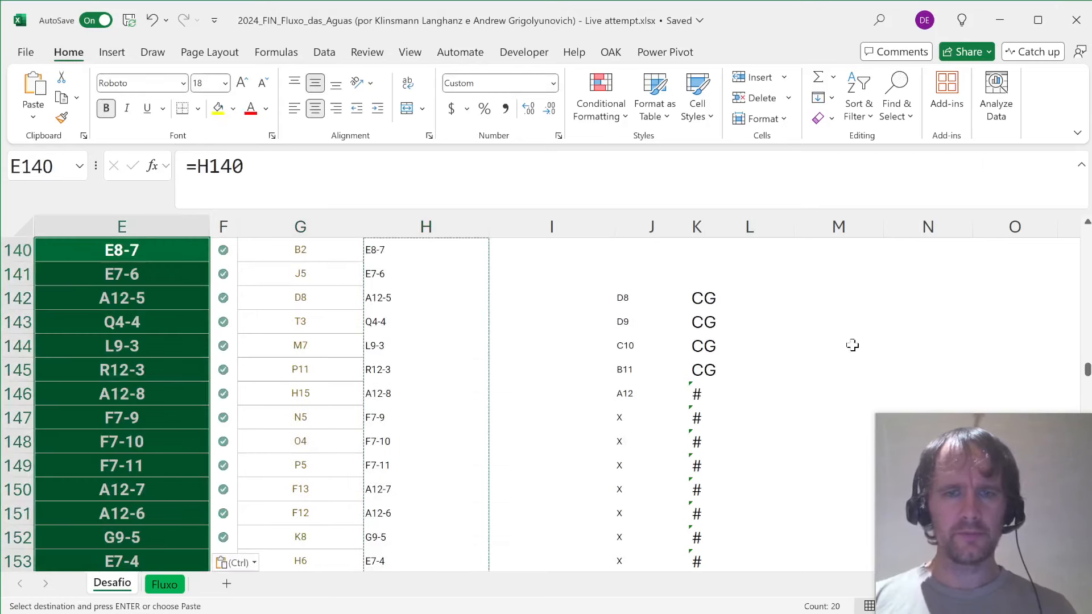
# - Clear the test formula and its spilled results in columns J and K from row 142
pyautogui.click(628, 289)
pyautogui.hotkey('ctrl', 'shift', 'Down')
pyautogui.hotkey('ctrl', 'shift', 'Right')
pyautogui.press('Delete')
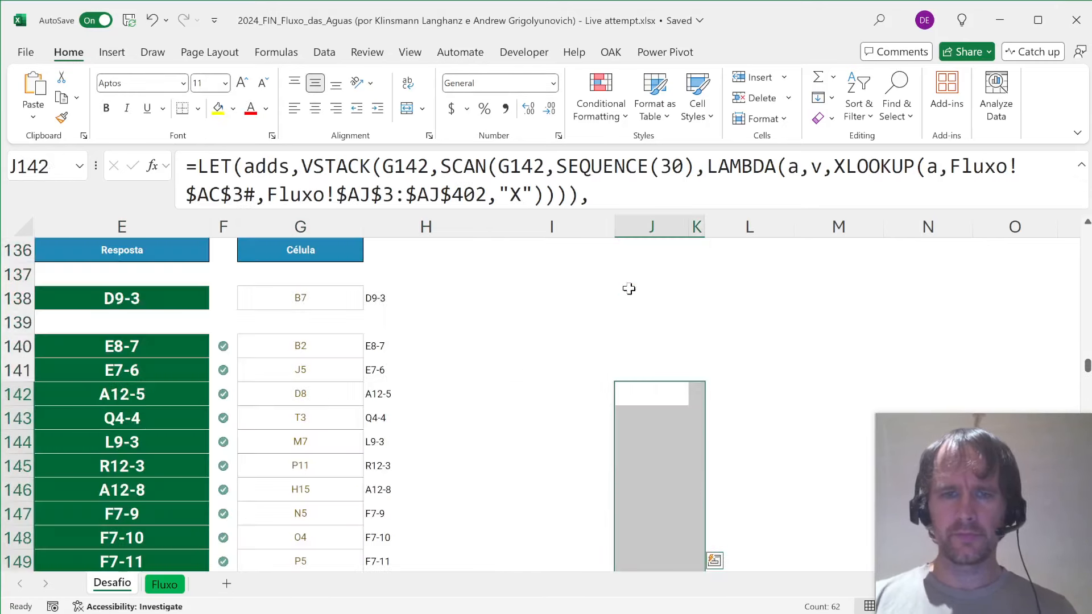
# - Enter =TRANSLATE(B166,"pt") in D166 to translate the first Nível 5 instruction
pyautogui.hscroll(-3, 308, 428)
pyautogui.scroll(-2, 307, 429)
pyautogui.scroll(-7, 308, 428)
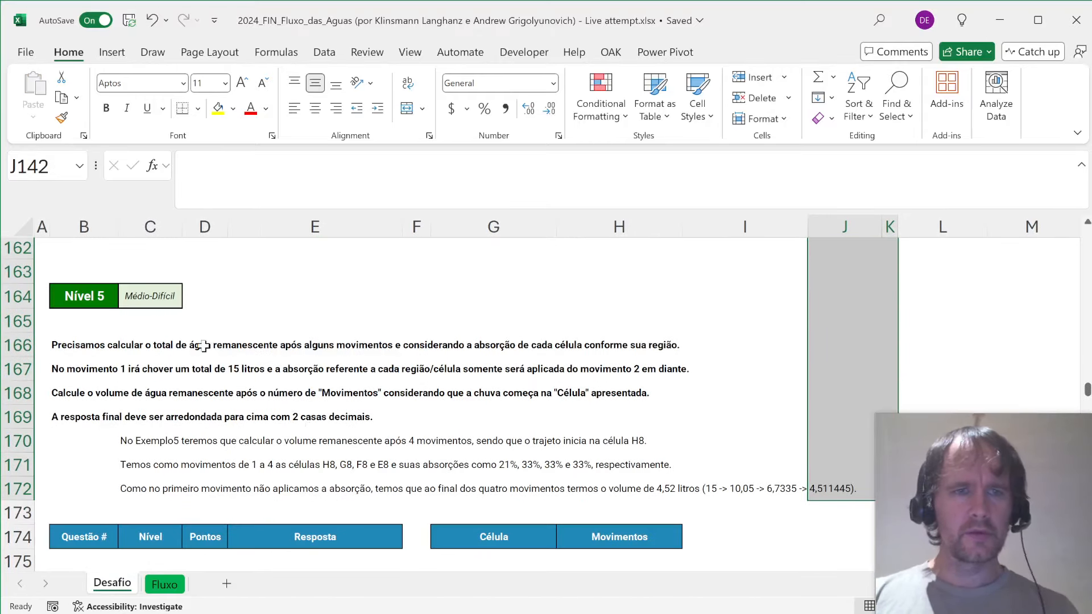
pyautogui.click(227, 351)
pyautogui.write('=tra')
pyautogui.press('Tab')
pyautogui.click(112, 345)
pyautogui.write(',')
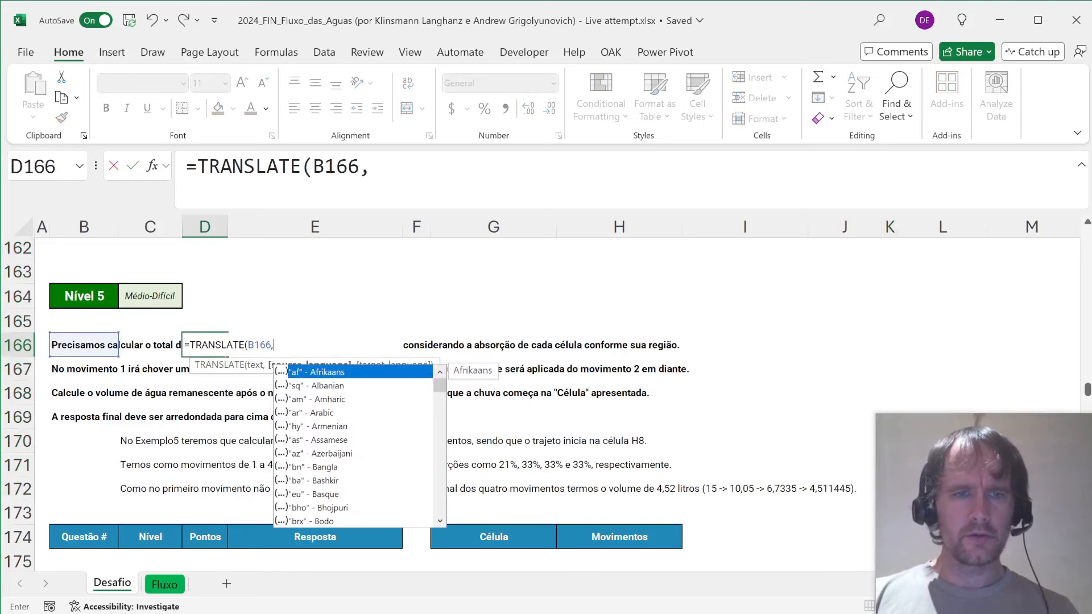
pyautogui.write('"pt")')
pyautogui.press('Return')
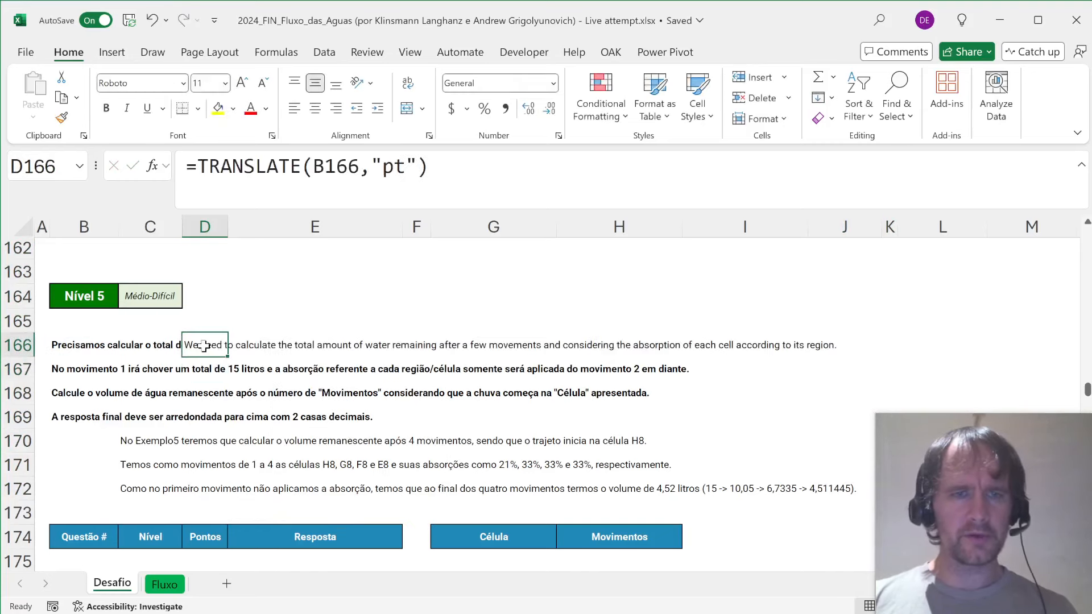
# - Fill D166's TRANSLATE formula down through D169 for the remaining bold Nível 5 instructions
pyautogui.moveTo(204, 345); pyautogui.dragTo(203, 369)
pyautogui.hotkey('shift', 'Down')
pyautogui.hotkey('shift', 'Down')
pyautogui.hotkey('ctrl', 'd')
# - Copy D169's TRANSLATE formula into E170:E172 to translate the Exemplo5 explanation
pyautogui.press('Down')
pyautogui.press('Down')
pyautogui.press('Down')
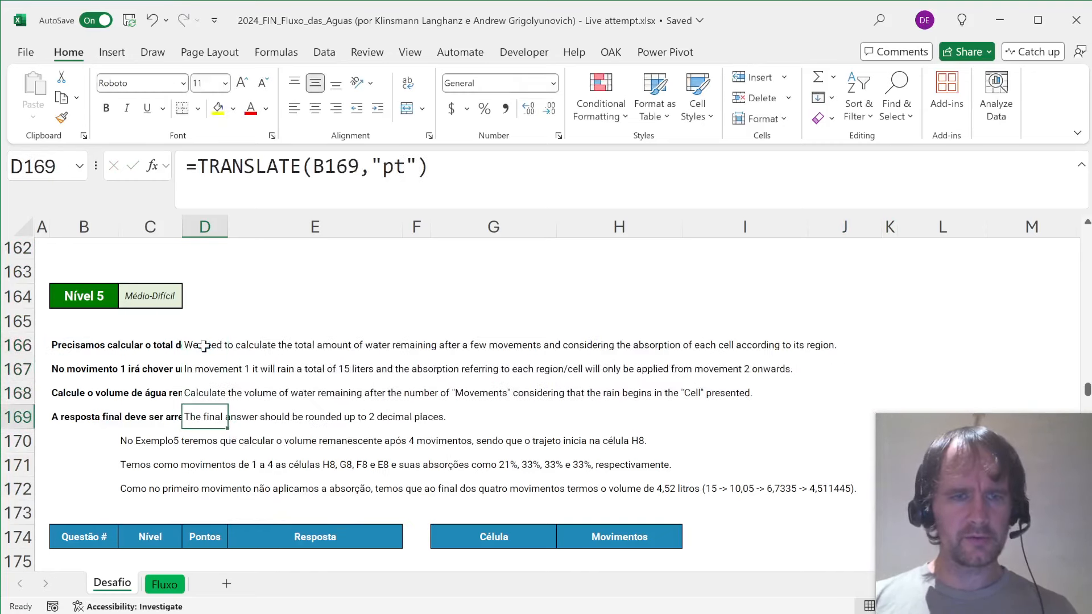
pyautogui.hotkey('ctrl', 'c')
pyautogui.press('Down')
pyautogui.press('Right')
pyautogui.hotkey('shift', 'Down')
pyautogui.hotkey('shift', 'Down')
pyautogui.hotkey('ctrl', 'v')
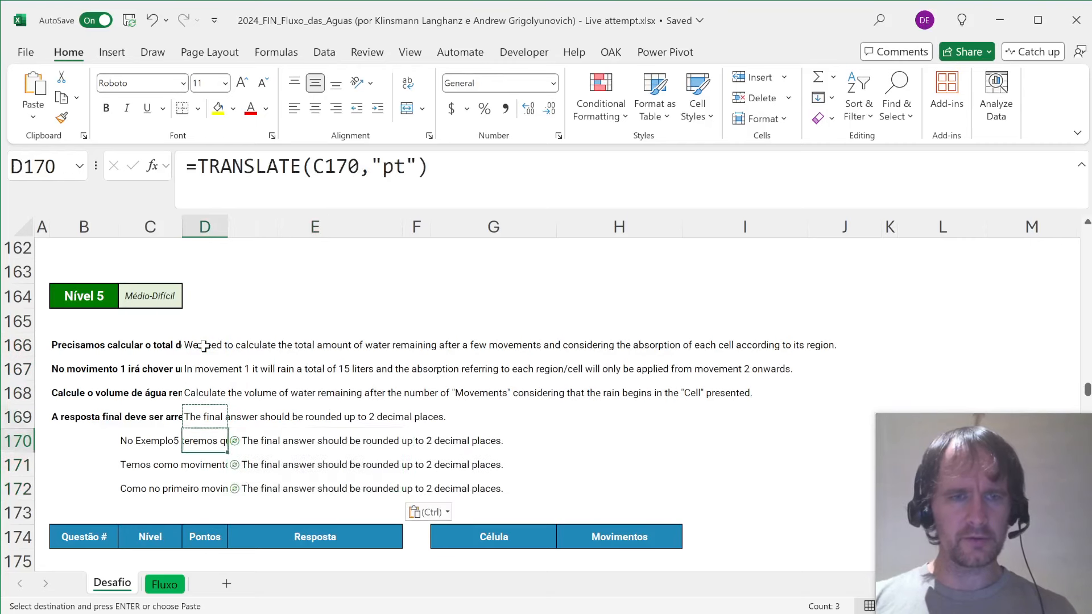
# - Convert the translation formulas in D166:E172 to plain values in place
pyautogui.press('Up')
pyautogui.press('Up')
pyautogui.press('Up')
pyautogui.press('Up')
pyautogui.hotkey('shift', 'Down')
pyautogui.hotkey('shift', 'Down')
pyautogui.hotkey('shift', 'Down')
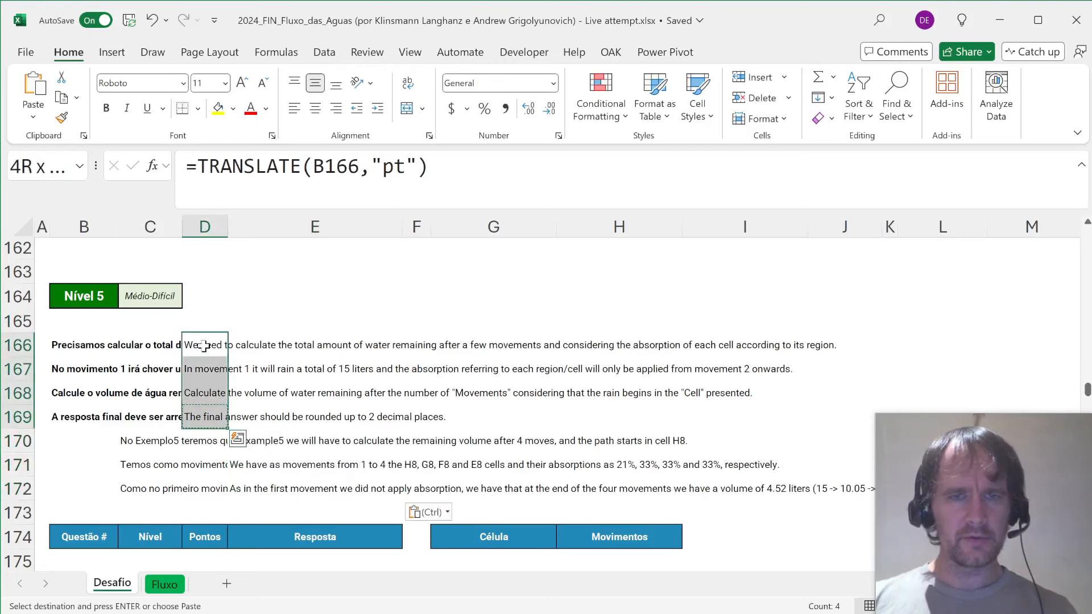
pyautogui.hotkey('shift', 'Right')
pyautogui.hotkey('shift', 'Down')
pyautogui.hotkey('shift', 'Down')
pyautogui.hotkey('shift', 'Down')
pyautogui.hotkey('ctrl', 'c')
pyautogui.hotkey('ctrl', 'shift', 'v')
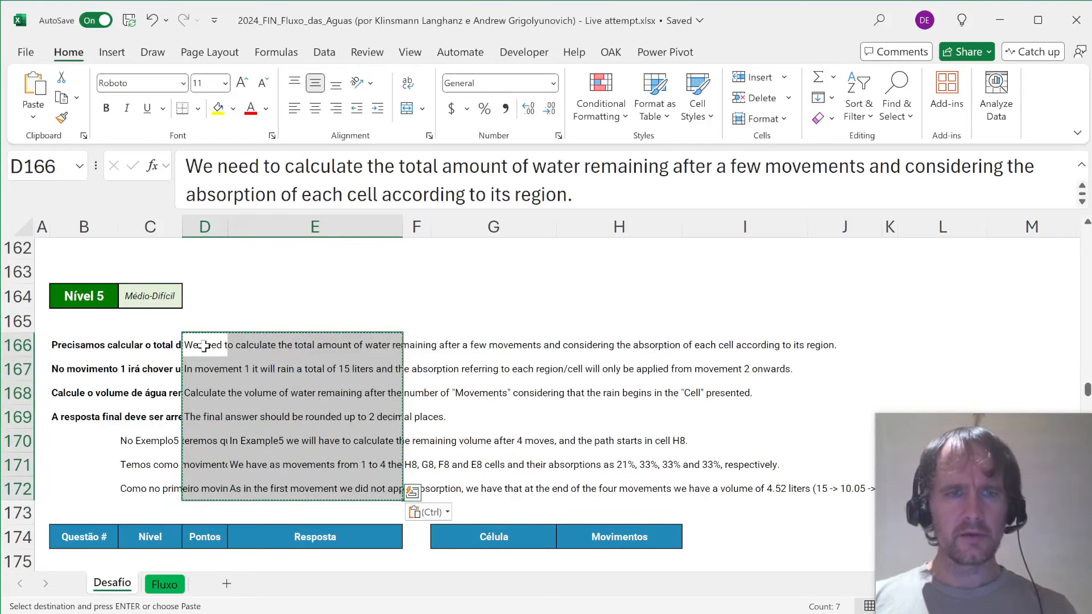
# - Read the translated Nível 5 instructions and the Example5 explanation in D166:E172
pyautogui.click(203, 345)
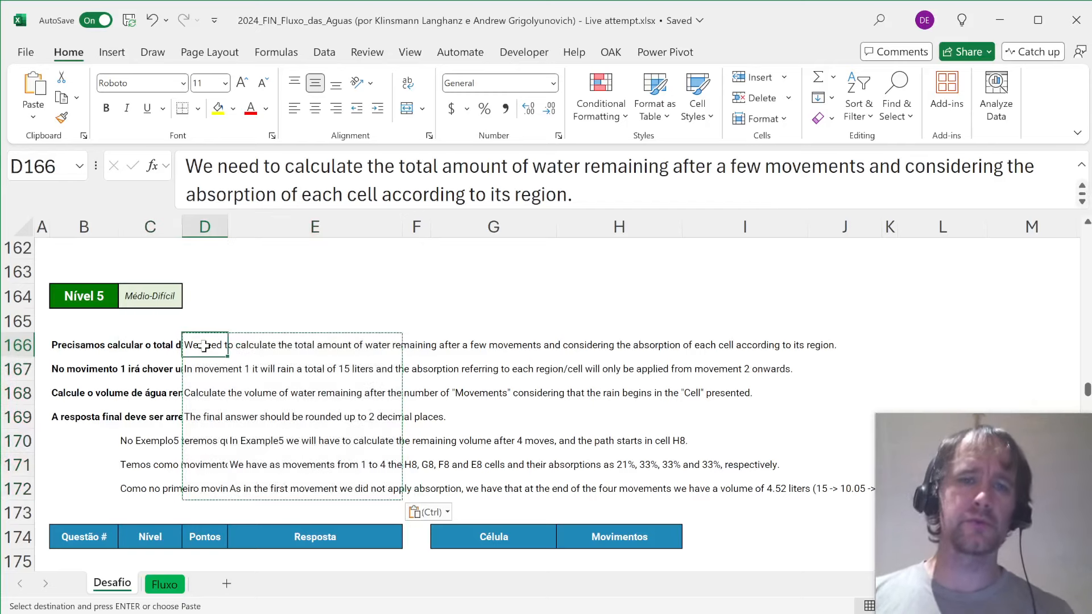
pyautogui.press('Down')
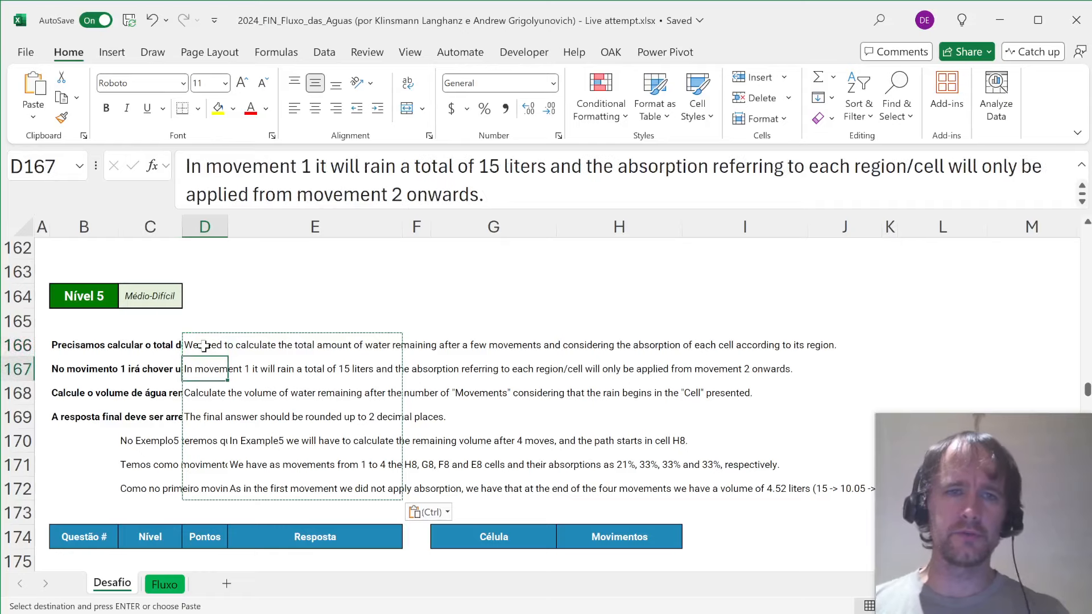
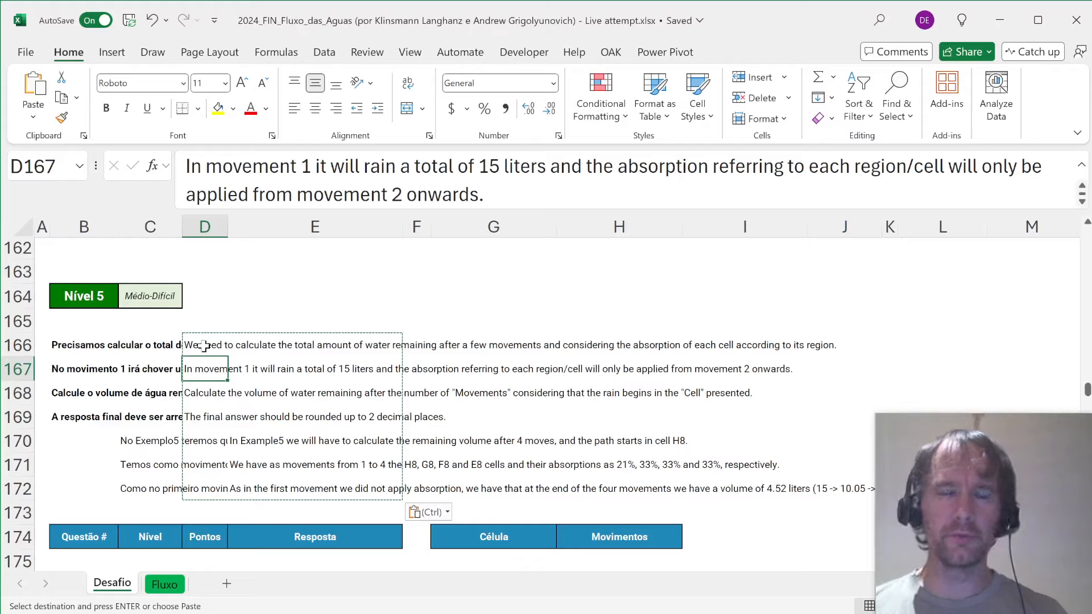
pyautogui.press('Down')
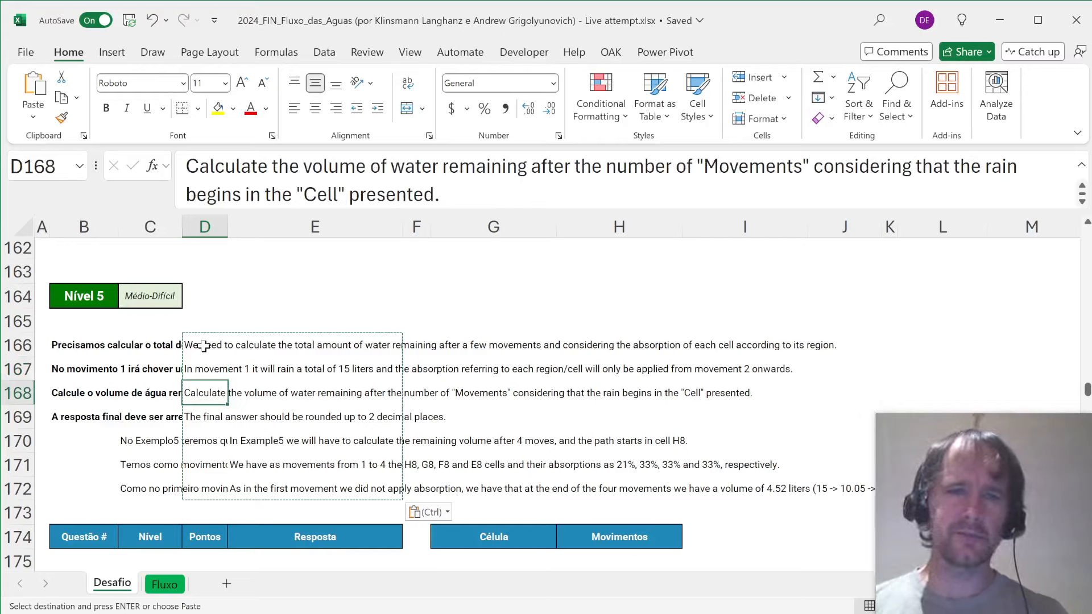
pyautogui.press('Down')
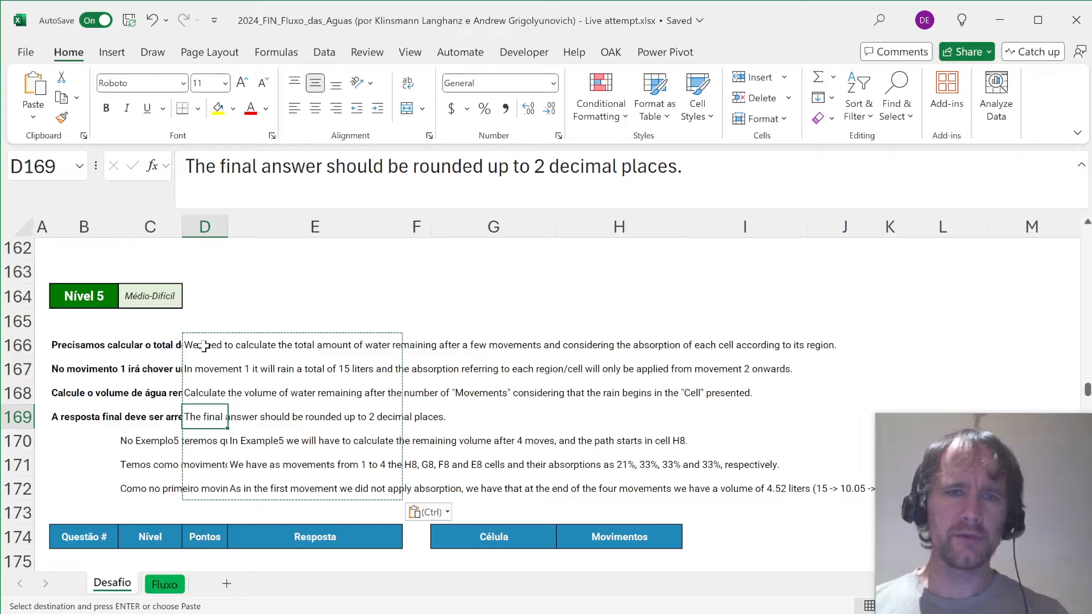
pyautogui.press('Down')
pyautogui.press('Right')
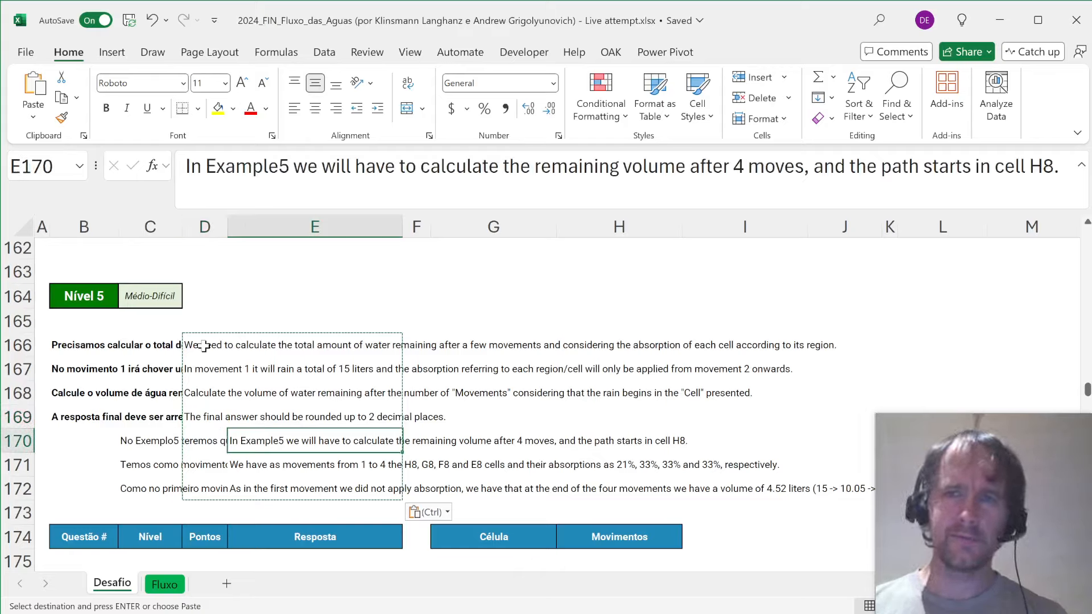
pyautogui.press('Down')
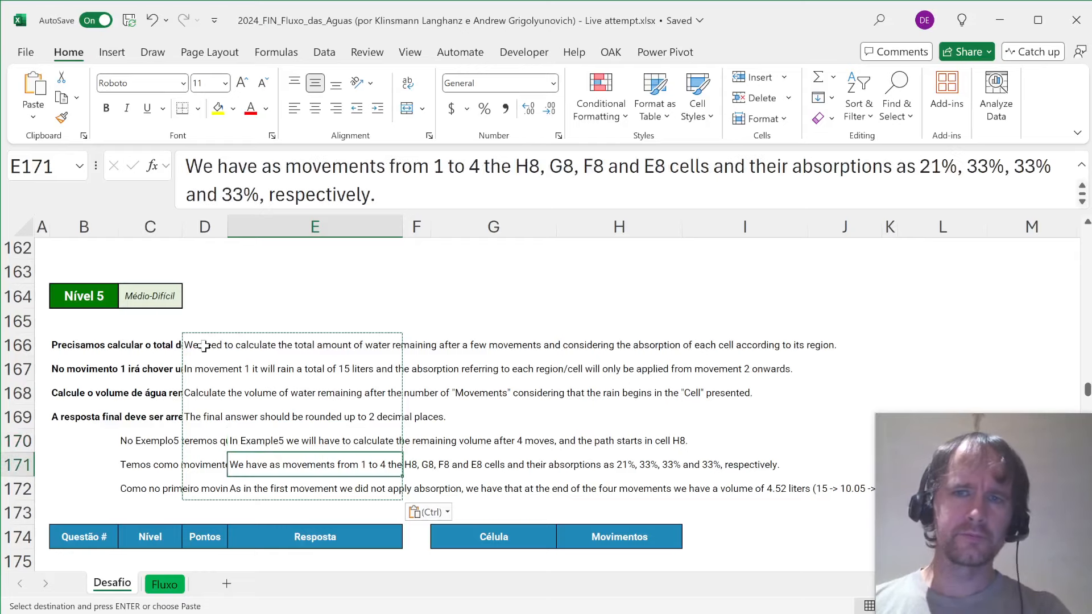
pyautogui.press('Down')
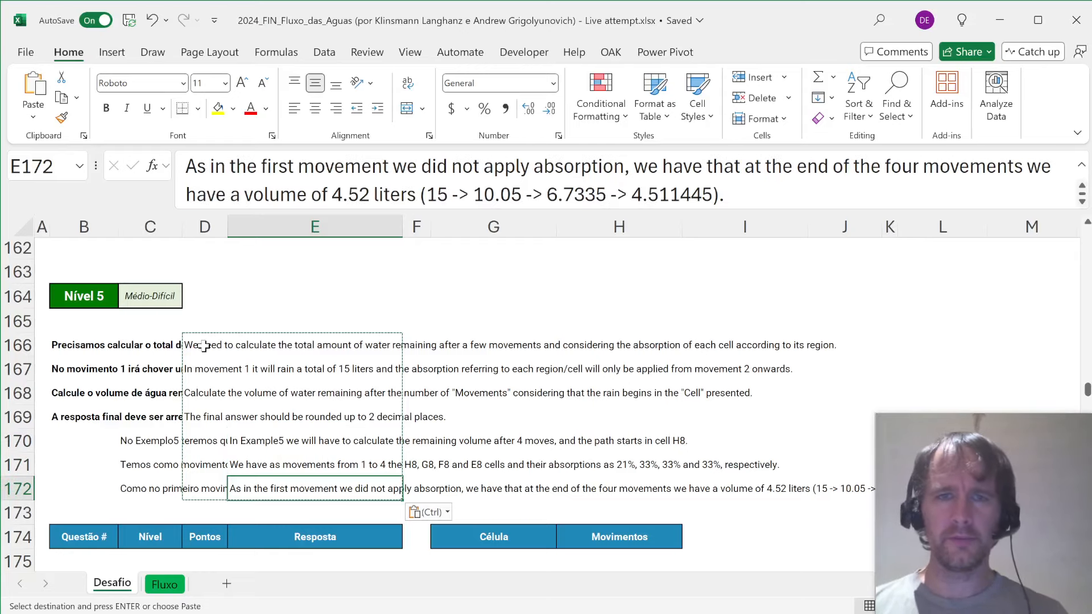
# - Insert a blank column after Reg in the Fluxo table and head it Abs in AF2
pyautogui.hotkey('ctrl', 'pagedown')
pyautogui.hscroll(10, 680, 405)
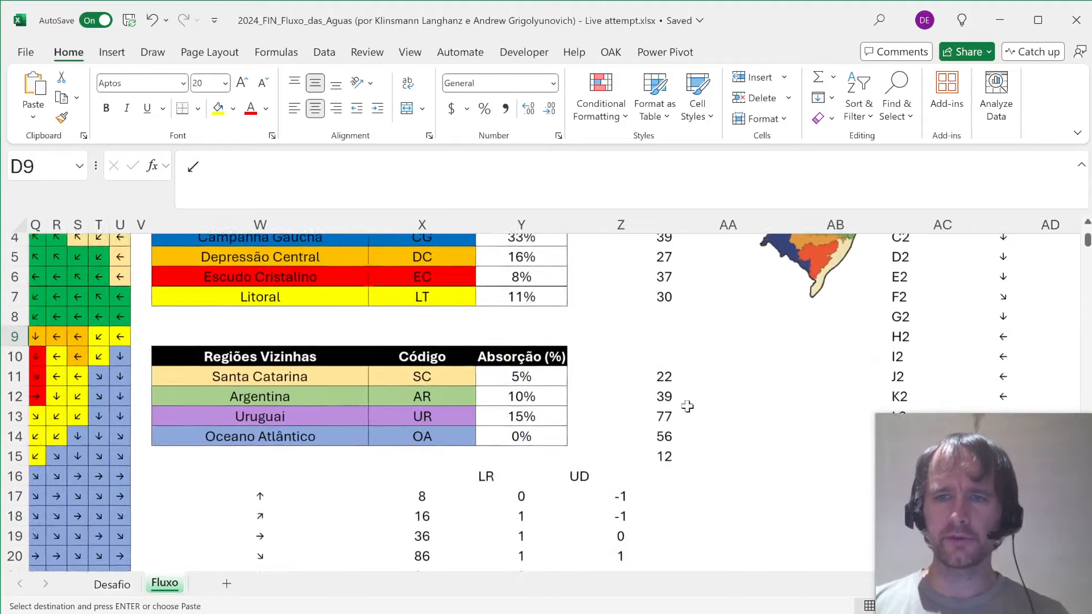
pyautogui.click(641, 351)
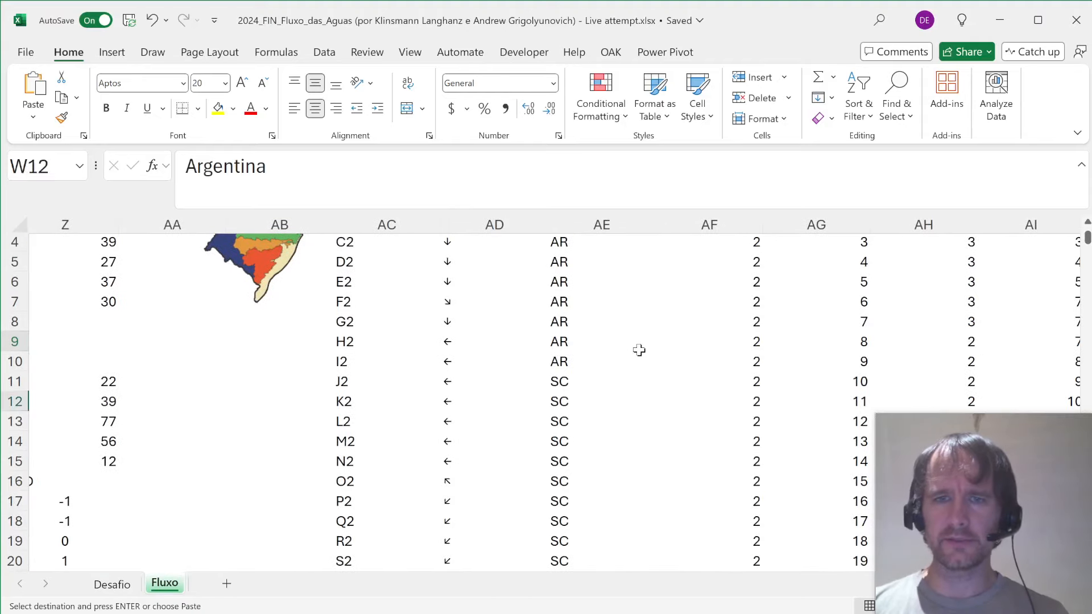
pyautogui.click(562, 339)
pyautogui.hotkey('ctrl', 'Up')
pyautogui.press('Down')
pyautogui.press('Right')
pyautogui.hotkey('alt', 'h')
pyautogui.press('i')
pyautogui.press('c')
pyautogui.press('Up')
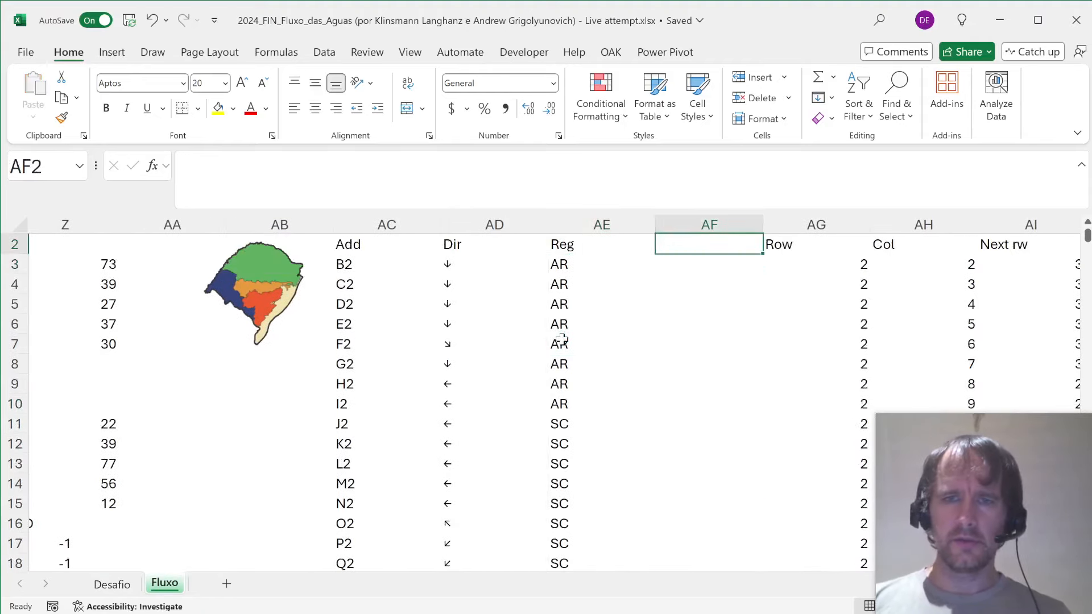
pyautogui.write('Abs')
pyautogui.press('Return')
# - Start an XLOOKUP in AF3 that looks up the regions in AE3# within the region codes $X$3:$X$14
pyautogui.write('=xl')
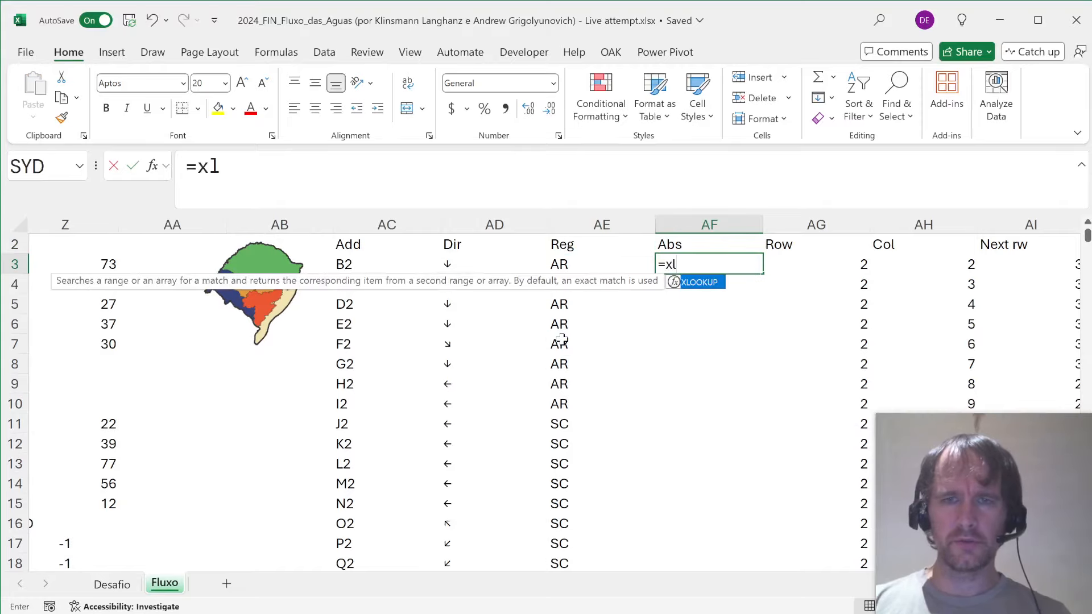
pyautogui.press('Tab')
pyautogui.press('Left')
pyautogui.hotkey('ctrl', 'shift', 'Down')
pyautogui.write(',')
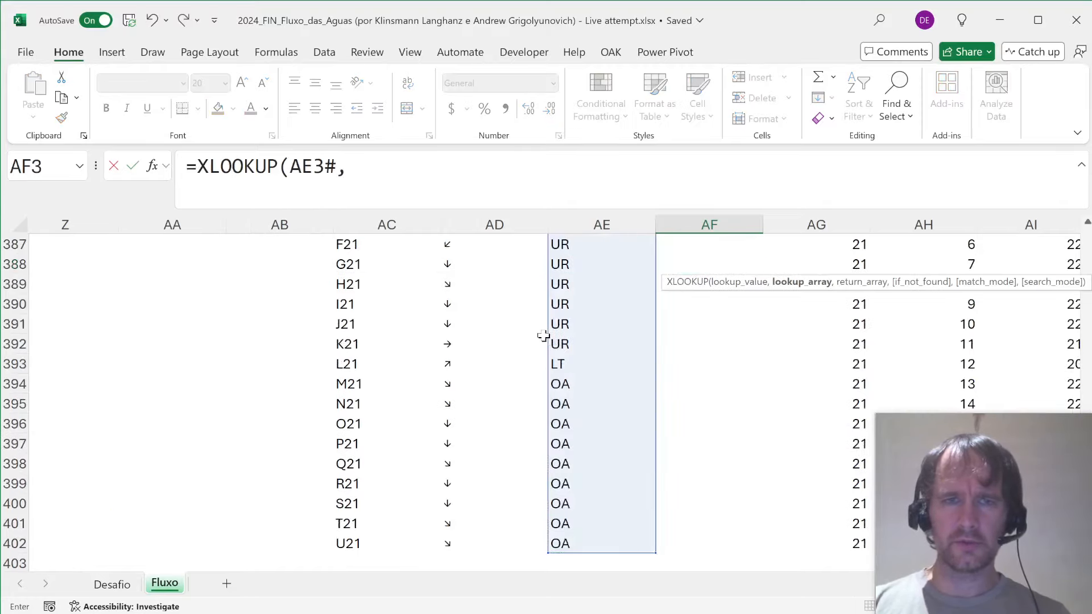
pyautogui.scroll(15, 543, 336)
pyautogui.scroll(20, 543, 336)
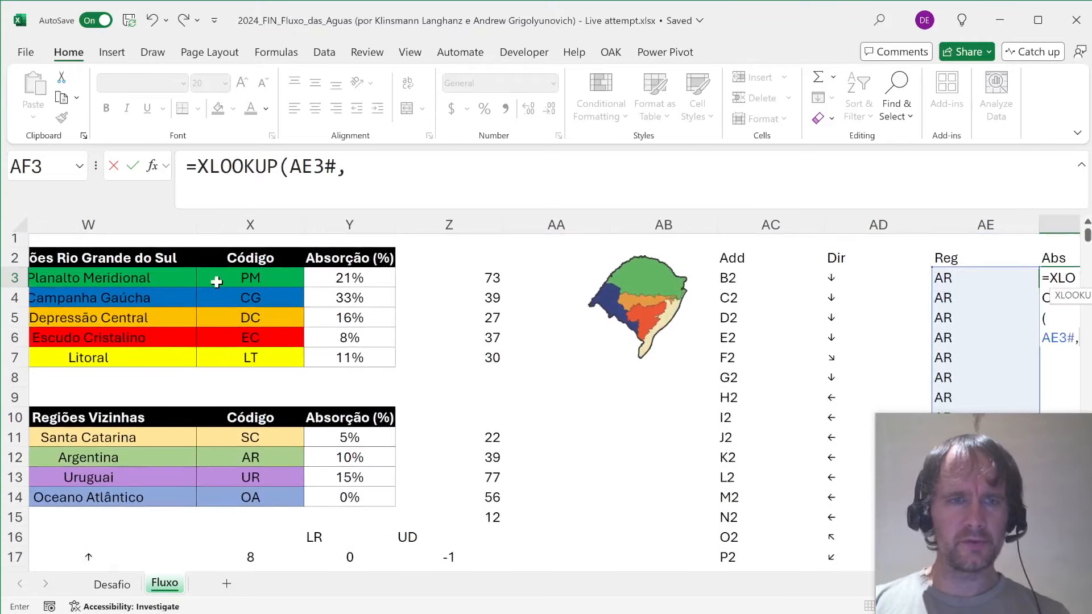
pyautogui.click(235, 277)
pyautogui.hotkey('ctrl', 'shift', 'Down')
pyautogui.hotkey('ctrl', 'shift', 'Down')
pyautogui.hotkey('ctrl', 'shift', 'Down')
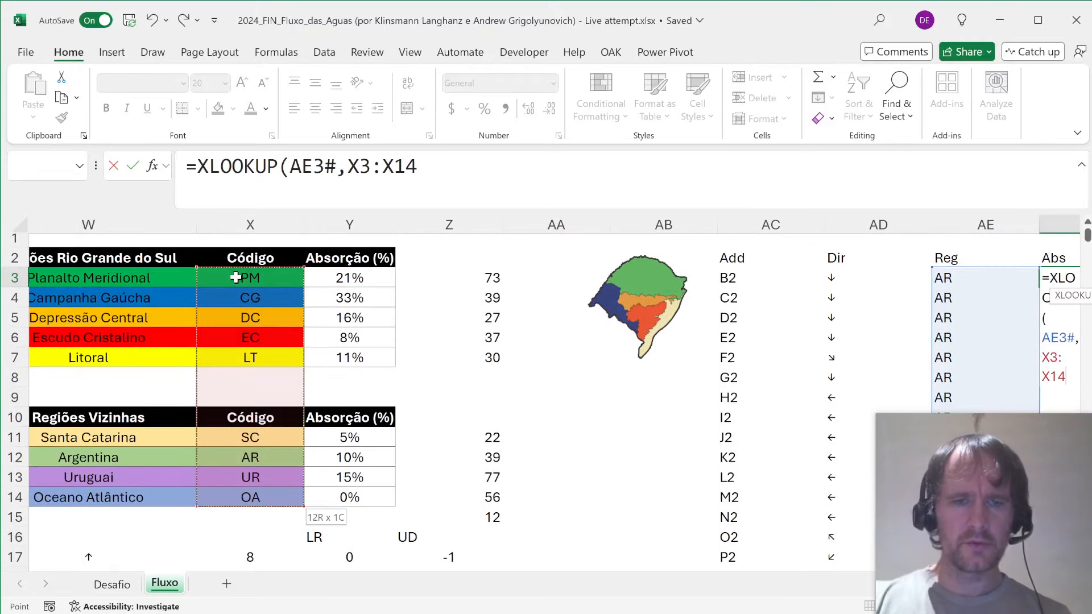
pyautogui.press('F4')
pyautogui.write(',')
# - Complete AF3's XLOOKUP with the absorption percentages $Y$3:$Y$14 as the return array
pyautogui.click(162, 280)
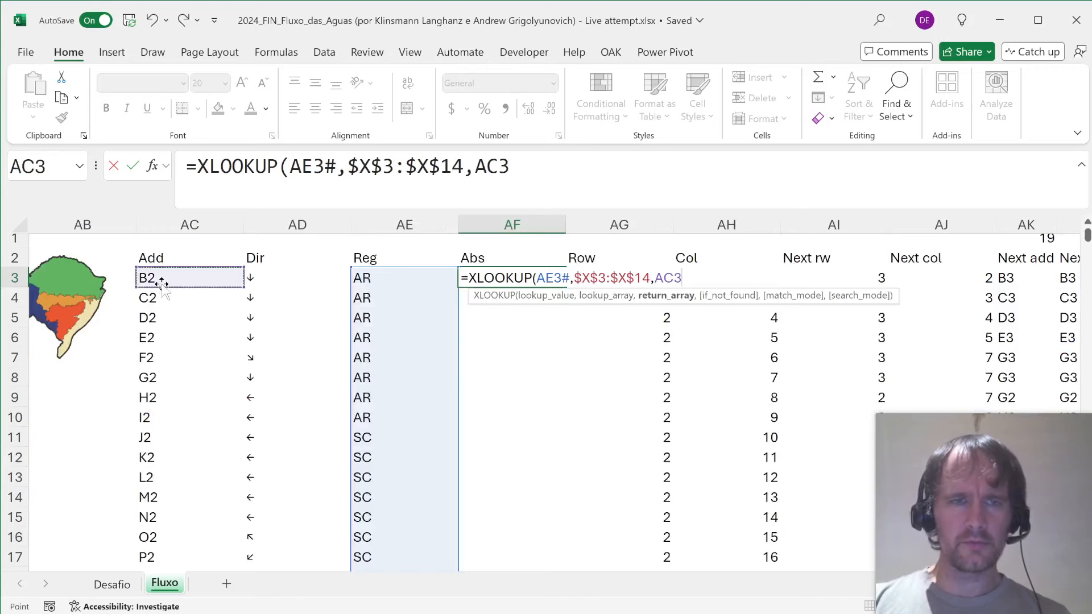
pyautogui.hotkey('ctrl', 'Left')
pyautogui.hotkey('ctrl', 'Left')
pyautogui.press('Right')
pyautogui.press('Right')
pyautogui.hotkey('ctrl', 'shift', 'Down')
pyautogui.hotkey('ctrl', 'shift', 'Down')
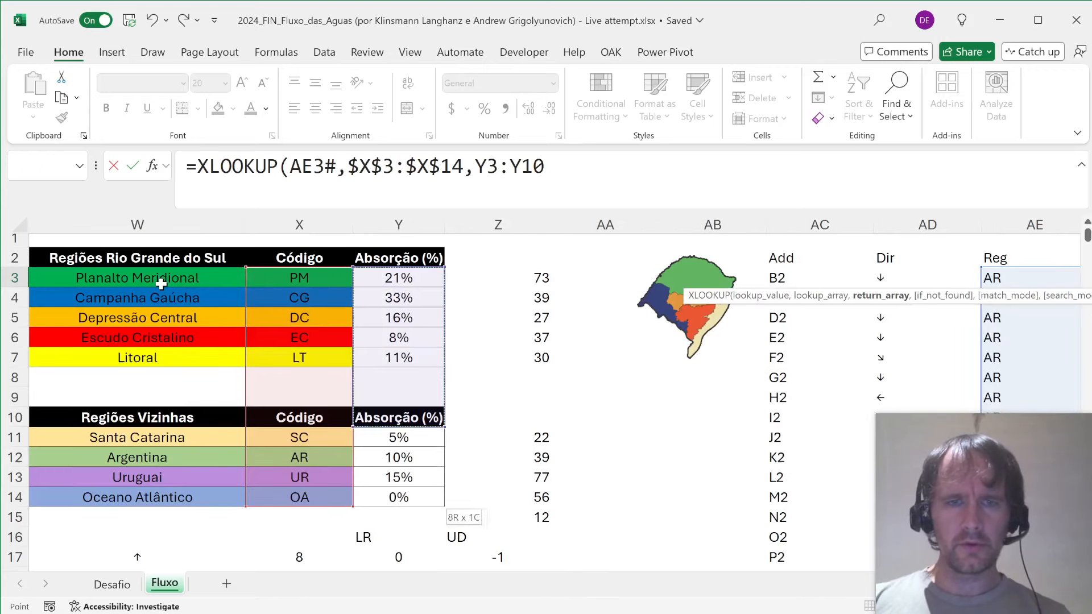
pyautogui.hotkey('ctrl', 'shift', 'Down')
pyautogui.press('F4')
pyautogui.write(')')
pyautogui.press('Return')
# - Name the spilled absorption range AF3# abso
pyautogui.press('Up')
pyautogui.hotkey('ctrl', 'shift', 'Down')
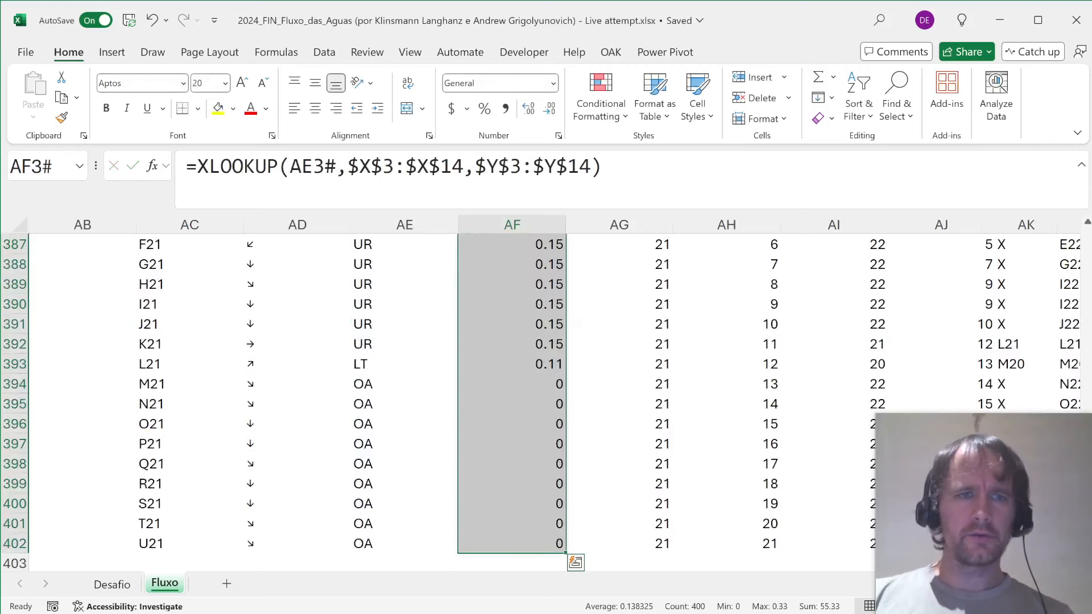
pyautogui.click(34, 166)
pyautogui.write('abso')
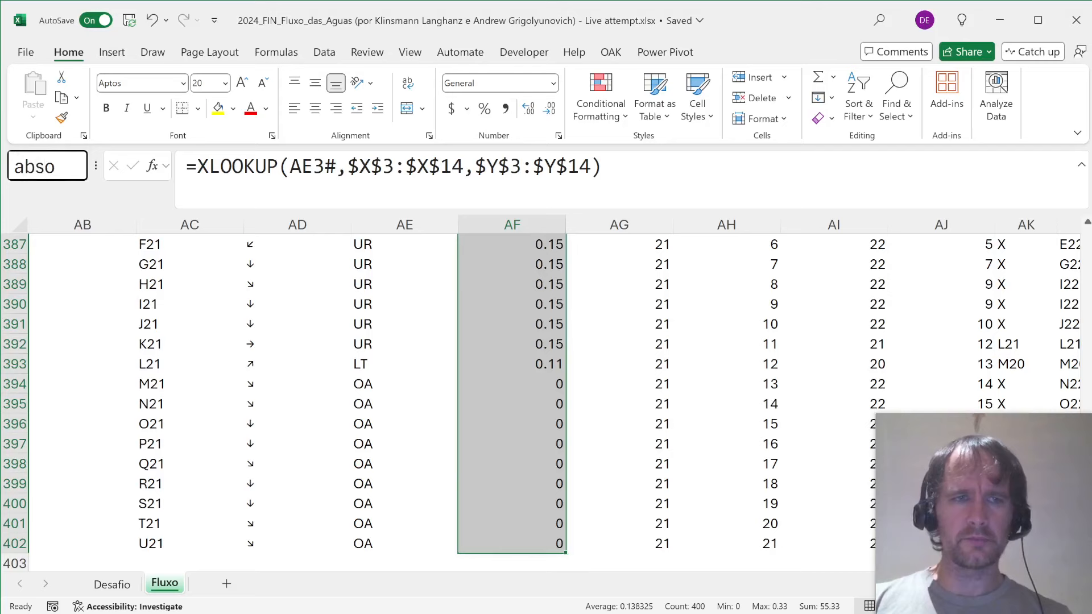
pyautogui.press('Return')
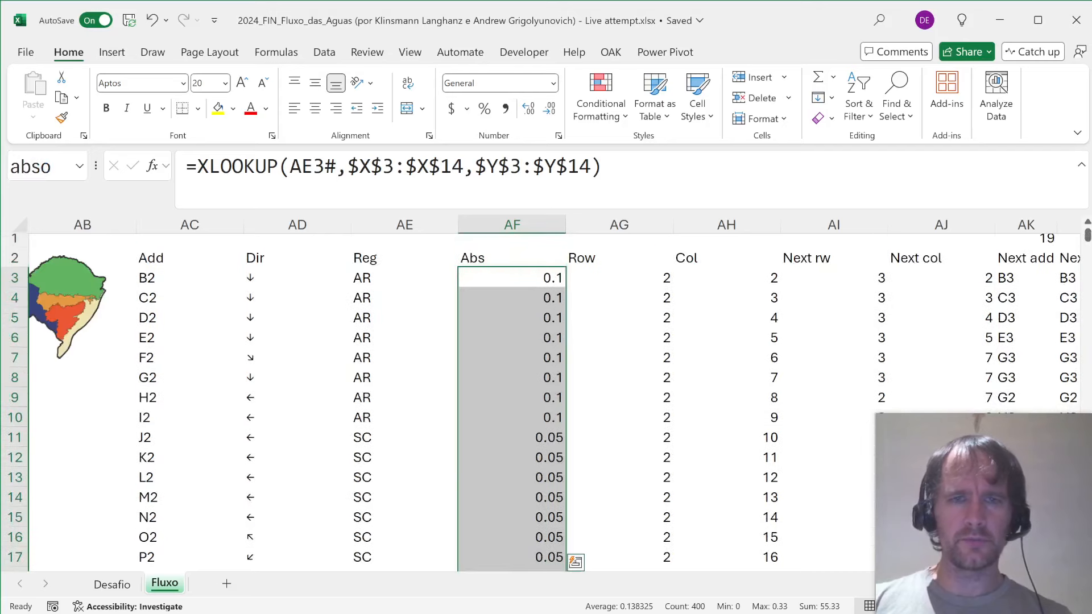
# - Name the spilled region range AE3# reg
pyautogui.press('Left')
pyautogui.press('Left')
pyautogui.press('Right')
pyautogui.hotkey('ctrl', 'shift', 'Down')
pyautogui.click(34, 166)
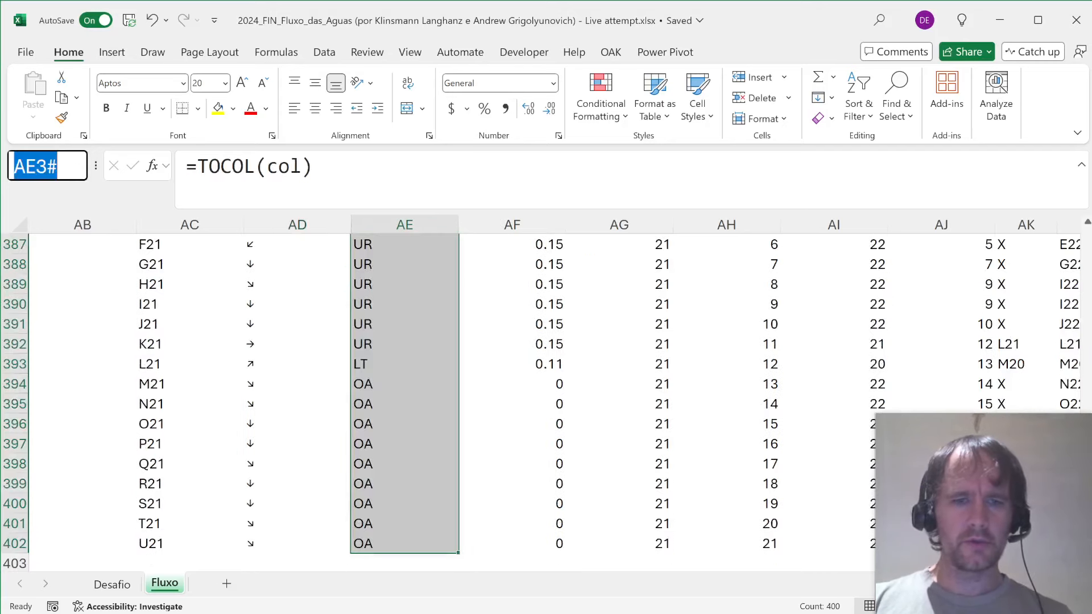
pyautogui.write('reg')
pyautogui.press('Return')
# - Name the spilled cell-address range AC3# add
pyautogui.press('Left')
pyautogui.press('Left')
pyautogui.hotkey('ctrl', 'shift', 'Down')
pyautogui.click(34, 166)
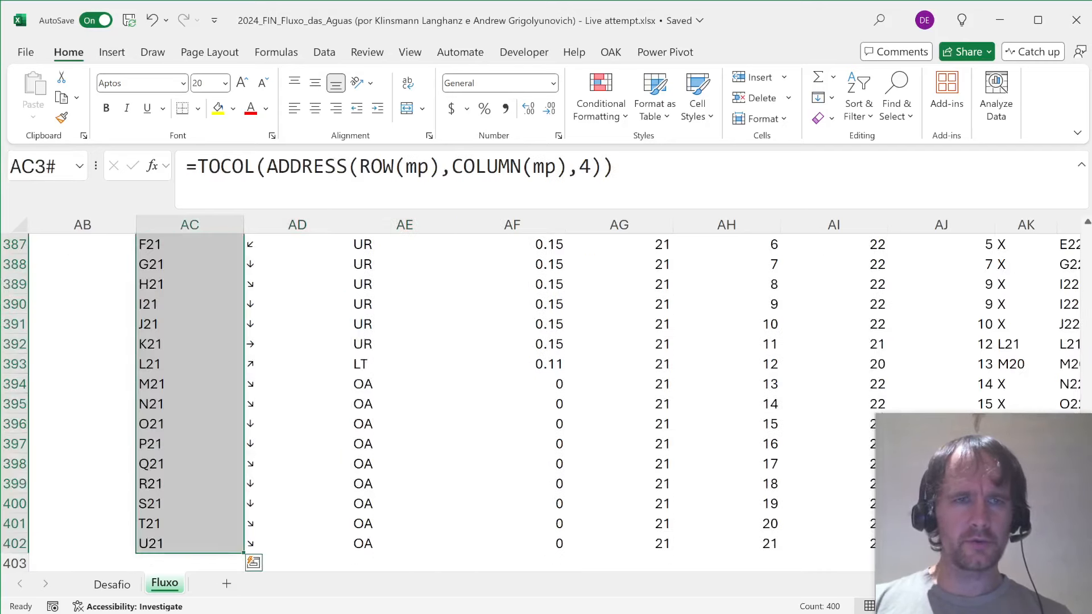
pyautogui.write('add')
pyautogui.press('Return')
pyautogui.press('Right')
pyautogui.hotkey('ctrl', 'shift', 'Down')
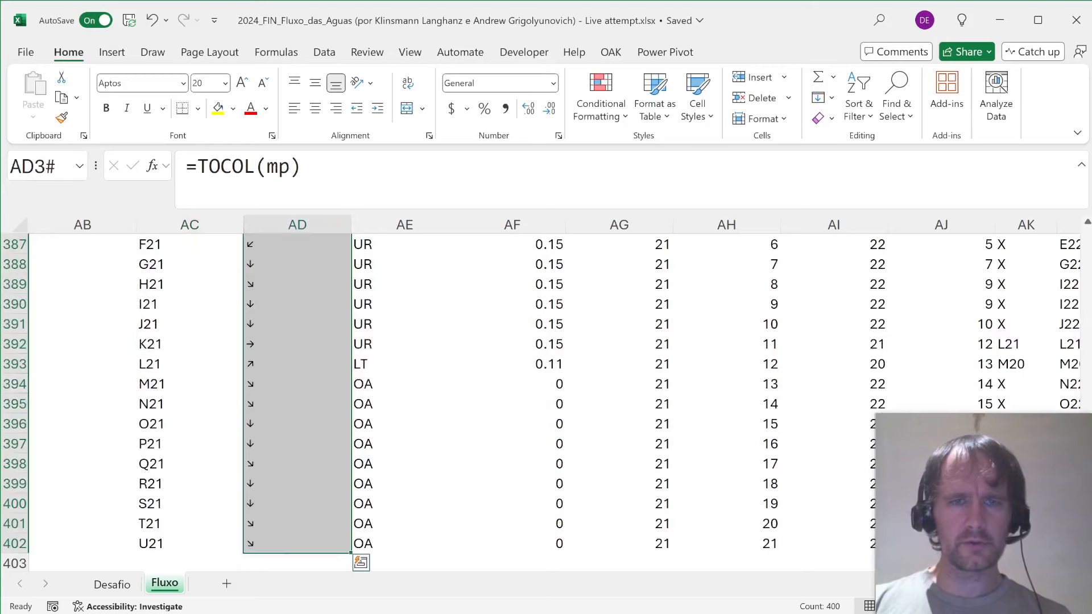
pyautogui.press('Right')
pyautogui.press('Right')
pyautogui.press('Right')
pyautogui.press('Right')
pyautogui.hotkey('ctrl', 'pageup')
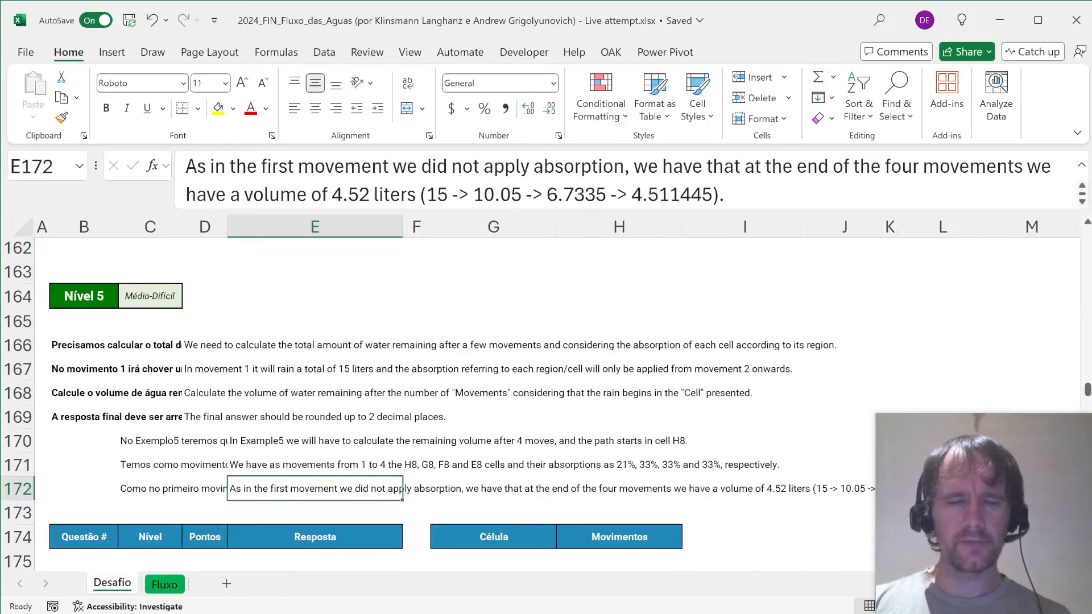
# - Name the Next add range AK3:AK402 on the Fluxo sheet nxt
pyautogui.hotkey('ctrl', 'pagedown')
pyautogui.press('Right')
pyautogui.press('Right')
pyautogui.press('Right')
pyautogui.press('Right')
pyautogui.press('Up')
pyautogui.press('Down')
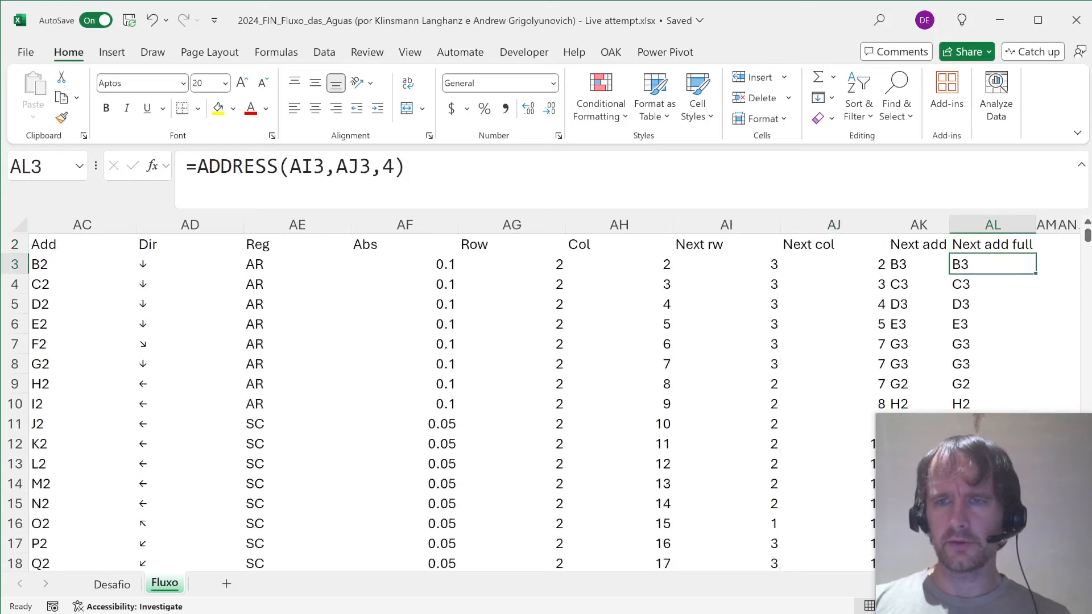
pyautogui.press('Left')
pyautogui.hotkey('ctrl', 'shift', 'Down')
pyautogui.hotkey('alt', 'F3')
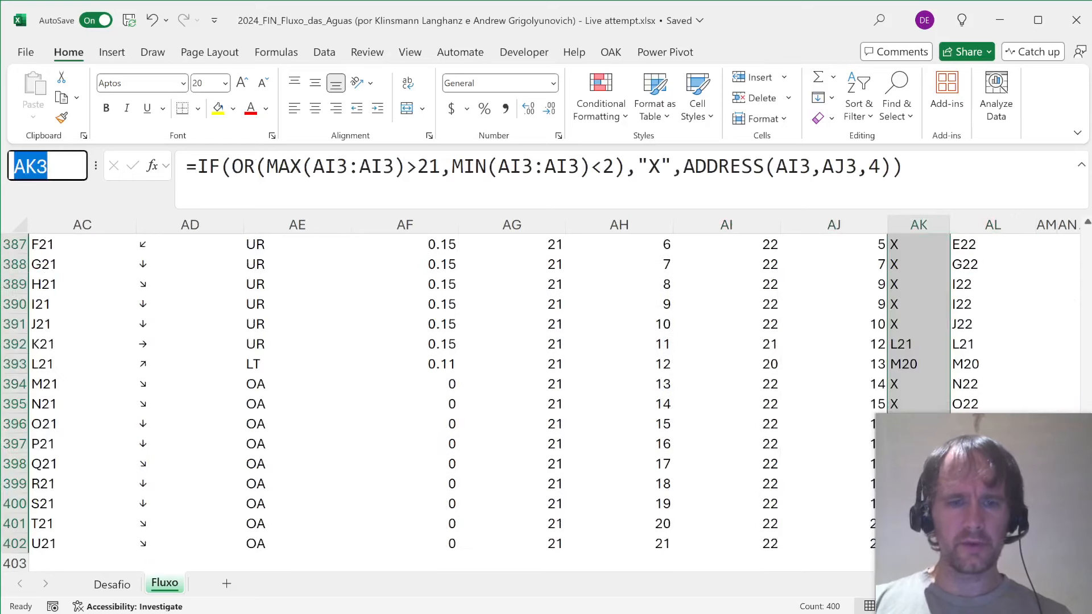
pyautogui.write('nxt')
pyautogui.press('Return')
# - Copy the text of the Nível 4 LET formula in Desafio's H159 into I176, keeping the cell in edit mode
pyautogui.hotkey('ctrl', 'pageup')
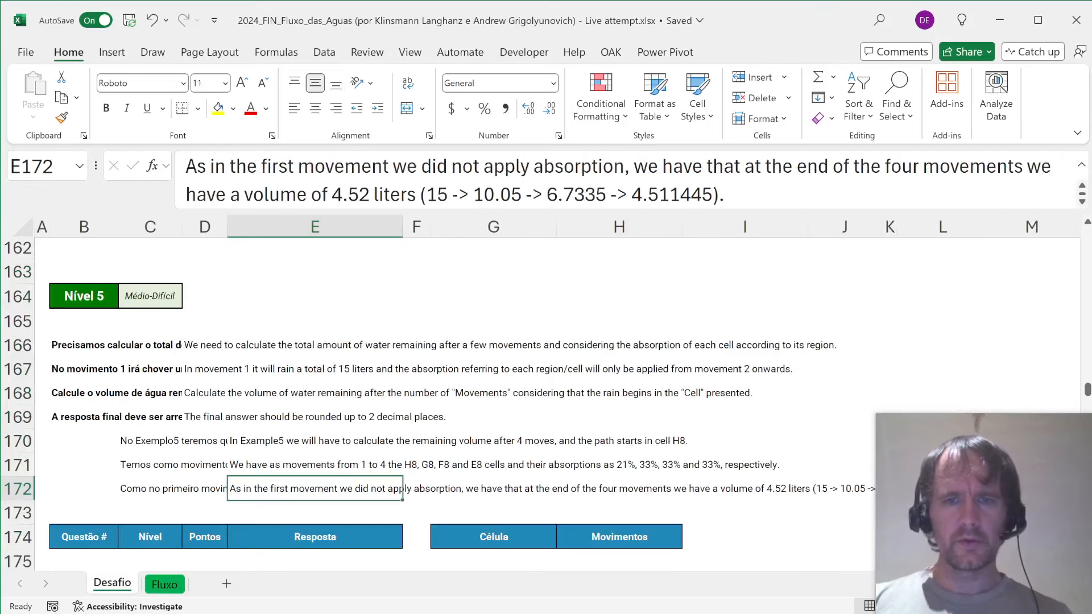
pyautogui.press('Left')
pyautogui.press('Right')
pyautogui.press('pageup')
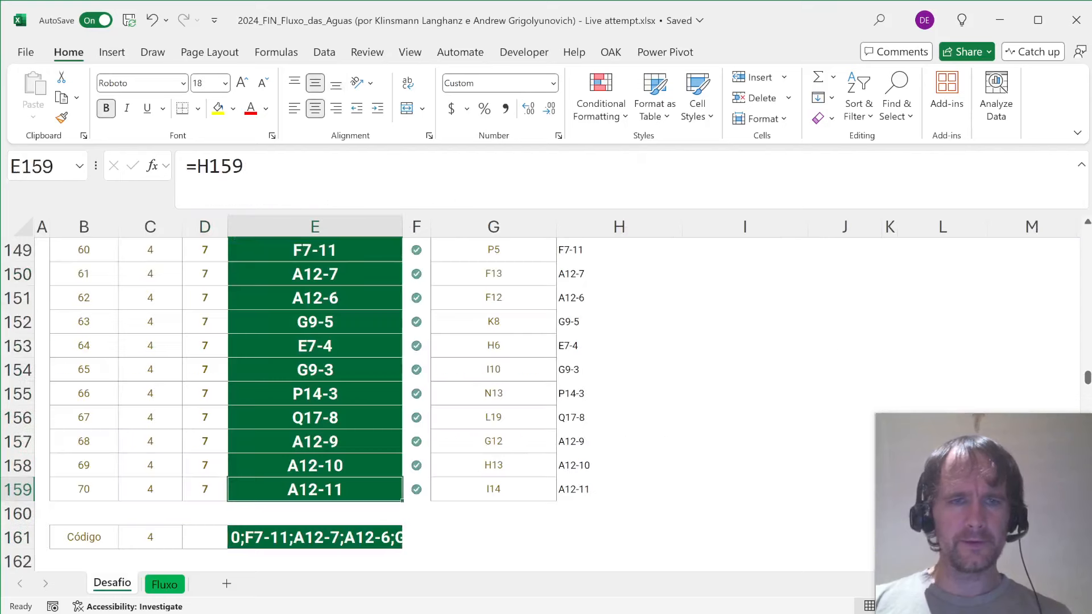
pyautogui.click(560, 485)
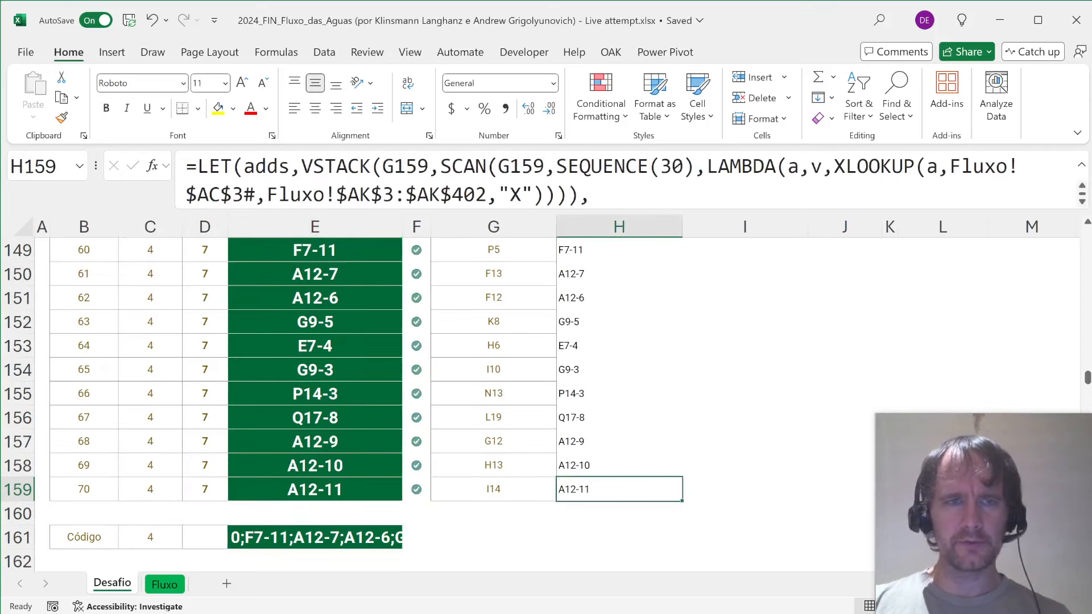
pyautogui.press('F2')
pyautogui.press('Escape')
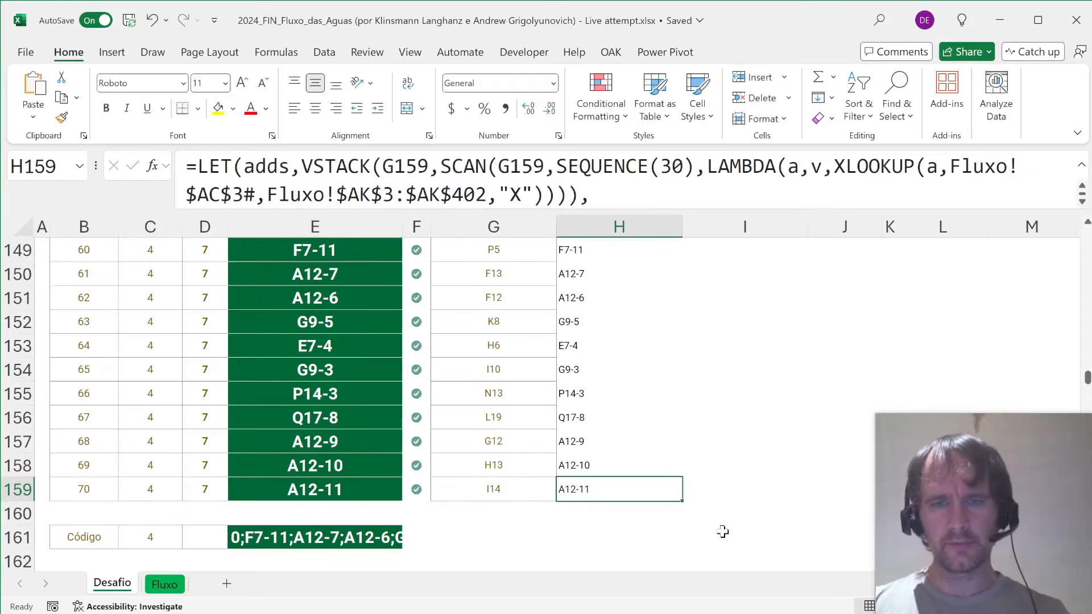
pyautogui.scroll(-6, 722, 532)
pyautogui.click(711, 485)
pyautogui.press('F2')
pyautogui.hotkey('ctrl', 'v')
pyautogui.hotkey('ctrl', 'Home')
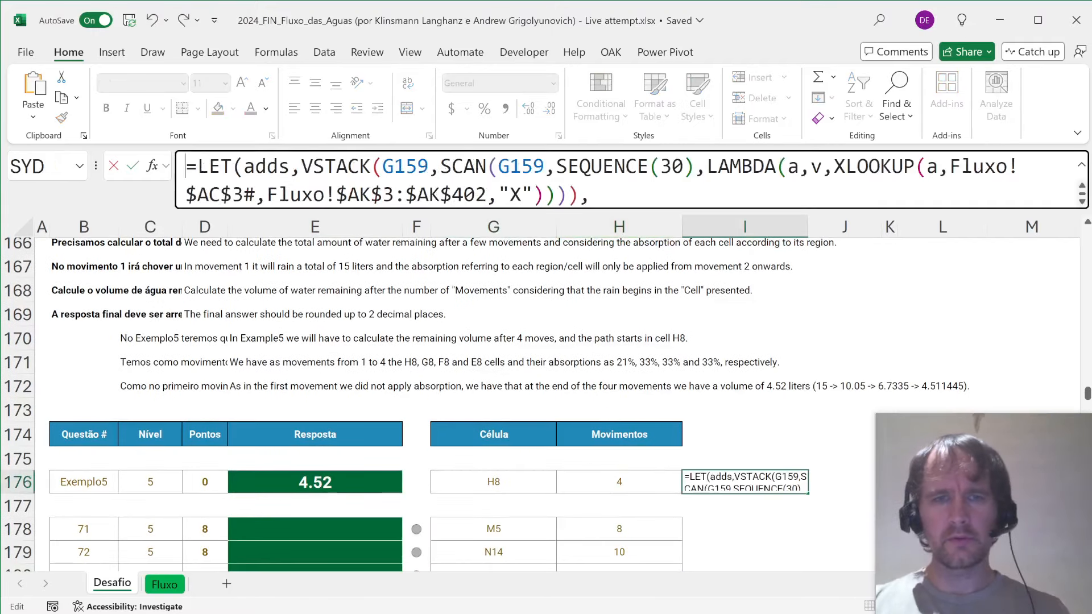
# - Repoint both G159 references in I176's formula to G176 and set the SEQUENCE rows to H176
pyautogui.doubleClick(404, 166)
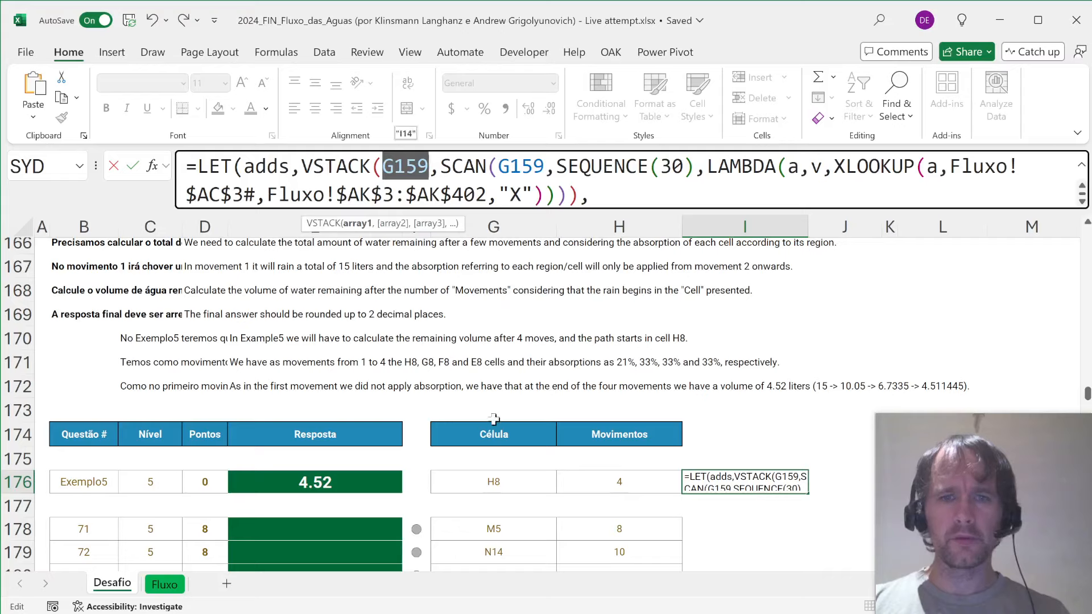
pyautogui.click(497, 482)
pyautogui.doubleClick(521, 166)
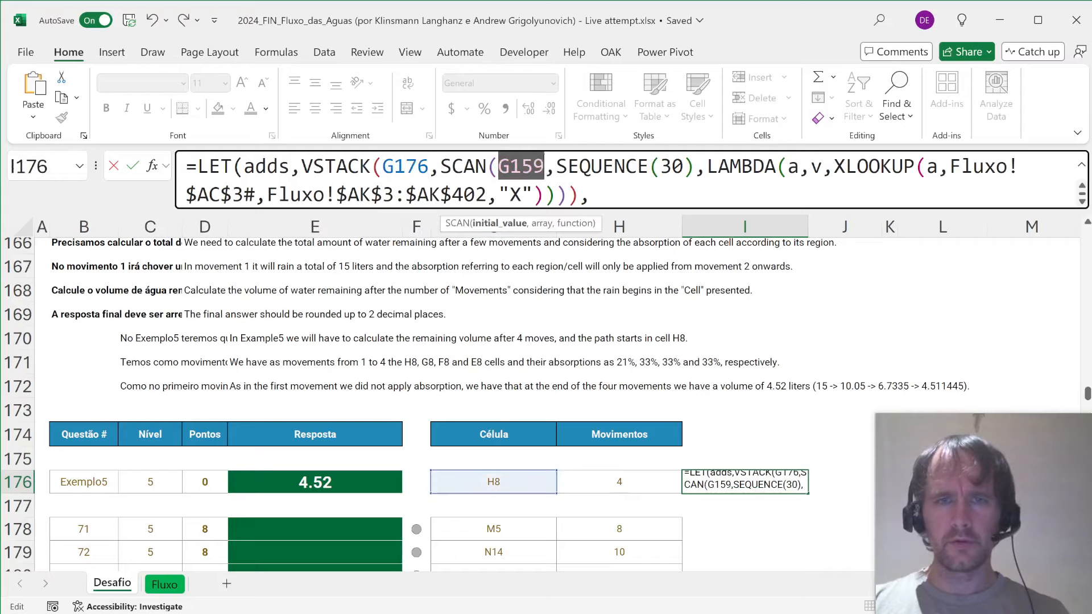
pyautogui.click(490, 482)
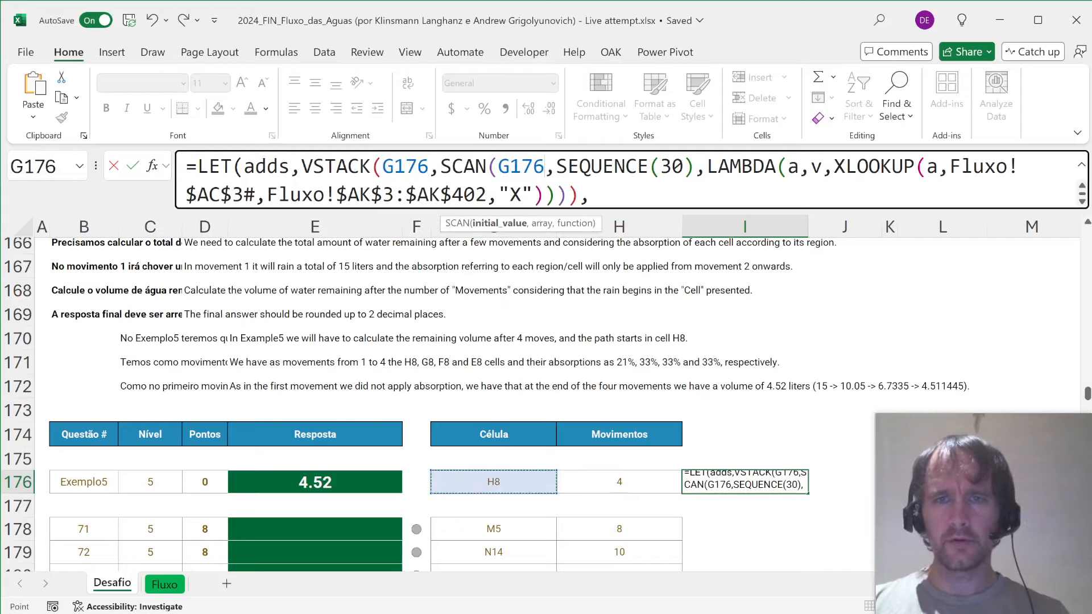
pyautogui.doubleClick(671, 166)
pyautogui.click(621, 481)
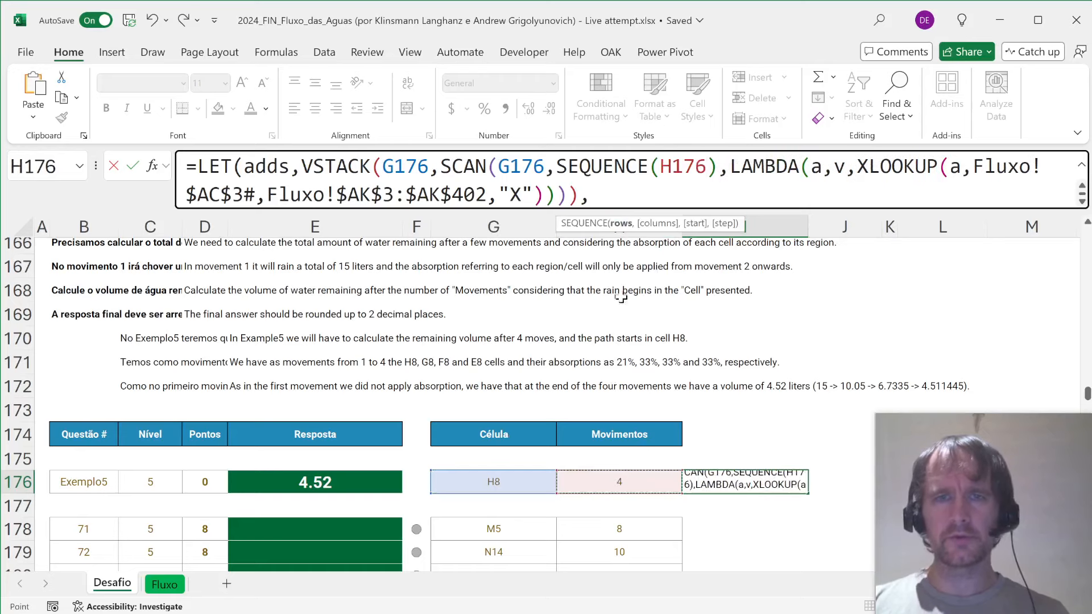
# - Rename the regs variable in I176's formula to absor and make its XLOOKUP search add and return abso
pyautogui.moveTo(595, 209); pyautogui.dragTo(587, 293)
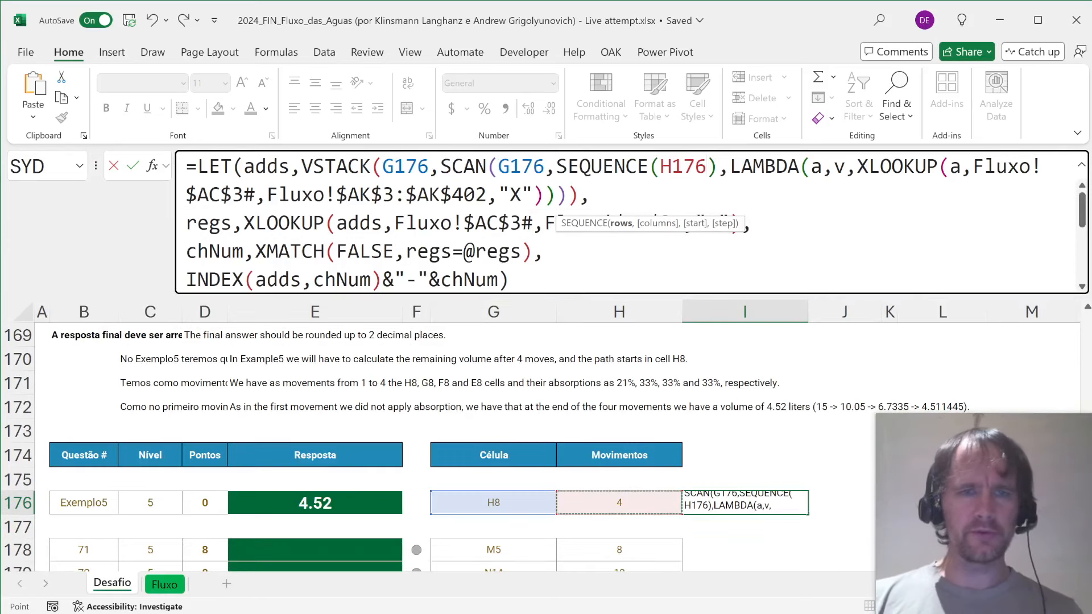
pyautogui.doubleClick(209, 223)
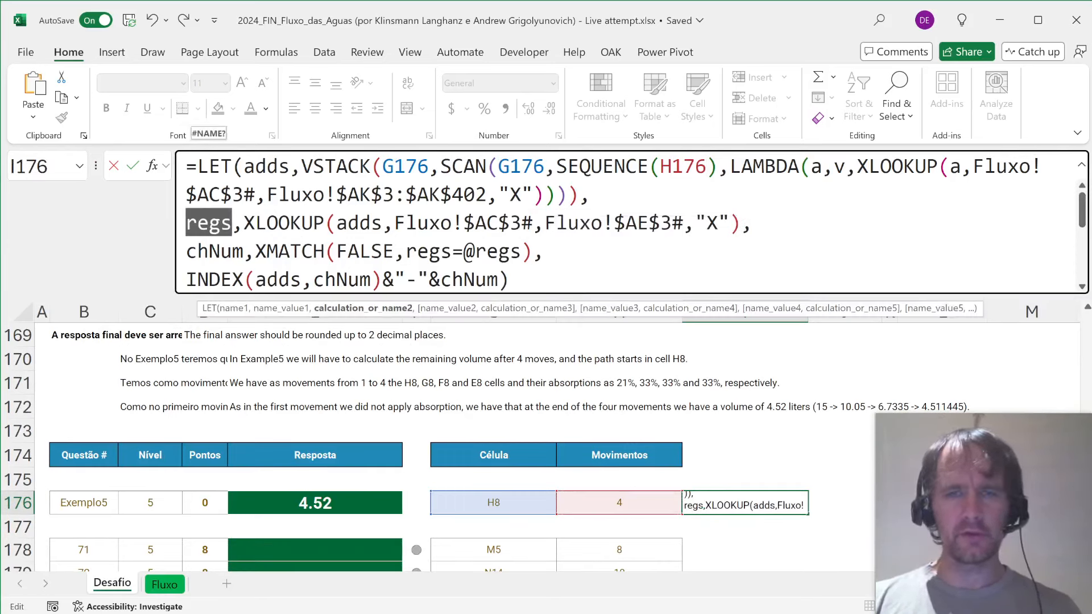
pyautogui.write('abso')
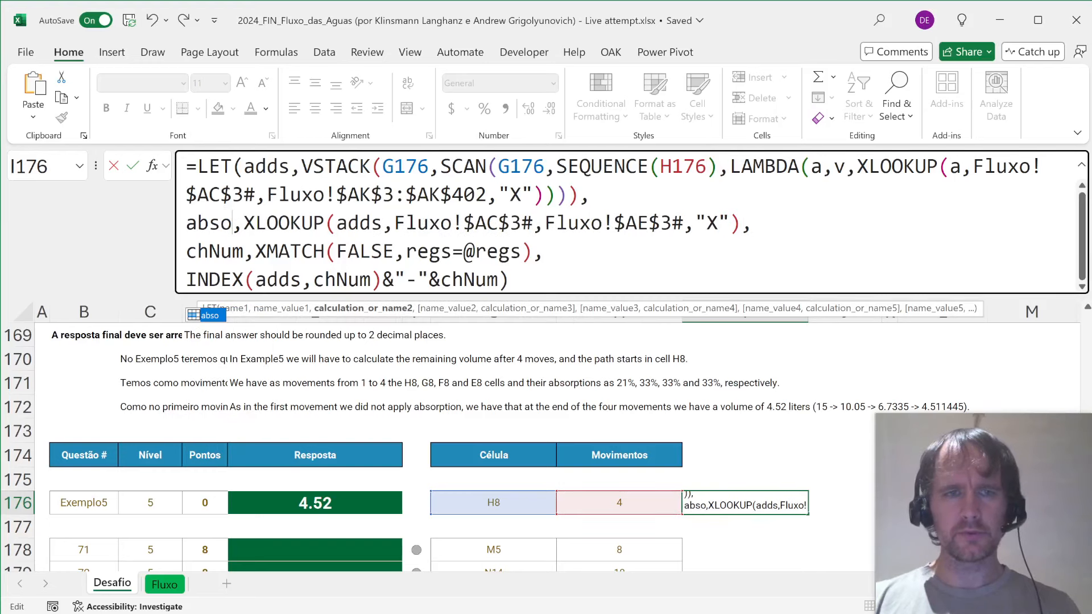
pyautogui.write('r')
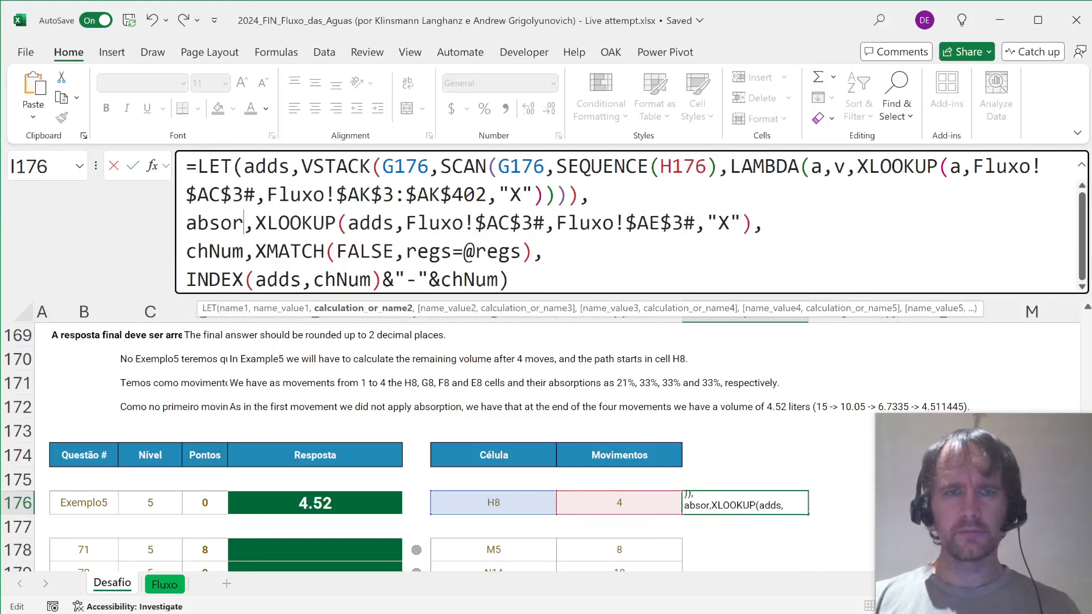
pyautogui.moveTo(405, 223); pyautogui.dragTo(544, 223)
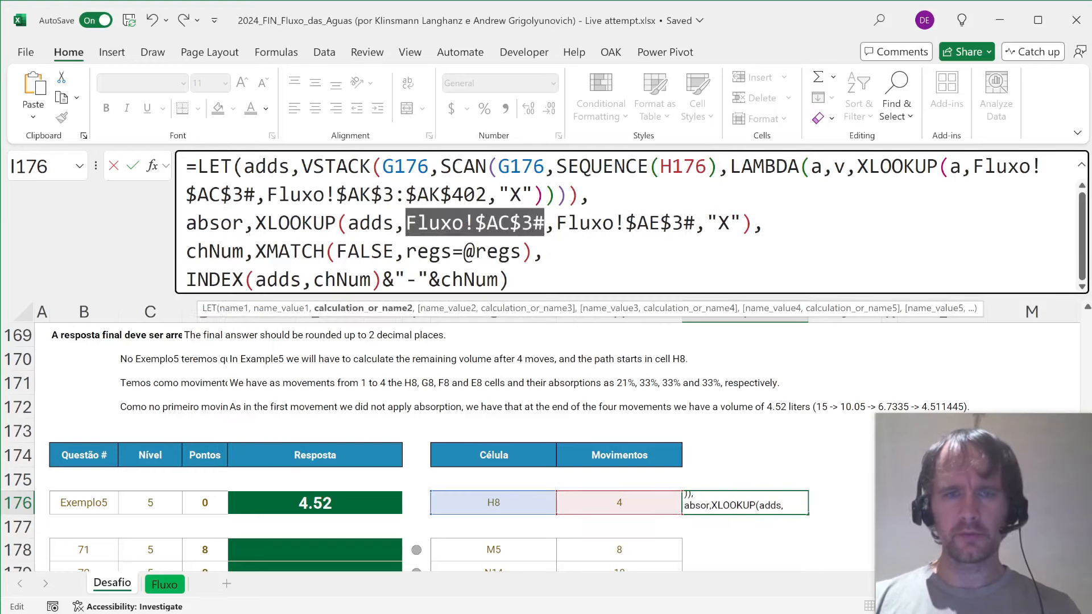
pyautogui.write('ad')
pyautogui.press('Tab')
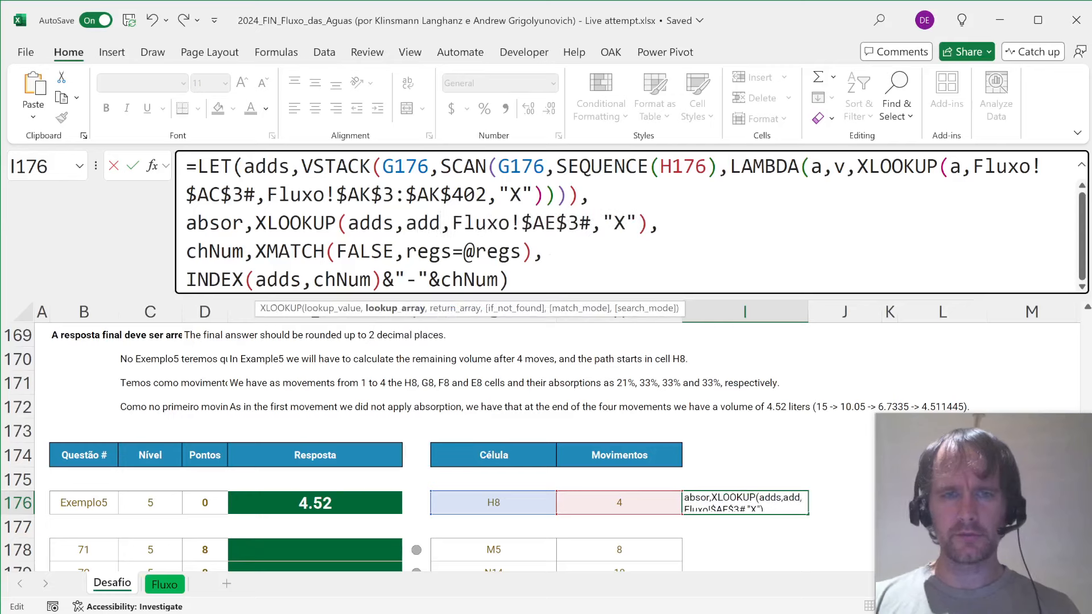
pyautogui.moveTo(452, 222); pyautogui.dragTo(590, 223)
pyautogui.write('abso')
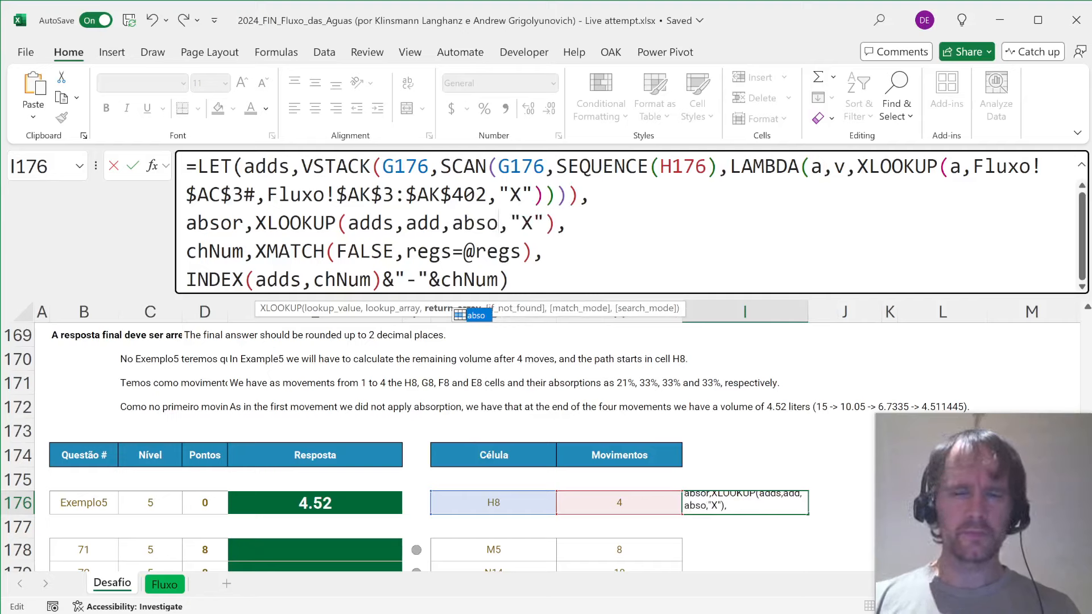
# - Replace the chNum and INDEX lines of I176's LET formula with the final result HSTACK(adds,abso) and commit it
pyautogui.moveTo(186, 250); pyautogui.dragTo(510, 279)
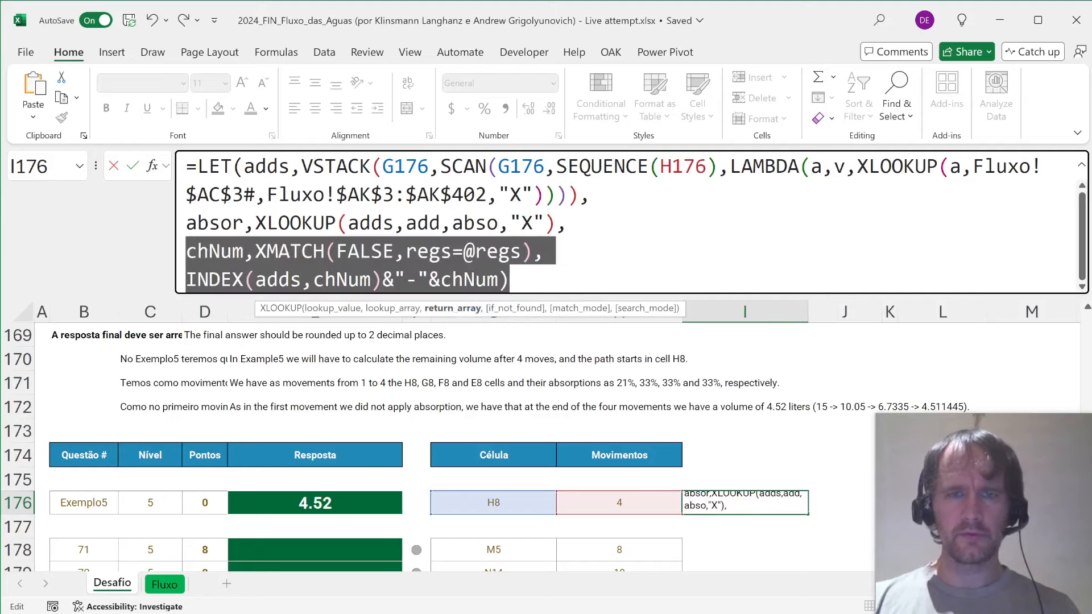
pyautogui.press('Delete')
pyautogui.press('BackSpace')
pyautogui.press('BackSpace')
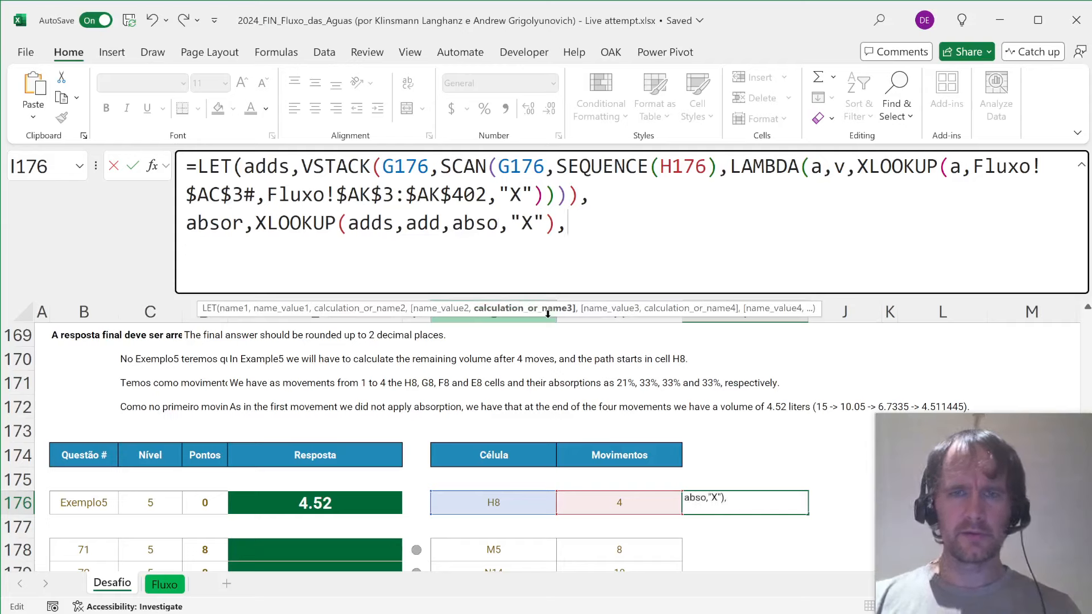
pyautogui.write(',')
pyautogui.hotkey('alt', 'Return')
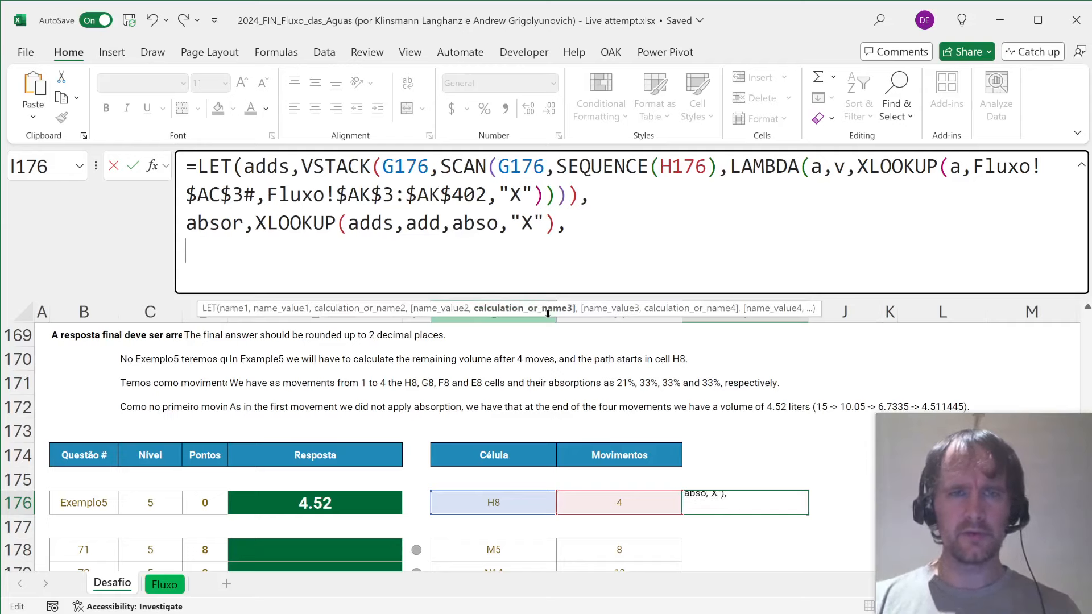
pyautogui.write('hst')
pyautogui.press('Tab')
pyautogui.write('adds,')
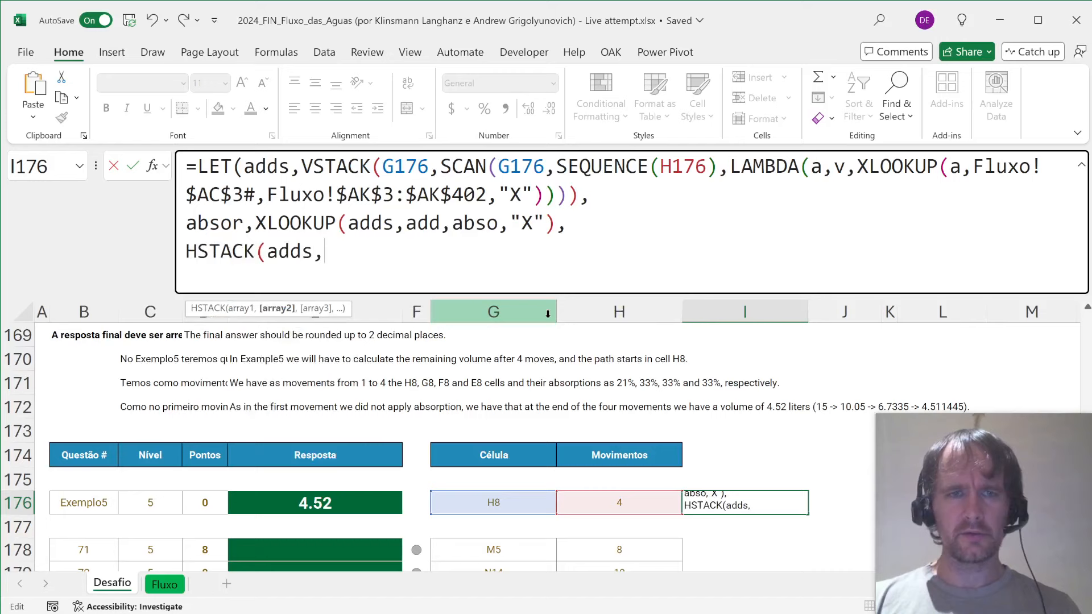
pyautogui.write('abso))')
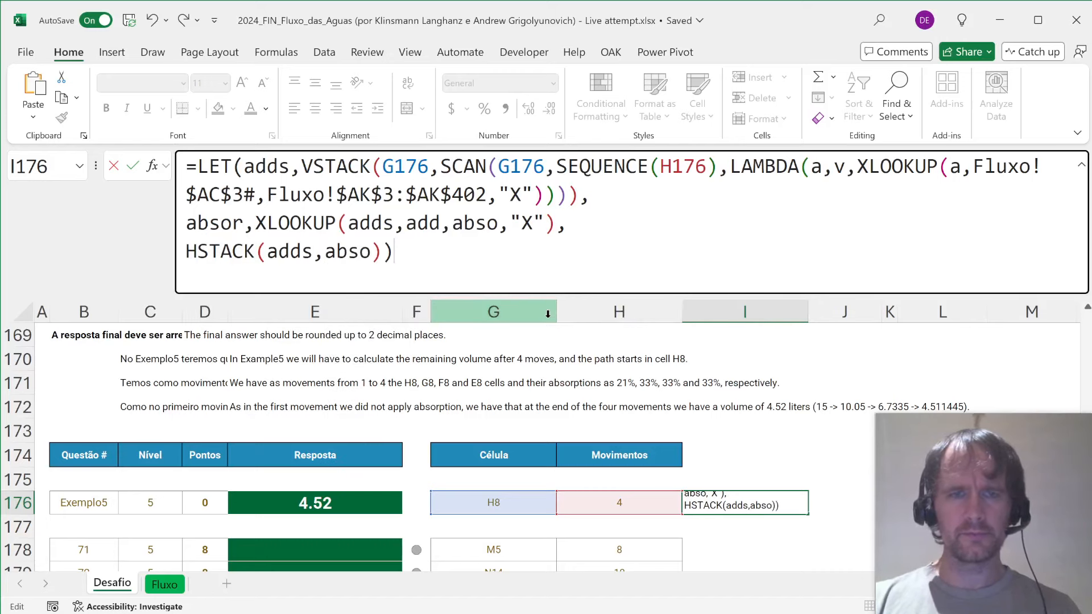
pyautogui.press('Return')
# - Examine the cell addresses and absorption rates spilled beside the Exemplo5 row
pyautogui.press('Up')
pyautogui.press('Right')
pyautogui.press('Right')
pyautogui.press('Right')
pyautogui.press('Right')
pyautogui.press('Right')
pyautogui.press('Right')
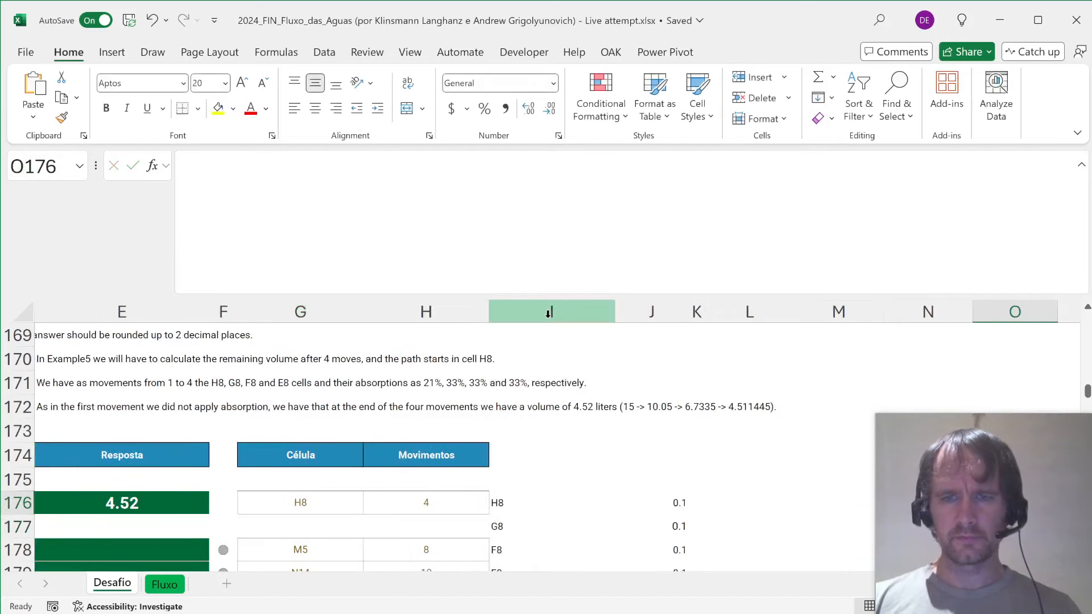
pyautogui.hotkey('ctrl', 'Left')
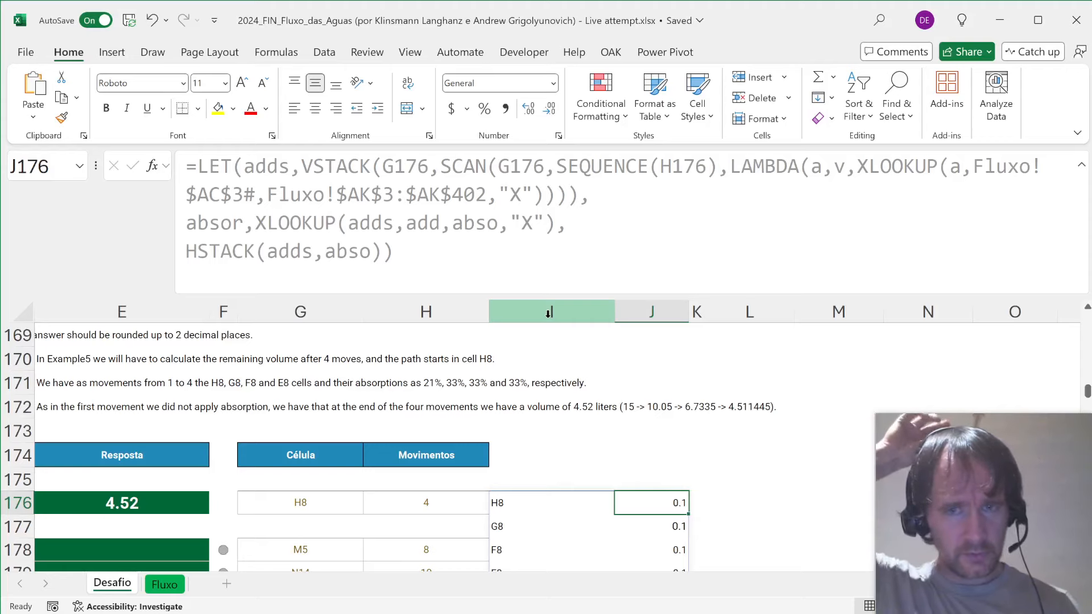
pyautogui.hscroll(-1, 516, 443)
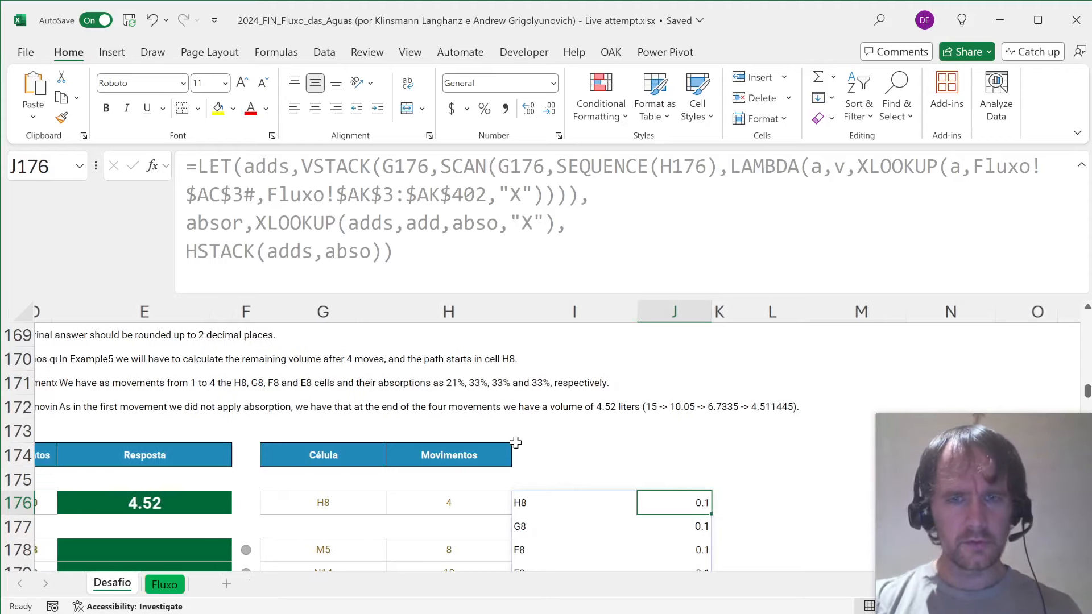
pyautogui.hscroll(-5, 515, 442)
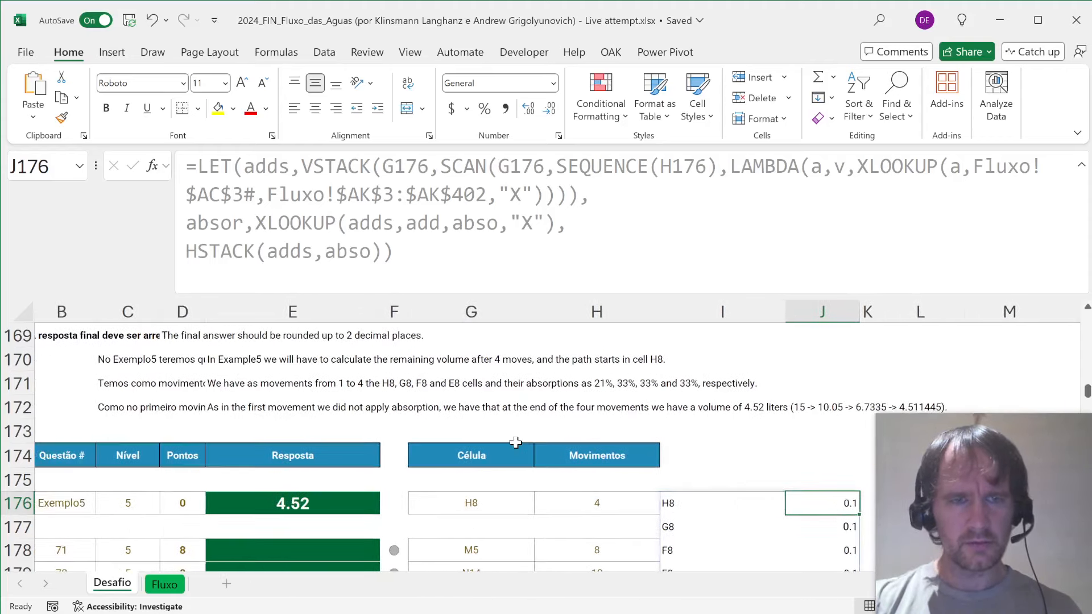
pyautogui.hscroll(2, 516, 443)
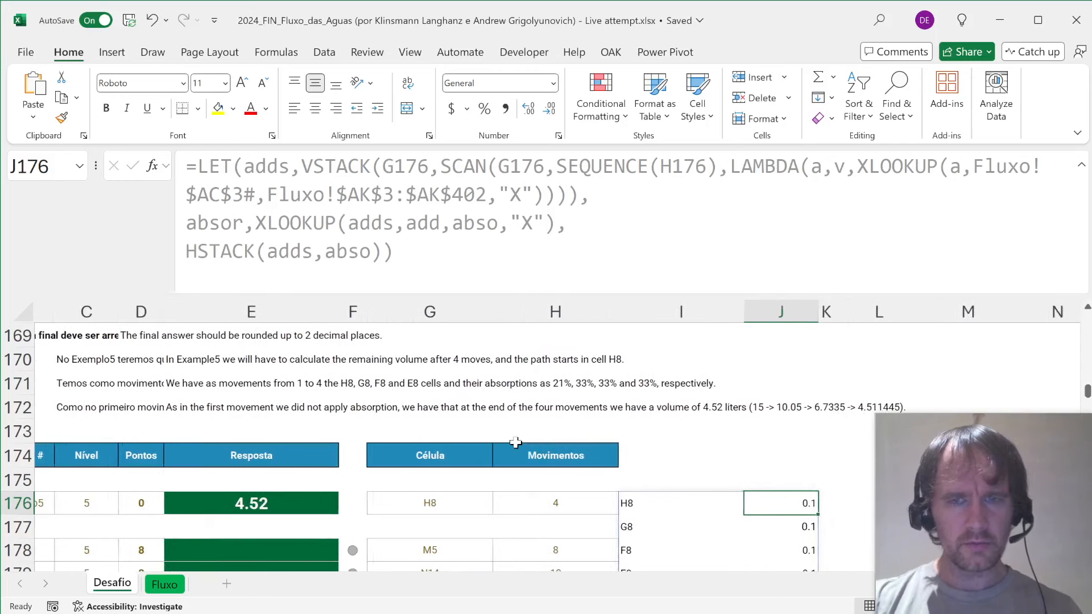
pyautogui.click(633, 502)
pyautogui.press('Right')
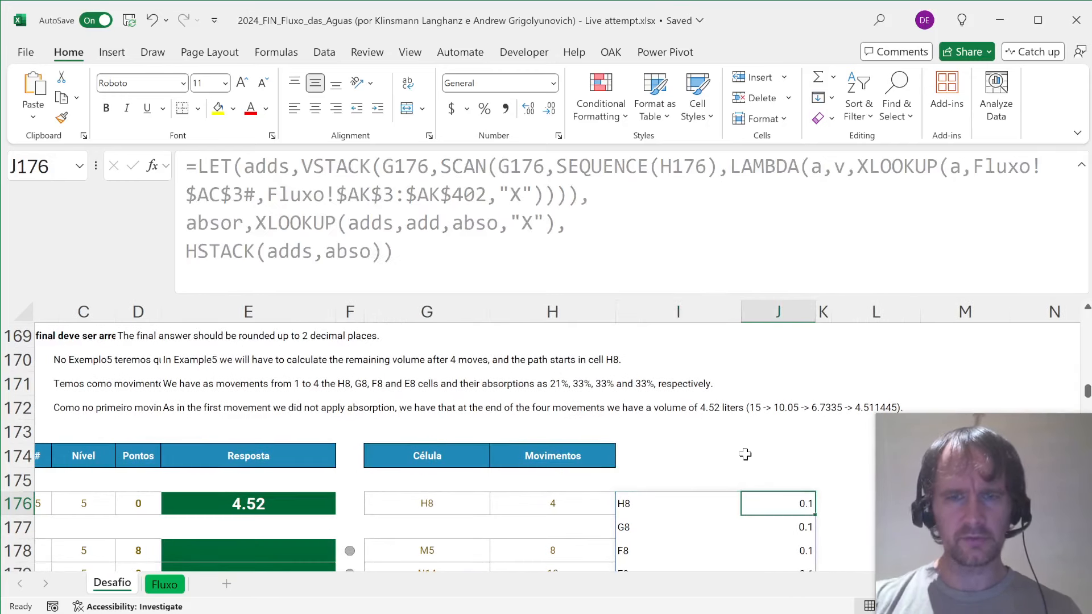
# - Locate cell H8 on the Fluxo sheet's flow map
pyautogui.press('Left')
pyautogui.hotkey('ctrl', 'c')
pyautogui.hotkey('ctrl', 'pagedown')
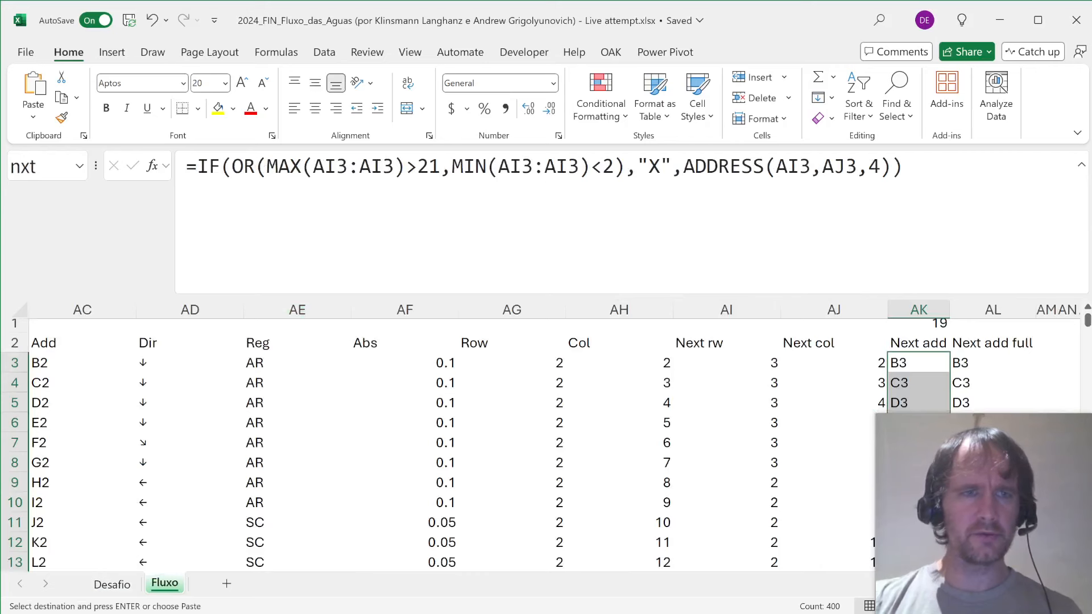
pyautogui.hotkey('alt', 'F3')
pyautogui.write('H8')
pyautogui.press('Return')
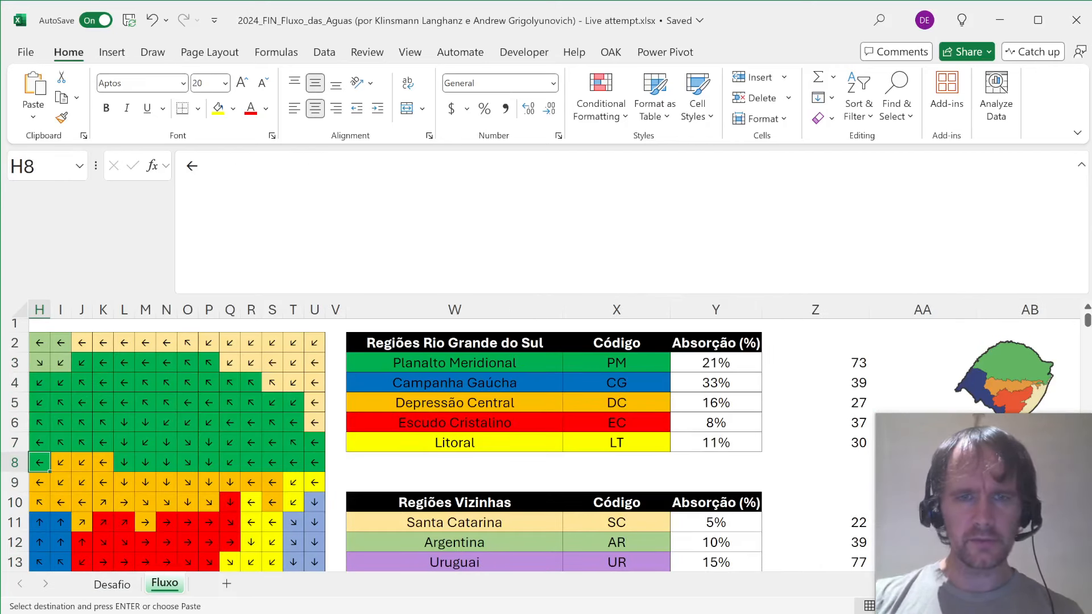
# - Check the region and absorption listed for address H8 in the Fluxo table, and return to the Desafio sheet
pyautogui.hotkey('alt', 'pagedown')
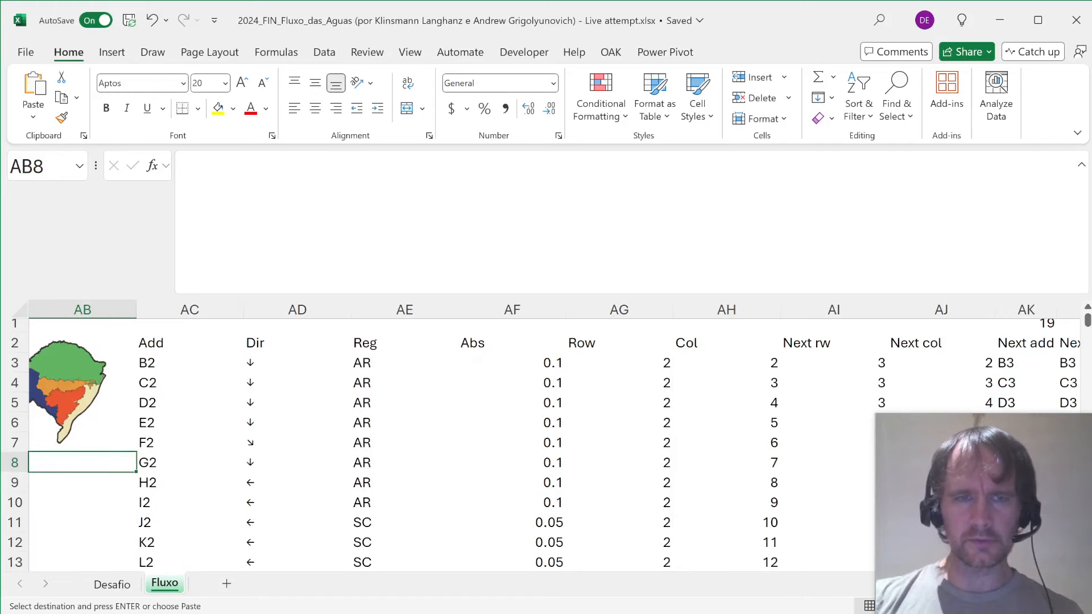
pyautogui.press('Right')
pyautogui.press('pagedown')
pyautogui.press('pagedown')
pyautogui.press('pagedown')
pyautogui.press('pagedown')
pyautogui.press('pagedown')
pyautogui.press('pagedown')
pyautogui.press('pagedown')
pyautogui.press('pagedown')
pyautogui.press('pagedown')
pyautogui.press('pagedown')
pyautogui.press('pagedown')
pyautogui.press('pageup')
pyautogui.press('Right')
pyautogui.press('Right')
pyautogui.press('Right')
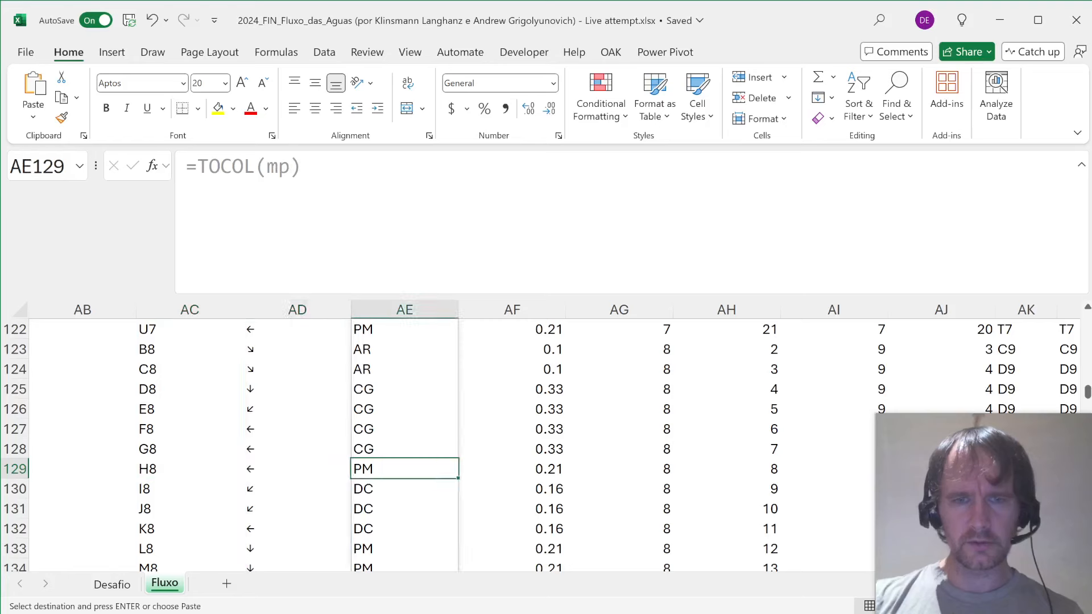
pyautogui.hotkey('ctrl', 'pageup')
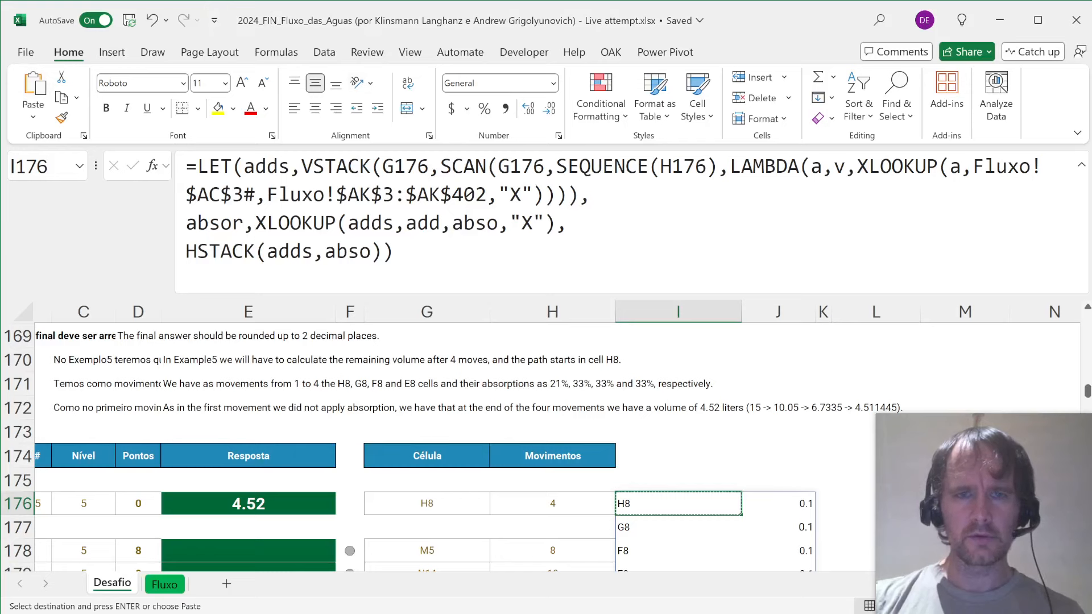
pyautogui.click(429, 167)
pyautogui.press('Right')
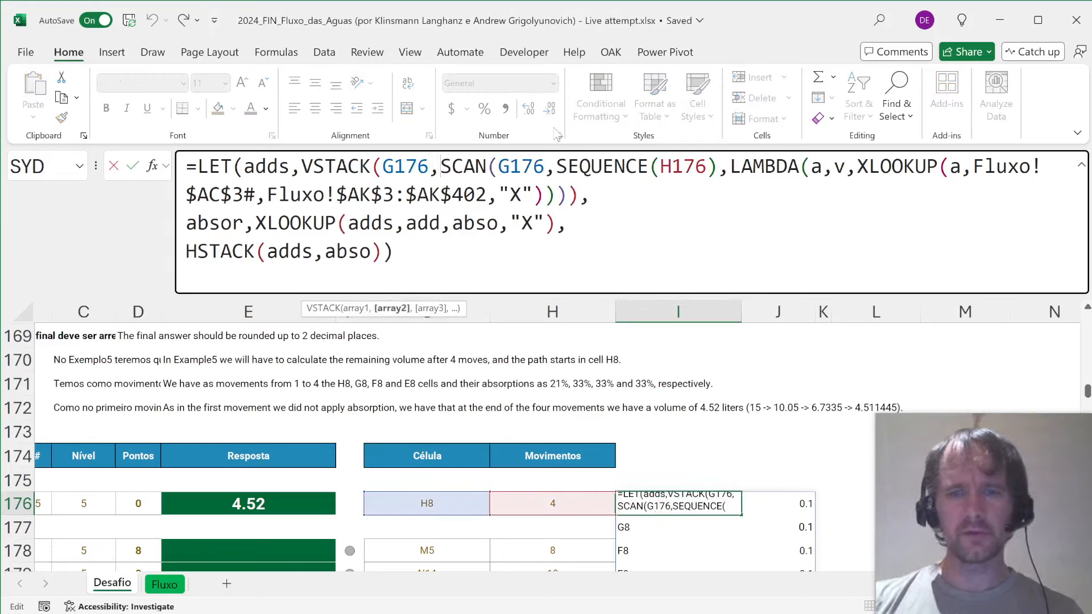
pyautogui.press('Escape')
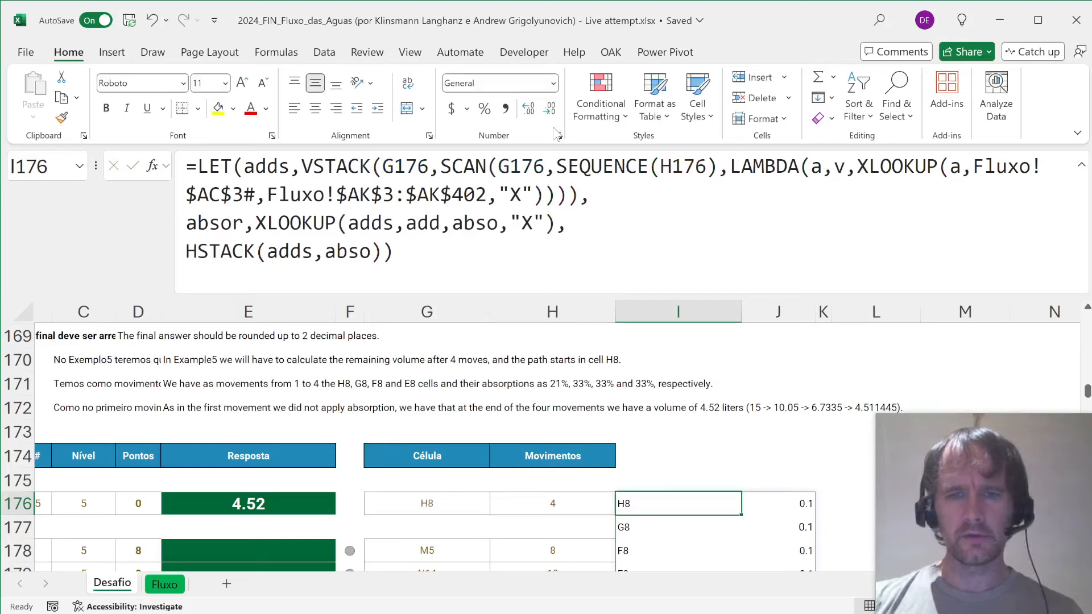
# - Remove the VSTACK wrapper and its G176 argument from I176's formula so that adds is defined by SCAN alone
pyautogui.click(441, 166)
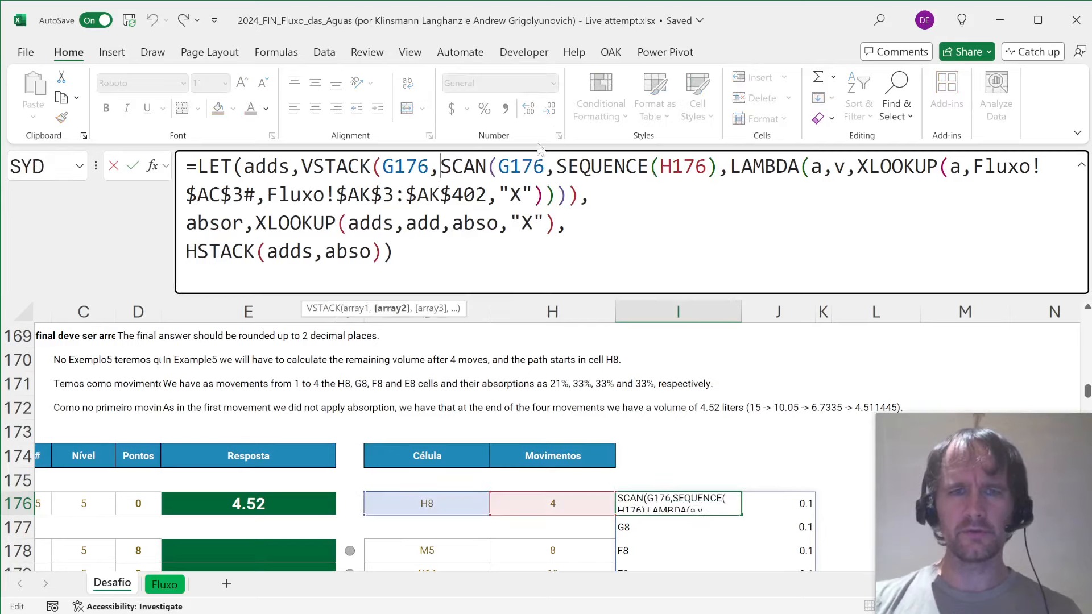
pyautogui.hotkey('ctrl', 'shift', 'Left')
pyautogui.hotkey('ctrl', 'shift', 'Left')
pyautogui.press('Delete')
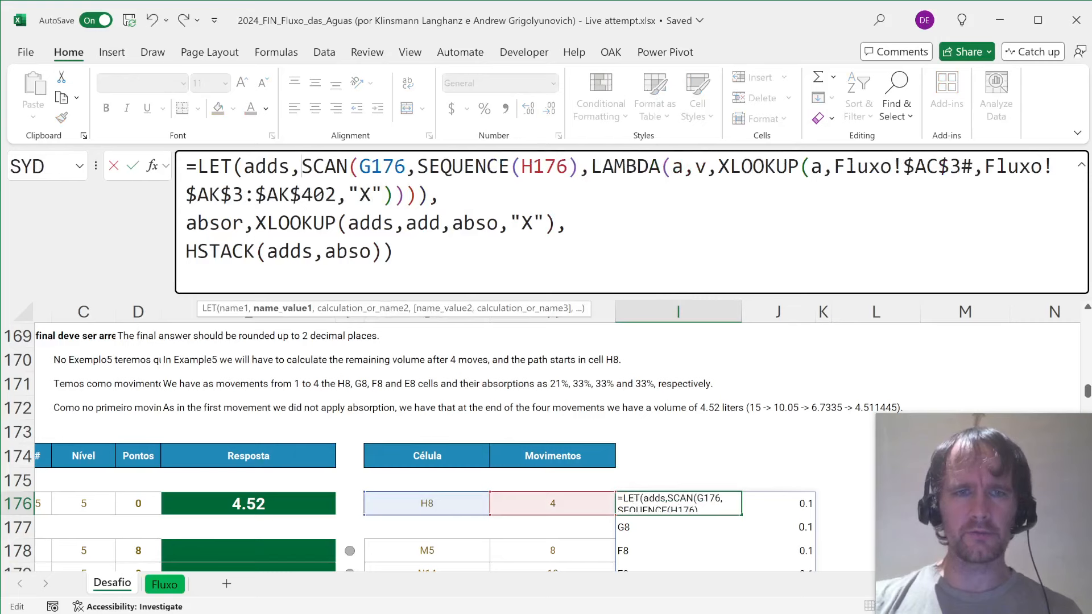
pyautogui.press('BackSpace')
pyautogui.press('Return')
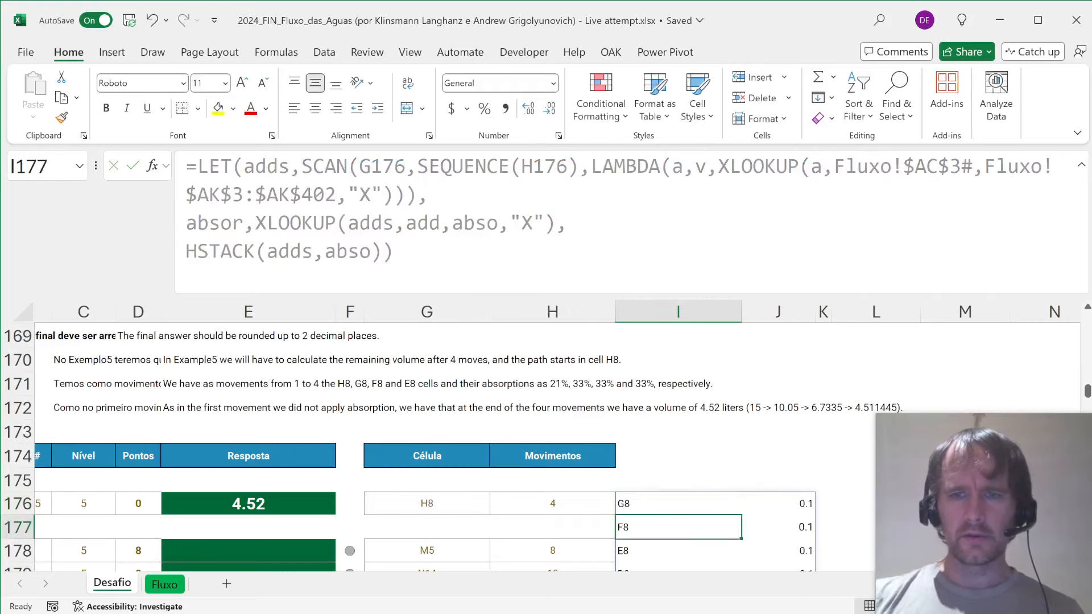
# - Check that the Abs values AF3:AF402 on the Fluxo sheet are the range named abso
pyautogui.press('Up')
pyautogui.hotkey('ctrl', 'c')
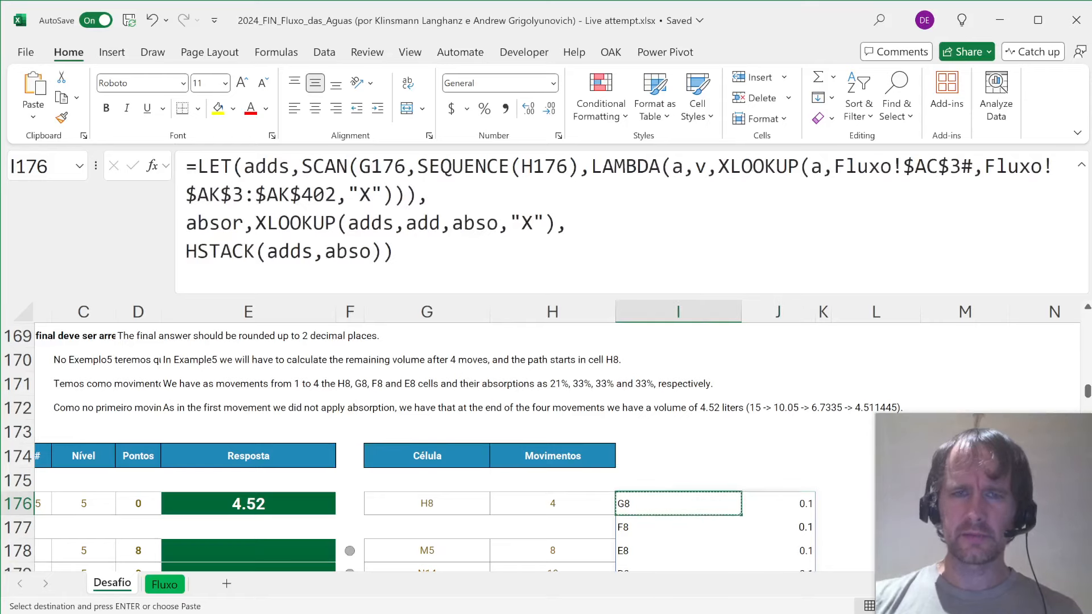
pyautogui.hotkey('ctrl', 'pagedown')
pyautogui.hotkey('ctrl', 'Up')
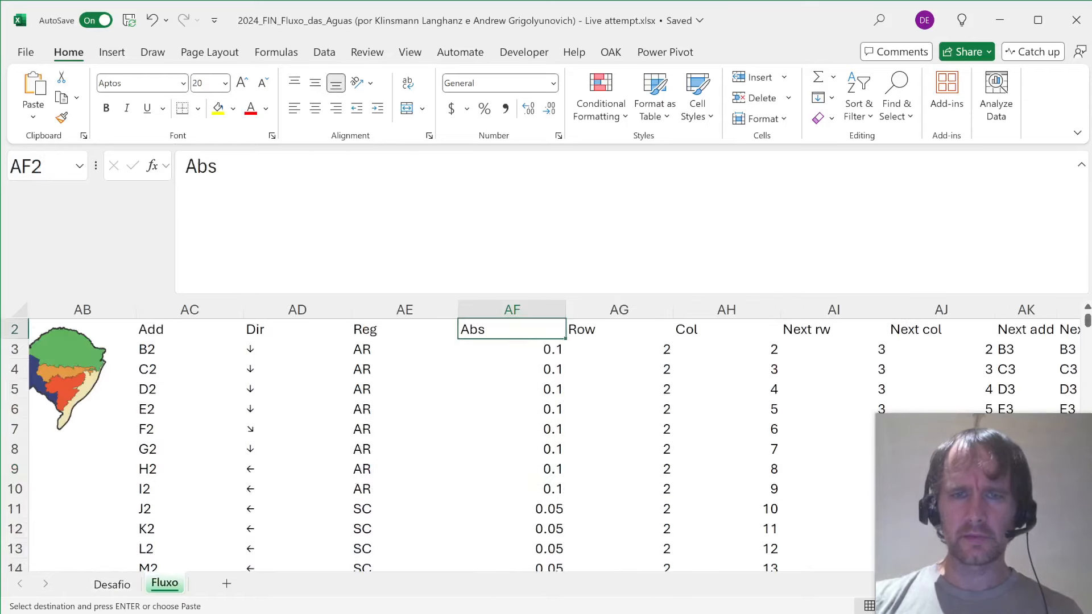
pyautogui.press('Down')
pyautogui.hotkey('ctrl', 'shift', 'Down')
pyautogui.hotkey('alt', 'F3')
pyautogui.write('abso')
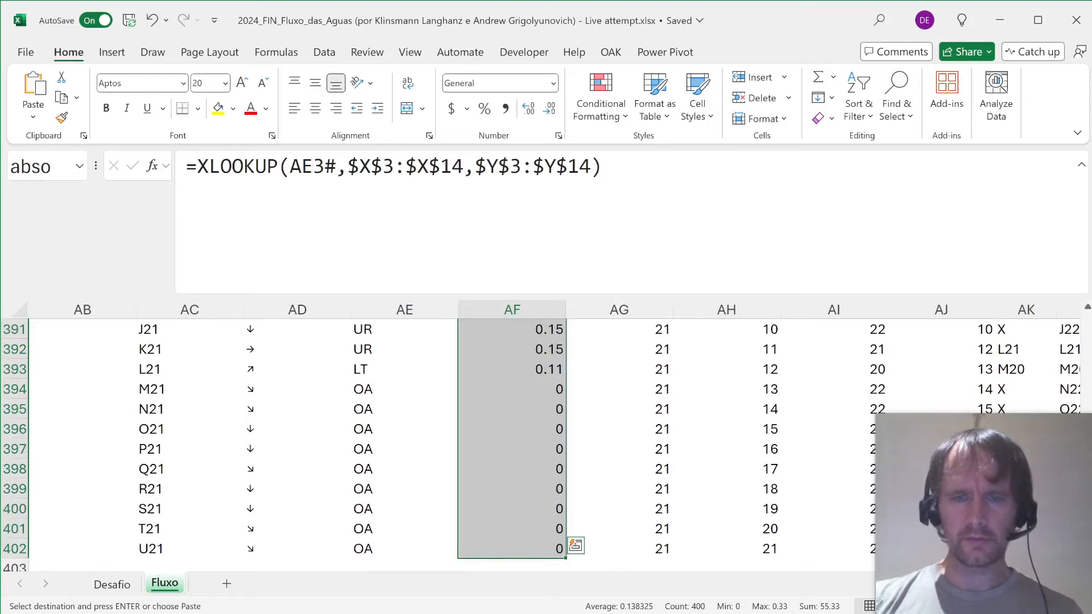
pyautogui.press('Return')
# - Check that the Add column AC3:AC402 is the range named add, and return to the Desafio sheet
pyautogui.press('Left')
pyautogui.press('Left')
pyautogui.press('Left')
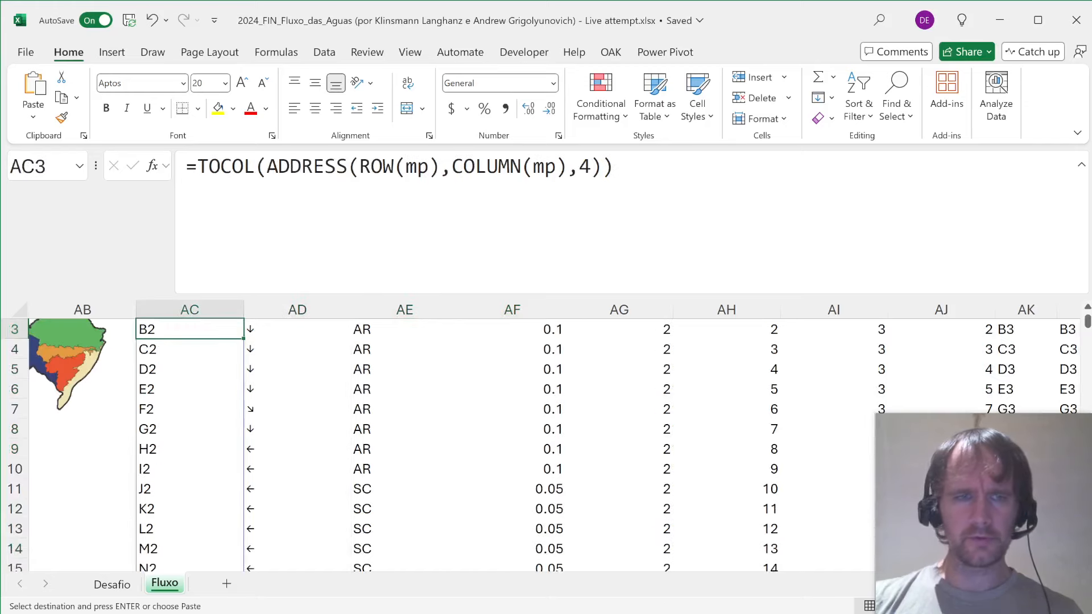
pyautogui.hotkey('ctrl', 'shift', 'Down')
pyautogui.hotkey('alt', 'F3')
pyautogui.write('add')
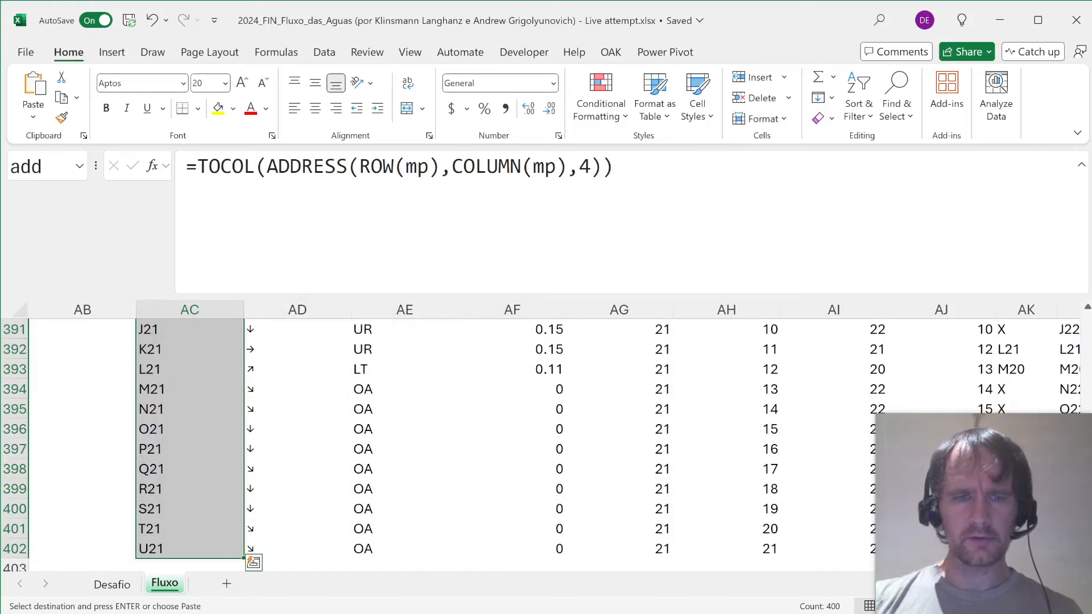
pyautogui.press('Return')
pyautogui.hotkey('ctrl', 'pageup')
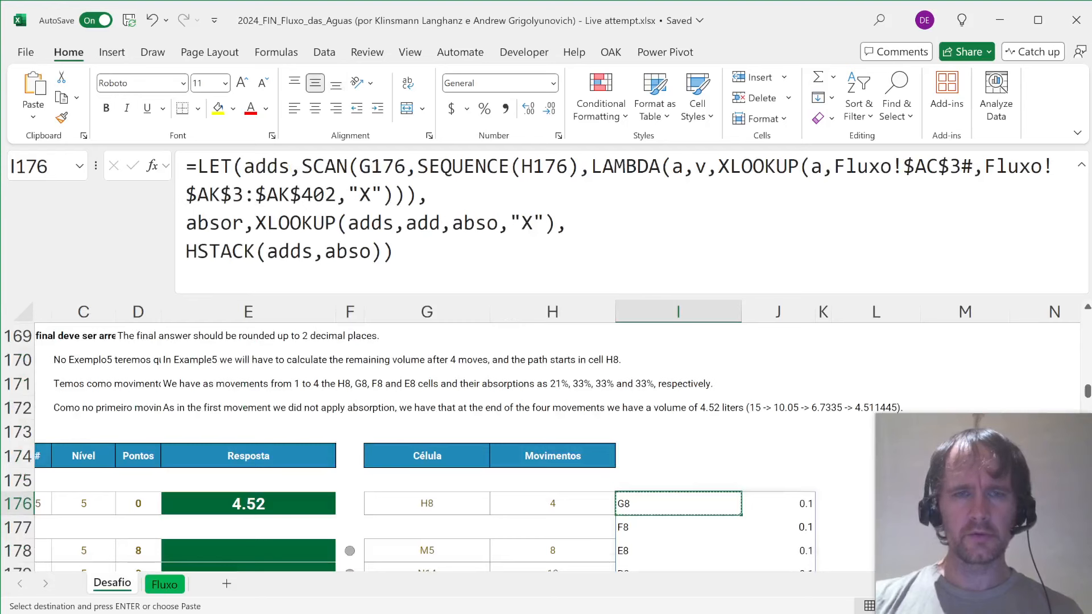
# - Inspect the arrays behind add and abso inside the XLOOKUP of I176's formula
pyautogui.press('F2')
pyautogui.press('Up')
pyautogui.press('Right')
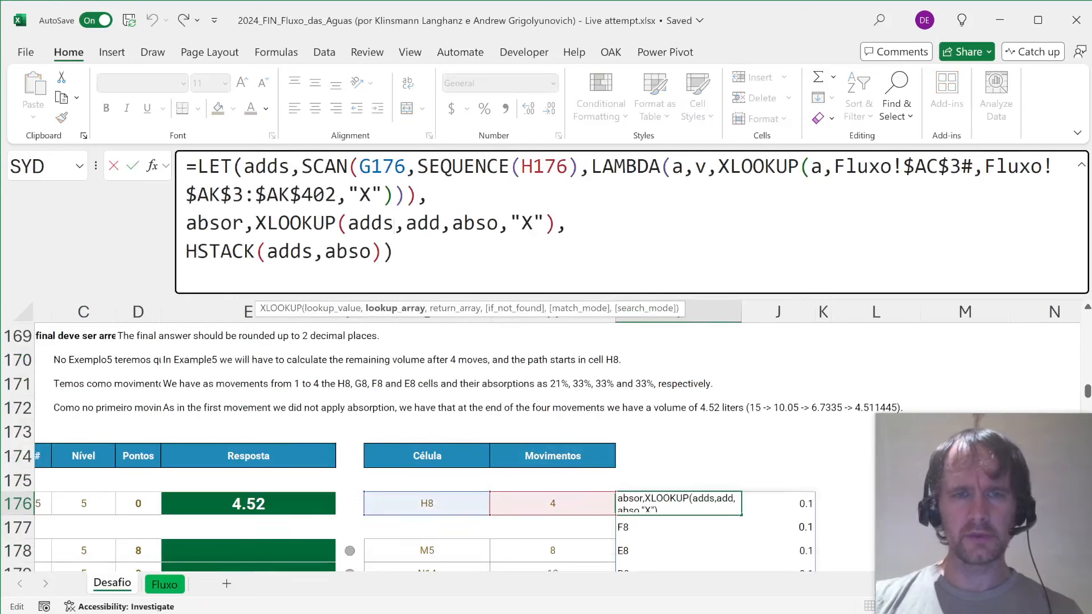
pyautogui.hotkey('shift', 'Right')
pyautogui.hotkey('shift', 'Right')
pyautogui.hotkey('shift', 'Right')
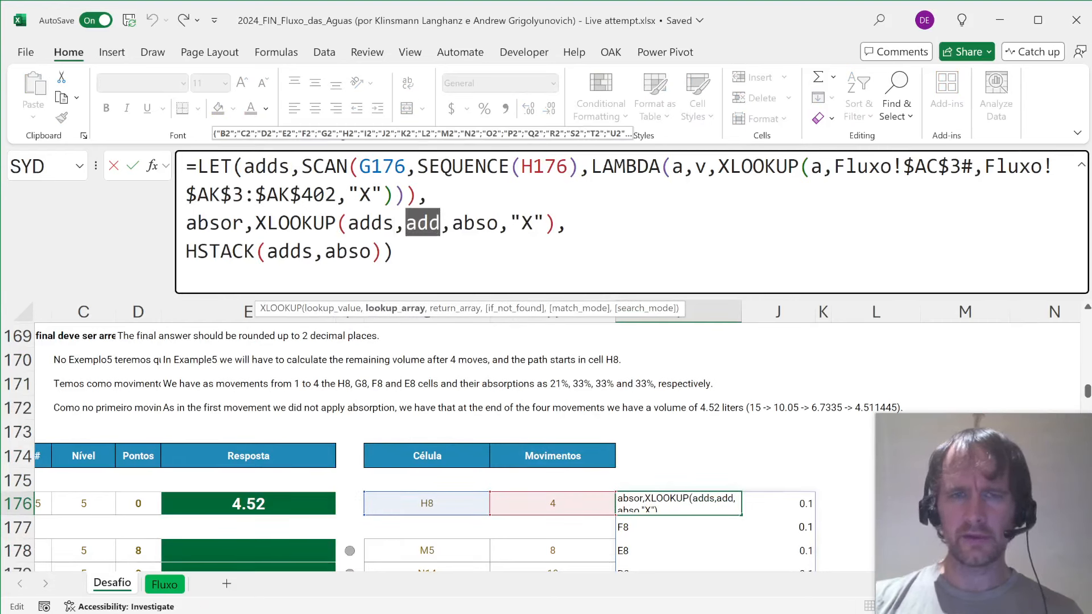
pyautogui.doubleClick(475, 223)
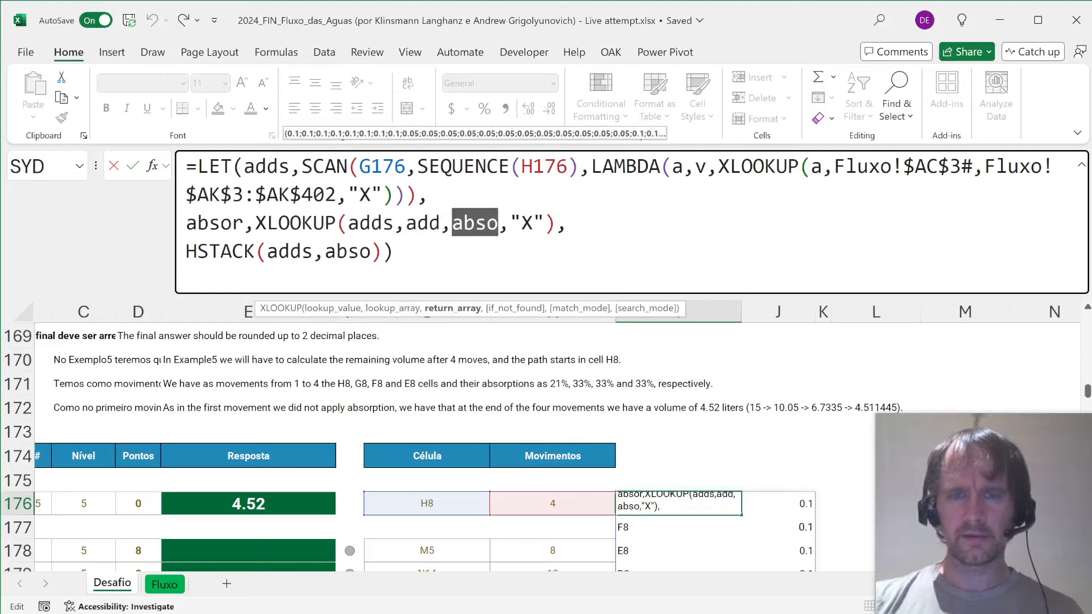
pyautogui.press('Return')
pyautogui.press('Up')
pyautogui.press('Right')
pyautogui.press('Right')
pyautogui.write('=')
pyautogui.press('Escape')
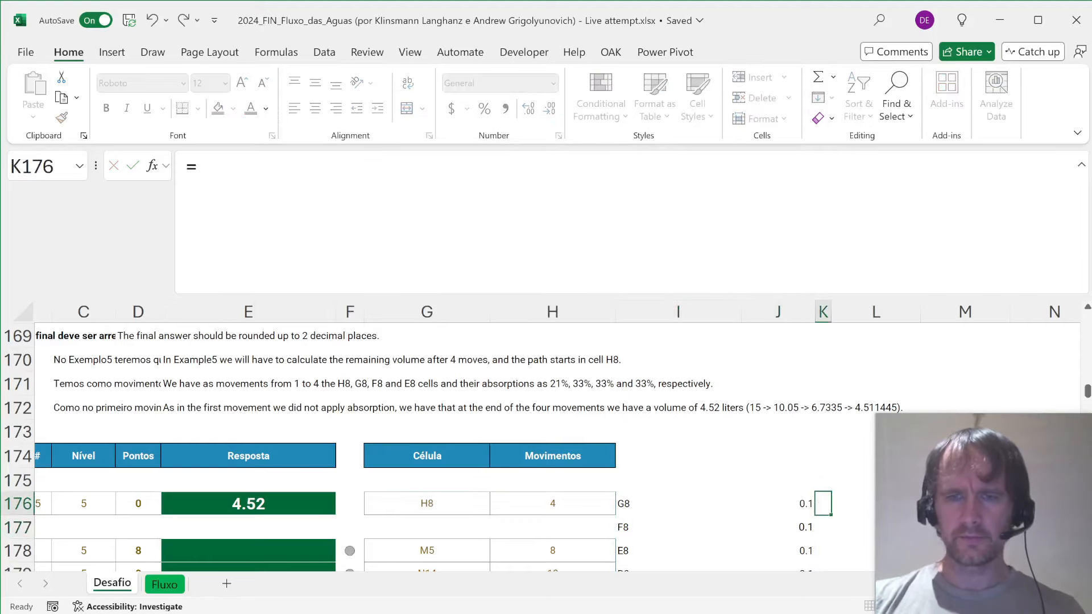
# - Enter =XLOOKUP(I176:I575,add,abso) in cell L176 to look up the absorption of each address in column I
pyautogui.press('Right')
pyautogui.write('=xl')
pyautogui.press('Tab')
pyautogui.press('Left')
pyautogui.press('Left')
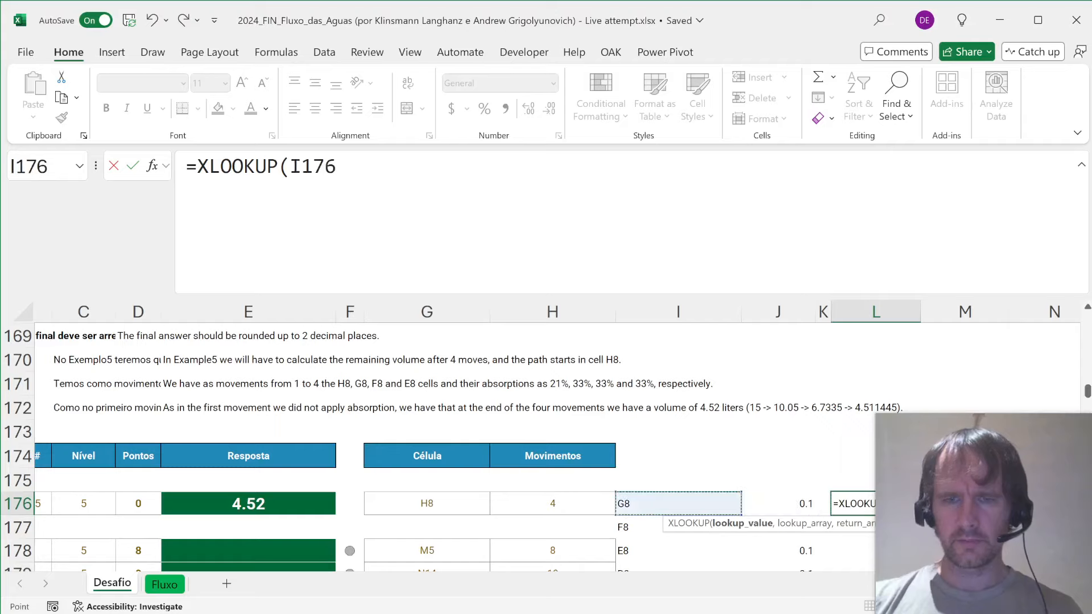
pyautogui.hotkey('ctrl', 'shift', 'Down')
pyautogui.write(',')
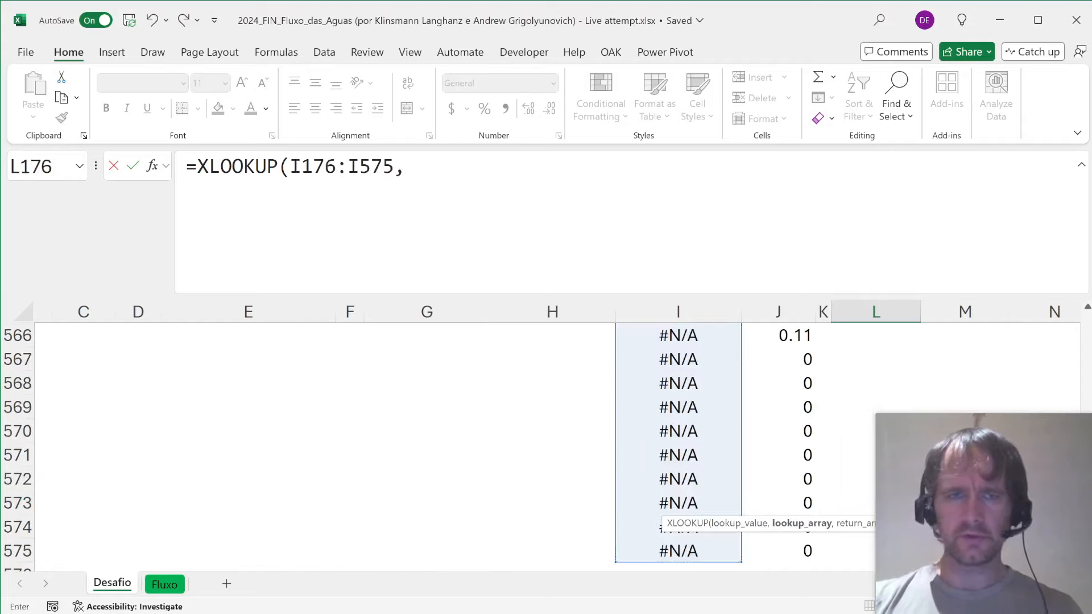
pyautogui.write('ad')
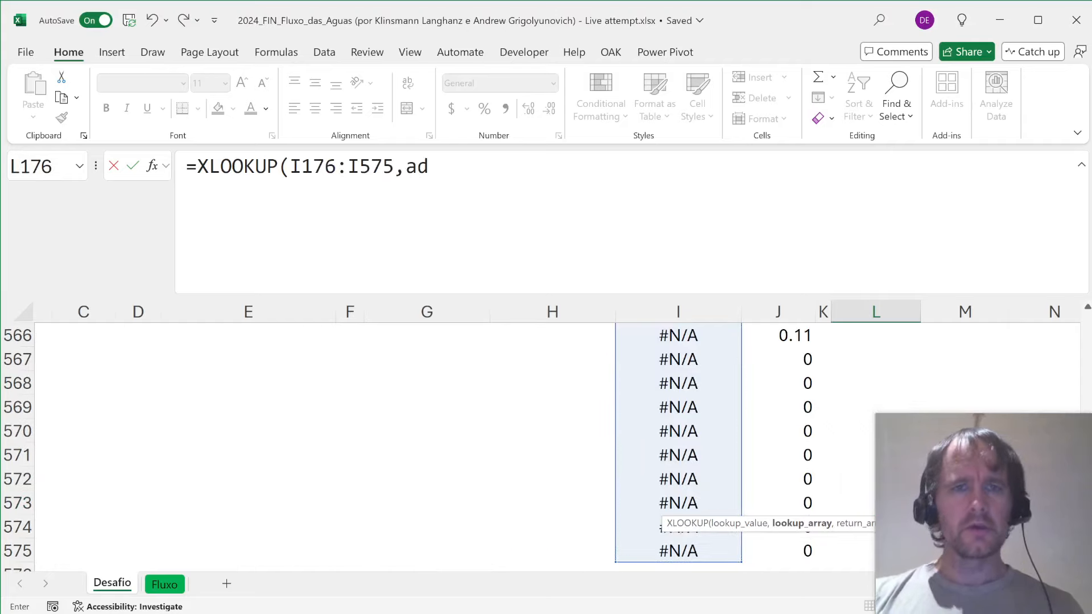
pyautogui.write('d,abso')
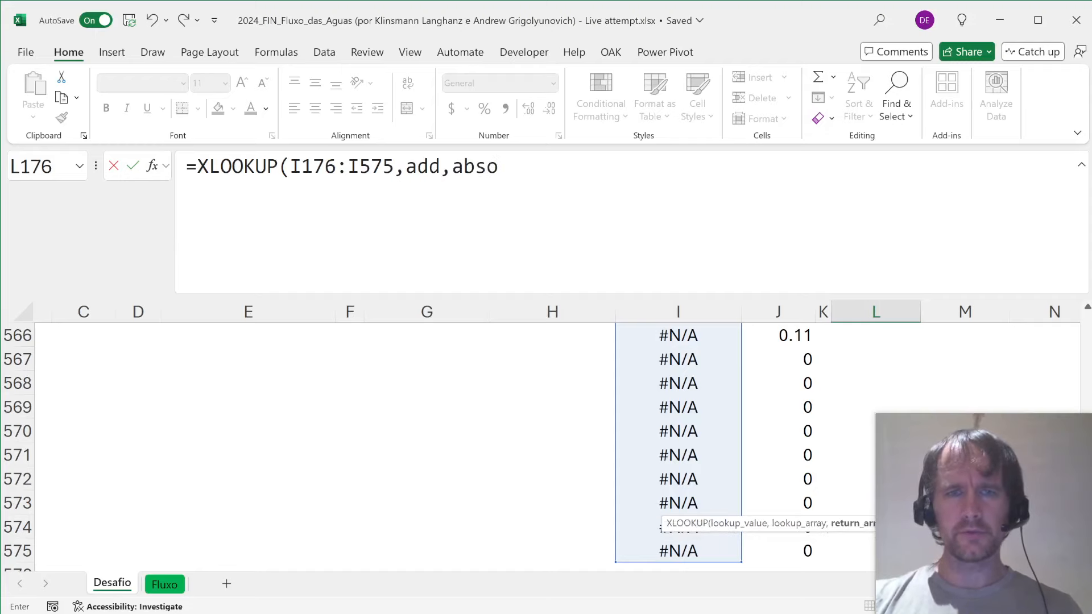
pyautogui.press('Return')
pyautogui.press('Up')
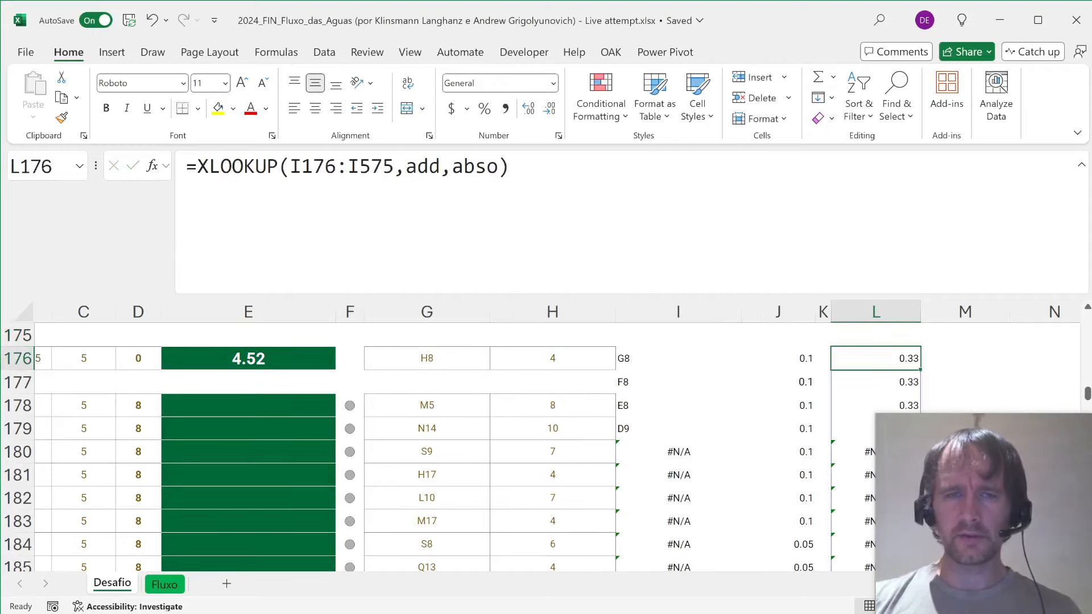
# - Check on the Fluxo sheet which ranges the defined names add and abso refer to
pyautogui.hotkey('ctrl', 'pagedown')
pyautogui.press('Up')
pyautogui.press('Right')
pyautogui.press('Left')
pyautogui.press('Down')
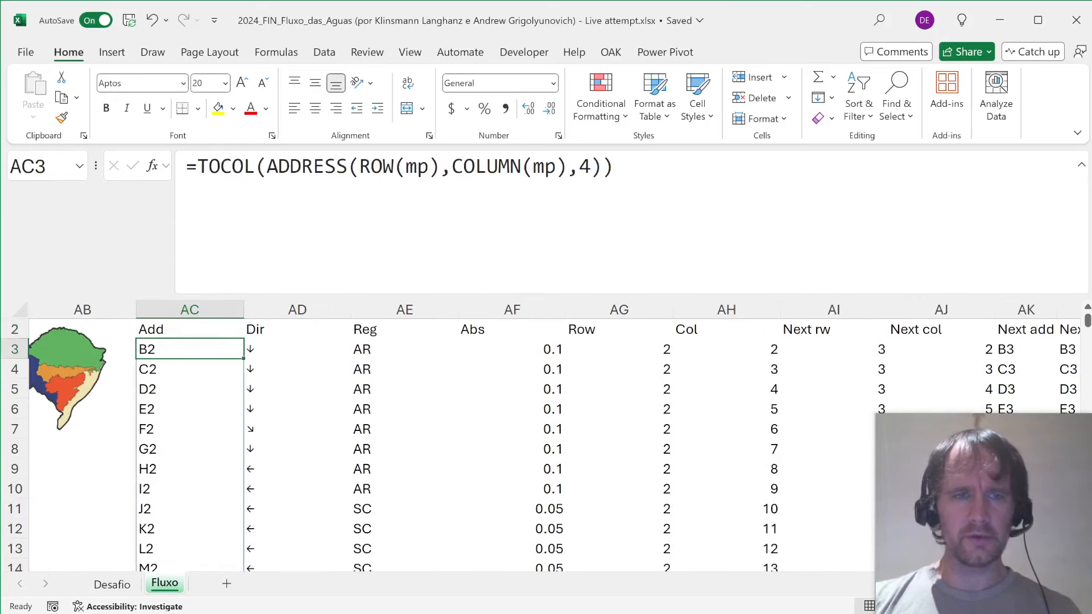
pyautogui.hotkey('ctrl', 'F3')
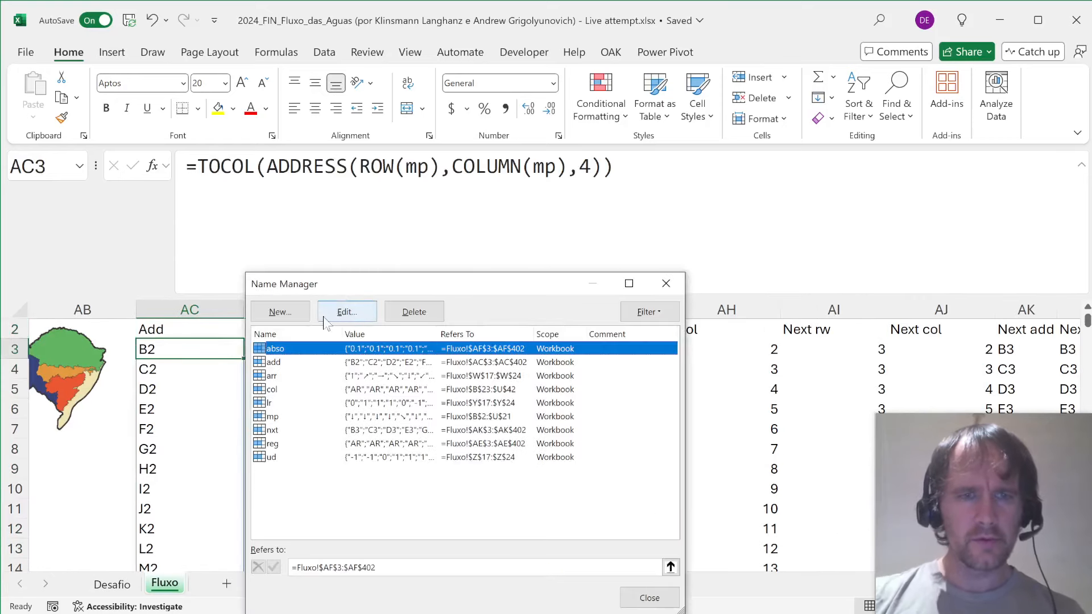
pyautogui.click(295, 362)
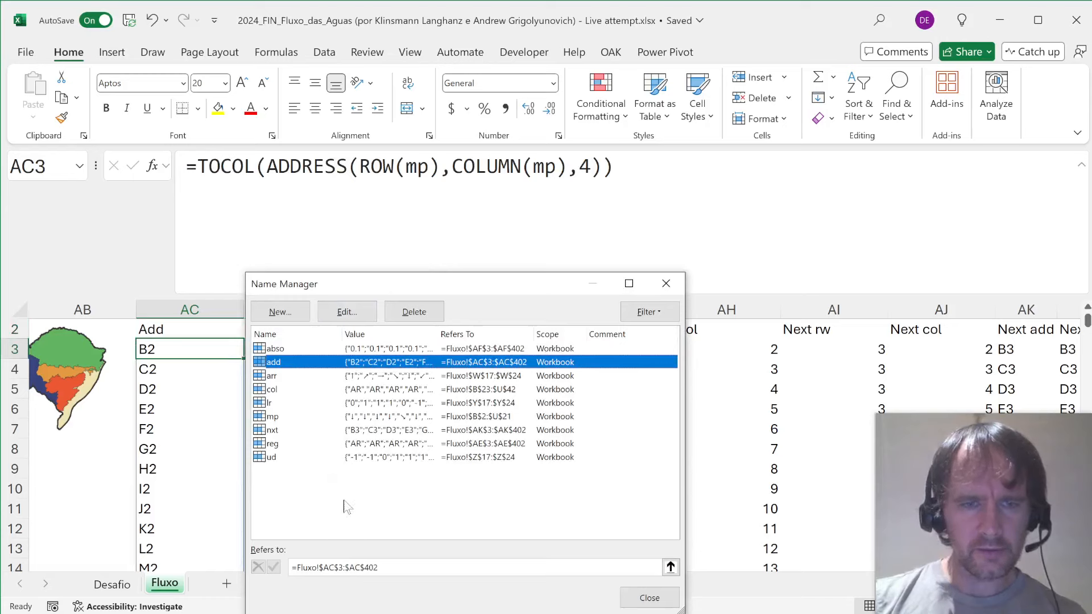
pyautogui.click(297, 350)
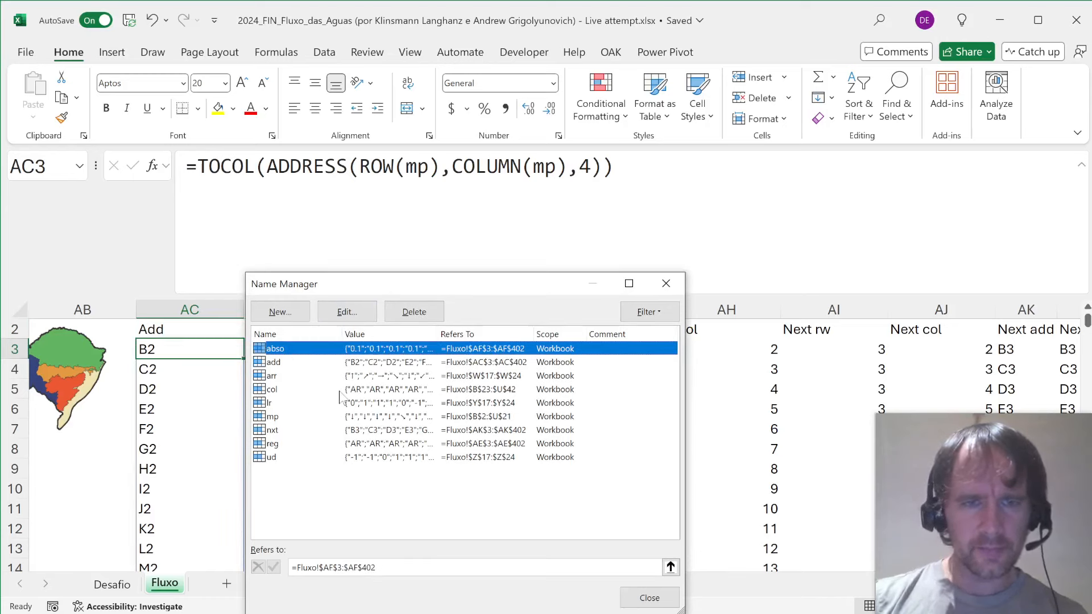
pyautogui.press('Down')
pyautogui.press('Up')
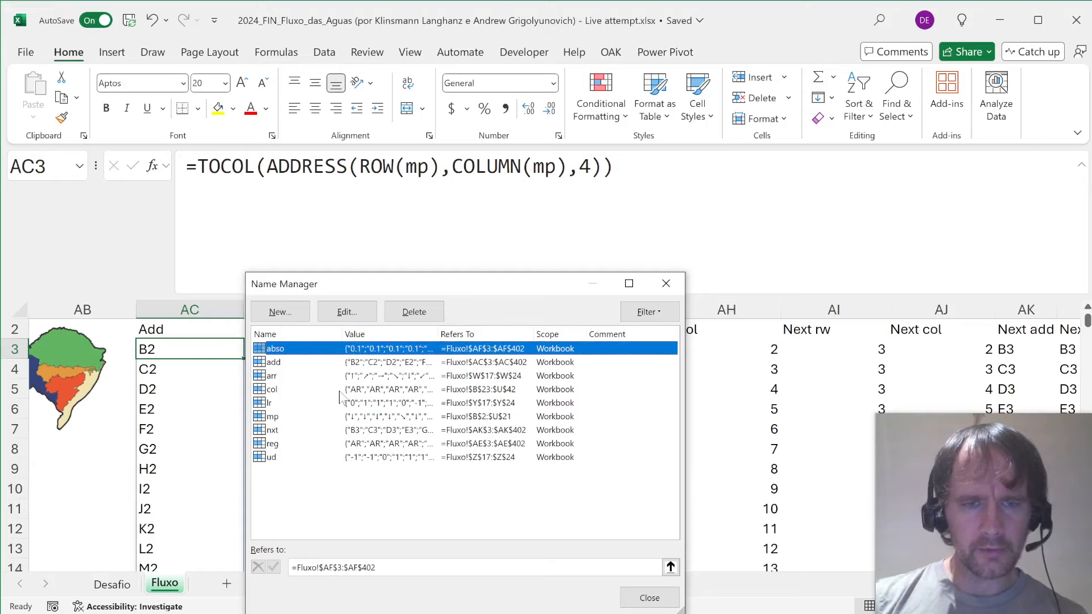
pyautogui.press('Down')
pyautogui.press('Up')
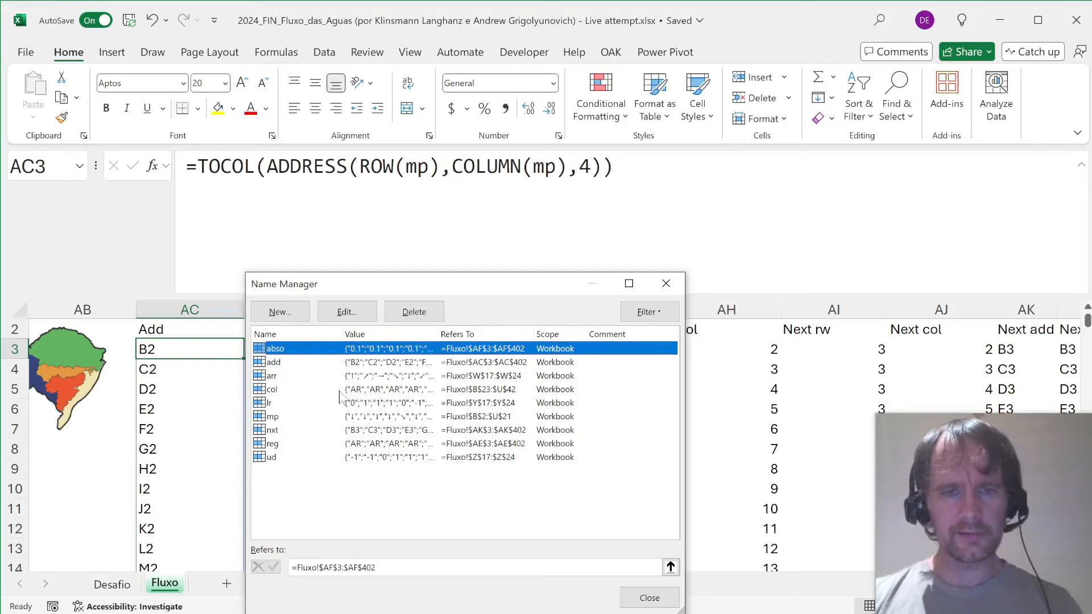
pyautogui.press('Escape')
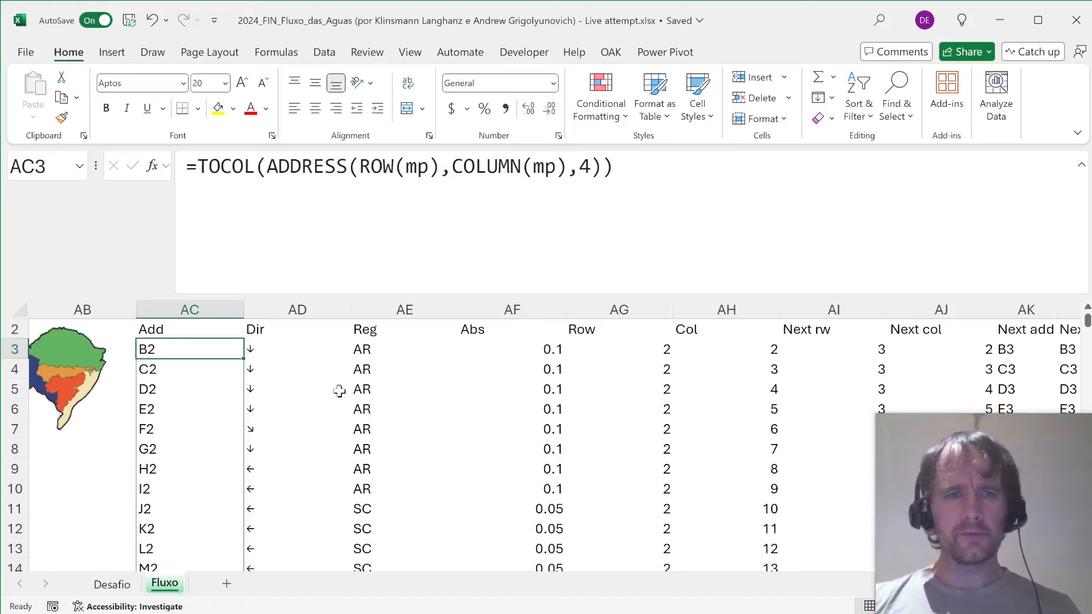
# - Return to the Desafio sheet and examine which ranges the XLOOKUP formula in L176 references
pyautogui.hotkey('ctrl', 'pageup')
pyautogui.press('Left')
pyautogui.press('Left')
pyautogui.press('Left')
pyautogui.press('Left')
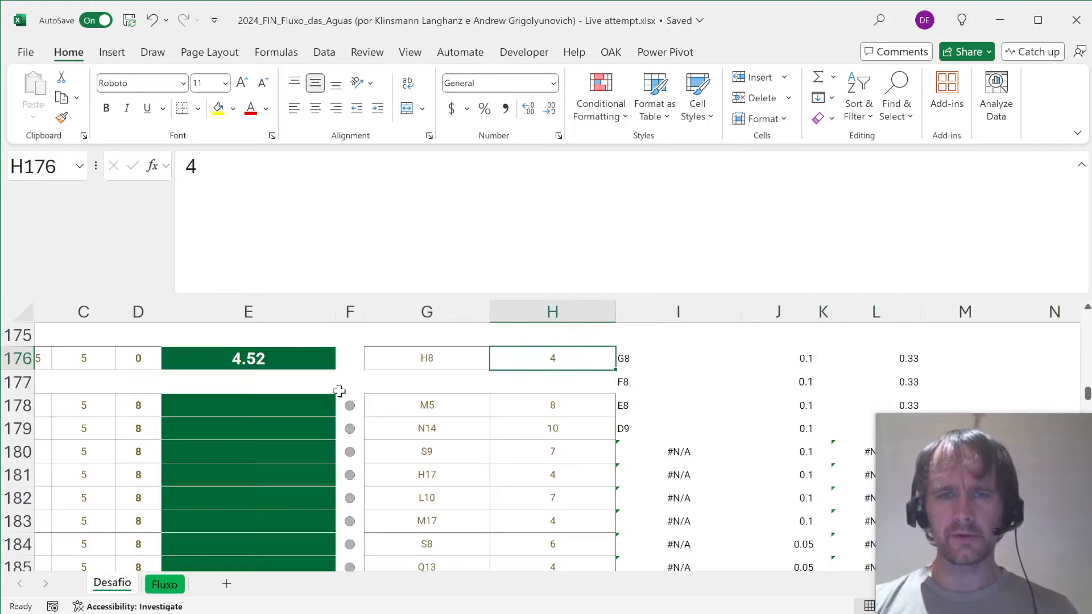
pyautogui.press('Right')
pyautogui.press('Right')
pyautogui.press('Right')
pyautogui.press('Right')
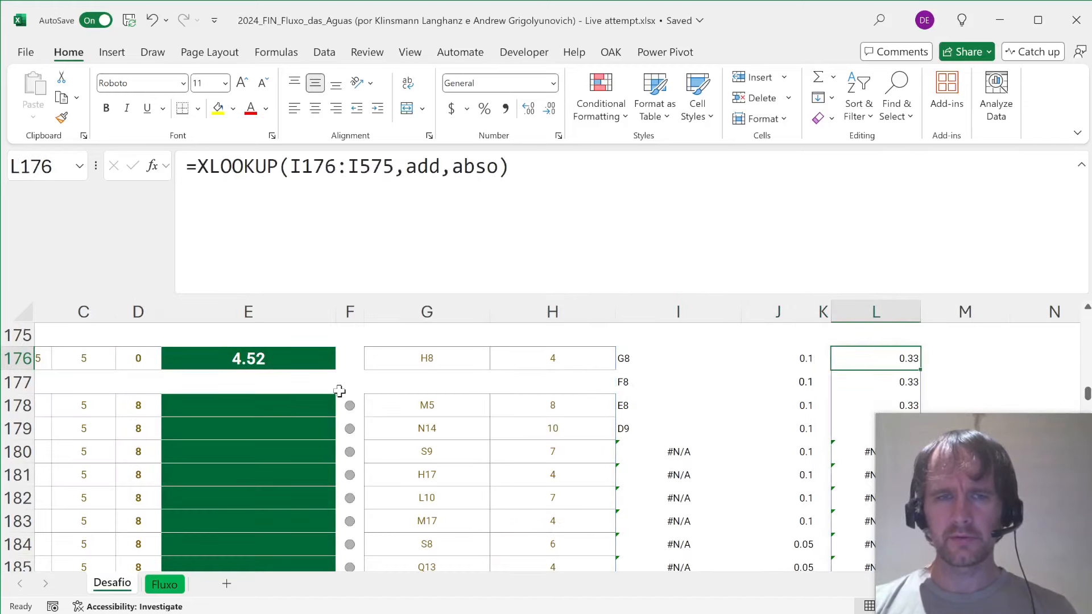
pyautogui.click(382, 166)
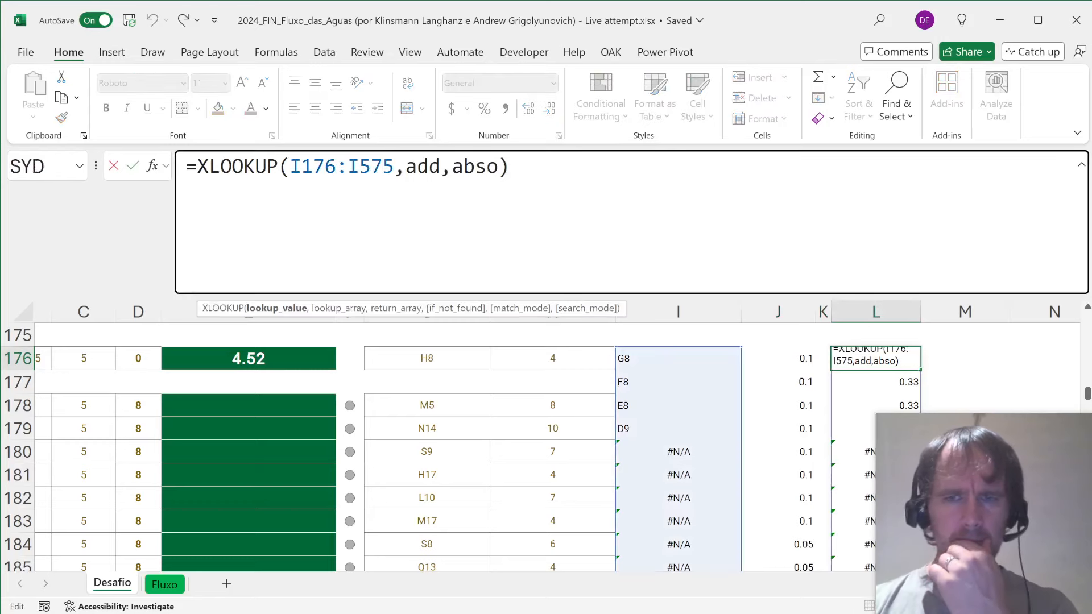
pyautogui.hscroll(3, 631, 392)
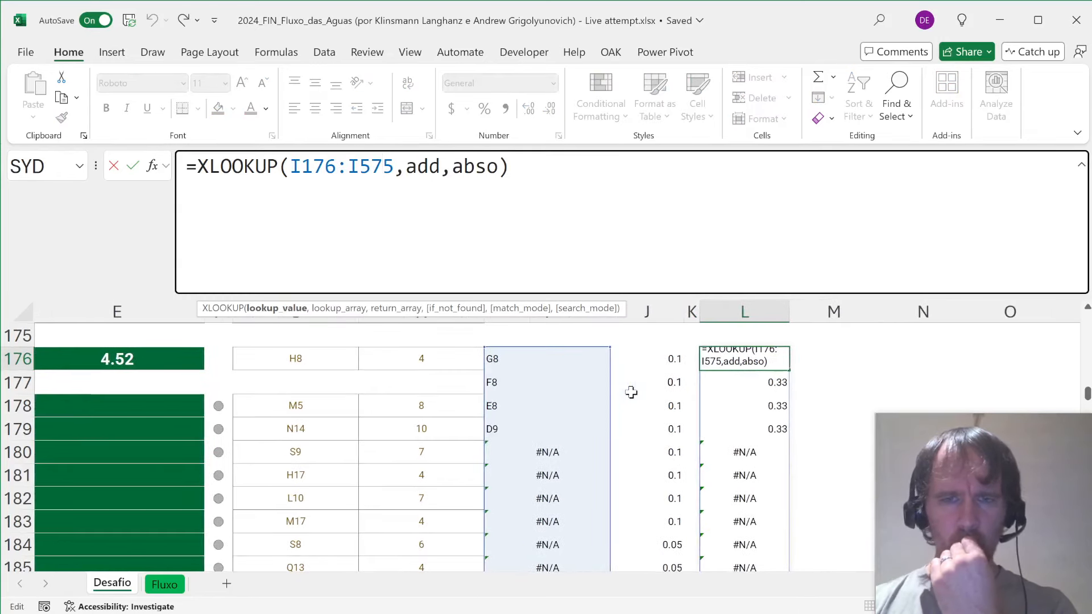
pyautogui.press('Escape')
# - In the I176 formula, replace the Fluxo sheet references in the SCAN's XLOOKUP with the names add and nxt
pyautogui.click(547, 359)
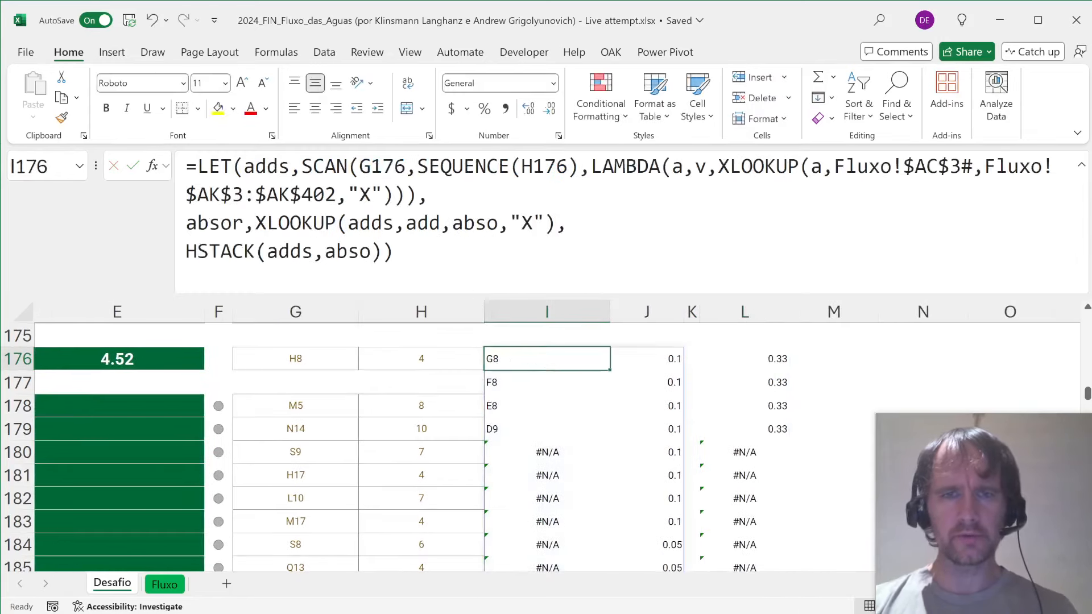
pyautogui.click(545, 166)
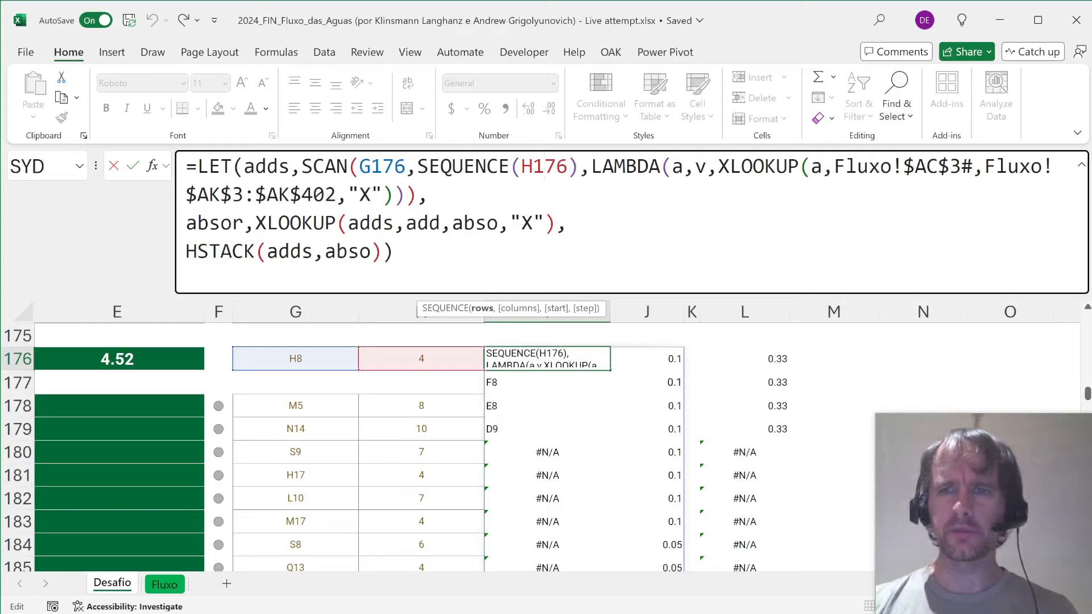
pyautogui.click(336, 196)
pyautogui.click(834, 167)
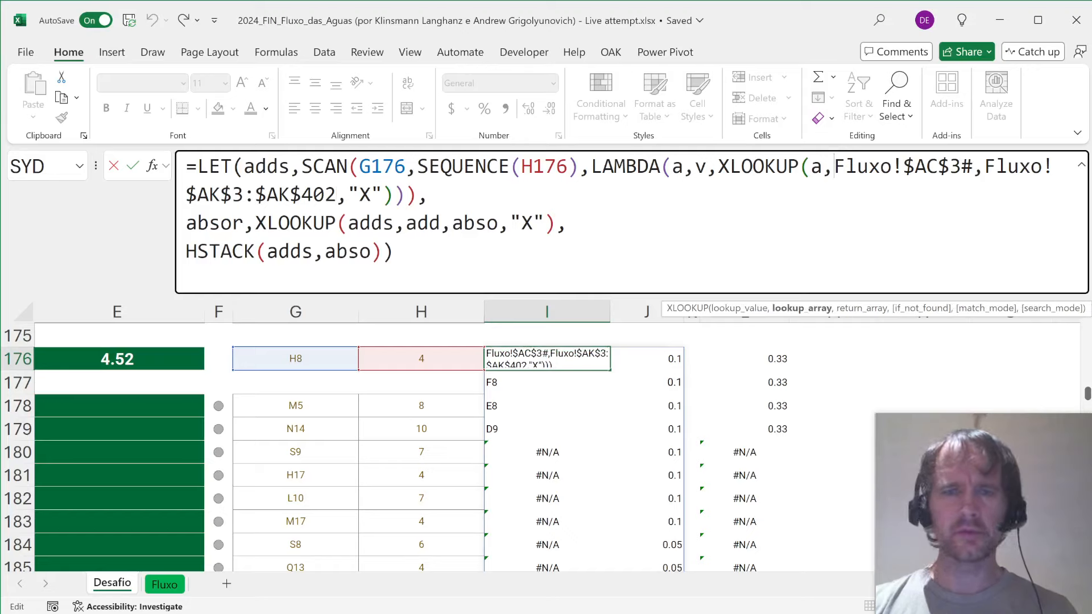
pyautogui.keyDown('shift'); pyautogui.click(337, 195); pyautogui.keyUp('shift')
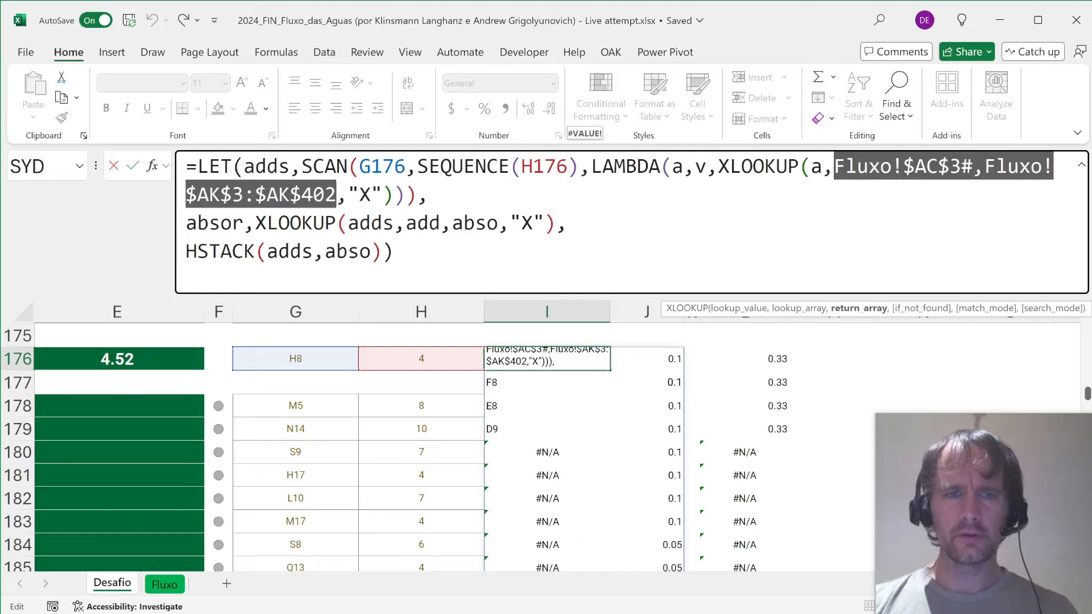
pyautogui.write('add,n')
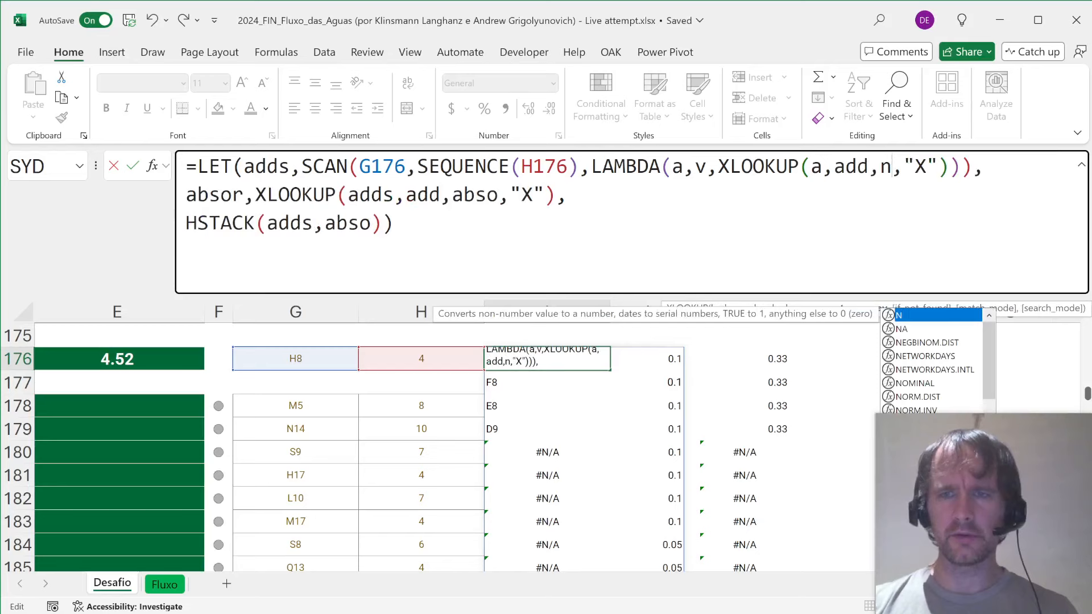
pyautogui.write('xt')
pyautogui.press('Return')
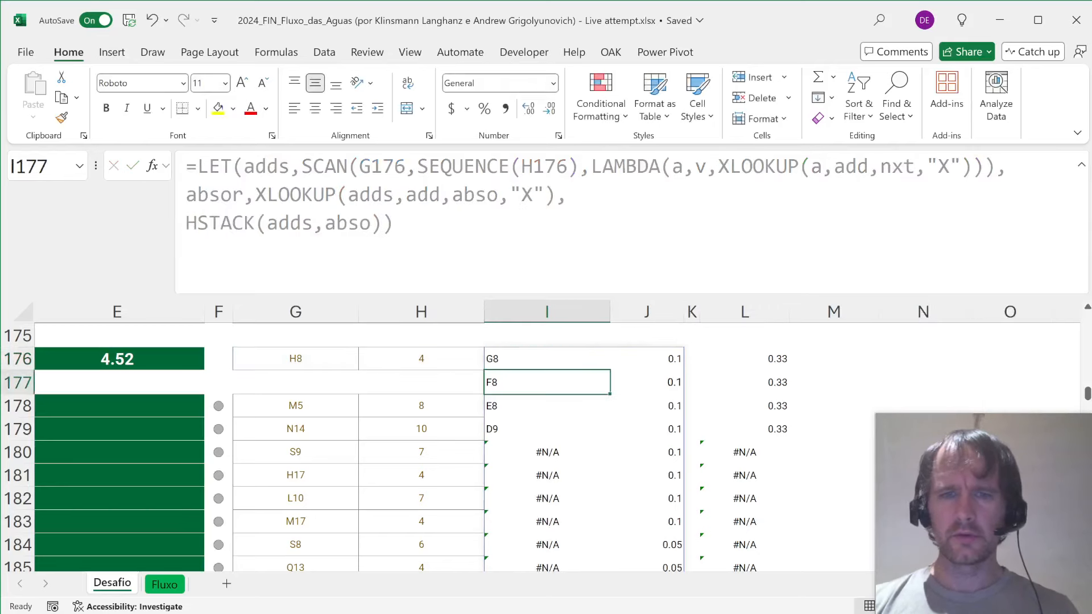
# - Change the second HSTACK argument in the I176 formula to absor
pyautogui.press('Up')
pyautogui.press('Right')
pyautogui.press('Left')
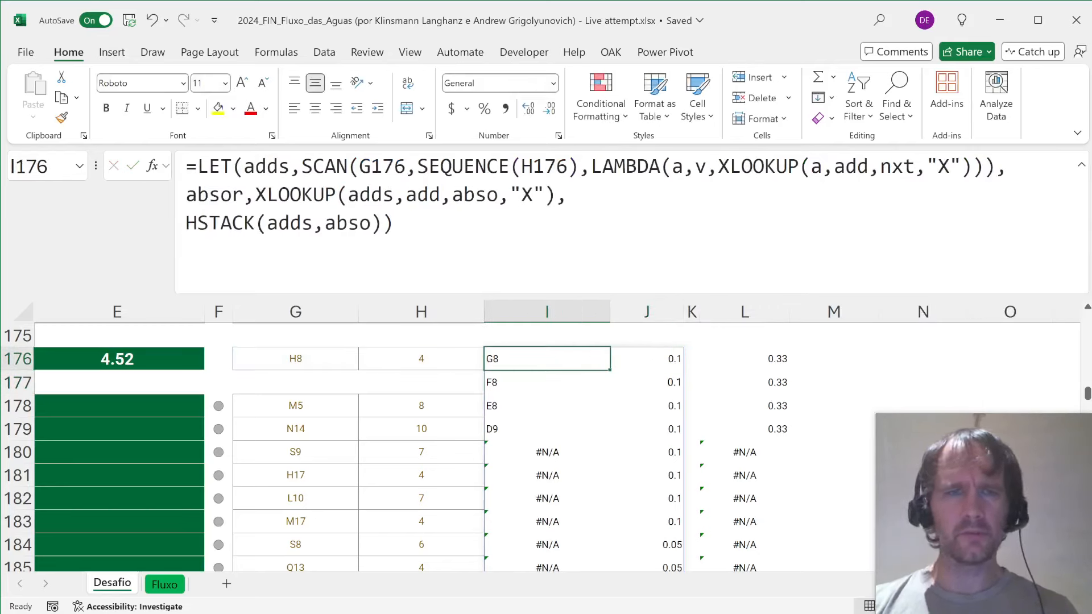
pyautogui.click(359, 194)
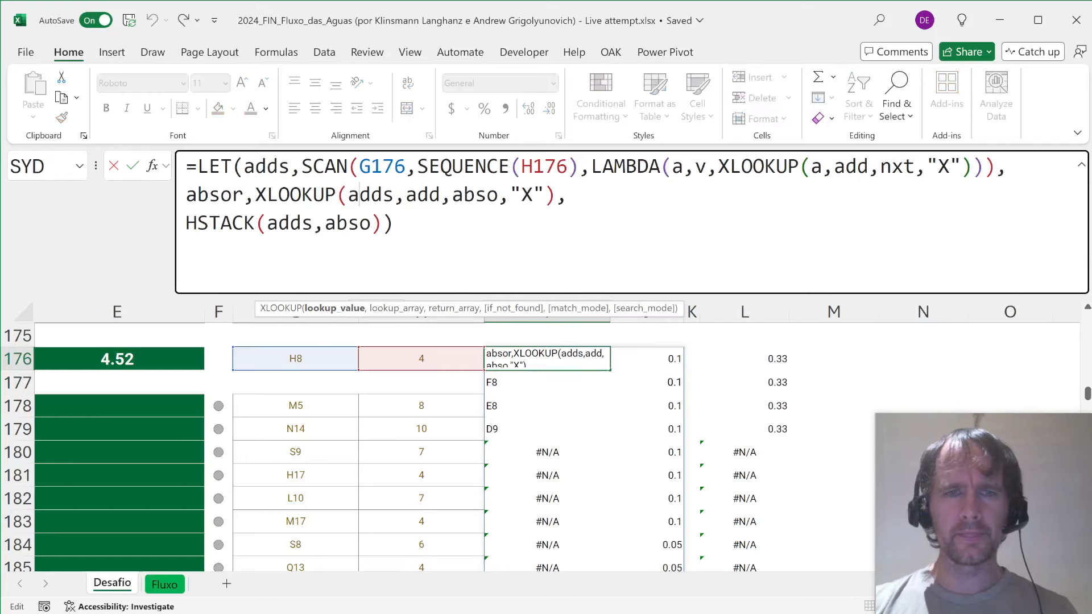
pyautogui.click(371, 222)
pyautogui.write('r')
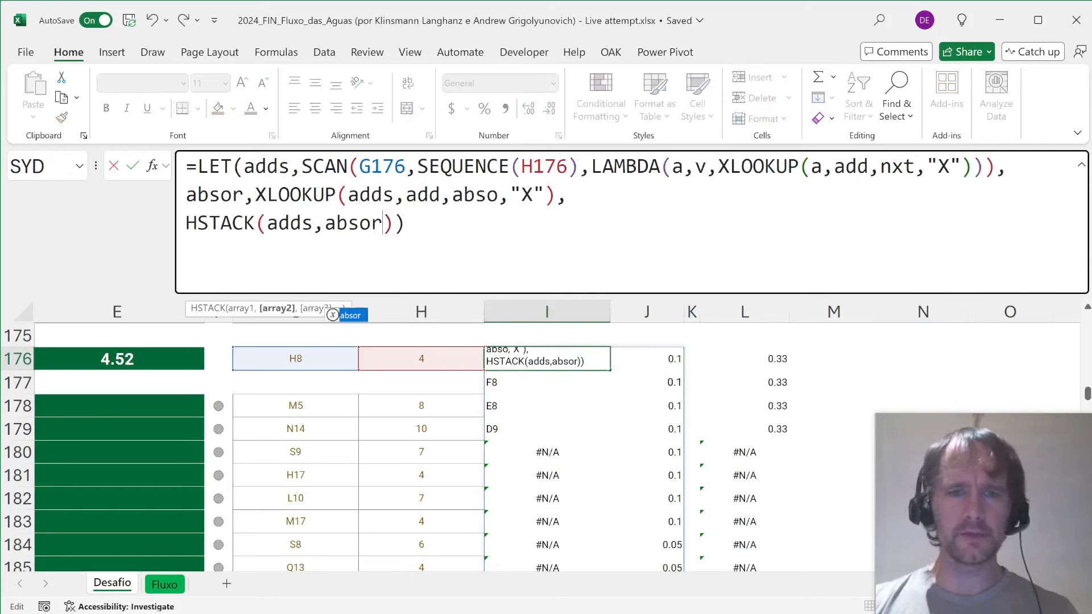
pyautogui.press('Return')
# - Delete the trial XLOOKUP formula from cell L176
pyautogui.press('Up')
pyautogui.press('Right')
pyautogui.press('Right')
pyautogui.press('Right')
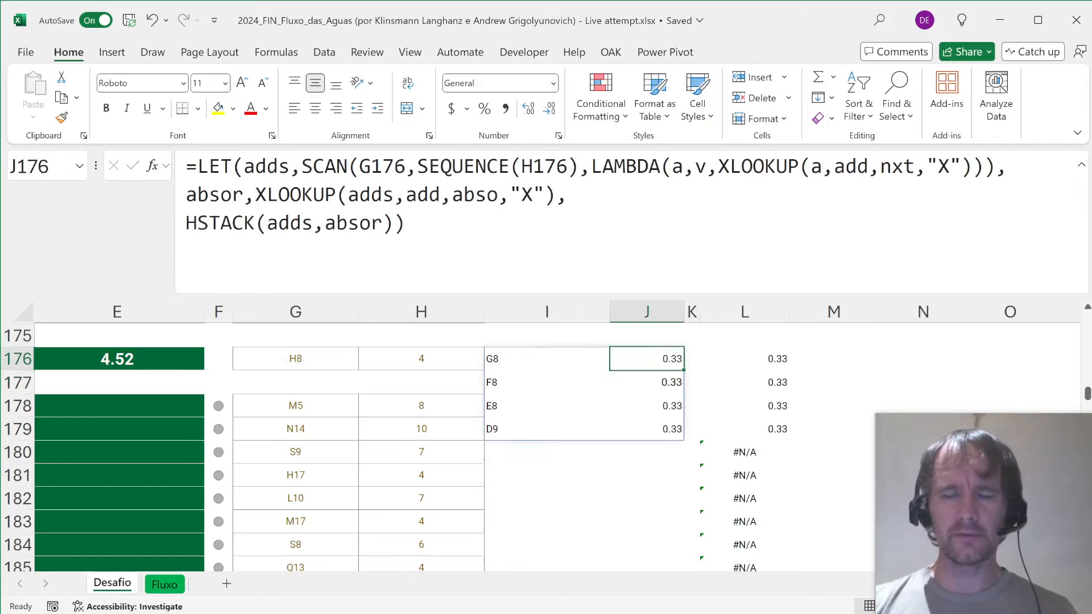
pyautogui.press('Delete')
# - Compare the Example5 explanation in rows 170 to 172 with the addresses and absorptions produced by I176
pyautogui.press('Left')
pyautogui.press('Left')
pyautogui.press('Left')
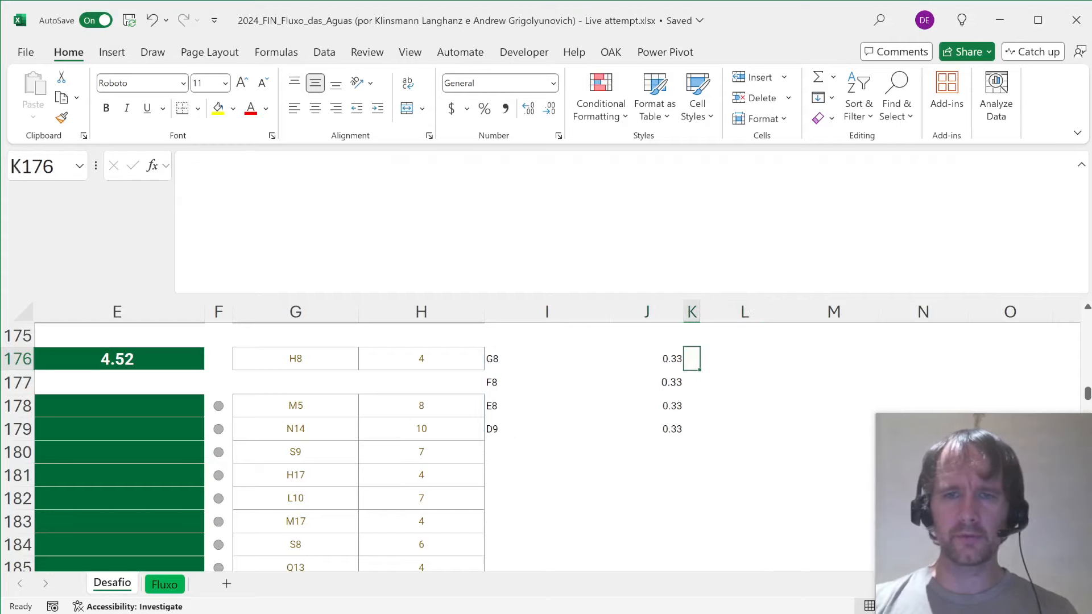
pyautogui.press('Up')
pyautogui.press('Up')
pyautogui.press('Up')
pyautogui.press('Up')
pyautogui.press('Up')
pyautogui.press('Up')
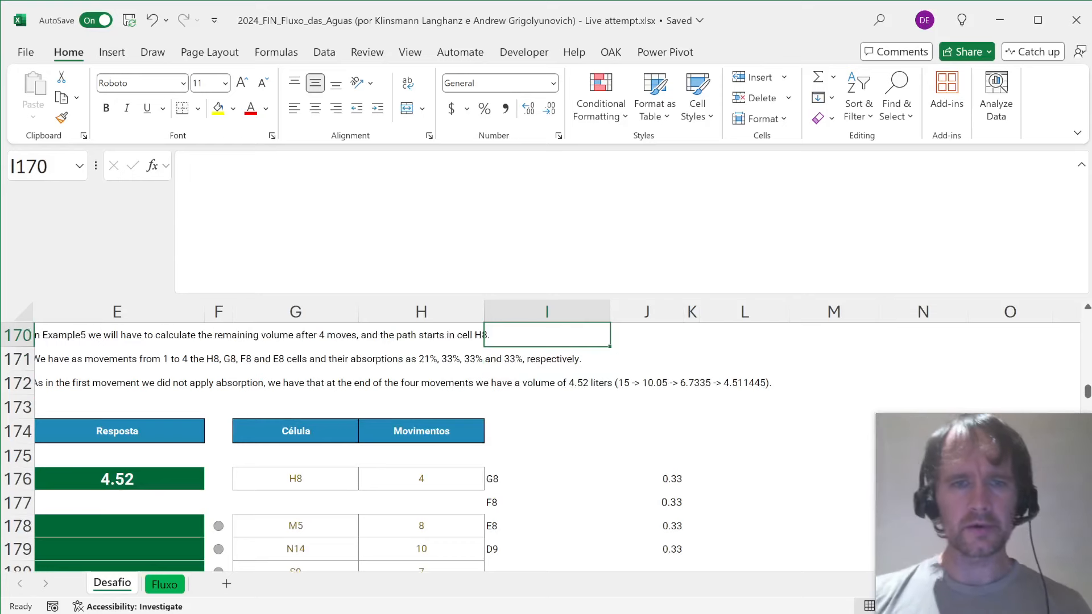
pyautogui.hotkey('ctrl', 'Down')
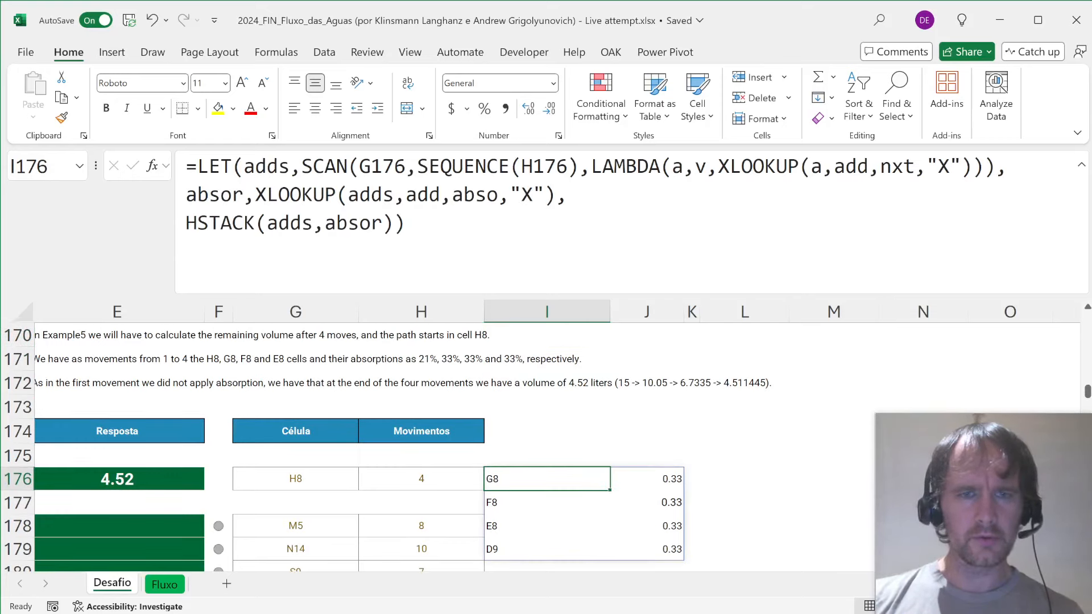
pyautogui.press('Up')
pyautogui.press('Left')
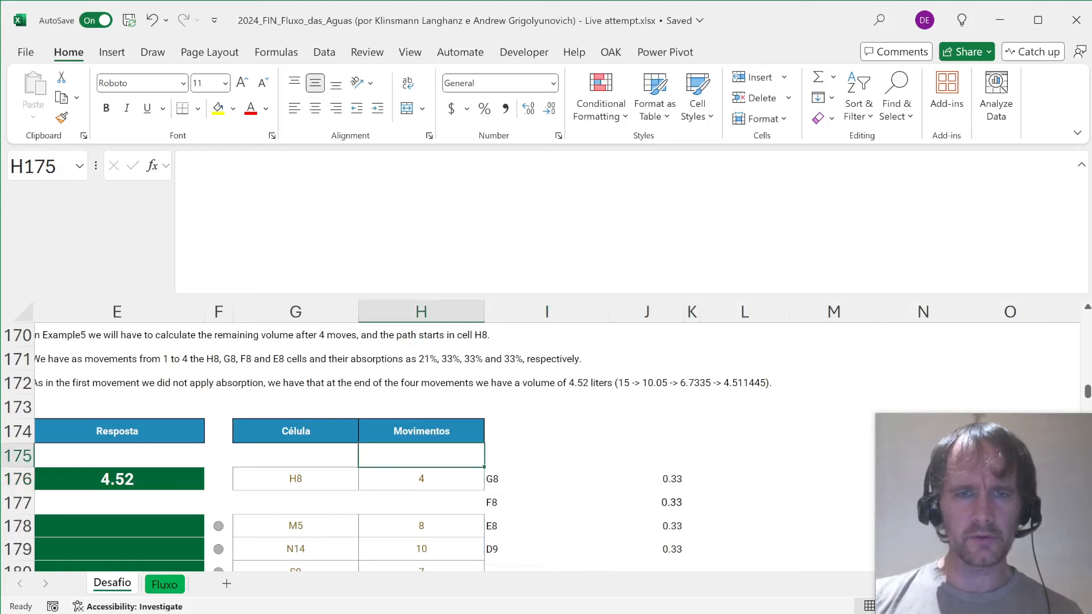
pyautogui.hotkey('ctrl', 'shift', 'Left')
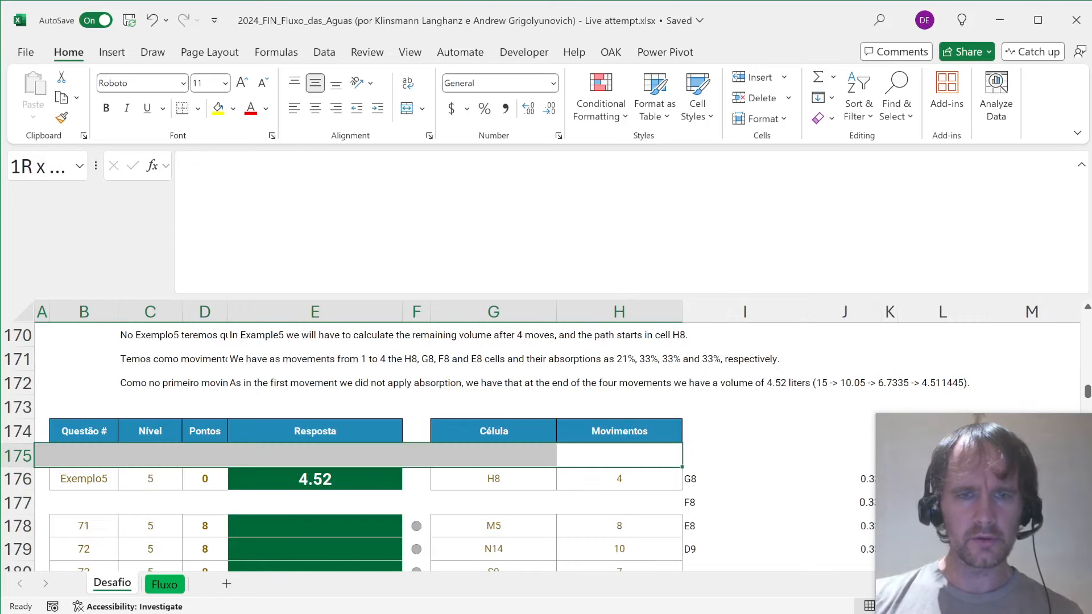
# - Change the SEQUENCE argument in the I176 formula to H176-1
pyautogui.press('Down')
pyautogui.press('Right')
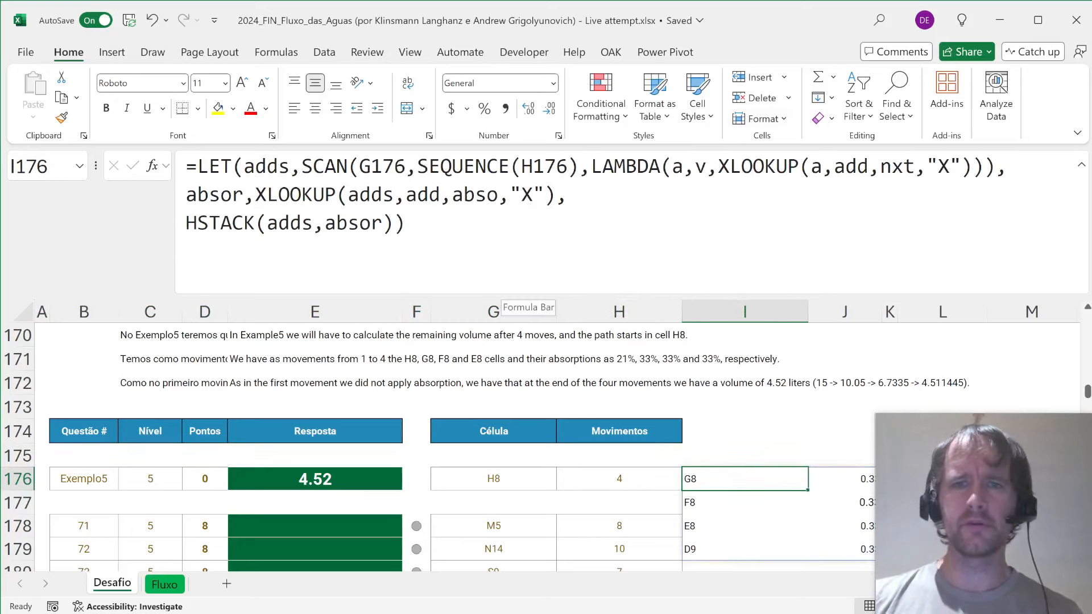
pyautogui.click(568, 166)
pyautogui.write('-1')
pyautogui.press('Return')
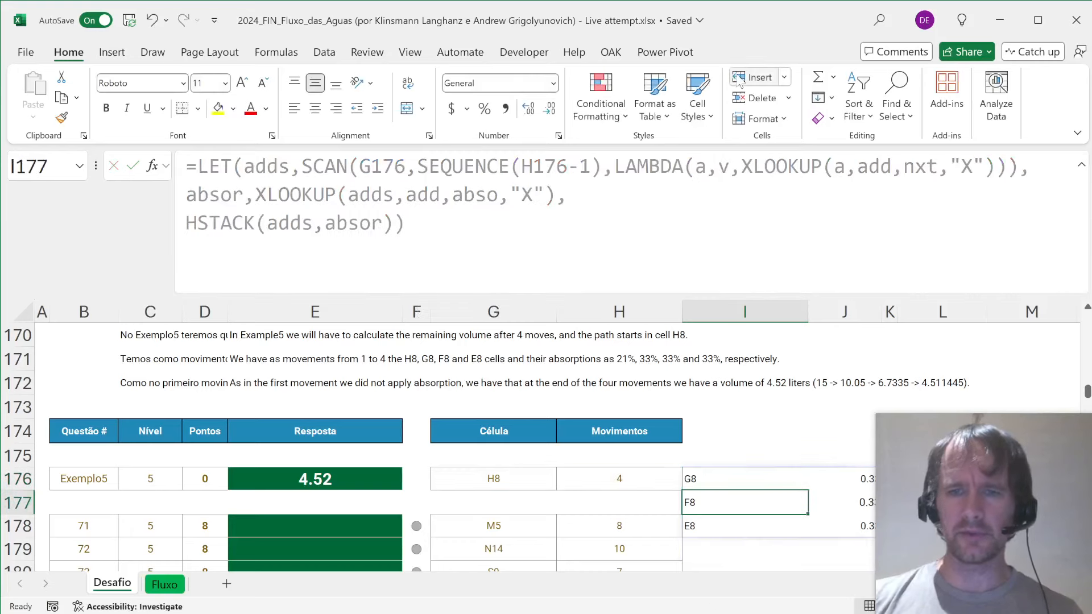
# - Replace the HSTACK result in the I176 formula with PRODUCT(1-absor)
pyautogui.press('Up')
pyautogui.press('Right')
pyautogui.press('Right')
pyautogui.press('Left')
pyautogui.press('Left')
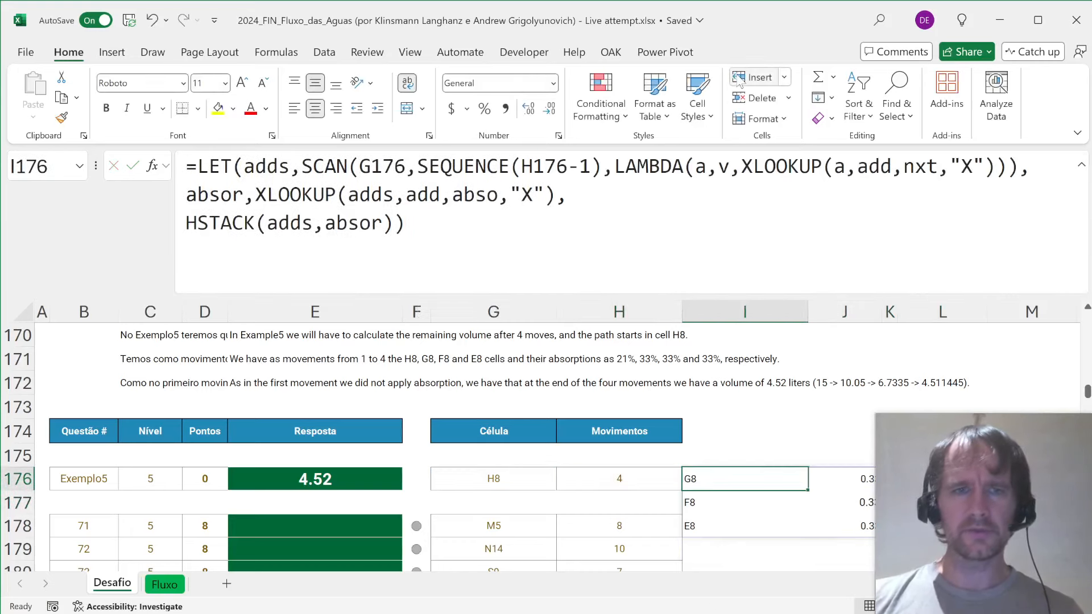
pyautogui.moveTo(186, 223); pyautogui.dragTo(322, 223)
pyautogui.write('prod')
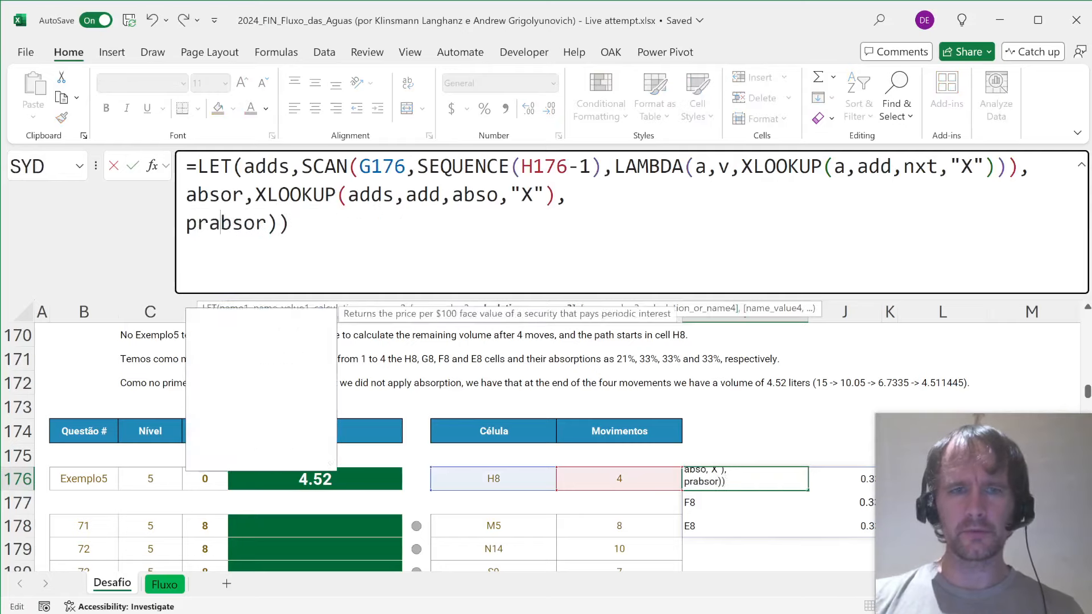
pyautogui.press('Tab')
pyautogui.write('1-')
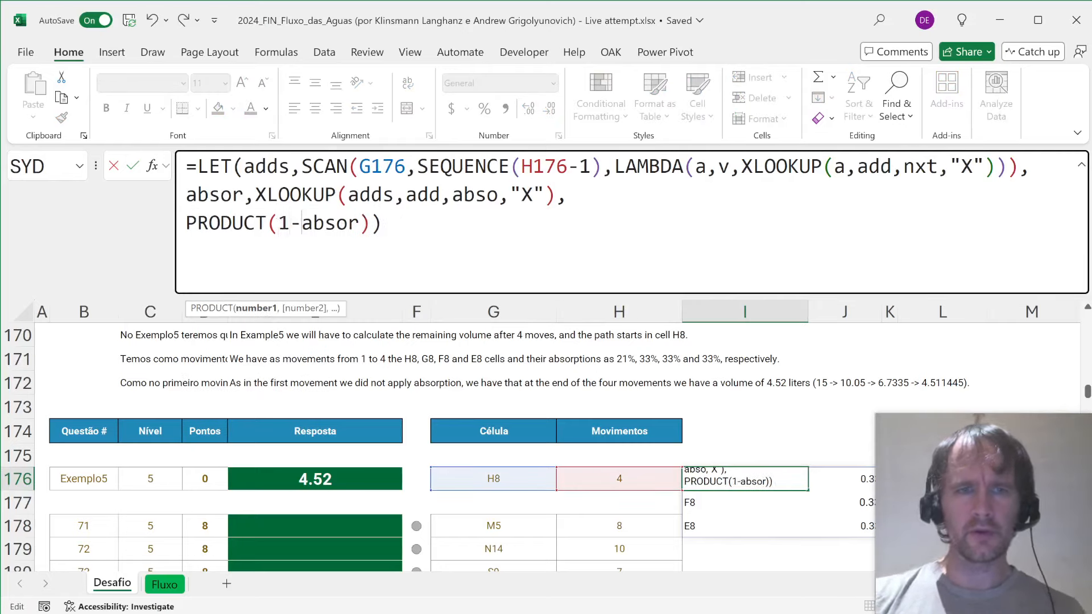
pyautogui.press('End')
pyautogui.press('Return')
# - Multiply the PRODUCT result in the I176 formula by 15
pyautogui.press('Up')
pyautogui.click(371, 223)
pyautogui.write('*15')
pyautogui.press('Return')
pyautogui.press('Up')
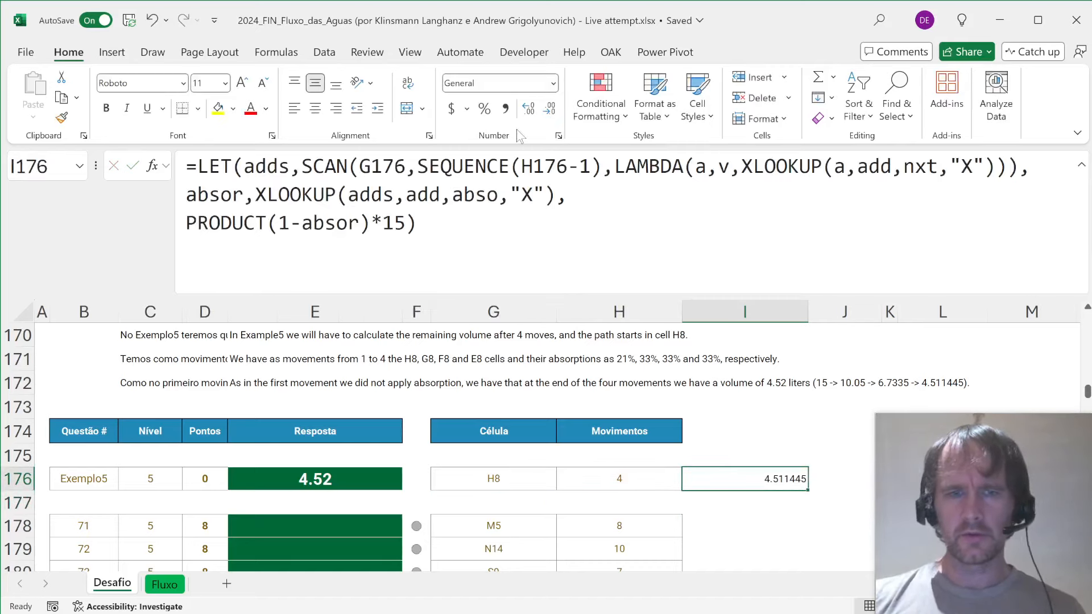
# - Wrap the final calculation of the I176 formula in ROUNDUP with 2 decimal places
pyautogui.press('F2')
pyautogui.press('Home')
pyautogui.write('roundu')
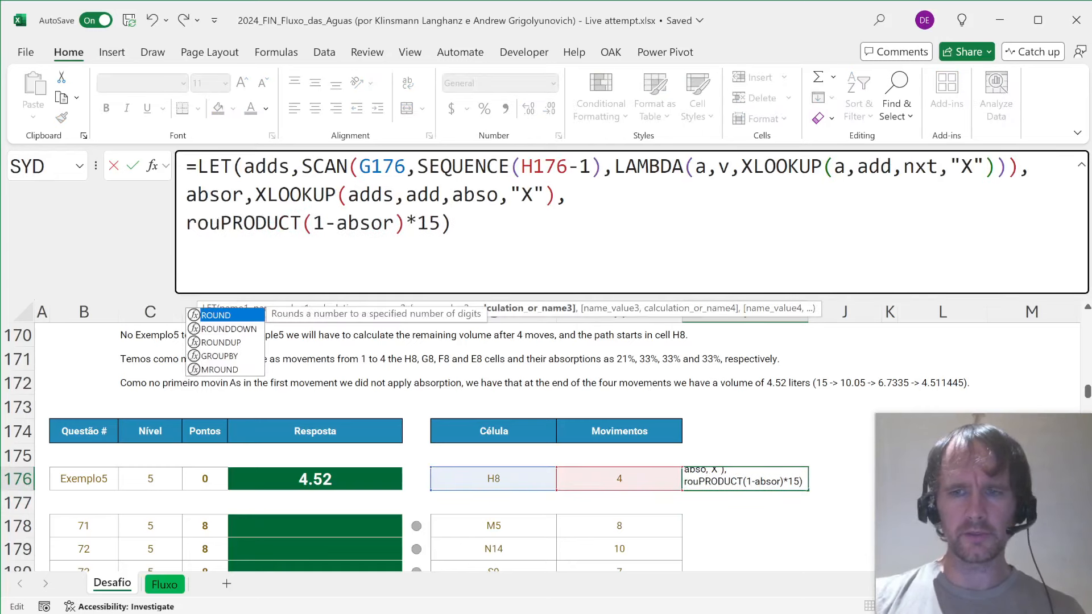
pyautogui.press('Tab')
pyautogui.press('End')
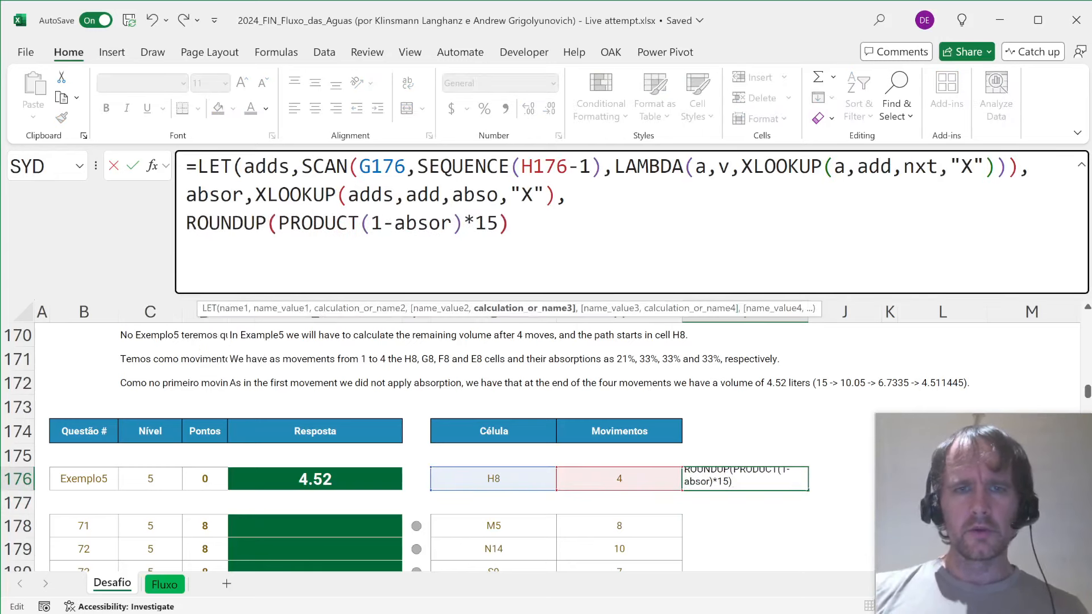
pyautogui.press('Left')
pyautogui.write(',2)')
pyautogui.press('Return')
pyautogui.press('Up')
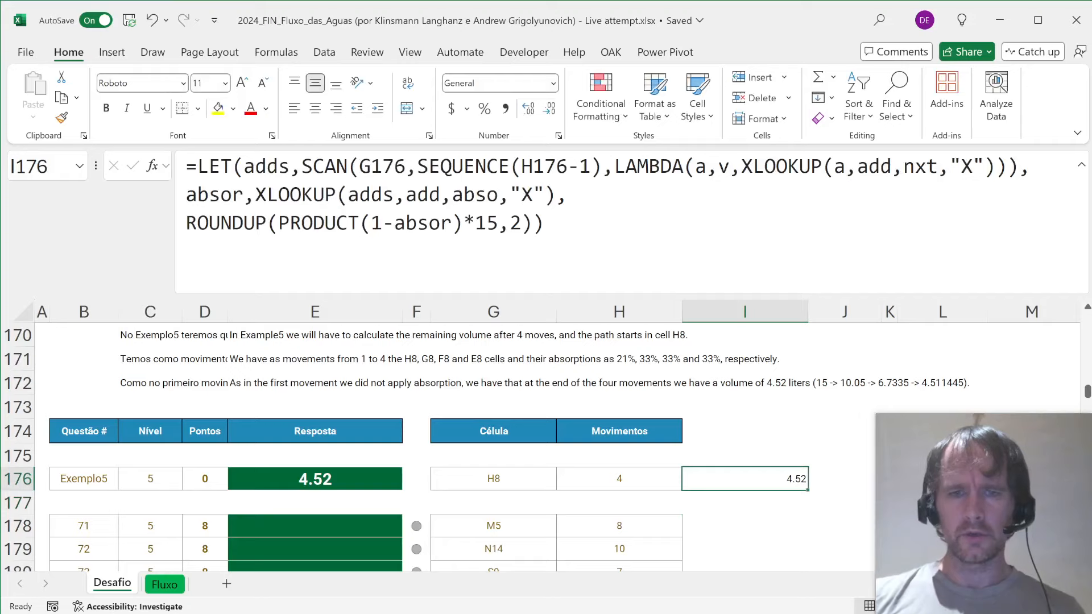
# - Copy the I176 formula to I178:I197 for all the level 5 questions
pyautogui.hotkey('ctrl', 'c')
pyautogui.press('Down')
pyautogui.press('Down')
pyautogui.hotkey('ctrl', 'v')
pyautogui.press('Left')
pyautogui.hotkey('ctrl', 'Down')
pyautogui.press('Right')
pyautogui.hotkey('ctrl', 'shift', 'Up')
pyautogui.hotkey('ctrl', 'v')
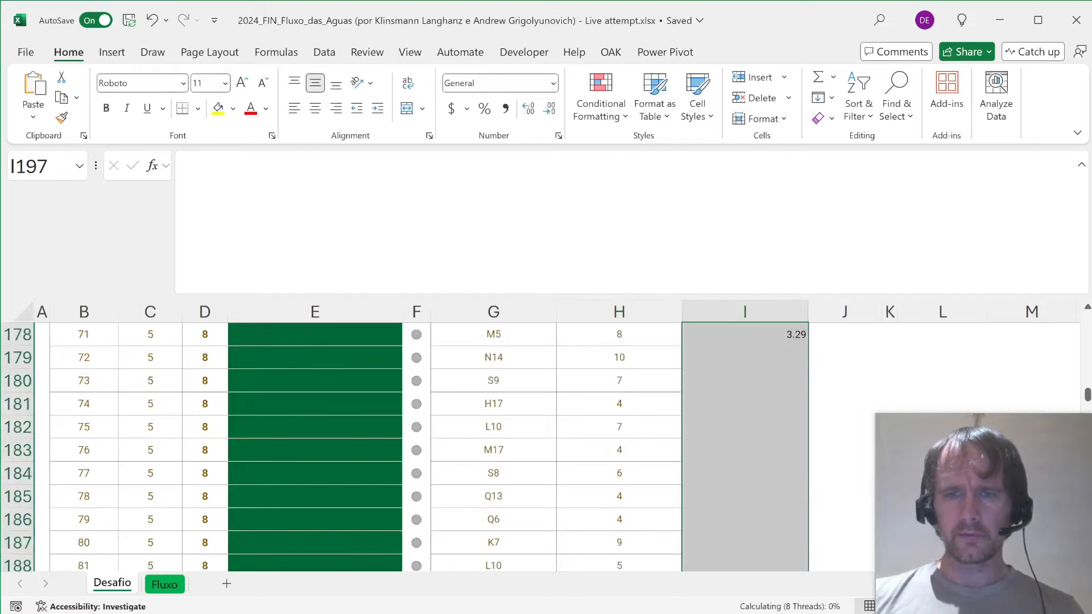
# - Paste links to the I178:I197 results into the level 5 Resposta cells starting at E178
pyautogui.hotkey('ctrl', 'c')
pyautogui.hotkey('ctrl', 'Left')
pyautogui.hotkey('ctrl', 'Left')
pyautogui.press('Right')
pyautogui.hotkey('alt', 'h')
pyautogui.press('v')
pyautogui.press('n')
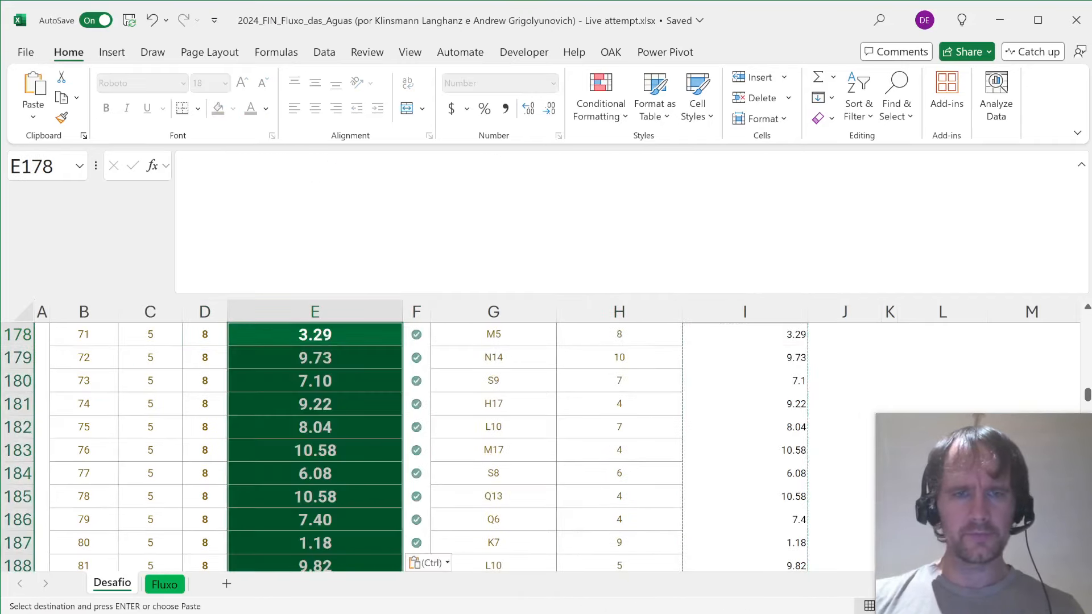
# - Translate the first level 6 instruction line in E204 with =TRANSLATE(B204,"pt")
pyautogui.scroll(-11, 332, 481)
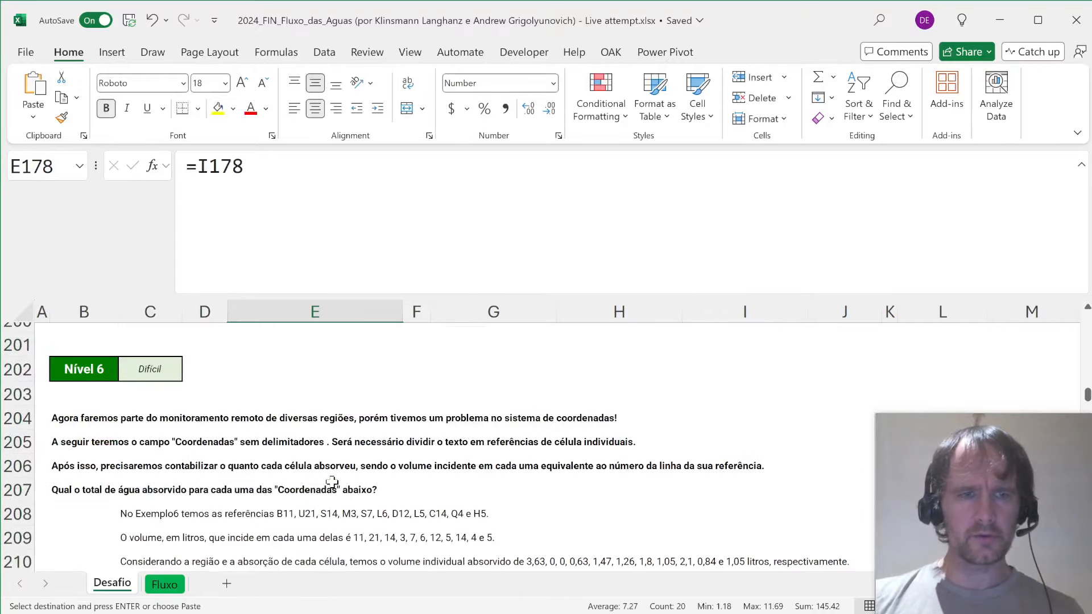
pyautogui.scroll(4, 332, 482)
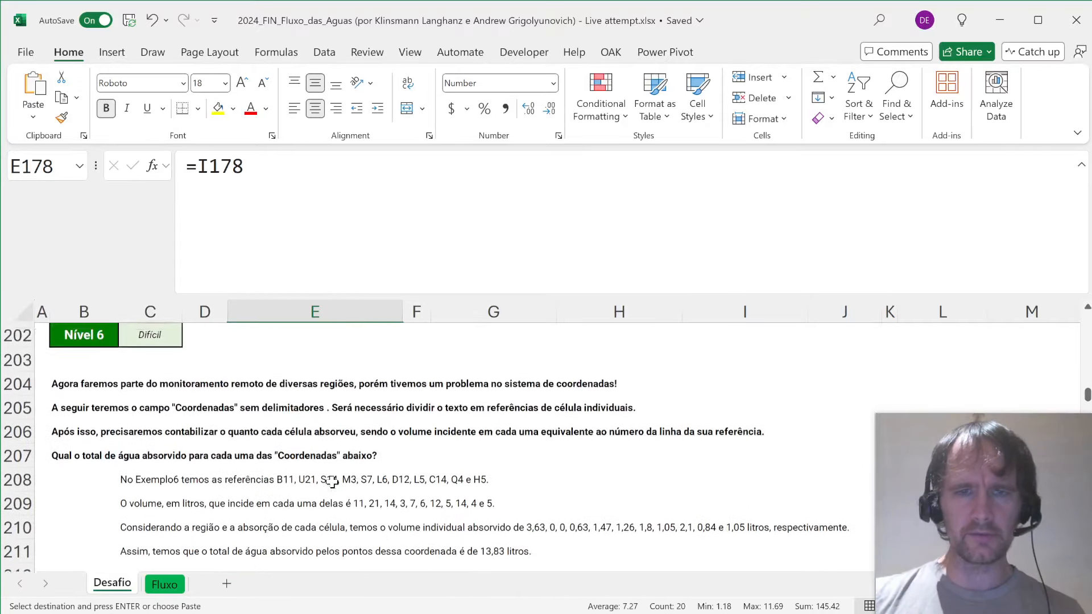
pyautogui.click(264, 409)
pyautogui.write('=tran')
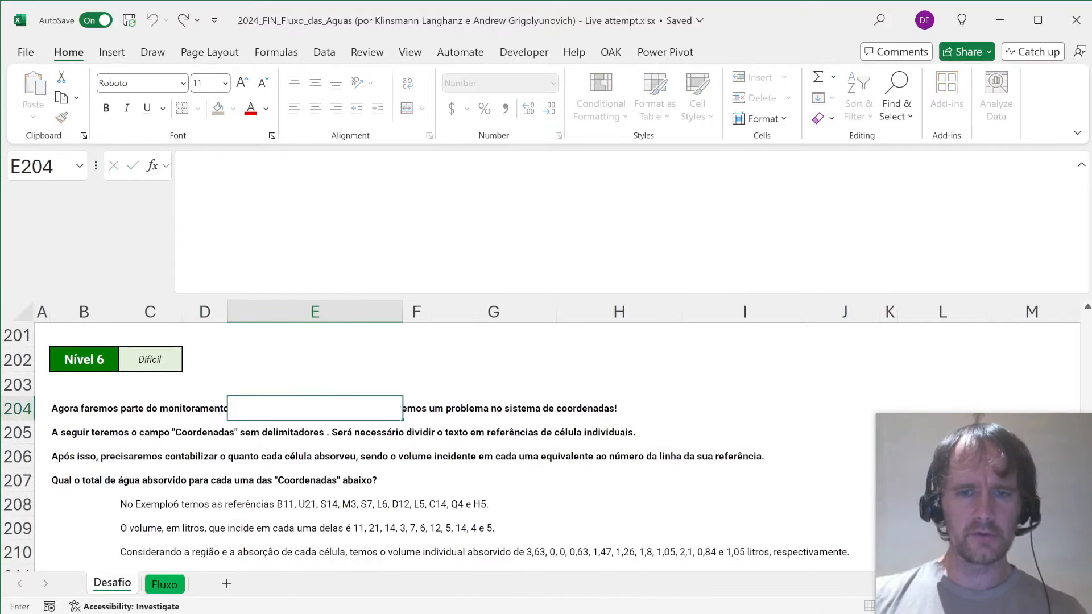
pyautogui.press('Tab')
pyautogui.press('Left')
pyautogui.press('Left')
pyautogui.press('Left')
pyautogui.write(',"pt")')
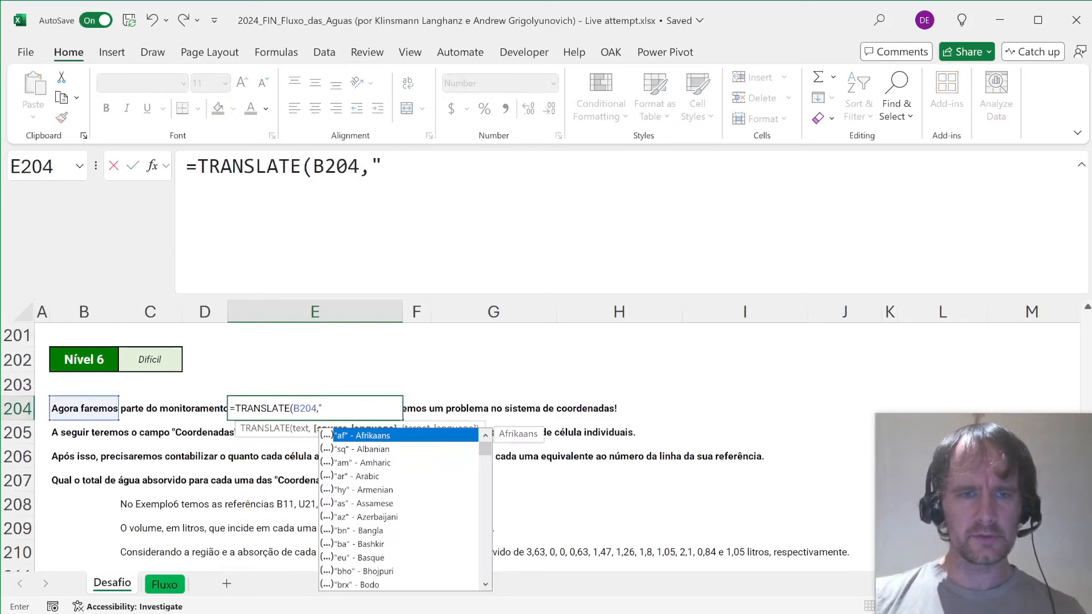
pyautogui.press('Return')
pyautogui.press('Up')
# - Fill the E204 translation formula down to E207
pyautogui.hotkey('shift', 'Down')
pyautogui.hotkey('shift', 'Down')
pyautogui.hotkey('shift', 'Down')
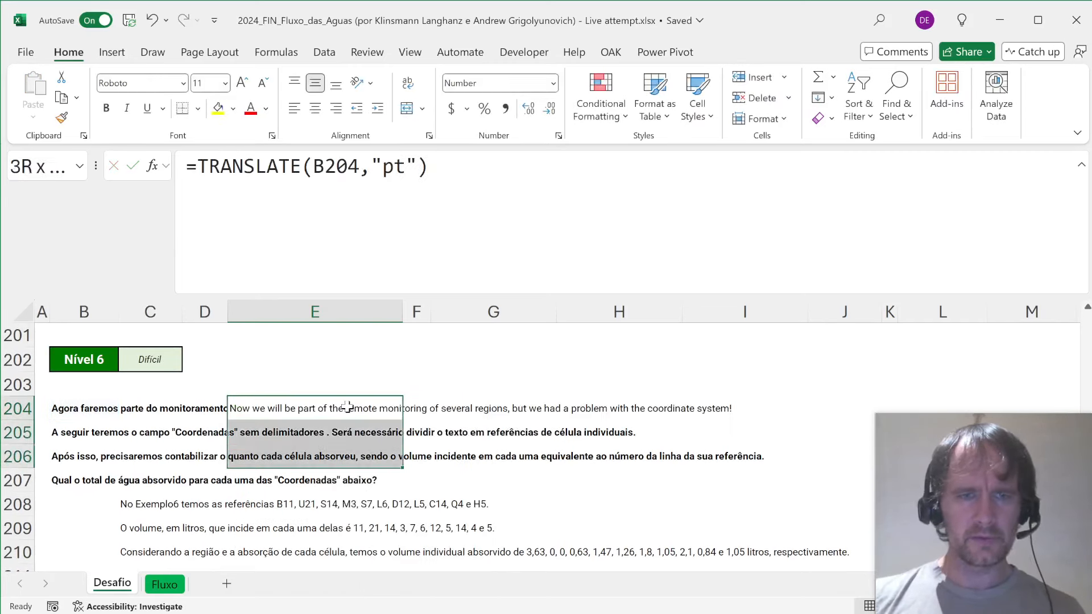
pyautogui.hotkey('ctrl', 'd')
# - Copy the E207 translation formula to F208 and fill it down to F211 for the Exemplo6 explanation
pyautogui.press('Down')
pyautogui.press('Down')
pyautogui.press('Down')
pyautogui.hotkey('ctrl', 'c')
pyautogui.press('Down')
pyautogui.press('Right')
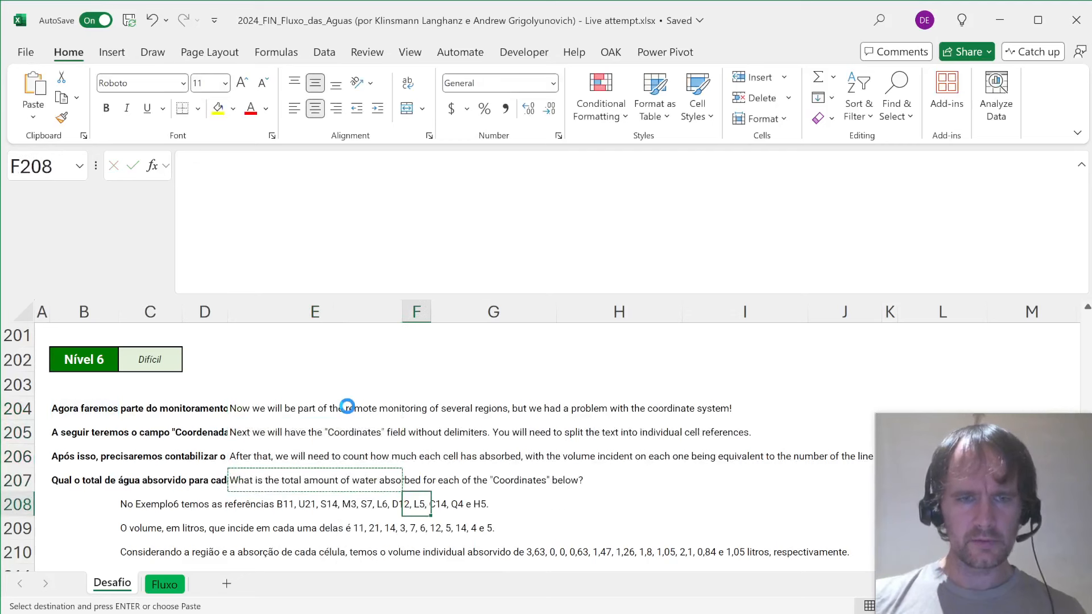
pyautogui.hotkey('ctrl', 'v')
pyautogui.hotkey('shift', 'Down')
pyautogui.hotkey('shift', 'Down')
pyautogui.hotkey('shift', 'Down')
pyautogui.scroll(-1, 348, 407)
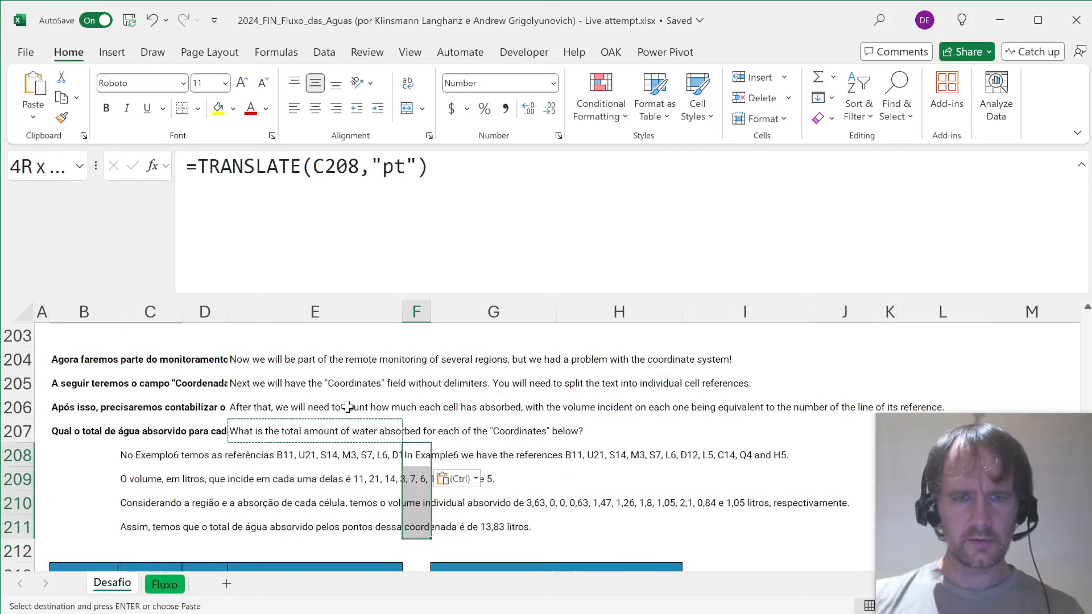
pyautogui.hotkey('ctrl', 'd')
# - Read the translated level 6 instructions in E204:E207 and compare them with the Coordenadas table below
pyautogui.press('Up')
pyautogui.press('Up')
pyautogui.press('Left')
pyautogui.press('Left')
pyautogui.press('Up')
pyautogui.press('Up')
pyautogui.press('Right')
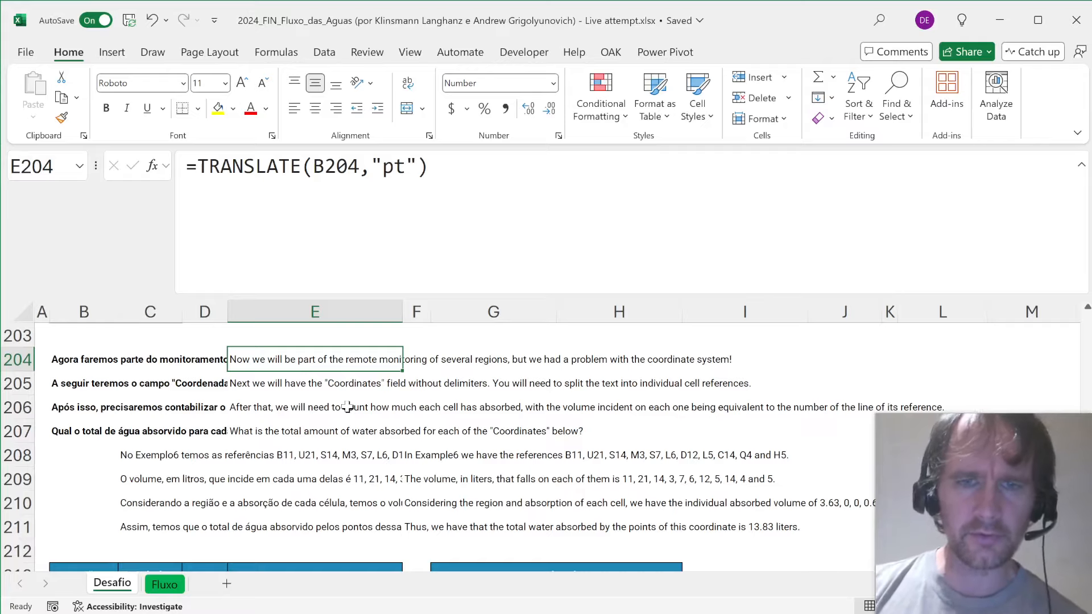
pyautogui.press('Down')
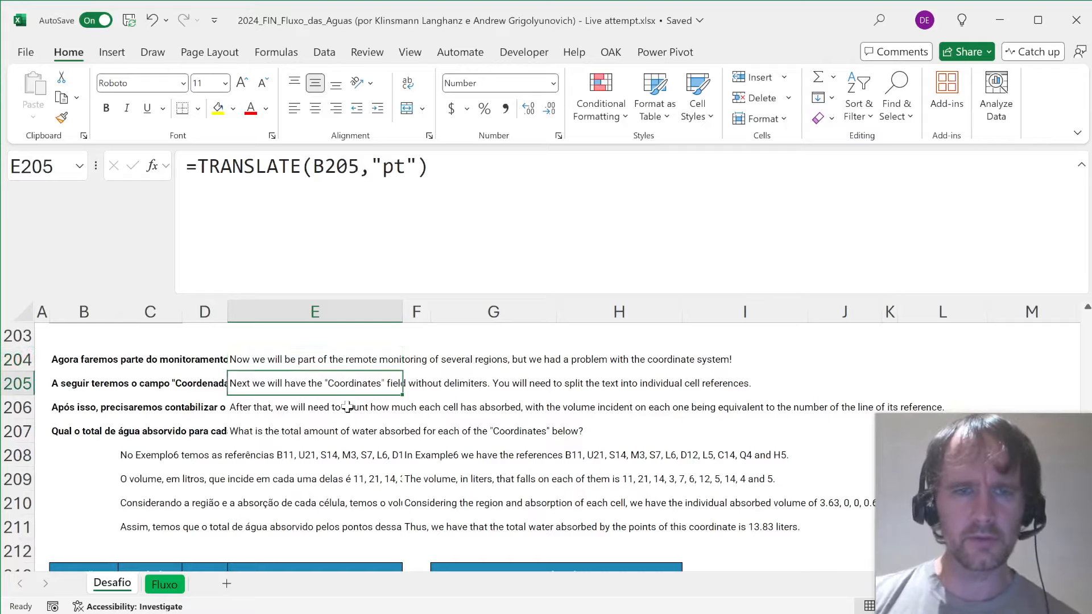
pyautogui.scroll(-5, 348, 407)
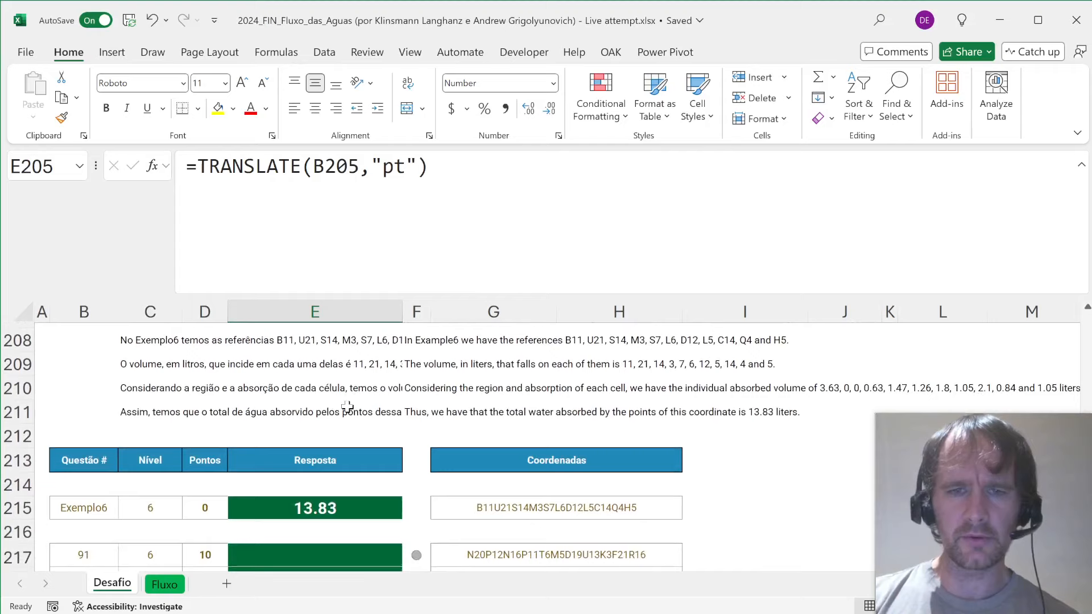
pyautogui.scroll(5, 348, 407)
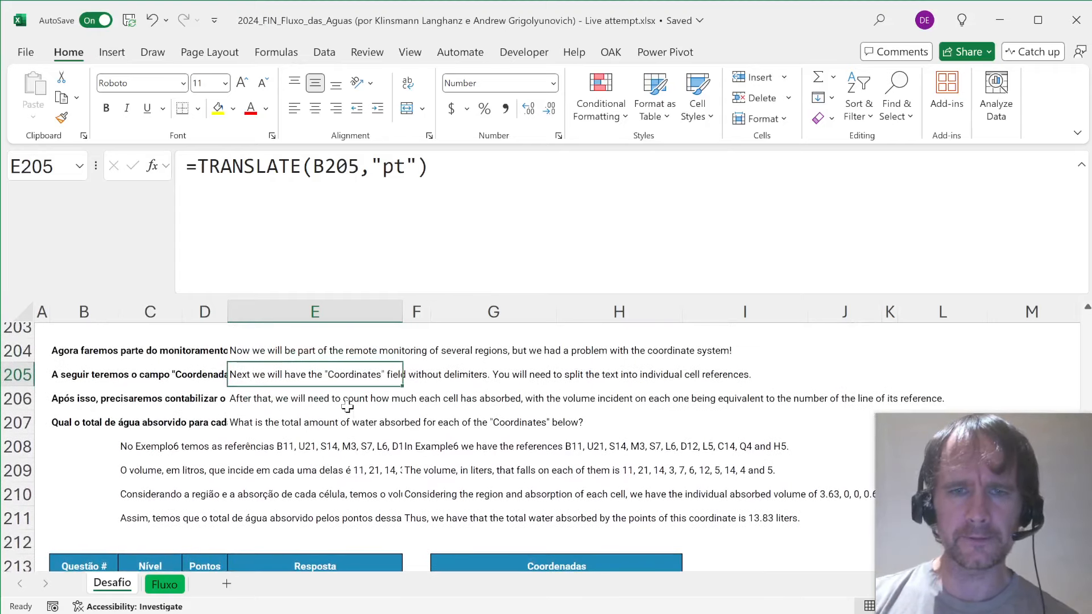
pyautogui.scroll(-1, 348, 407)
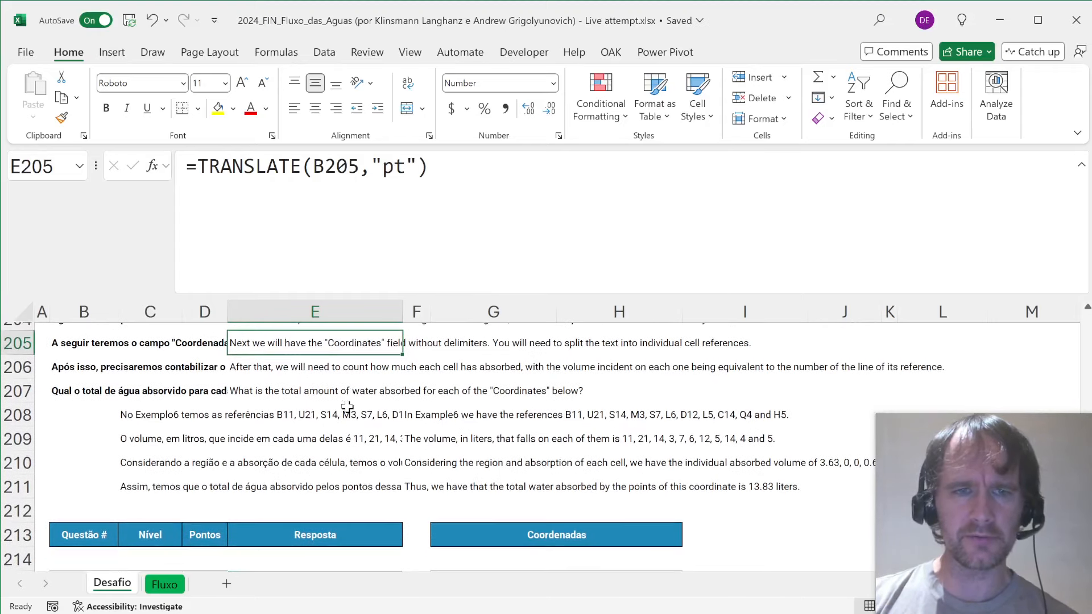
pyautogui.click(289, 368)
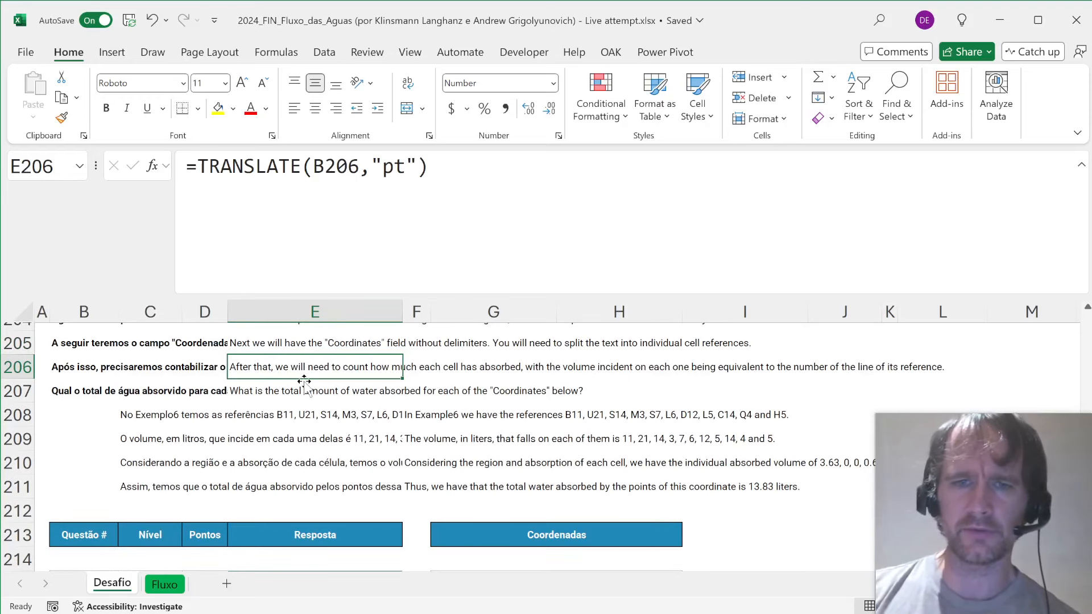
pyautogui.scroll(-2, 304, 381)
pyautogui.scroll(3, 304, 381)
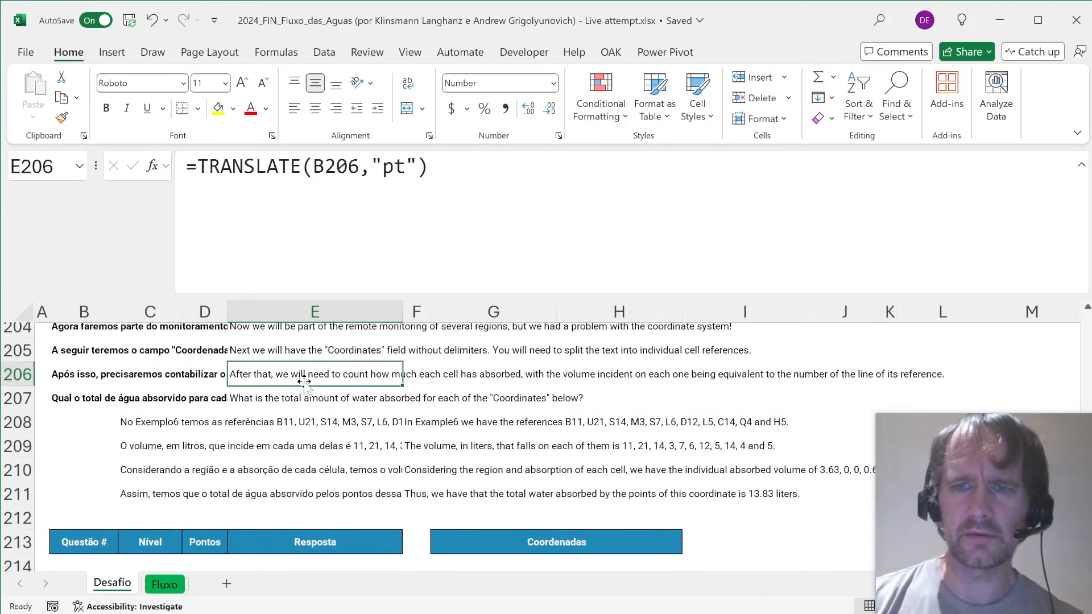
pyautogui.press('Down')
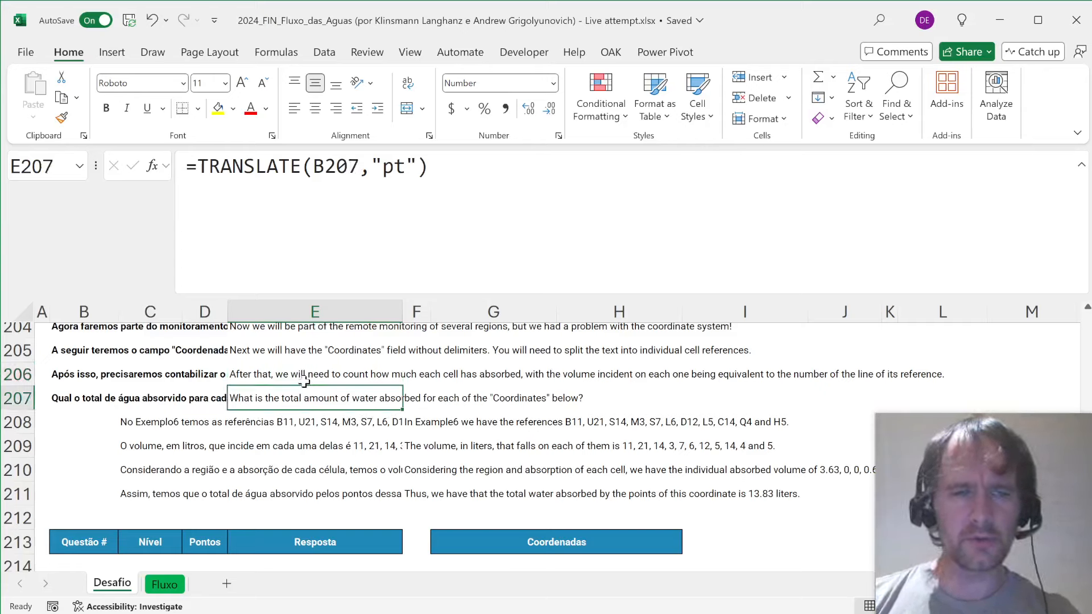
pyautogui.press('Down')
pyautogui.press('Right')
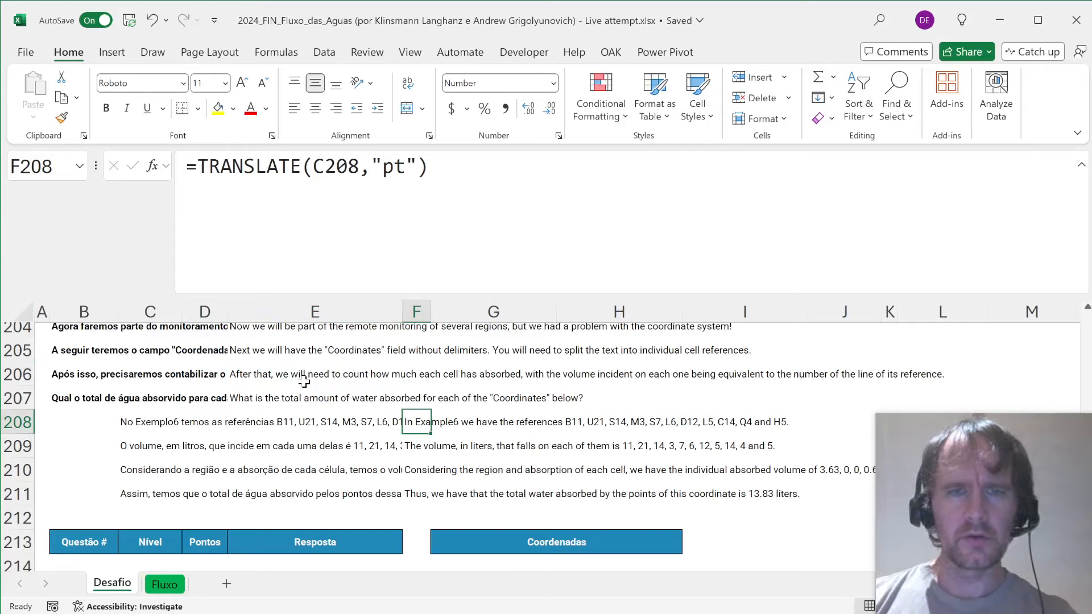
# - Convert the translation formulas in F208:F211 to plain values
pyautogui.hotkey('ctrl', 'shift', 'Down')
pyautogui.hotkey('ctrl', 'c')
pyautogui.hotkey('alt', 'e')
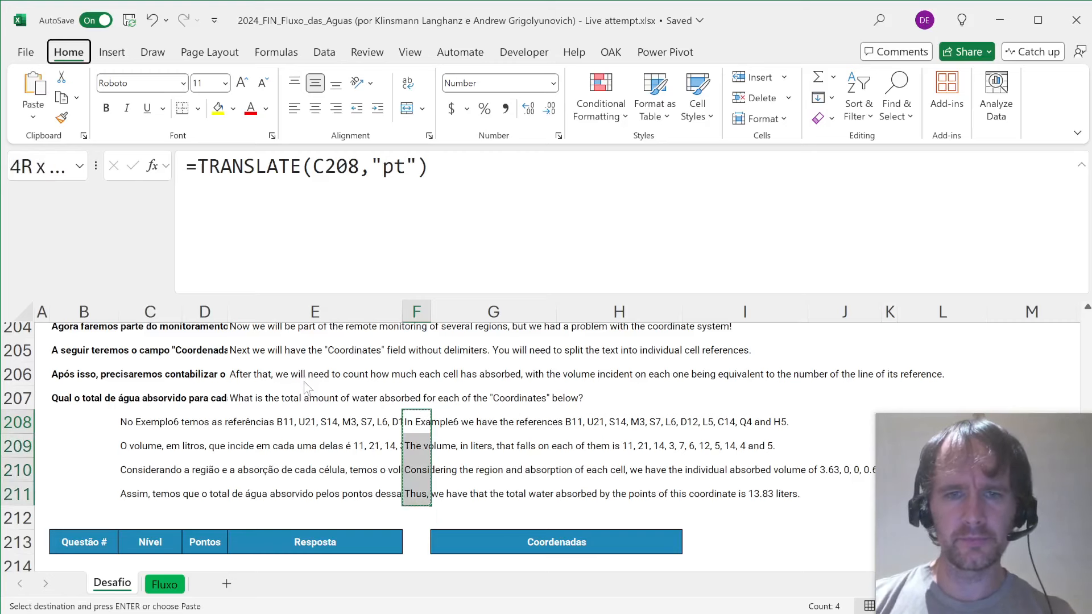
pyautogui.press('s')
pyautogui.press('v')
pyautogui.press('Return')
# - Examine the Example6 volumes and absorbed amounts in F208:F210 and check cell B11's region on the Fluxo sheet
pyautogui.press('Down')
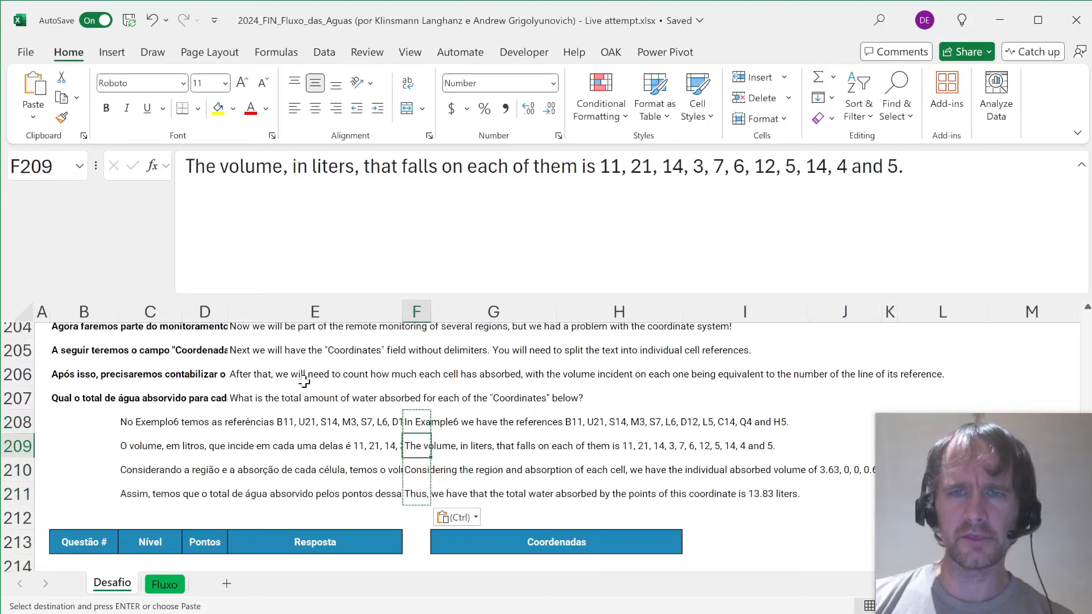
pyautogui.press('Up')
pyautogui.press('Down')
pyautogui.press('Down')
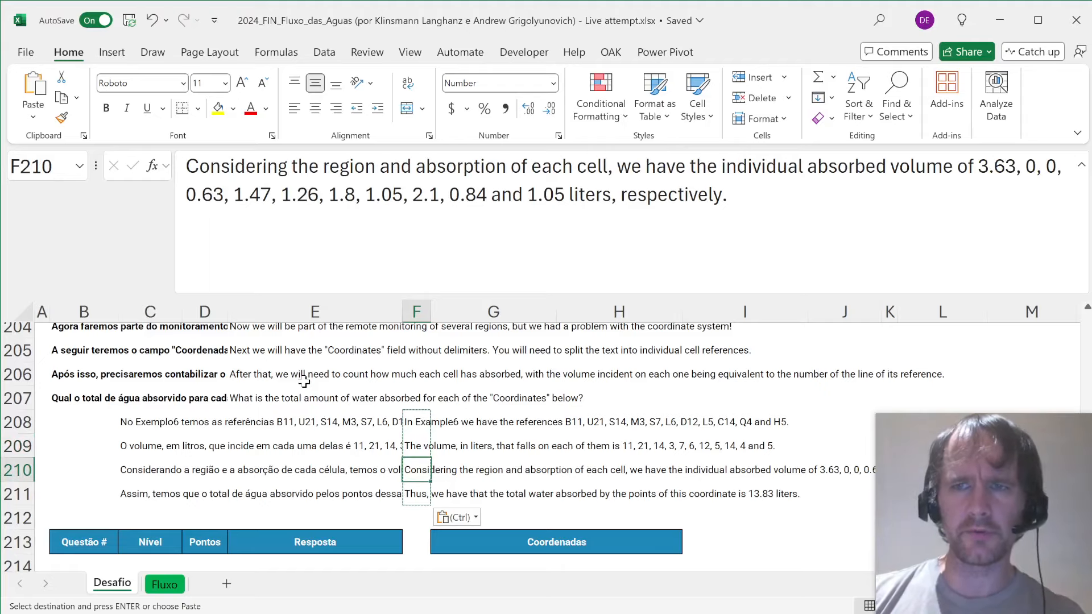
pyautogui.press('Up')
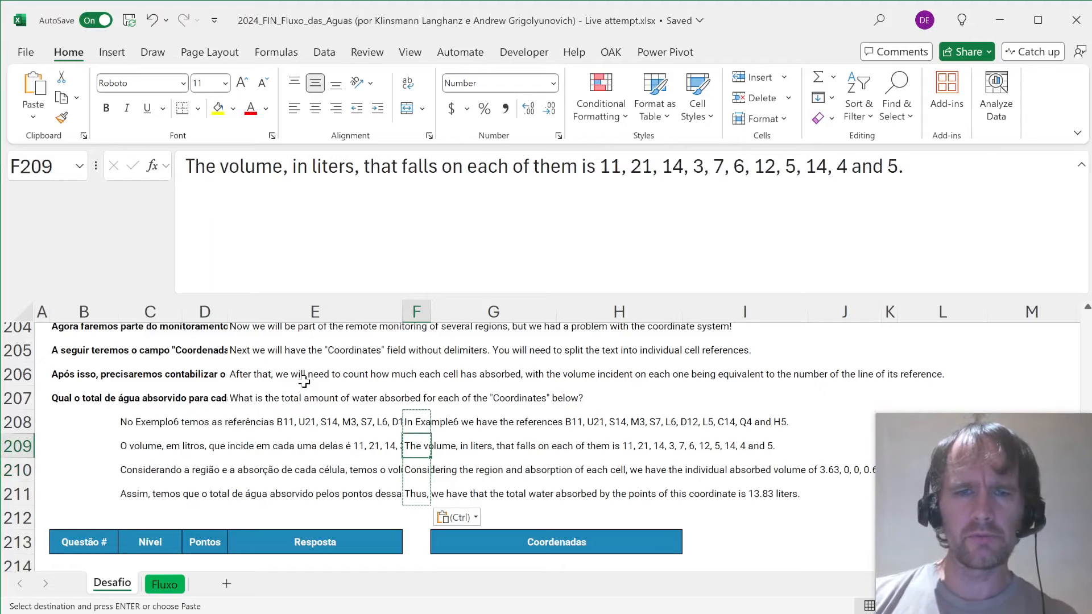
pyautogui.hotkey('ctrl', 'pagedown')
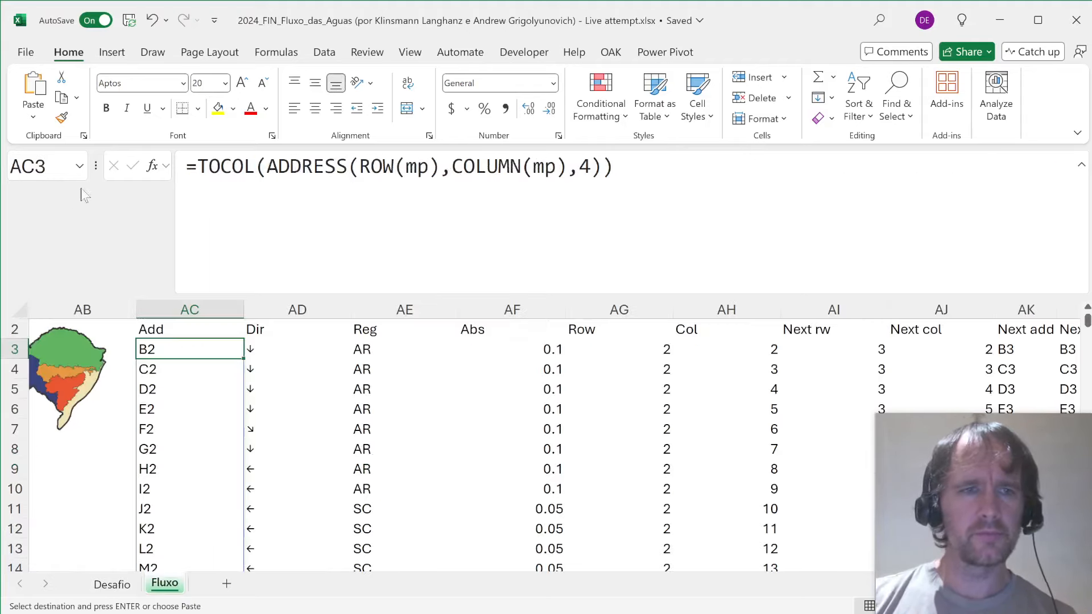
pyautogui.click(51, 166)
pyautogui.write('b11')
pyautogui.press('Return')
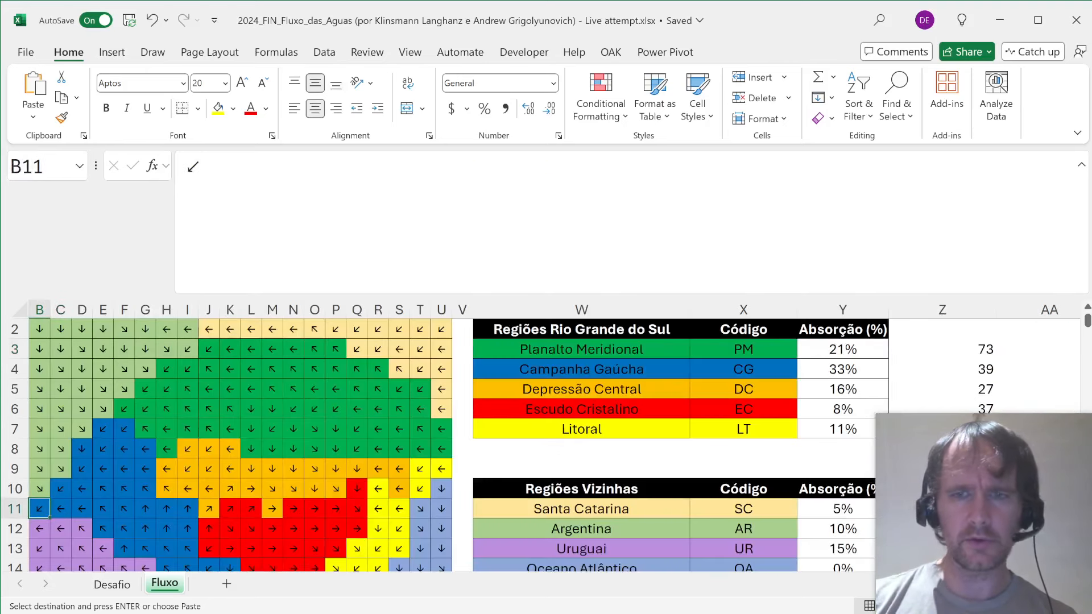
pyautogui.hotkey('ctrl', 'pageup')
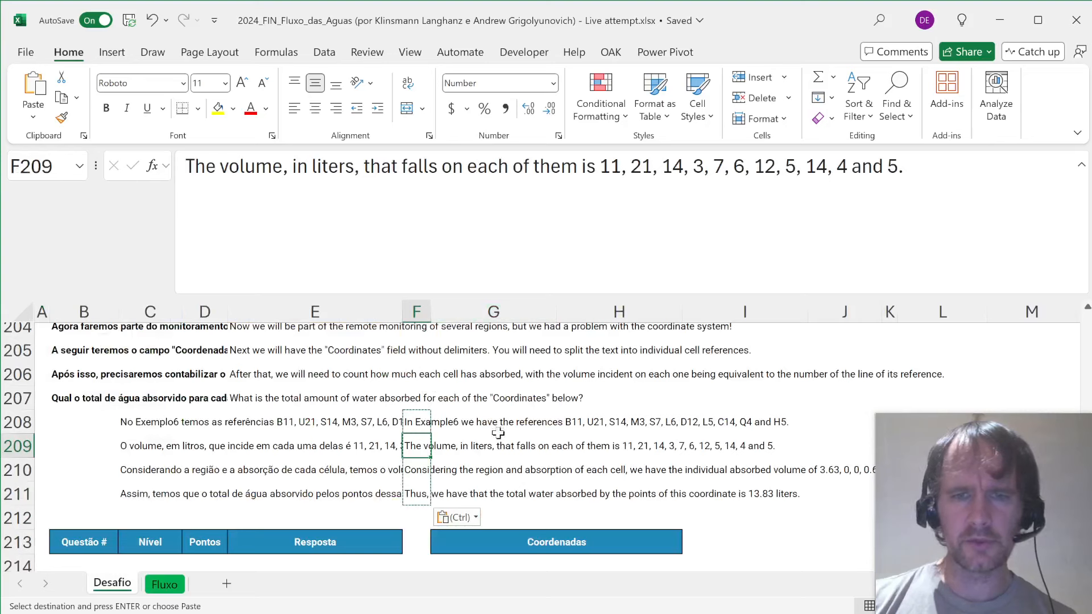
# - Enter =REGEXEXTRACT(G215,"[A-Z]+\d+",1) in I215 to split the Exemplo6 coordinates into individual cell references
pyautogui.press('Down')
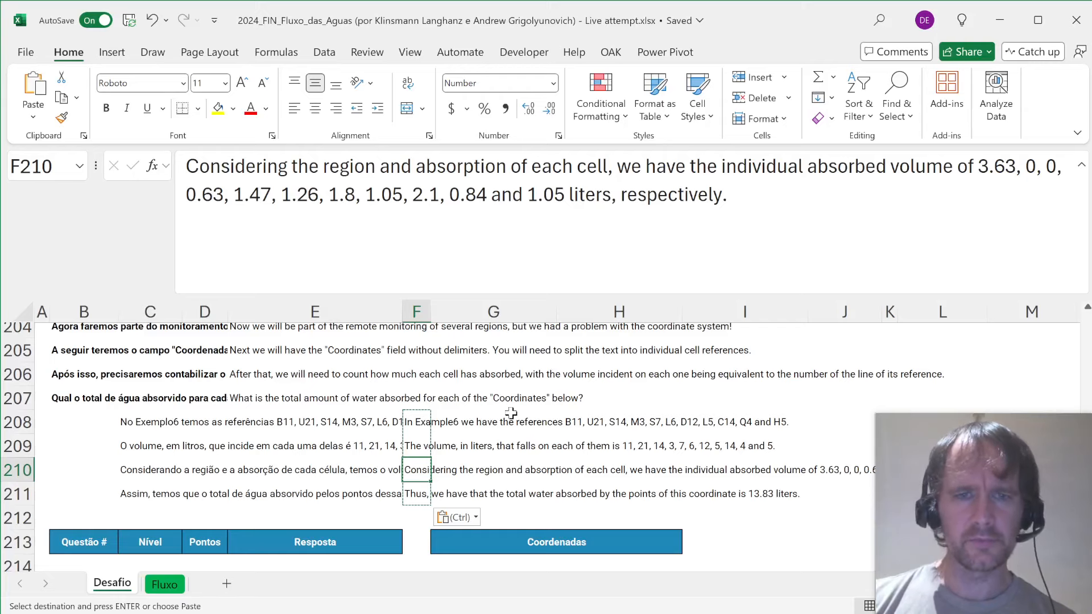
pyautogui.press('Down')
pyautogui.scroll(-2, 511, 414)
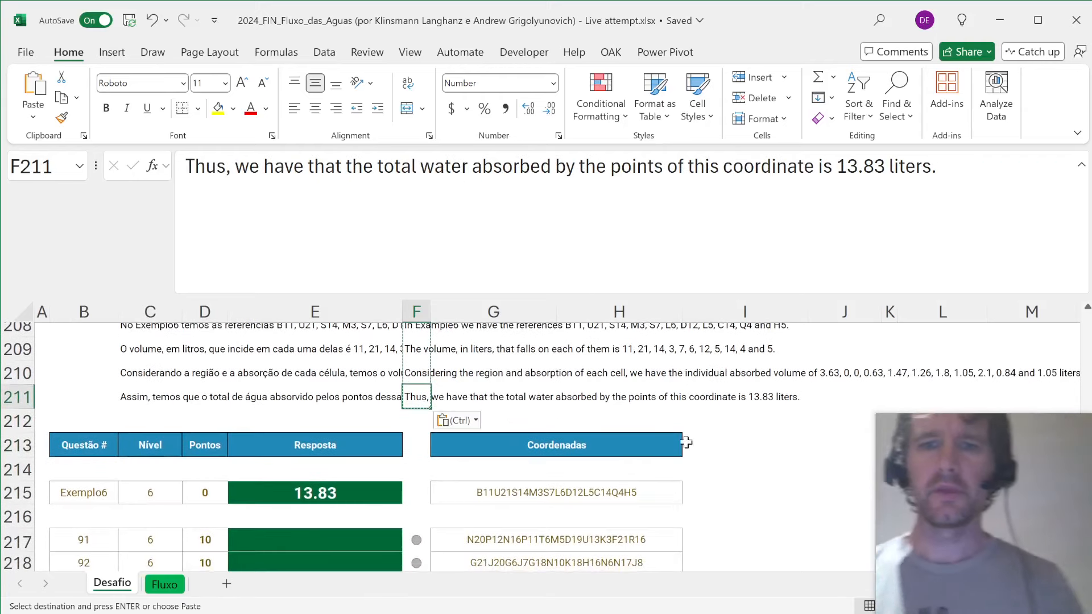
pyautogui.click(718, 489)
pyautogui.write('=rege')
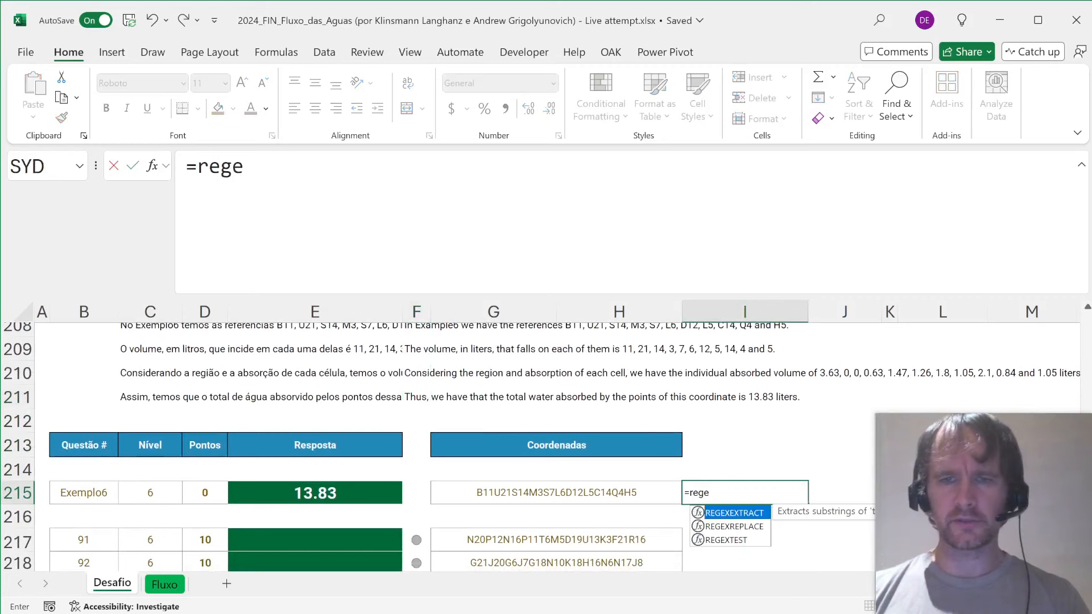
pyautogui.press('Tab')
pyautogui.press('Left')
pyautogui.press('Left')
pyautogui.write(',"')
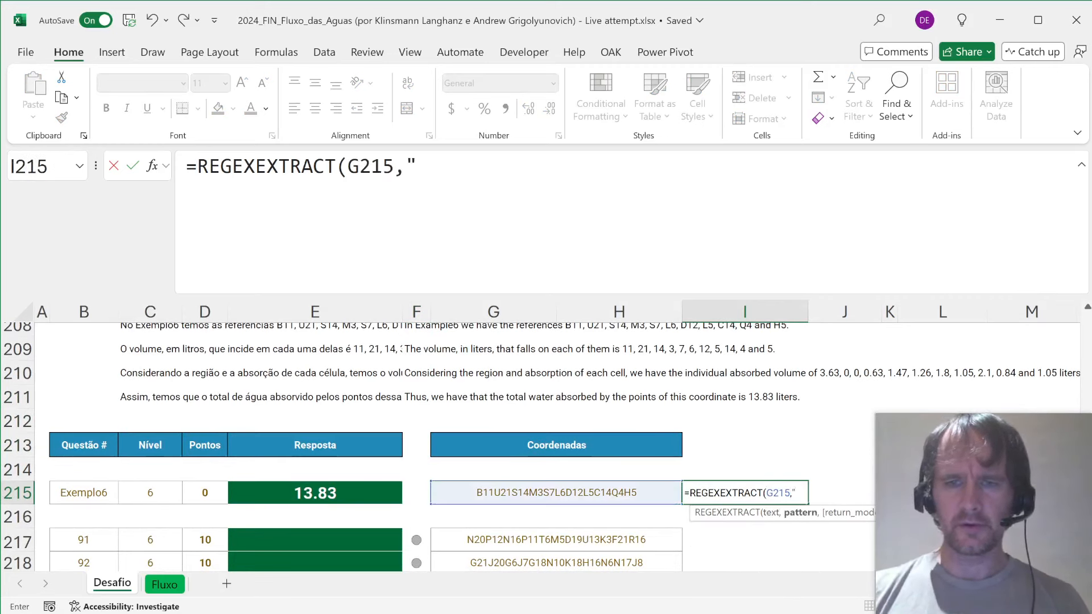
pyautogui.write('[A')
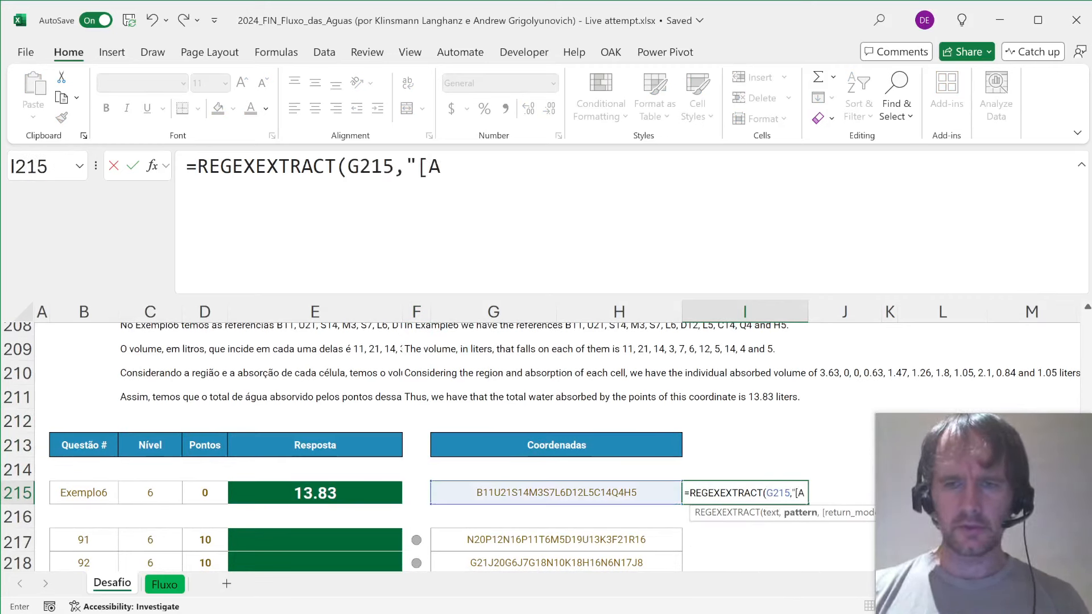
pyautogui.write('-Z]+\\d+')
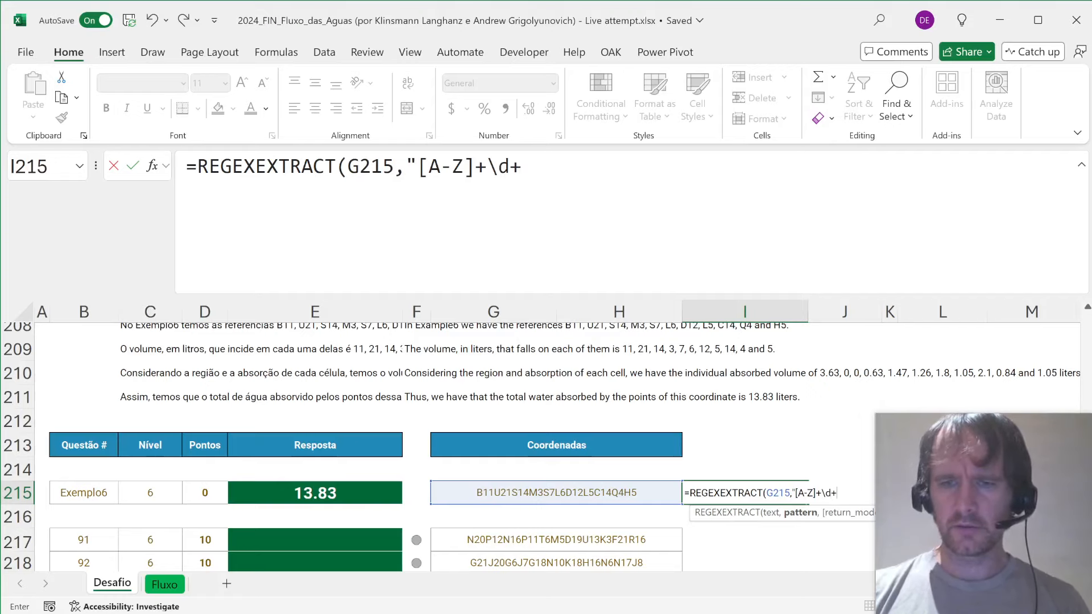
pyautogui.write(',1')
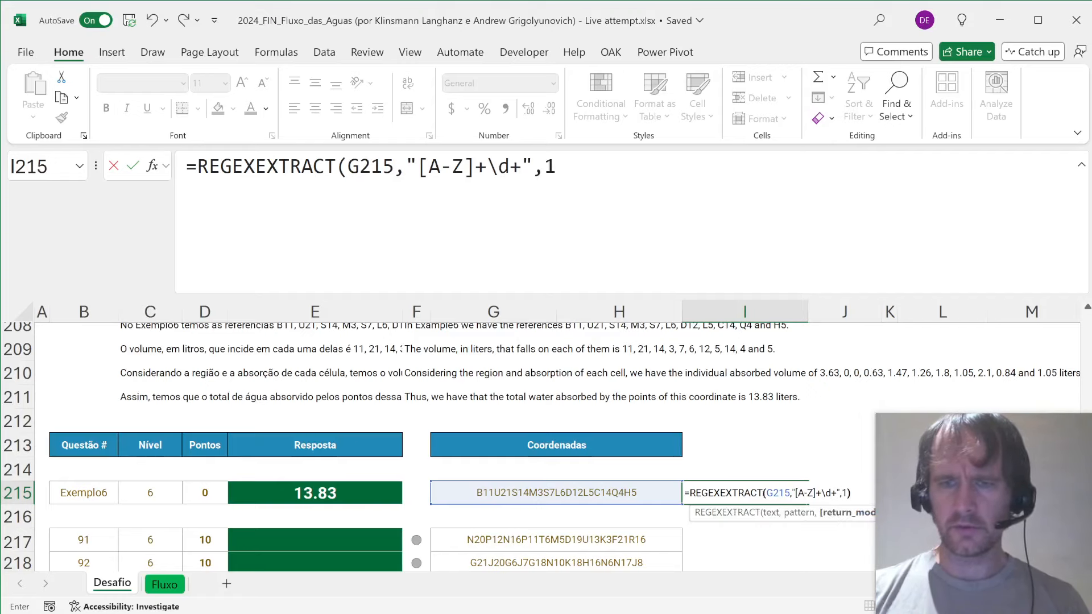
pyautogui.press('Return')
# - Check the references extracted across row 215 and review the formula in I215
pyautogui.click(713, 488)
pyautogui.moveTo(713, 487); pyautogui.dragTo(717, 487)
pyautogui.press('Left')
pyautogui.press('Right')
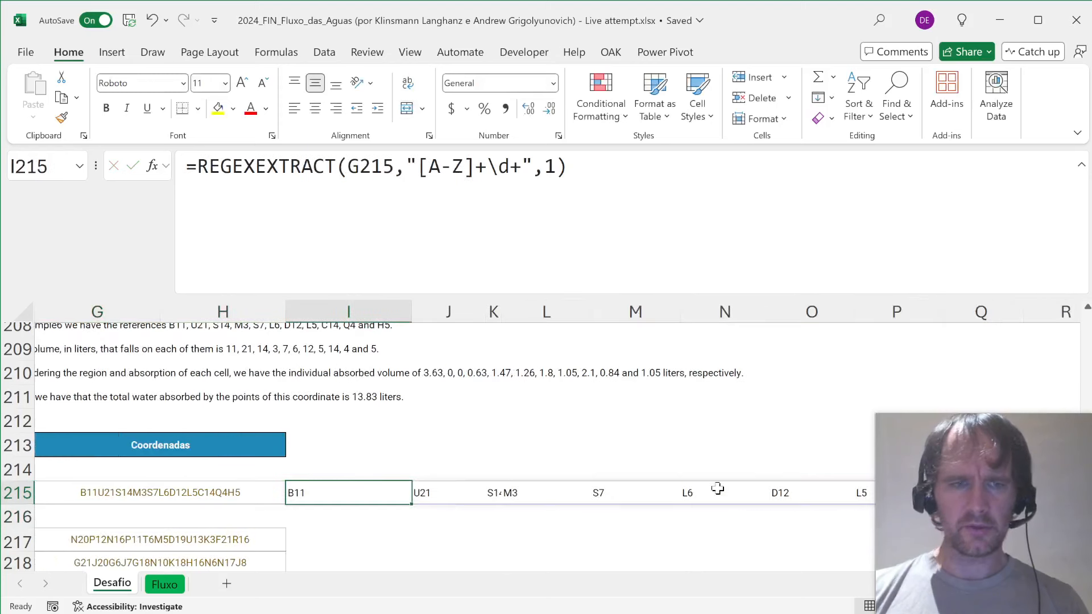
pyautogui.press('Down')
pyautogui.press('Up')
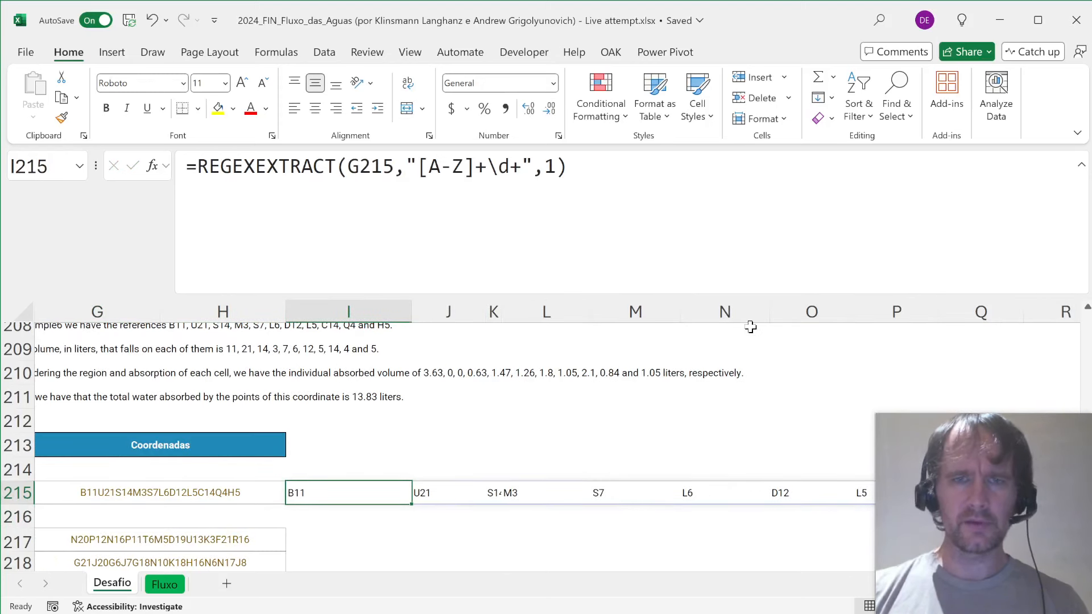
pyautogui.moveTo(567, 166); pyautogui.dragTo(173, 162)
pyautogui.press('Escape')
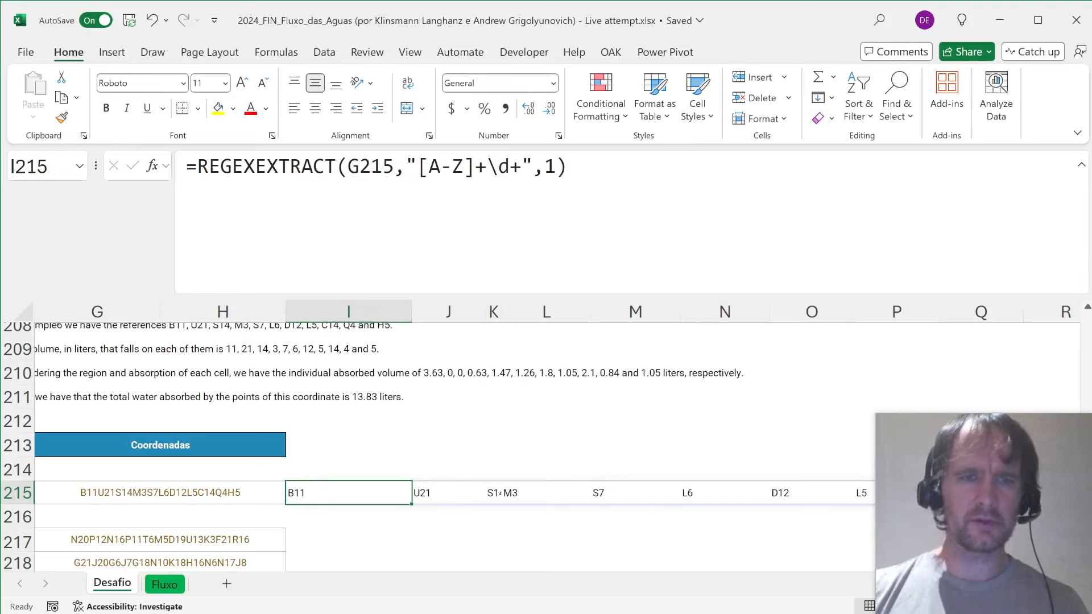
# - Wrap the I215 formula in LET, naming the extracted references adList, and start a new line for the following argument
pyautogui.click(197, 166)
pyautogui.write('let')
pyautogui.press('Tab')
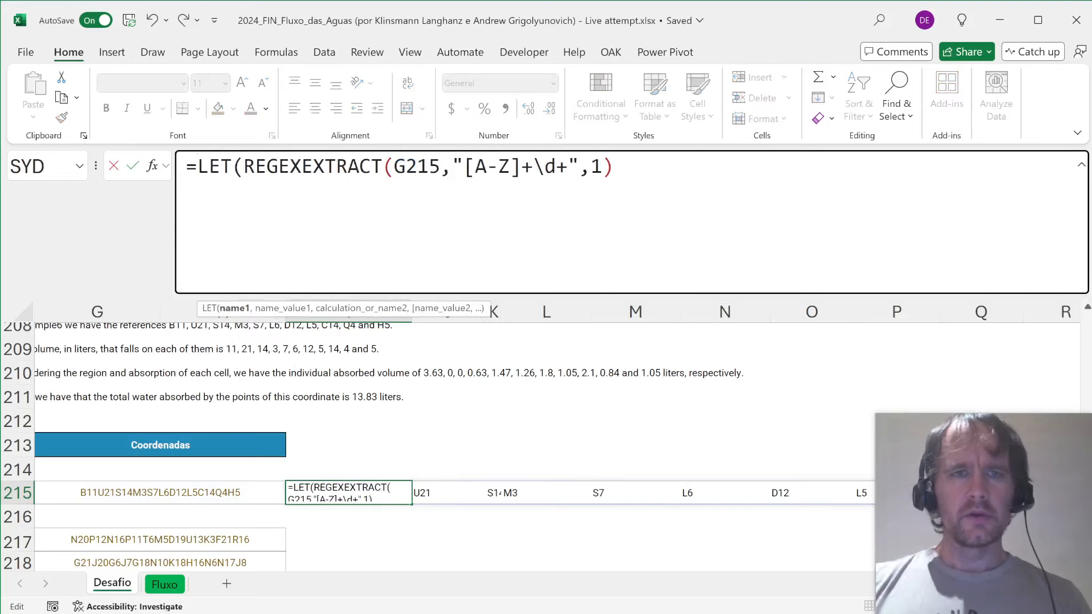
pyautogui.write('adList,')
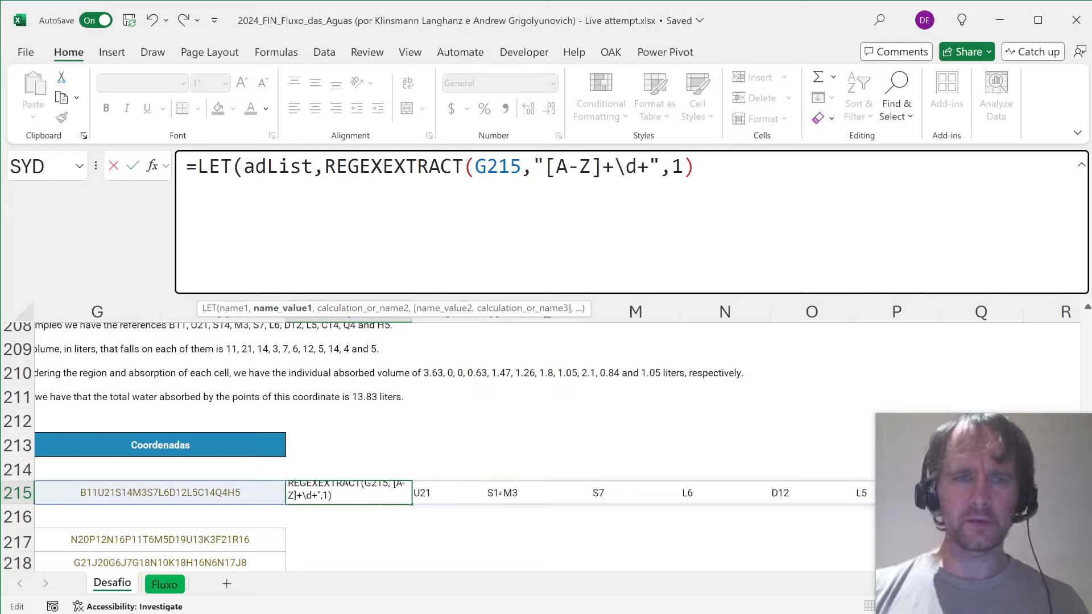
pyautogui.write(',')
pyautogui.hotkey('alt', 'Return')
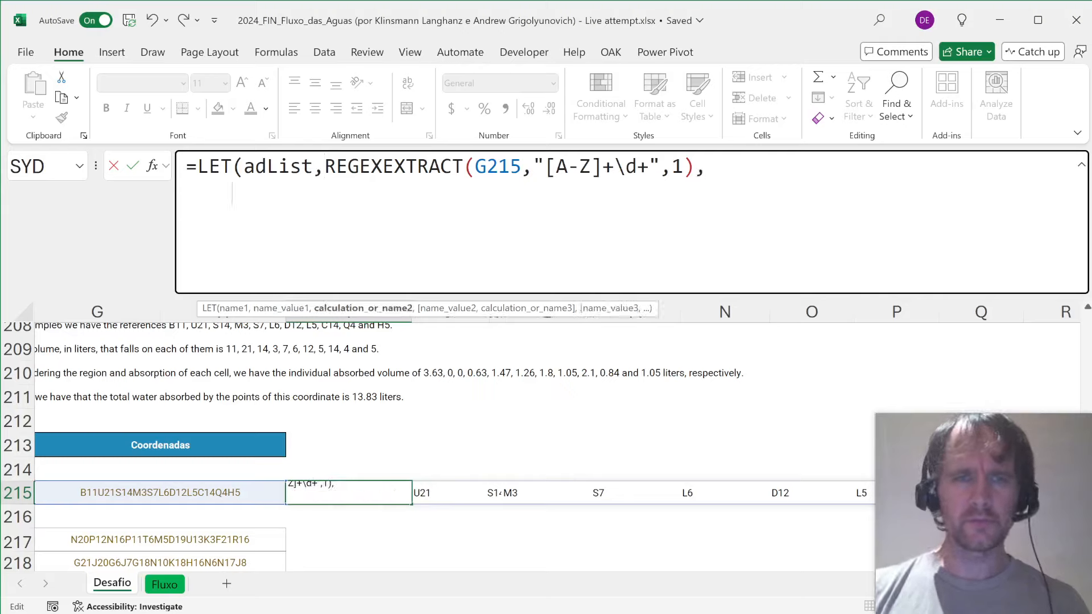
# - Add a LET variable rwNum defined as 1*REGEXEXTRACT(G215,"\d+",1), reusing the adList extraction with only the digit pattern
pyautogui.write('rwNu')
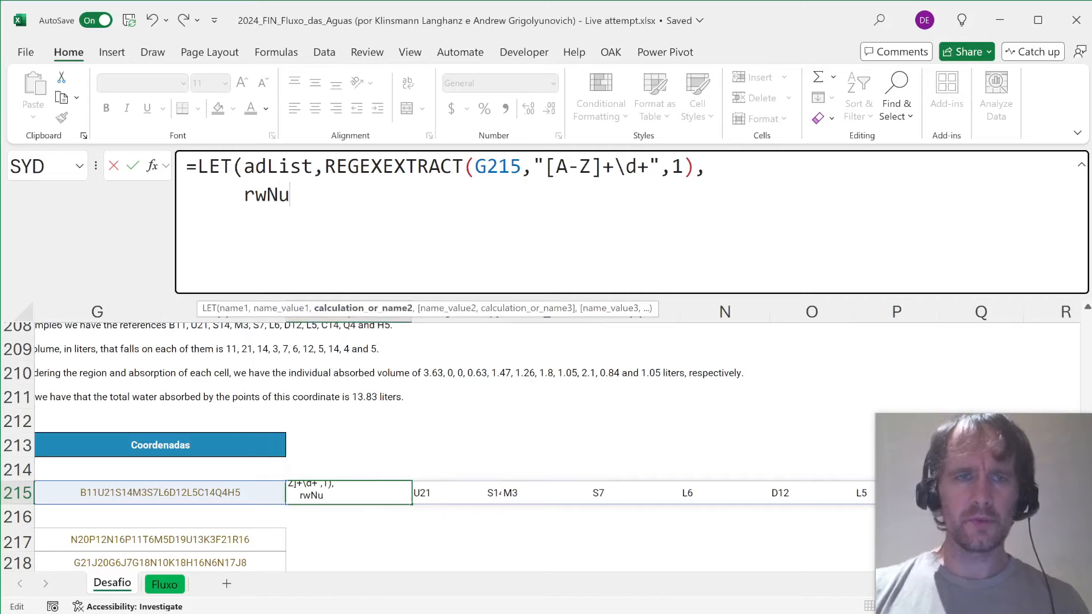
pyautogui.write('m,1*')
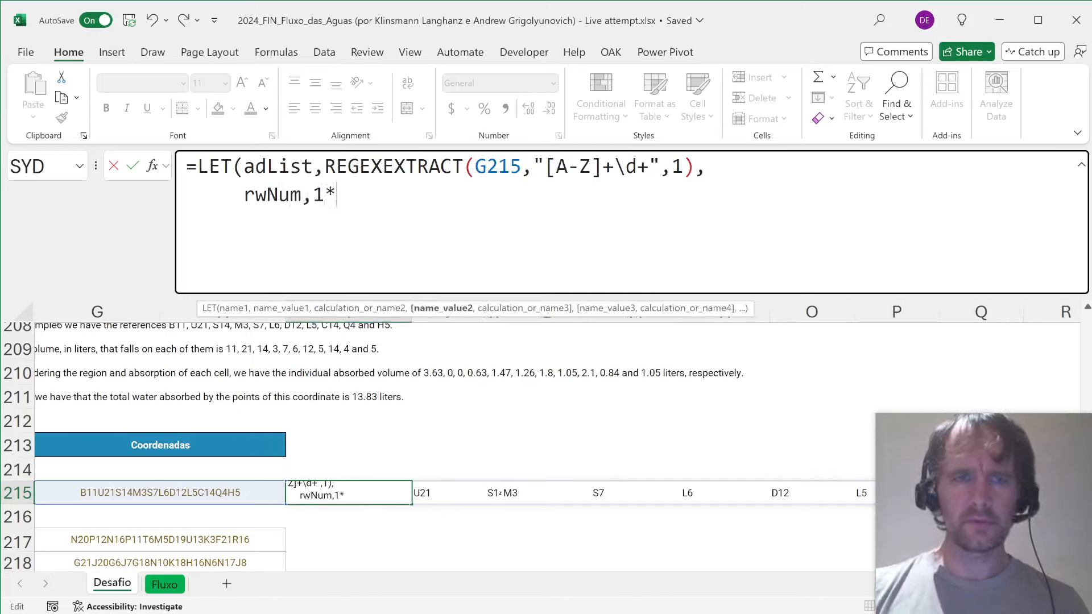
pyautogui.moveTo(325, 166); pyautogui.dragTo(694, 166)
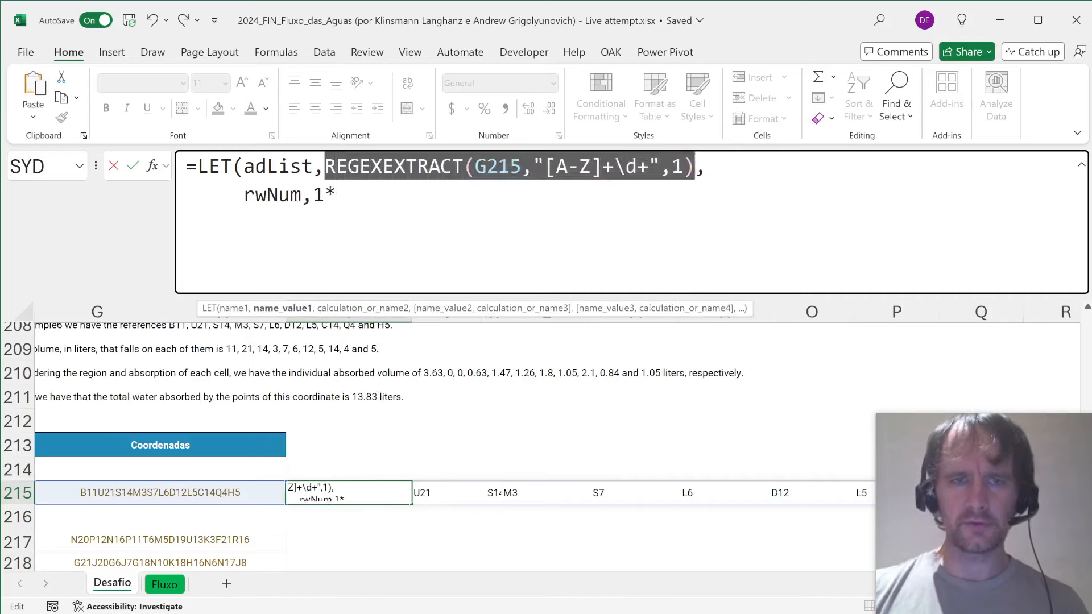
pyautogui.hotkey('ctrl', 'c')
pyautogui.hotkey('ctrl', 'End')
pyautogui.hotkey('ctrl', 'v')
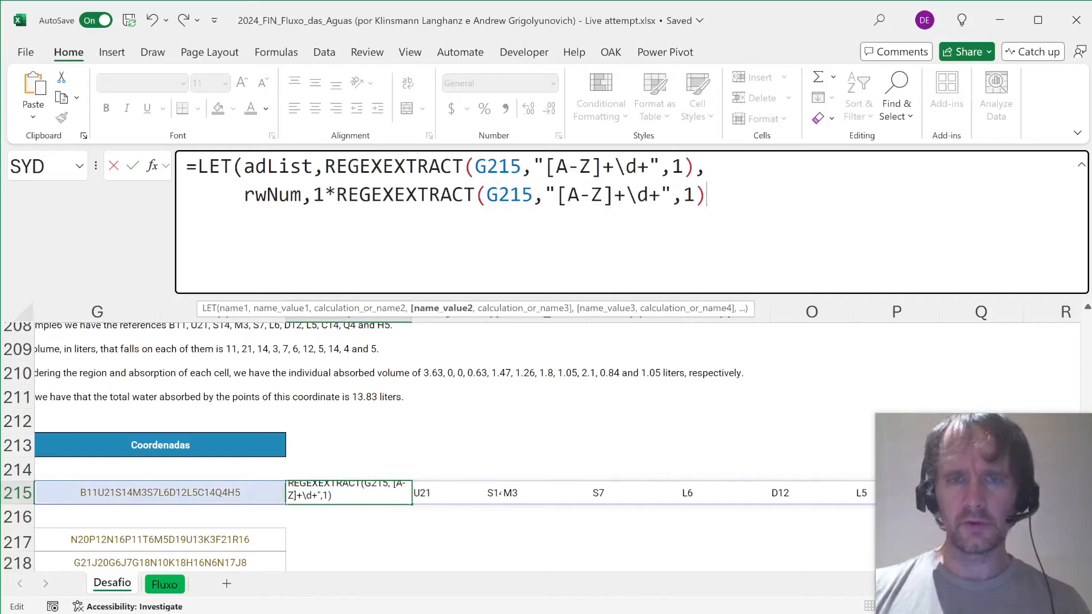
pyautogui.press('Left')
pyautogui.press('Left')
pyautogui.press('Left')
pyautogui.press('Left')
pyautogui.press('Left')
pyautogui.press('Left')
pyautogui.press('Left')
pyautogui.press('BackSpace')
pyautogui.press('BackSpace')
pyautogui.press('BackSpace')
pyautogui.press('BackSpace')
pyautogui.press('BackSpace')
pyautogui.press('BackSpace')
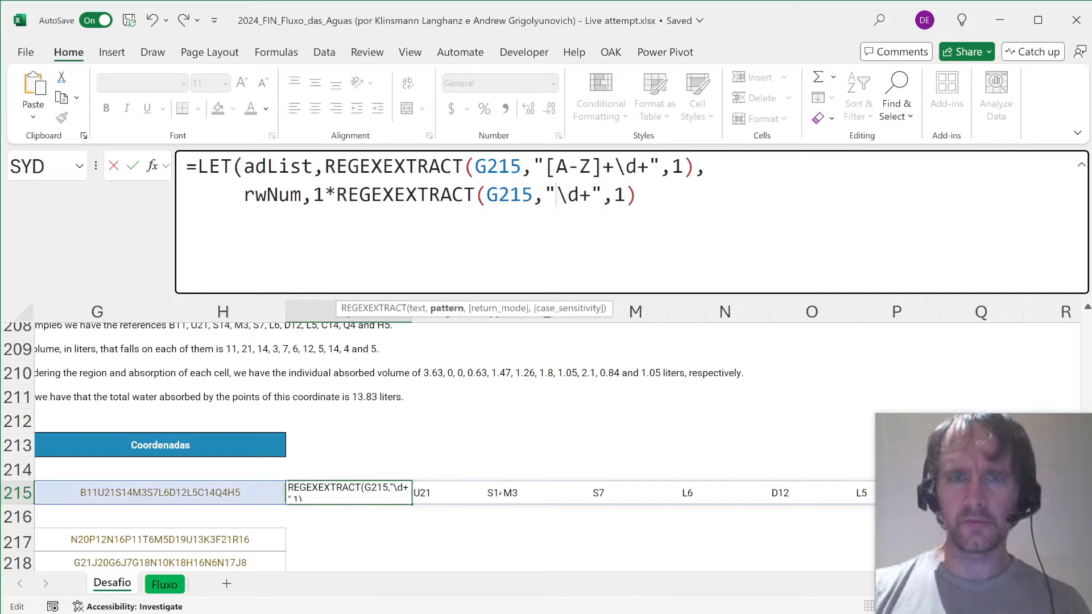
pyautogui.press('End')
pyautogui.write(',')
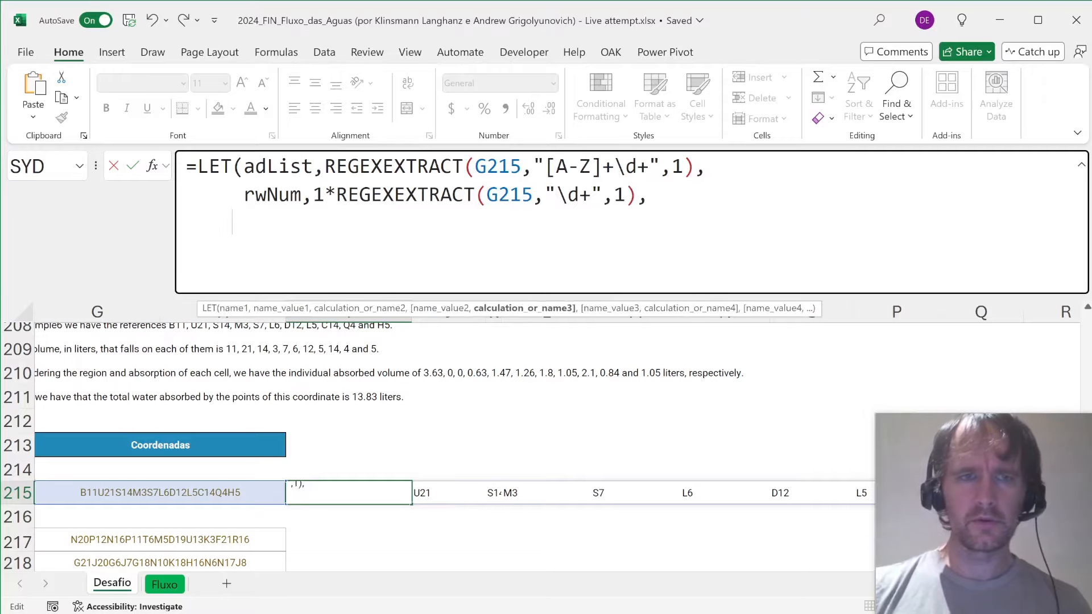
# - Complete the LET formula in I215 with the calculation rwNum*XLOOKUP(adList,add,abso)
pyautogui.scroll(1, 425, 357)
pyautogui.hscroll(-5, 425, 357)
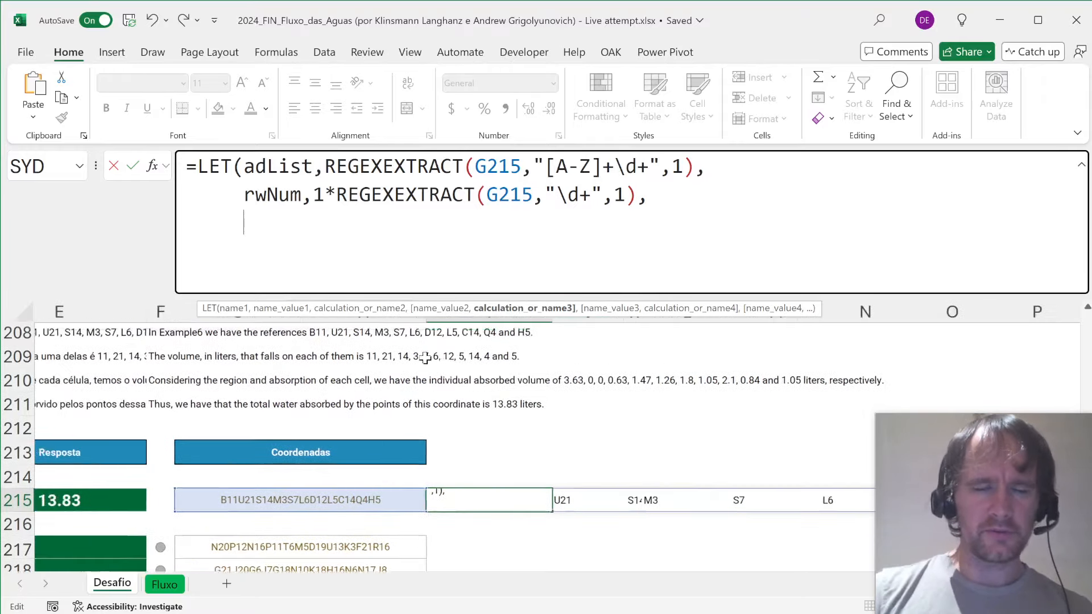
pyautogui.hscroll(-3, 426, 357)
pyautogui.scroll(1, 425, 357)
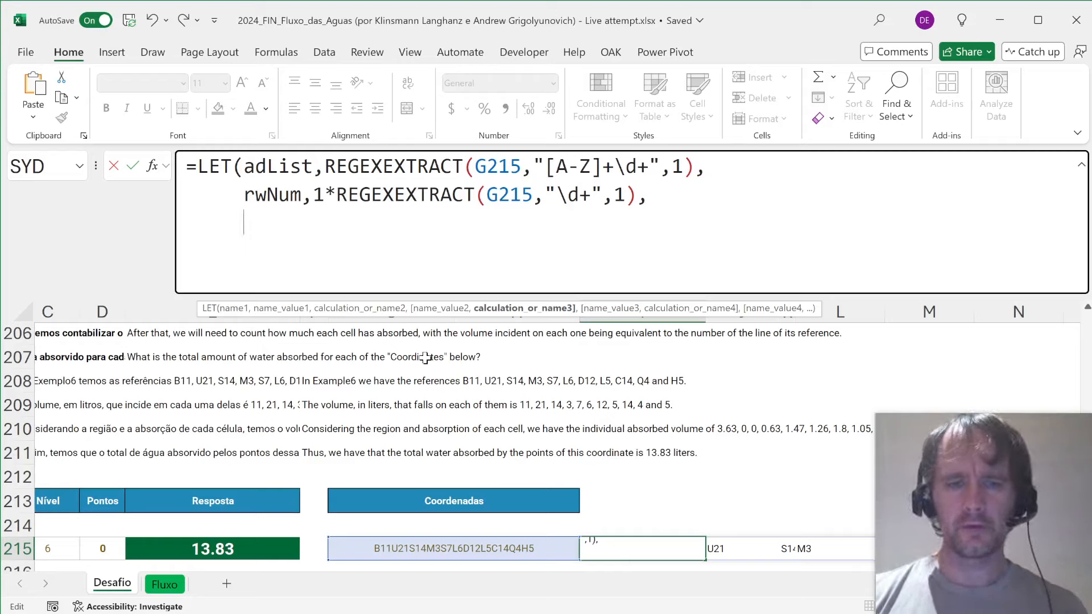
pyautogui.write('rw')
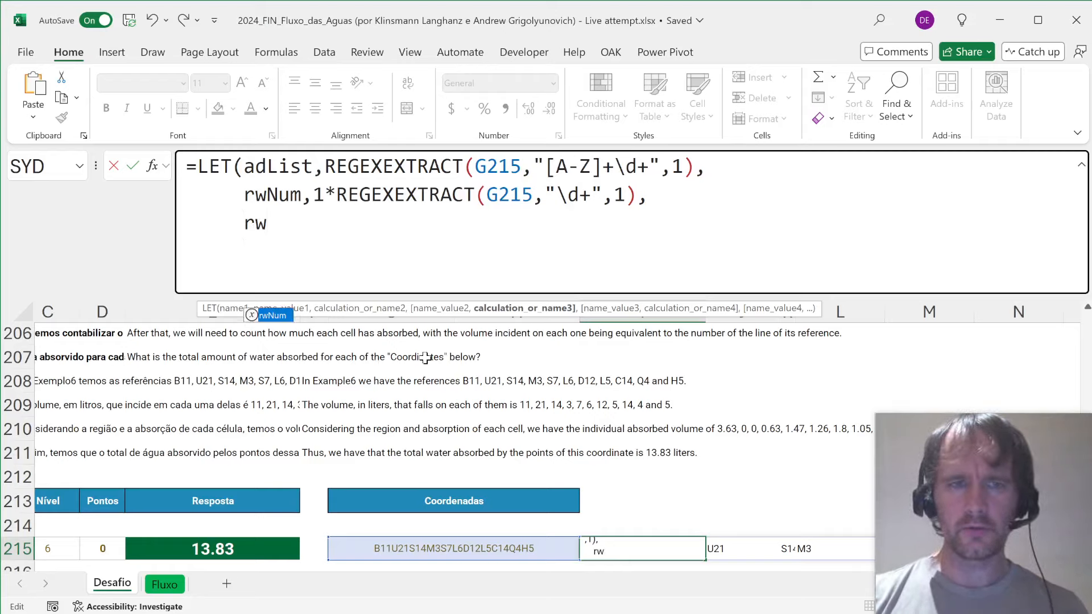
pyautogui.write('Num*xl')
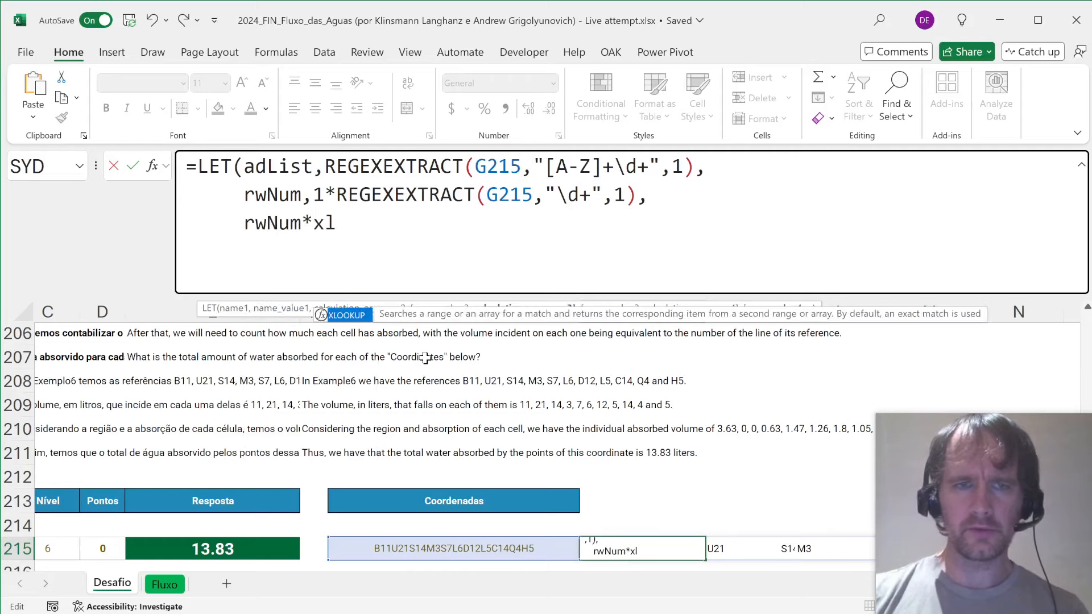
pyautogui.press('Tab')
pyautogui.write('adL')
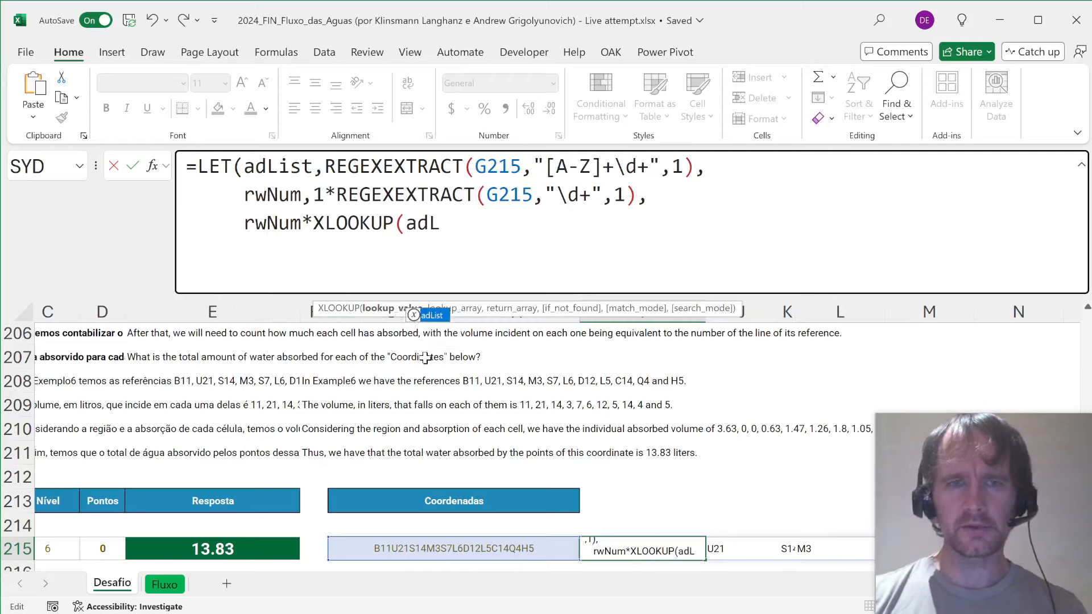
pyautogui.write('ist,add,')
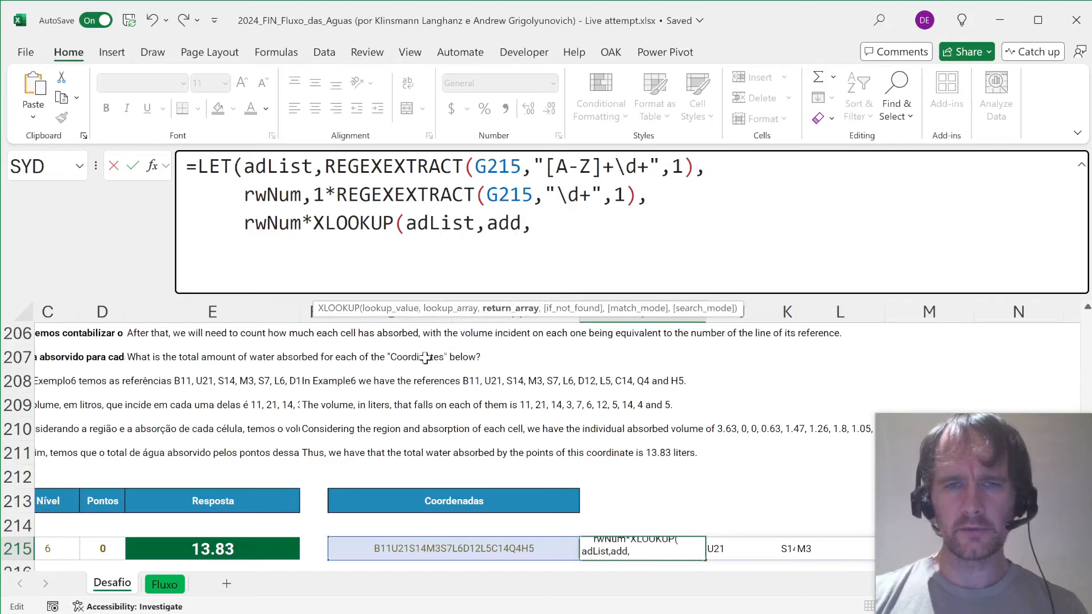
pyautogui.write('abs')
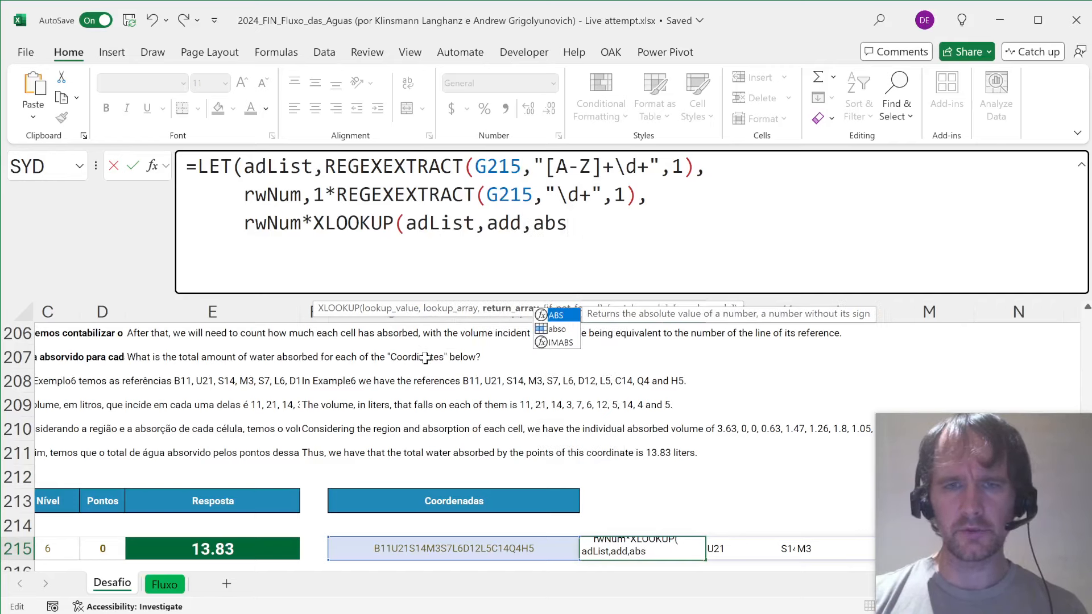
pyautogui.write('o)')
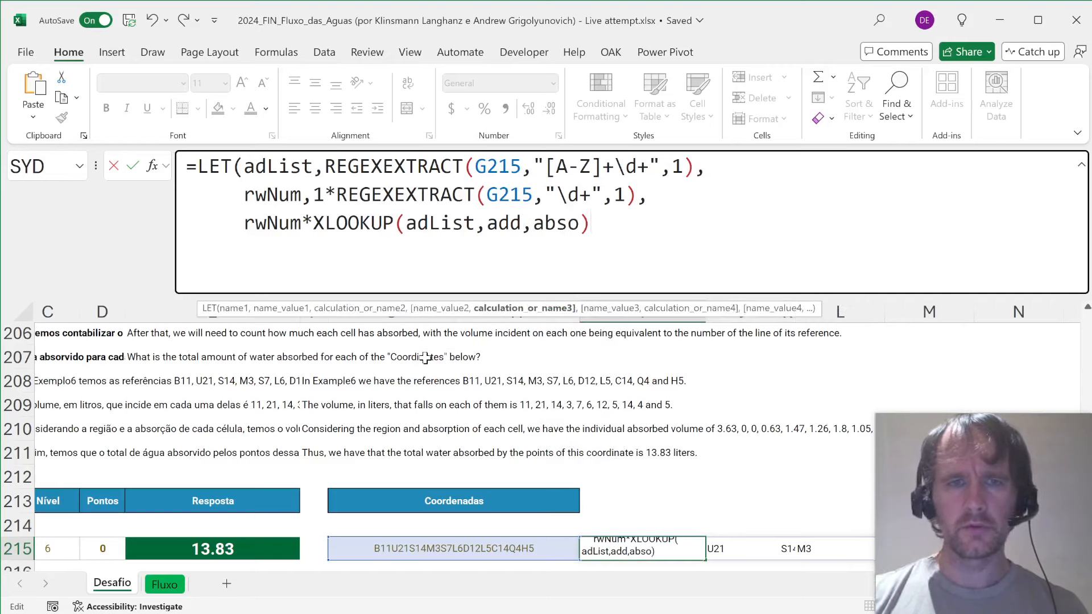
pyautogui.write(')')
pyautogui.press('Return')
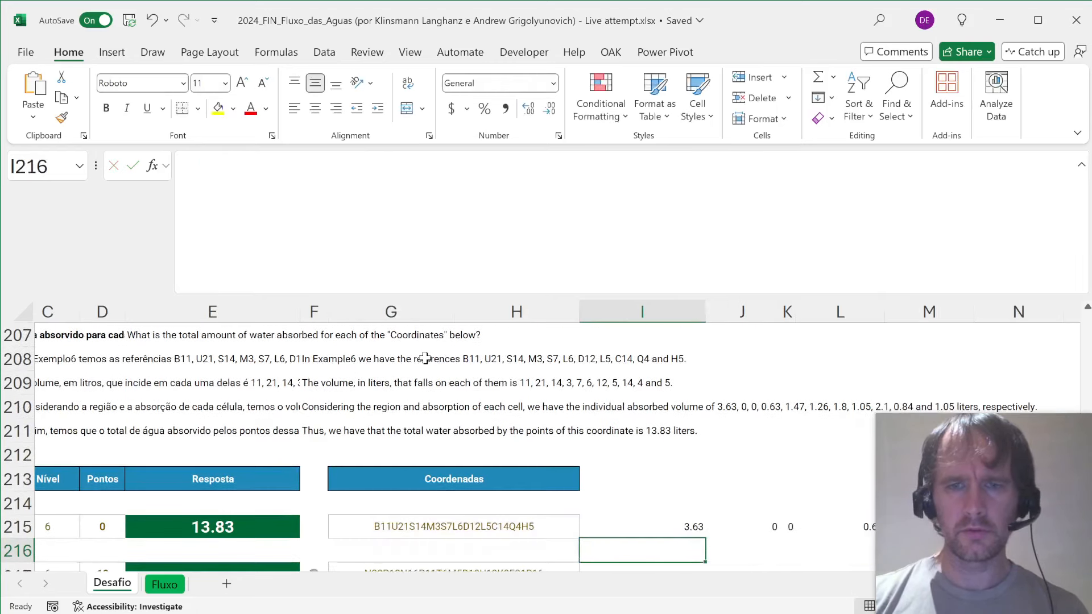
# - Wrap the final calculation of the I215 formula in SUM, giving SUM(rwNum*XLOOKUP(adList,add,abso))
pyautogui.press('Up')
pyautogui.hotkey('ctrl', 'shift', 'Right')
pyautogui.press('Left')
pyautogui.press('Right')
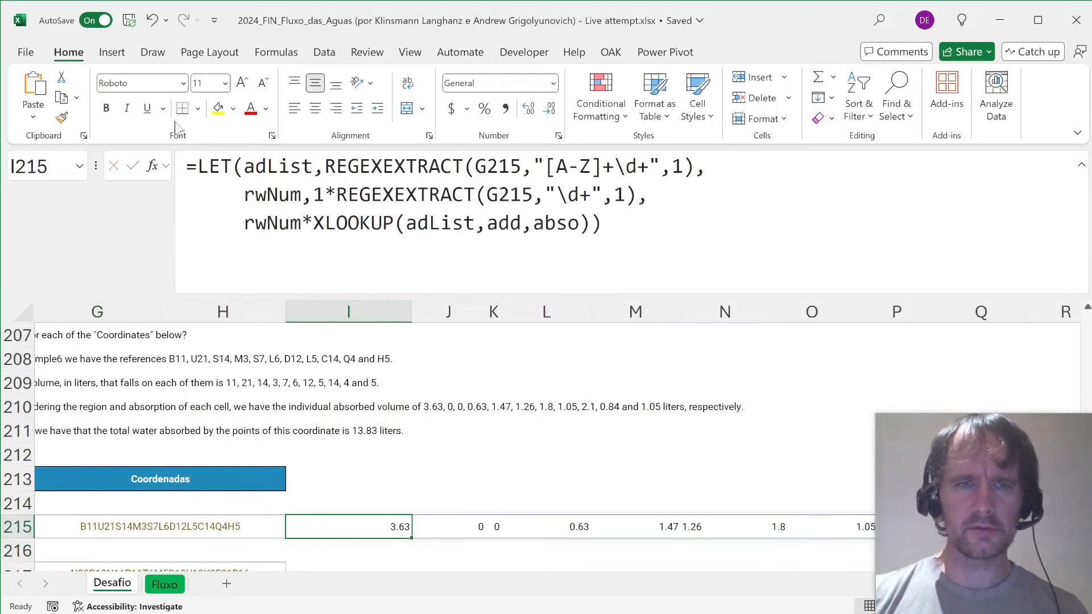
pyautogui.click(244, 223)
pyautogui.write('sum')
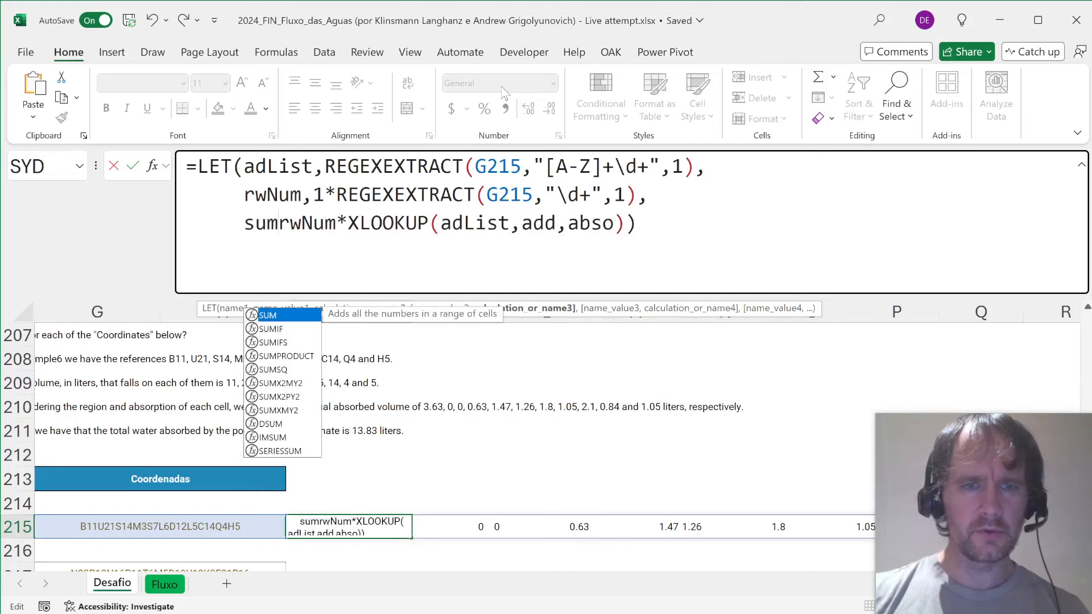
pyautogui.press('Tab')
pyautogui.press('End')
pyautogui.write(')')
pyautogui.press('Left')
pyautogui.press('Right')
pyautogui.write(')')
pyautogui.press('Return')
# - Check the I215 total against the Exemplo6 answer and look over the level 6 instructions and the Coordenadas entries
pyautogui.press('Up')
pyautogui.hotkey('ctrl', 'Left')
pyautogui.hotkey('ctrl', 'Left')
pyautogui.hotkey('ctrl', 'Left')
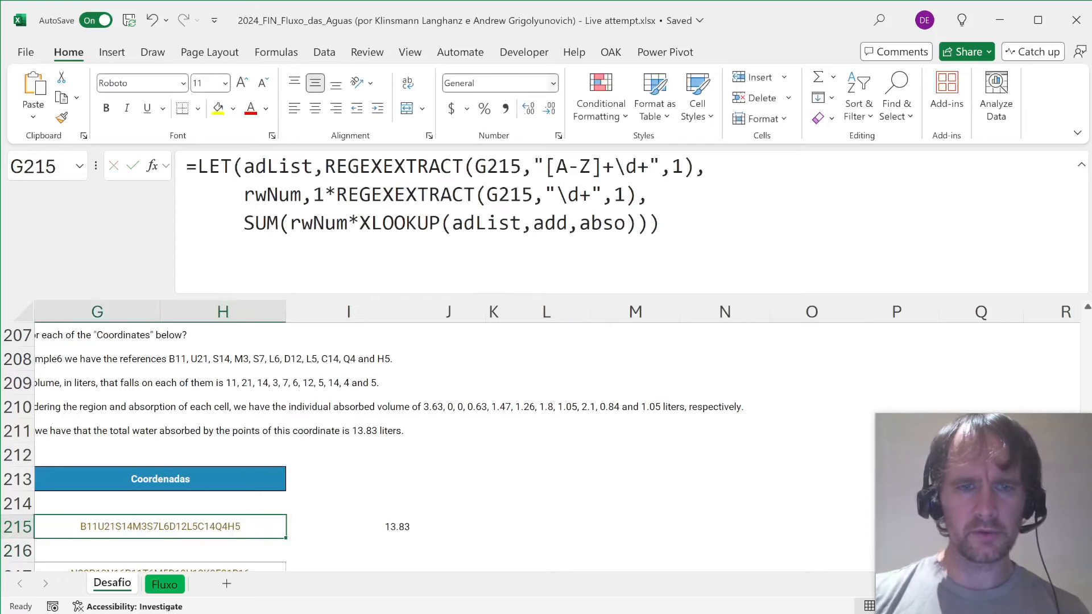
pyautogui.press('Up')
pyautogui.press('Right')
pyautogui.press('Right')
pyautogui.press('Up')
pyautogui.press('Up')
pyautogui.press('Up')
pyautogui.press('Up')
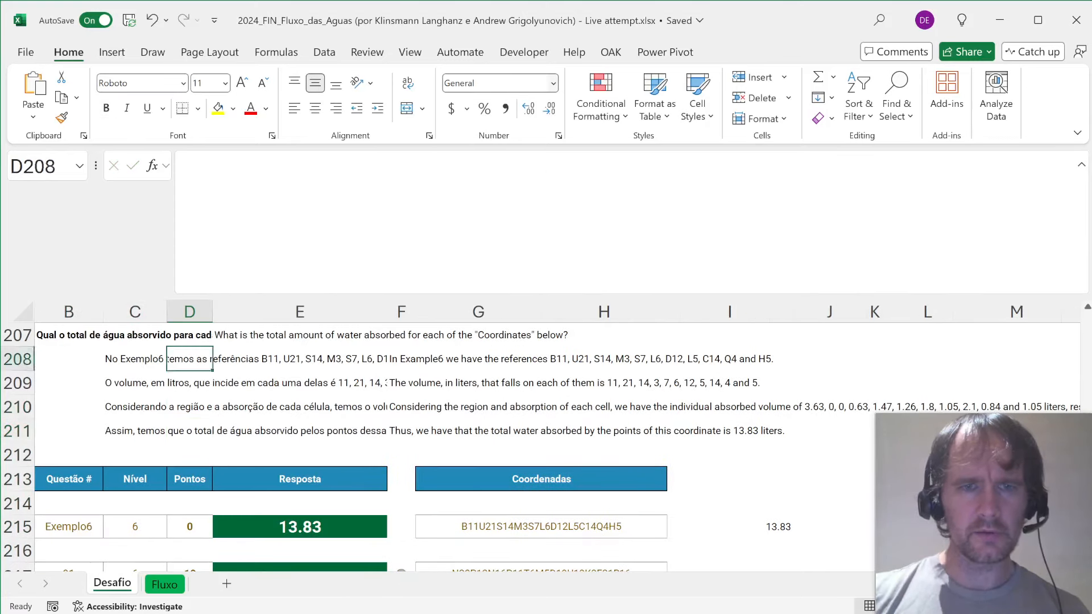
pyautogui.press('Up')
pyautogui.press('Up')
pyautogui.press('Up')
pyautogui.press('Up')
pyautogui.press('Up')
pyautogui.press('Right')
pyautogui.press('Down')
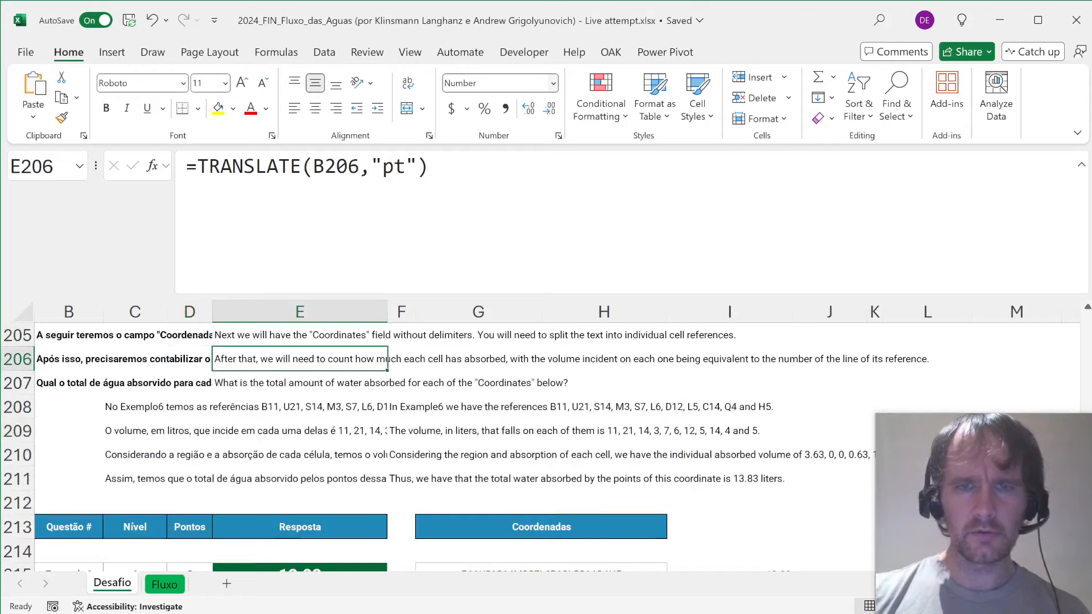
pyautogui.press('Right')
pyautogui.press('Down')
pyautogui.press('Right')
pyautogui.press('Right')
pyautogui.press('Down')
pyautogui.press('Down')
pyautogui.press('Down')
pyautogui.press('Down')
pyautogui.press('Down')
pyautogui.press('Down')
pyautogui.press('Down')
pyautogui.press('Down')
pyautogui.press('Down')
pyautogui.press('Down')
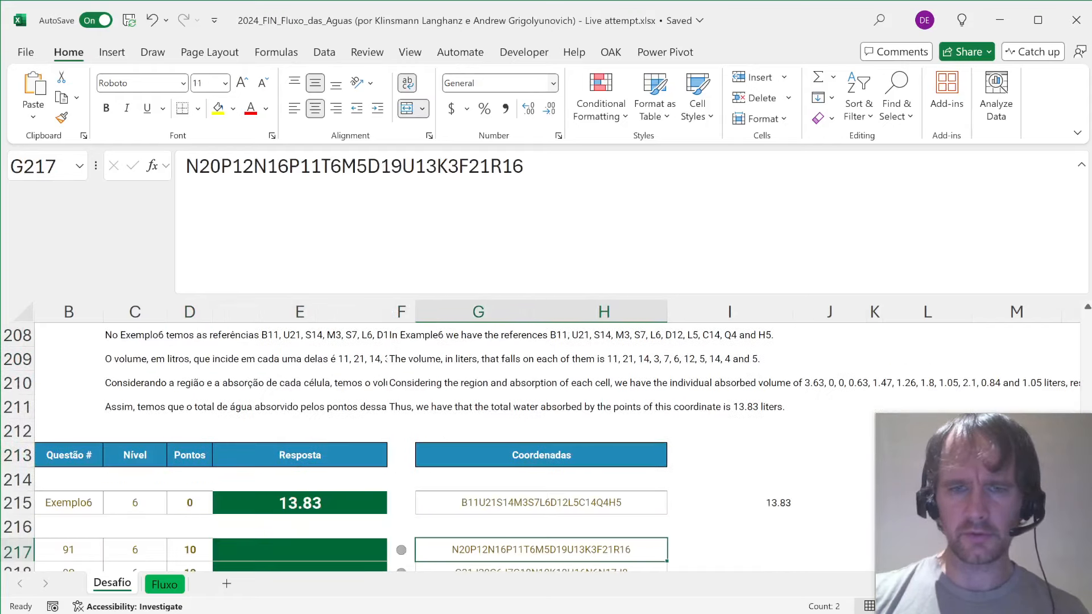
# - Fill the I215 formula down column I to the last Coordenadas row and clear I216
pyautogui.press('Right')
pyautogui.press('Down')
pyautogui.press('Left')
pyautogui.hotkey('ctrl', 'Down')
pyautogui.press('Right')
pyautogui.hotkey('ctrl', 'shift', 'Up')
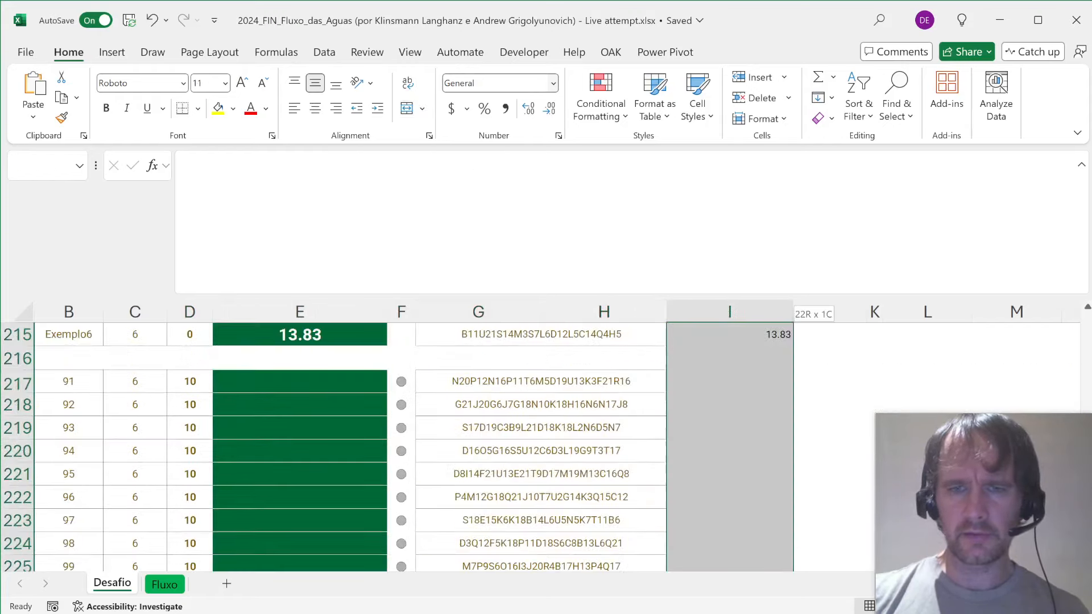
pyautogui.hotkey('ctrl', 'd')
pyautogui.press('Down')
pyautogui.press('Delete')
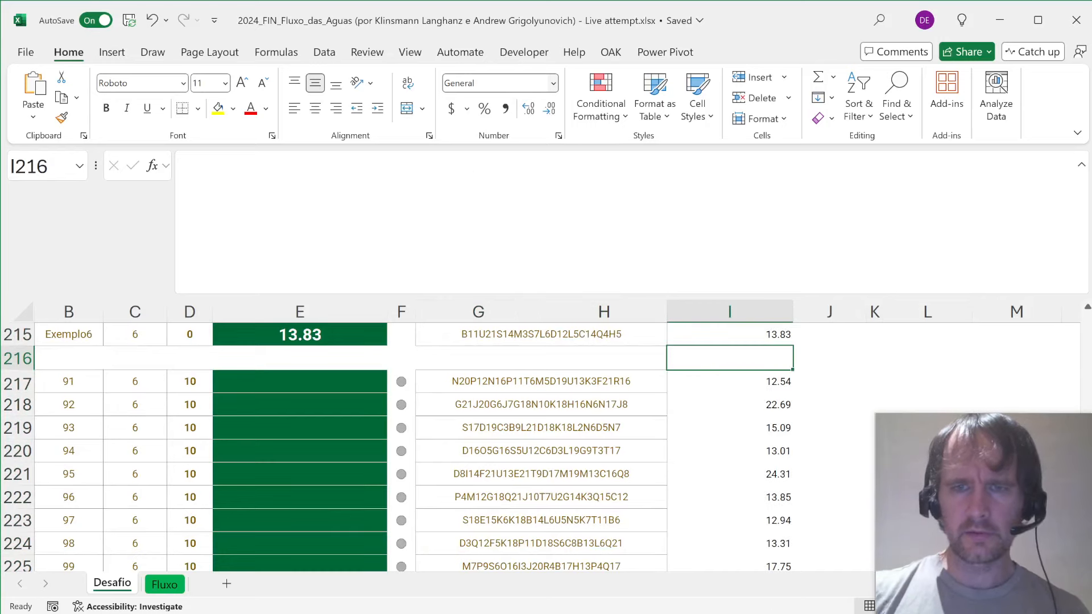
# - Copy the column I totals from I217 down and paste them as links into the level 6 Resposta cells starting at E217
pyautogui.press('Down')
pyautogui.hotkey('ctrl', 'shift', 'Down')
pyautogui.hotkey('ctrl', 'c')
pyautogui.press('Left')
pyautogui.press('Left')
pyautogui.press('Left')
pyautogui.hotkey('ctrl', 'alt', 'v')
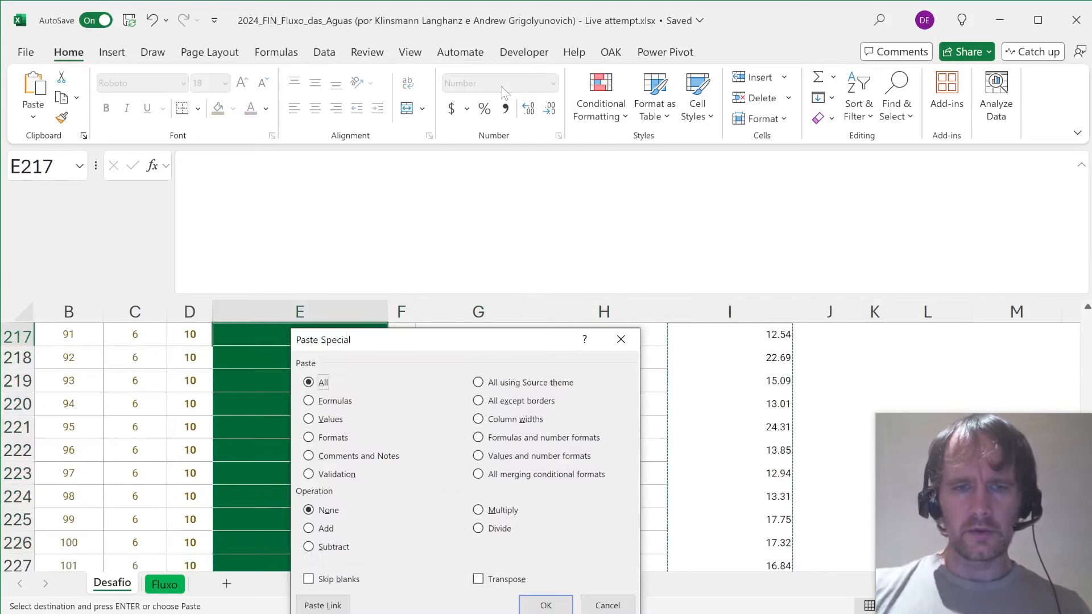
pyautogui.hotkey('alt', 'l')
# - Return to the bonus questions and read the English text of Bônus 5 in O32
pyautogui.hotkey('ctrl', 'Home')
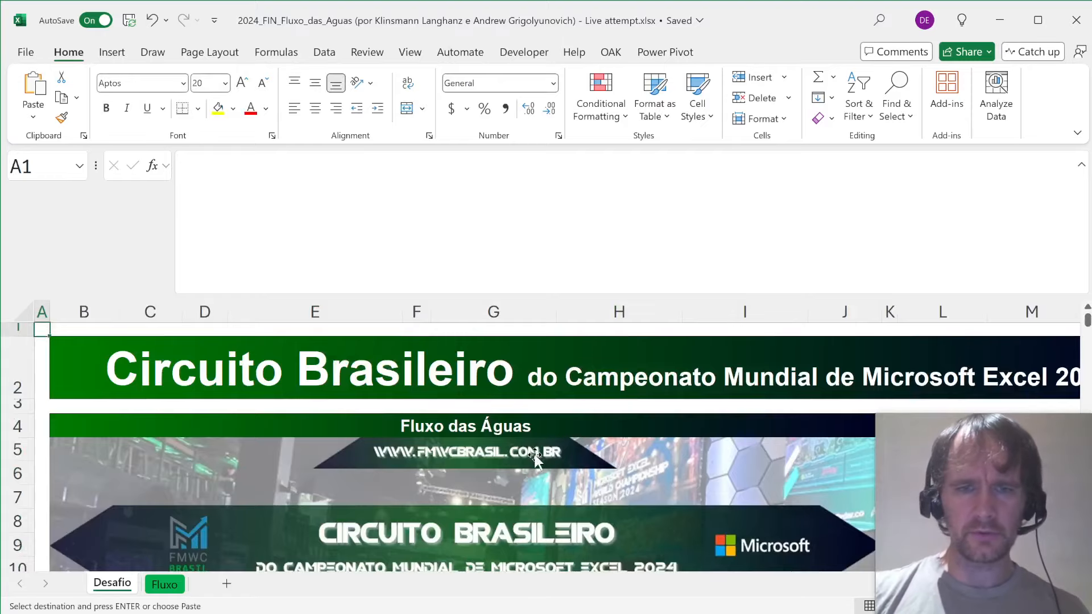
pyautogui.scroll(-5, 535, 455)
pyautogui.scroll(-3, 535, 455)
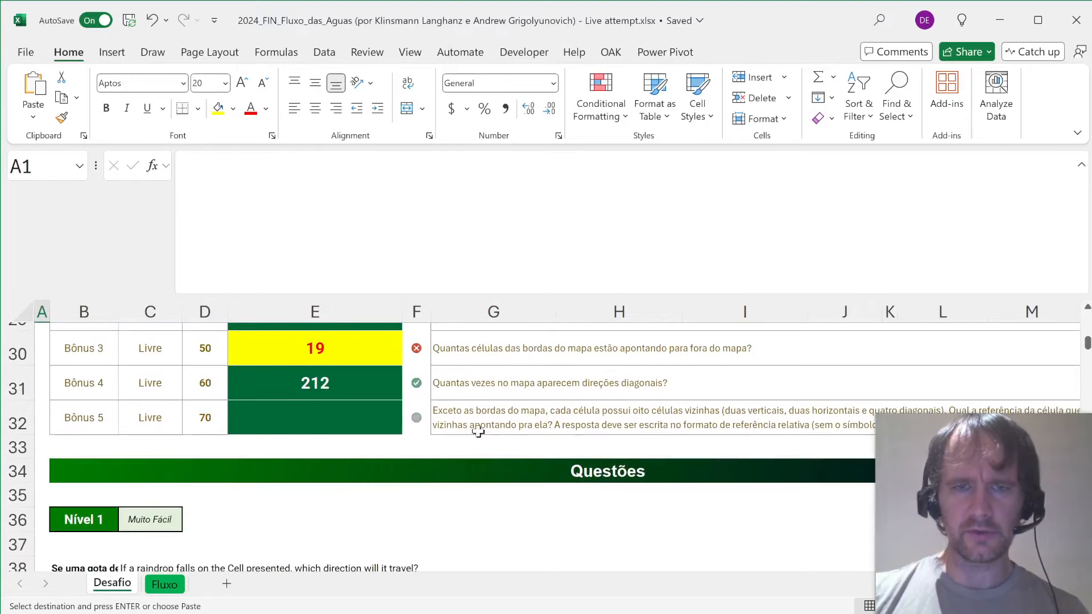
pyautogui.click(461, 419)
pyautogui.press('Right')
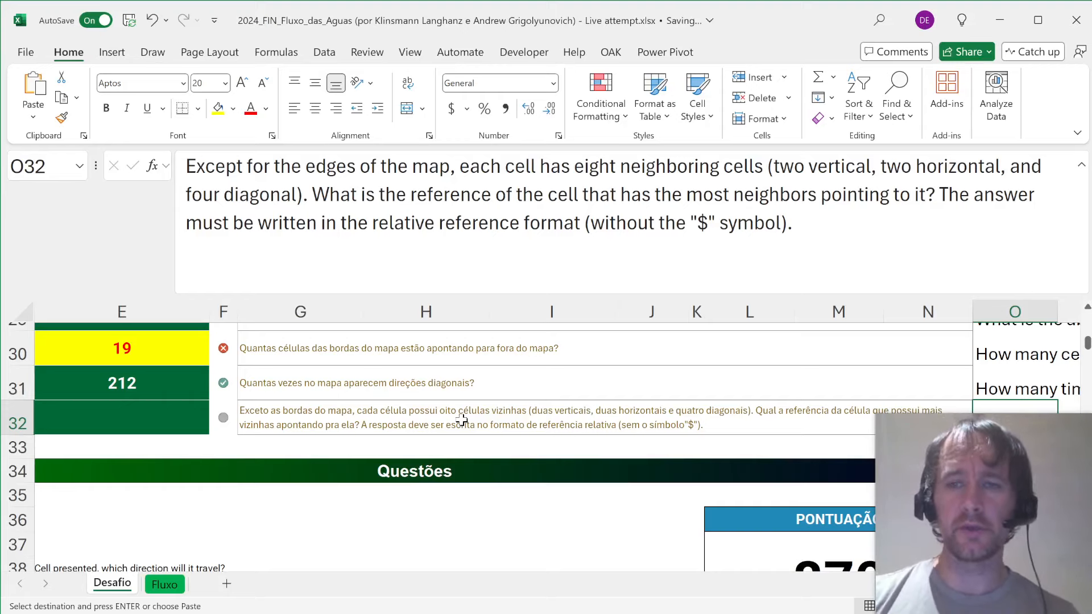
# - Look across the Fluxo sheet's map, region tables and address columns as far as the empty columns beyond Next add full
pyautogui.hotkey('ctrl', 'pagedown')
pyautogui.hotkey('ctrl', 'Right')
pyautogui.hotkey('ctrl', 'Right')
pyautogui.hotkey('ctrl', 'Right')
pyautogui.hotkey('ctrl', 'Right')
pyautogui.hotkey('ctrl', 'Right')
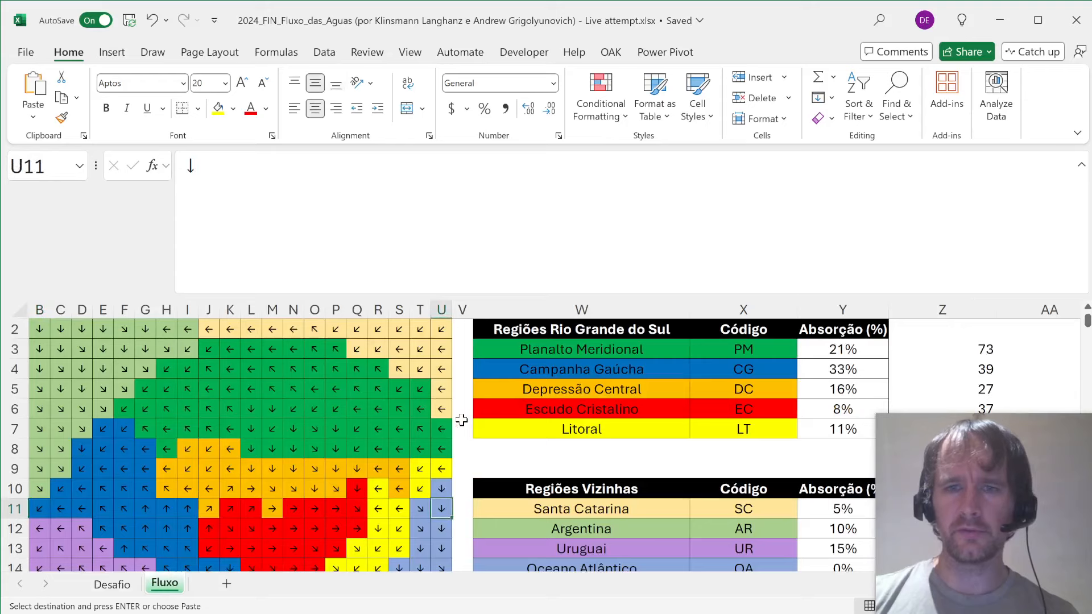
pyautogui.press('Right')
pyautogui.press('Right')
pyautogui.press('Down')
pyautogui.press('Right')
pyautogui.press('Right')
pyautogui.press('Right')
pyautogui.press('Right')
pyautogui.press('Right')
pyautogui.press('Right')
pyautogui.press('Right')
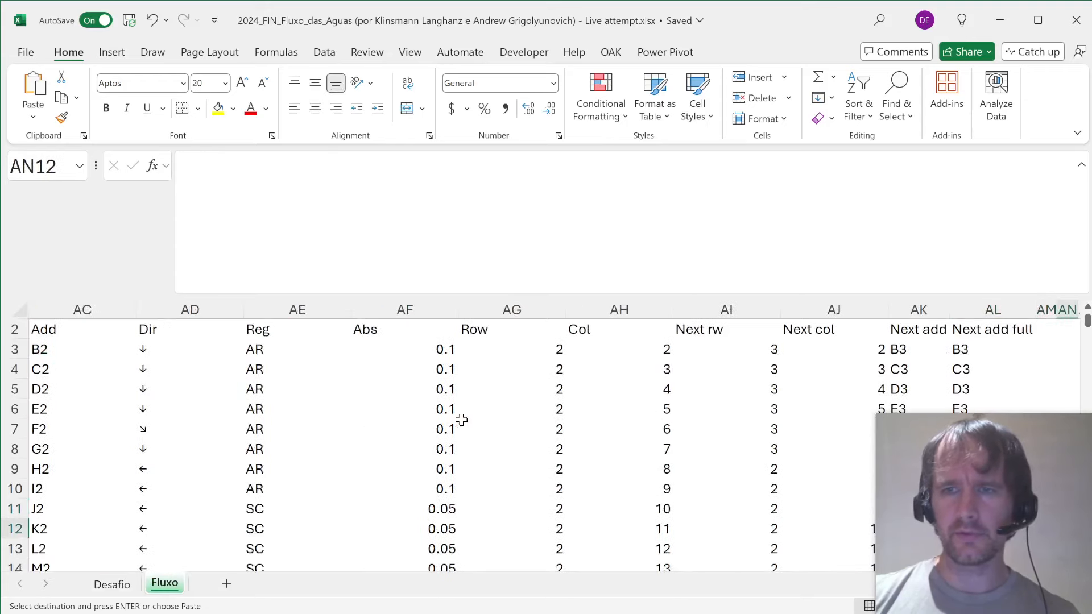
pyautogui.press('Right')
pyautogui.press('Right')
pyautogui.press('Right')
pyautogui.press('Right')
pyautogui.press('Right')
pyautogui.press('Right')
pyautogui.press('Right')
pyautogui.press('Right')
pyautogui.press('Right')
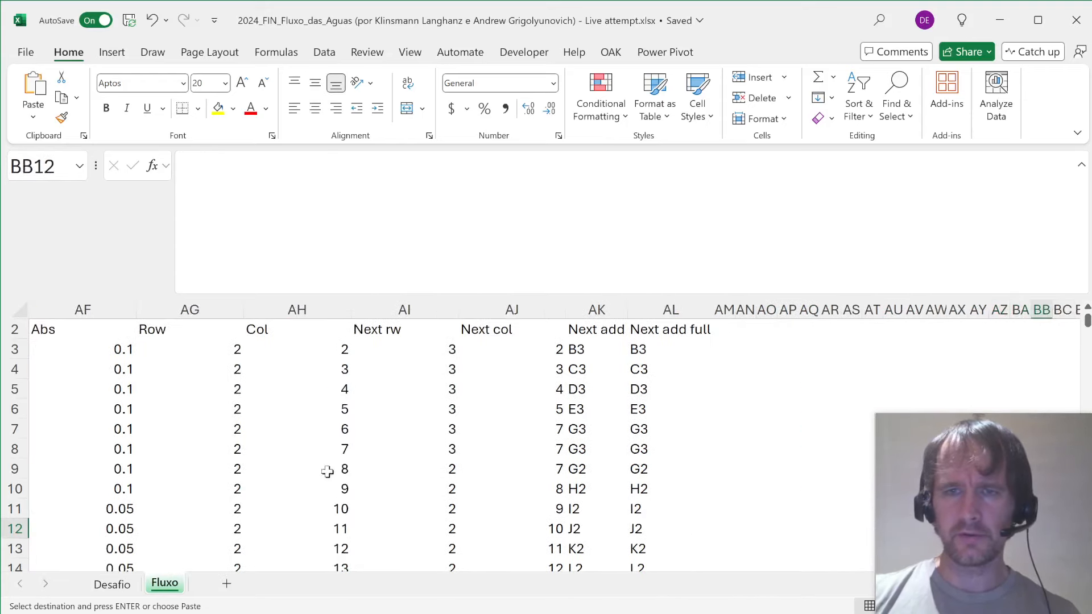
# - Start a GROUPBY formula in Fluxo cell AQ4 with the Next add range nxt as its row fields
pyautogui.click(807, 367)
pyautogui.write('=group')
pyautogui.press('Tab')
pyautogui.press('Left')
pyautogui.press('Left')
pyautogui.press('Left')
pyautogui.press('Left')
pyautogui.press('Up')
pyautogui.press('Left')
pyautogui.press('Left')
pyautogui.press('Left')
pyautogui.press('Up')
pyautogui.press('Right')
pyautogui.press('Down')
pyautogui.hotkey('ctrl', 'shift', 'Down')
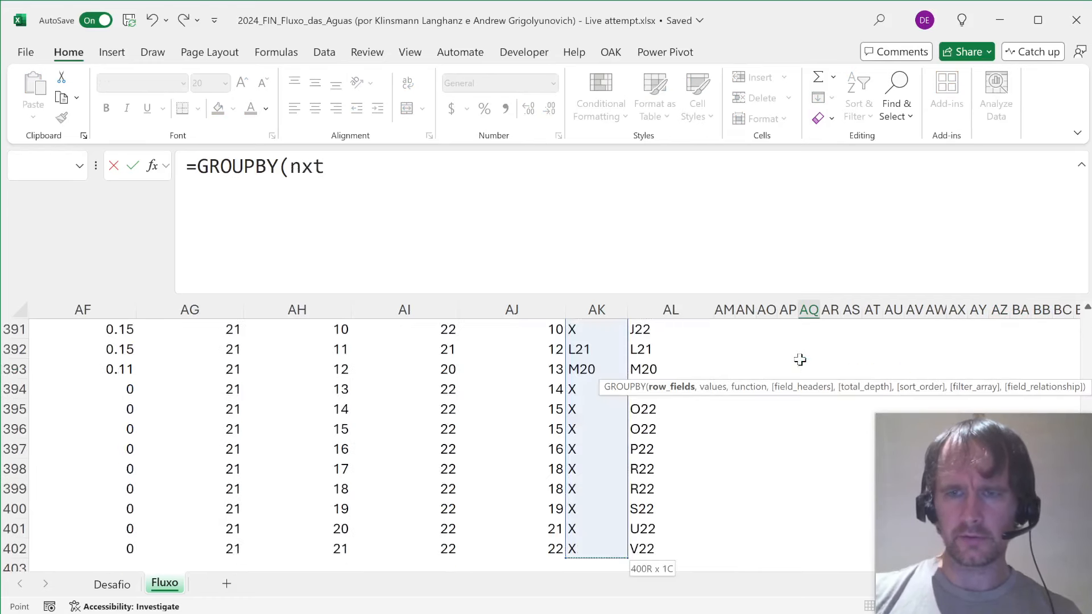
# - Complete the AQ4 formula as =GROUPBY(nxt,nxt,ROWS,,,-2), counting and sorting the next addresses in descending order
pyautogui.write(',n')
pyautogui.press('Tab')
pyautogui.write(',rows')
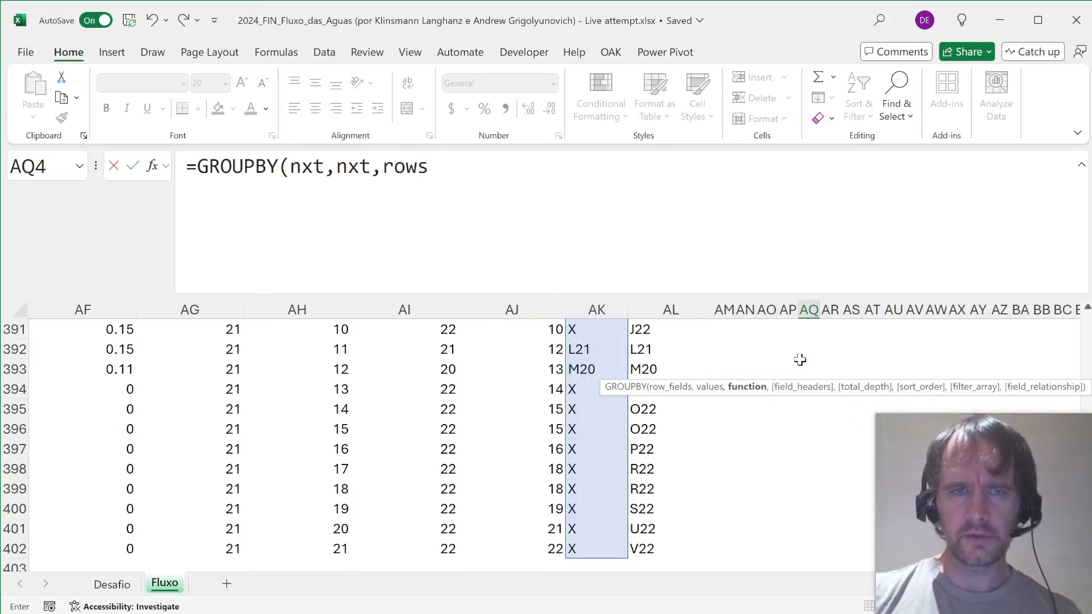
pyautogui.write(',,,-2')
pyautogui.press('Return')
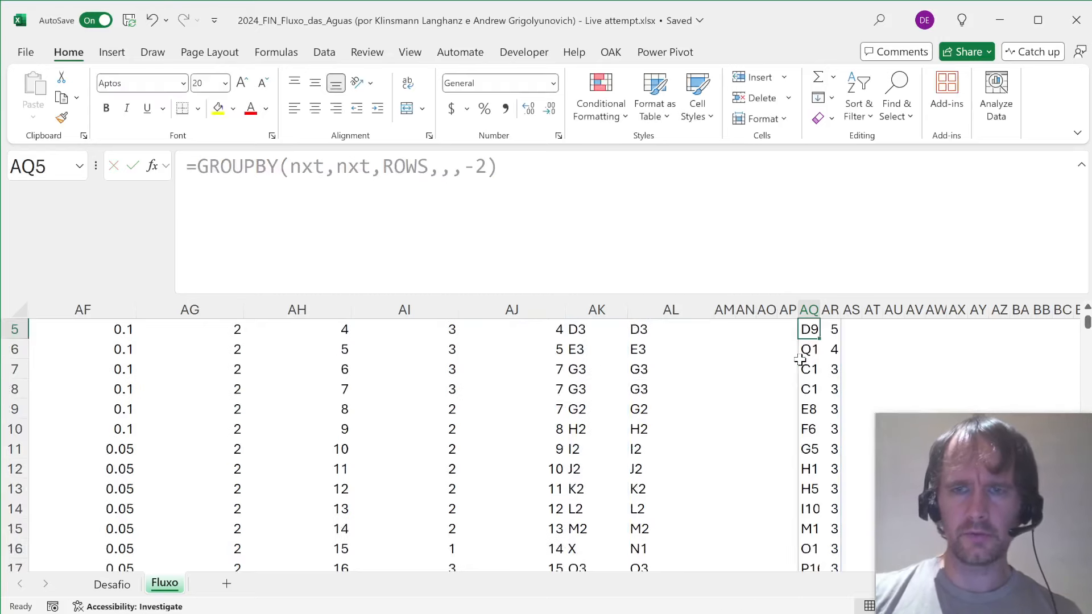
# - Copy the top address below X in AQ5 and paste it as a link into the Bônus 5 answer cell E32 on Desafio
pyautogui.press('Up')
pyautogui.press('Up')
pyautogui.press('Down')
pyautogui.press('Down')
pyautogui.press('Right')
pyautogui.press('Left')
pyautogui.hotkey('ctrl', 'c')
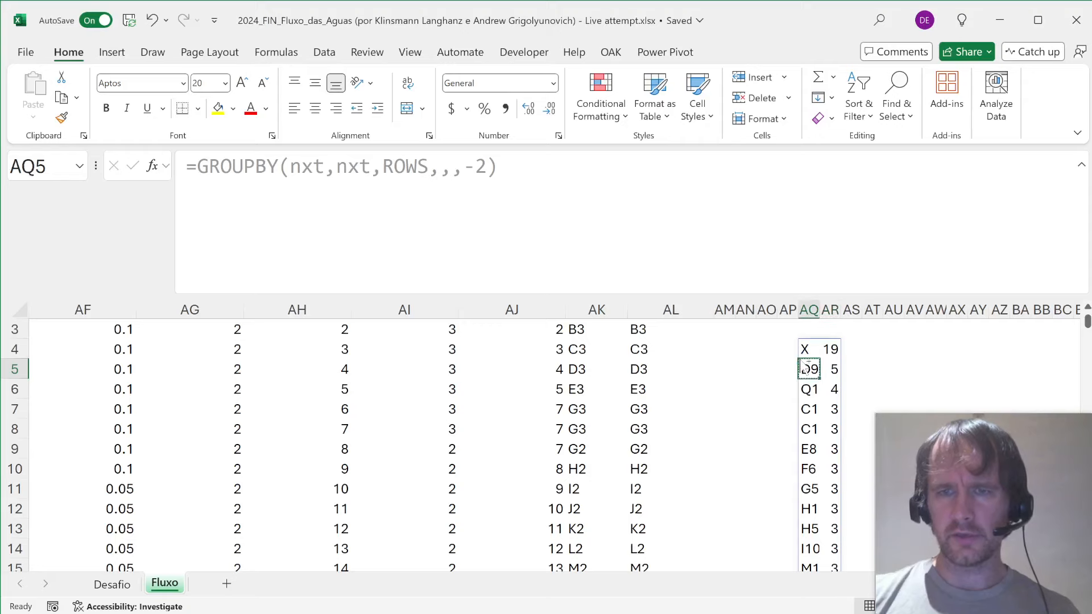
pyautogui.hotkey('ctrl', 'pageup')
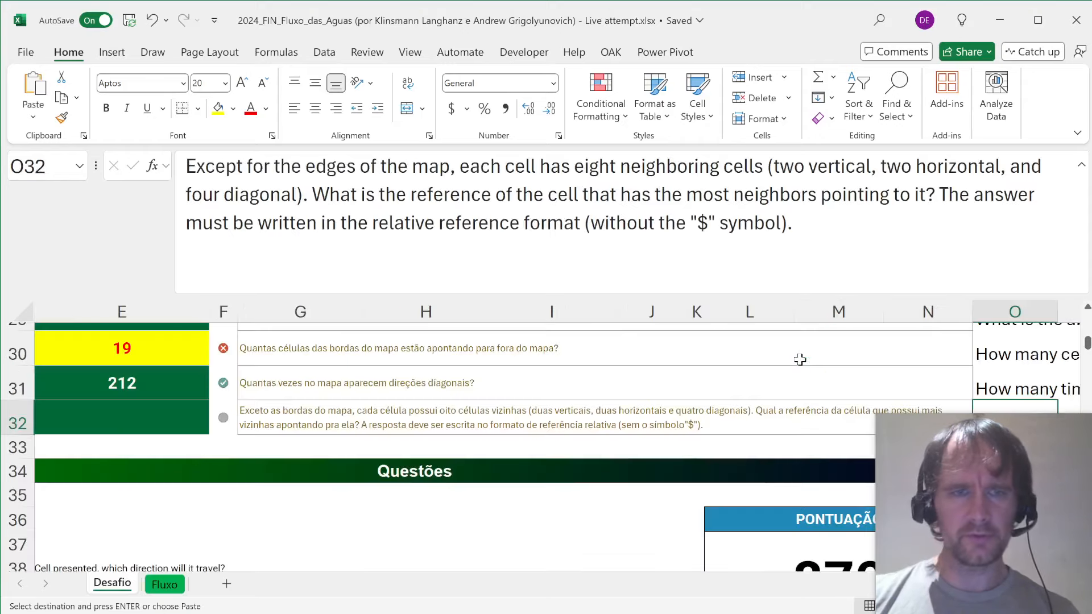
pyautogui.click(179, 421)
pyautogui.hotkey('ctrl', 'alt', 'v')
pyautogui.hotkey('alt', 'l')
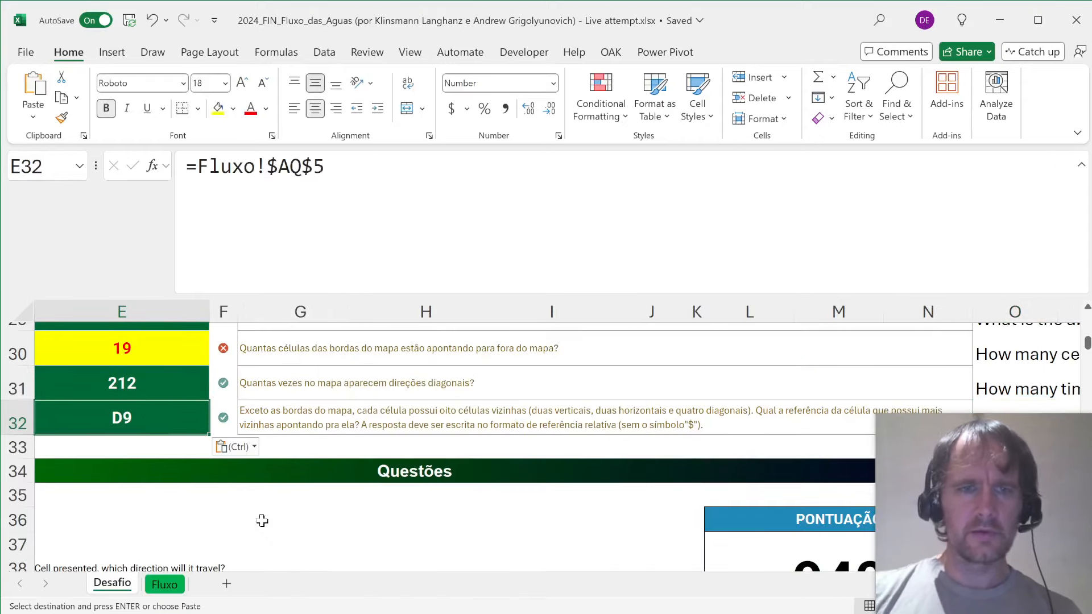
# - Look over the end of level 6 and the level 7 instructions on the Desafio sheet
pyautogui.scroll(-20, 262, 521)
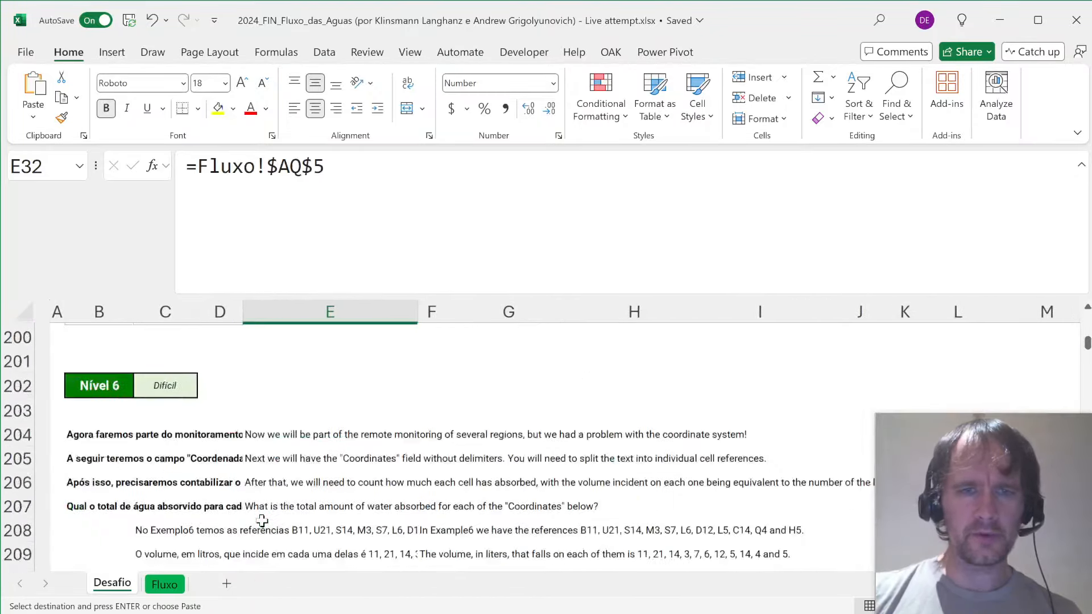
pyautogui.scroll(-18, 262, 520)
pyautogui.scroll(6, 261, 520)
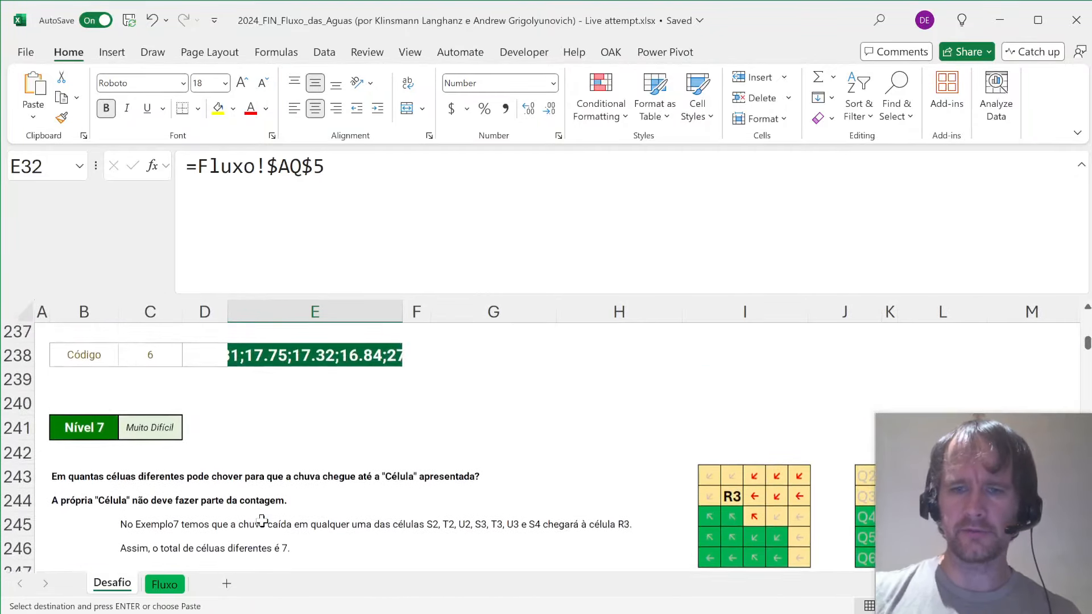
# - Check the formula of the Bônus 3 answer in E30 and shrink the formula bar's height
pyautogui.hotkey('ctrl', 'Home')
pyautogui.scroll(-9, 433, 496)
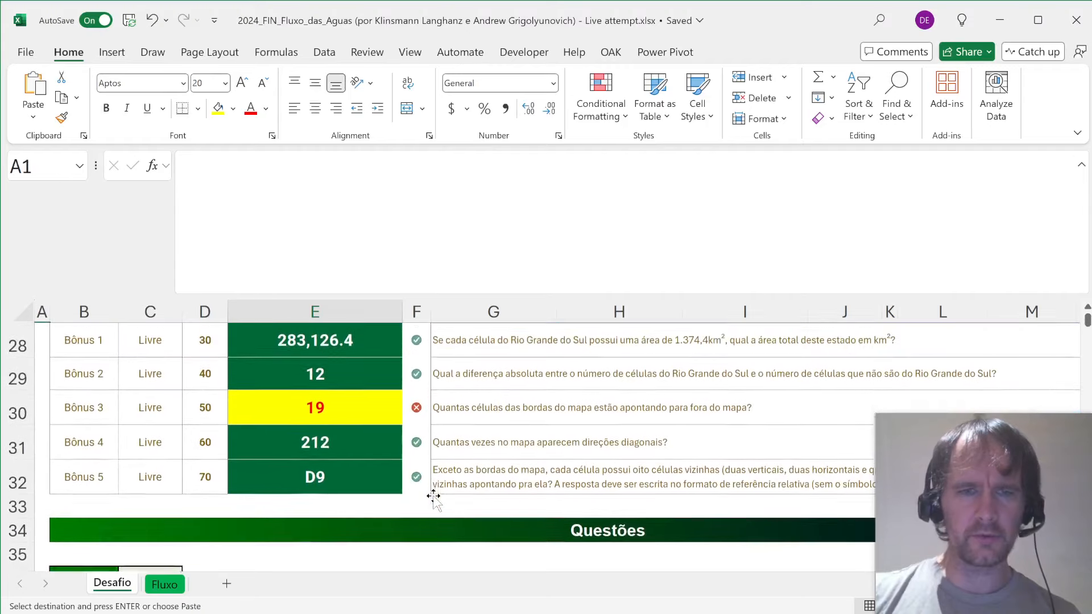
pyautogui.click(336, 409)
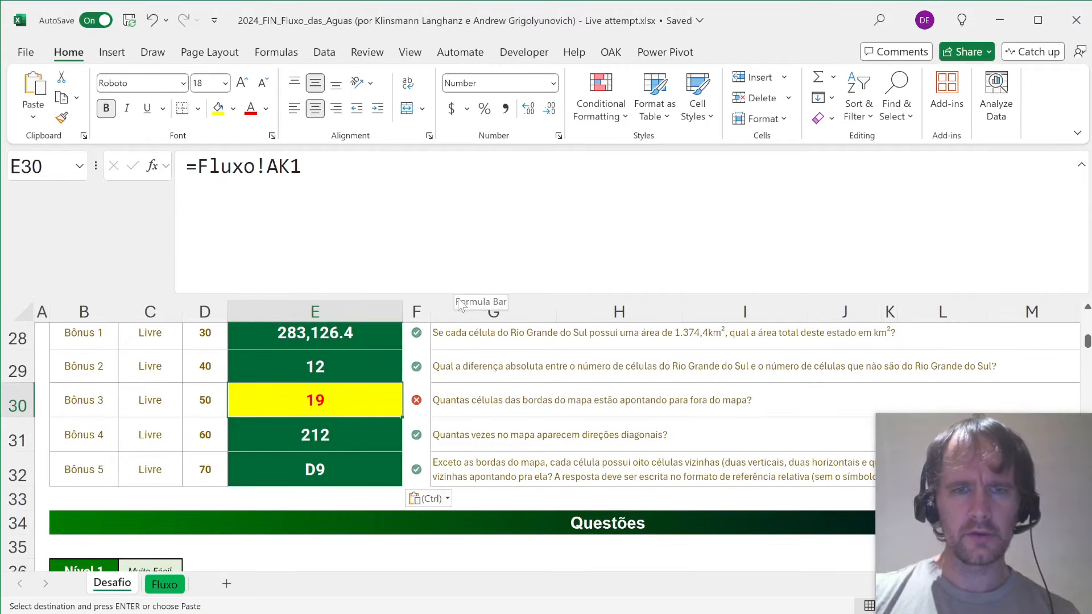
pyautogui.moveTo(435, 295); pyautogui.dragTo(396, 210)
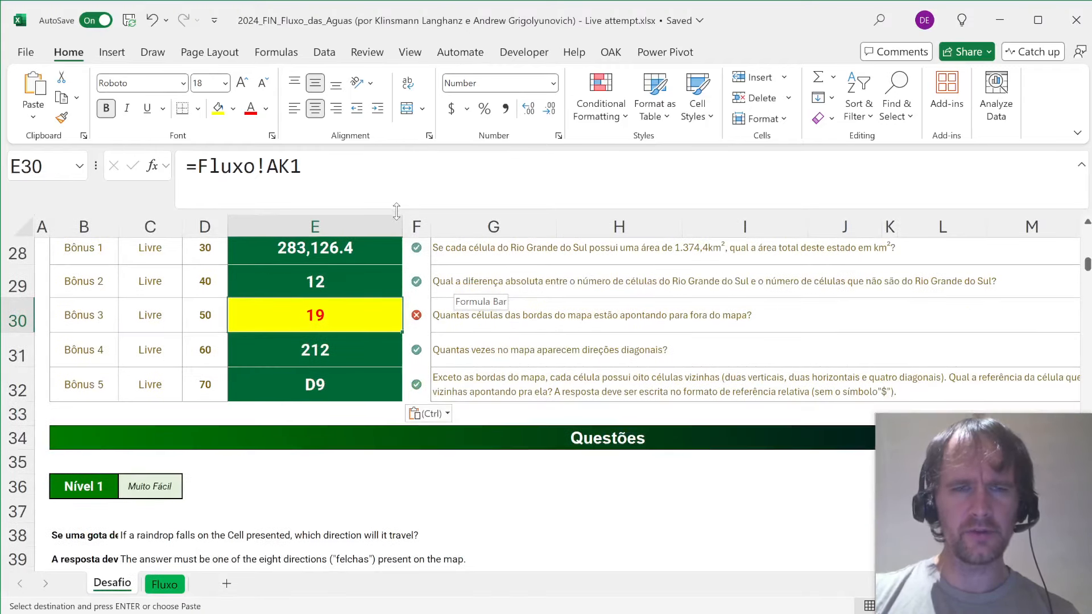
# - Add filters to the Fluxo address table AC2:AL402, from the Add column through Next add full
pyautogui.hotkey('ctrl', 'pagedown')
pyautogui.press('Left')
pyautogui.press('Left')
pyautogui.press('Left')
pyautogui.press('Left')
pyautogui.press('Left')
pyautogui.press('Left')
pyautogui.press('Left')
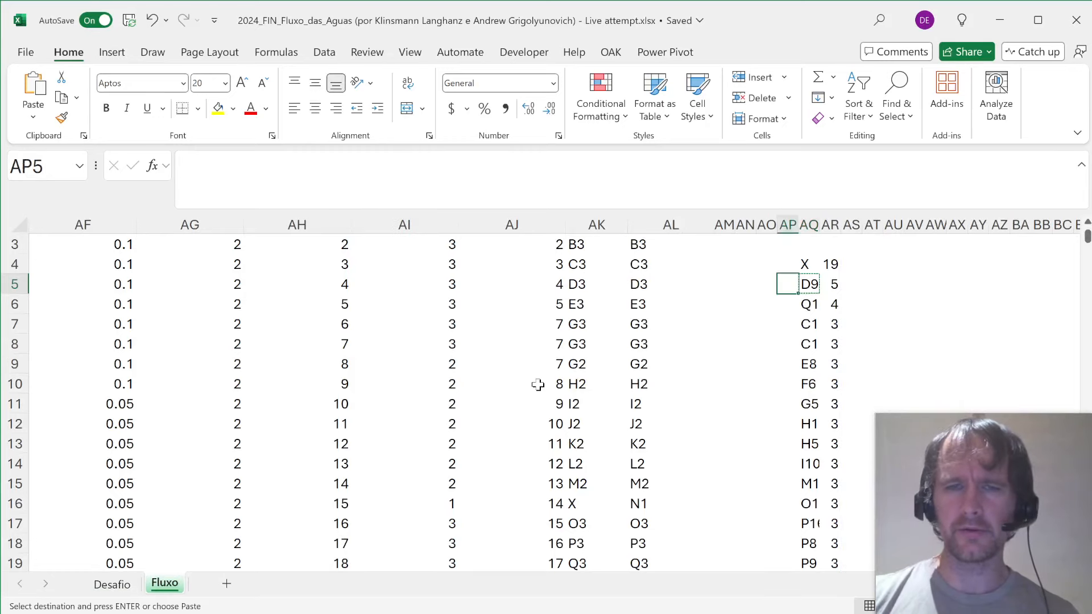
pyautogui.press('Up')
pyautogui.press('Up')
pyautogui.press('Up')
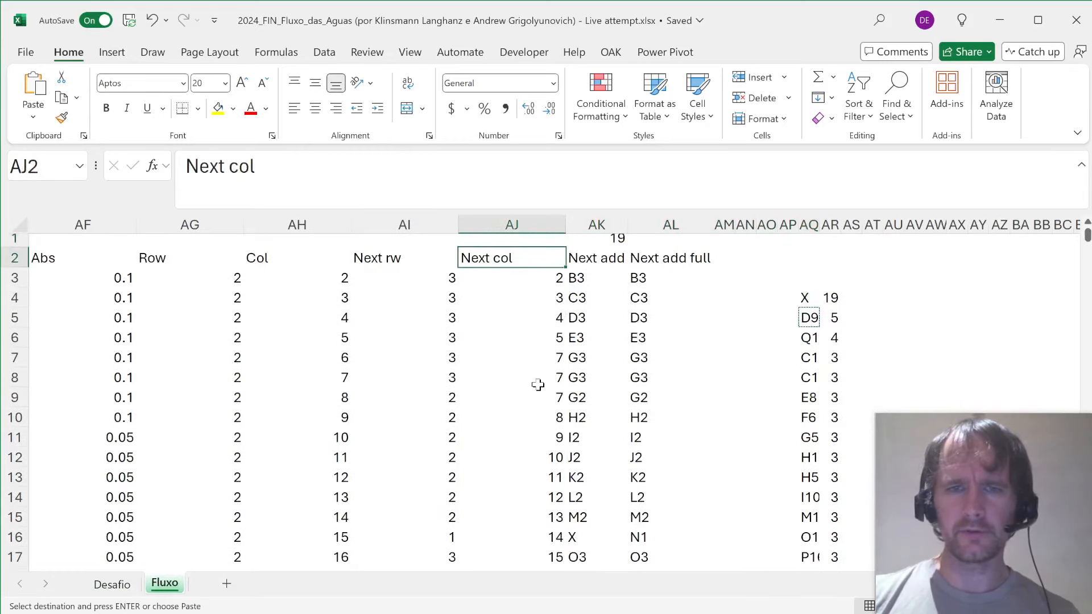
pyautogui.press('Right')
pyautogui.hotkey('ctrl', 'Left')
pyautogui.hotkey('ctrl', 'shift', 'Right')
pyautogui.hotkey('ctrl', 'shift', 'Down')
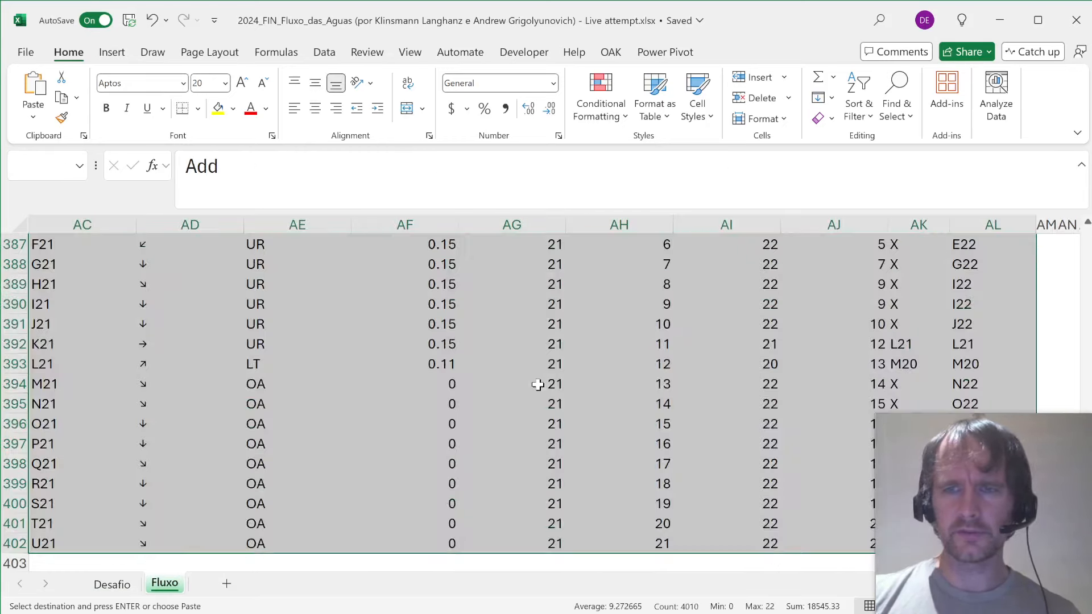
pyautogui.hotkey('alt', 'd')
pyautogui.press('f')
pyautogui.press('f')
# - Filter the Next add column to show only the X rows
pyautogui.press('Right')
pyautogui.hotkey('ctrl', 'Right')
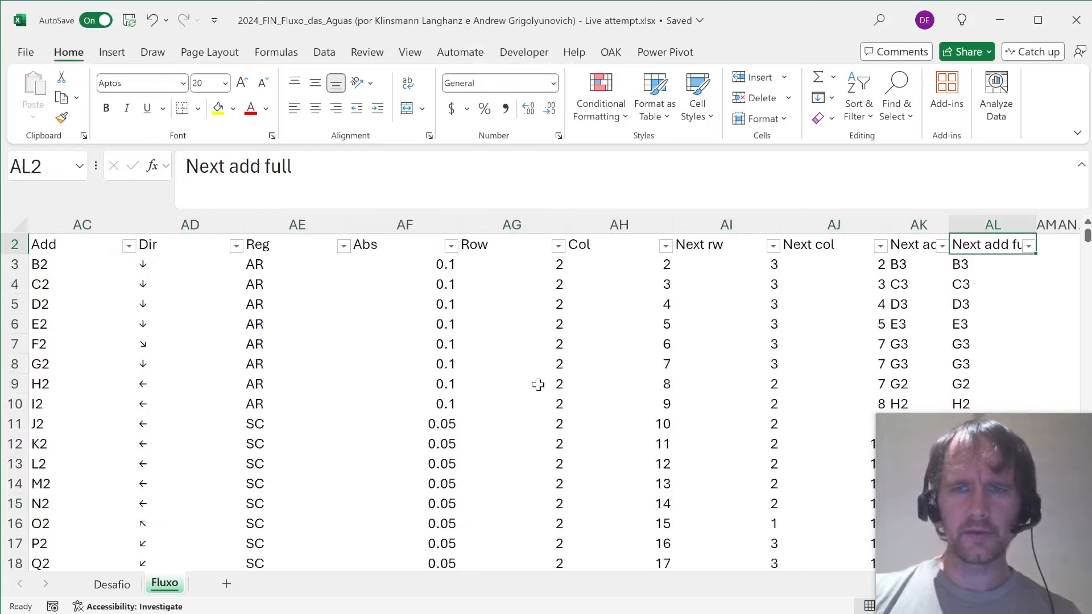
pyautogui.press('Left')
pyautogui.hotkey('alt', 'Down')
pyautogui.press('Down')
pyautogui.press('Down')
pyautogui.press('Down')
pyautogui.press('Down')
pyautogui.press('Down')
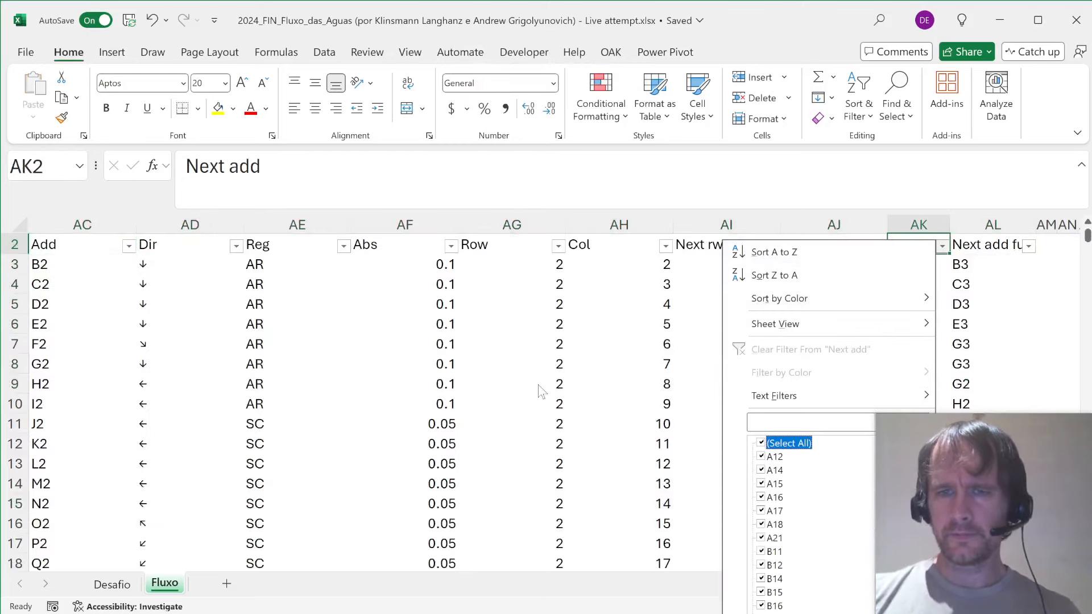
pyautogui.press('End')
pyautogui.press('space')
pyautogui.press('Return')
pyautogui.press('Down')
# - Examine the filtered X rows, comparing their addresses, directions and Next add full values
pyautogui.press('Left')
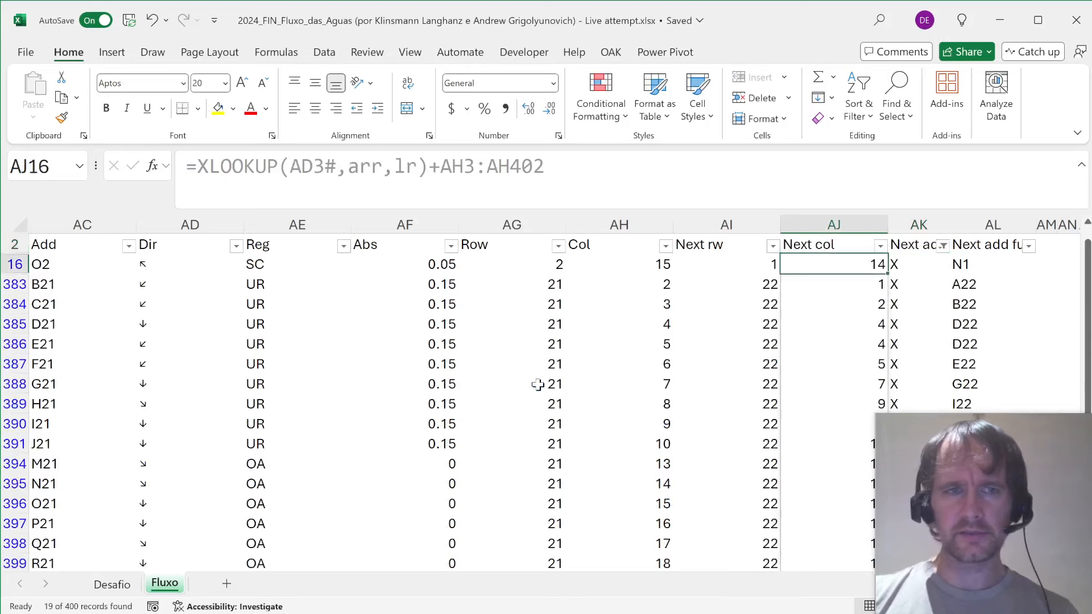
pyautogui.hotkey('ctrl', 'Left')
pyautogui.press('Right')
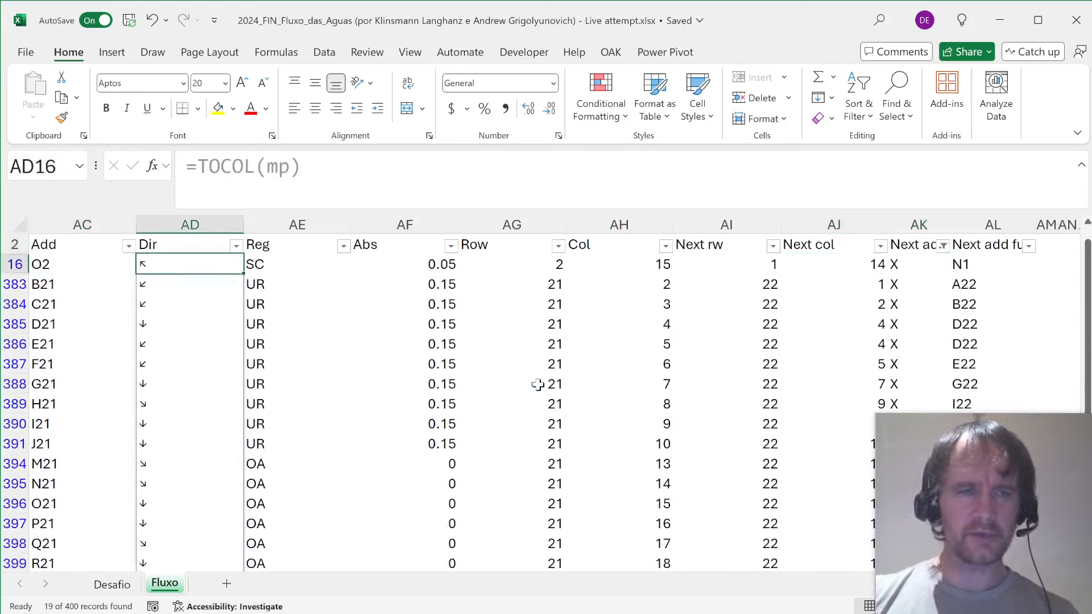
pyautogui.hotkey('ctrl', 'Right')
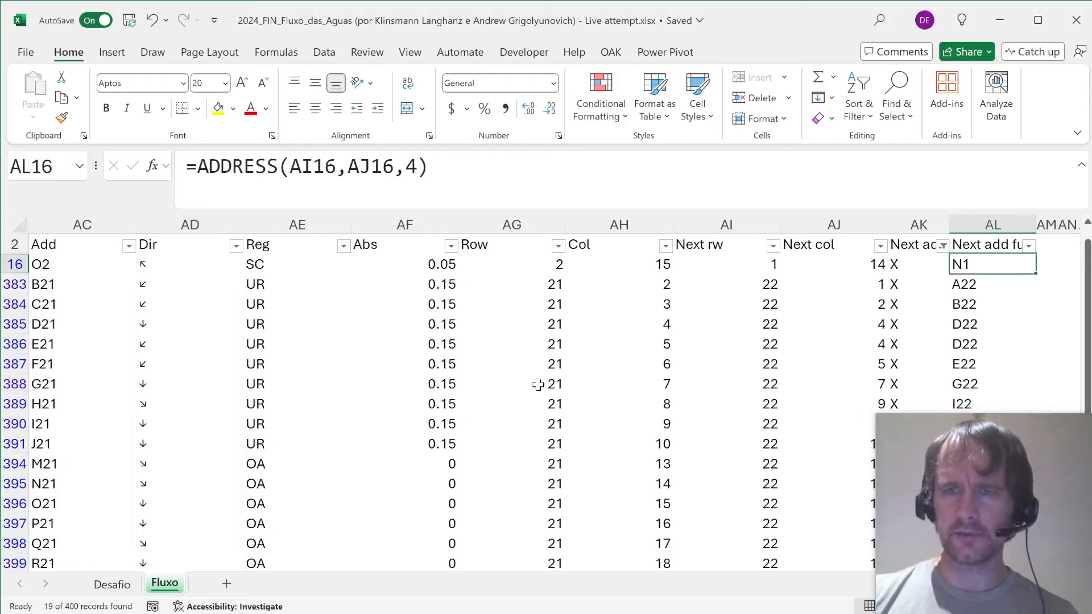
pyautogui.hotkey('ctrl', 'Up')
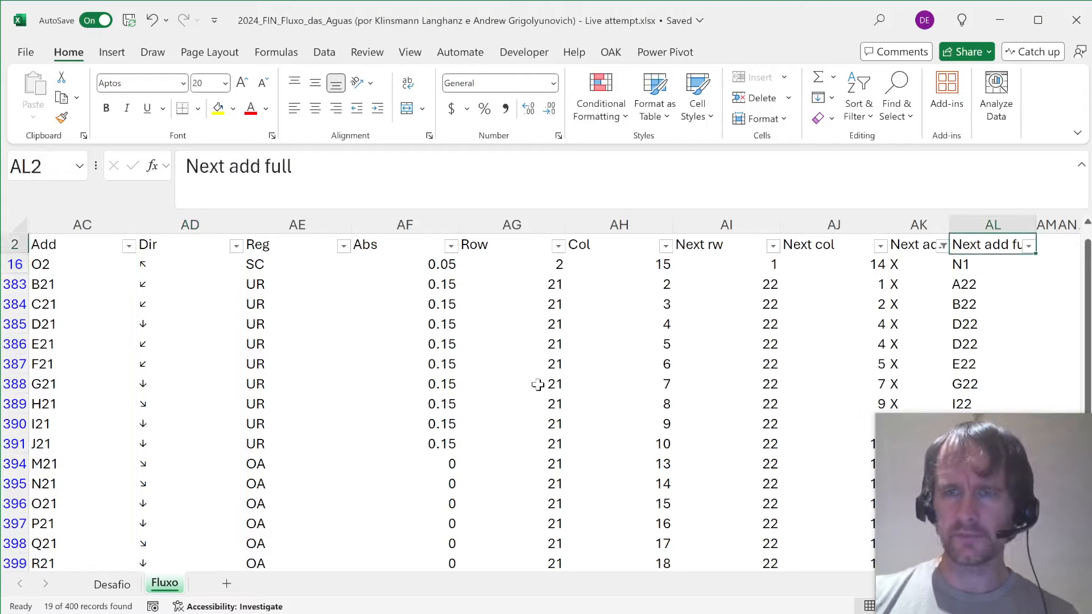
pyautogui.hotkey('alt', 'Down')
pyautogui.press('Escape')
pyautogui.hotkey('alt', 'Down')
pyautogui.press('Escape')
pyautogui.press('Down')
pyautogui.press('Down')
pyautogui.hotkey('shift', 'space')
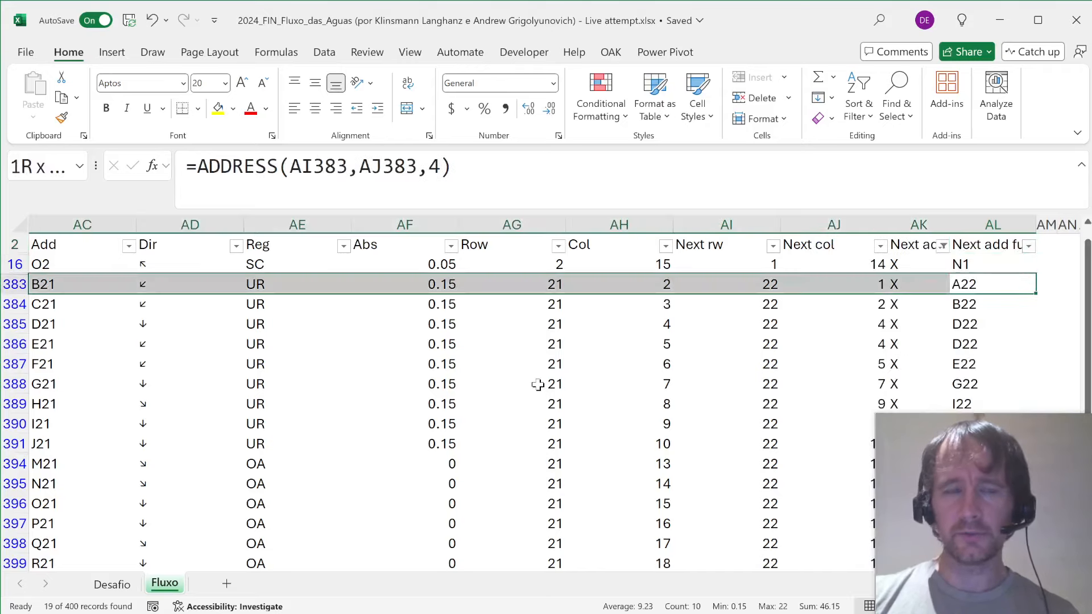
# - Go back to the map at B2 and clear the table's filter so all rows show
pyautogui.hotkey('ctrl', 'shift', 'Left')
pyautogui.hotkey('ctrl', 'Up')
pyautogui.hotkey('ctrl', 'Left')
pyautogui.hotkey('ctrl', 'Left')
pyautogui.hotkey('ctrl', 'Up')
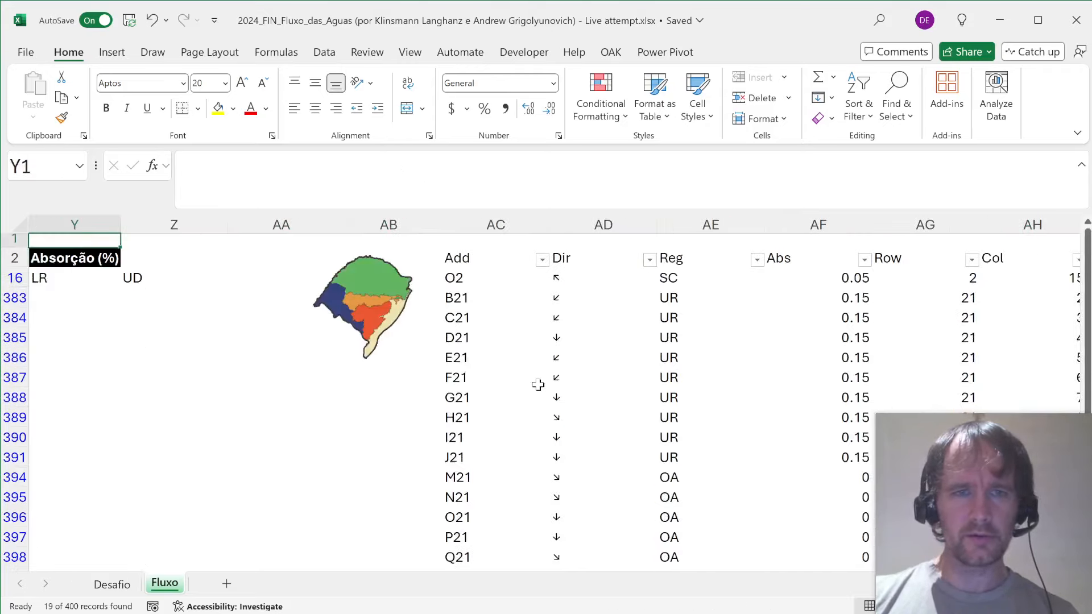
pyautogui.hotkey('ctrl', 'Left')
pyautogui.press('Right')
pyautogui.press('Down')
pyautogui.hotkey('alt', 'd')
pyautogui.press('f')
pyautogui.press('s')
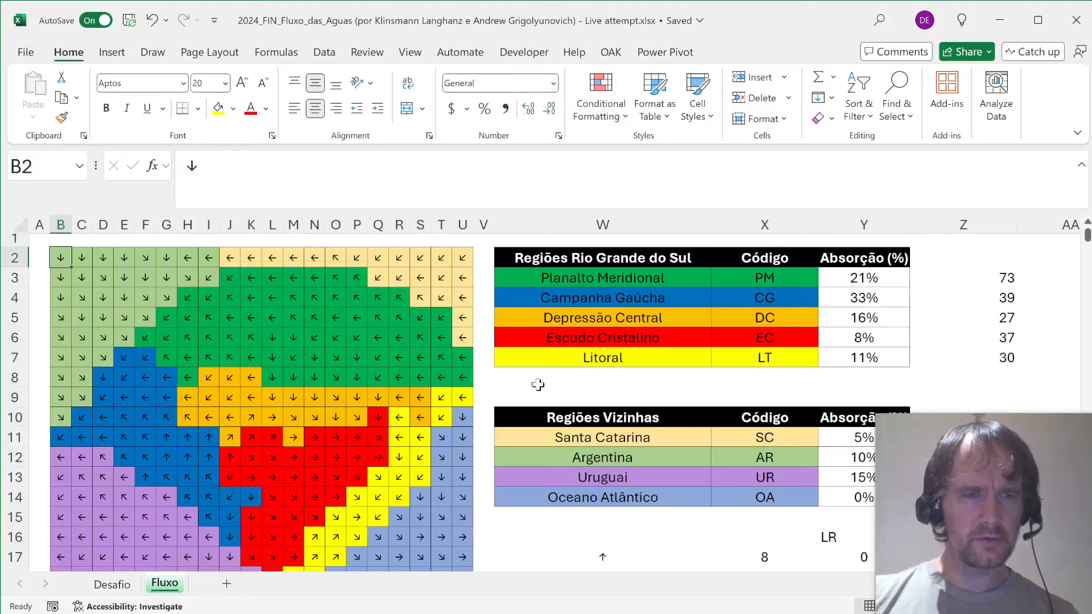
# - Filter the Next add column of the Fluxo address table to show only the rows marked X
pyautogui.hotkey('ctrl', 'shift', 'Down')
pyautogui.hotkey('ctrl', 'Right')
pyautogui.hotkey('ctrl', 'Right')
pyautogui.hotkey('ctrl', 'Right')
pyautogui.hotkey('ctrl', 'Right')
pyautogui.press('Right')
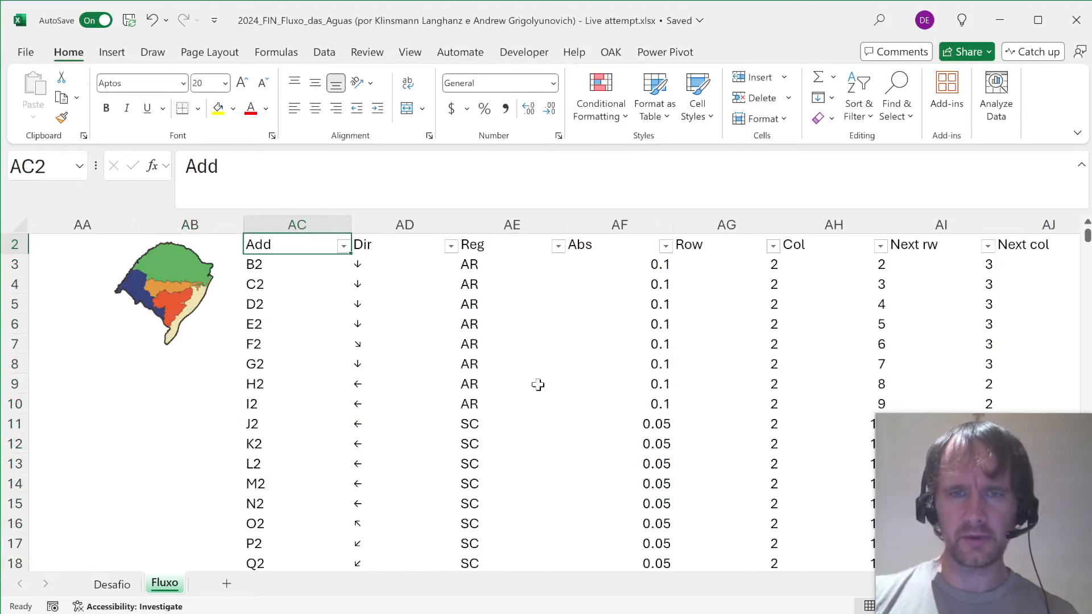
pyautogui.hotkey('ctrl', 'Right')
pyautogui.press('Left')
pyautogui.press('Left')
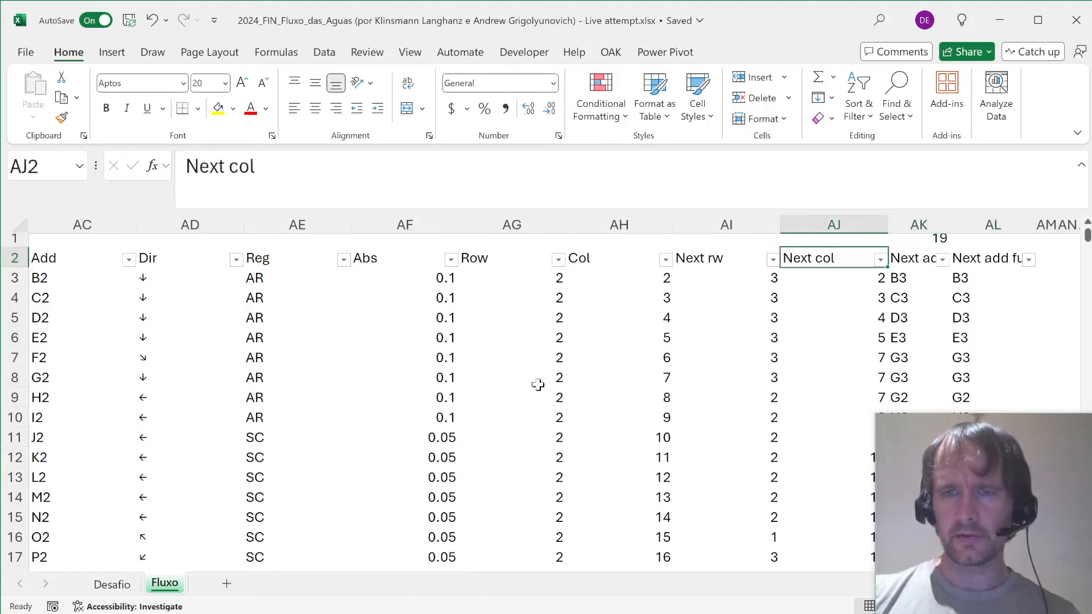
pyautogui.press('Right')
pyautogui.hotkey('alt', 'Down')
pyautogui.press('f')
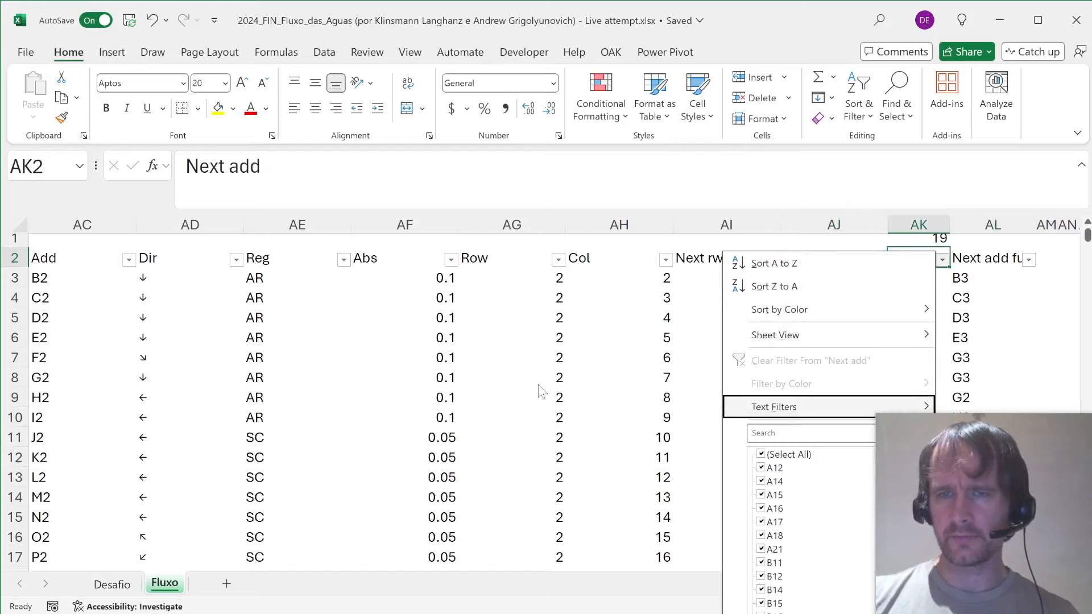
pyautogui.press('Down')
pyautogui.press('Down')
pyautogui.press('Return')
# - Filter the Next add full column to show only addresses that do not end with 22
pyautogui.press('Right')
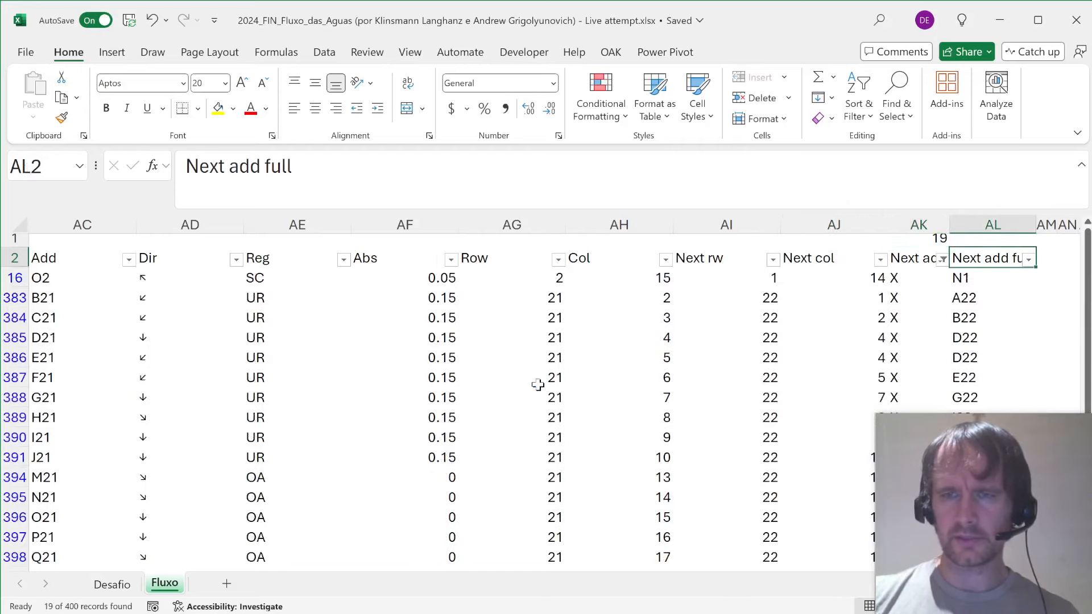
pyautogui.hotkey('alt', 'Down')
pyautogui.press('Down')
pyautogui.press('Down')
pyautogui.press('Down')
pyautogui.press('Down')
pyautogui.press('Down')
pyautogui.press('Down')
pyautogui.press('Up')
pyautogui.press('Up')
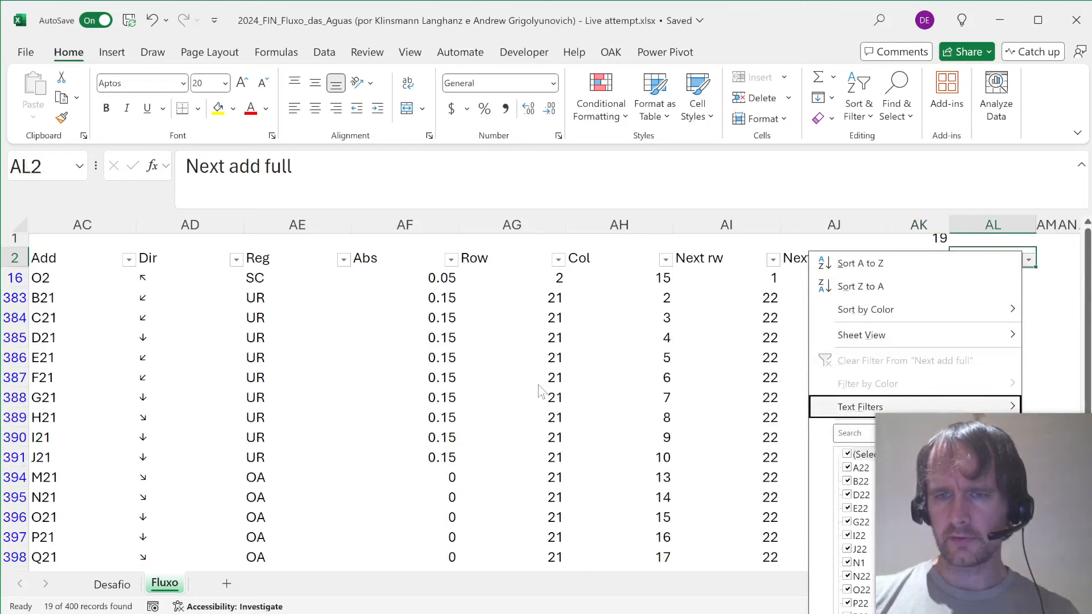
pyautogui.press('Right')
pyautogui.press('Down')
pyautogui.press('Down')
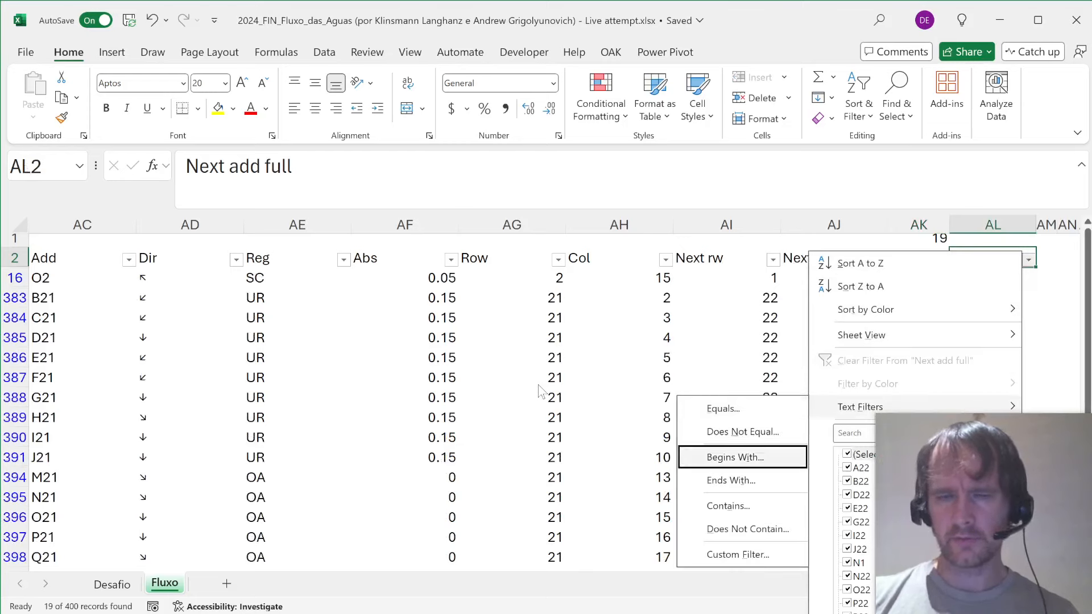
pyautogui.press('Down')
pyautogui.press('Return')
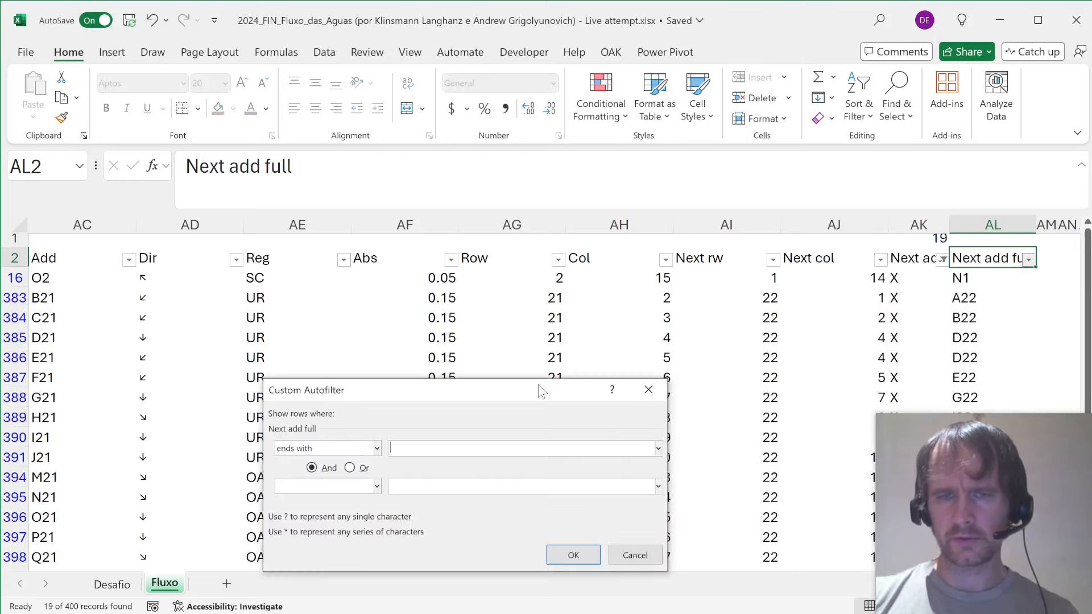
pyautogui.hotkey('alt', 'Down')
pyautogui.press('Down')
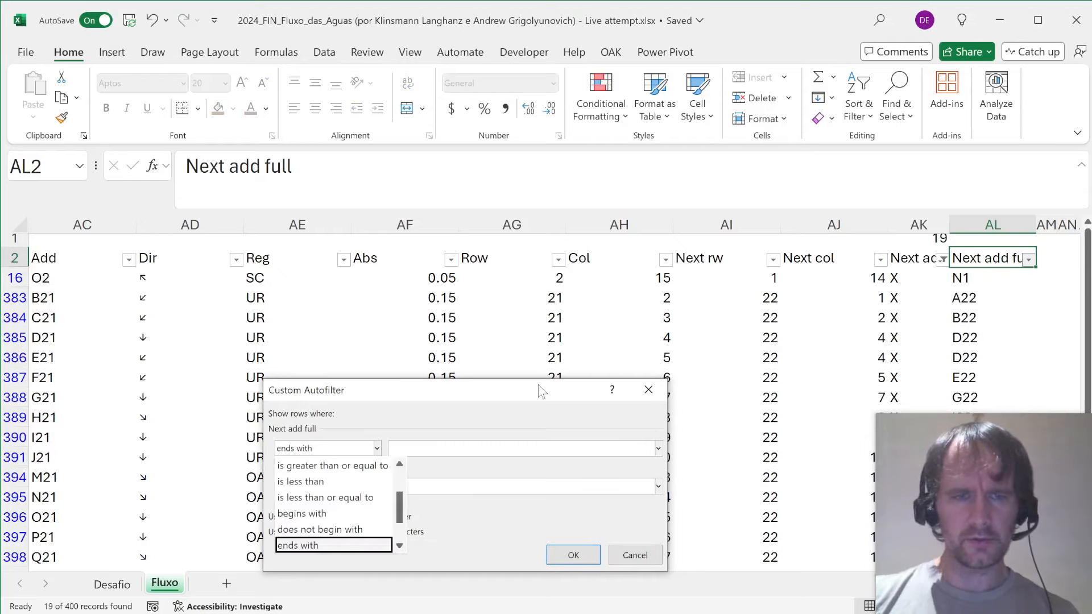
pyautogui.press('Return')
pyautogui.press('Tab')
pyautogui.write('2')
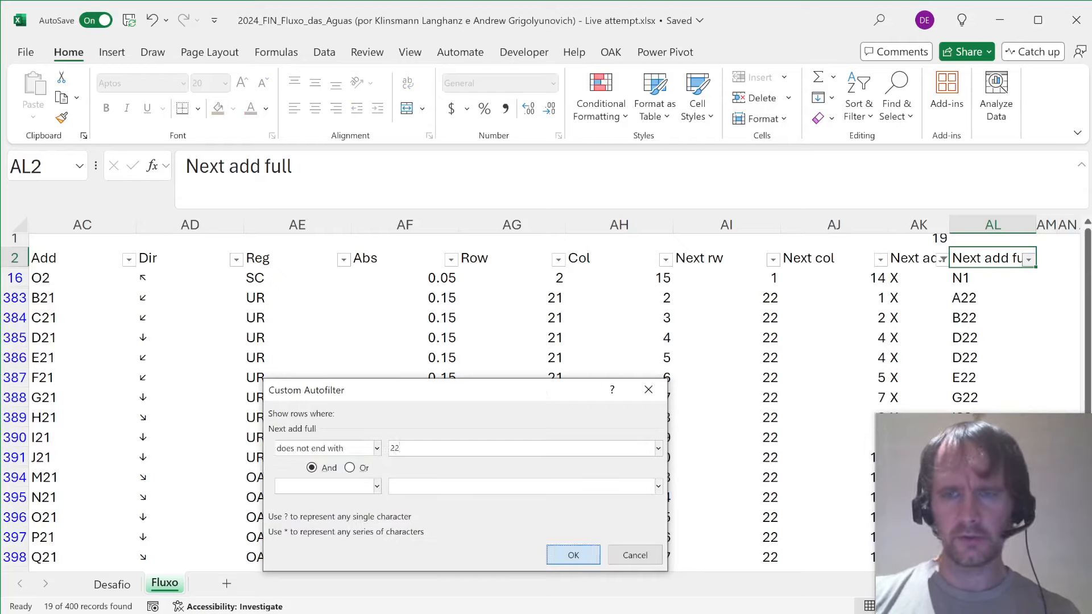
pyautogui.press('Return')
pyautogui.press('Down')
pyautogui.press('Up')
# - Clear the filter from the Next add full column
pyautogui.hotkey('alt', 'Down')
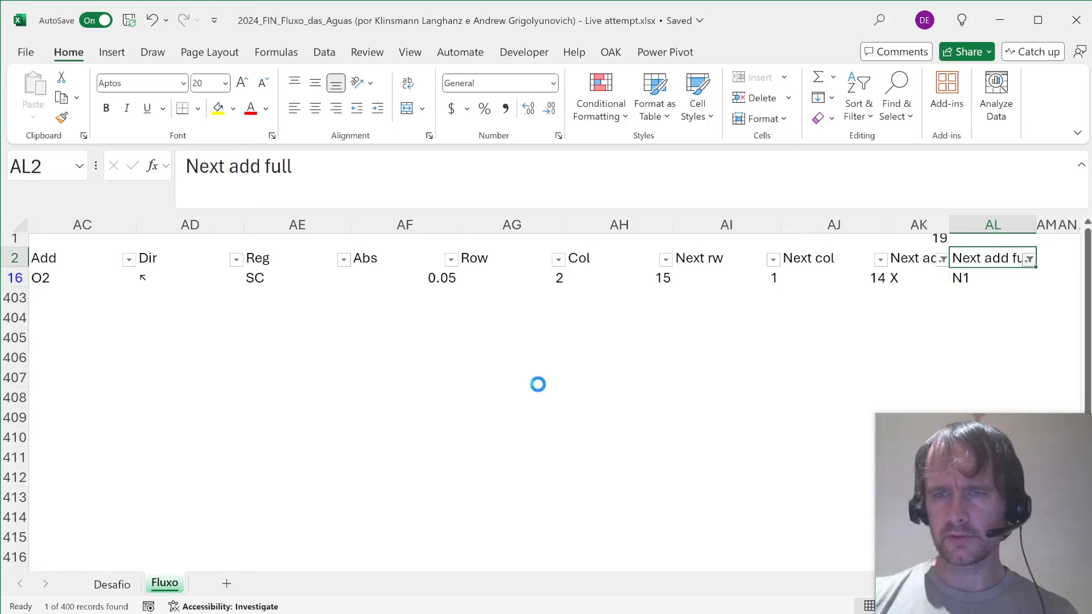
pyautogui.press('c')
pyautogui.press('Down')
# - Examine the ranges inside MAX and MIN in AK16's Next add formula, leaving the cell without saving any edit
pyautogui.press('Left')
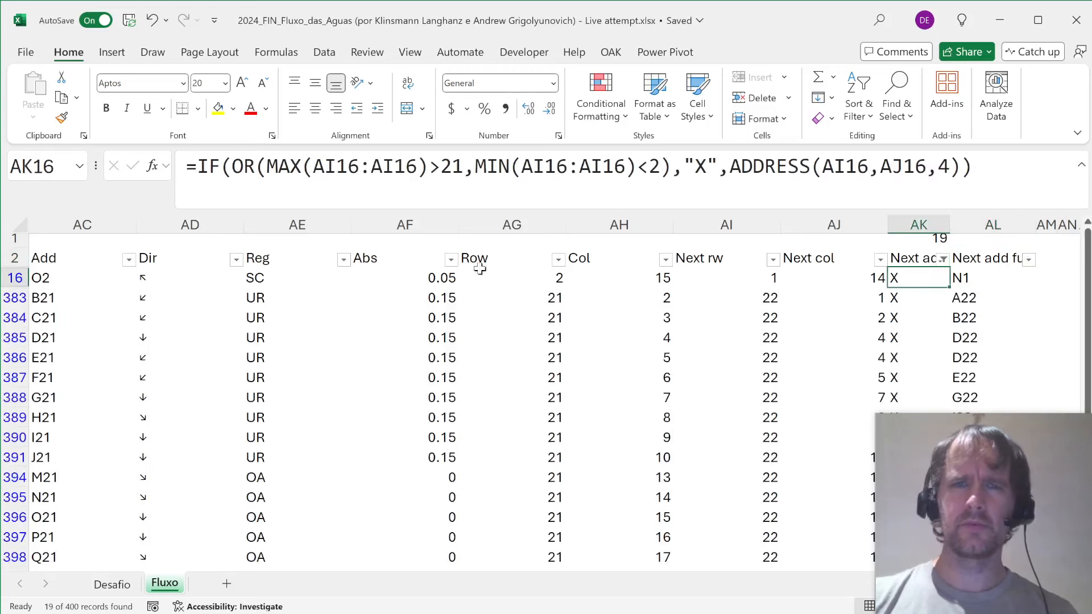
pyautogui.click(521, 166)
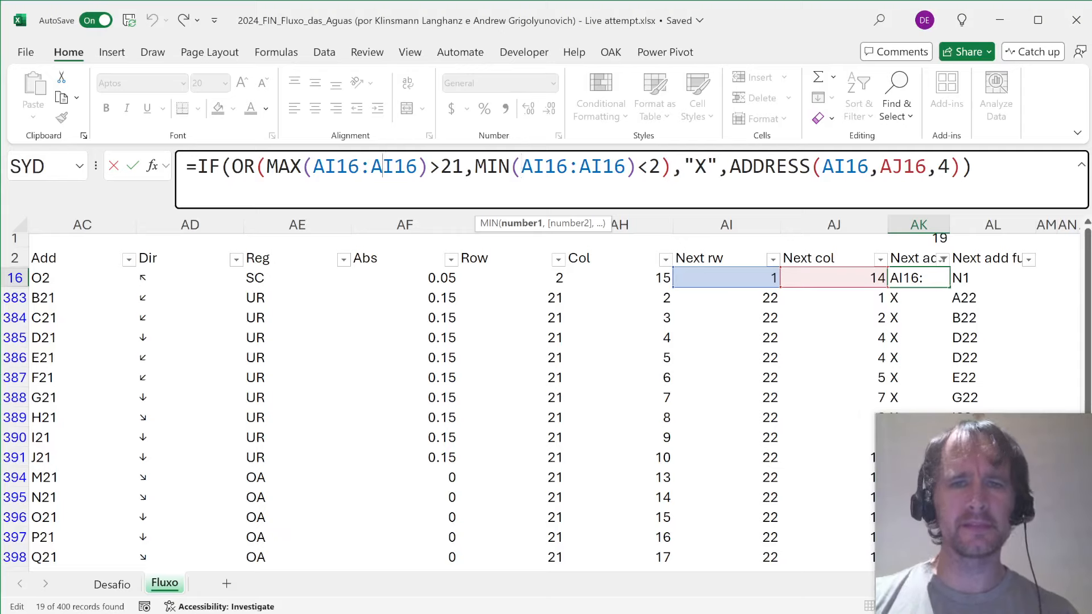
pyautogui.click(382, 166)
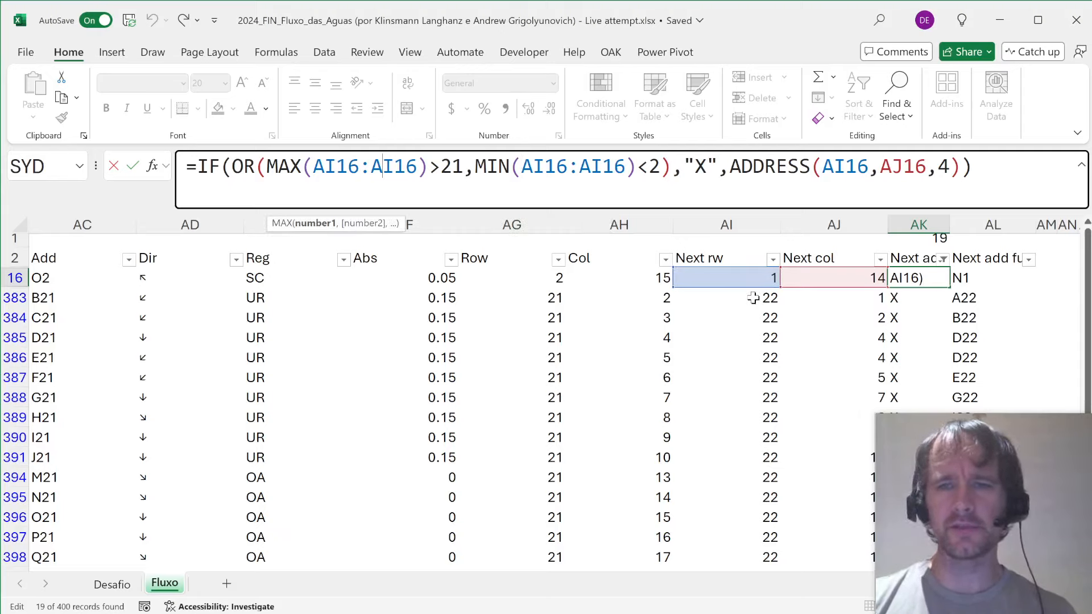
pyautogui.moveTo(789, 286); pyautogui.dragTo(780, 308)
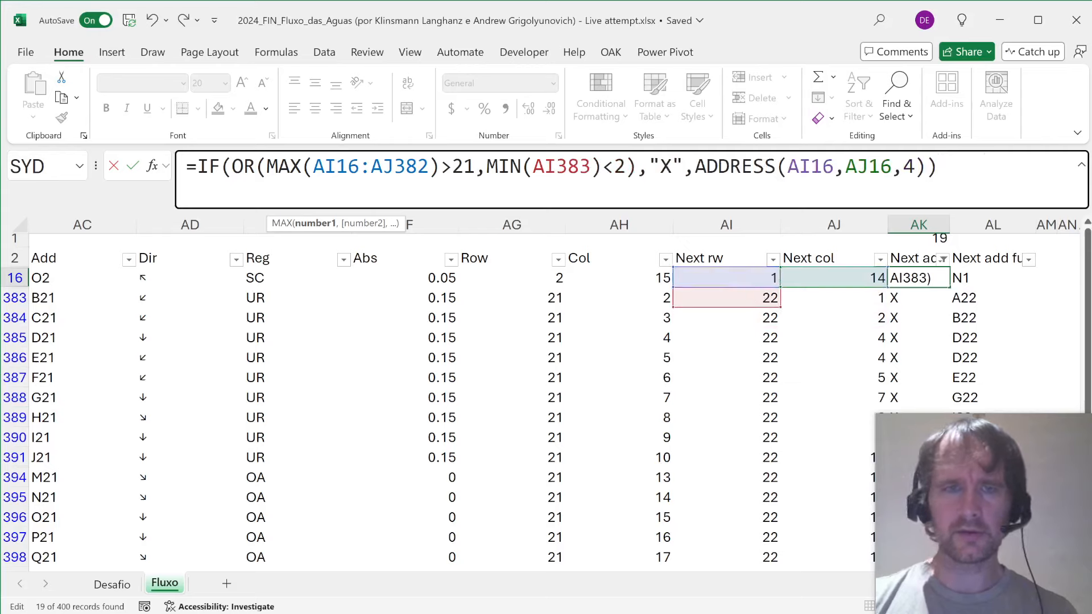
pyautogui.hotkey('shift', 'Right')
pyautogui.hotkey('shift', 'Right')
pyautogui.hotkey('shift', 'Right')
pyautogui.hotkey('shift', 'Right')
pyautogui.hotkey('shift', 'Right')
pyautogui.hotkey('shift', 'Right')
pyautogui.hotkey('shift', 'Right')
pyautogui.hotkey('shift', 'Right')
pyautogui.hotkey('shift', 'Right')
pyautogui.hotkey('shift', 'Right')
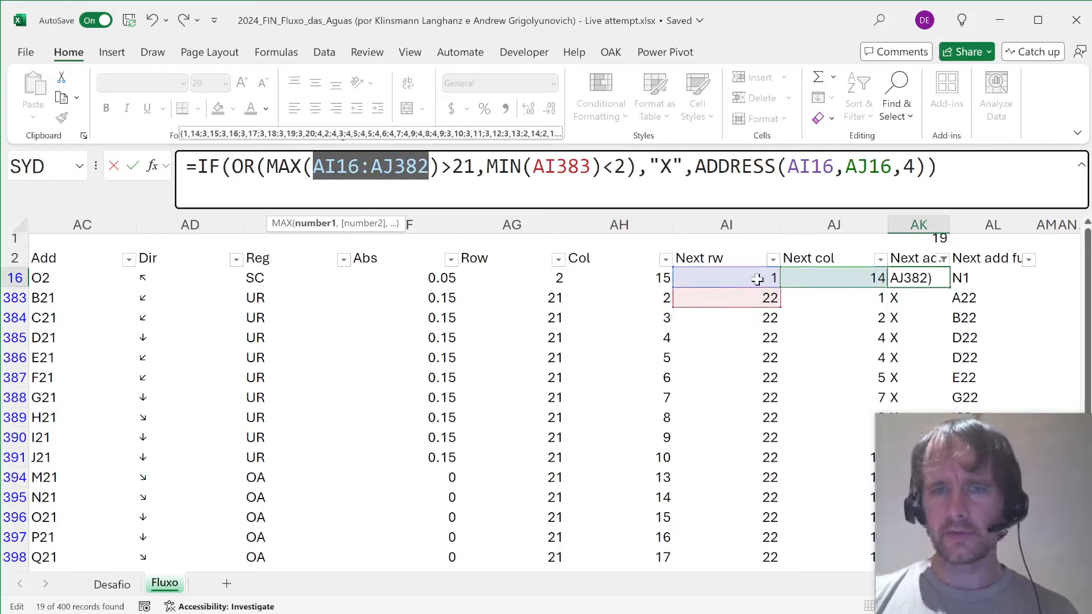
pyautogui.press('Escape')
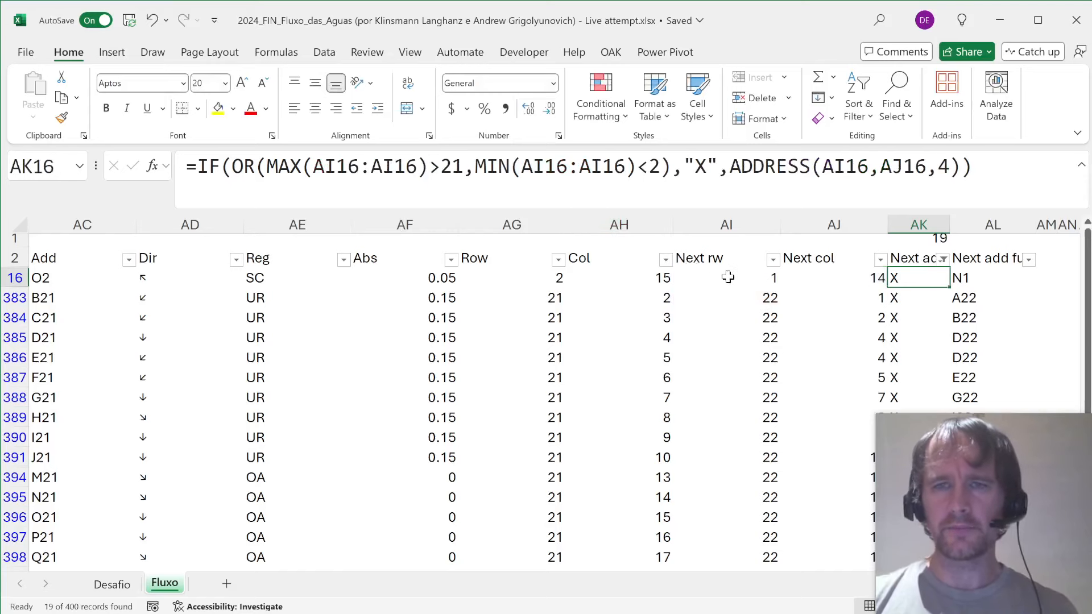
# - Enter the test values 1 in AV16 and 3 in AW16, in the empty area beside the table
pyautogui.press('Right')
pyautogui.press('Right')
pyautogui.press('Right')
pyautogui.press('Right')
pyautogui.press('Right')
pyautogui.press('Right')
pyautogui.press('Down')
pyautogui.press('Right')
pyautogui.press('Right')
pyautogui.press('Right')
pyautogui.press('Right')
pyautogui.press('Right')
pyautogui.press('Up')
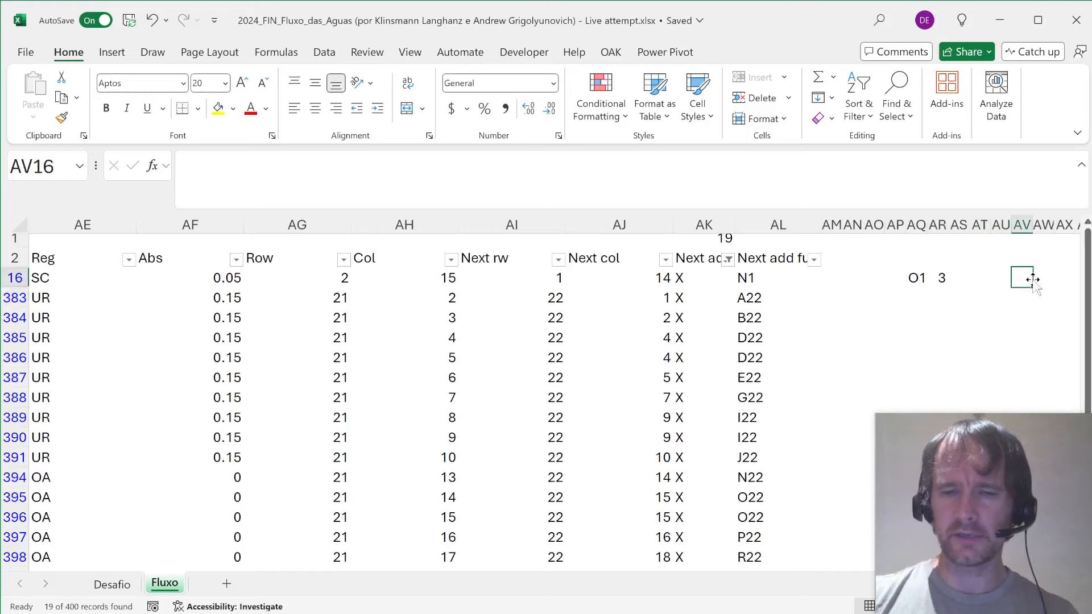
pyautogui.write('a')
pyautogui.press('Right')
pyautogui.write('b')
pyautogui.press('Left')
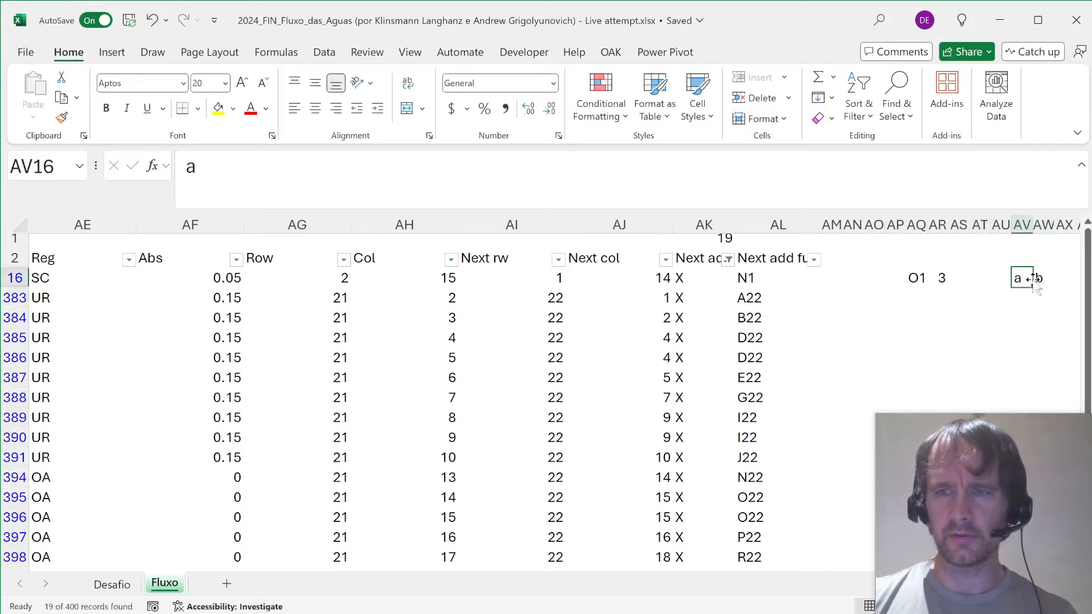
pyautogui.write('1')
pyautogui.press('Right')
pyautogui.write('3')
# - Enter the test formula =SUM(AV16:AW16) in AZ16
pyautogui.press('Right')
pyautogui.press('Right')
pyautogui.press('Right')
pyautogui.write('=')
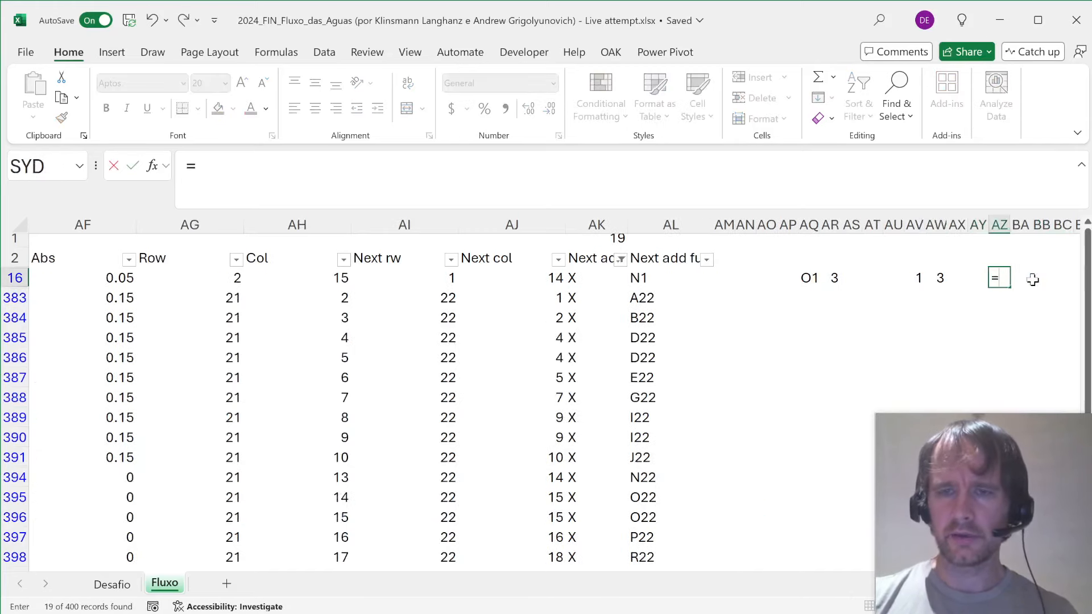
pyautogui.write('SUM(')
pyautogui.press('Left')
pyautogui.press('Left')
pyautogui.press('Left')
pyautogui.press('Left')
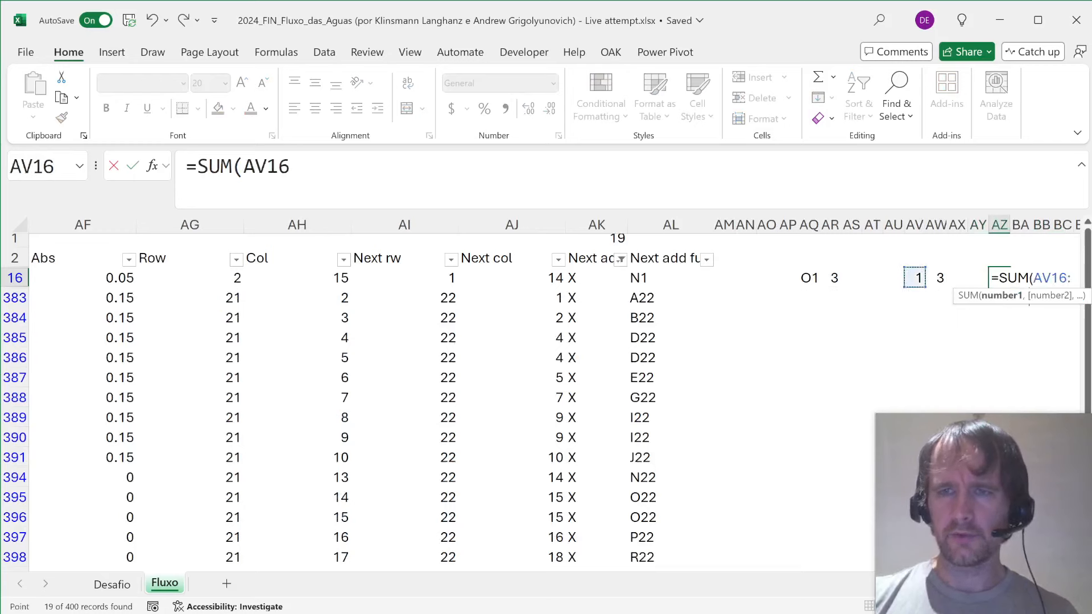
pyautogui.hotkey('shift', 'Right')
pyautogui.write(')')
pyautogui.hotkey('ctrl', 'Return')
# - Try to move column AW in front of column AV while the table is filtered
pyautogui.press('Left')
pyautogui.press('Left')
pyautogui.press('Left')
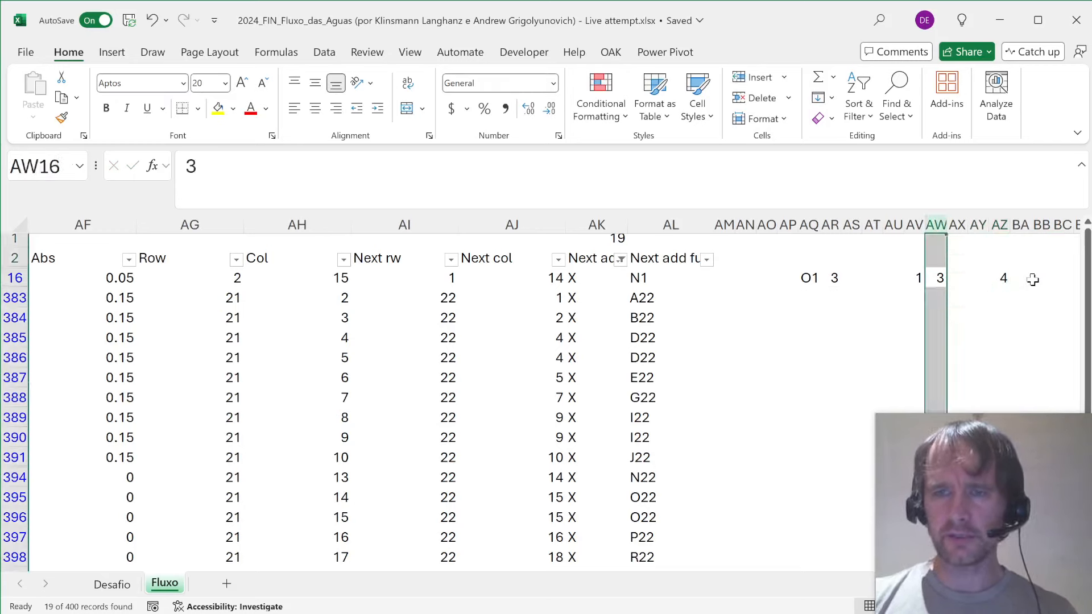
pyautogui.hotkey('ctrl', 'x')
pyautogui.press('Left')
pyautogui.hotkey('ctrl', 'space')
pyautogui.hotkey('ctrl', '+')
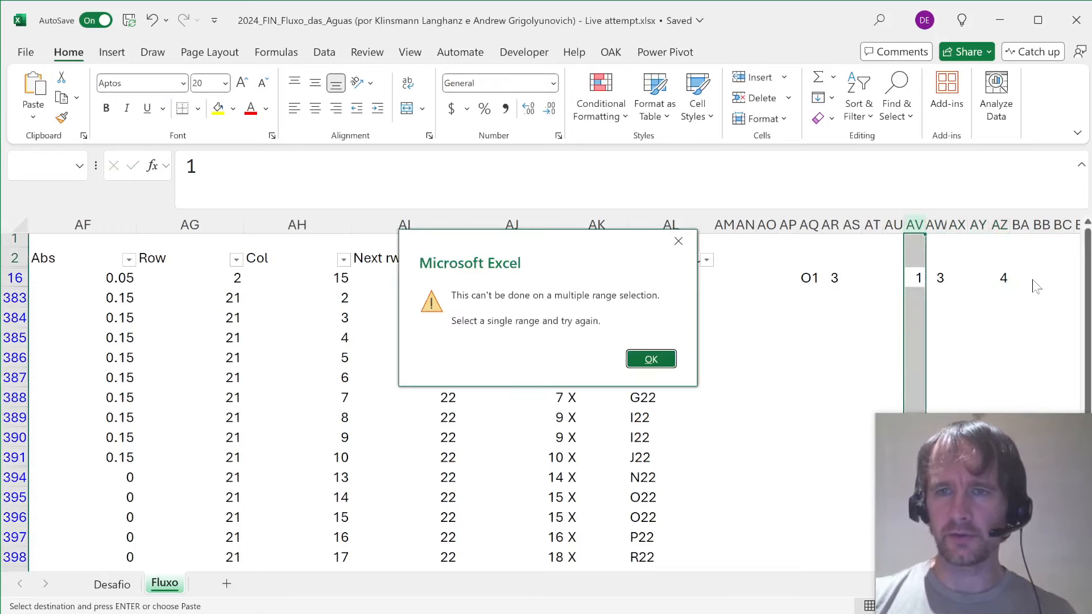
pyautogui.press('Escape')
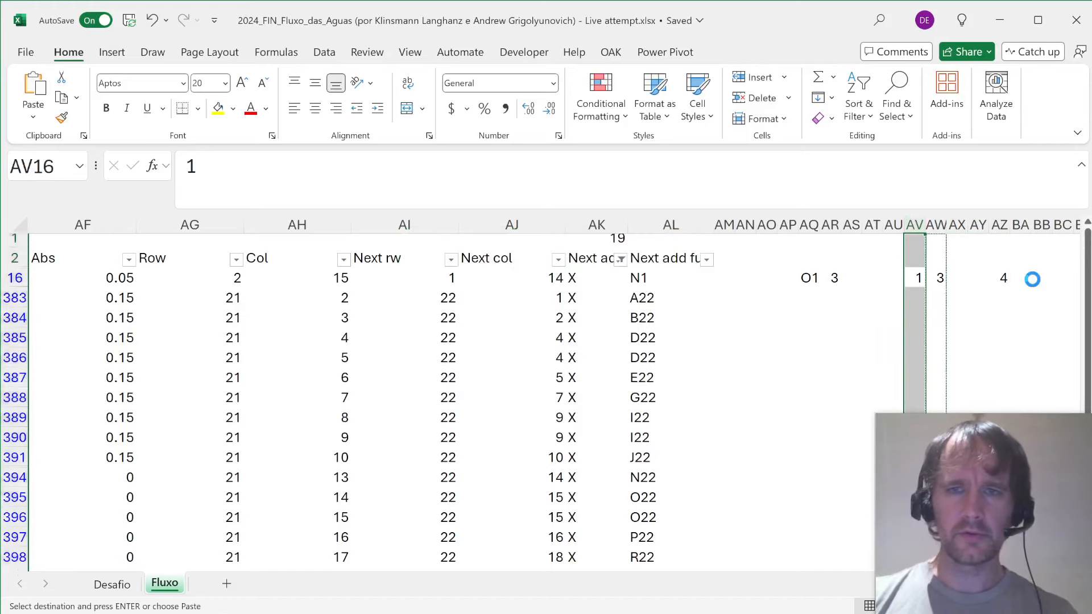
# - Clear the address table's filter so all rows show
pyautogui.press('alt')
pyautogui.press('d')
pyautogui.press('f')
pyautogui.press('s')
pyautogui.press('Right')
pyautogui.press('Right')
pyautogui.press('Right')
pyautogui.press('Right')
pyautogui.press('Right')
pyautogui.press('Right')
pyautogui.press('Right')
pyautogui.press('Right')
pyautogui.press('Right')
pyautogui.press('Right')
pyautogui.press('Right')
pyautogui.press('Right')
pyautogui.press('Right')
pyautogui.press('Right')
pyautogui.press('Right')
pyautogui.press('Right')
pyautogui.press('Right')
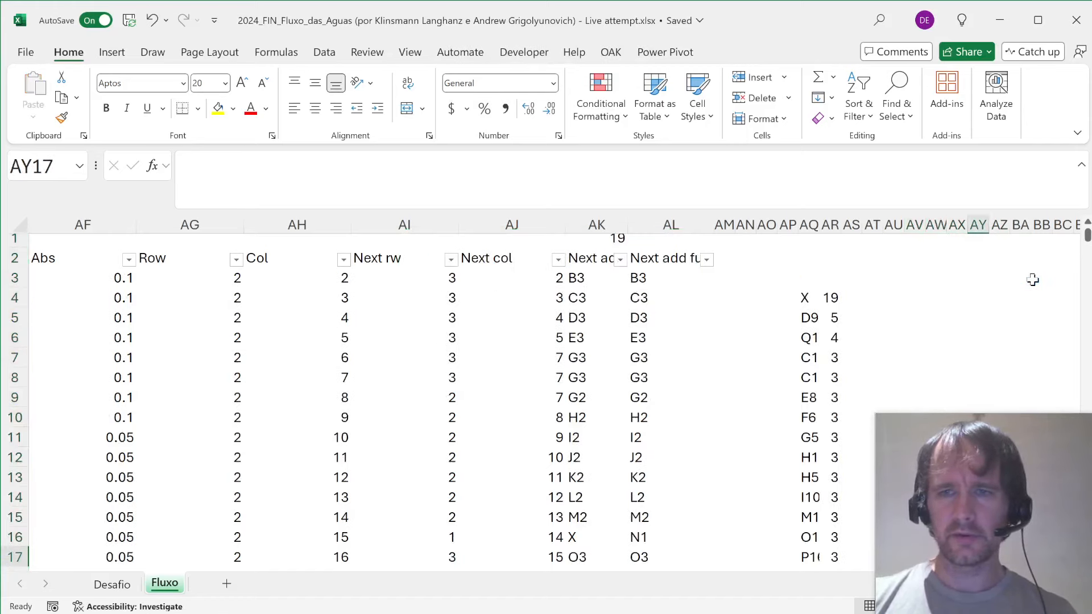
# - Cut column AW and insert it before column AV, swapping the two test value columns
pyautogui.hotkey('ctrl', 'Left')
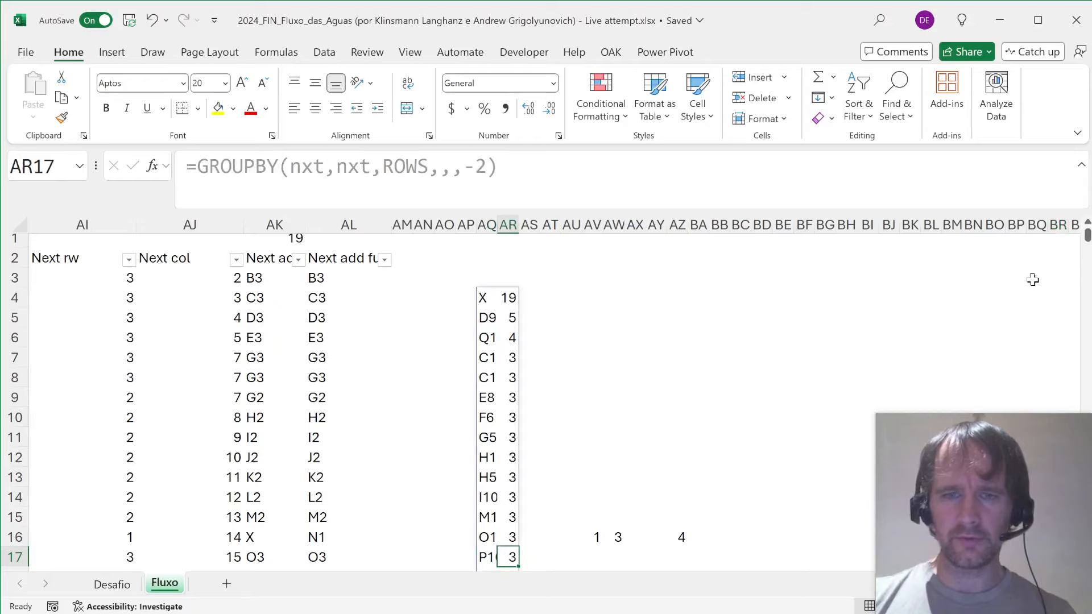
pyautogui.press('Up')
pyautogui.press('Right')
pyautogui.press('Right')
pyautogui.press('Right')
pyautogui.press('Right')
pyautogui.press('Right')
pyautogui.hotkey('ctrl', 'space')
pyautogui.hotkey('ctrl', 'x')
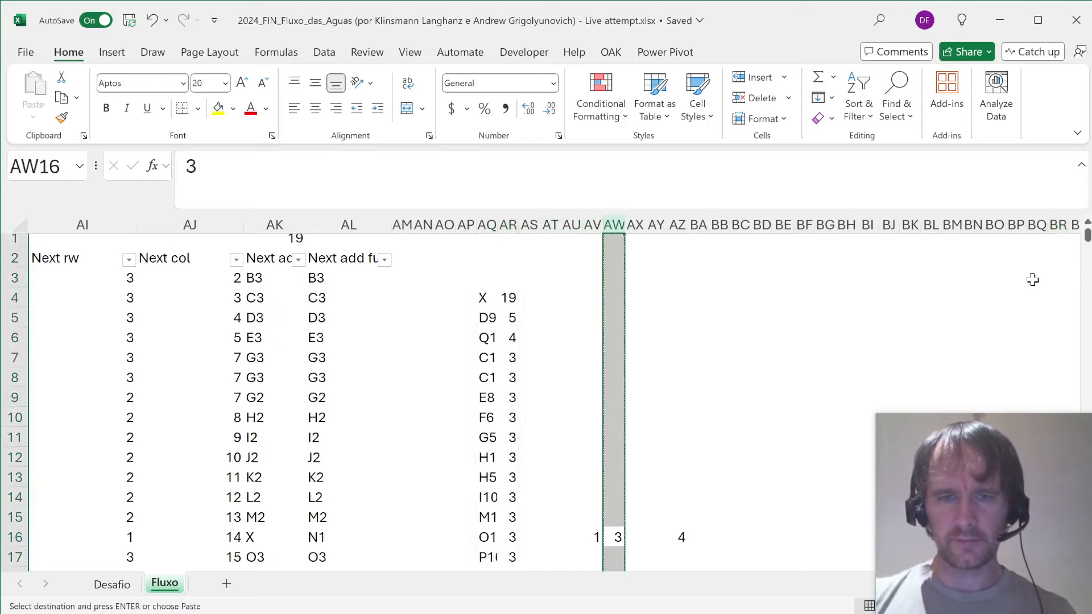
pyautogui.press('Left')
pyautogui.hotkey('ctrl', 'space')
pyautogui.hotkey('ctrl', 'shift', '+')
# - Inspect how the range in AZ16's SUM formula refers to the swapped test cells
pyautogui.hotkey('ctrl', 'Up')
pyautogui.hotkey('ctrl', 'Right')
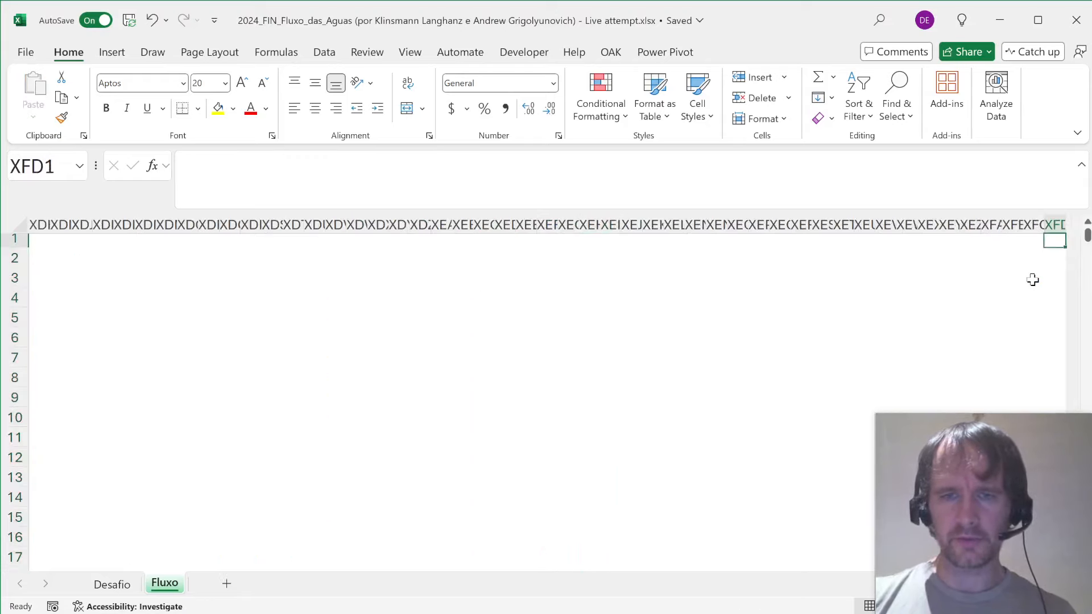
pyautogui.hotkey('ctrl', 'Left')
pyautogui.press('Down')
pyautogui.press('Right')
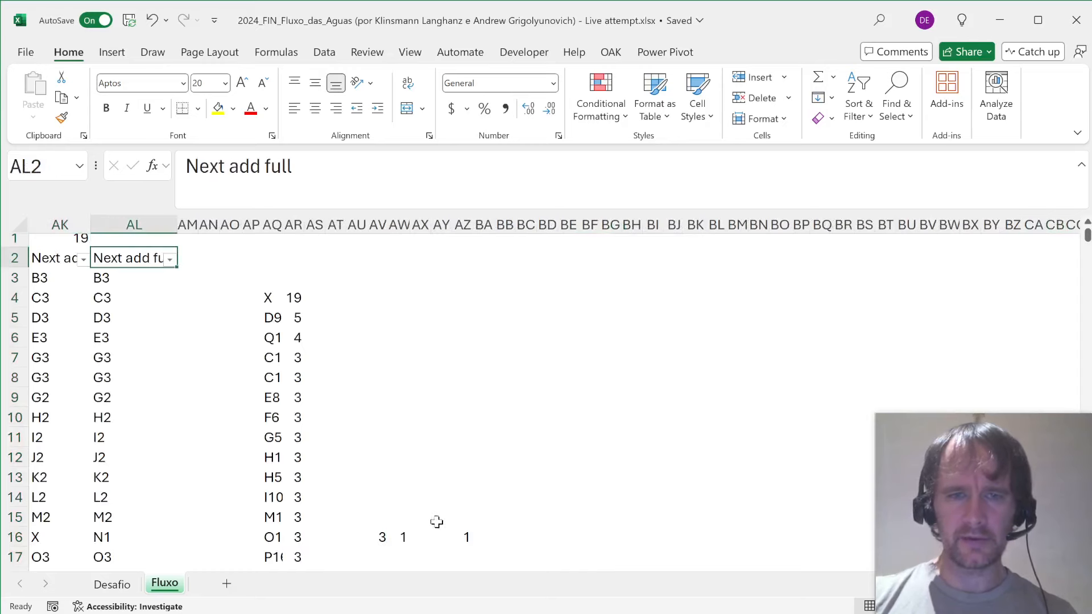
pyautogui.click(462, 535)
pyautogui.press('F2')
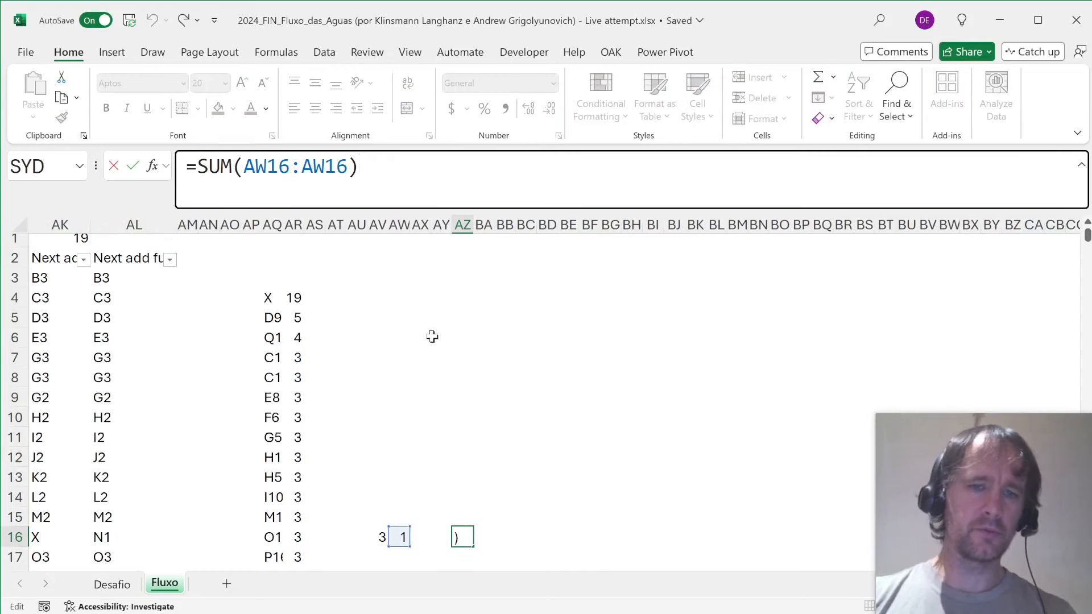
# - Delete the test columns AV:AZ and return to row 16 of the address table at AL16
pyautogui.press('Escape')
pyautogui.press('Left')
pyautogui.press('Left')
pyautogui.press('Left')
pyautogui.press('Left')
pyautogui.hotkey('ctrl', 'space')
pyautogui.hotkey('shift', 'Right')
pyautogui.hotkey('shift', 'Right')
pyautogui.hotkey('shift', 'Right')
pyautogui.hotkey('shift', 'Right')
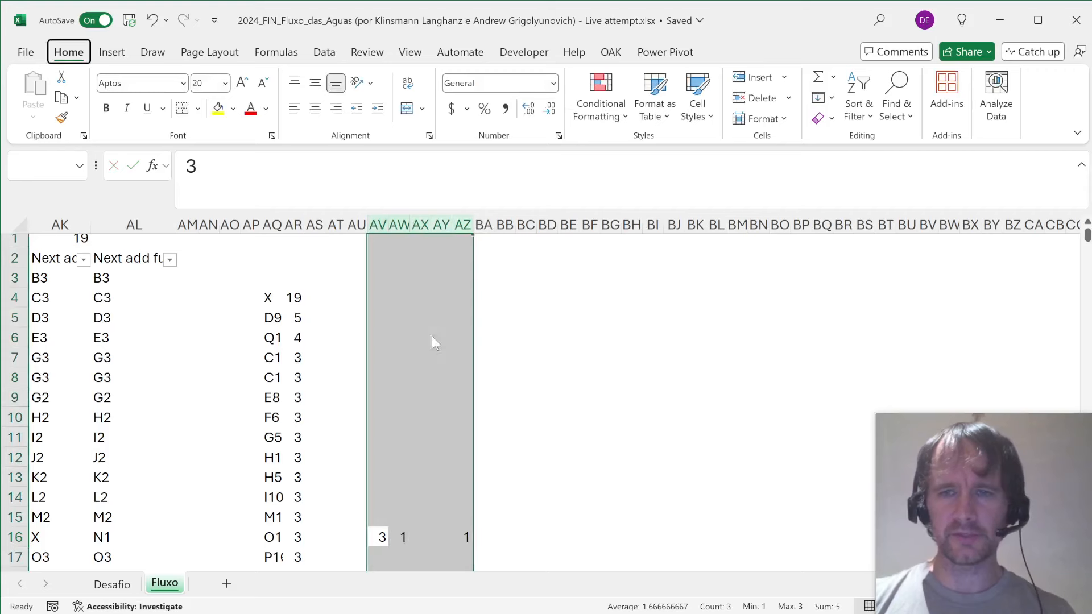
pyautogui.hotkey('ctrl', '-')
pyautogui.hotkey('ctrl', 'Left')
pyautogui.hotkey('ctrl', 'Left')
pyautogui.hotkey('ctrl', 'Left')
pyautogui.hotkey('ctrl', 'Left')
pyautogui.hotkey('ctrl', 'Right')
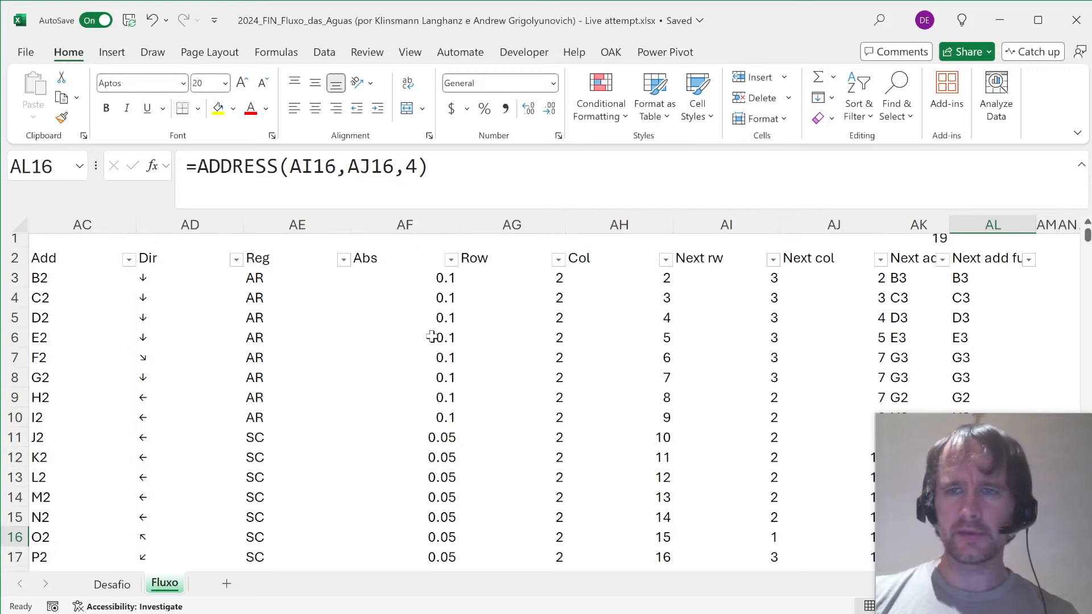
pyautogui.press('Left')
pyautogui.press('Left')
pyautogui.press('Up')
pyautogui.hotkey('ctrl', 'Up')
pyautogui.press('Down')
pyautogui.press('Right')
pyautogui.press('Left')
pyautogui.press('Right')
pyautogui.press('Up')
pyautogui.hotkey('alt', 'Down')
pyautogui.press('Down')
pyautogui.press('Down')
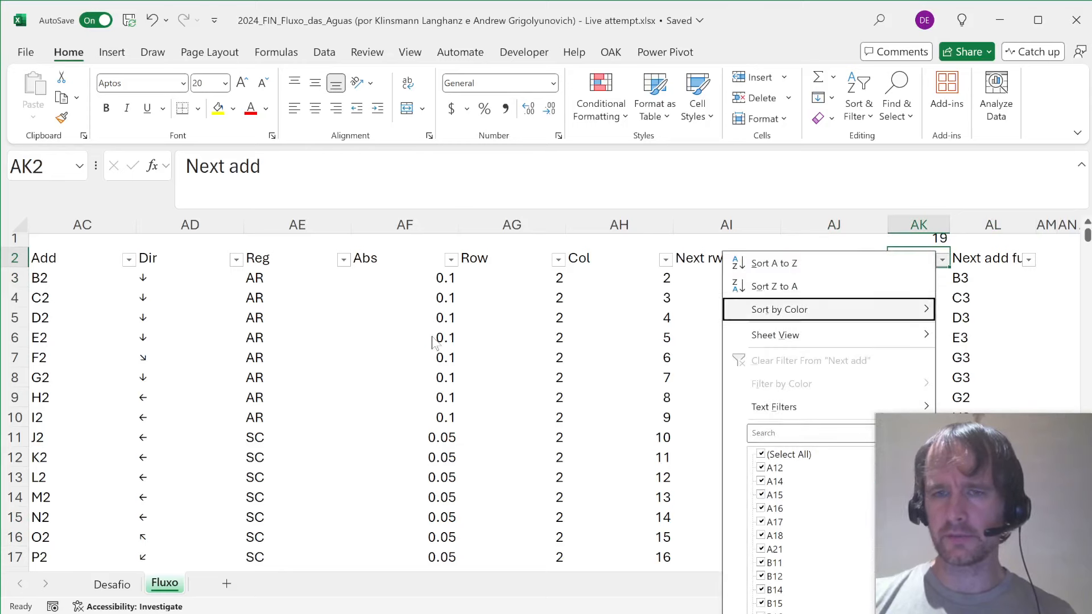
pyautogui.press('Tab')
pyautogui.press('Escape')
# - Extend the MAX range in AK3's Next add formula to AI3:AJ3
pyautogui.press('Down')
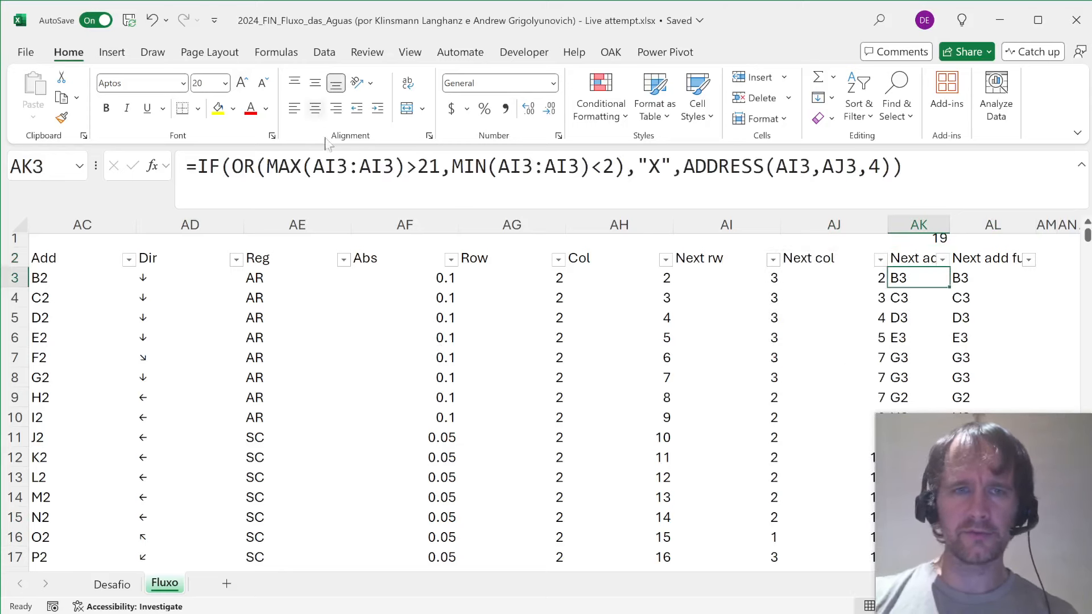
pyautogui.press('F2')
pyautogui.press('Home')
pyautogui.hotkey('ctrl', 'Right')
pyautogui.hotkey('ctrl', 'Right')
pyautogui.hotkey('ctrl', 'Right')
pyautogui.hotkey('ctrl', 'Right')
pyautogui.hotkey('ctrl', 'Right')
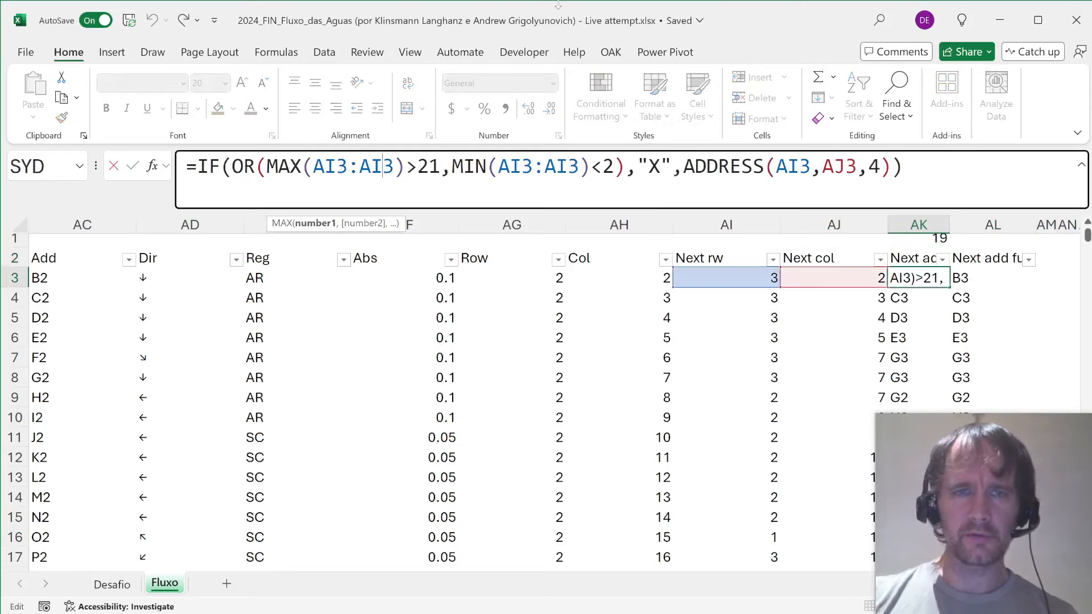
pyautogui.press('Right')
pyautogui.press('Right')
pyautogui.press('BackSpace')
pyautogui.write('J')
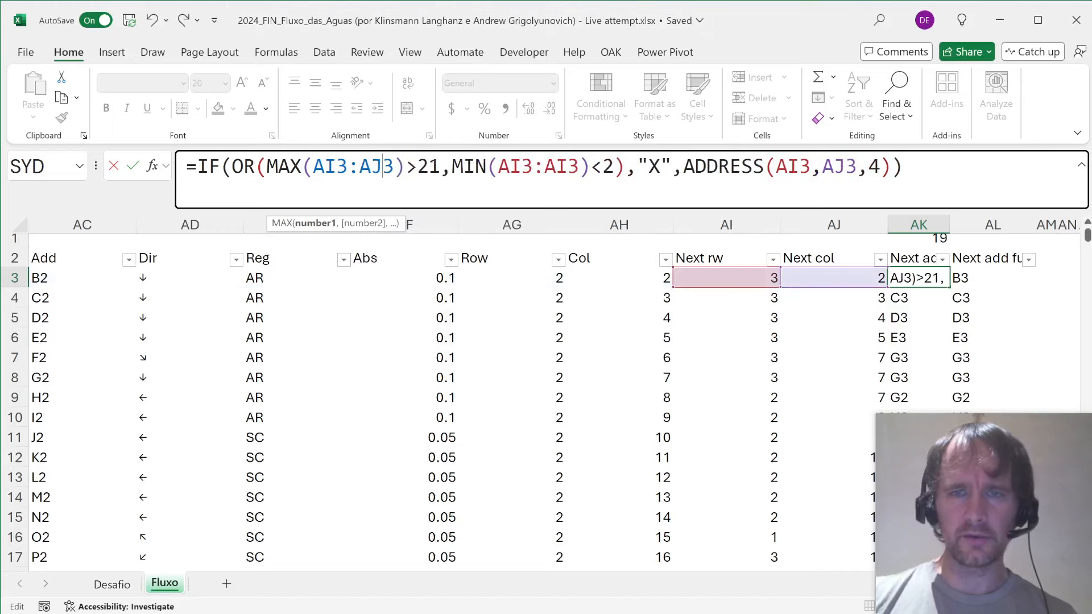
# - Extend AK3's MIN range to AI3:AJ3, apply the corrected formula down the Next add column, and return to the count in AK1
pyautogui.hotkey('ctrl', 'Right')
pyautogui.hotkey('ctrl', 'Right')
pyautogui.hotkey('ctrl', 'Right')
pyautogui.press('Right')
pyautogui.press('Right')
pyautogui.press('BackSpace')
pyautogui.write('J')
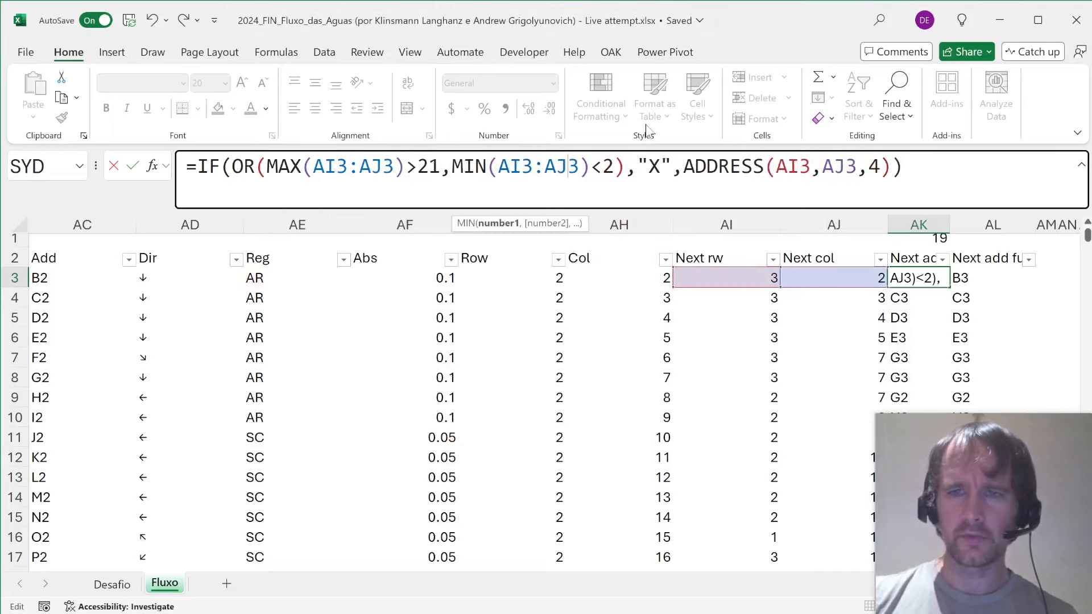
pyautogui.hotkey('ctrl', 'Return')
pyautogui.hotkey('ctrl', 'Down')
pyautogui.hotkey('ctrl', 'Up')
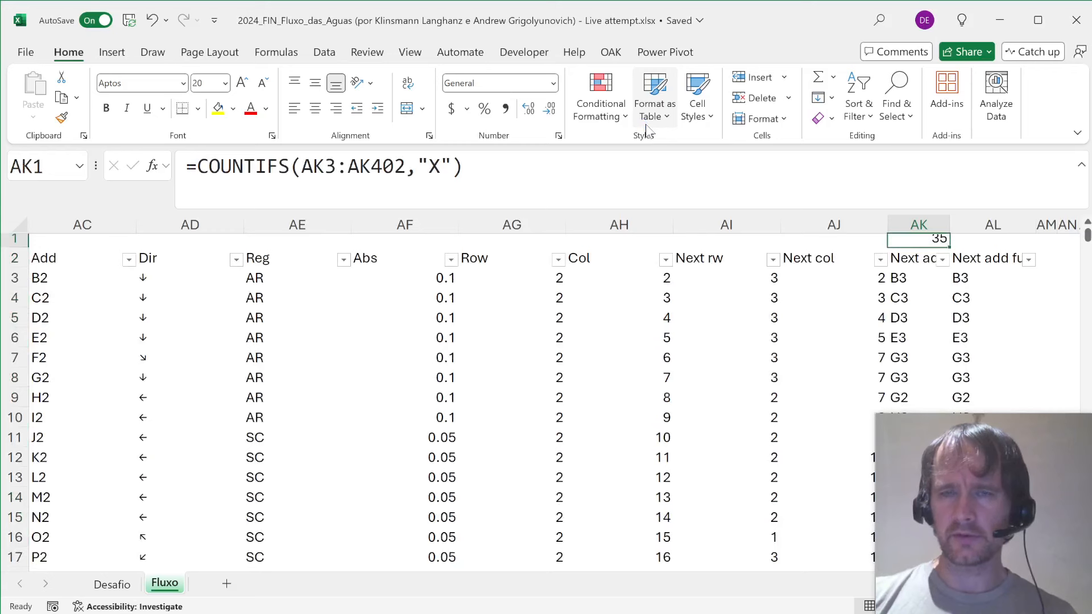
# - Evaluate the Bônus 3 checking formula in F30 on the Desafio sheet to compare the answer with the expected value
pyautogui.hotkey('ctrl', 'pageup')
pyautogui.press('Right')
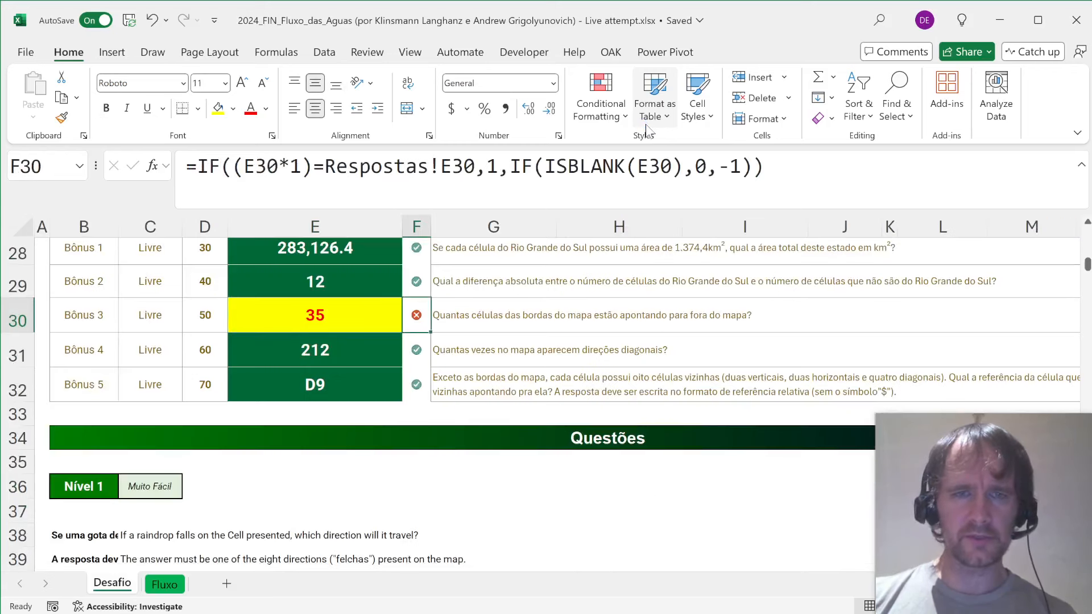
pyautogui.hotkey('alt', 'm')
pyautogui.press('v')
pyautogui.press('Return')
pyautogui.press('Return')
pyautogui.press('Return')
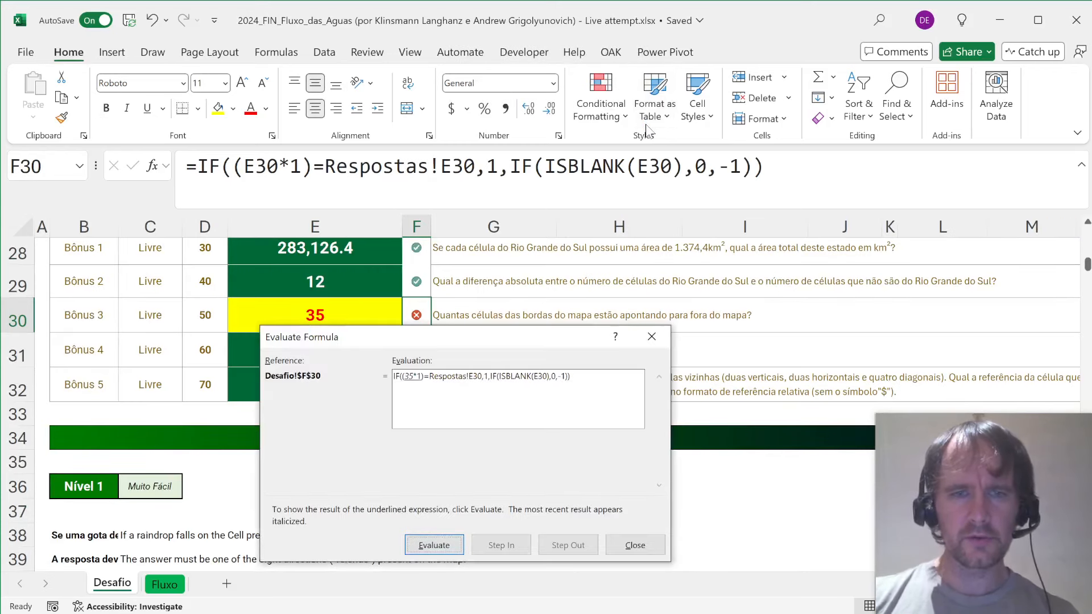
pyautogui.press('Return')
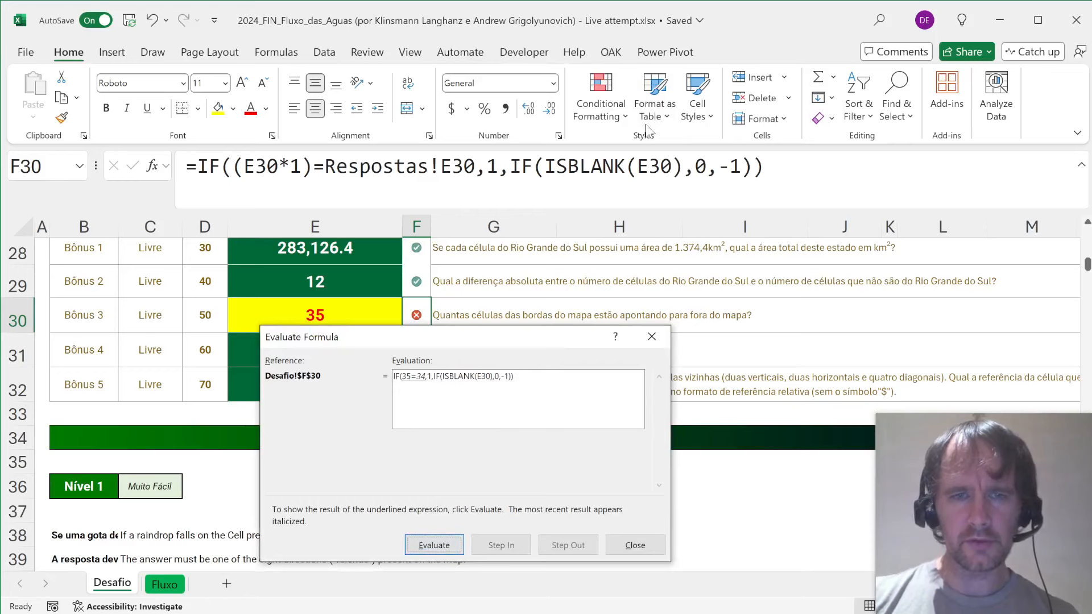
pyautogui.press('Escape')
# - Check the arrows along the western edge of the Fluxo map from B2 to B10 for directions leaving the map
pyautogui.hotkey('ctrl', 'pagedown')
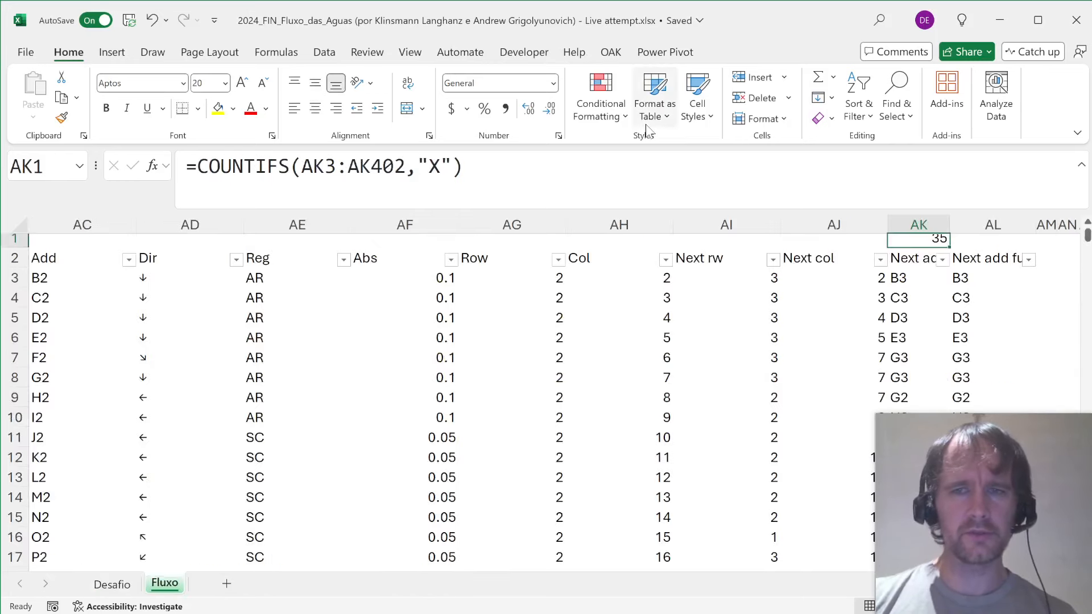
pyautogui.hotkey('ctrl', 'Home')
pyautogui.press('Down')
pyautogui.press('Right')
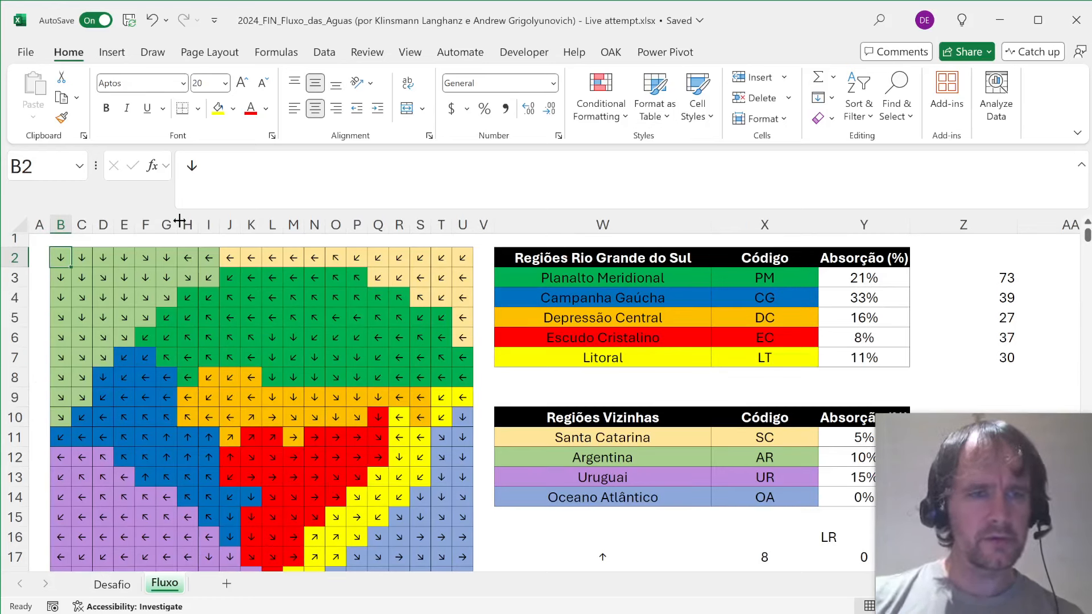
pyautogui.hotkey('shift', 'Down')
pyautogui.hotkey('shift', 'Down')
pyautogui.hotkey('shift', 'Down')
pyautogui.hotkey('shift', 'Down')
pyautogui.hotkey('shift', 'Down')
pyautogui.hotkey('shift', 'Down')
pyautogui.hotkey('shift', 'Down')
pyautogui.hotkey('shift', 'Down')
pyautogui.hotkey('shift', 'Down')
pyautogui.hotkey('shift', 'Up')
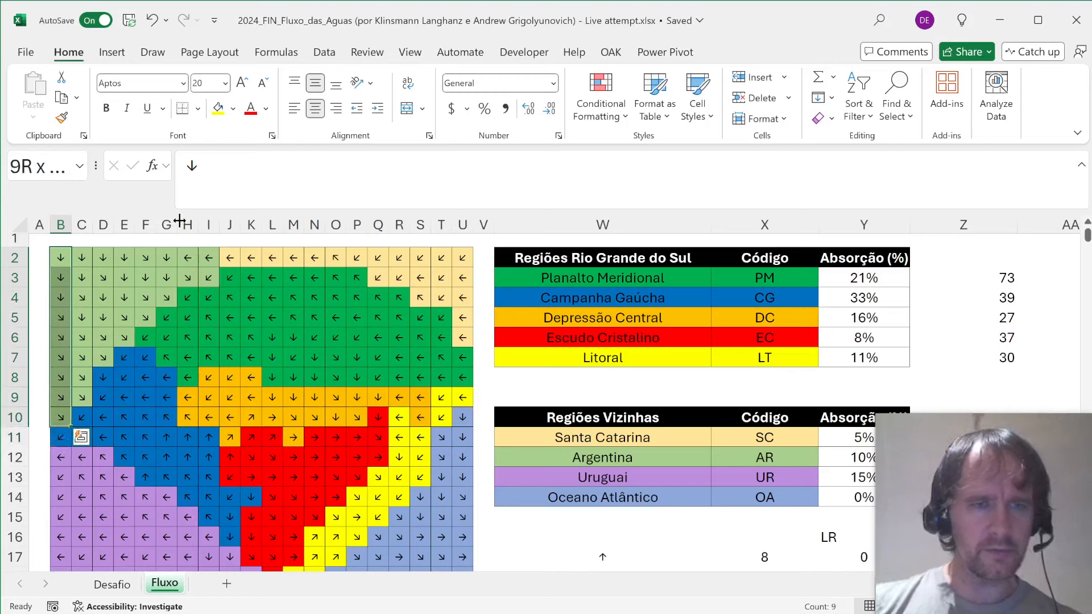
# - Fill the off-map edge cell B11 with the orange Accent 2 theme color
pyautogui.hotkey('shift', 'Return')
pyautogui.press('Down')
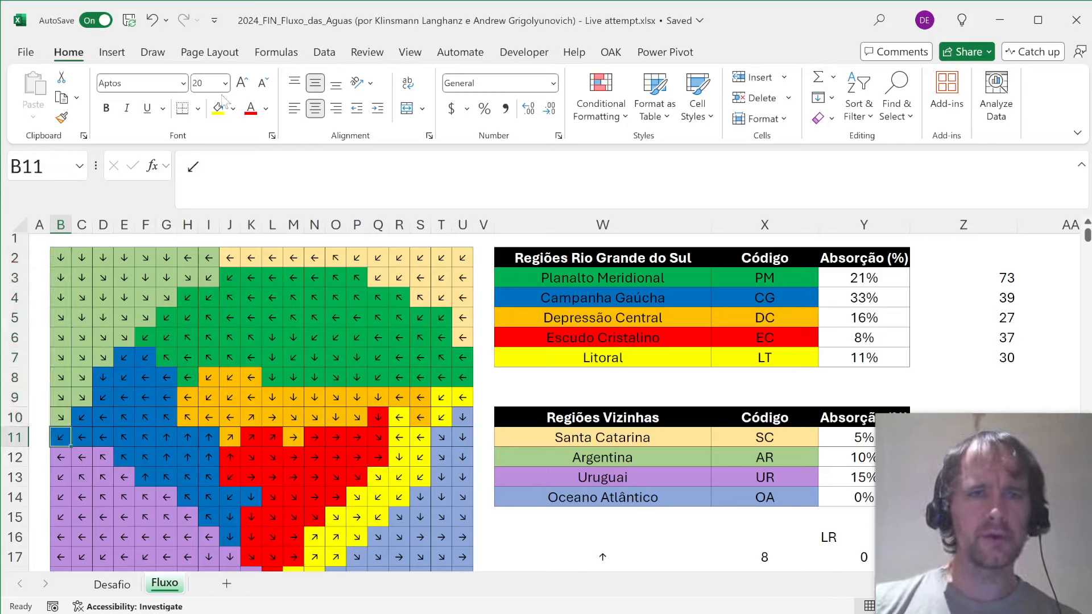
pyautogui.click(234, 111)
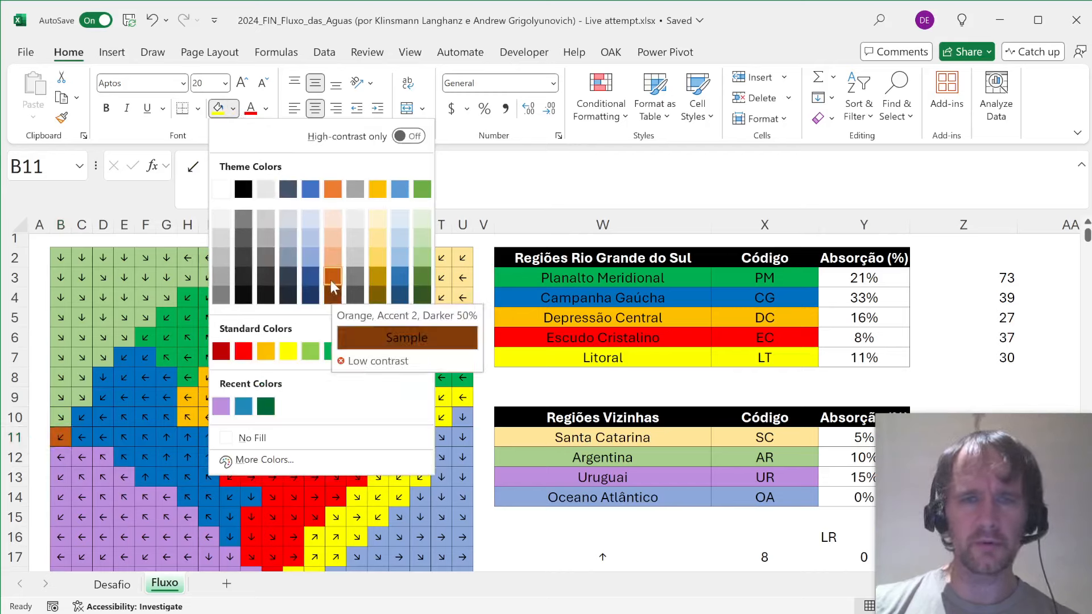
pyautogui.click(333, 189)
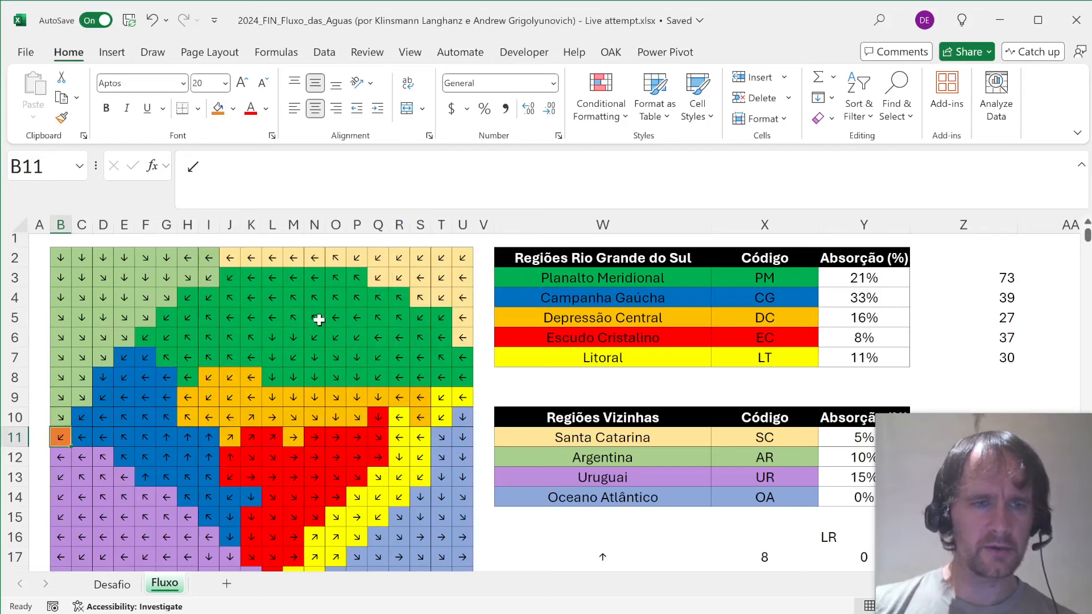
# - Apply the same orange fill to the edge cells B12:B18
pyautogui.press('Down')
pyautogui.hotkey('shift', 'Down')
pyautogui.hotkey('shift', 'Down')
pyautogui.hotkey('shift', 'Down')
pyautogui.hotkey('shift', 'Down')
pyautogui.hotkey('shift', 'Down')
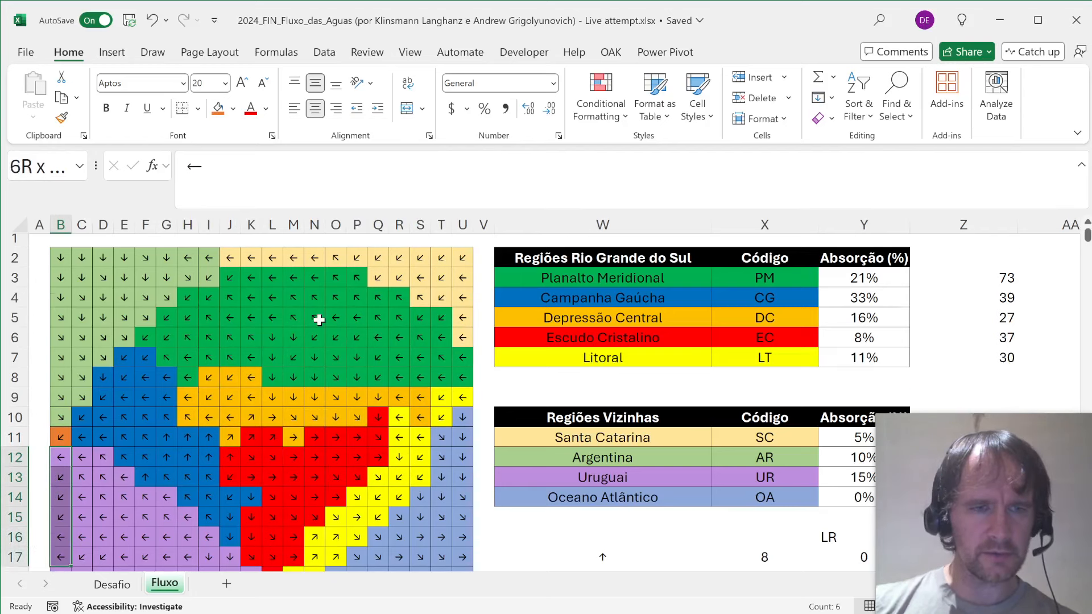
pyautogui.hotkey('shift', 'Down')
pyautogui.hotkey('shift', 'Down')
pyautogui.hotkey('shift', 'Up')
pyautogui.press('F4')
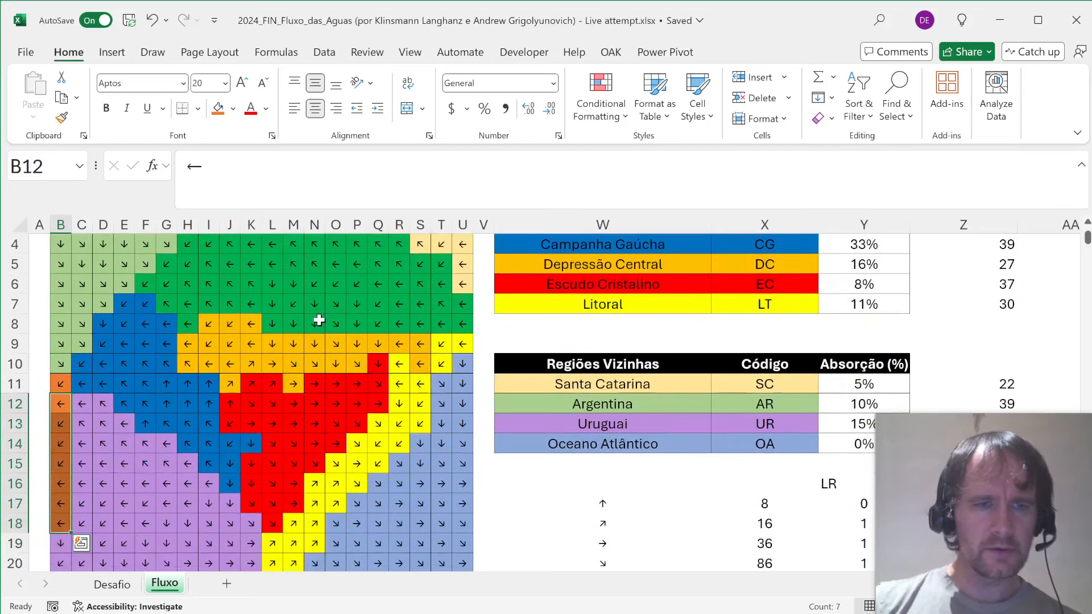
# - Apply the orange fill to the edge cells B21 and B20, skipping B19
pyautogui.hotkey('ctrl', 'Down')
pyautogui.press('F4')
pyautogui.press('Up')
pyautogui.press('F4')
# - Apply the orange fill to the off-map cells C21:J21 on the map's southern edge
pyautogui.press('Down')
pyautogui.press('Right')
pyautogui.hotkey('shift', 'Right')
pyautogui.hotkey('shift', 'Right')
pyautogui.hotkey('shift', 'Right')
pyautogui.hotkey('shift', 'Right')
pyautogui.hotkey('shift', 'Right')
pyautogui.hotkey('shift', 'Right')
pyautogui.hotkey('shift', 'Right')
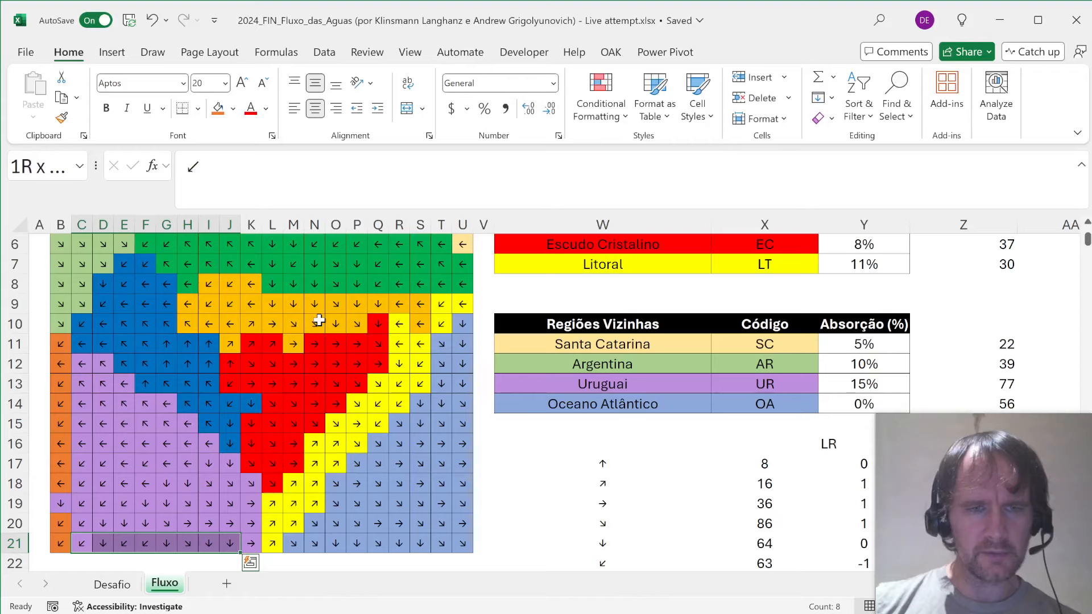
pyautogui.press('F4')
# - Skip K21 and L21 and apply the orange fill to the off-map cells M21:U21
pyautogui.press('Right')
pyautogui.press('Right')
pyautogui.press('Right')
pyautogui.press('Right')
pyautogui.press('Right')
pyautogui.press('Right')
pyautogui.press('Right')
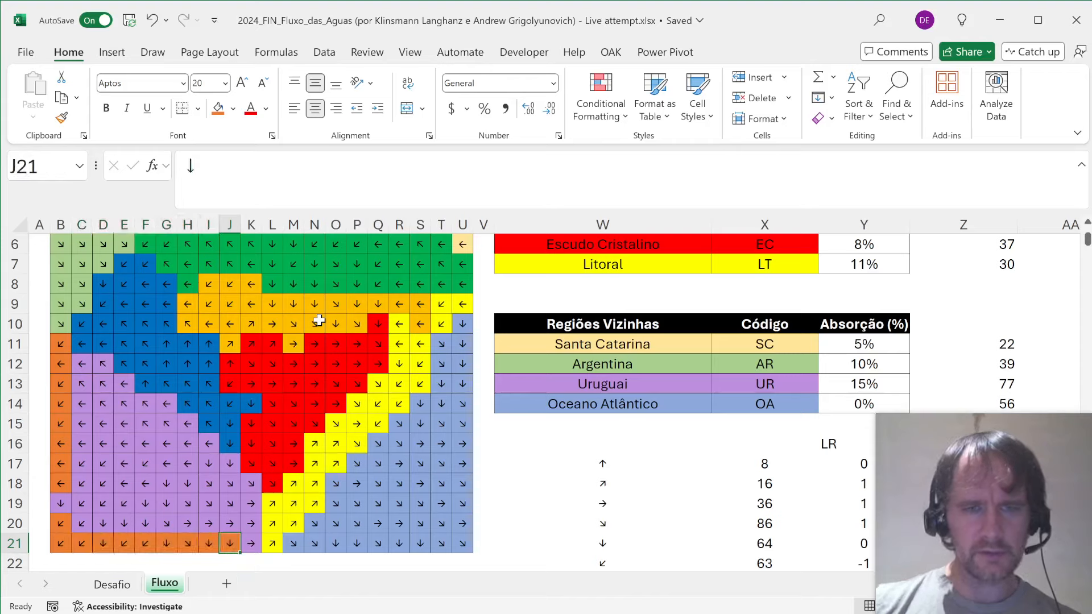
pyautogui.press('Right')
pyautogui.press('Right')
pyautogui.press('Right')
pyautogui.hotkey('shift', 'Right')
pyautogui.hotkey('shift', 'Right')
pyautogui.hotkey('shift', 'Right')
pyautogui.hotkey('shift', 'Right')
pyautogui.hotkey('shift', 'Right')
pyautogui.hotkey('shift', 'Right')
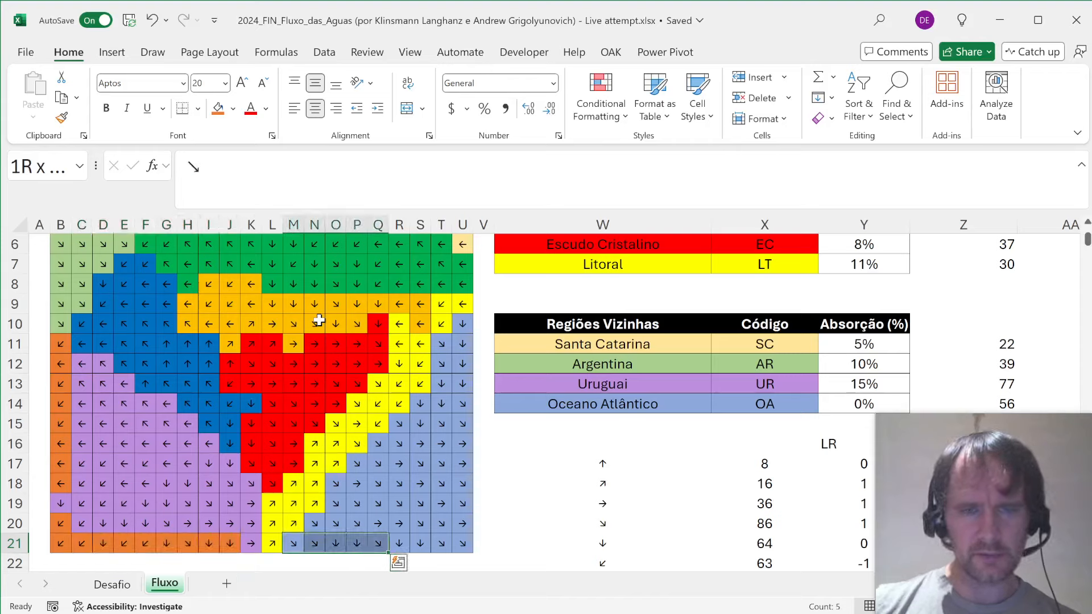
pyautogui.hotkey('shift', 'Right')
pyautogui.hotkey('shift', 'Right')
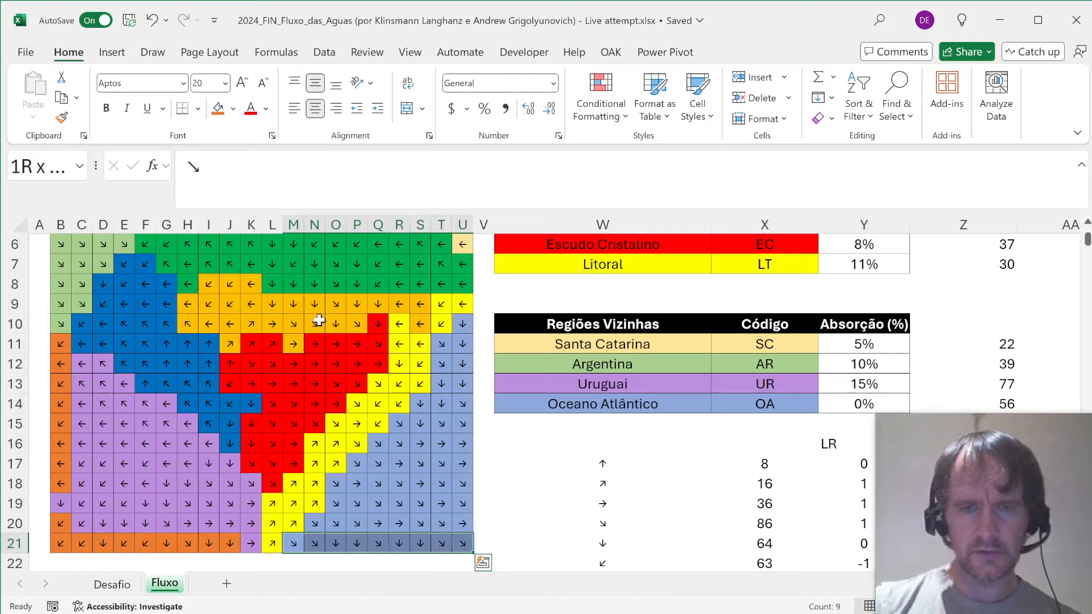
pyautogui.press('F4')
# - Apply the orange fill to the off-map cells U14:U20 on the map's eastern edge
pyautogui.hotkey('ctrl', '.')
pyautogui.press('Right')
pyautogui.press('Up')
pyautogui.press('Left')
pyautogui.hotkey('shift', 'Up')
pyautogui.hotkey('shift', 'Up')
pyautogui.hotkey('shift', 'Up')
pyautogui.hotkey('shift', 'Up')
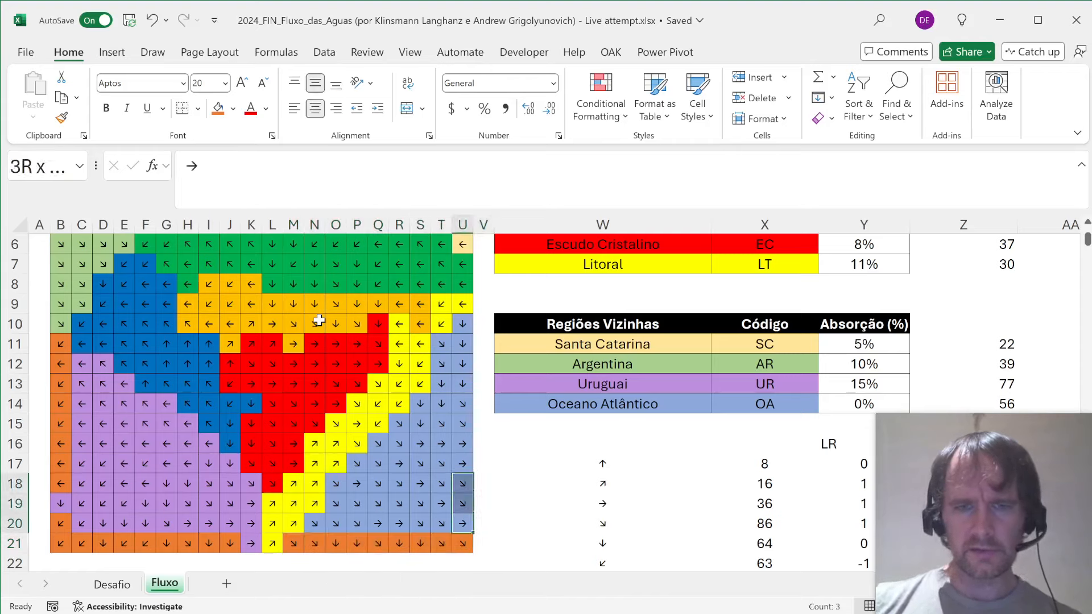
pyautogui.hotkey('shift', 'Up')
pyautogui.hotkey('shift', 'Up')
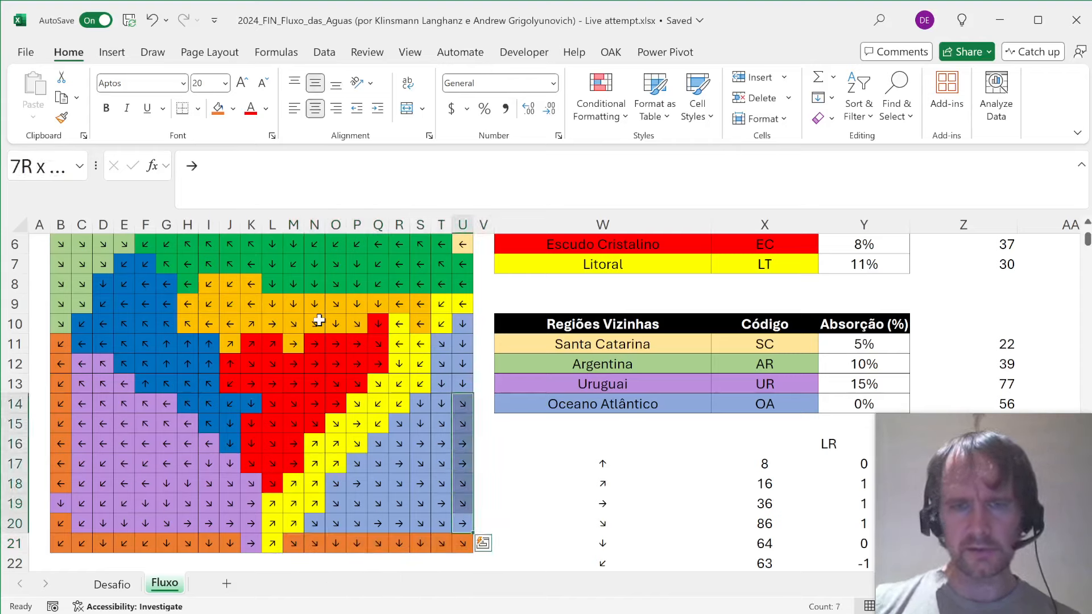
pyautogui.press('F4')
# - Check the arrows of the unmarked edge cells in column U, up to U2, for directions leaving the map
pyautogui.press('Up')
pyautogui.press('Up')
pyautogui.press('Up')
pyautogui.press('Up')
pyautogui.press('Up')
pyautogui.press('Up')
pyautogui.press('Up')
pyautogui.press('Up')
pyautogui.press('Up')
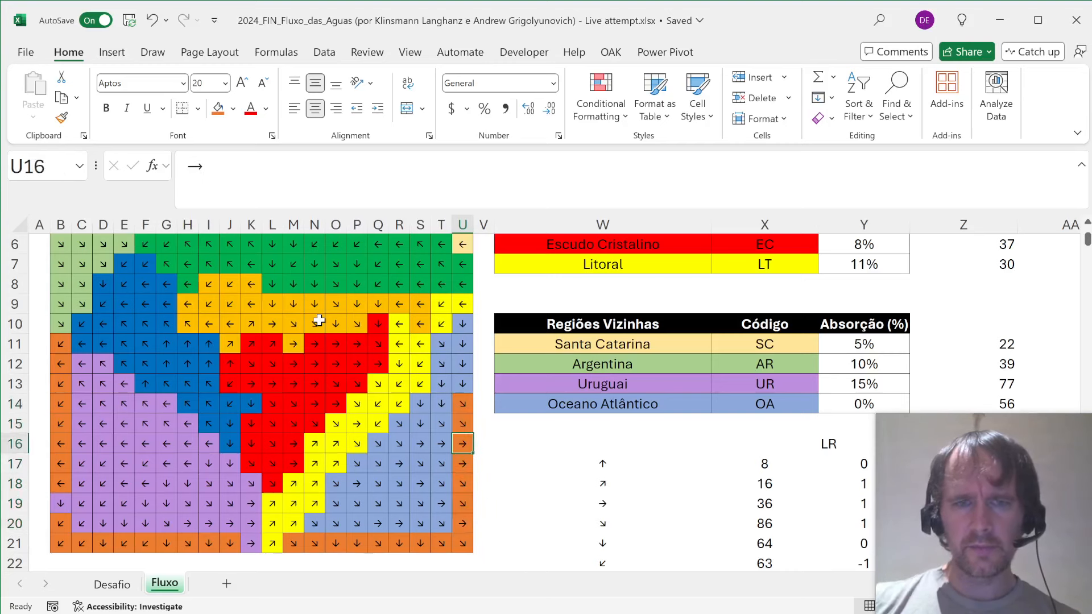
pyautogui.press('Up')
pyautogui.press('Up')
pyautogui.press('Up')
pyautogui.press('Up')
pyautogui.press('Up')
pyautogui.press('Up')
pyautogui.press('Up')
pyautogui.press('Up')
pyautogui.press('Up')
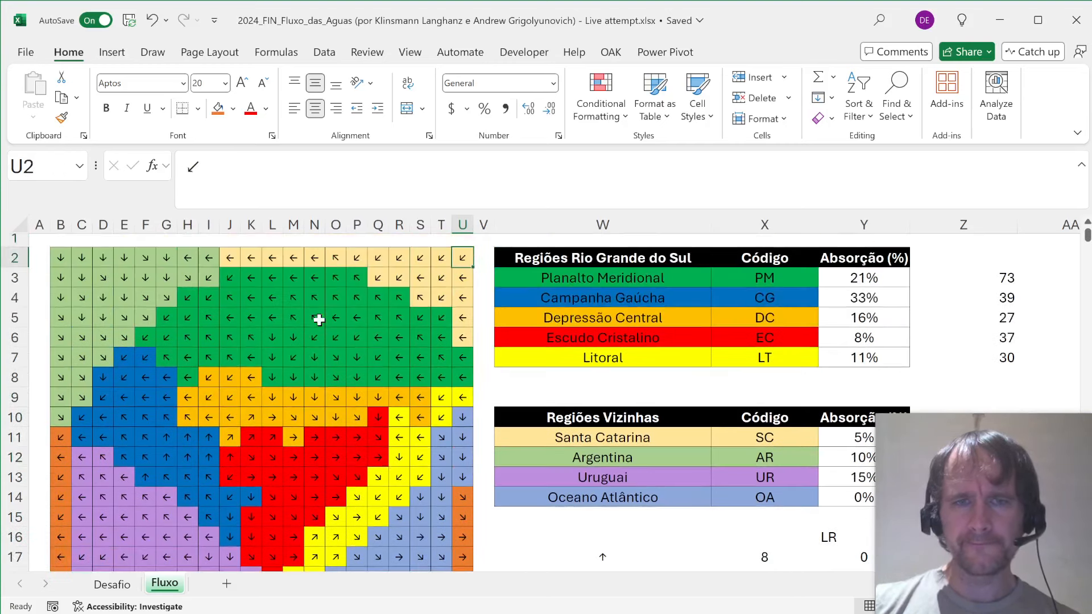
pyautogui.press('Down')
pyautogui.press('Down')
pyautogui.press('Down')
pyautogui.press('Down')
pyautogui.press('Down')
pyautogui.press('Down')
pyautogui.press('Down')
pyautogui.press('Down')
pyautogui.press('Down')
pyautogui.press('Down')
pyautogui.press('Down')
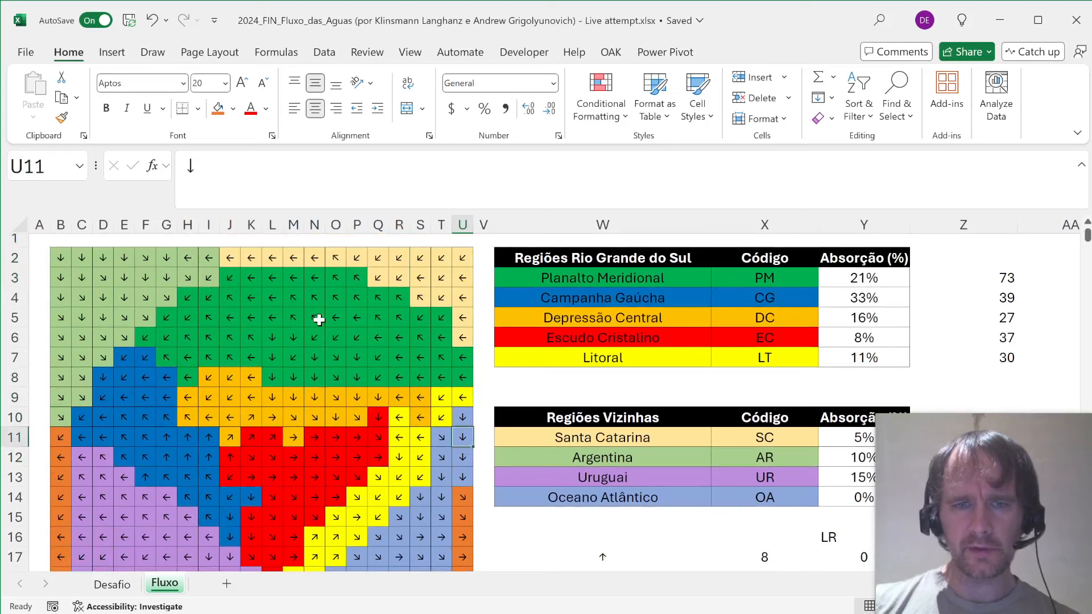
pyautogui.press('Up')
pyautogui.press('Up')
pyautogui.press('Up')
pyautogui.press('Up')
pyautogui.press('Up')
pyautogui.press('Up')
pyautogui.press('Up')
pyautogui.press('Up')
pyautogui.press('Up')
pyautogui.press('Up')
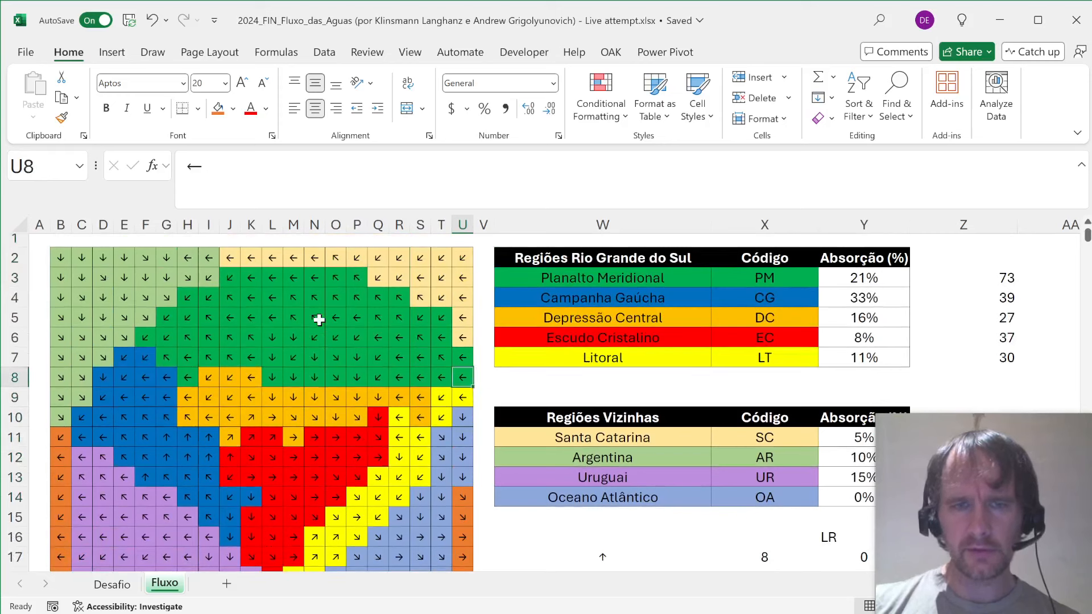
# - Apply the orange fill to the off-map cell O2 on the map's northern edge
pyautogui.press('Up')
pyautogui.press('Left')
pyautogui.press('Left')
pyautogui.press('Left')
pyautogui.press('Left')
pyautogui.press('Left')
pyautogui.press('Left')
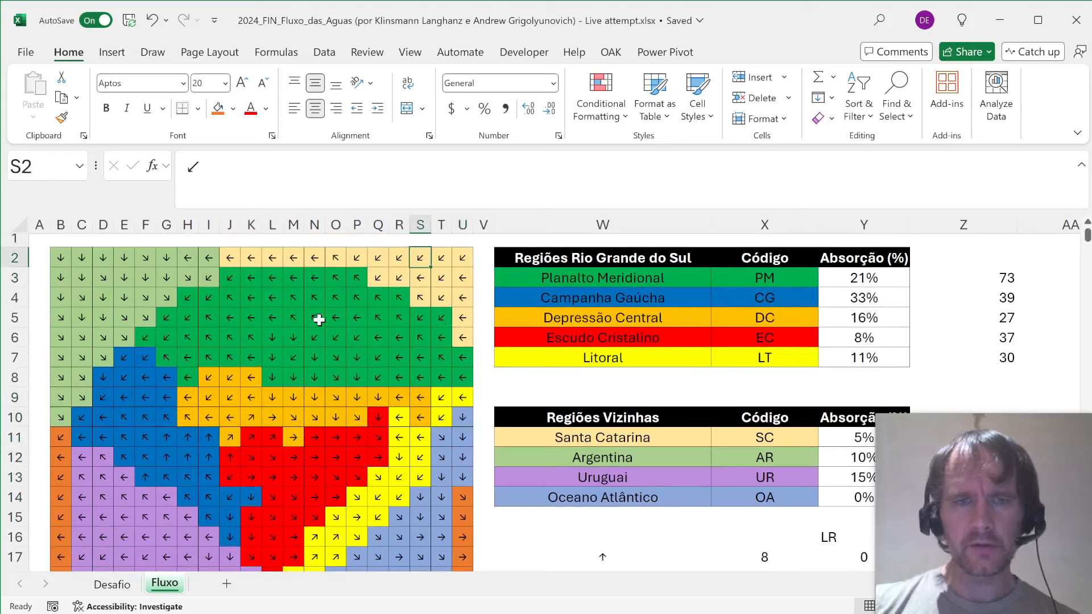
pyautogui.press('F4')
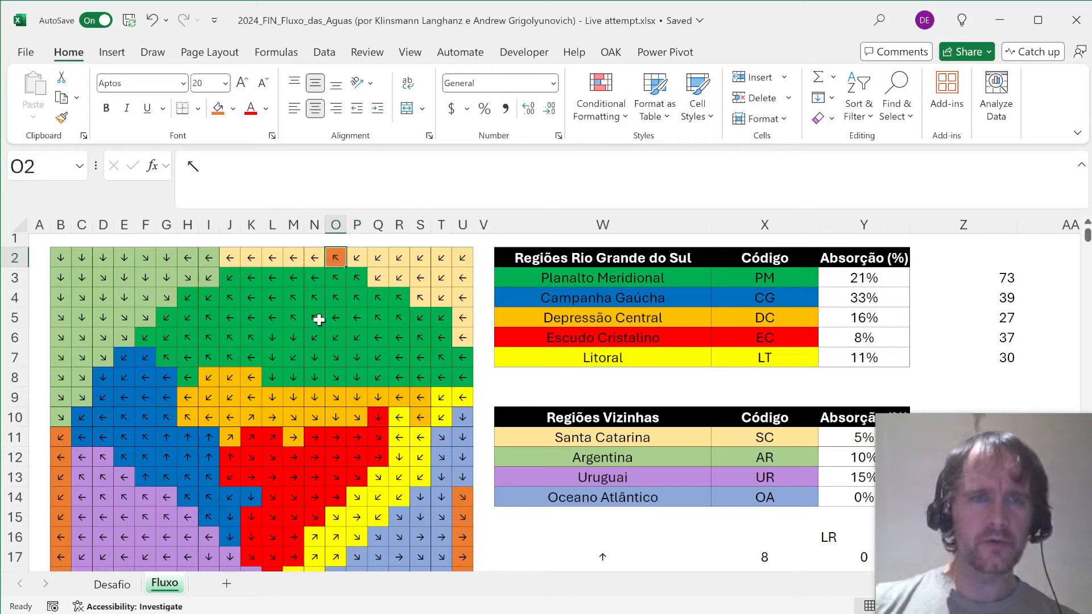
# - Check the arrows of the remaining edge cells in row 2, from B2 to O2, for directions leaving the map
pyautogui.press('Left')
pyautogui.press('Left')
pyautogui.press('Left')
pyautogui.hotkey('ctrl', 'Left')
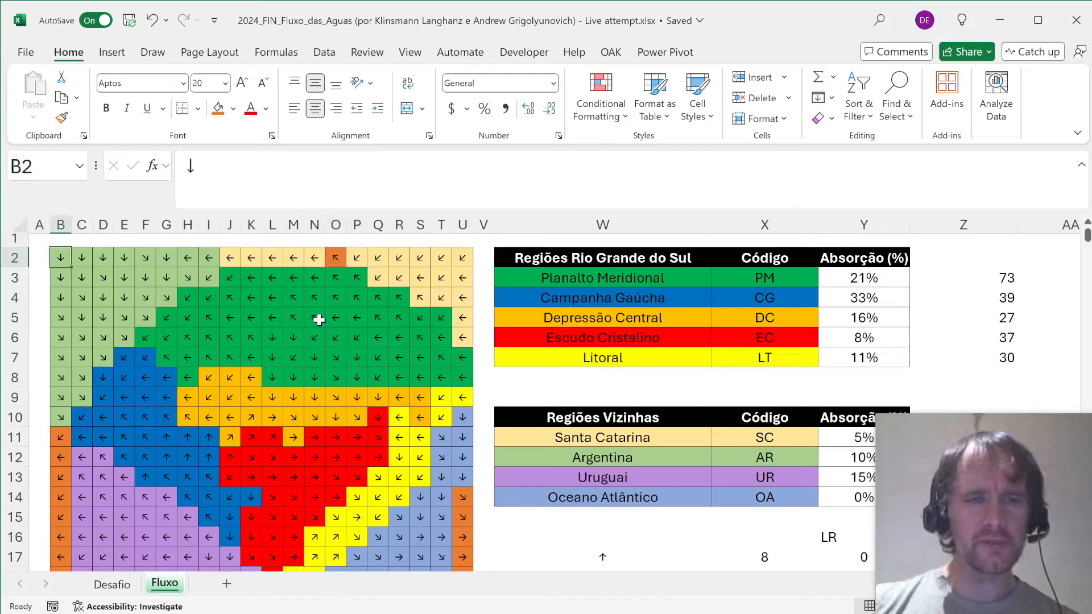
pyautogui.press('Right')
pyautogui.press('Right')
pyautogui.press('Right')
pyautogui.press('Right')
pyautogui.press('Right')
pyautogui.press('Right')
pyautogui.press('Right')
pyautogui.press('Right')
pyautogui.press('Right')
pyautogui.press('Right')
pyautogui.press('Right')
pyautogui.press('Right')
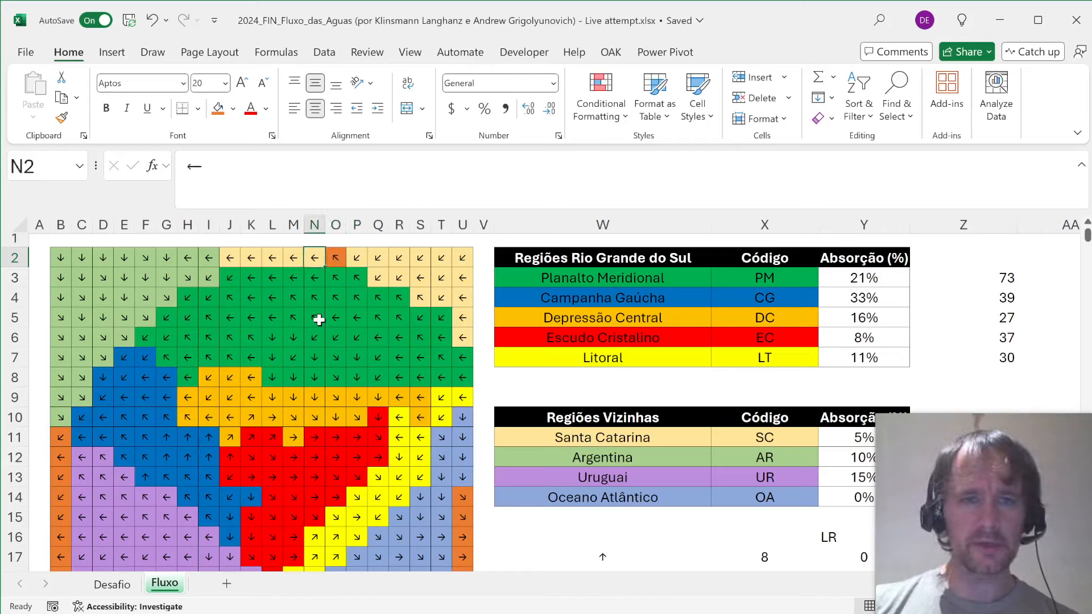
pyautogui.press('Right')
# - Count the orange cells on the map's eastern, southern and western edges by selecting them together, skipping B19
pyautogui.scroll(-2, 423, 414)
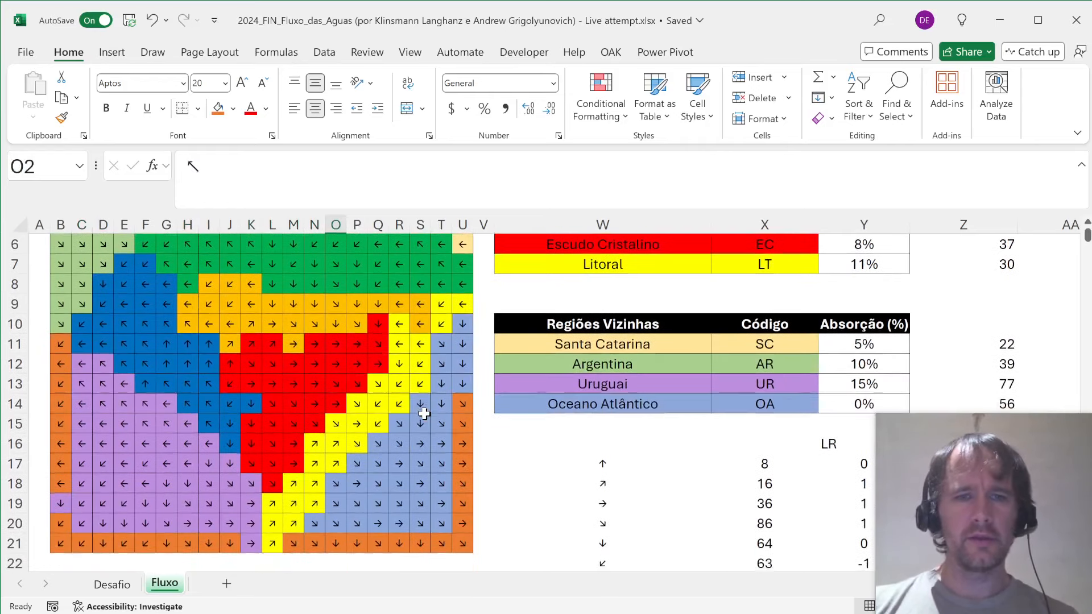
pyautogui.scroll(-1, 425, 417)
pyautogui.moveTo(463, 344); pyautogui.dragTo(60, 486)
pyautogui.keyDown('ctrl'); pyautogui.click(60, 467); pyautogui.keyUp('ctrl')
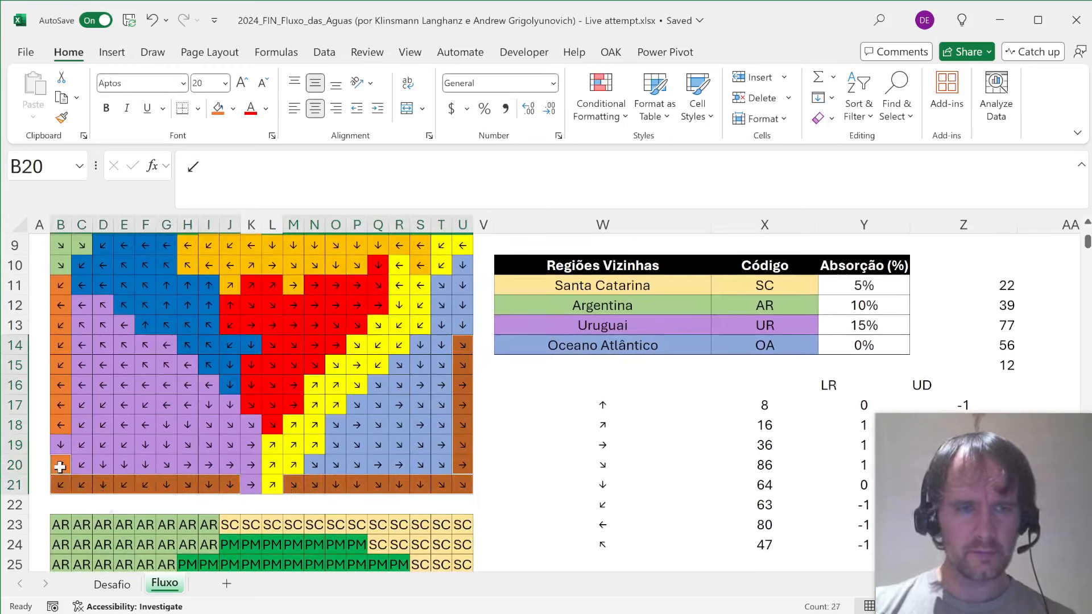
pyautogui.moveTo(61, 425); pyautogui.dragTo(60, 286)
pyautogui.click(550, 459)
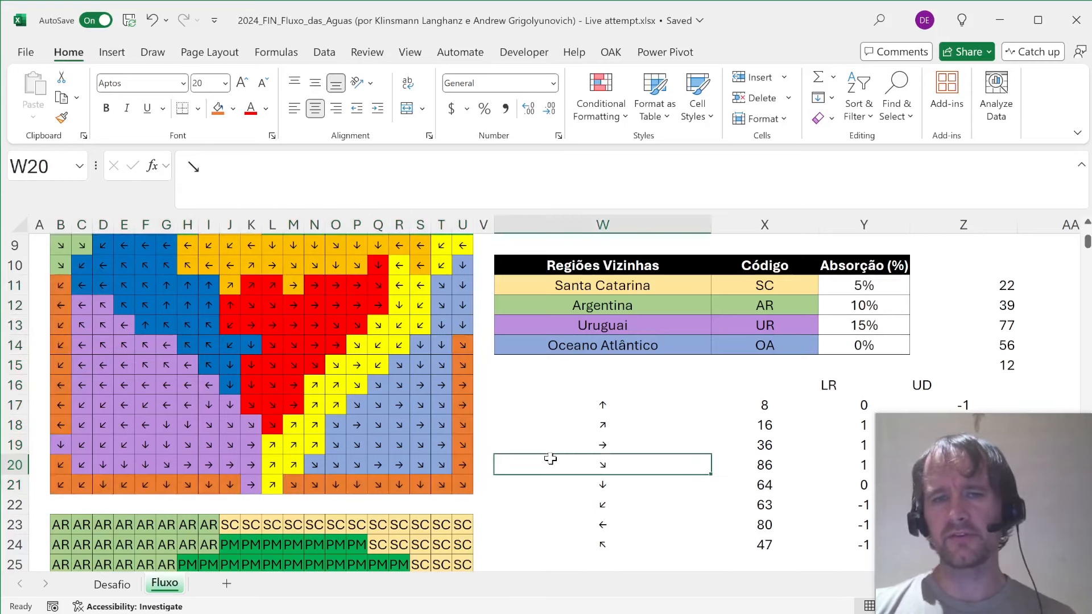
# - Undo all the orange fills on the map's edge cells
pyautogui.hotkey('ctrl', 'Home')
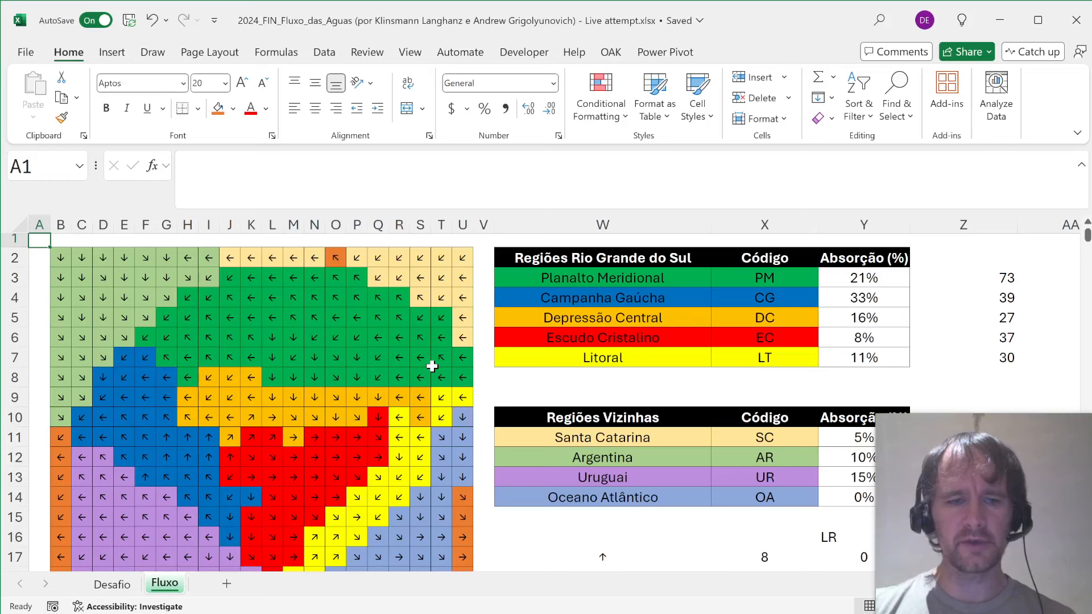
pyautogui.hotkey('ctrl', 'z')
pyautogui.hotkey('ctrl', 'z')
pyautogui.hotkey('ctrl', 'z')
pyautogui.hotkey('ctrl', 'z')
pyautogui.hotkey('ctrl', 'z')
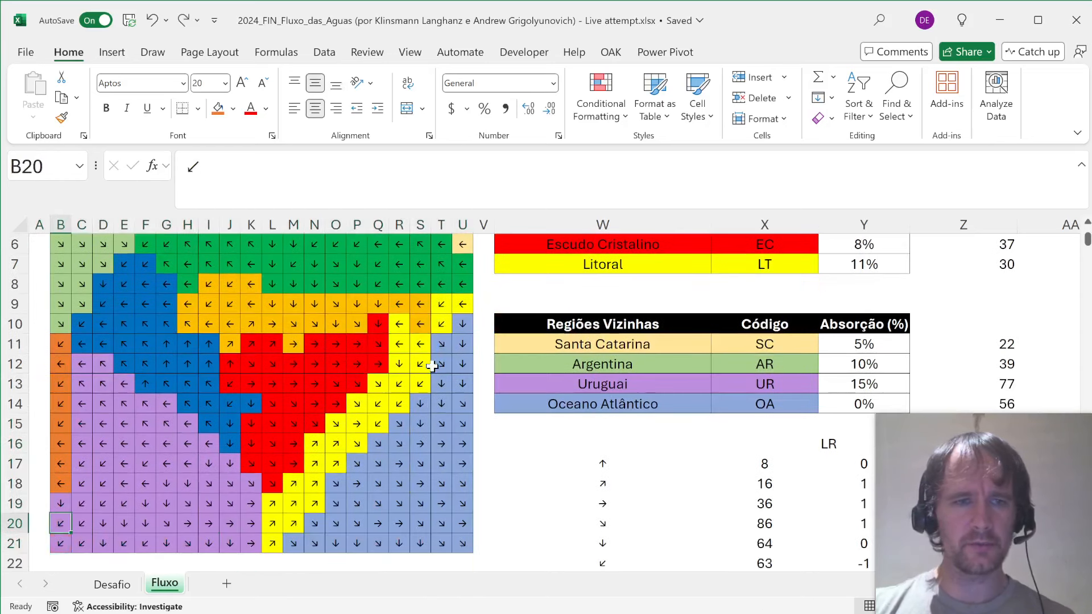
pyautogui.hotkey('ctrl', 'z')
pyautogui.hotkey('ctrl', 'z')
pyautogui.hotkey('ctrl', 'z')
pyautogui.hotkey('ctrl', 'Home')
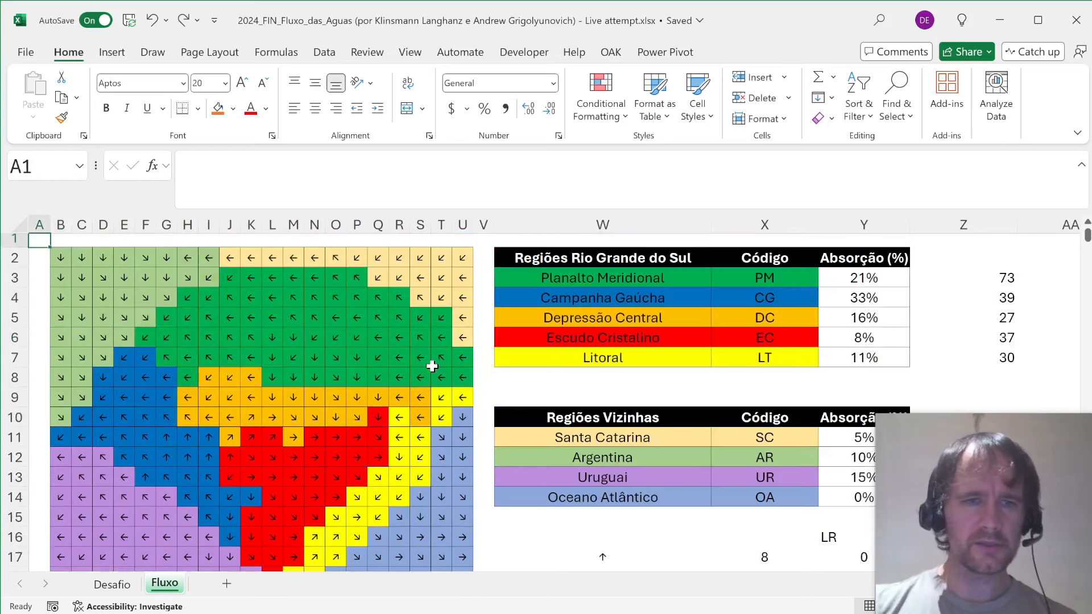
# - On the Desafio sheet, translate Nível 7's first question line in D243 with =TRANSLATE(B243,"pt")
pyautogui.hotkey('ctrl', 'pageup')
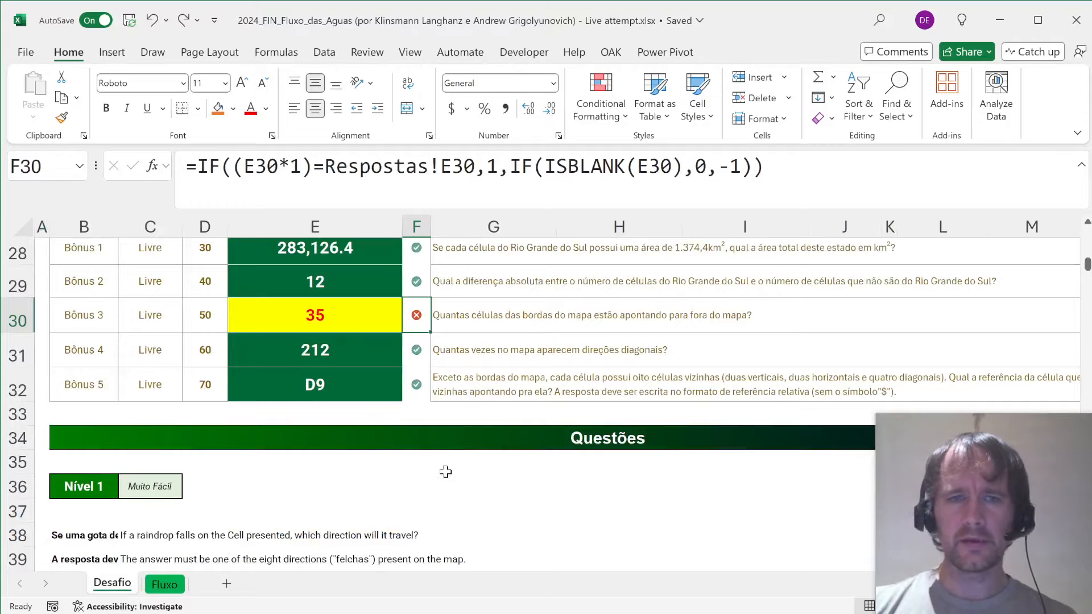
pyautogui.scroll(-20, 446, 471)
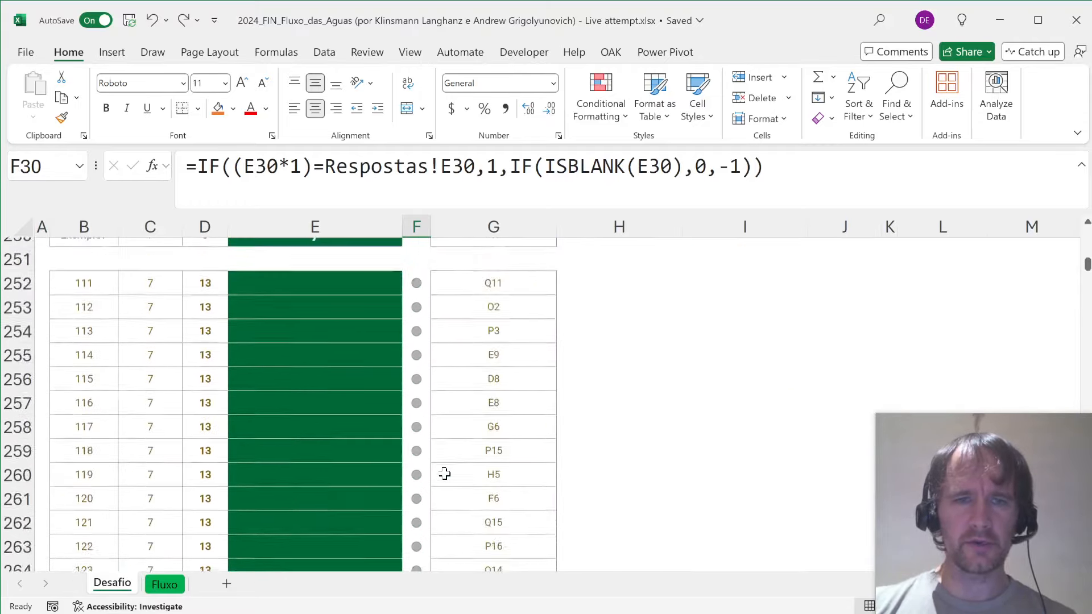
pyautogui.scroll(-9, 445, 474)
pyautogui.scroll(17, 445, 474)
pyautogui.scroll(-3, 445, 474)
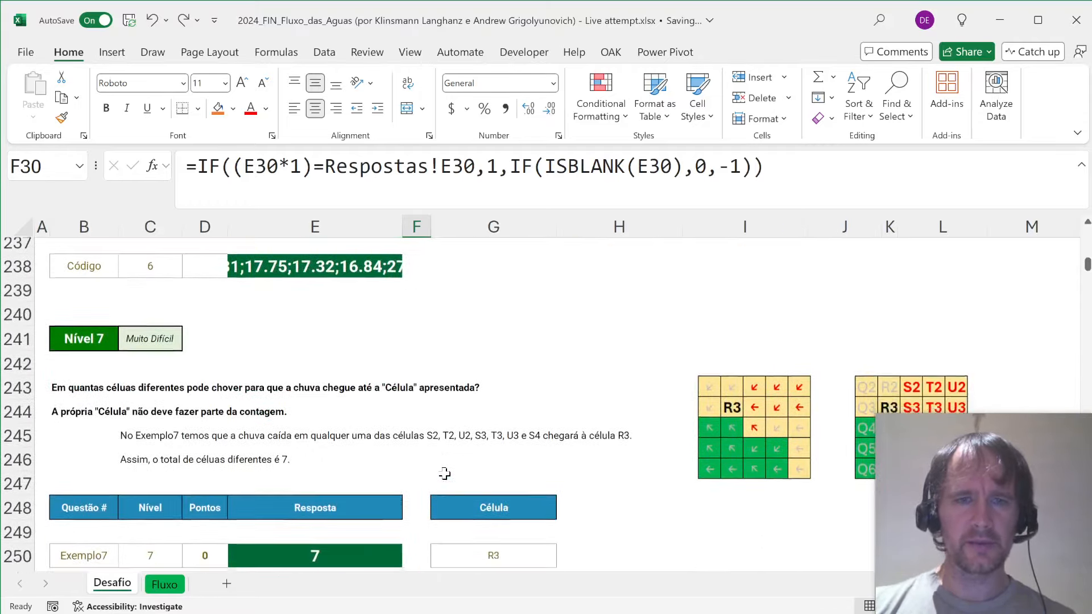
pyautogui.scroll(-1, 445, 474)
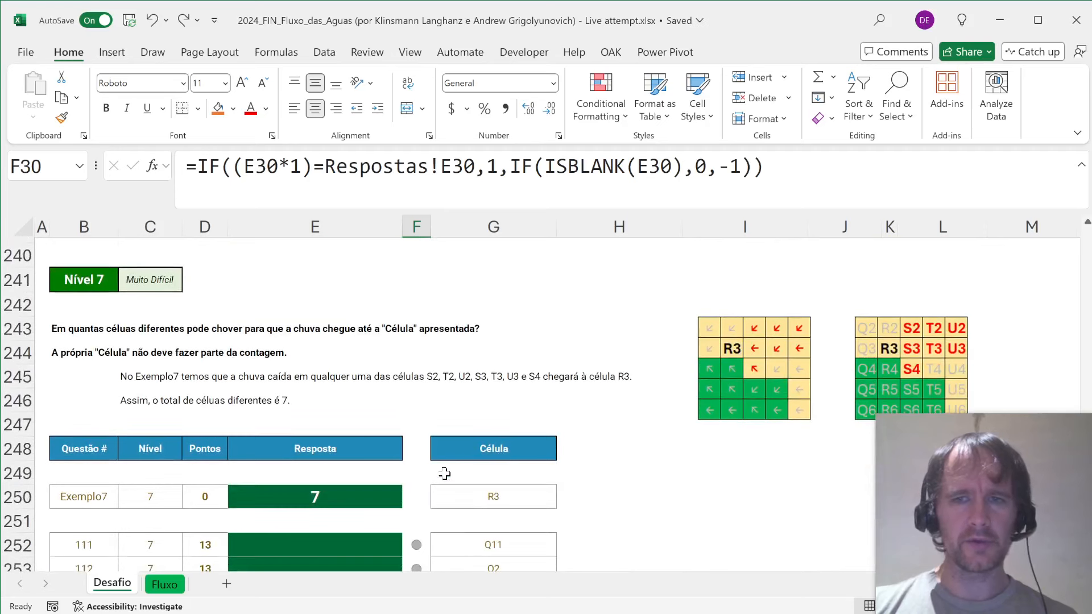
pyautogui.click(183, 331)
pyautogui.write('=tran')
pyautogui.press('Tab')
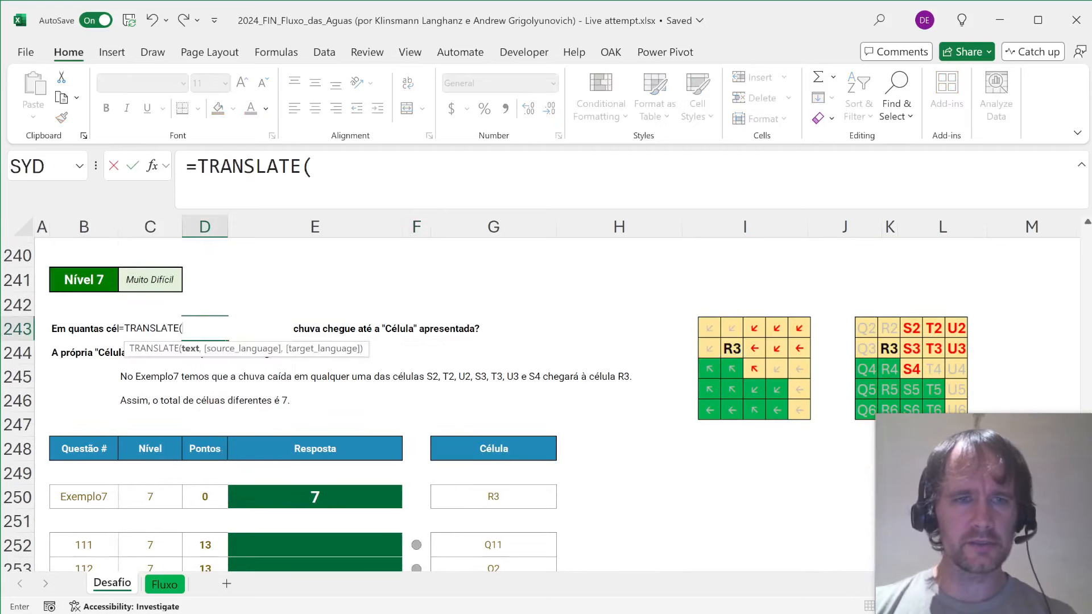
pyautogui.press('Left')
pyautogui.press('Left')
pyautogui.write(',"pt")')
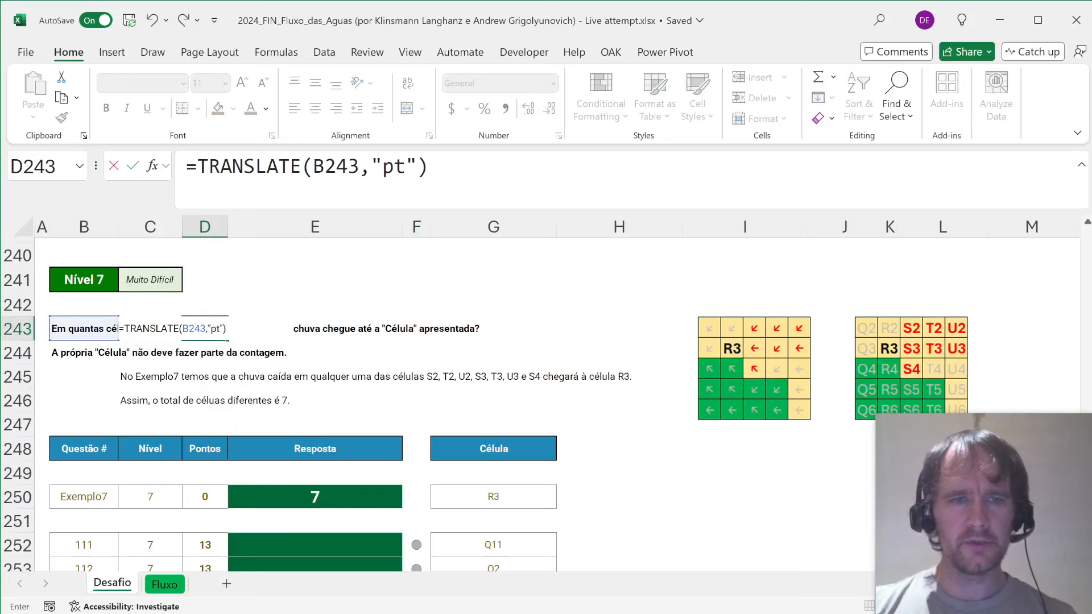
pyautogui.press('Return')
# - Copy the translation formula to the other Nível 7 text lines in D244, E245 and E246
pyautogui.hotkey('ctrl', 'c')
pyautogui.press('Down')
pyautogui.press('Right')
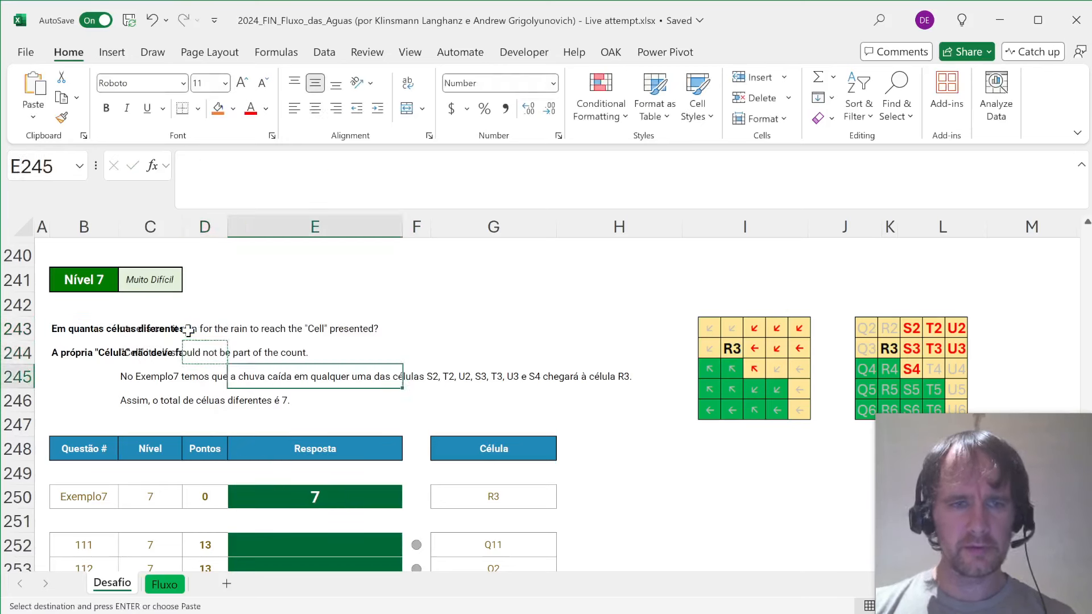
pyautogui.hotkey('ctrl', 'v')
pyautogui.press('Down')
pyautogui.hotkey('ctrl', 'v')
# - Left-align the translated question lines in D243:D244
pyautogui.press('Up')
pyautogui.press('Left')
pyautogui.press('Up')
pyautogui.press('Up')
pyautogui.hotkey('shift', 'Down')
pyautogui.hotkey('alt', 'h')
pyautogui.press('a')
pyautogui.press('l')
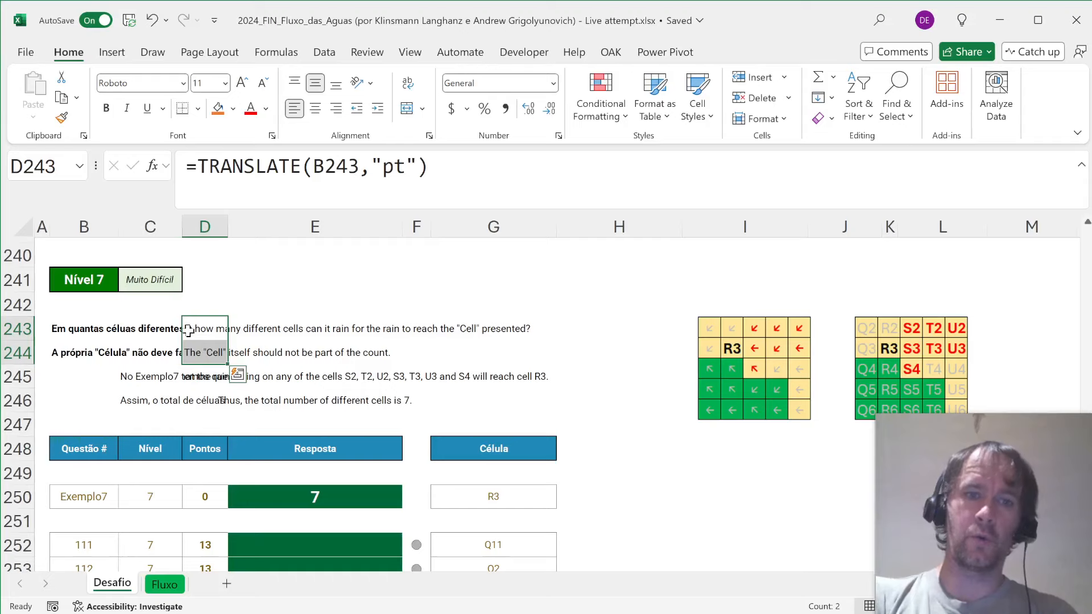
# - Left-align the translated example lines in E245:E246
pyautogui.press('Right')
pyautogui.press('Down')
pyautogui.press('Down')
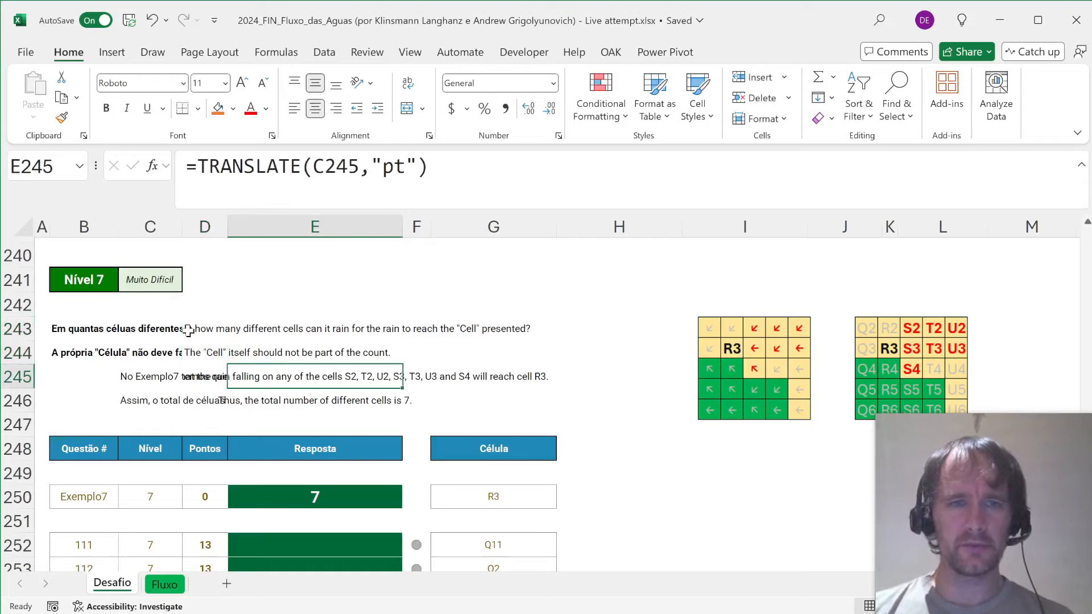
pyautogui.hotkey('shift', 'Down')
pyautogui.hotkey('alt', 'h')
pyautogui.press('a')
pyautogui.press('c')
pyautogui.hotkey('alt', 'h')
pyautogui.press('a')
pyautogui.press('l')
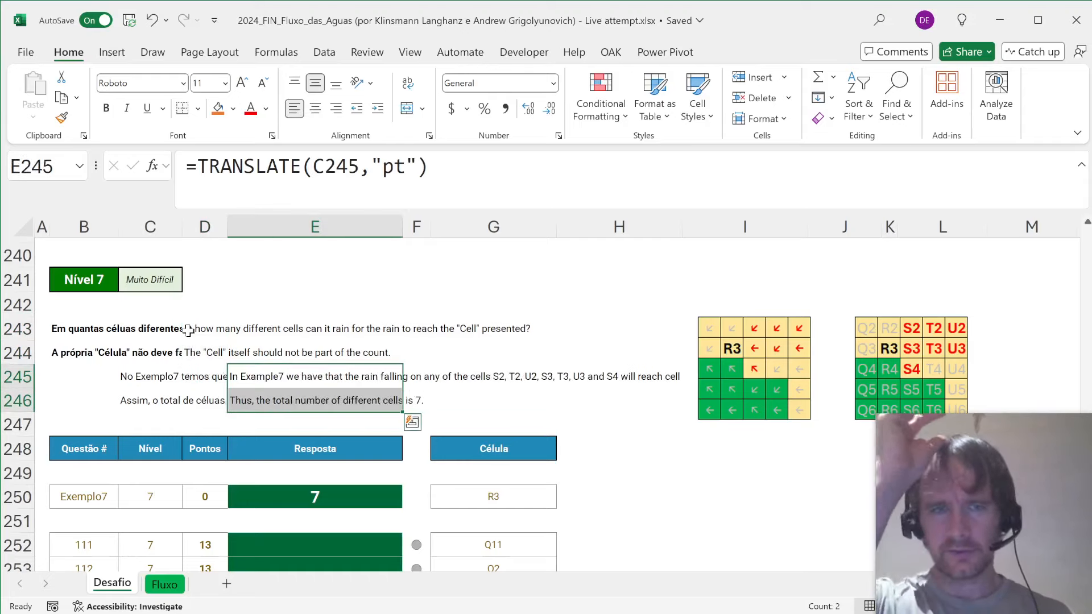
# - Replace the TRANSLATE formulas in E245:E246 and D243:D244 with their values
pyautogui.hotkey('ctrl', 'c')
pyautogui.hotkey('alt', 'h')
pyautogui.press('v')
pyautogui.press('v')
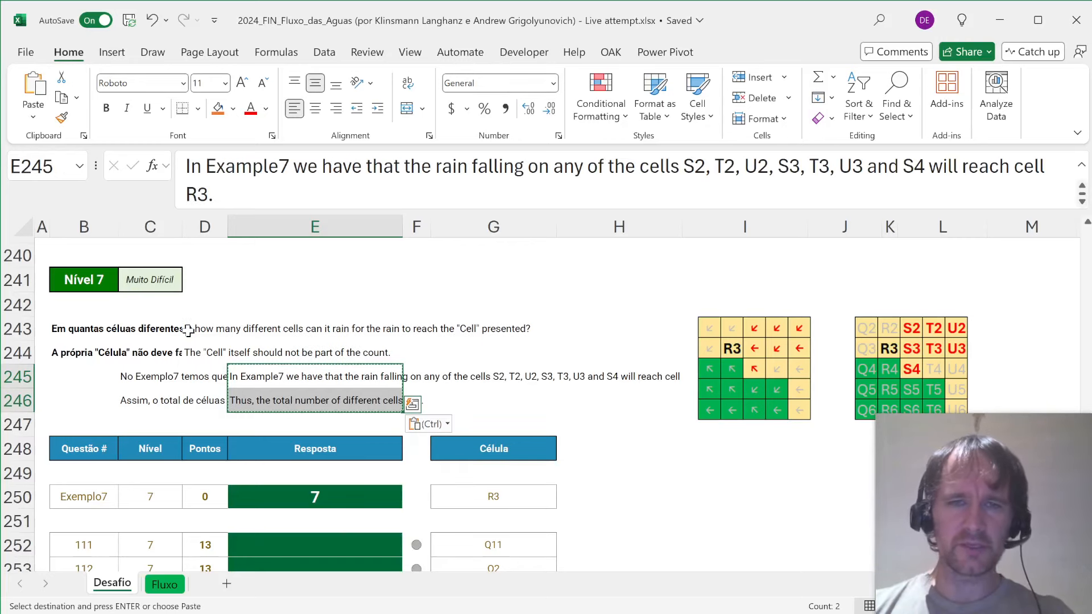
pyautogui.press('Left')
pyautogui.press('Up')
pyautogui.press('Up')
pyautogui.hotkey('shift', 'Down')
pyautogui.hotkey('ctrl', 'c')
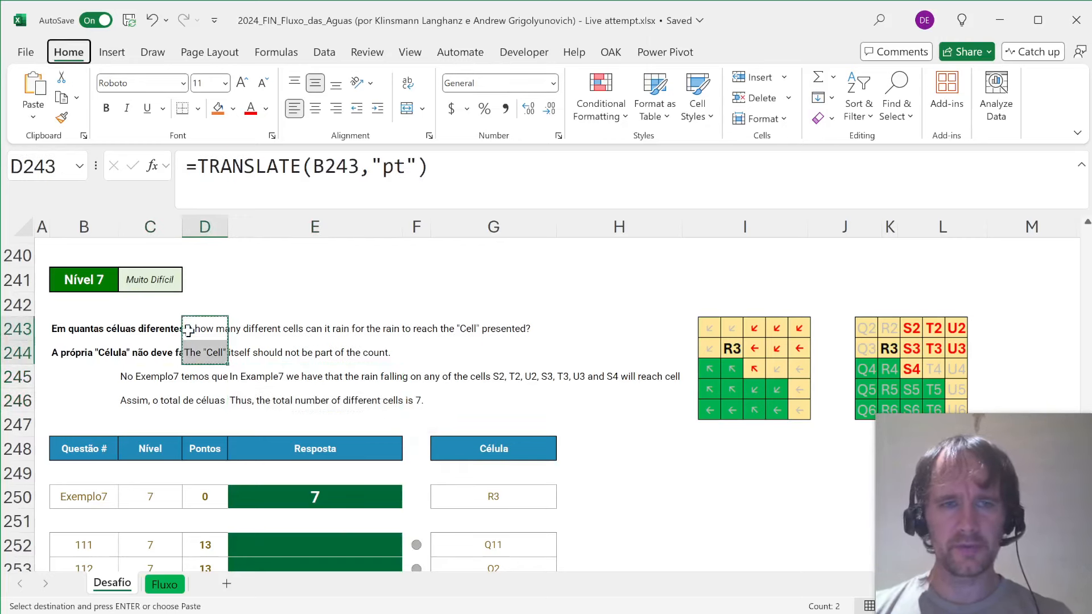
pyautogui.hotkey('alt', 'h')
pyautogui.press('v')
pyautogui.press('v')
# - On the Fluxo sheet, add the column header Chain in AM2, at the end of the cell address table
pyautogui.hotkey('ctrl', 'pagedown')
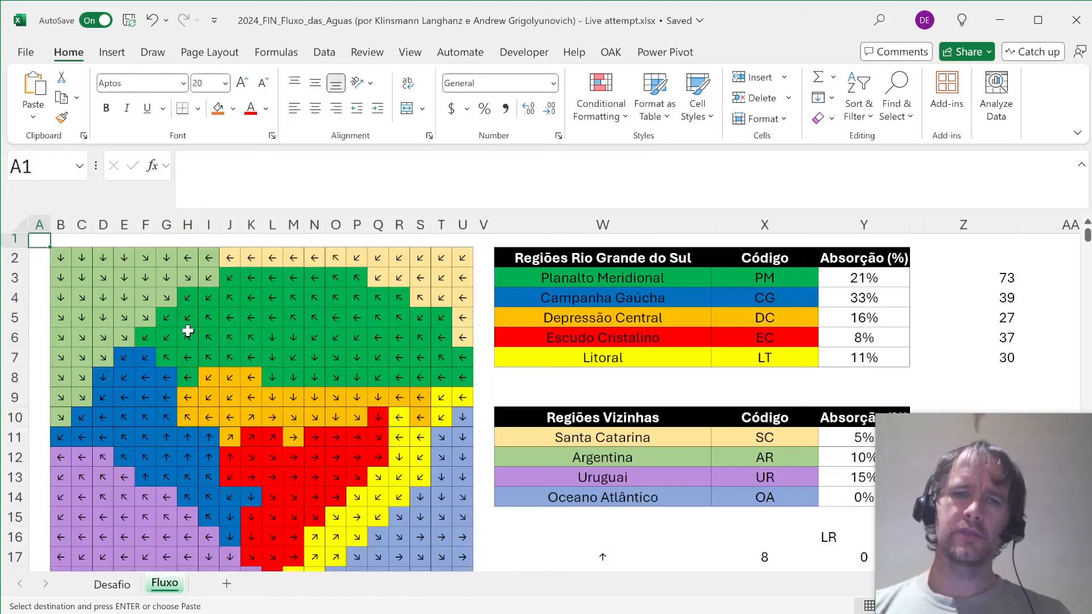
pyautogui.press('Right')
pyautogui.press('Right')
pyautogui.press('Right')
pyautogui.press('Right')
pyautogui.press('Right')
pyautogui.press('Right')
pyautogui.press('Right')
pyautogui.press('Right')
pyautogui.press('Right')
pyautogui.press('Right')
pyautogui.press('Right')
pyautogui.press('Right')
pyautogui.press('Right')
pyautogui.press('Right')
pyautogui.press('Right')
pyautogui.press('Right')
pyautogui.press('Right')
pyautogui.press('Right')
pyautogui.press('Right')
pyautogui.press('Right')
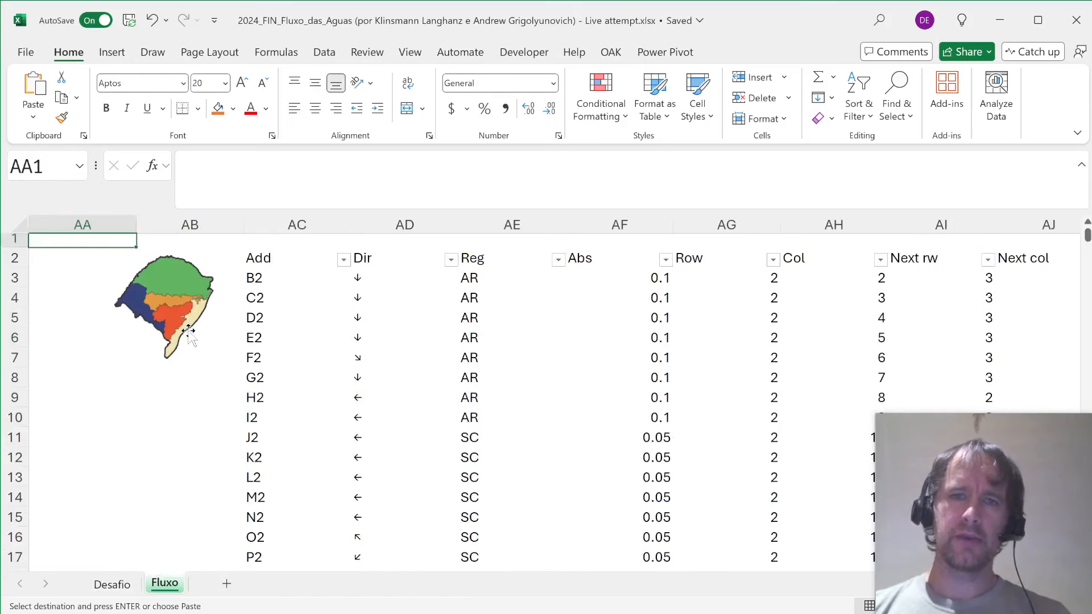
pyautogui.press('Down')
pyautogui.press('Down')
pyautogui.press('Right')
pyautogui.press('Right')
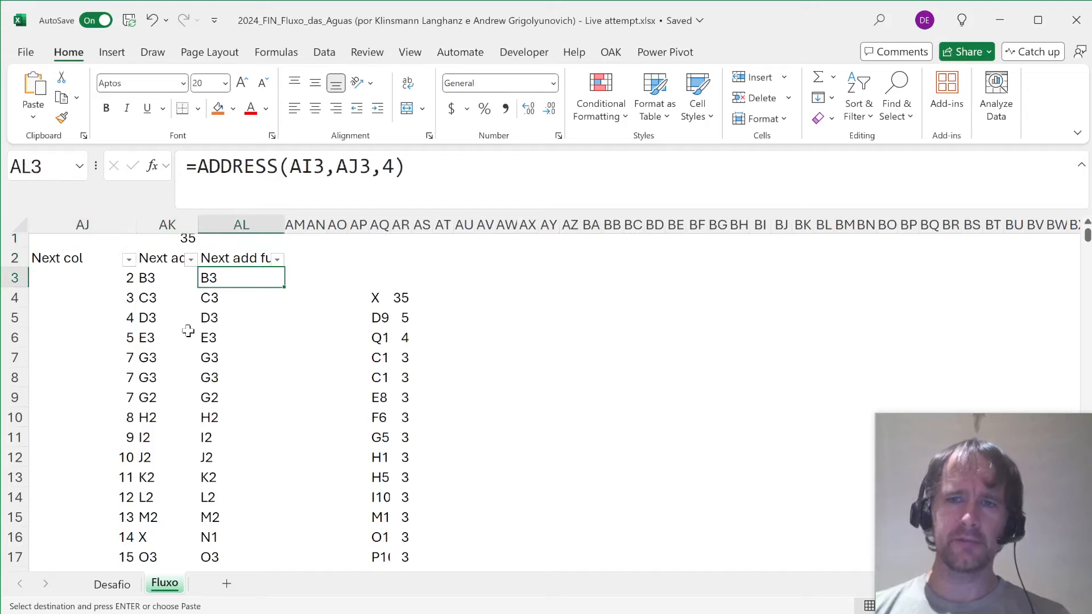
pyautogui.hotkey('ctrl', 'pageup')
pyautogui.hotkey('ctrl', 'pagedown')
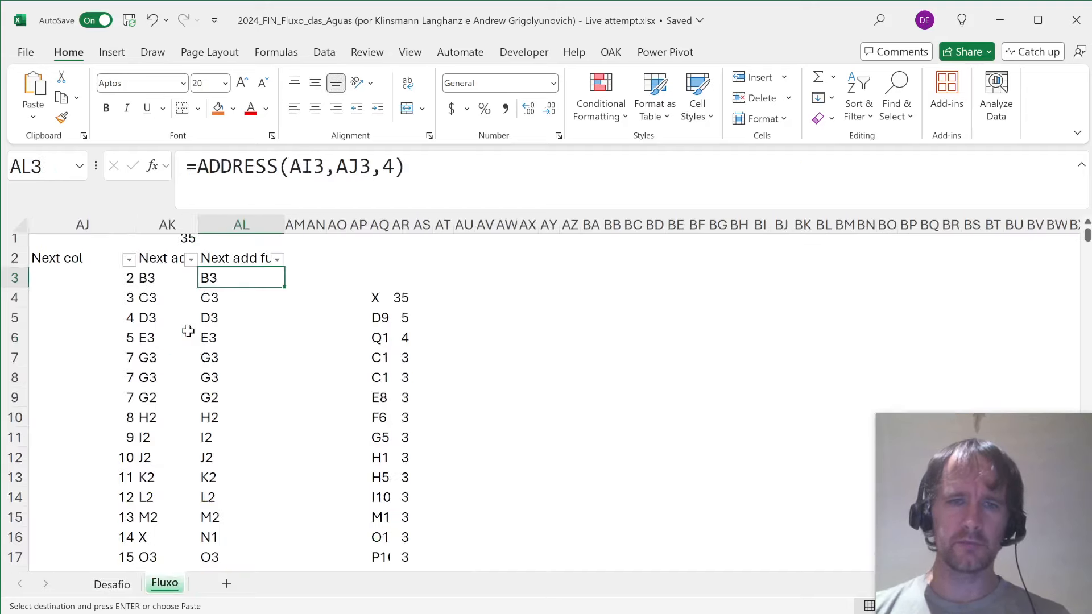
pyautogui.press('Right')
pyautogui.press('Up')
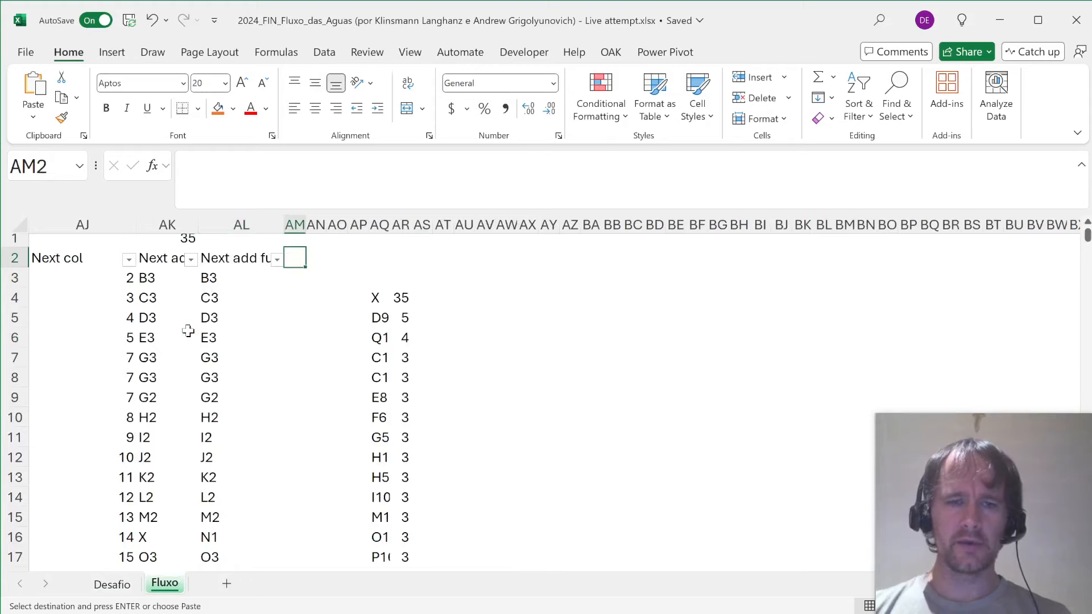
pyautogui.write('Chain')
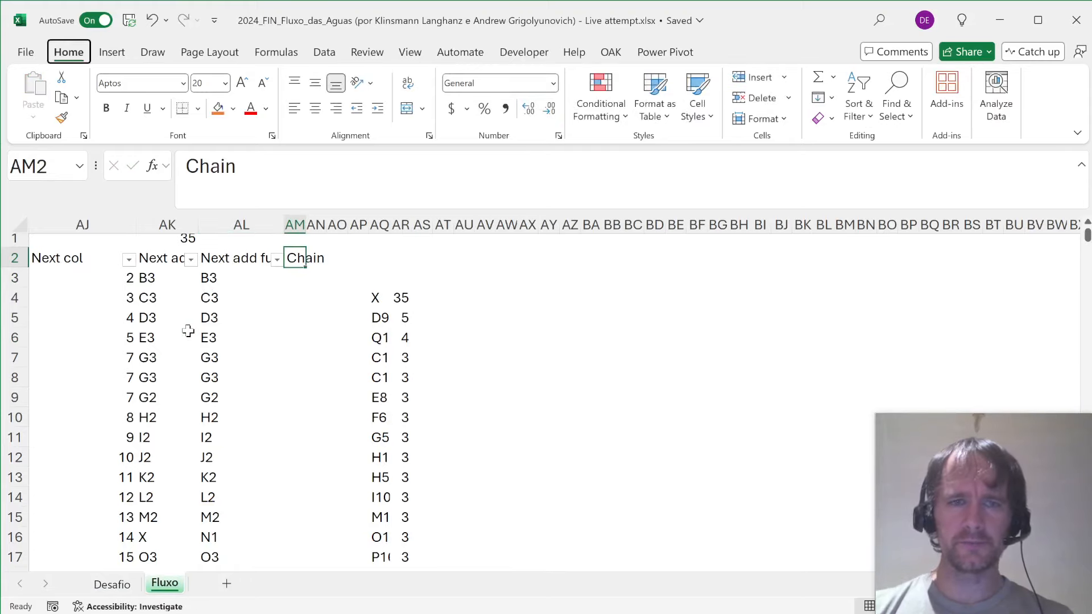
pyautogui.press('Return')
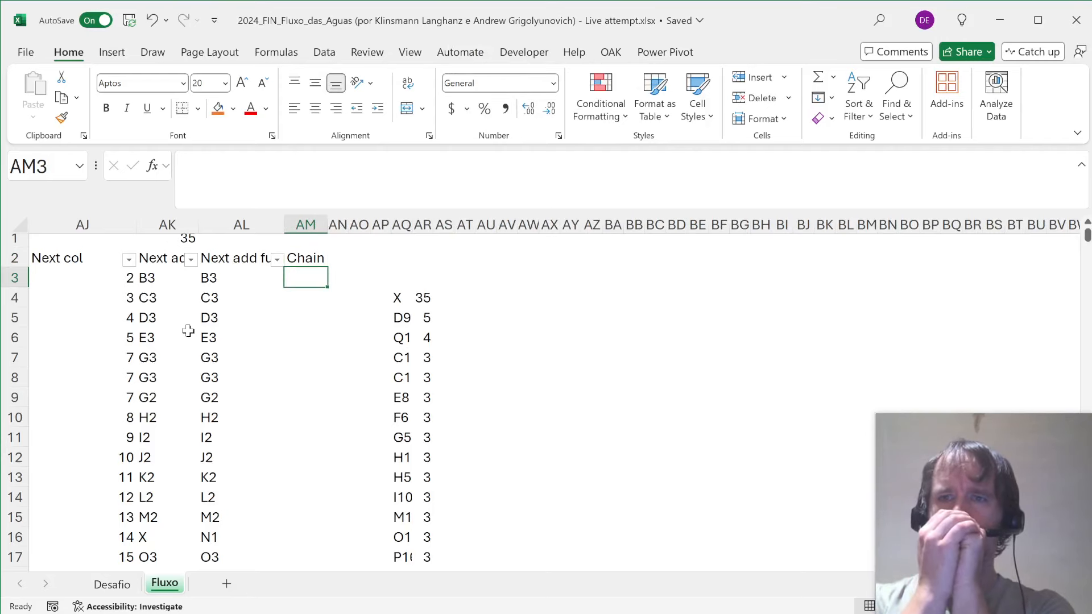
# - Examine the Nível 6 formula in I232 on the Desafio sheet
pyautogui.hotkey('ctrl', 'pageup')
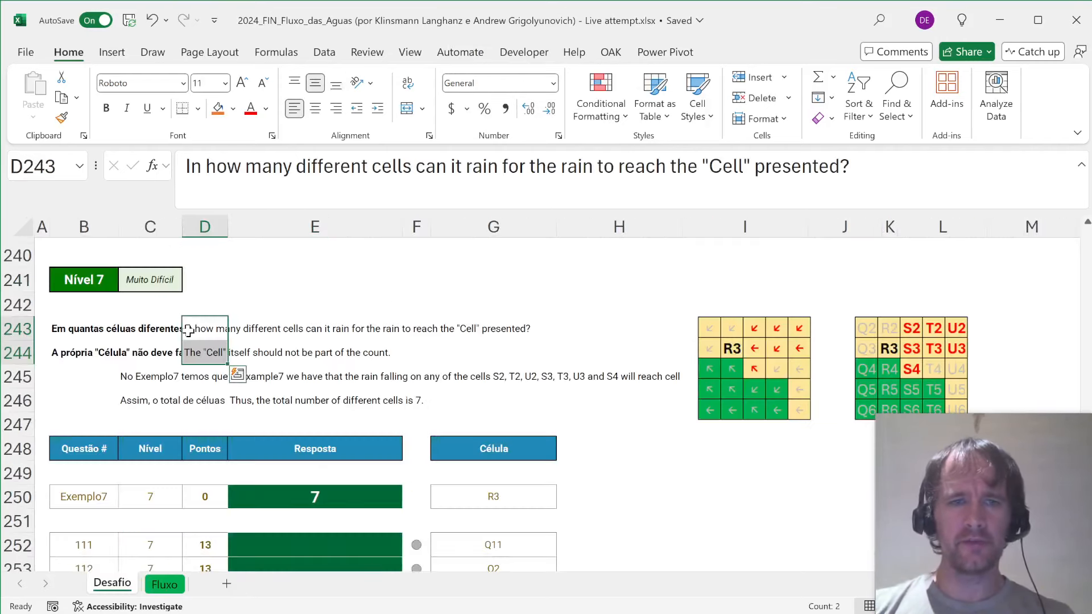
pyautogui.press('pageup')
pyautogui.click(580, 405)
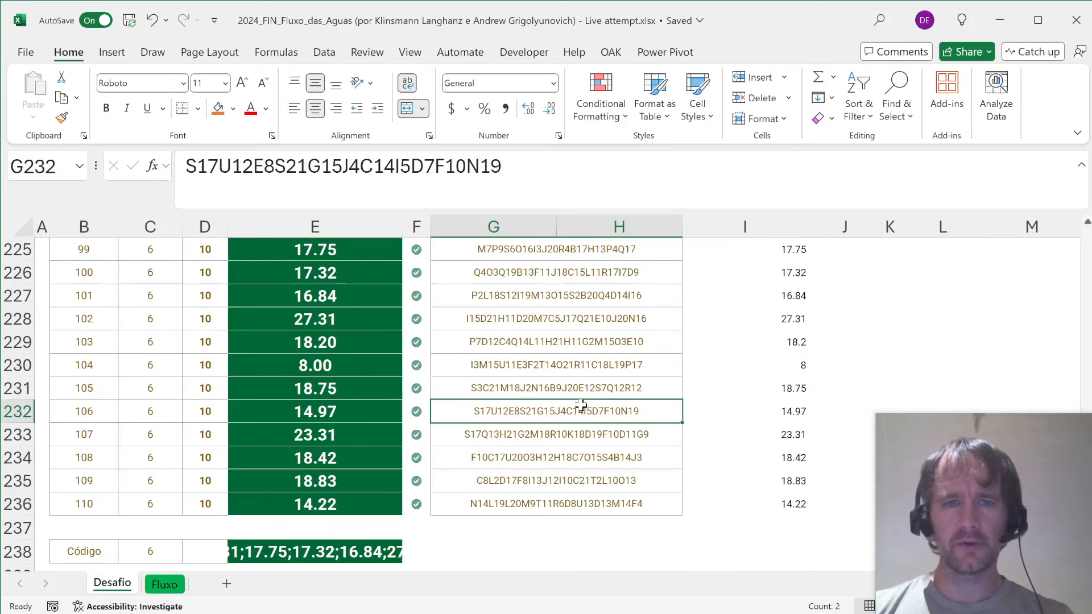
pyautogui.press('Left')
pyautogui.press('Left')
pyautogui.click(580, 405)
pyautogui.press('Right')
pyautogui.press('Right')
pyautogui.press('Left')
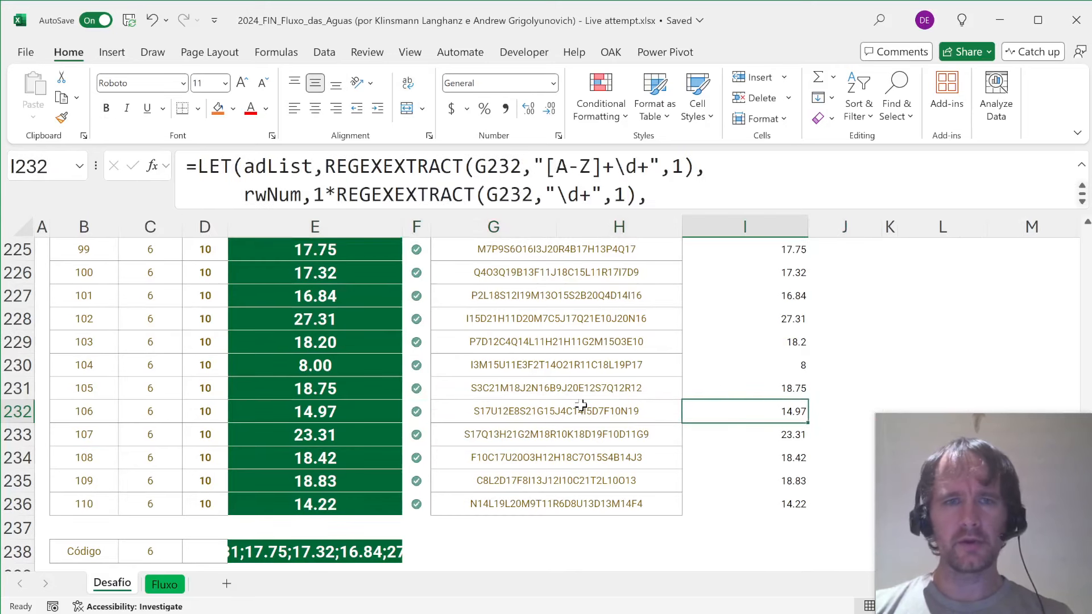
# - Copy the SCAN expression from the Nível 5 formula in I190 on Desafio and return to the Fluxo sheet
pyautogui.hotkey('ctrl', 'Up')
pyautogui.press('pageup')
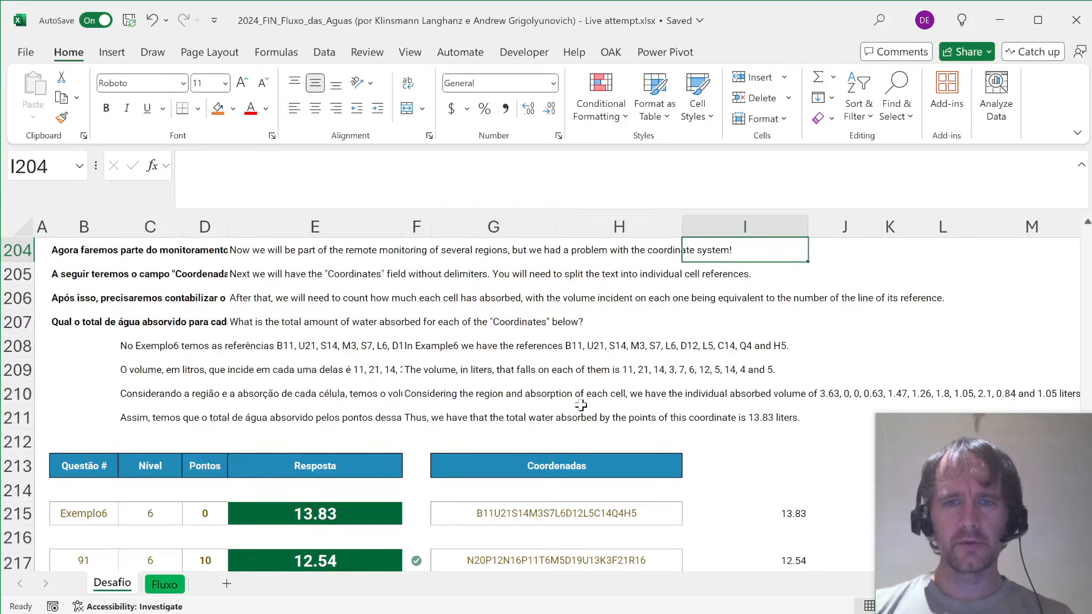
pyautogui.press('pageup')
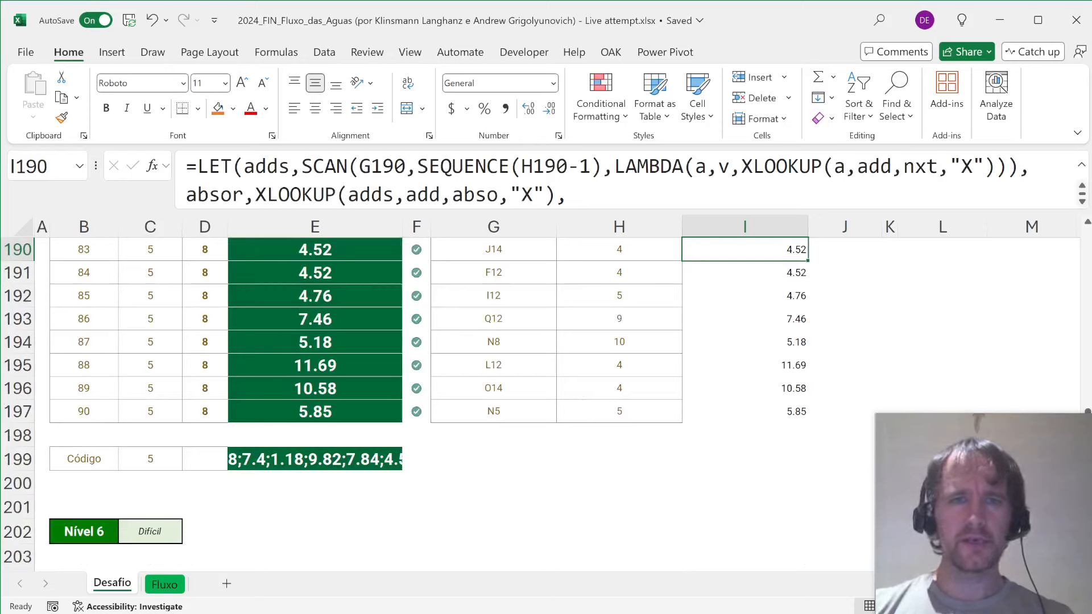
pyautogui.click(302, 166)
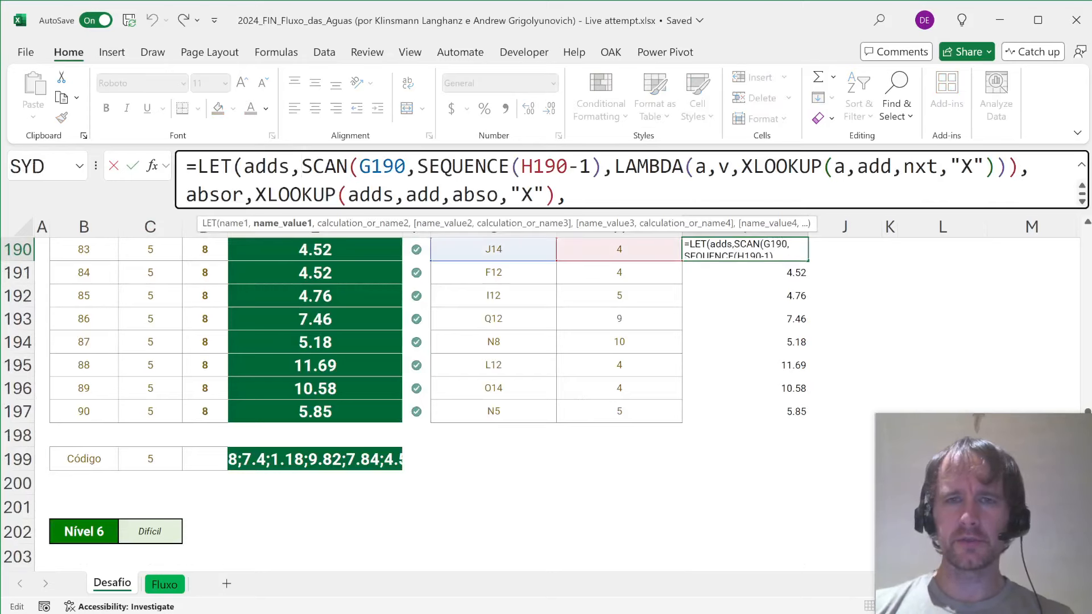
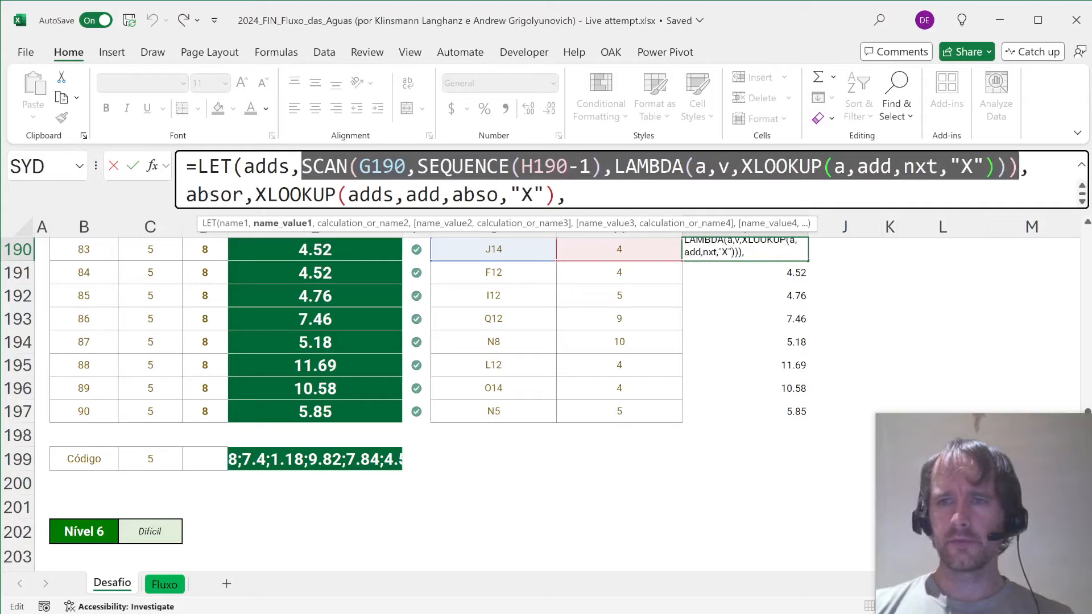
pyautogui.press('Escape')
pyautogui.hotkey('ctrl', 'pagedown')
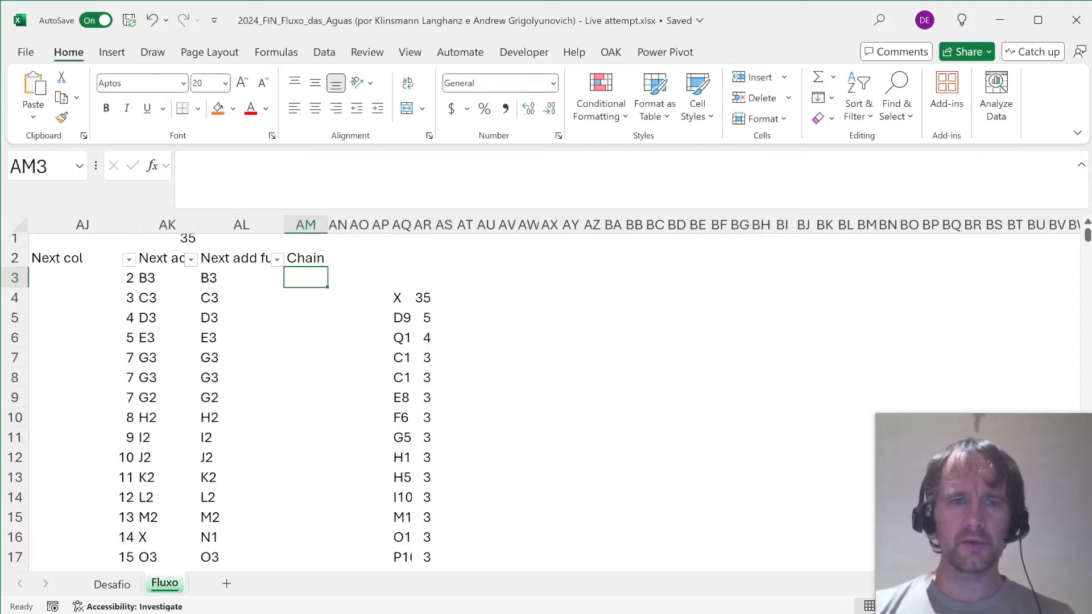
pyautogui.click(526, 187)
pyautogui.write('SCAN(G190,SEQUENCE(H190-1),LAMBDA(a,v,XLOOKUP(a,add,nxt,"X")))')
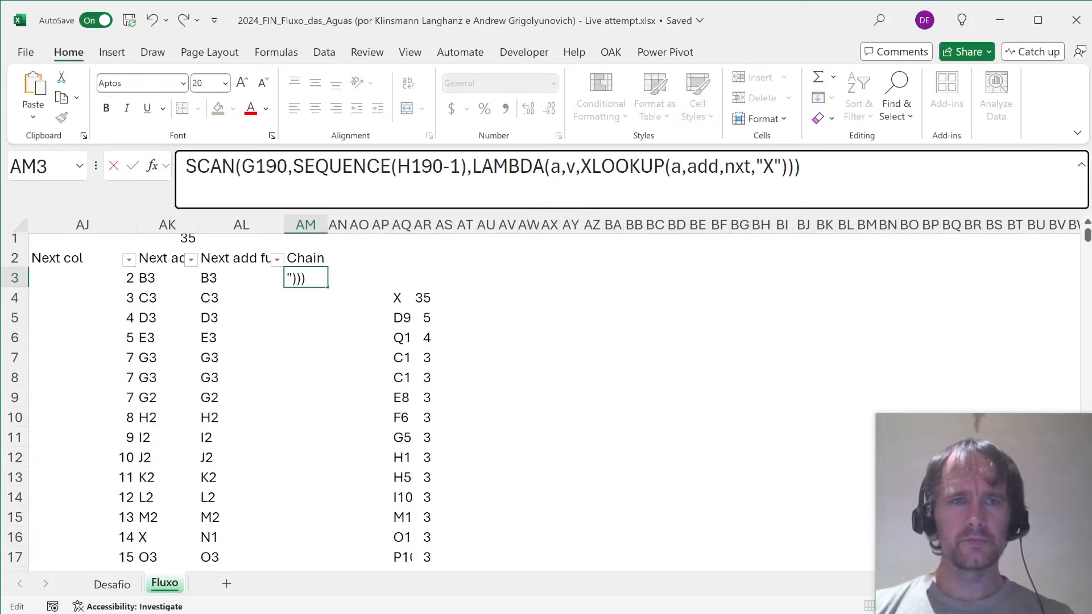
pyautogui.press('Home')
pyautogui.write('=')
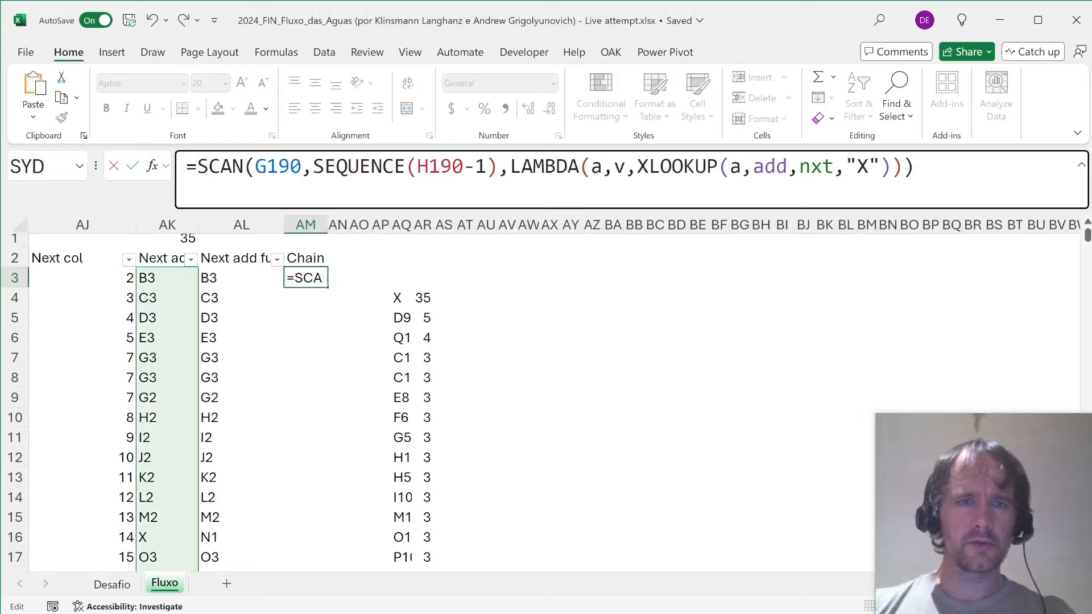
pyautogui.doubleClick(278, 167)
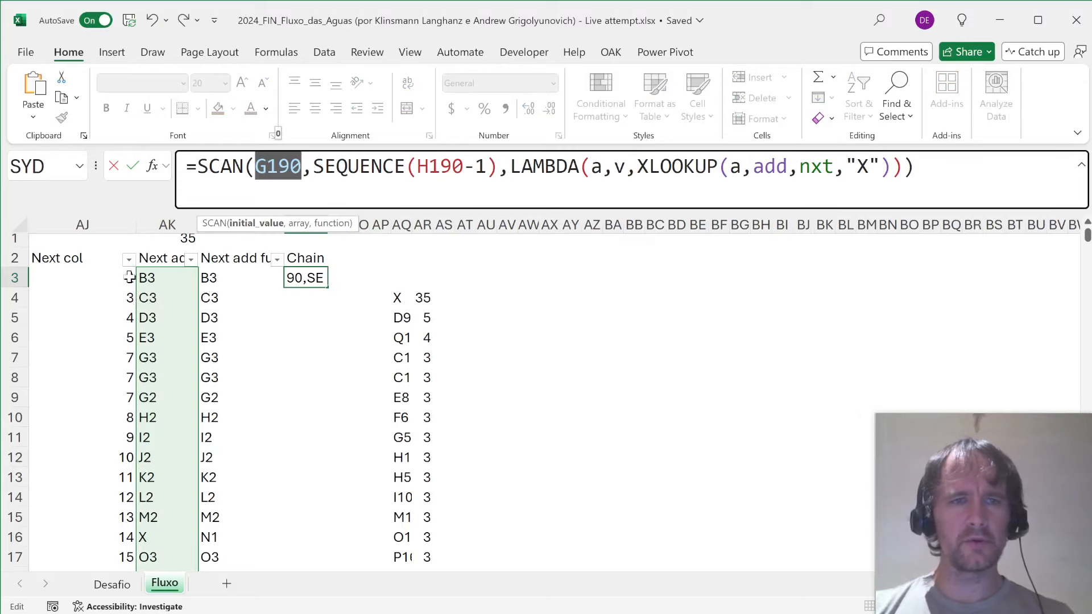
pyautogui.hscroll(-10, 119, 279)
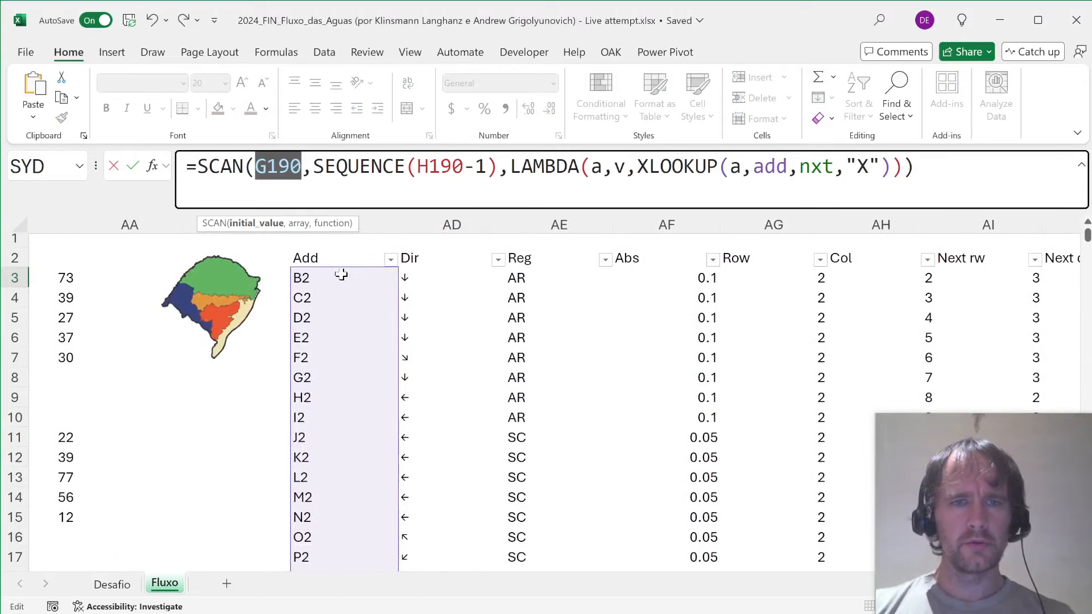
pyautogui.click(341, 275)
pyautogui.hscroll(9, 661, 302)
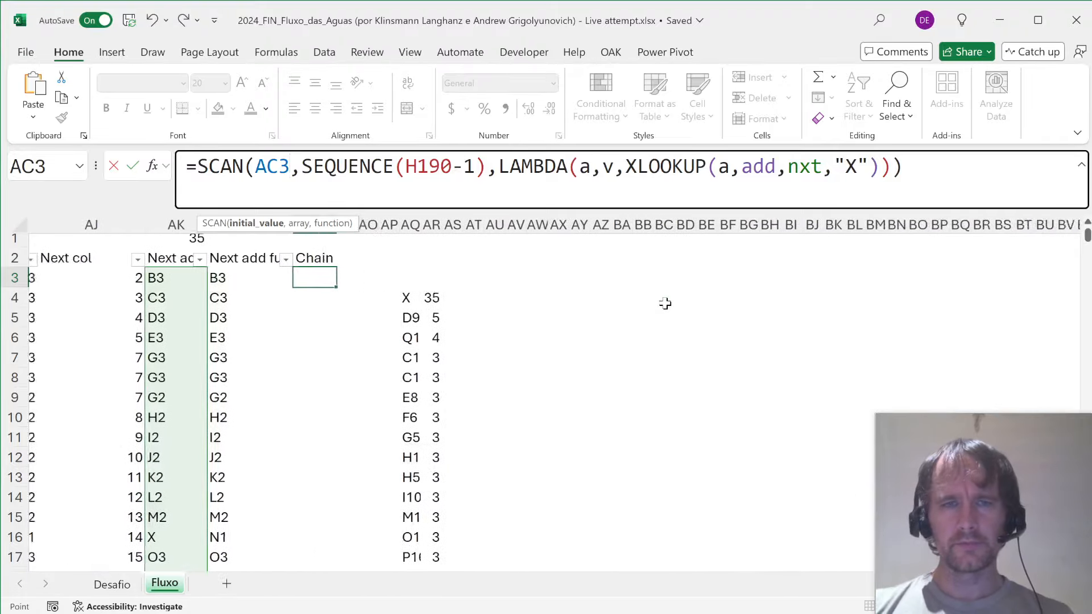
pyautogui.hscroll(1, 665, 303)
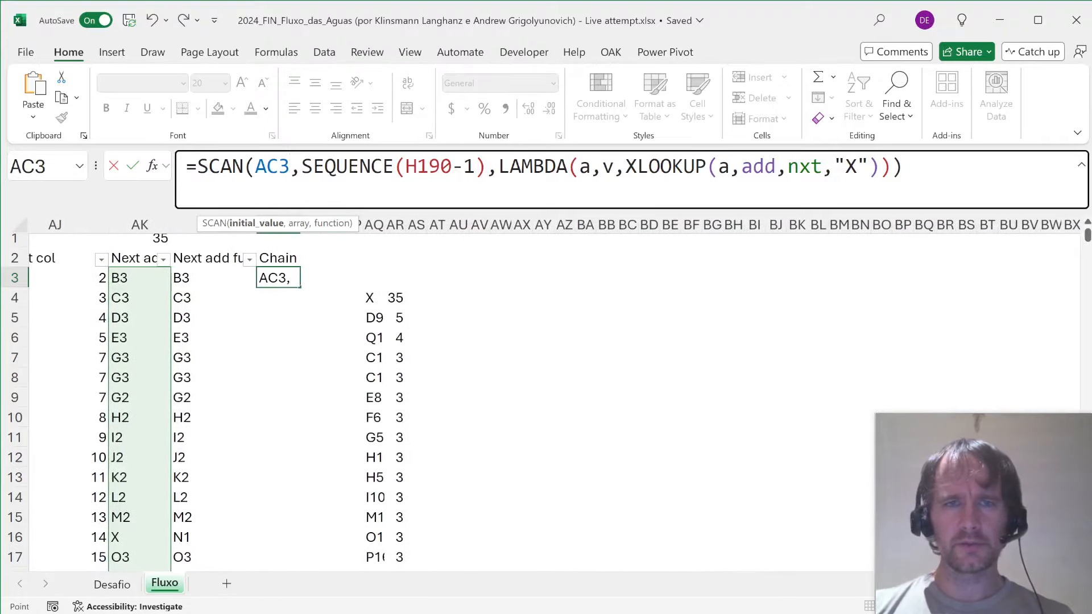
pyautogui.moveTo(405, 166); pyautogui.dragTo(475, 166)
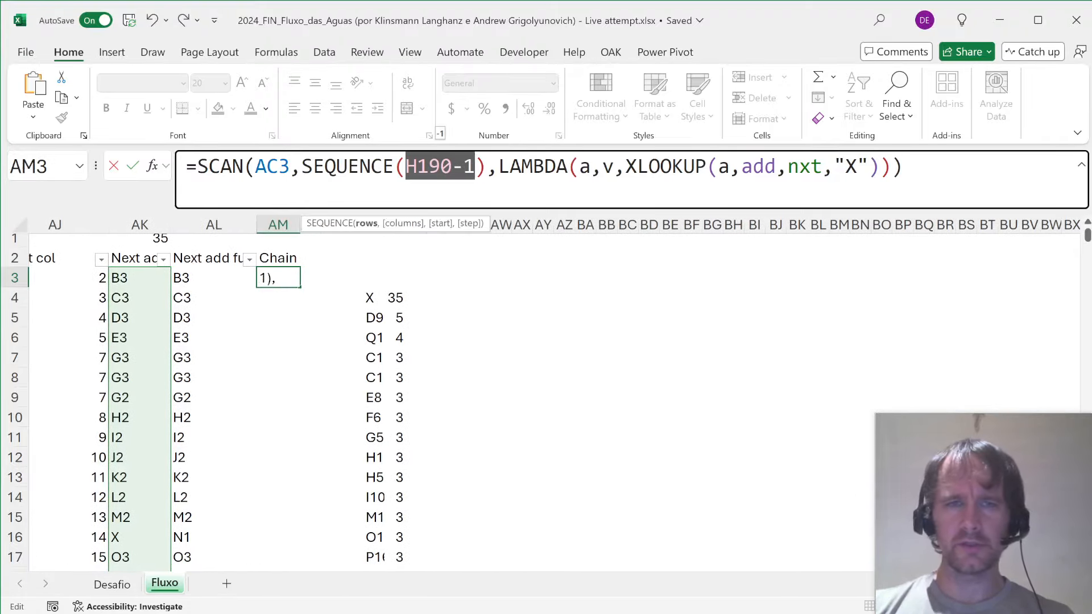
pyautogui.write('100')
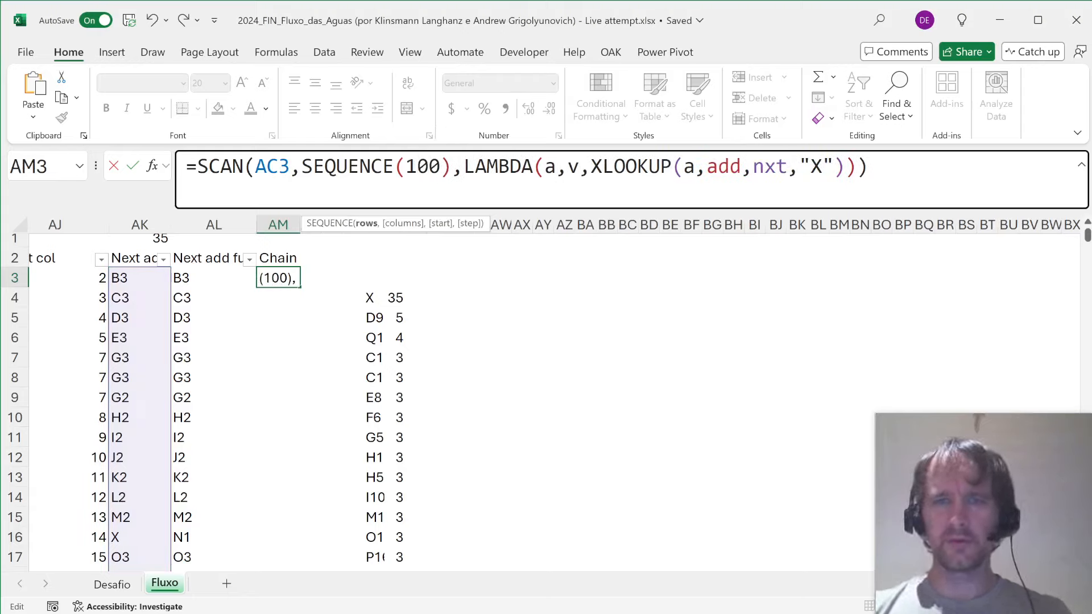
pyautogui.click(591, 167)
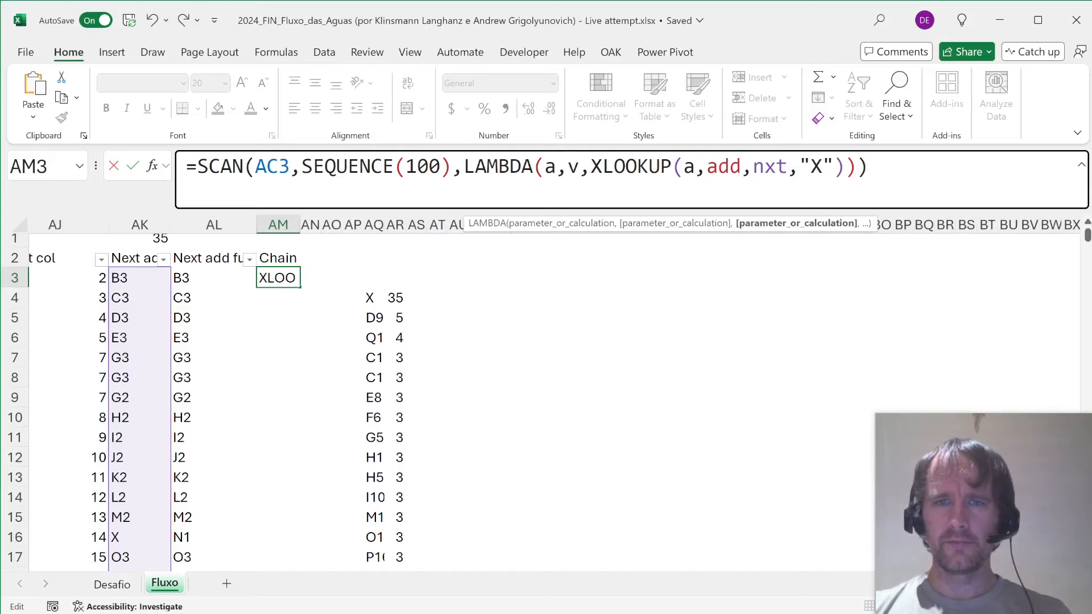
pyautogui.write('let')
pyautogui.press('Tab')
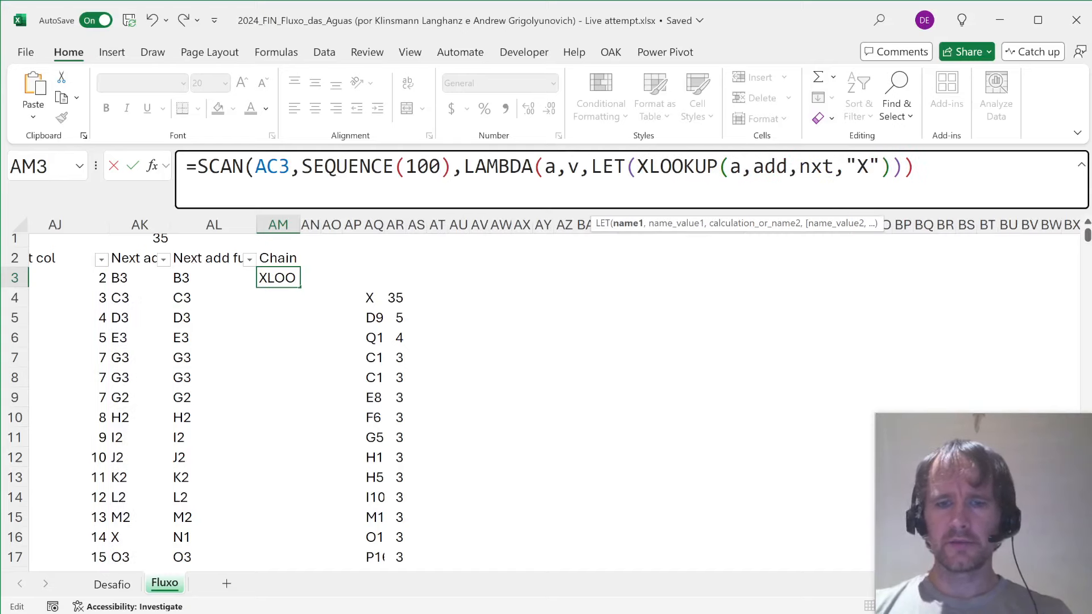
pyautogui.write('n,')
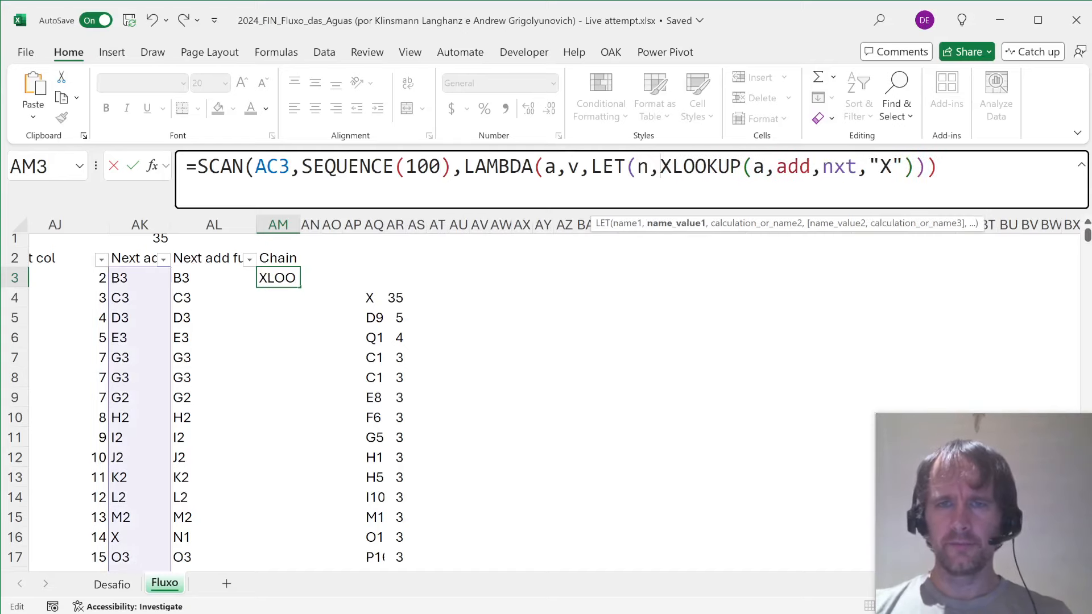
pyautogui.click(915, 167)
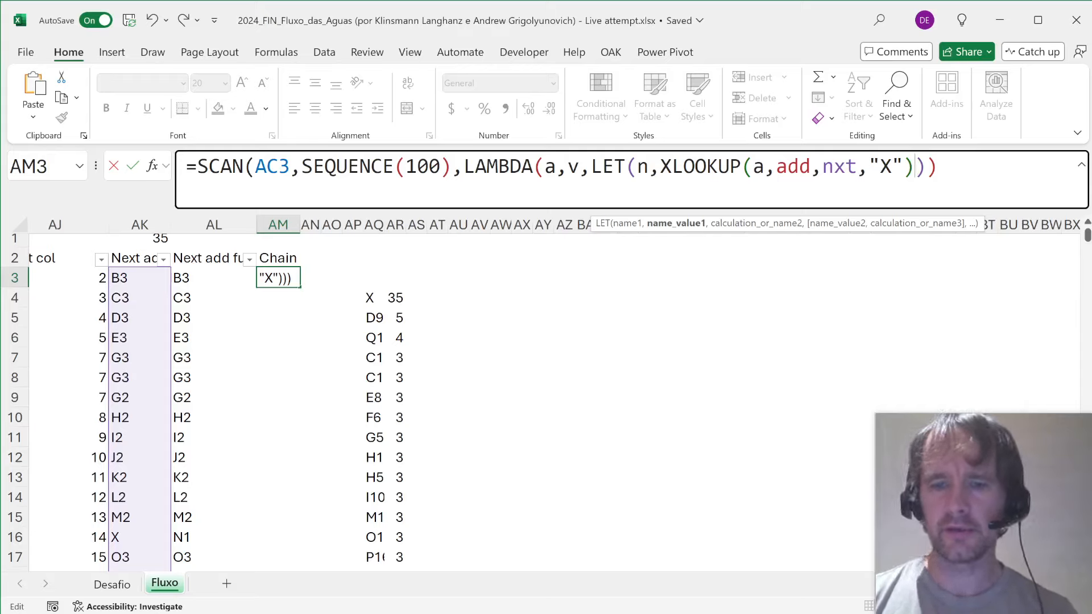
pyautogui.write(',i')
pyautogui.press('Tab')
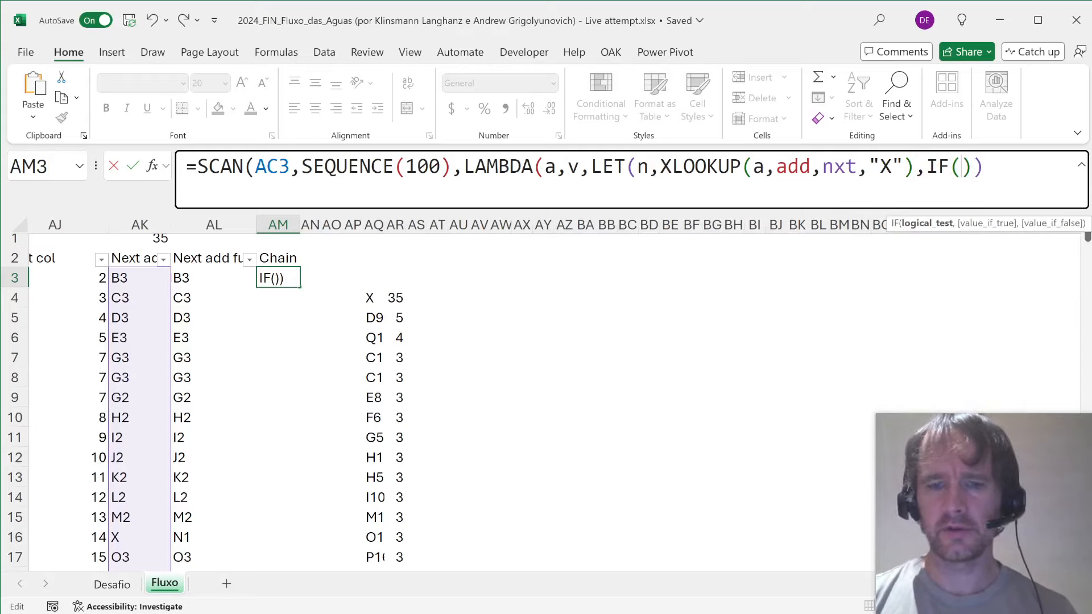
pyautogui.write('n=')
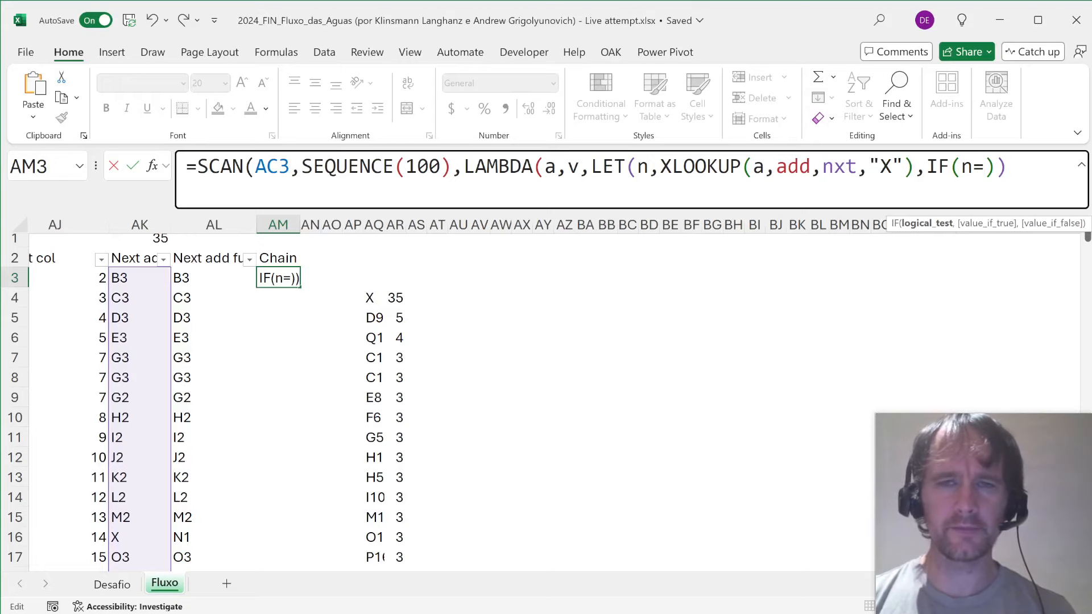
pyautogui.press('Escape')
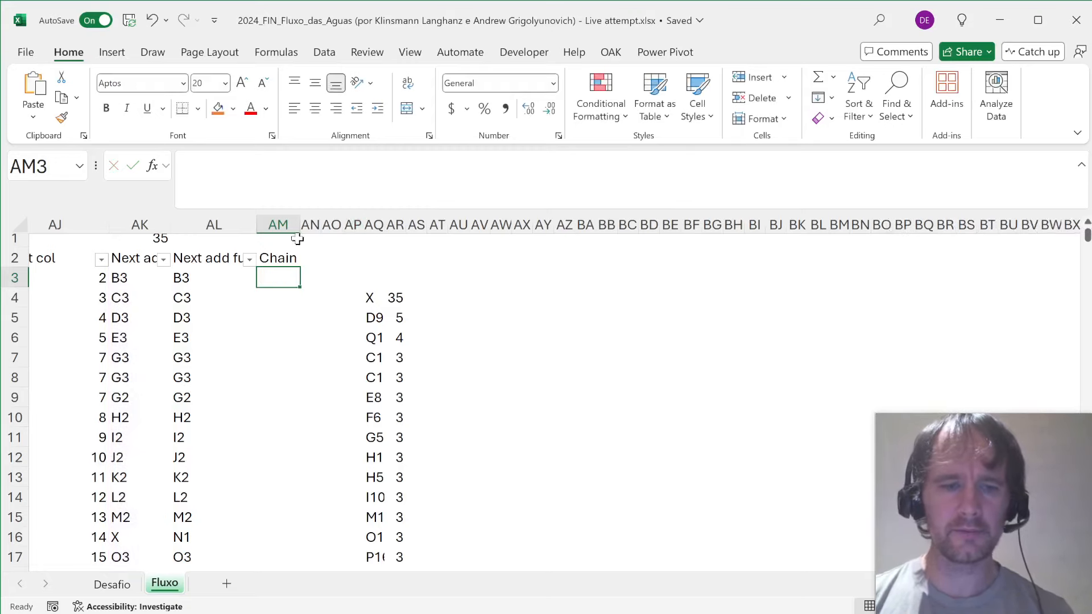
pyautogui.press('Up')
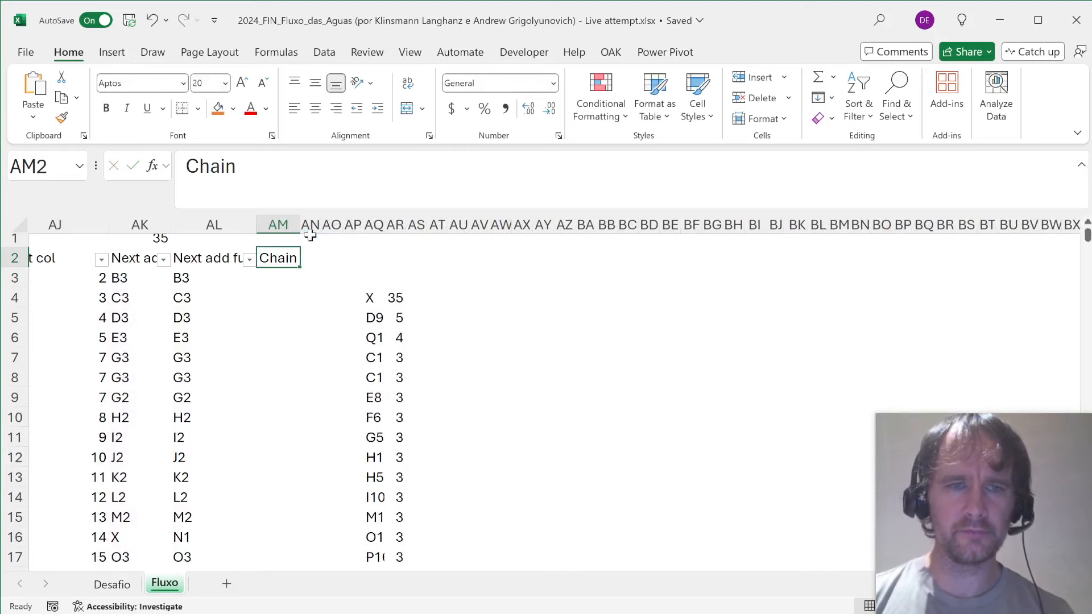
# - Paste the copied SCAN expression into AM3 as a formula, with AC3 as its initial value
pyautogui.press('Down')
pyautogui.press('F2')
pyautogui.write('SCAN(G190,SEQUENCE(H190-1),LAMBDA(a,v,XLOOKUP(a,add,nxt,"X")))')
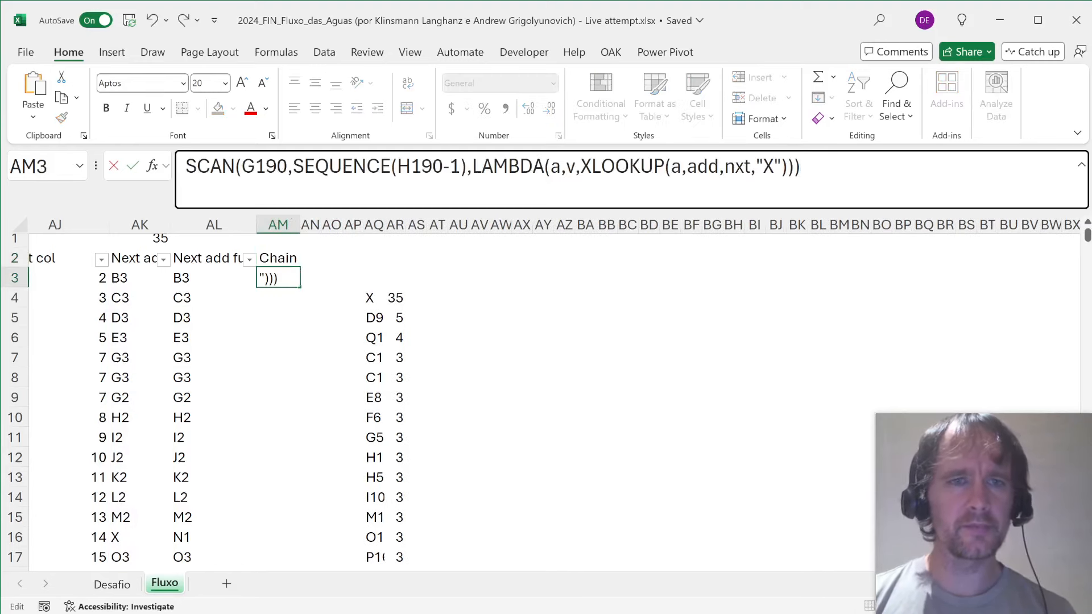
pyautogui.press('Home')
pyautogui.write('=')
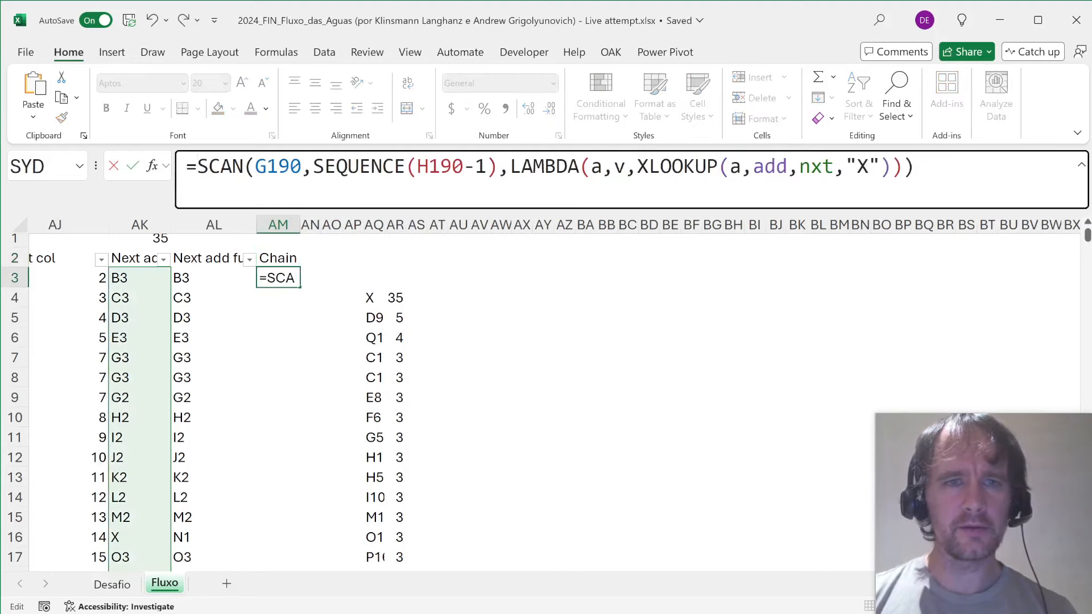
pyautogui.doubleClick(277, 166)
pyautogui.click(174, 282)
pyautogui.hotkey('ctrl', 'Left')
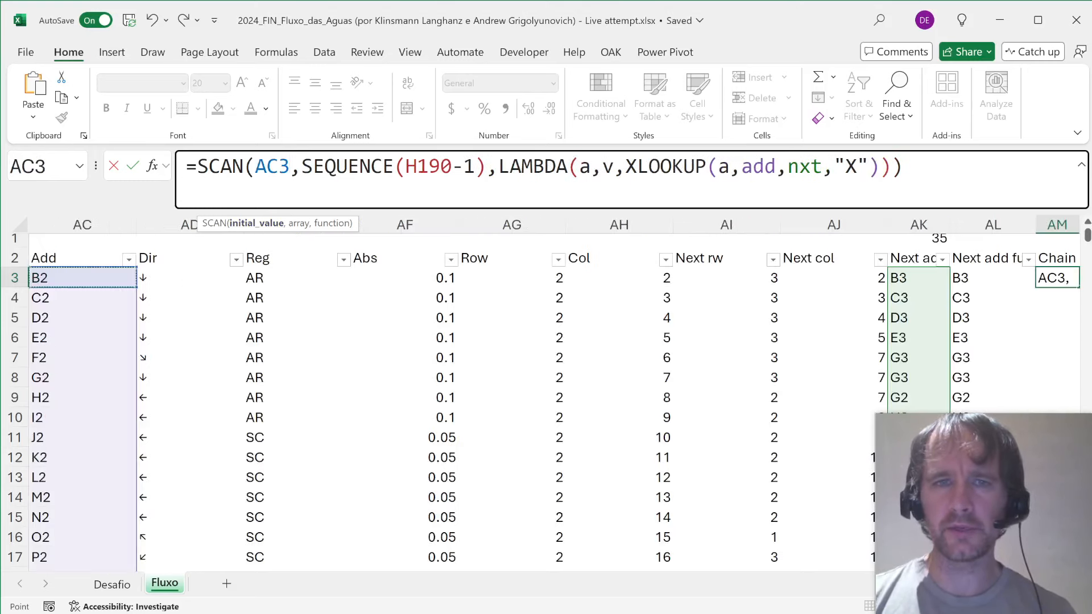
# - Replace H190-1 inside SEQUENCE with 100 and enter the SCAN formula in AM3
pyautogui.doubleClick(421, 166)
pyautogui.press('BackSpace')
pyautogui.press('Delete')
pyautogui.press('Delete')
pyautogui.write('100')
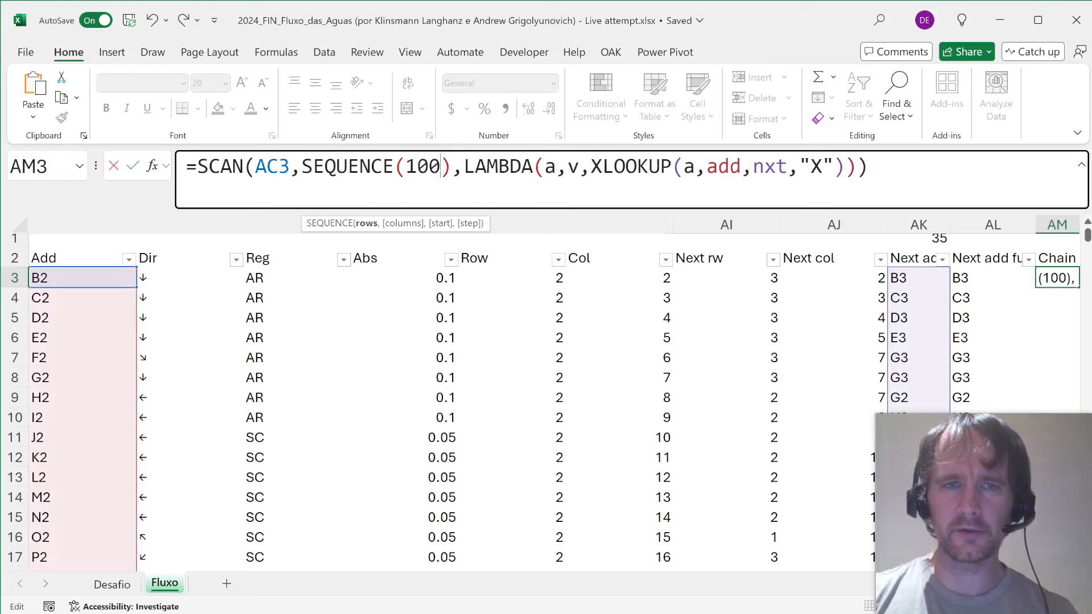
pyautogui.press('Return')
# - Examine the chain of cell addresses spilled down column AM from AM3
pyautogui.press('Up')
pyautogui.press('Right')
pyautogui.press('Right')
pyautogui.press('Right')
pyautogui.press('Right')
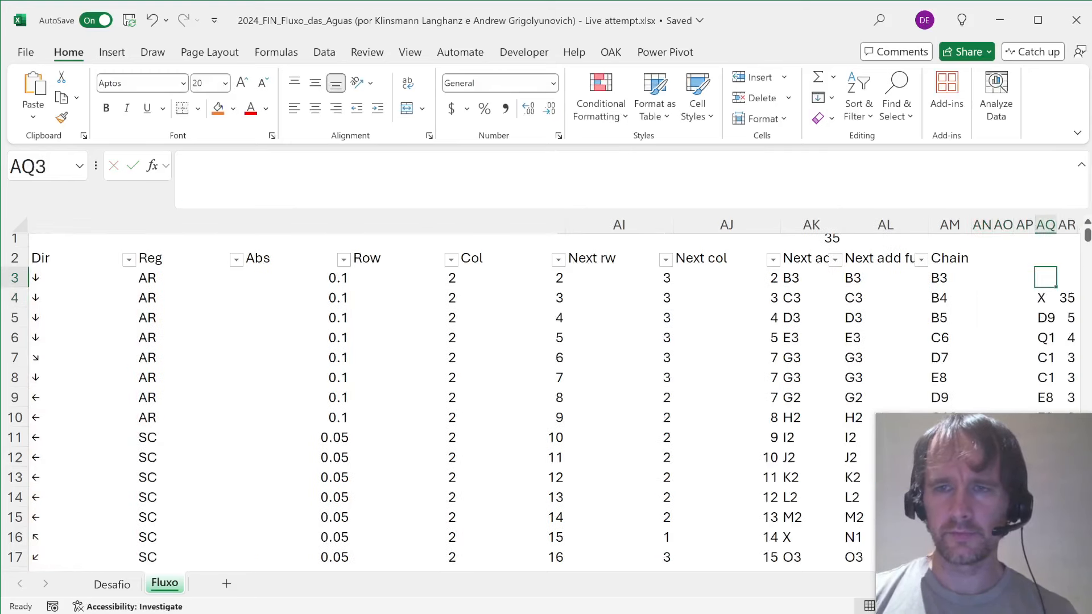
pyautogui.press('Right')
pyautogui.press('Right')
pyautogui.press('Right')
pyautogui.press('Right')
pyautogui.press('Right')
pyautogui.press('Right')
pyautogui.press('Right')
pyautogui.press('Right')
pyautogui.hotkey('ctrl', 'Left')
pyautogui.hotkey('ctrl', 'shift', 'Down')
pyautogui.hotkey('ctrl', 'shift', 'Up')
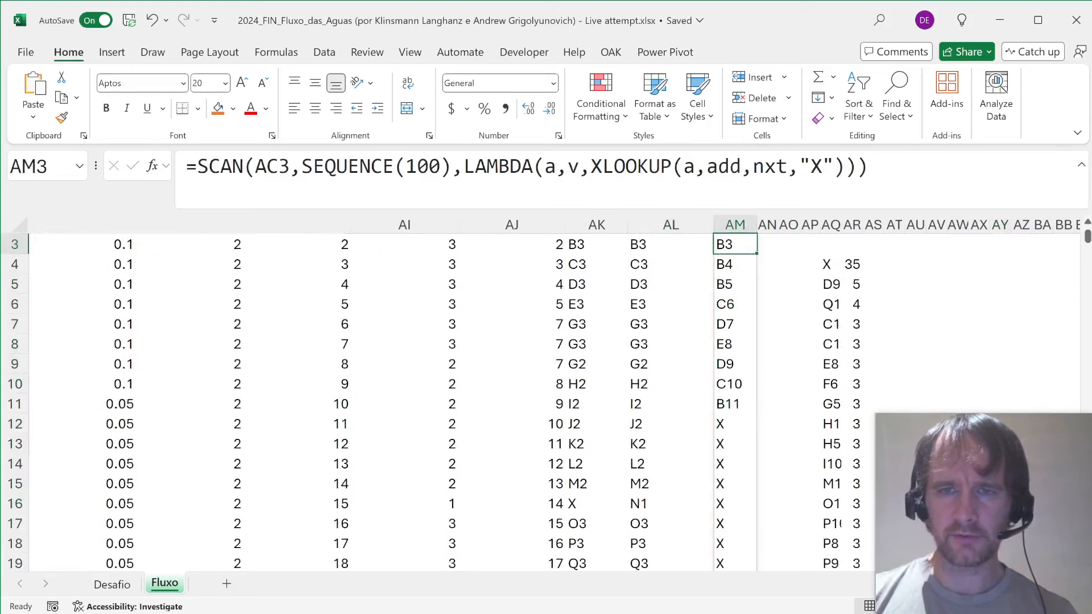
pyautogui.scroll(1, 437, 398)
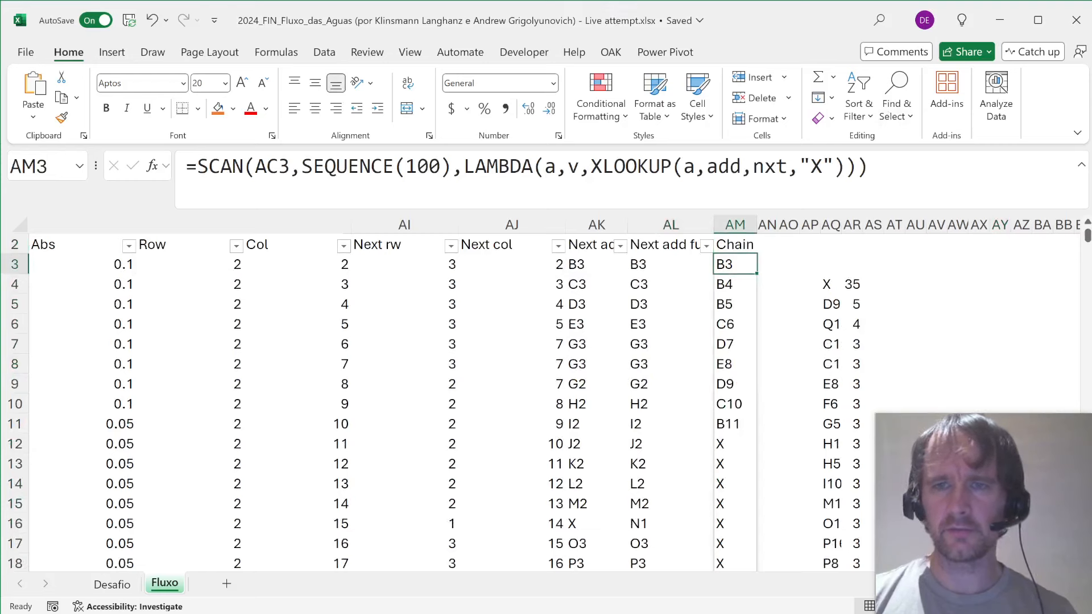
# - Try the AM3 formula without the "X" fallback in XLOOKUP and undo the change
pyautogui.click(833, 167)
pyautogui.press('BackSpace')
pyautogui.press('BackSpace')
pyautogui.press('BackSpace')
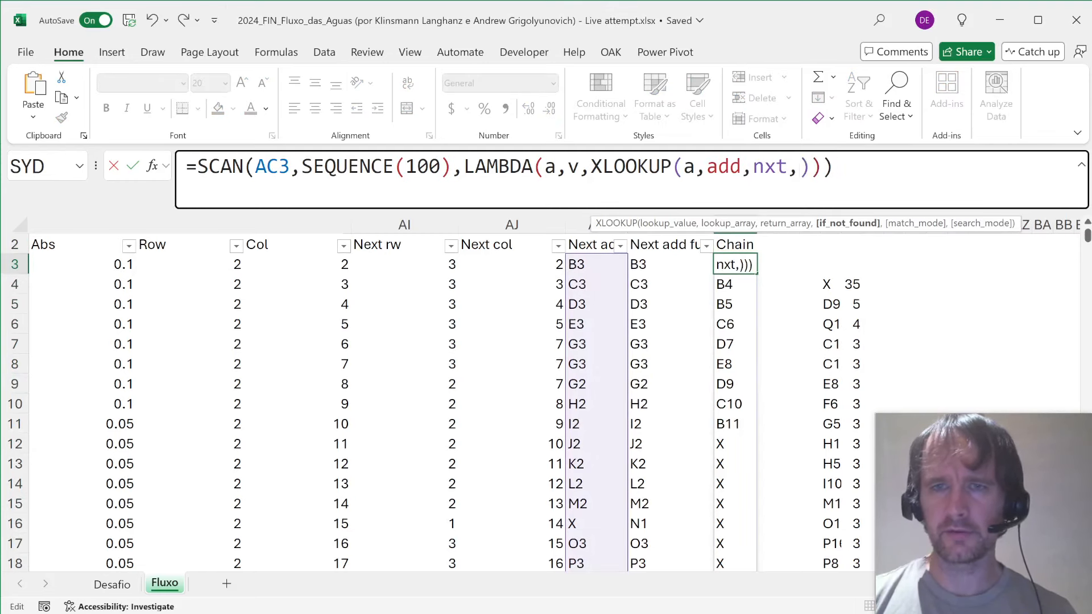
pyautogui.press('BackSpace')
pyautogui.press('Return')
pyautogui.press('Up')
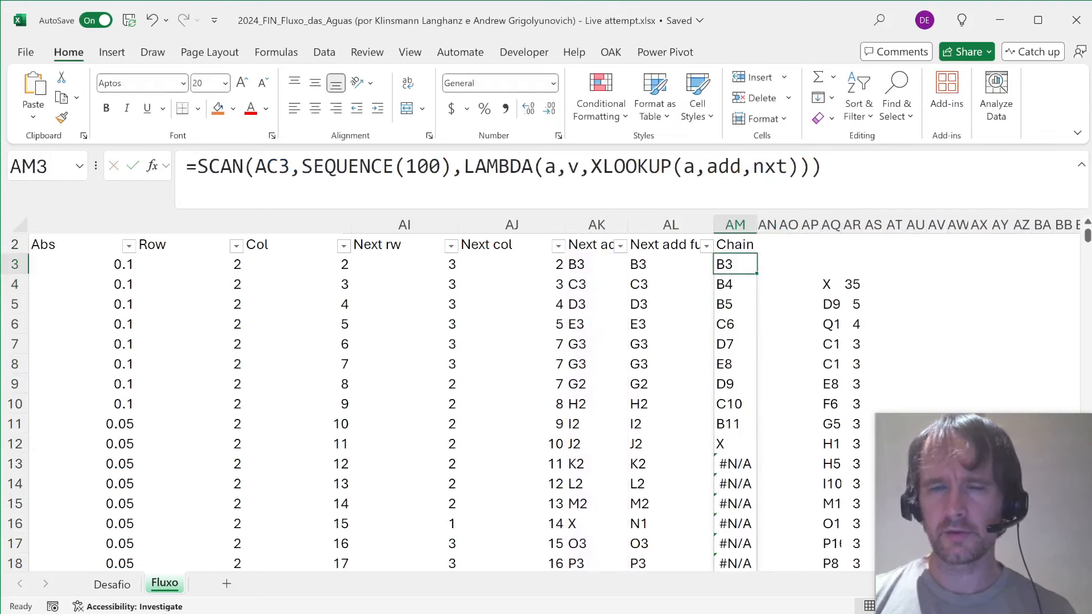
pyautogui.hotkey('ctrl', 'z')
pyautogui.press('Left')
pyautogui.press('Right')
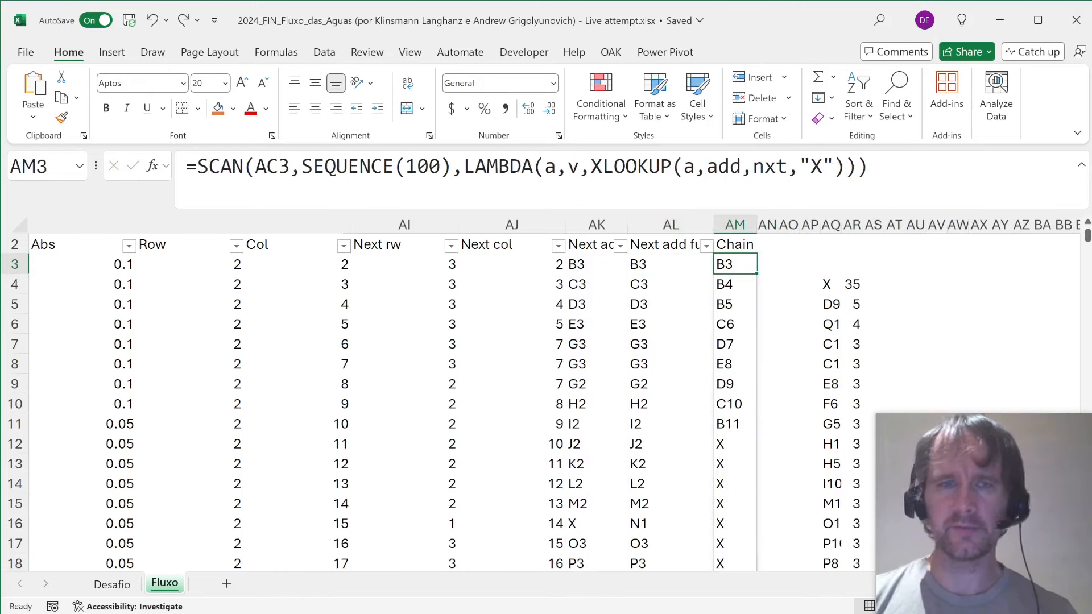
# - Wrap the AM3 formula in LET, assigning the SCAN result to the name raw
pyautogui.click(198, 167)
pyautogui.write('let')
pyautogui.press('Tab')
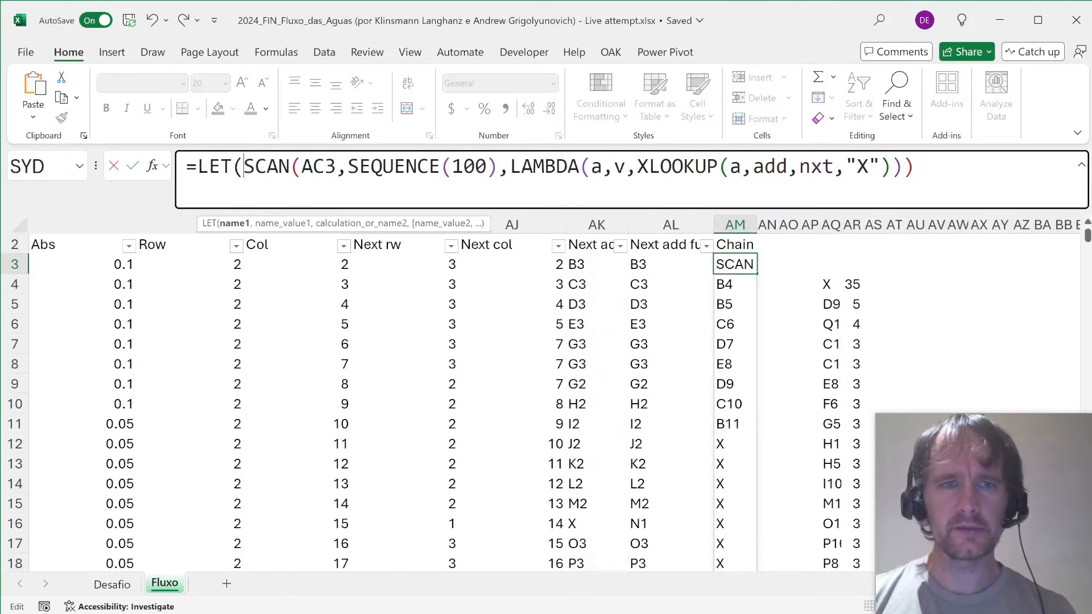
pyautogui.write('raw,')
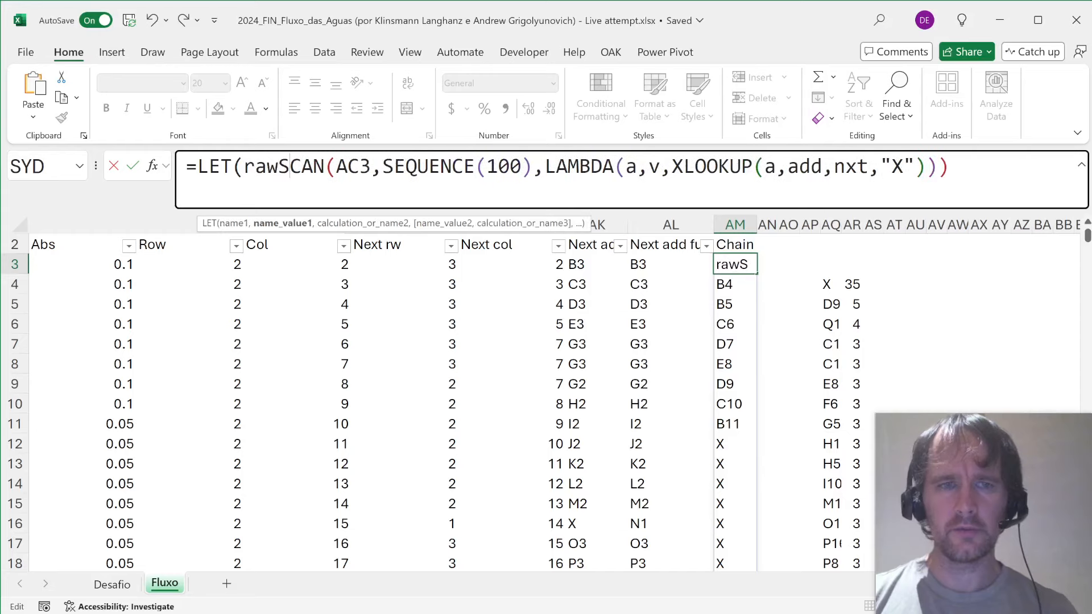
pyautogui.press('End')
pyautogui.write(',')
pyautogui.hotkey('alt', 'Return')
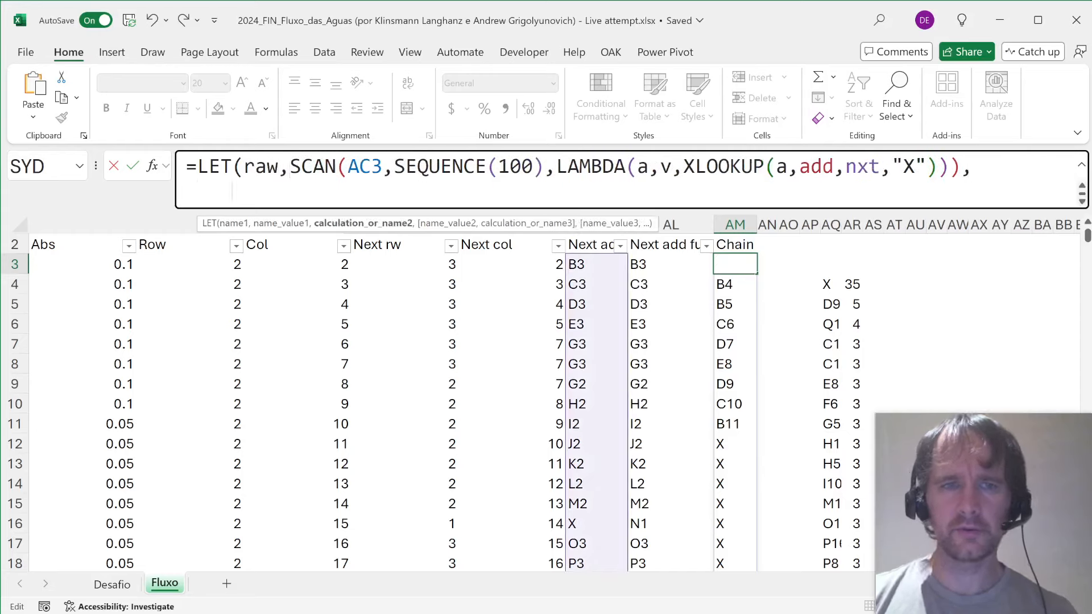
# - Complete the AM3 LET formula with FILTER(raw,raw<>"X") to drop the X entries from the chain
pyautogui.write('filt')
pyautogui.press('Tab')
pyautogui.write('raw')
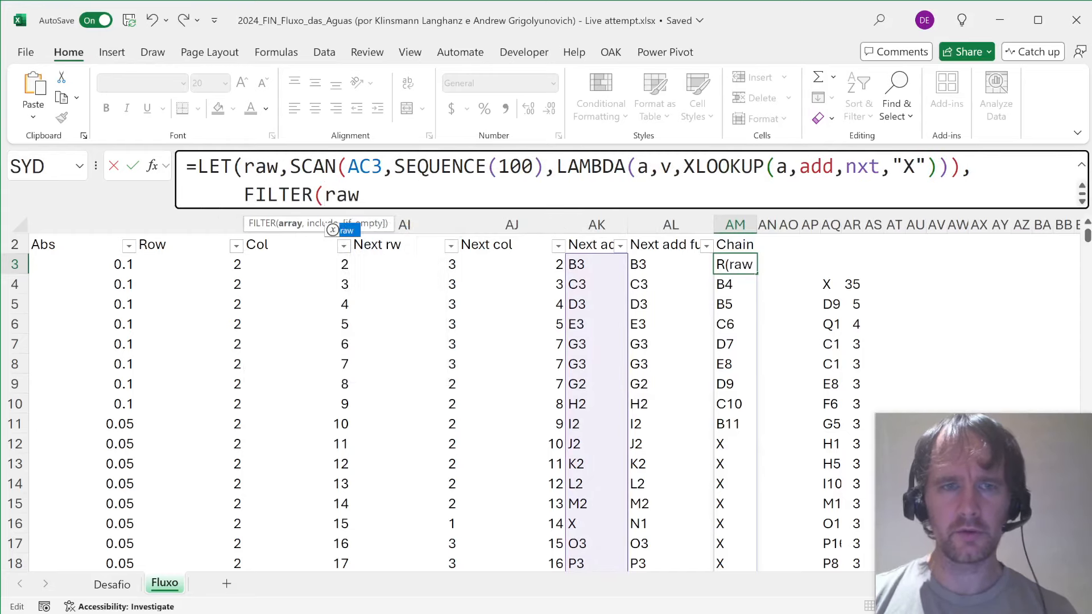
pyautogui.write(',raw<>"X')
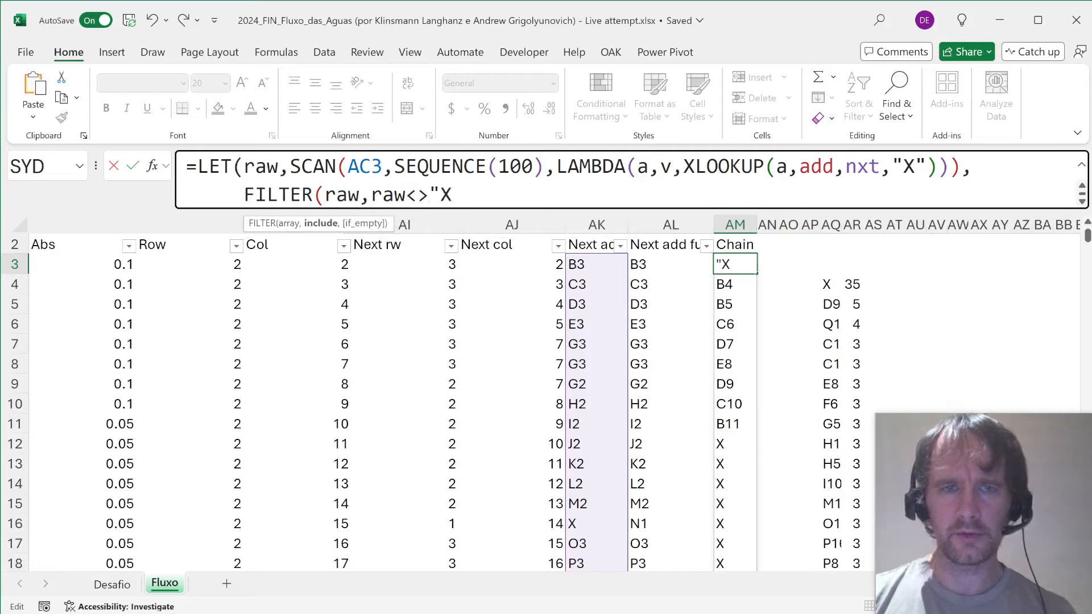
pyautogui.write('"))')
pyautogui.press('Return')
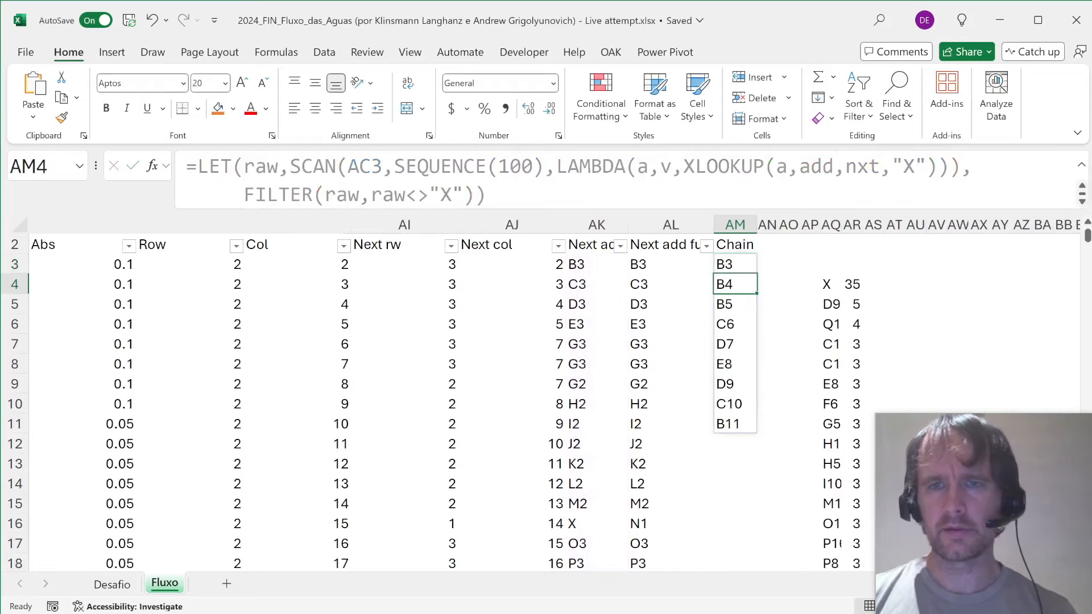
# - Wrap the FILTER part of the AM3 formula in TEXTJOIN with "-" as the delimiter
pyautogui.press('Up')
pyautogui.click(232, 195)
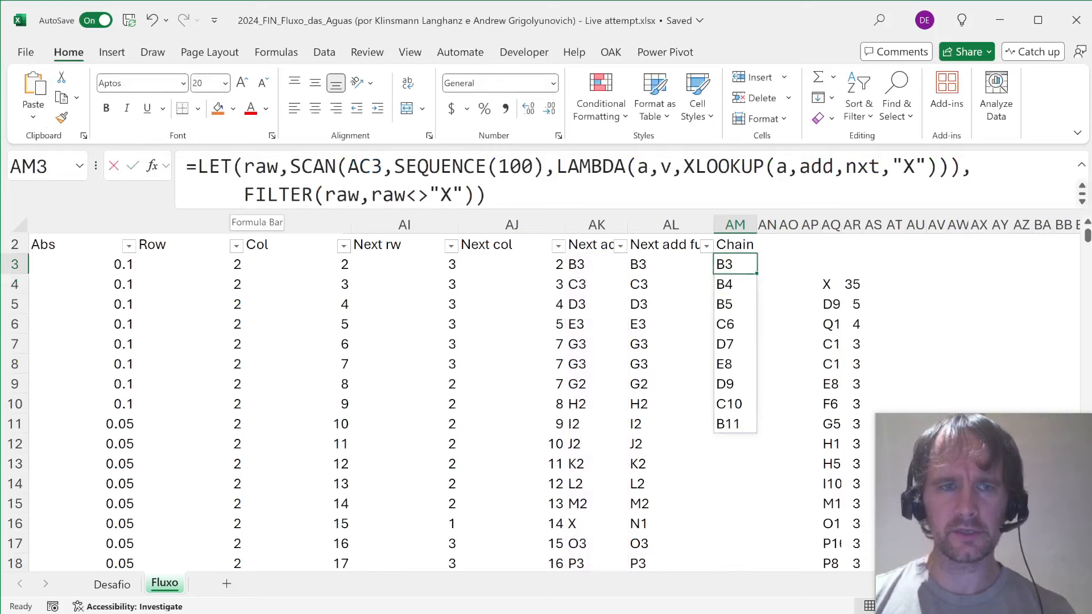
pyautogui.write('textj')
pyautogui.press('Tab')
pyautogui.write('"-",,')
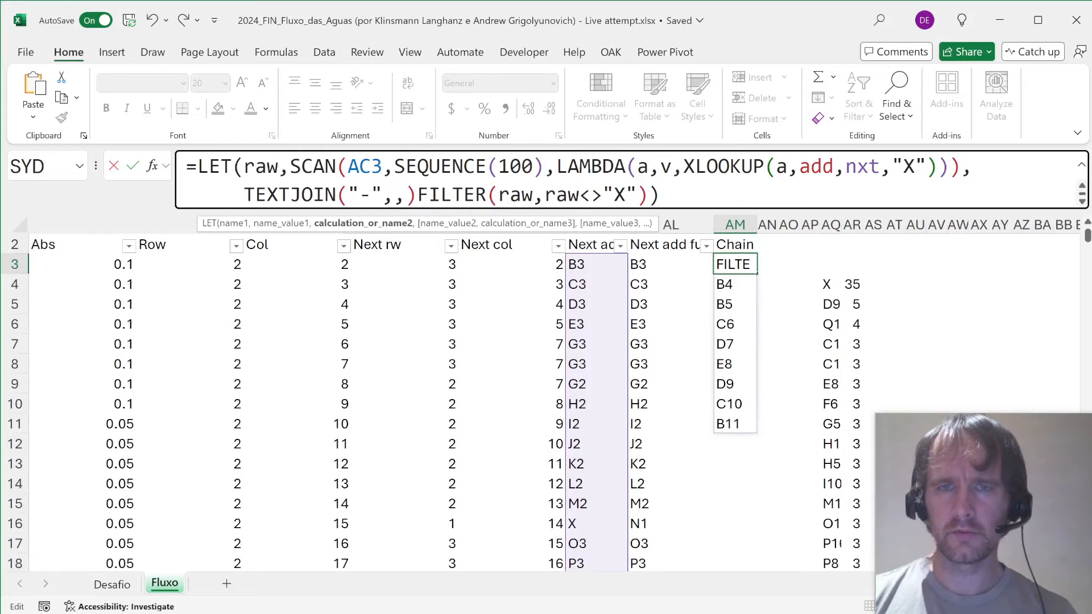
pyautogui.press('End')
pyautogui.write(')')
pyautogui.press('Return')
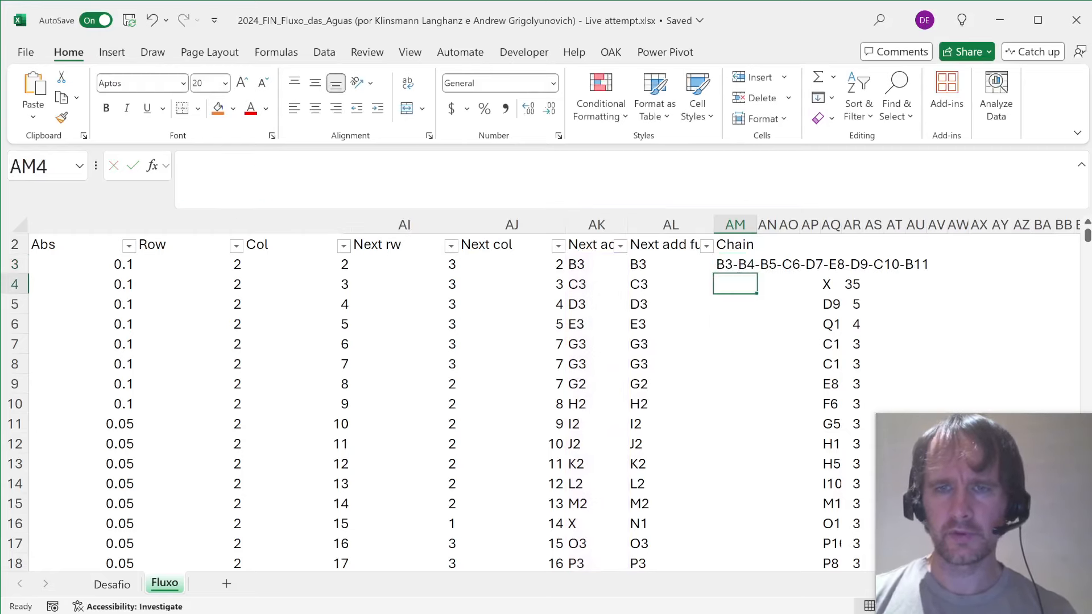
# - Concatenate "-" before and after the TEXTJOIN result in the AM3 formula
pyautogui.press('Up')
pyautogui.click(246, 194)
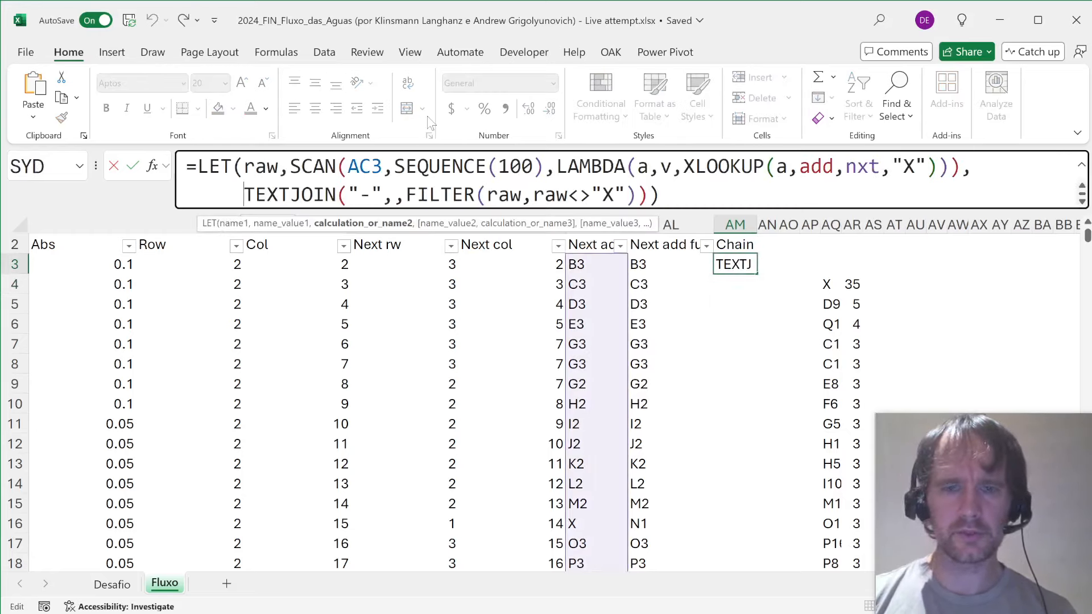
pyautogui.write('"-"')
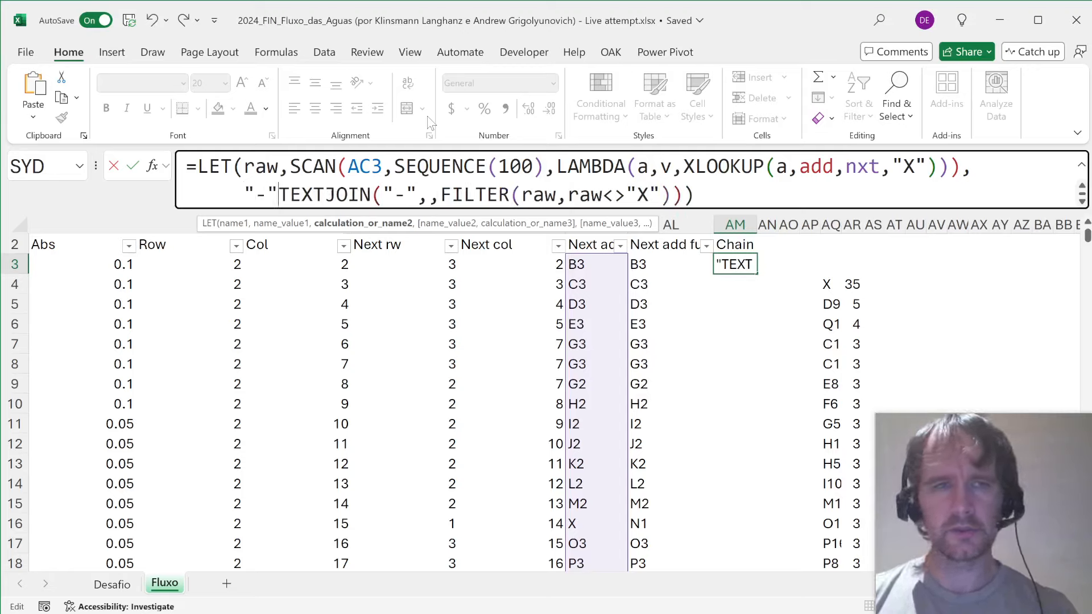
pyautogui.write('&')
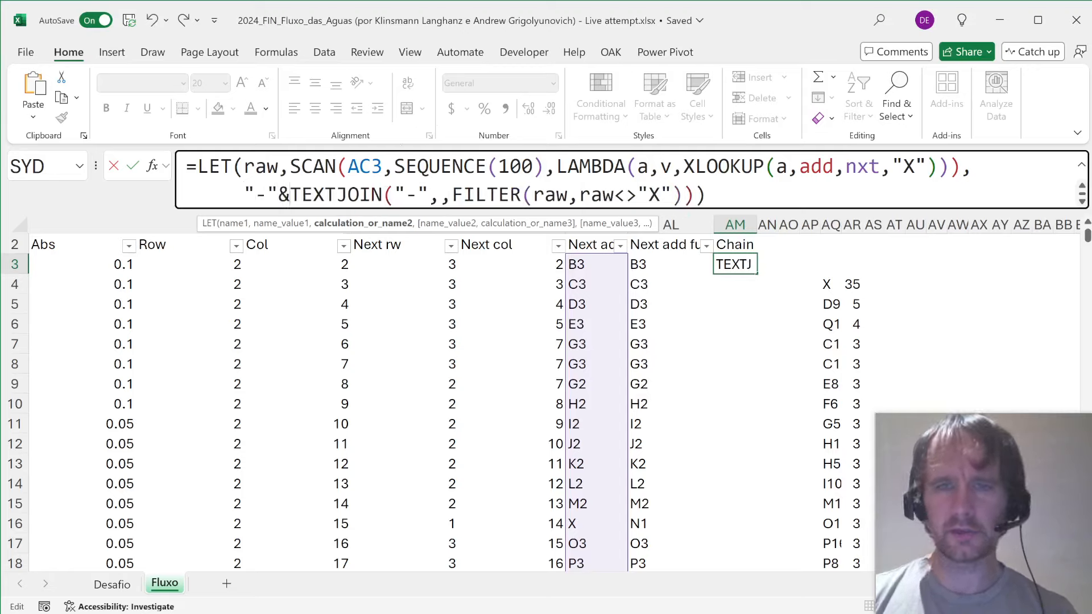
pyautogui.press('End')
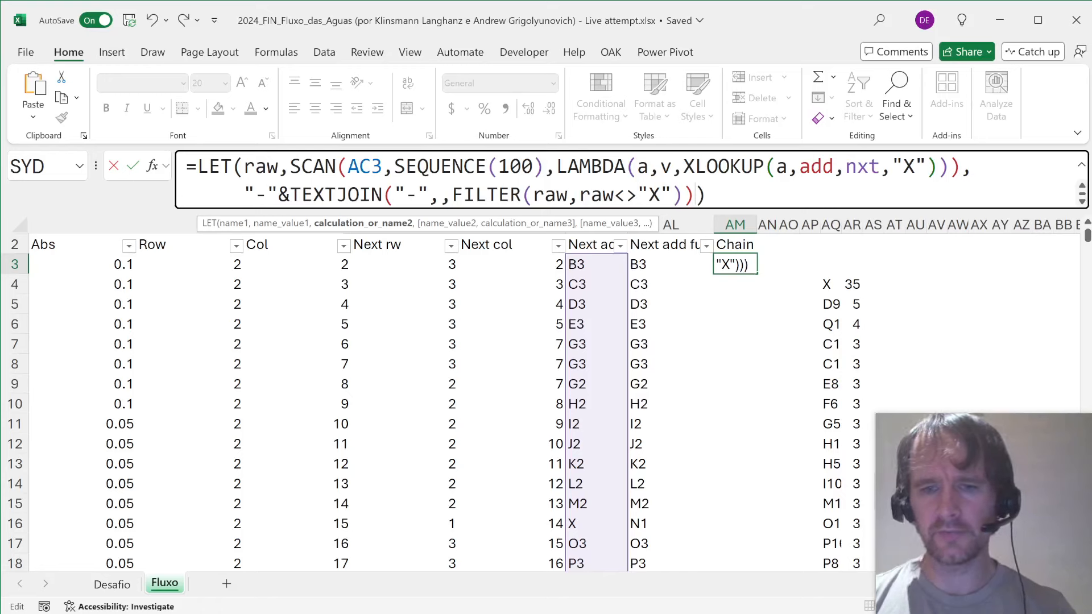
pyautogui.press('Left')
pyautogui.write('&"-"')
pyautogui.press('Return')
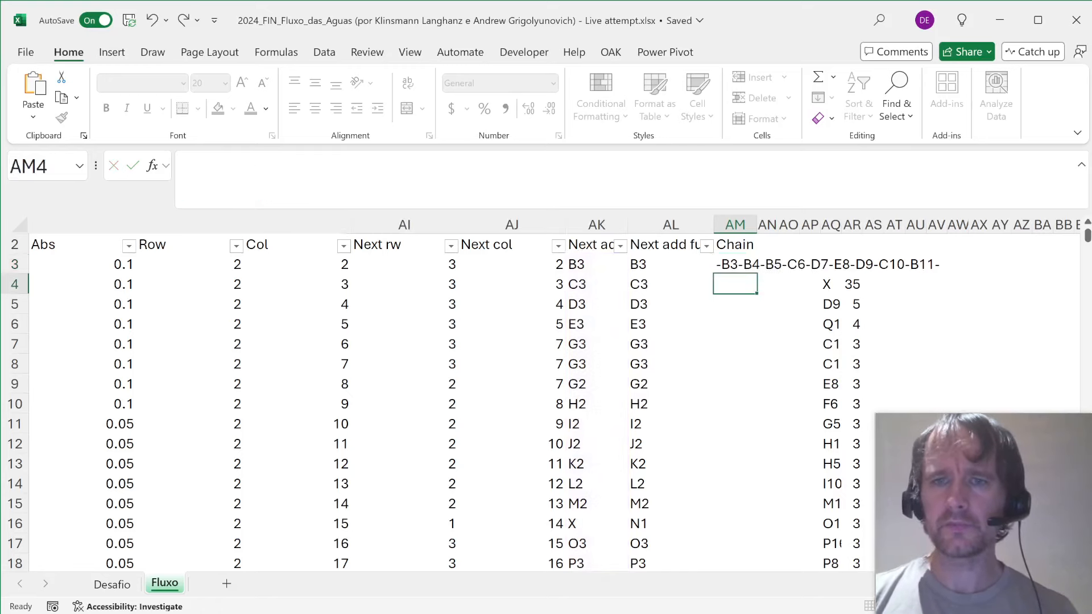
pyautogui.press('Up')
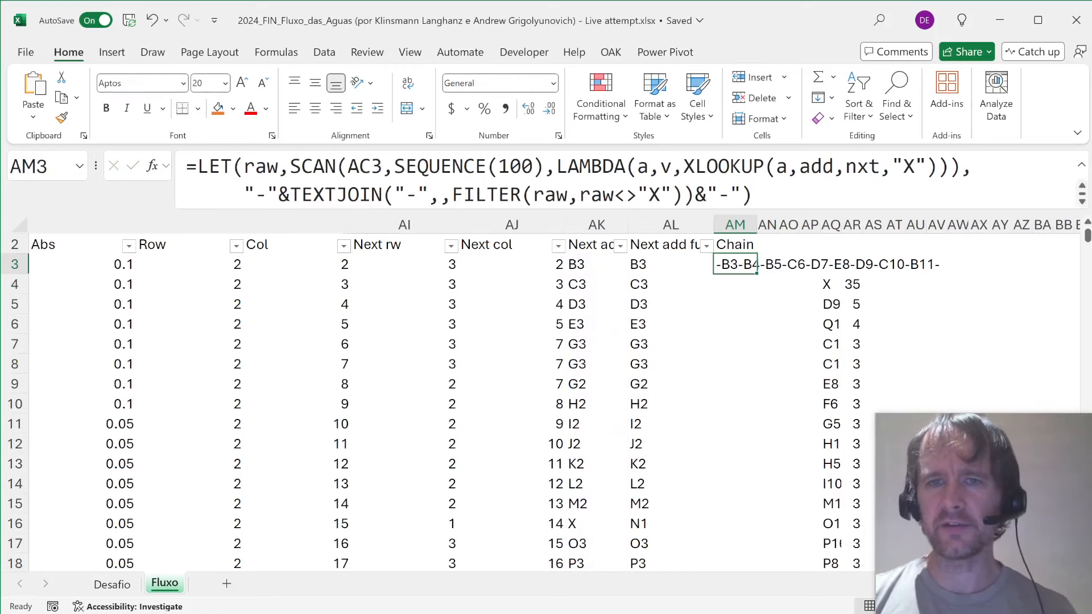
pyautogui.click(735, 285)
pyautogui.write('-B3-B4-B5-C6-D7-E8-D9-C10-B11-')
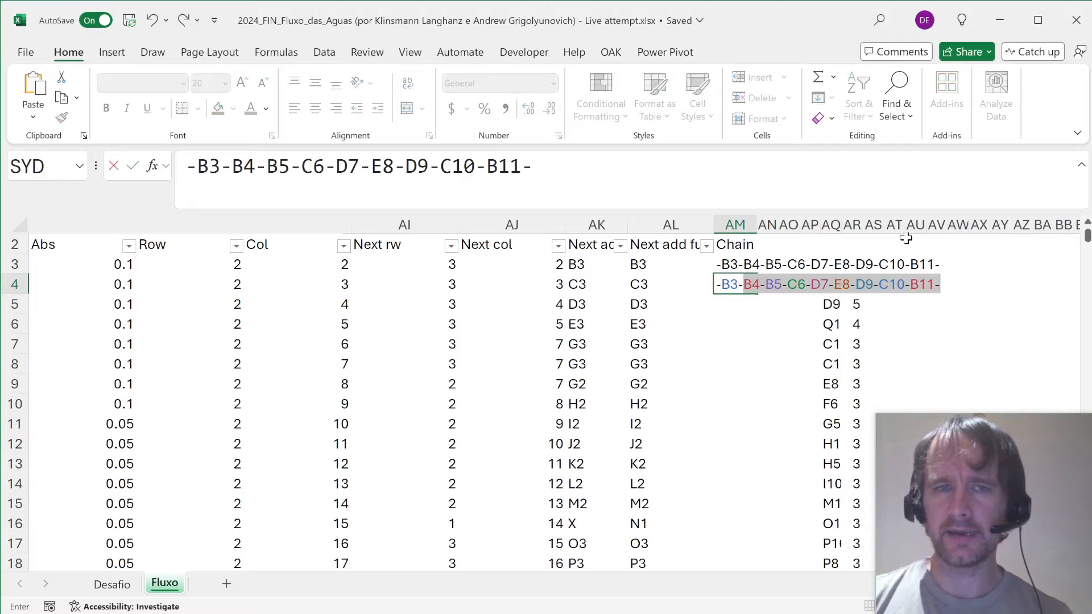
pyautogui.press('Delete')
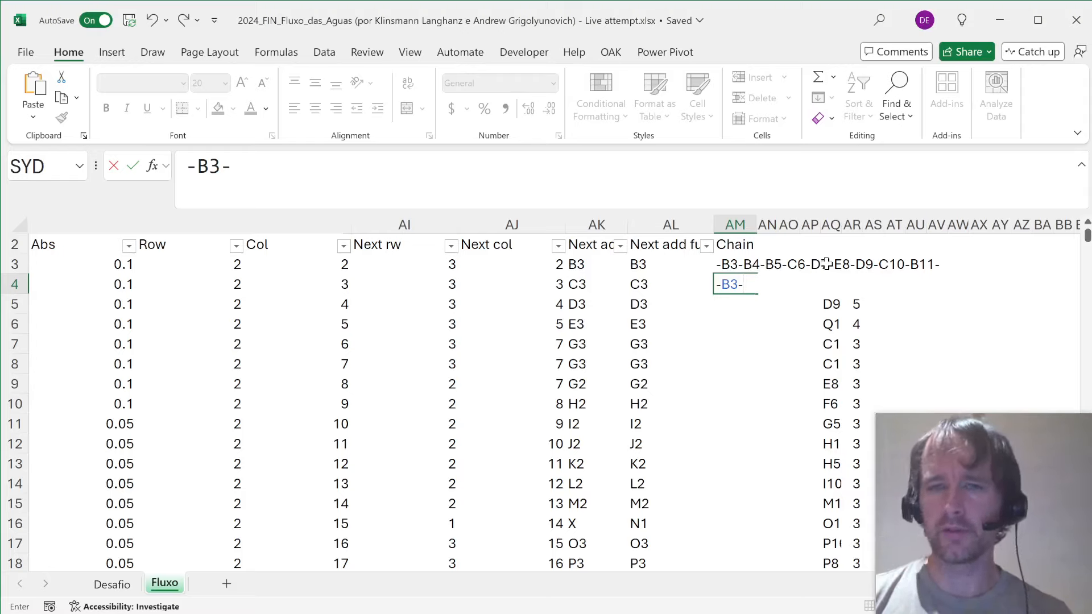
pyautogui.press('Escape')
pyautogui.press('Up')
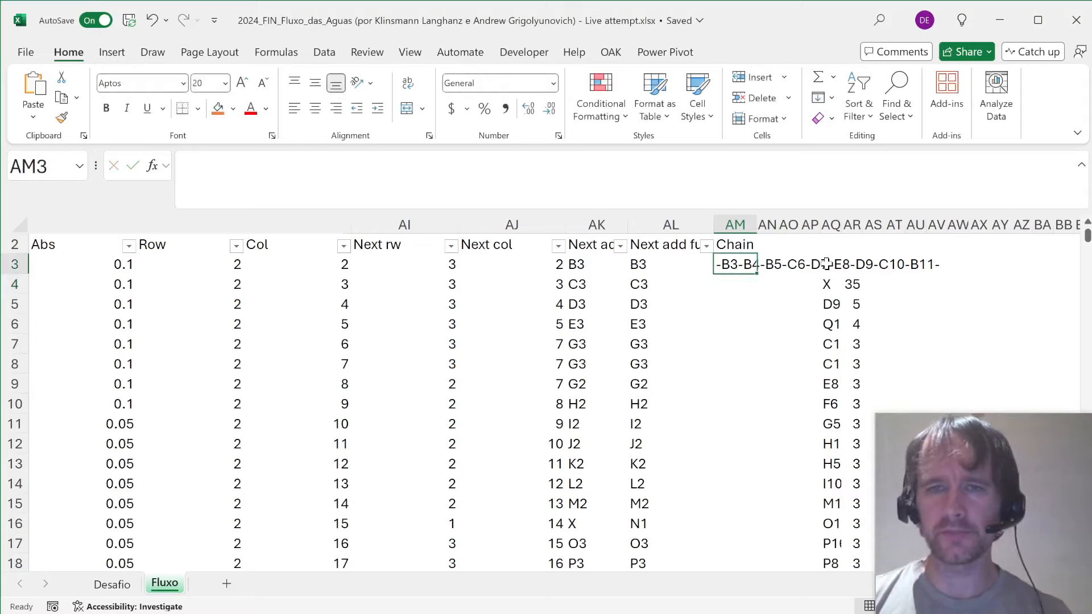
# - Fill the AM3 chain formula down the Chain column to row 402
pyautogui.press('Left')
pyautogui.press('Right')
pyautogui.hotkey('ctrl', 'space')
pyautogui.hotkey('ctrl', 'd')
pyautogui.hotkey('ctrl', 'Up')
pyautogui.hotkey('ctrl', 'Up')
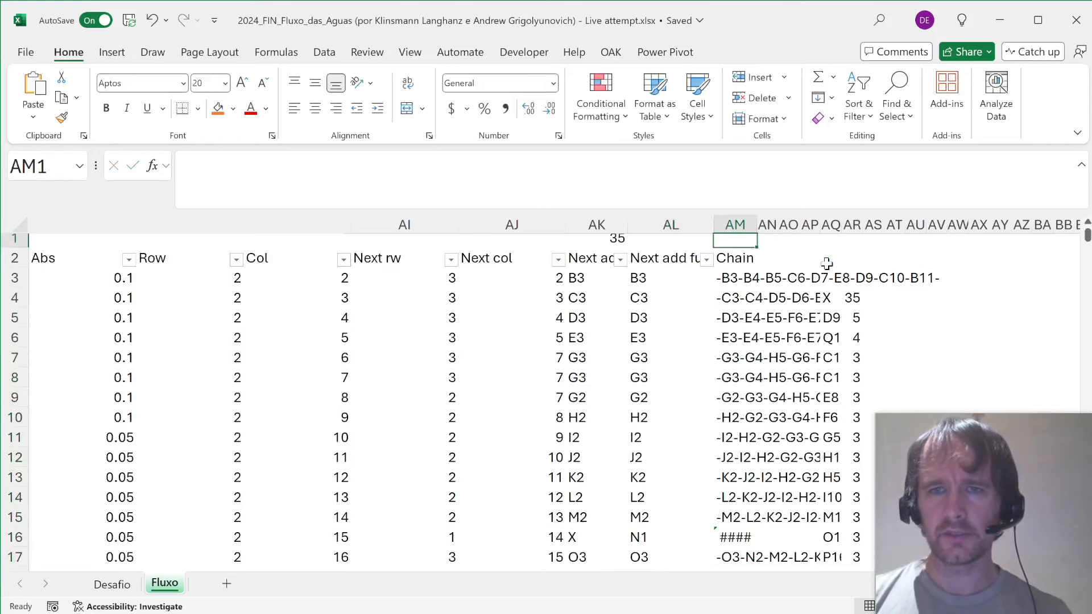
# - Turn the header filters off and on again so that row 2's filters include the Chain column
pyautogui.press('Down')
pyautogui.hotkey('alt', 'd')
pyautogui.press('f')
pyautogui.press('f')
pyautogui.hotkey('alt', 'd')
pyautogui.press('f')
pyautogui.press('f')
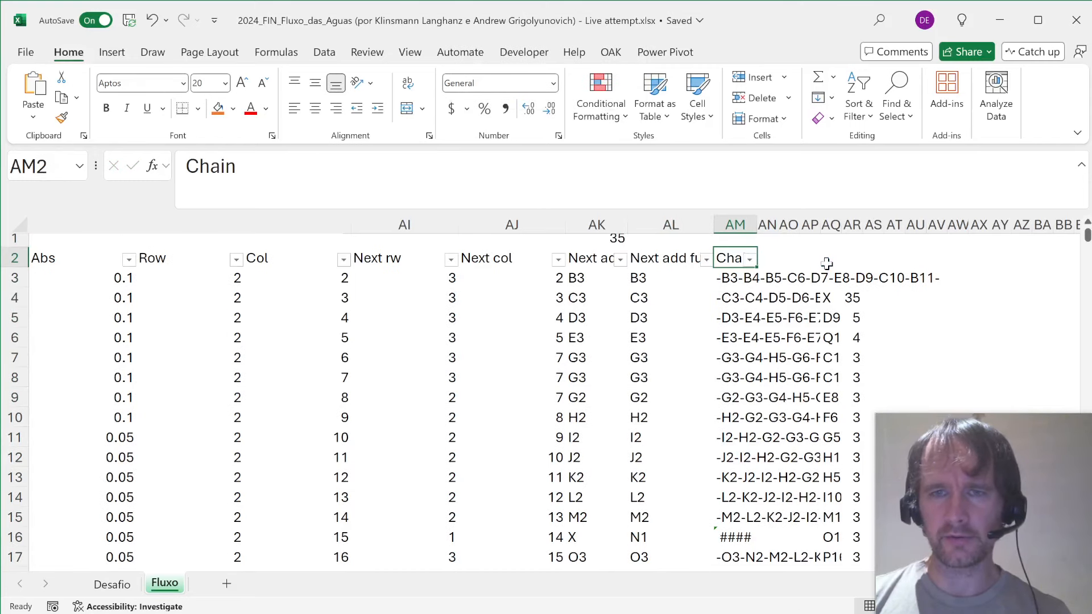
# - Filter the Chain column to show only the #CALC! rows and inspect the first one's formula
pyautogui.hotkey('alt', 'Down')
pyautogui.press('Down')
pyautogui.press('Down')
pyautogui.press('Down')
pyautogui.press('Down')
pyautogui.press('Up')
pyautogui.press('space')
pyautogui.press('Down')
pyautogui.press('space')
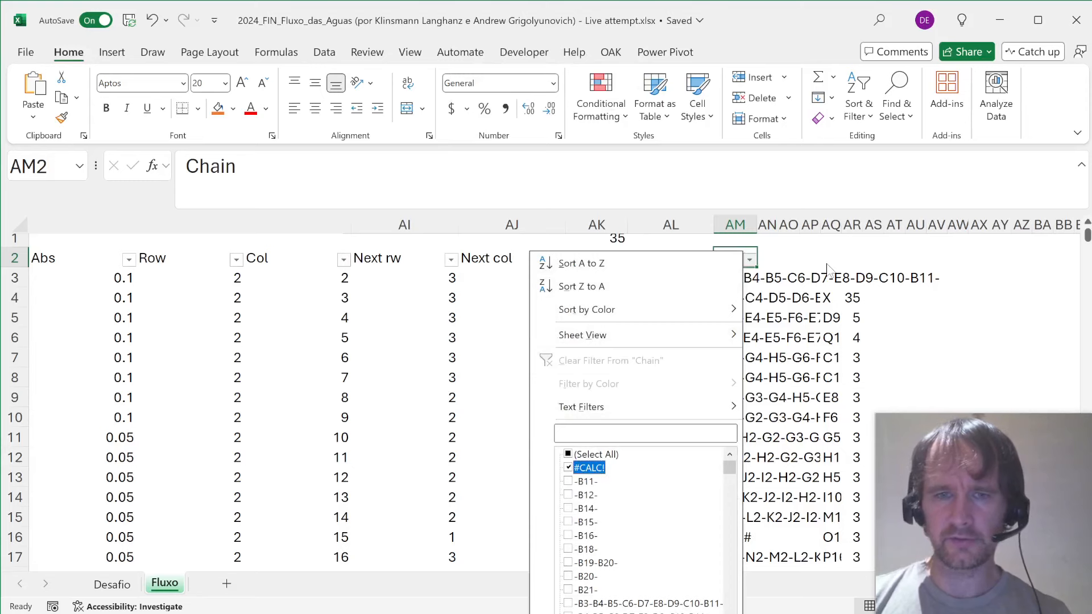
pyautogui.press('Tab')
pyautogui.press('Return')
pyautogui.press('Down')
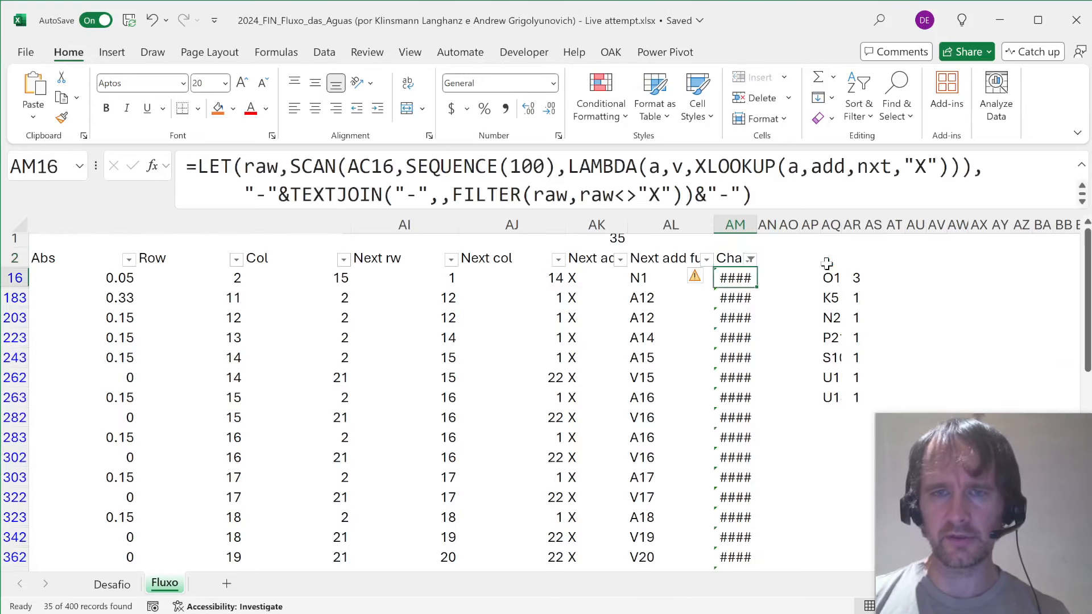
# - Clear the Chain filter to show all rows and return to AM3
pyautogui.press('Up')
pyautogui.hotkey('alt', 'd')
pyautogui.press('f')
pyautogui.press('s')
pyautogui.press('Down')
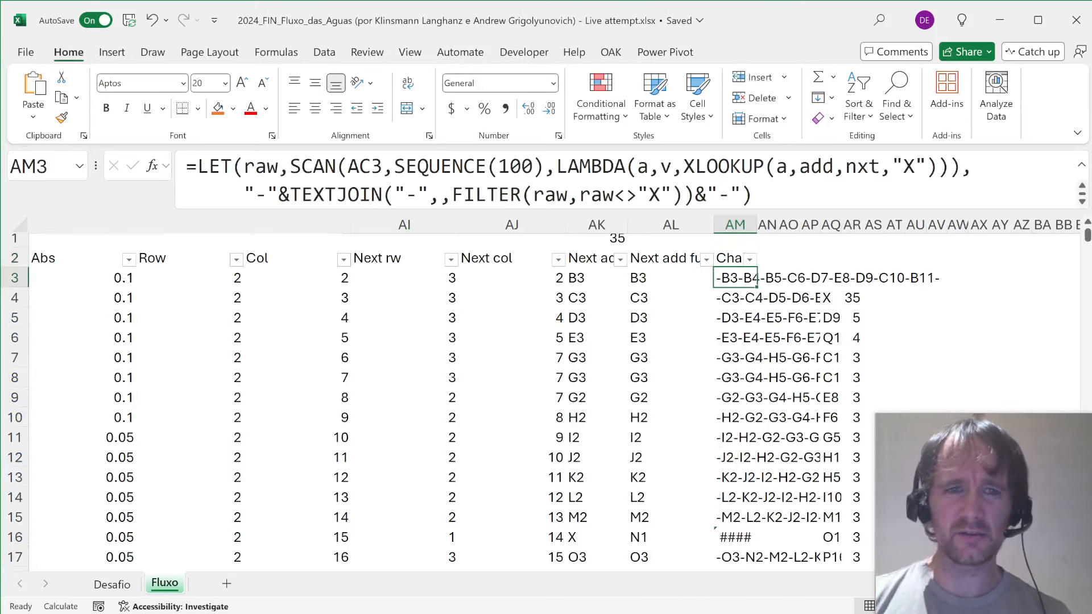
# - Add "X" as the if_empty argument of FILTER in the AM3 chain formula
pyautogui.press('F2')
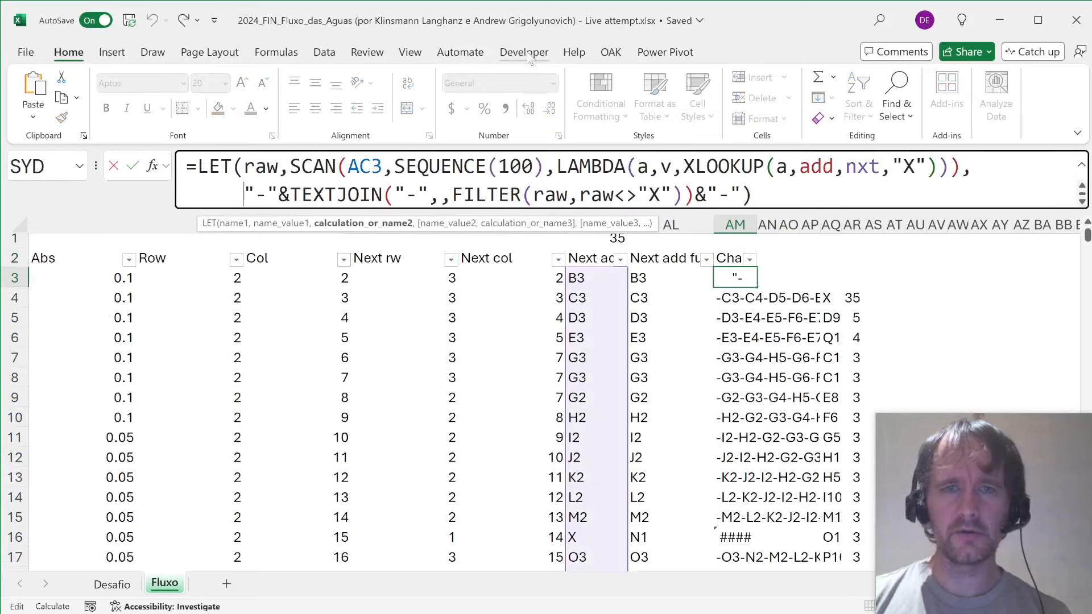
pyautogui.press('Left')
pyautogui.press('Left')
pyautogui.press('Left')
pyautogui.press('Left')
pyautogui.press('Left')
pyautogui.press('Left')
pyautogui.write(',')
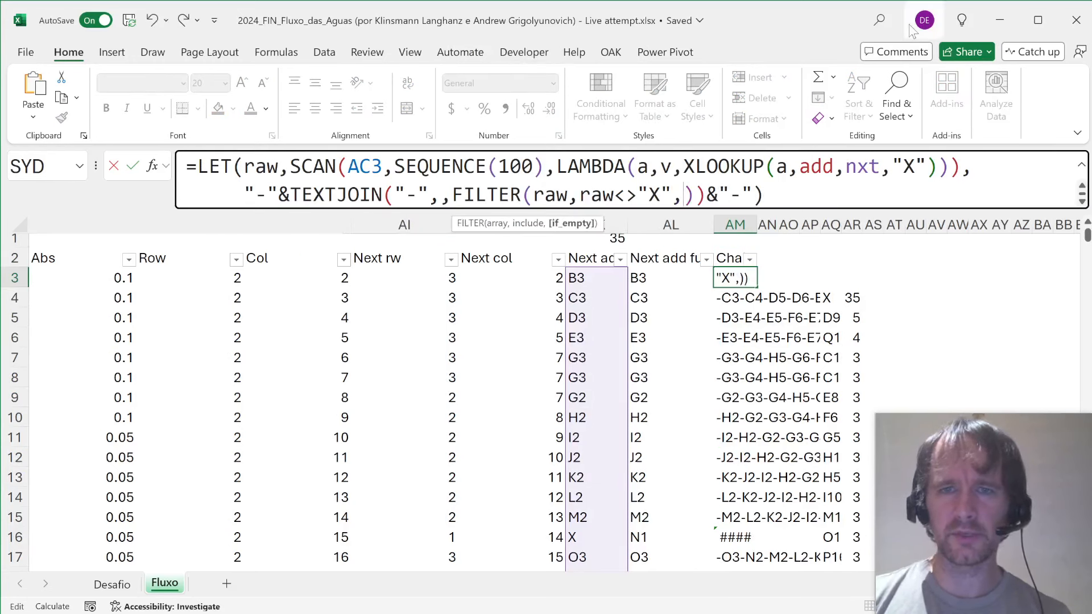
pyautogui.write('"X"')
pyautogui.press('Return')
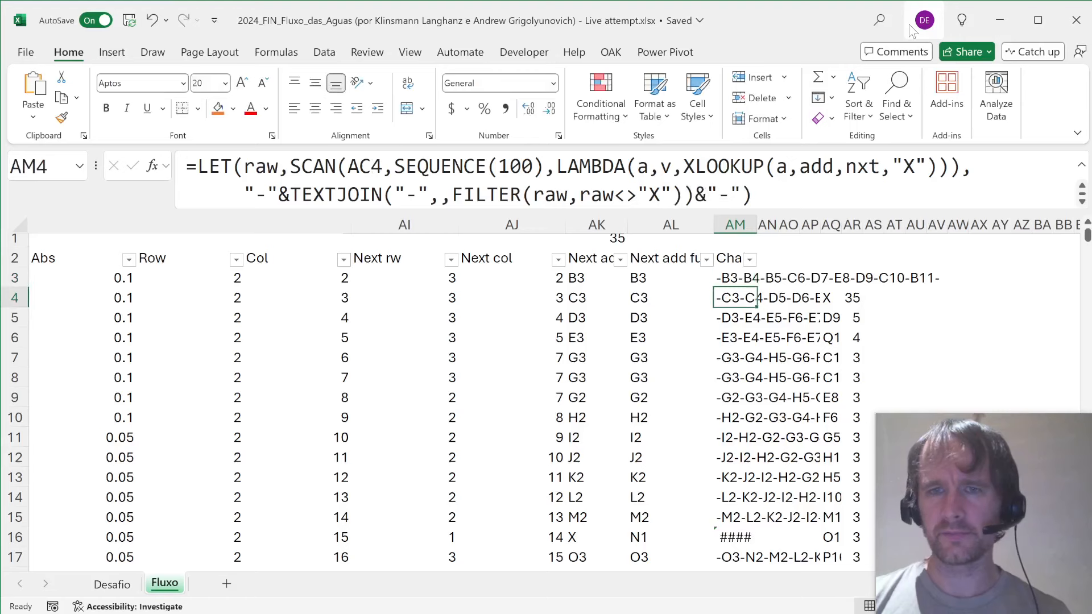
# - Fill the revised AM3 formula down the Chain column to AM402
pyautogui.press('Up')
pyautogui.hotkey('ctrl', 'shift', 'Down')
pyautogui.press('Up')
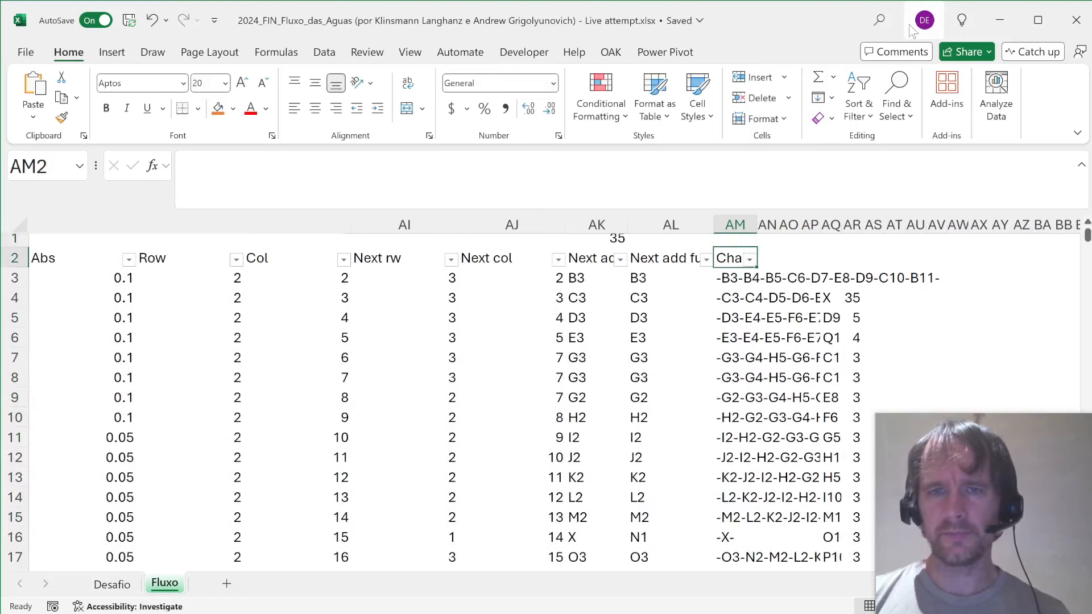
# - On Desafio, start a COUNTIFS formula in the Exemplo7 answer cell E250 with the criteria range Fluxo!$AM$3:$AM$402
pyautogui.hotkey('ctrl', 'pageup')
pyautogui.press('pagedown')
pyautogui.press('pagedown')
pyautogui.press('pagedown')
pyautogui.press('pagedown')
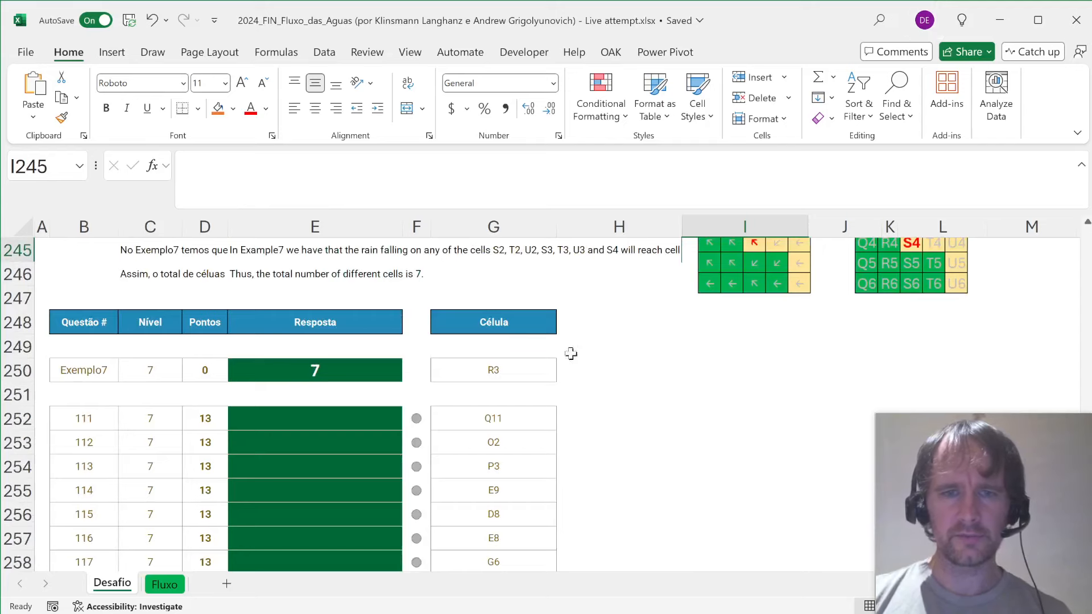
pyautogui.click(329, 419)
pyautogui.press('Up')
pyautogui.press('Up')
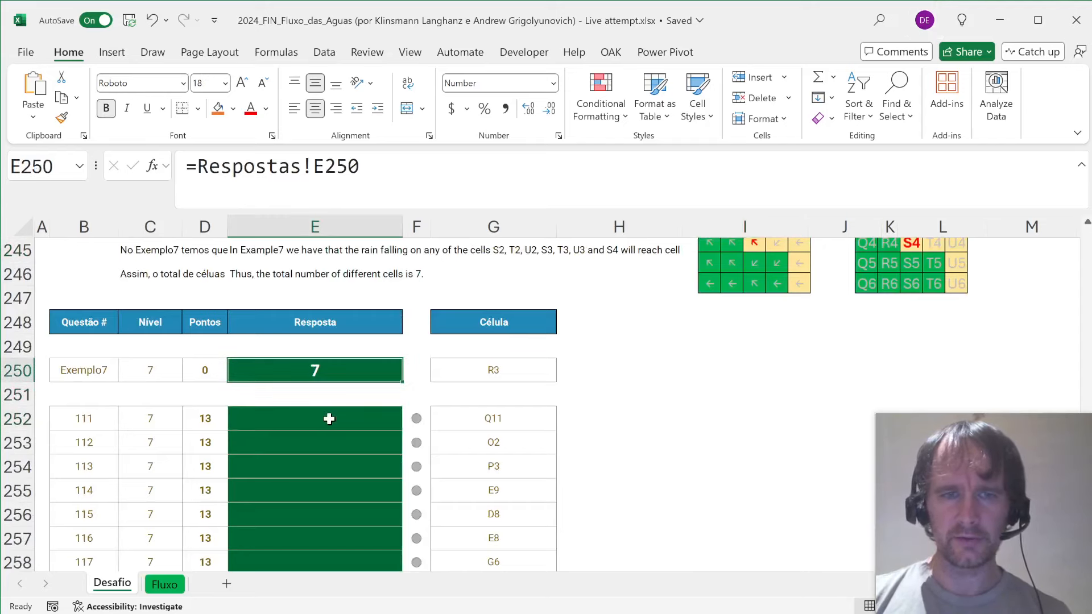
pyautogui.write('=countifs')
pyautogui.press('Tab')
pyautogui.hotkey('ctrl', 'pagedown')
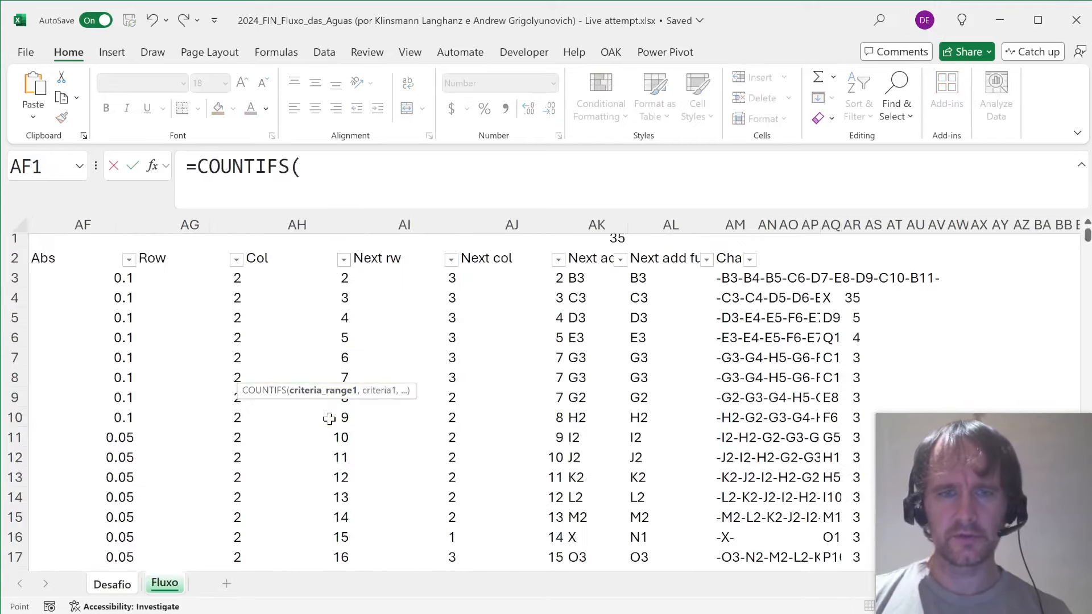
pyautogui.click(723, 278)
pyautogui.hotkey('ctrl', 'shift', 'Down')
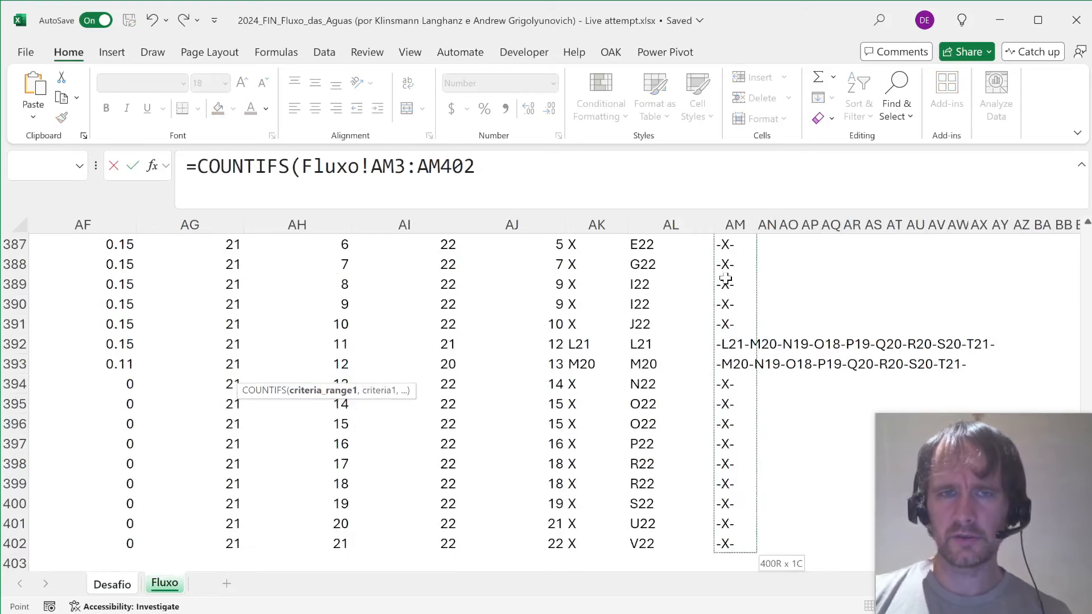
pyautogui.press('F4')
pyautogui.write(',')
pyautogui.hotkey('ctrl', 'pageup')
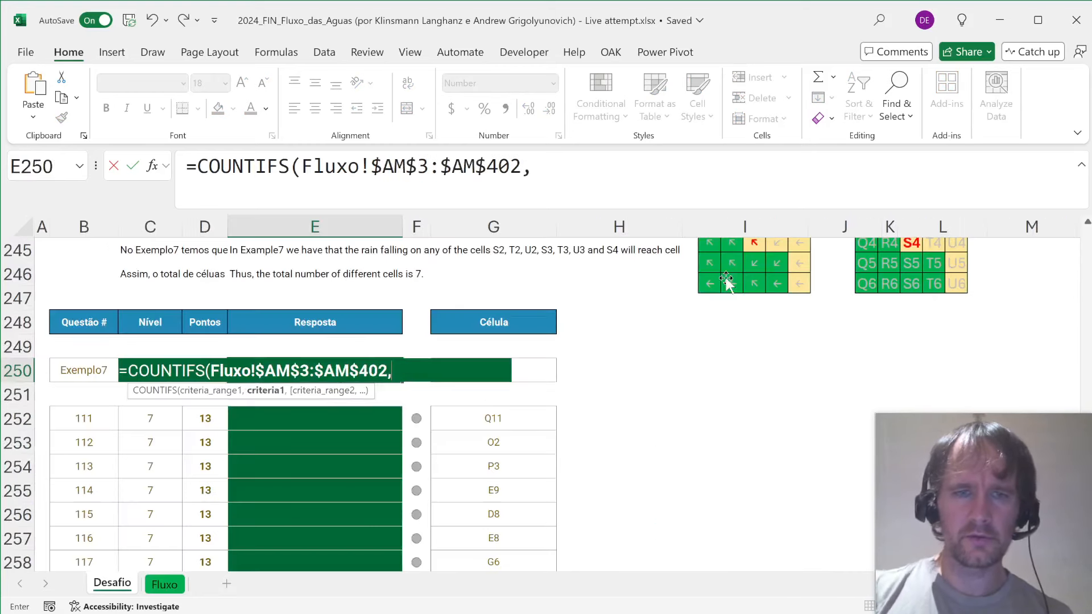
# - Add the criterion "*-"&G250&"-*" to the COUNTIFS formula in E250 and enter it
pyautogui.write('"*"&')
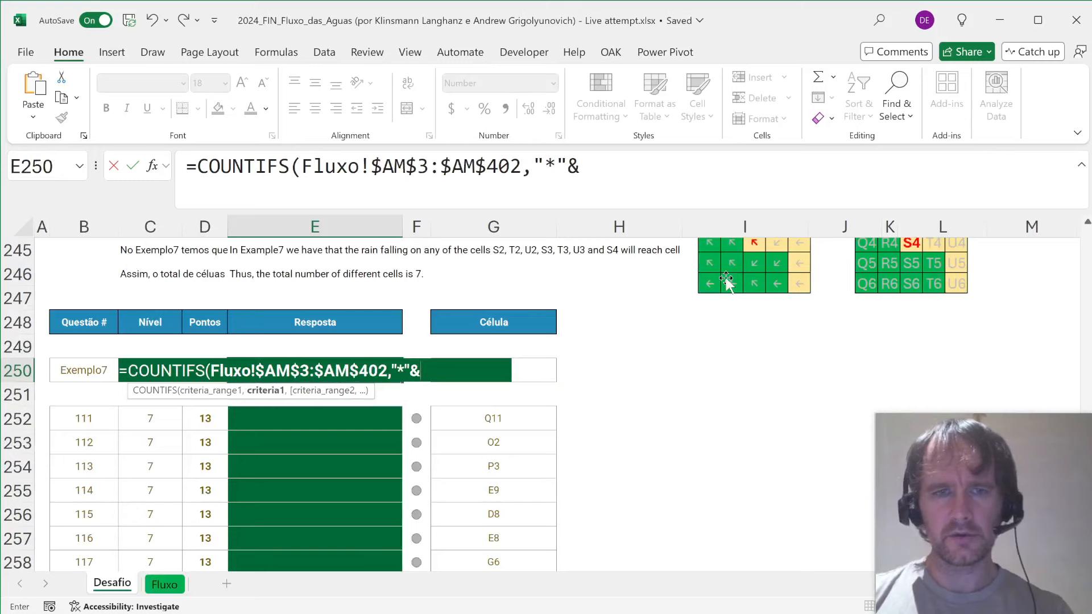
pyautogui.write('-')
pyautogui.press('BackSpace')
pyautogui.press('BackSpace')
pyautogui.press('BackSpace')
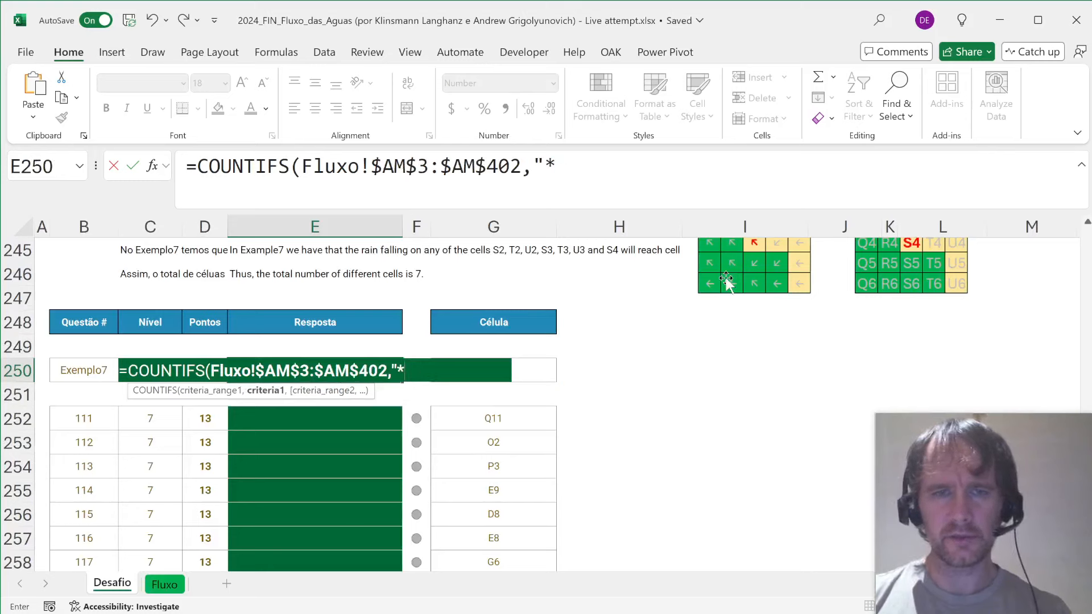
pyautogui.write('-"')
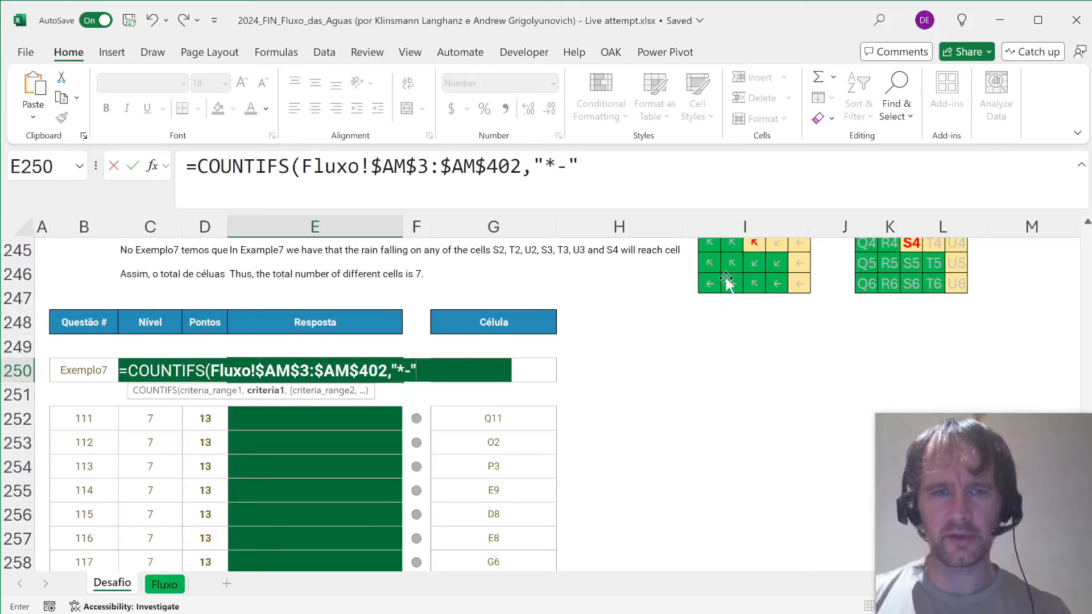
pyautogui.write('&')
pyautogui.press('Right')
pyautogui.press('Right')
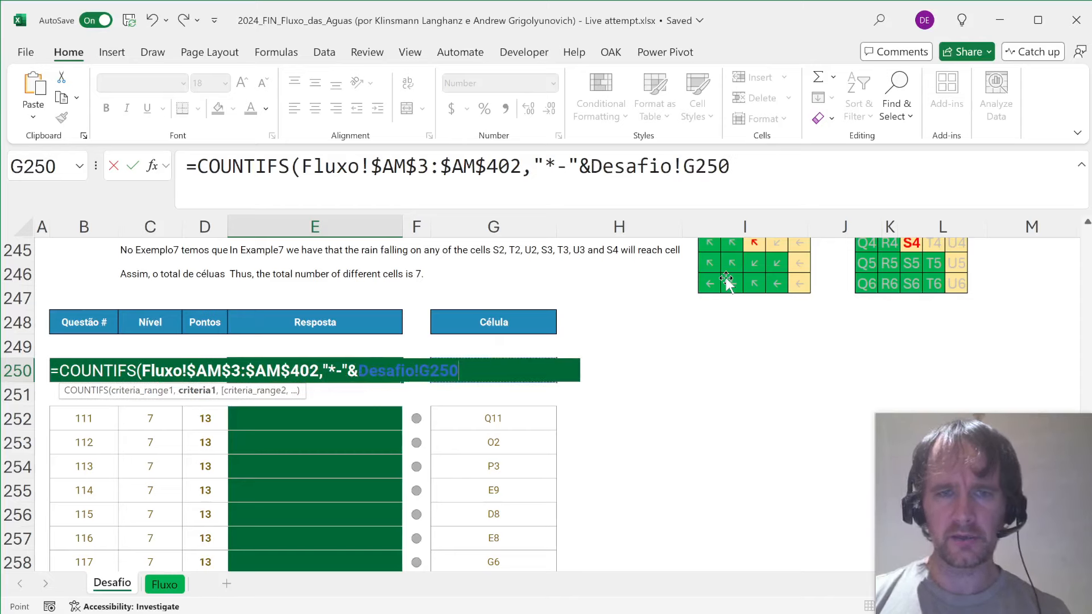
pyautogui.doubleClick(649, 167)
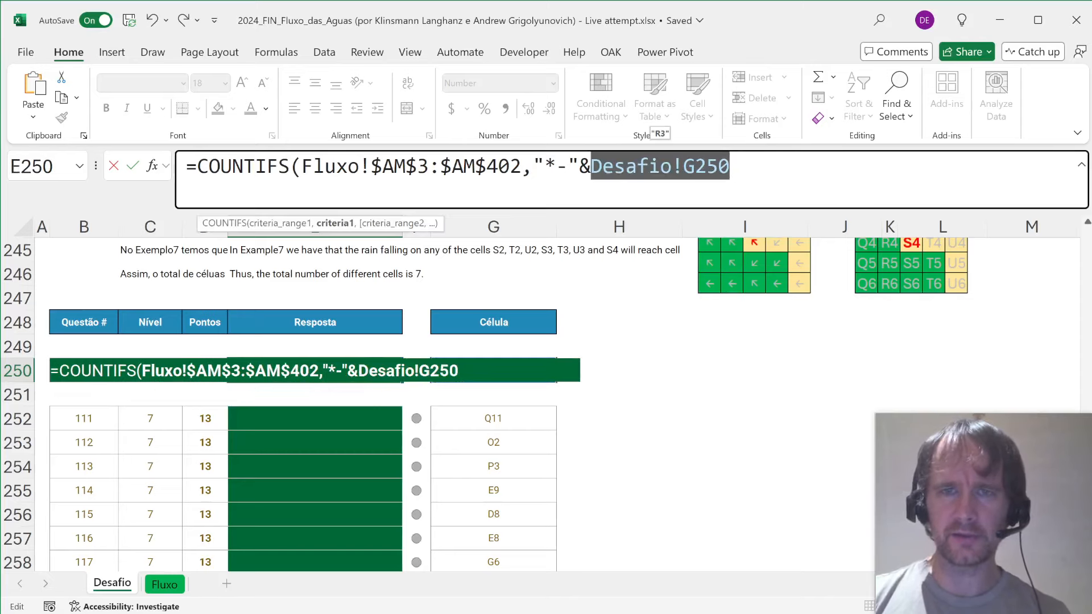
pyautogui.write('G250')
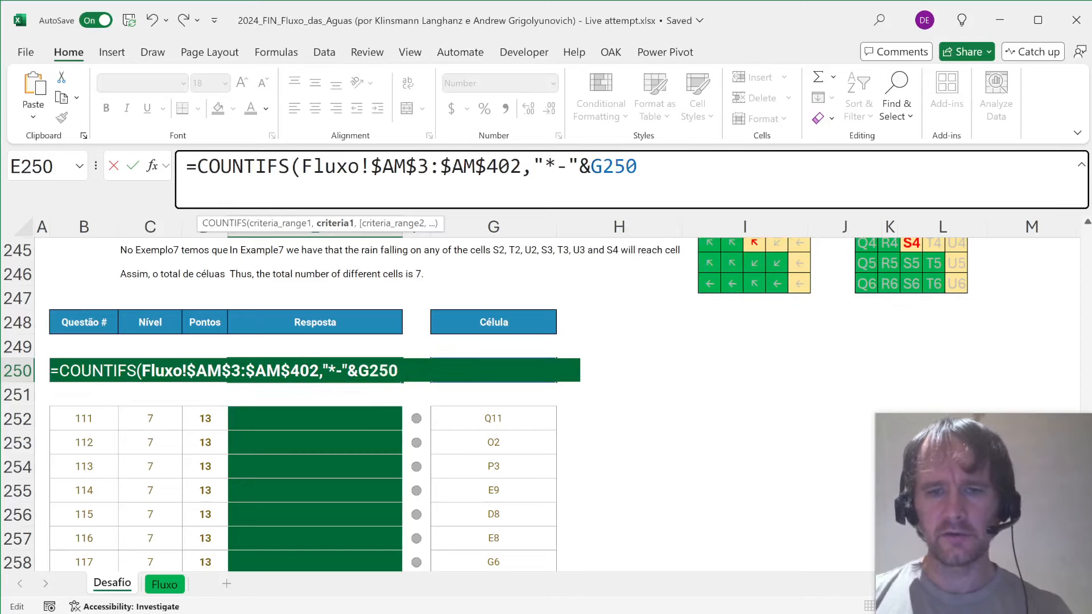
pyautogui.write('&"-*"')
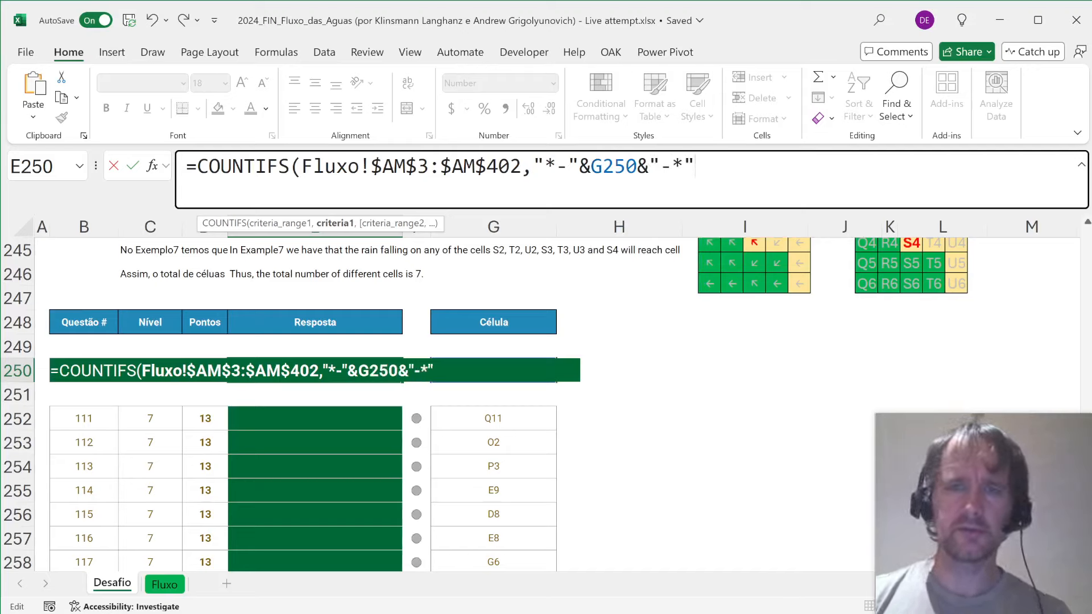
pyautogui.write(')')
pyautogui.press('Return')
# - Copy the E250 formula to E252 and fill it down through E271 for the Nível 7 questions
pyautogui.press('Up')
pyautogui.hotkey('ctrl', 'c')
pyautogui.press('Down')
pyautogui.press('Down')
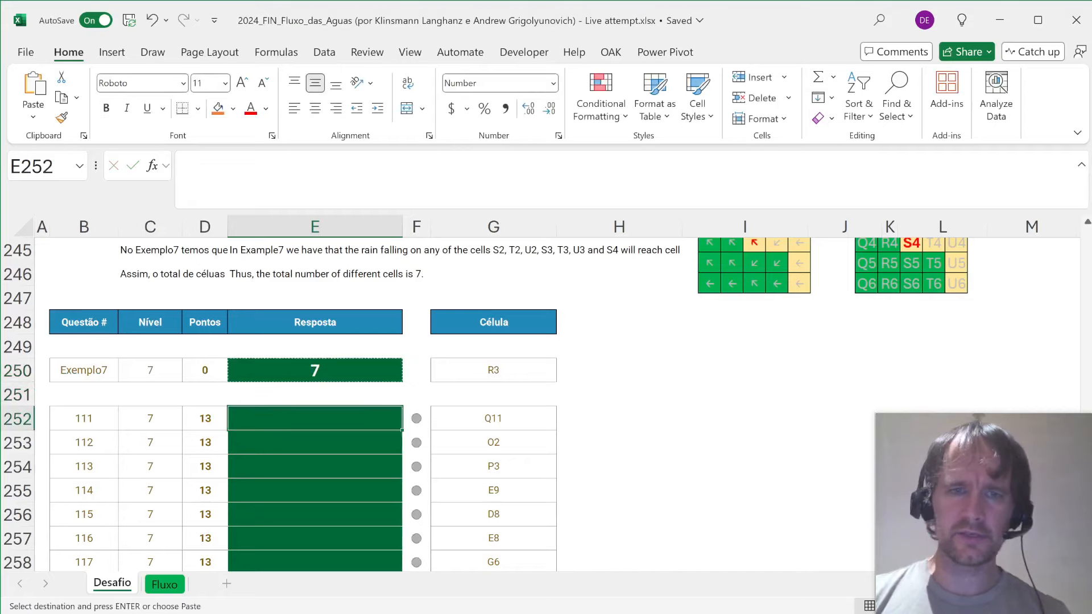
pyautogui.hotkey('ctrl', 'v')
pyautogui.press('Left')
pyautogui.hotkey('ctrl', 'Down')
pyautogui.press('Right')
pyautogui.hotkey('ctrl', 'shift', 'Up')
pyautogui.hotkey('ctrl', 'd')
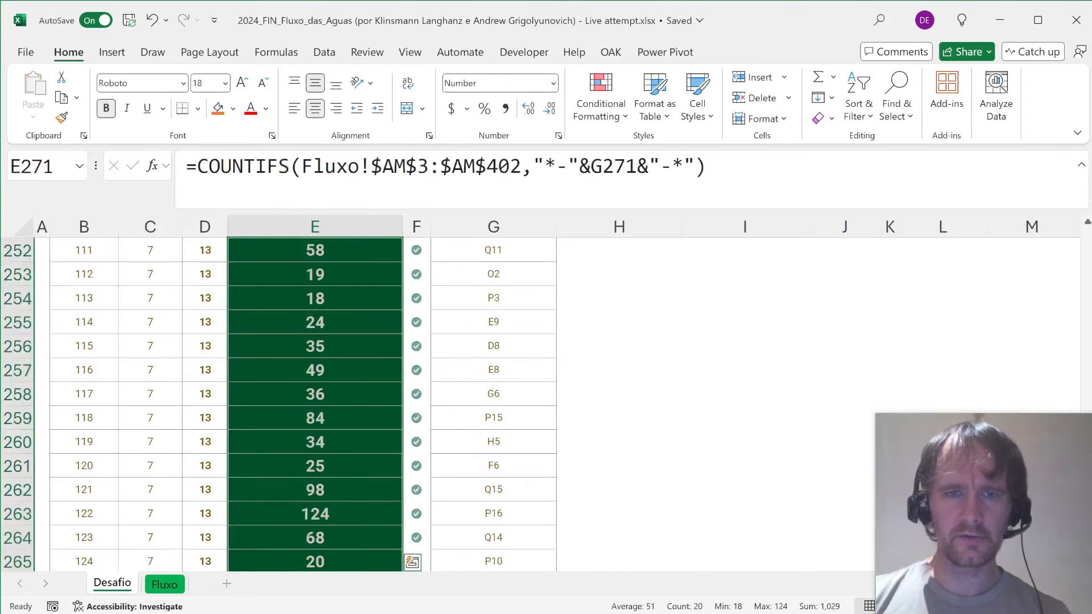